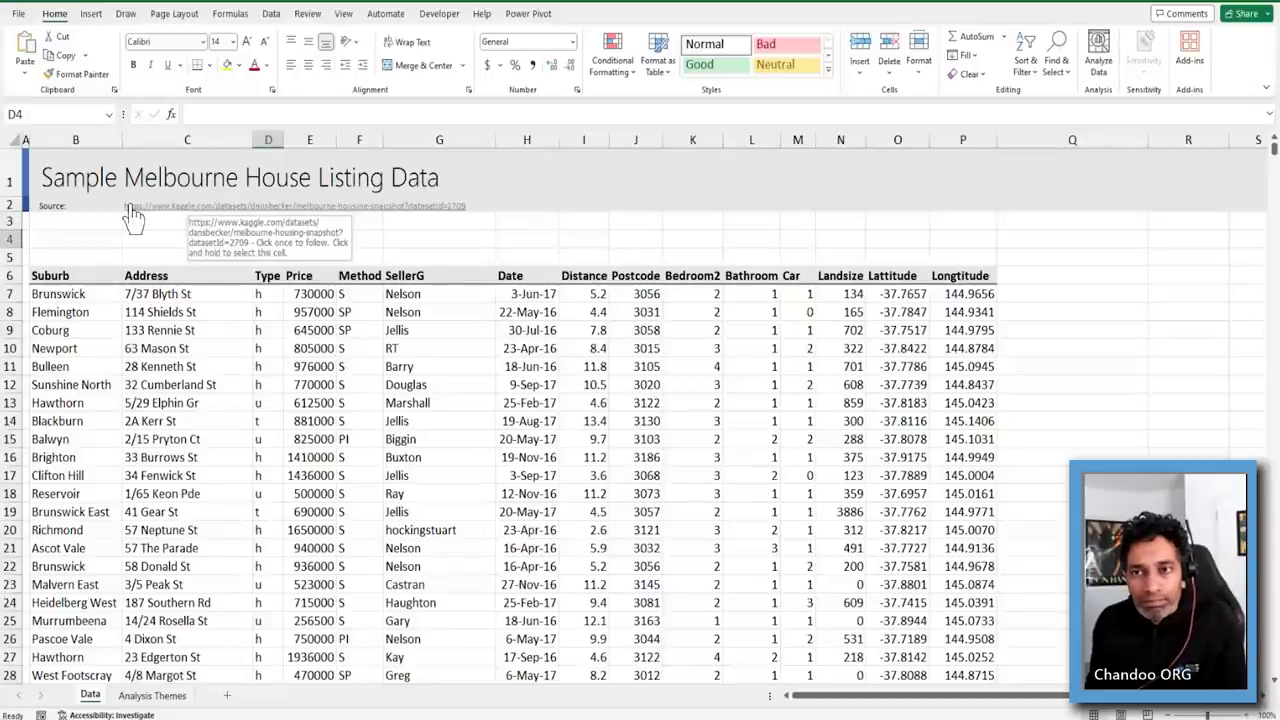
Check the extent of the house listing data from the Suburb header down to its last row and back
left_click(75, 280)
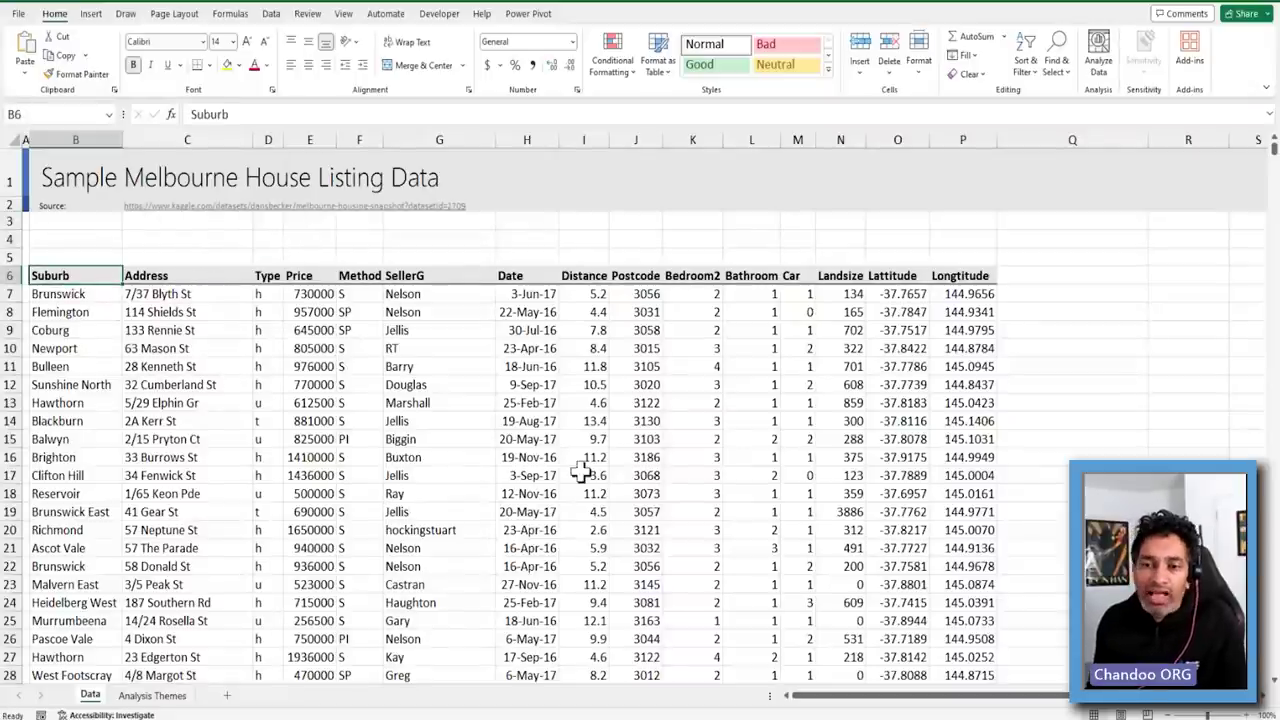
key("ctrl+Down")
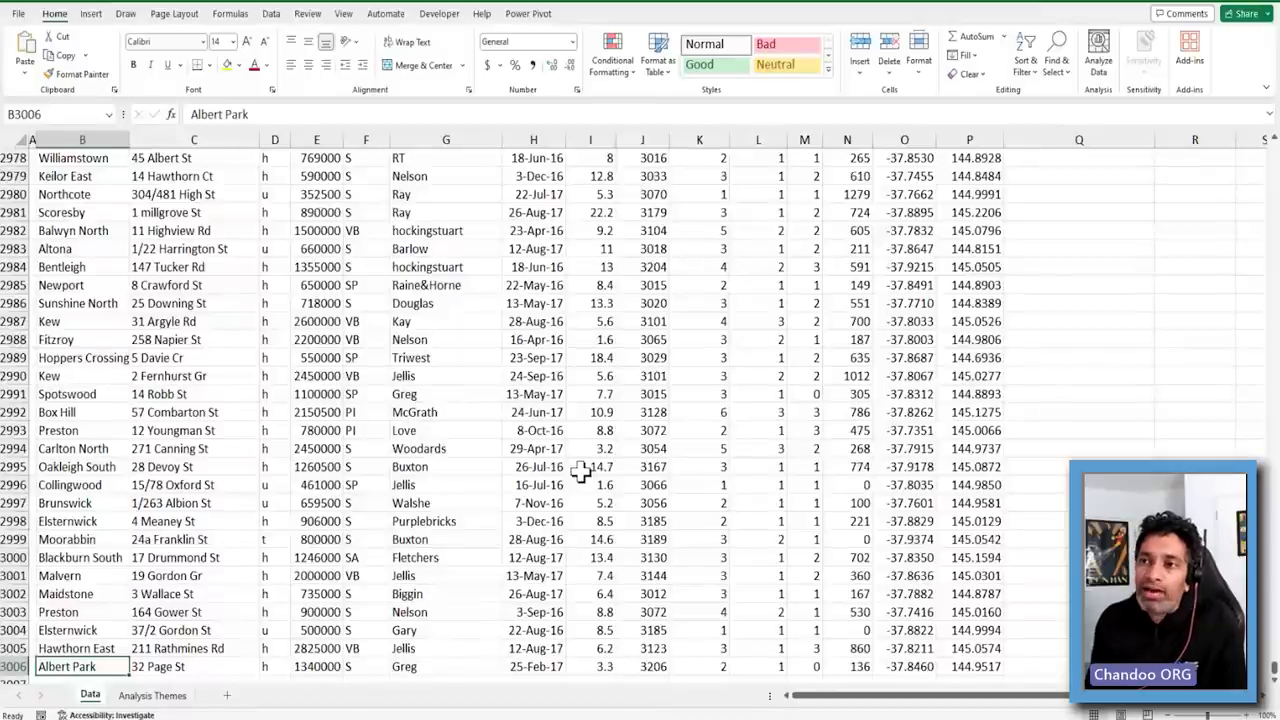
key("ctrl+Up")
key("Up")
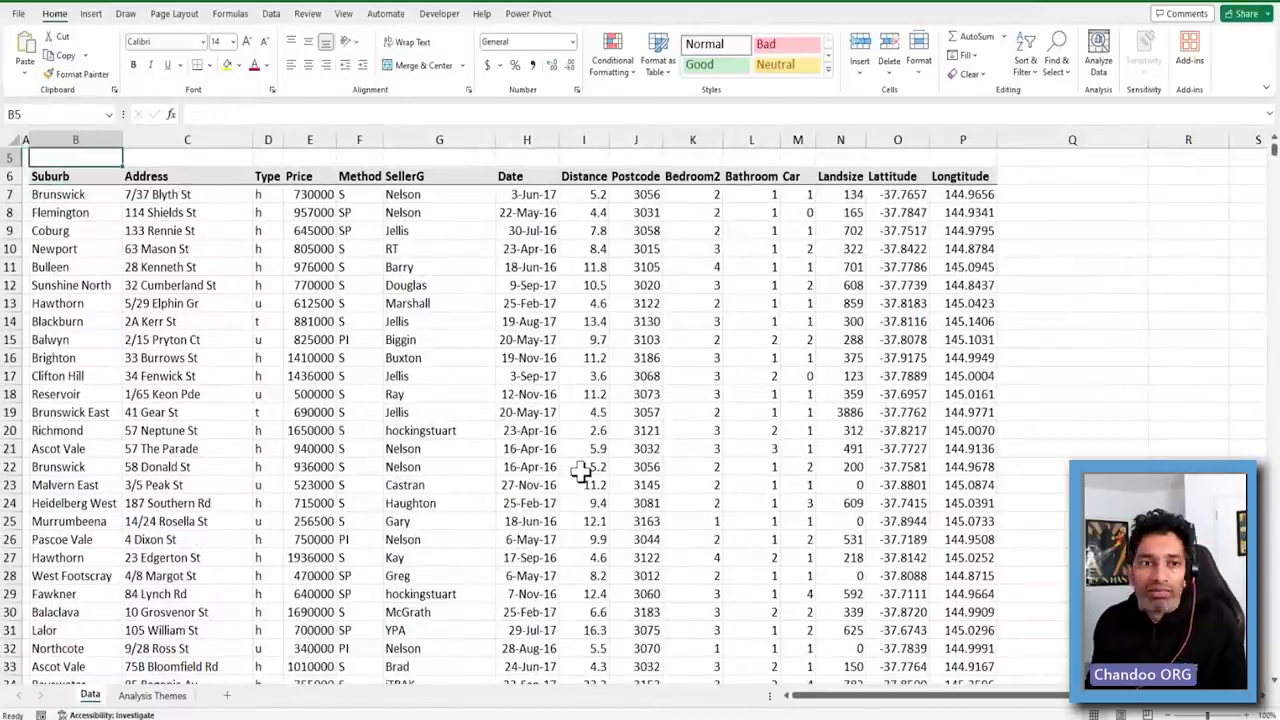
key("Down")
Review the analysis questions on the Analysis Themes sheet and return to the start of the Data sheet
key("ctrl+Page_Down")
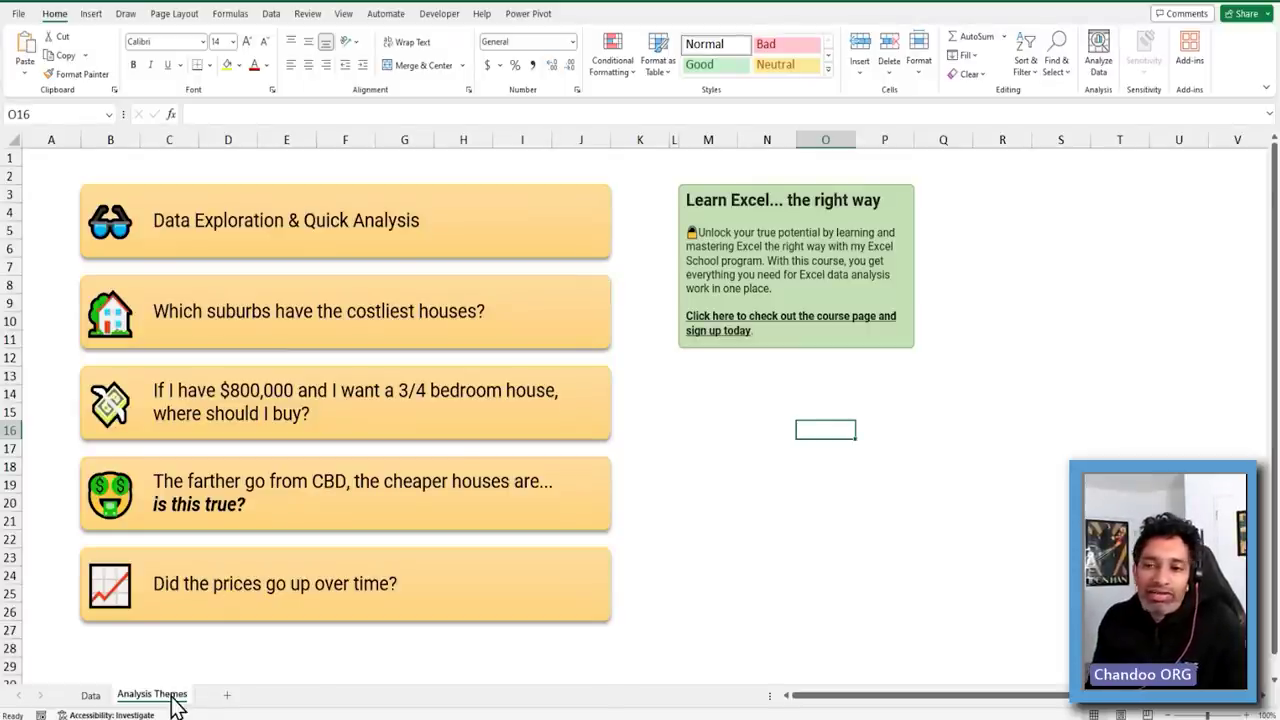
left_click(88, 696)
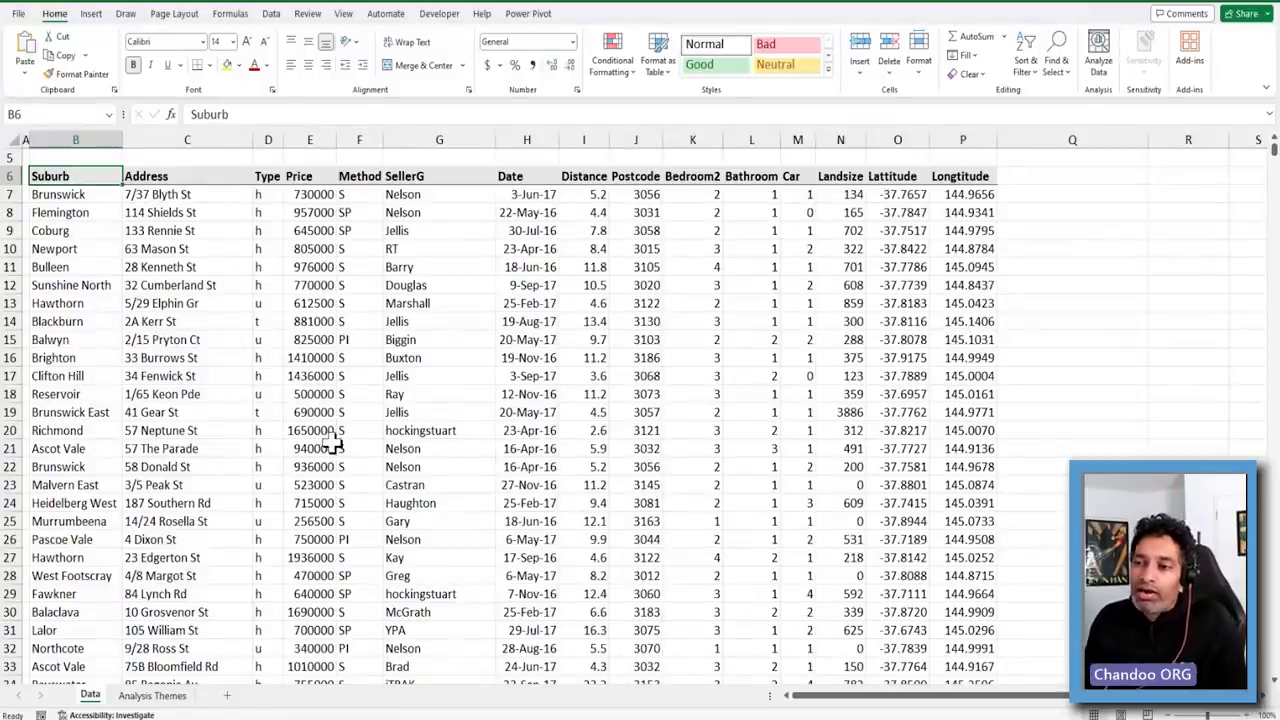
scroll(330, 455, "up", 2)
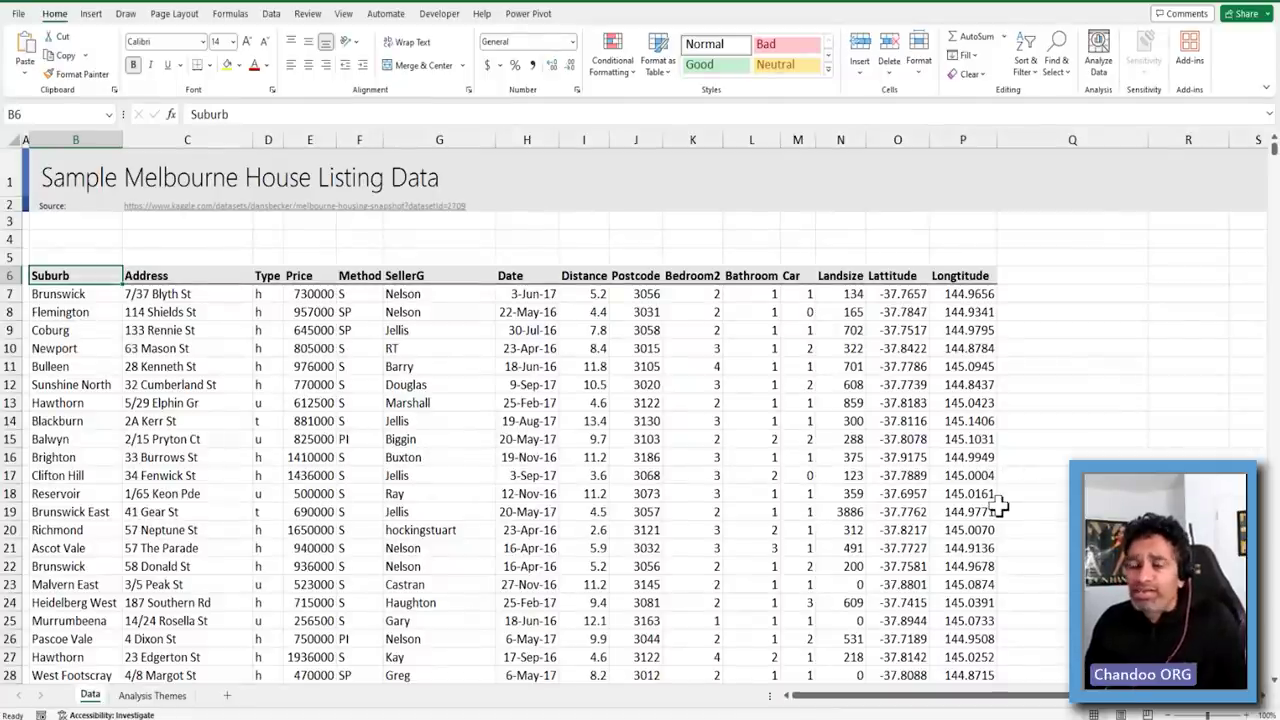
Select the listing data from the Suburb header through its last cell, and return to the top of the sheet
key("ctrl+shift+End")
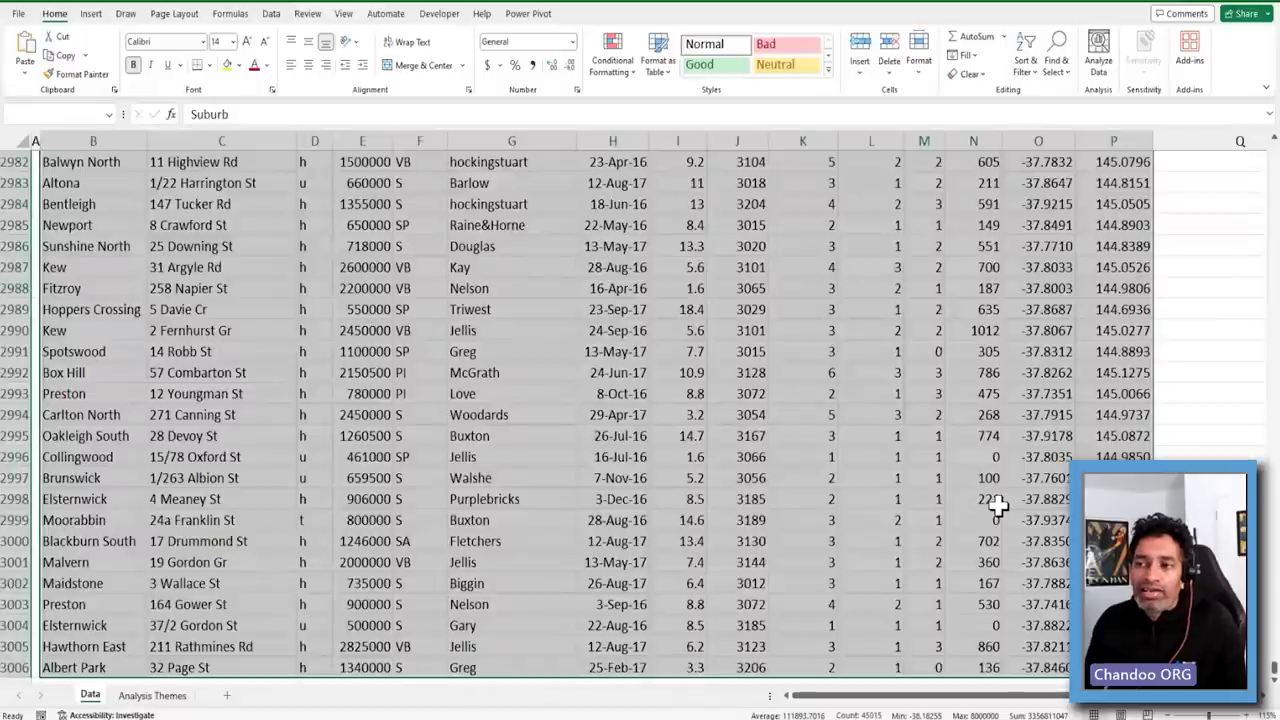
scroll(650, 550, "up", 20)
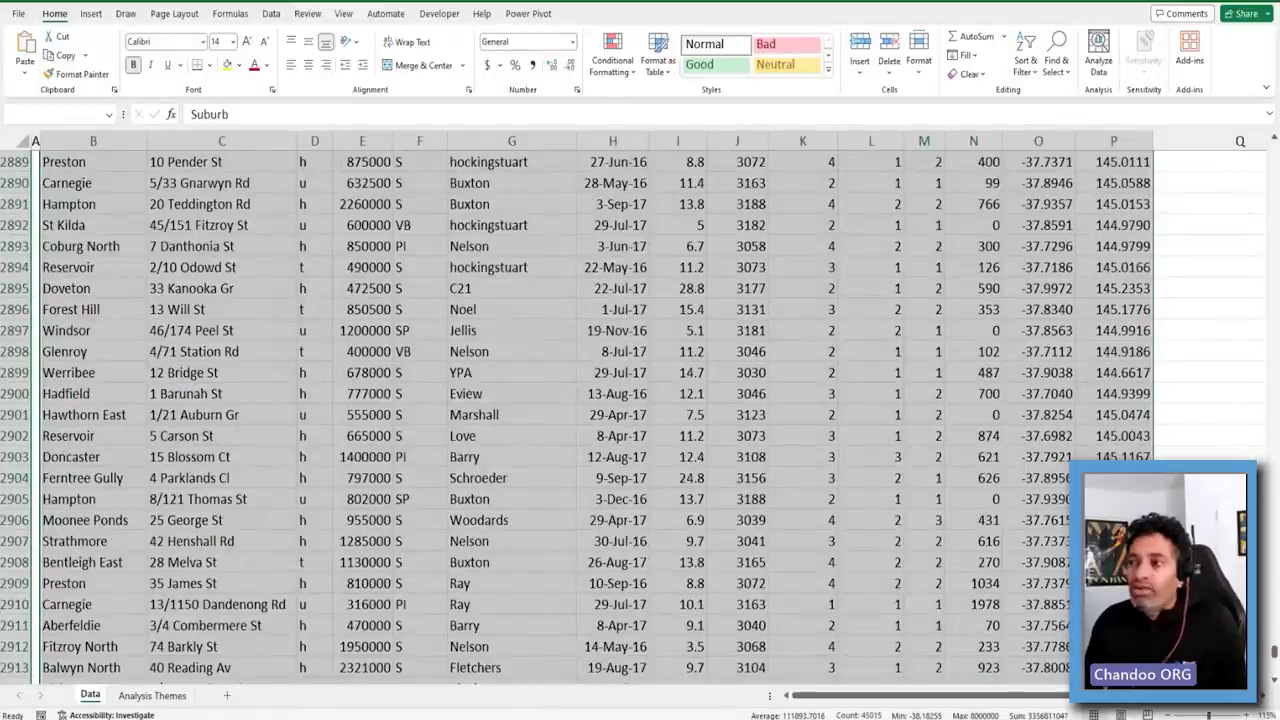
left_click(615, 355)
left_click_drag(1273, 668, 1253, 170)
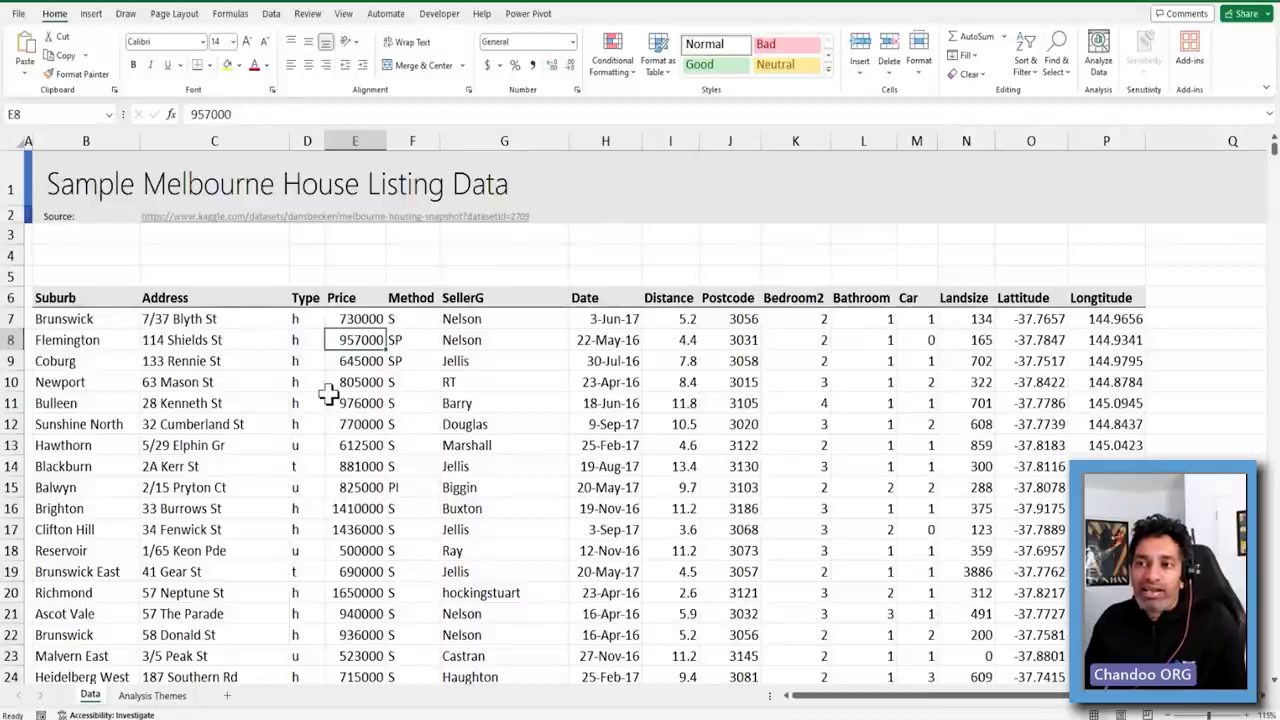
Select the entire listing data range starting from a single cell in the Type column, and clear the selection
left_click(330, 393)
left_click(655, 425)
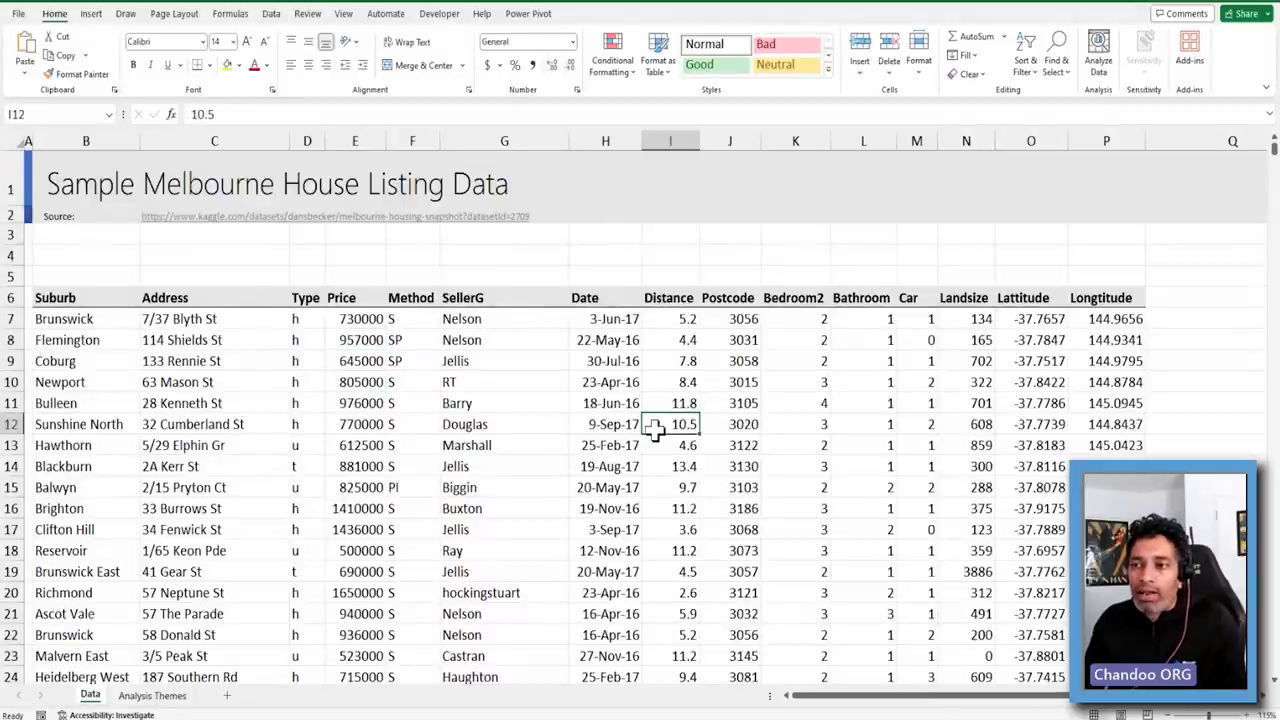
left_click(306, 402)
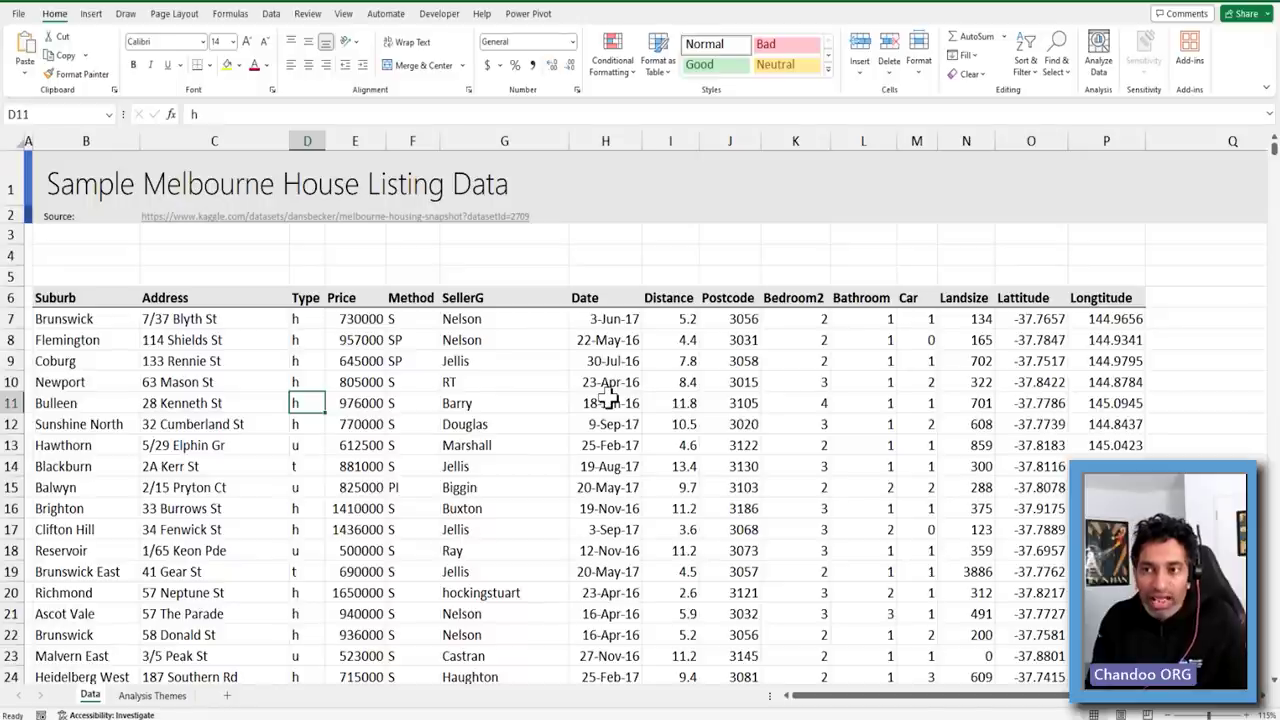
key("ctrl+a")
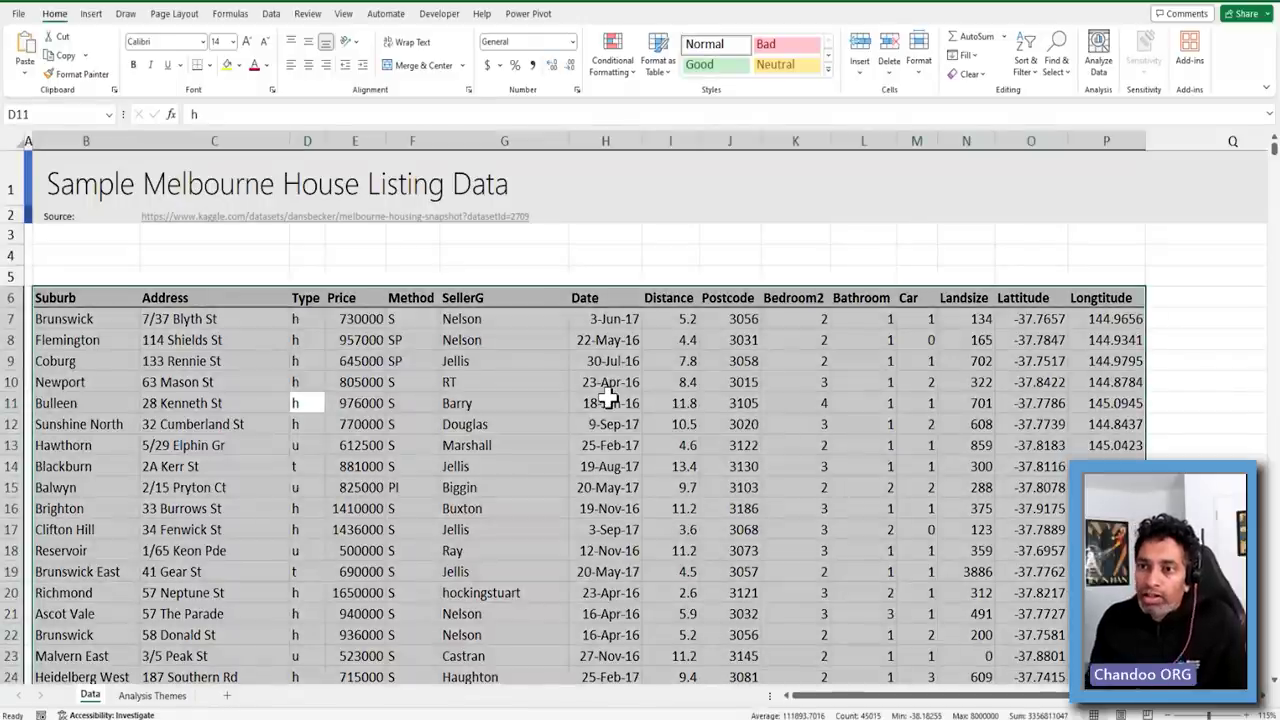
left_click(307, 403)
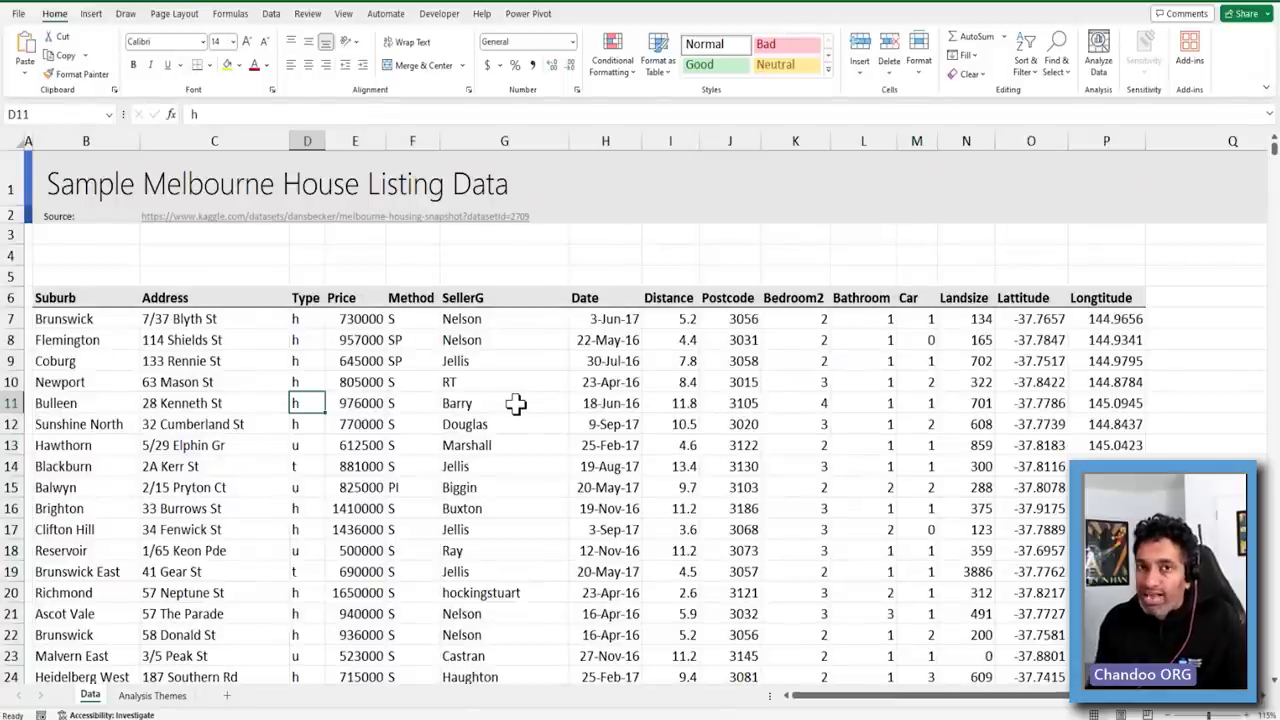
key("ctrl+a")
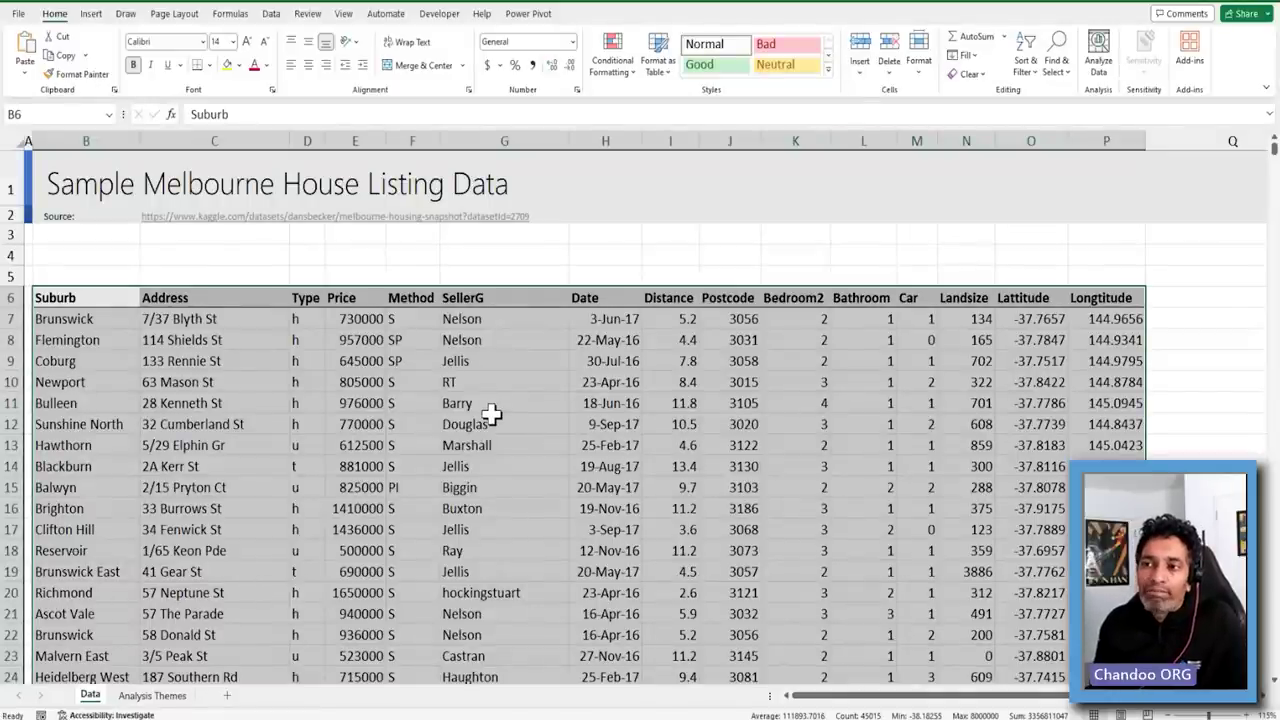
key("ctrl+t")
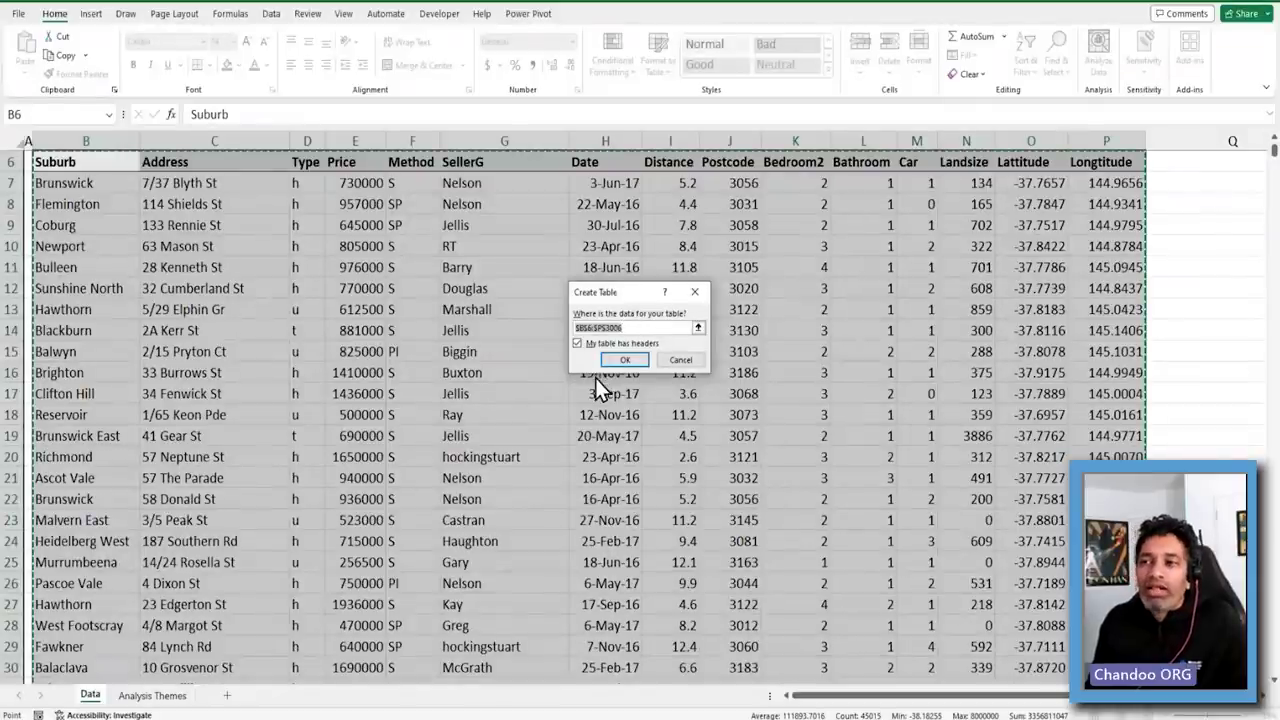
key("Escape")
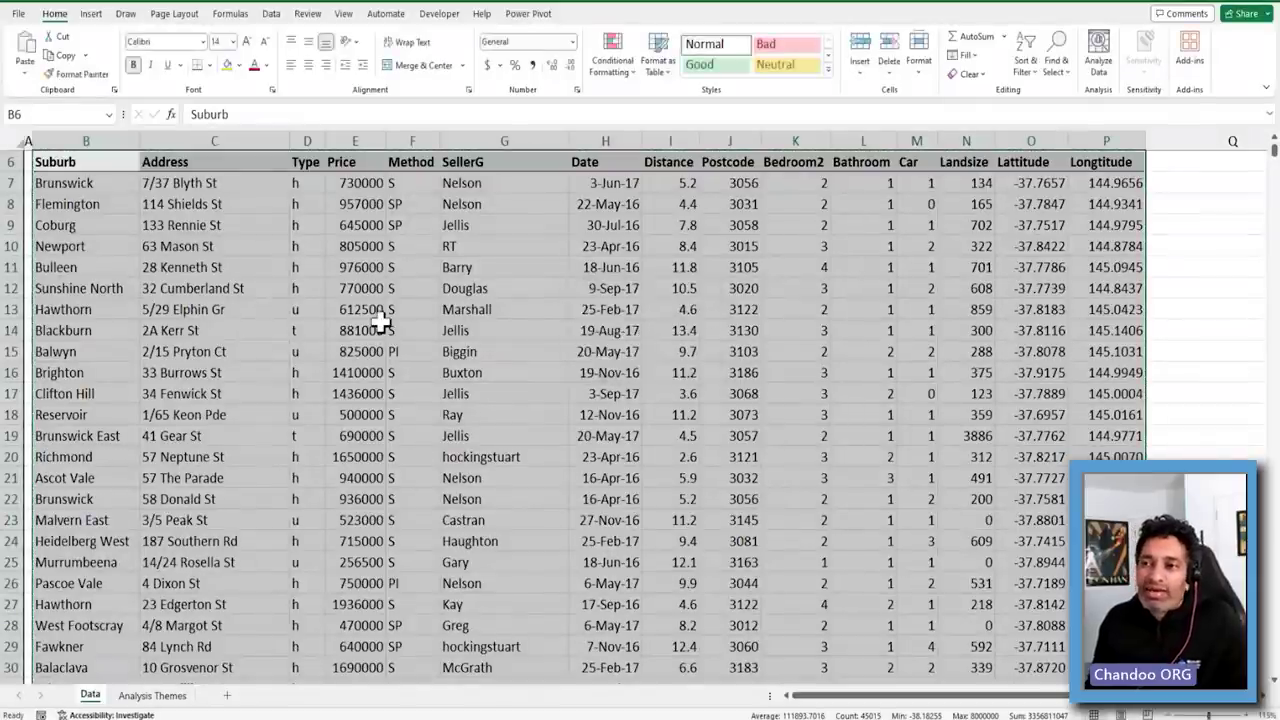
Convert the house listing range $B$6:$P$3006 into a table with headers
left_click(362, 309)
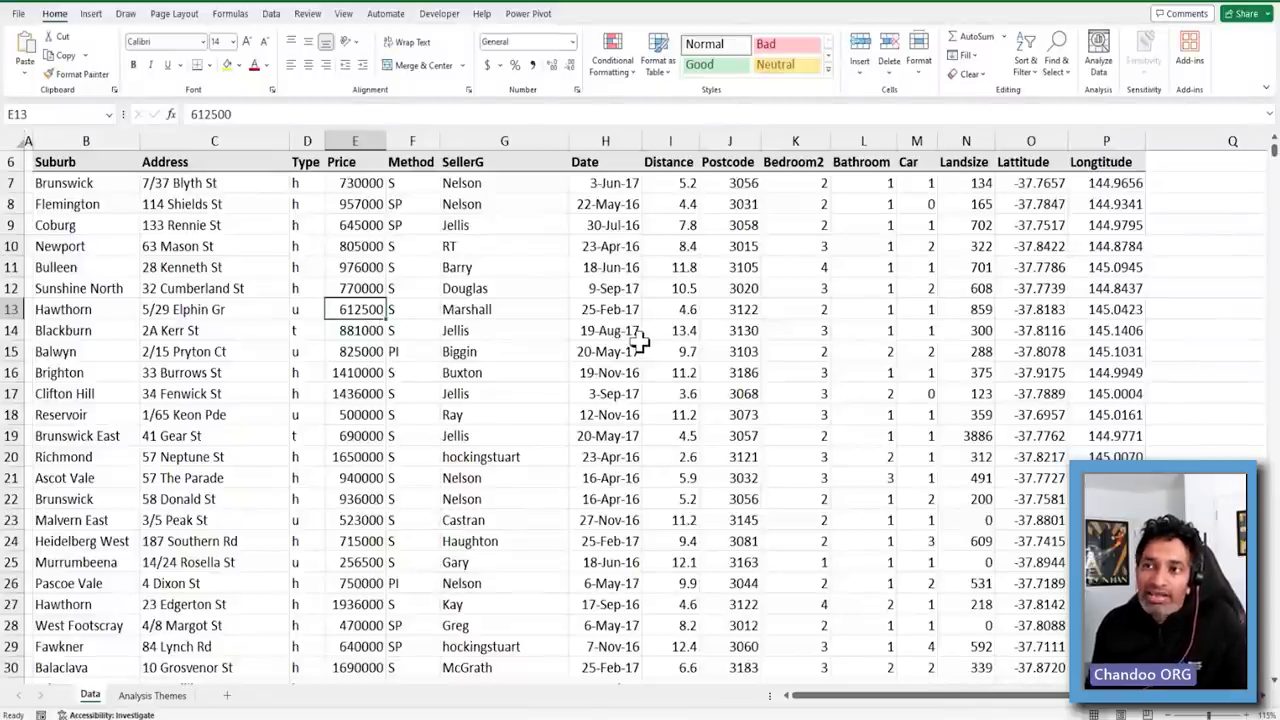
key("ctrl+t")
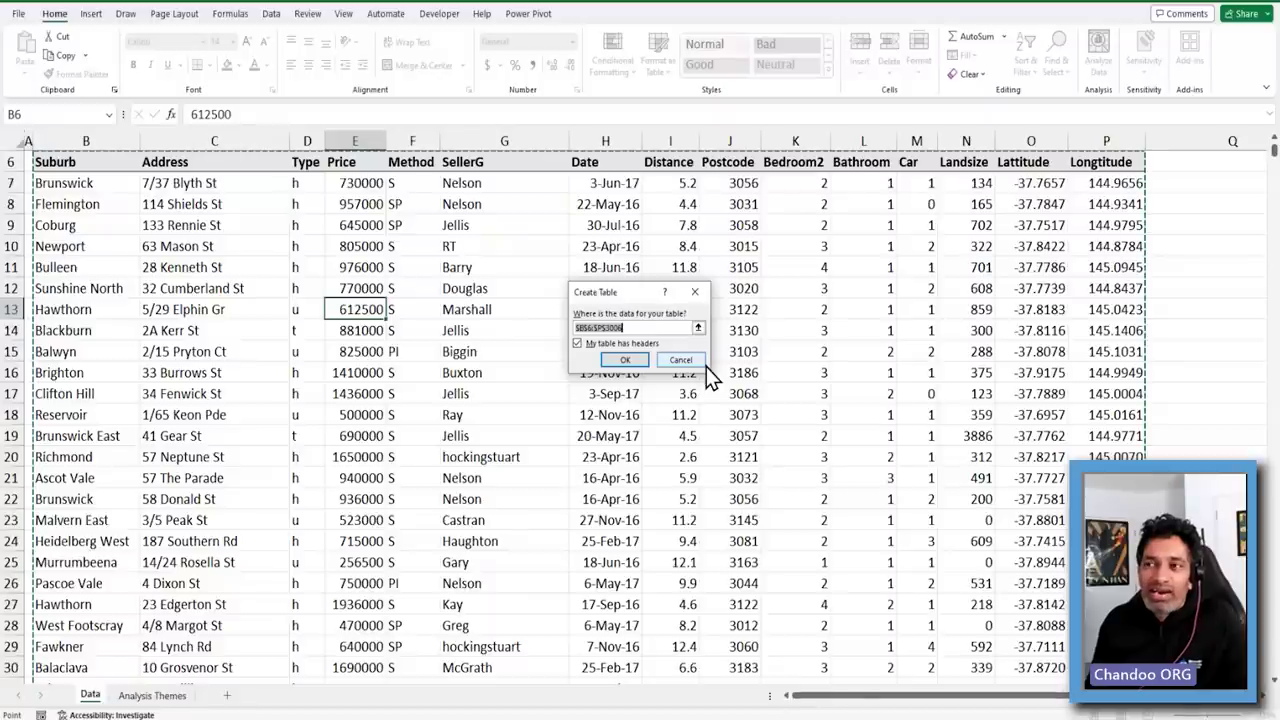
left_click(580, 326)
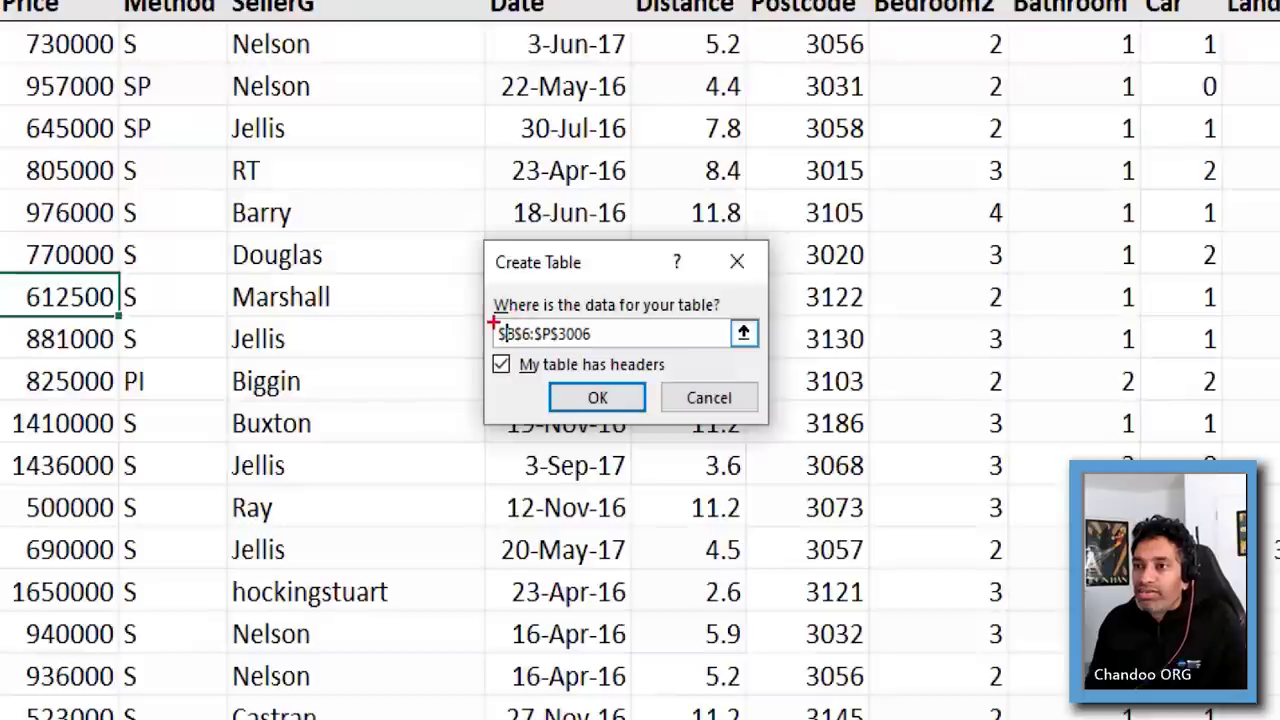
mouse_move(492, 318)
left_mouse_down()
mouse_move(520, 355)
mouse_move(606, 342)
mouse_move(478, 324)
left_mouse_up()
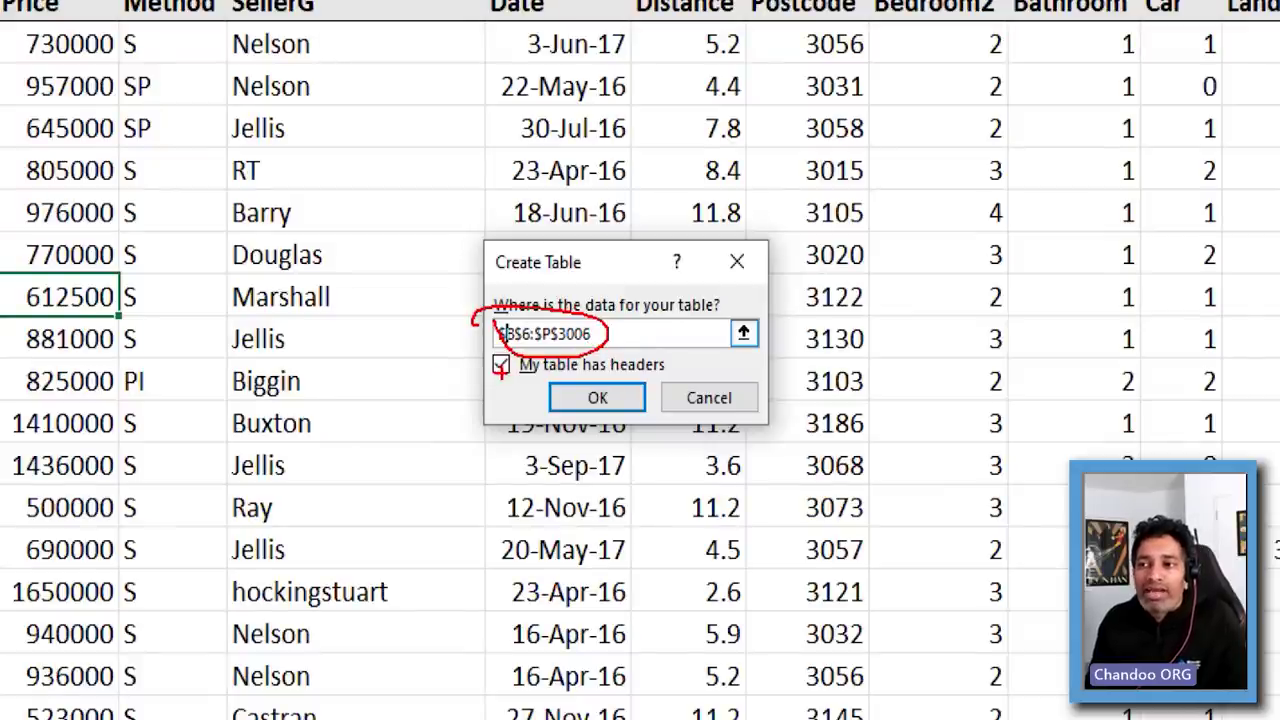
mouse_move(428, 369)
left_mouse_down()
mouse_move(483, 364)
mouse_move(466, 353)
mouse_move(472, 382)
left_mouse_up()
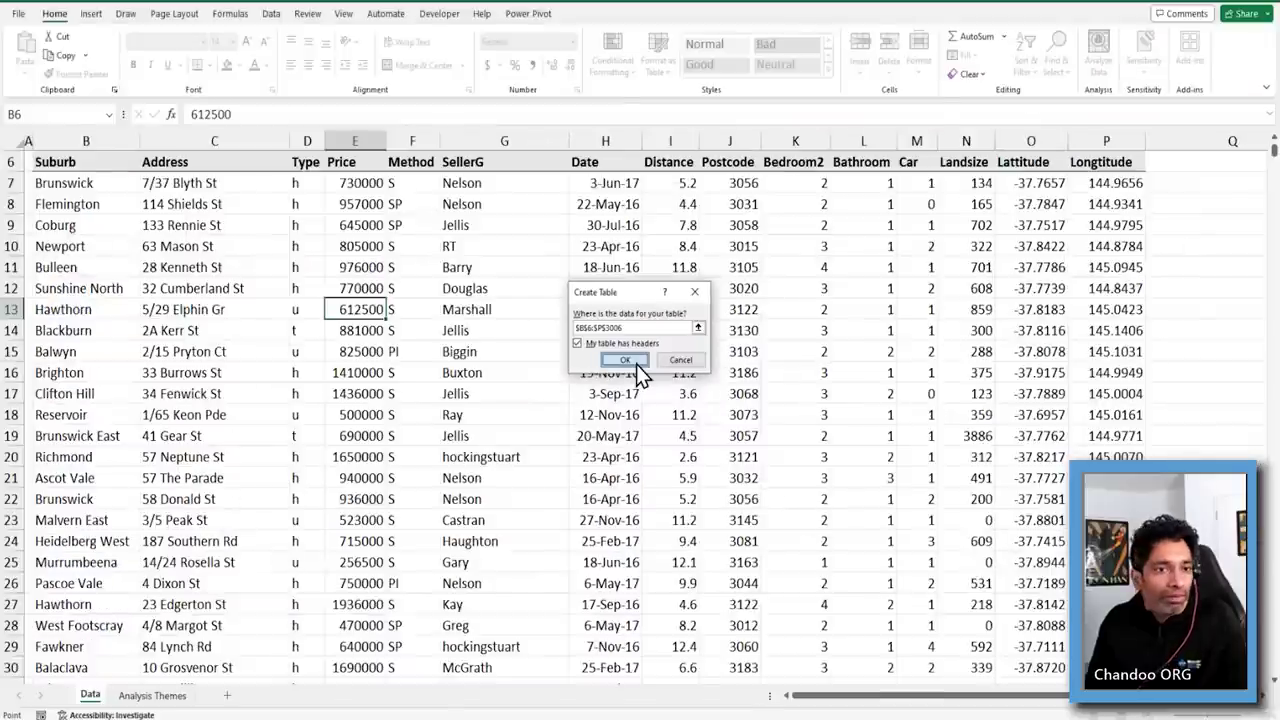
left_click(617, 370)
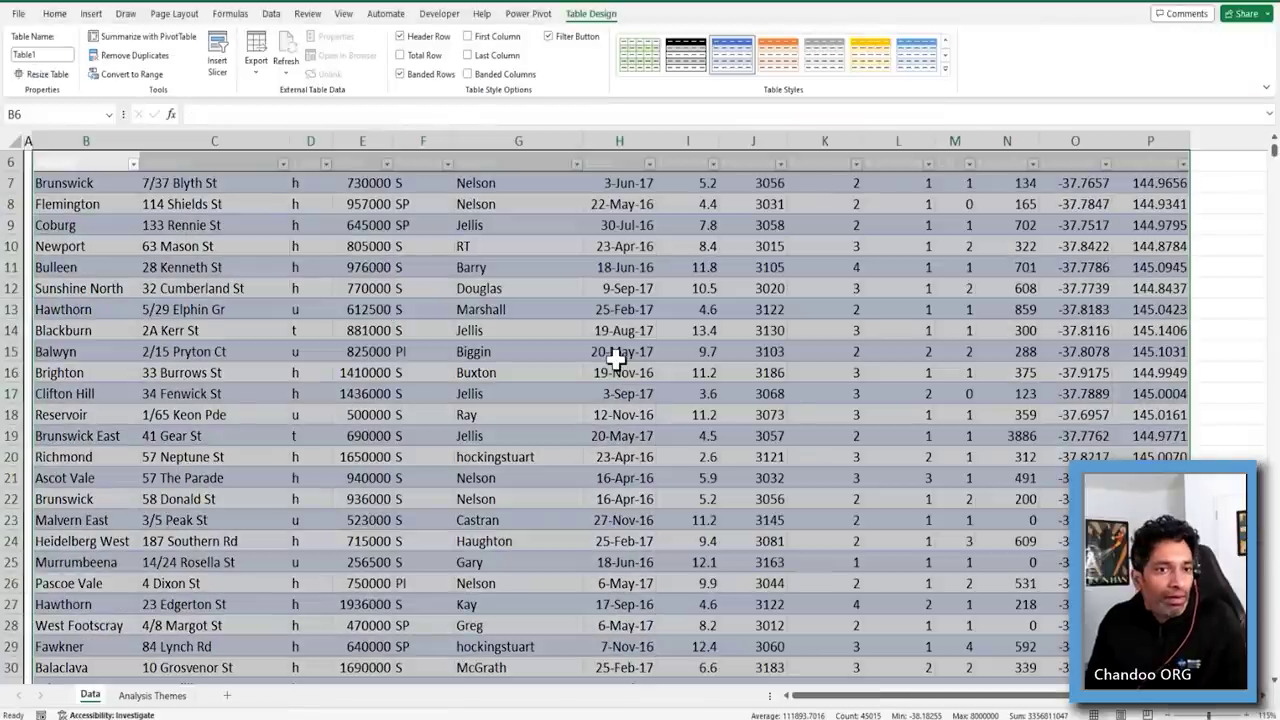
Look over the Suburb and Address column headers of the listing table
left_click(106, 290)
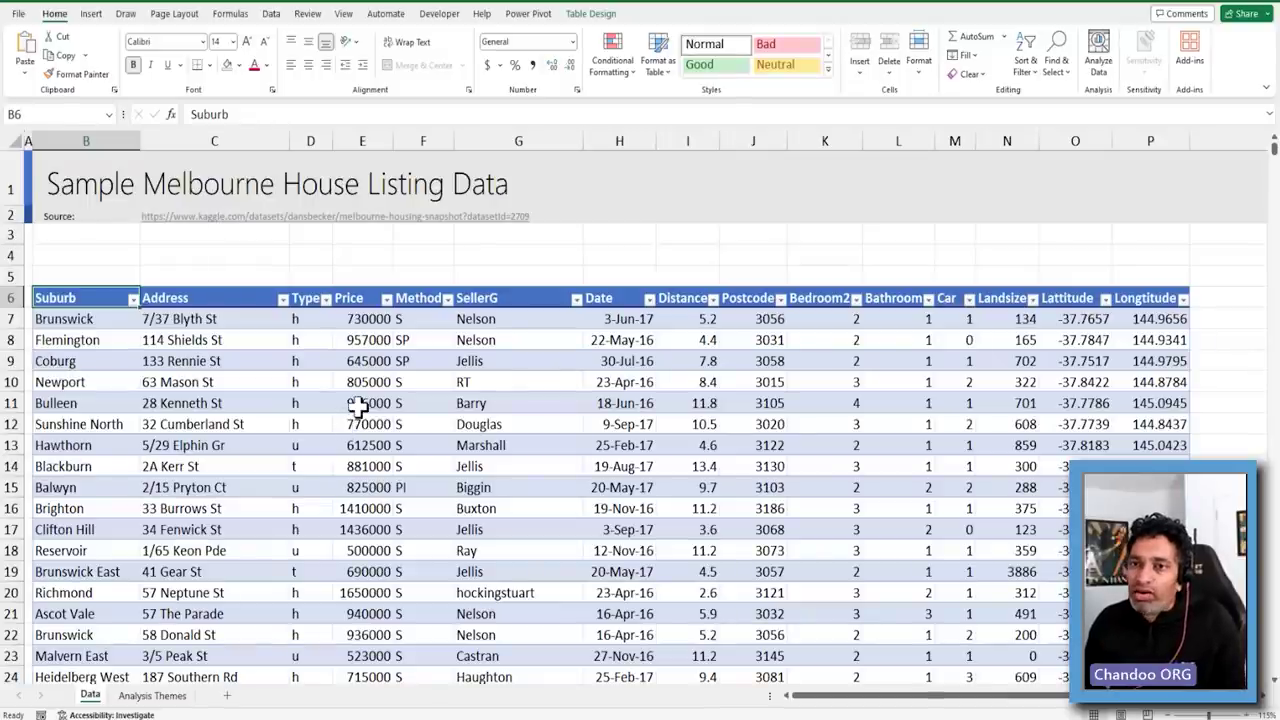
scroll(70, 233, "down", 1)
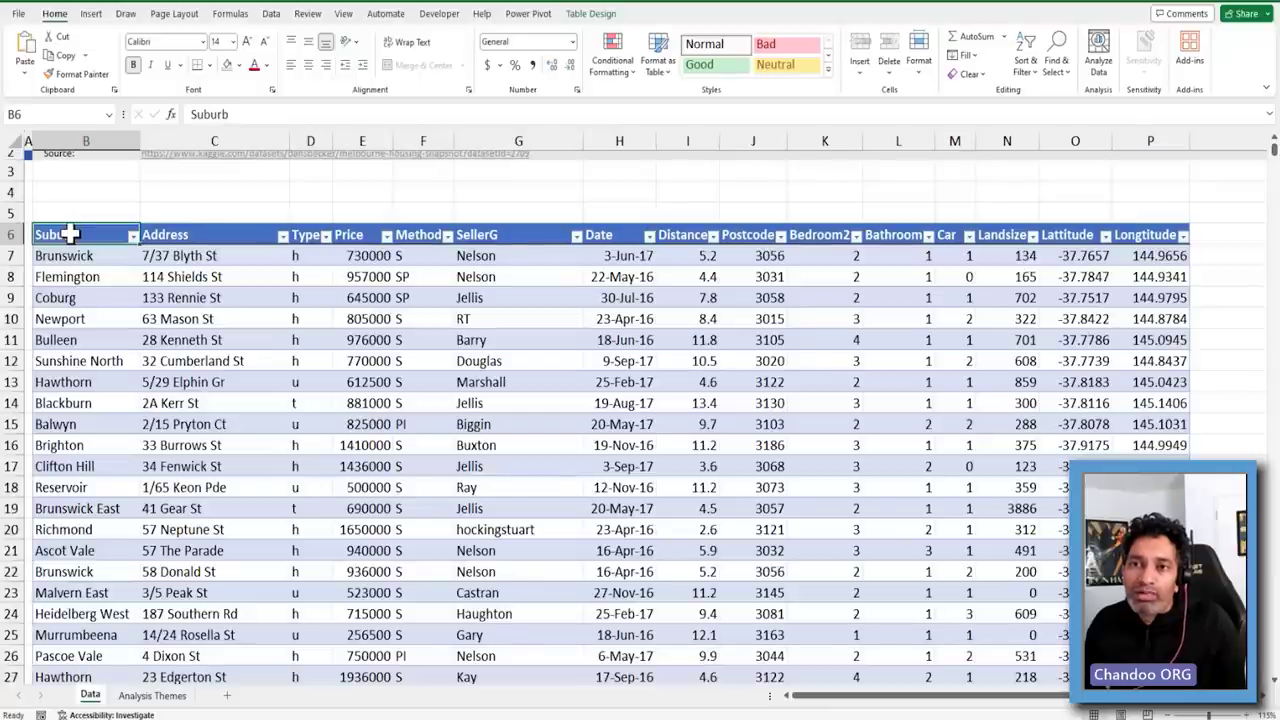
key("ctrl+a")
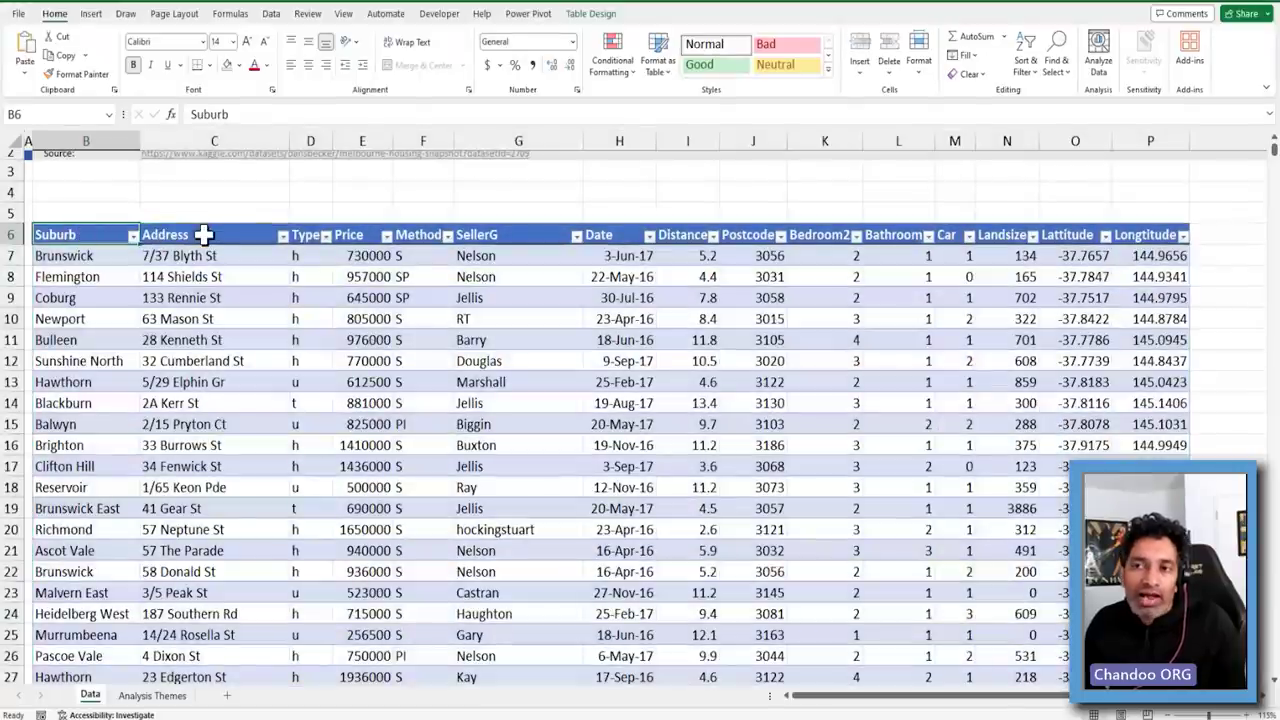
left_click(217, 232)
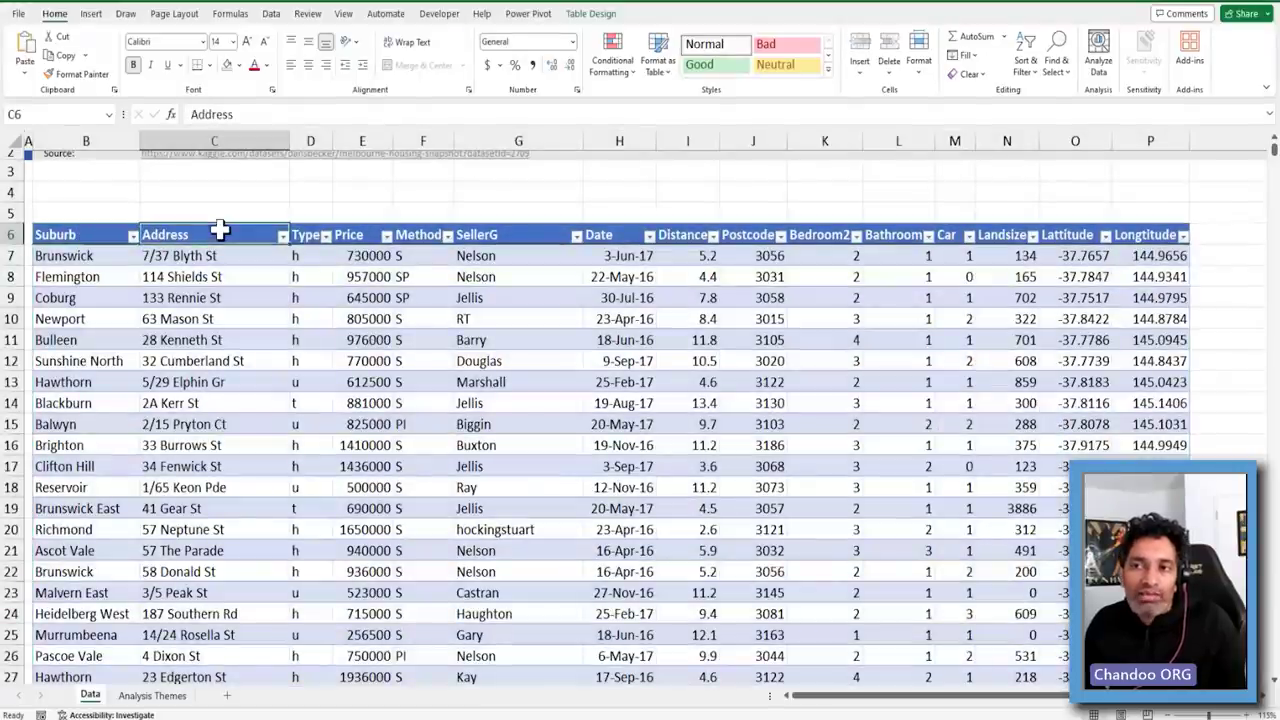
Examine the filter values of the Type and Price columns without applying a filter
left_click(312, 230)
left_click(325, 238)
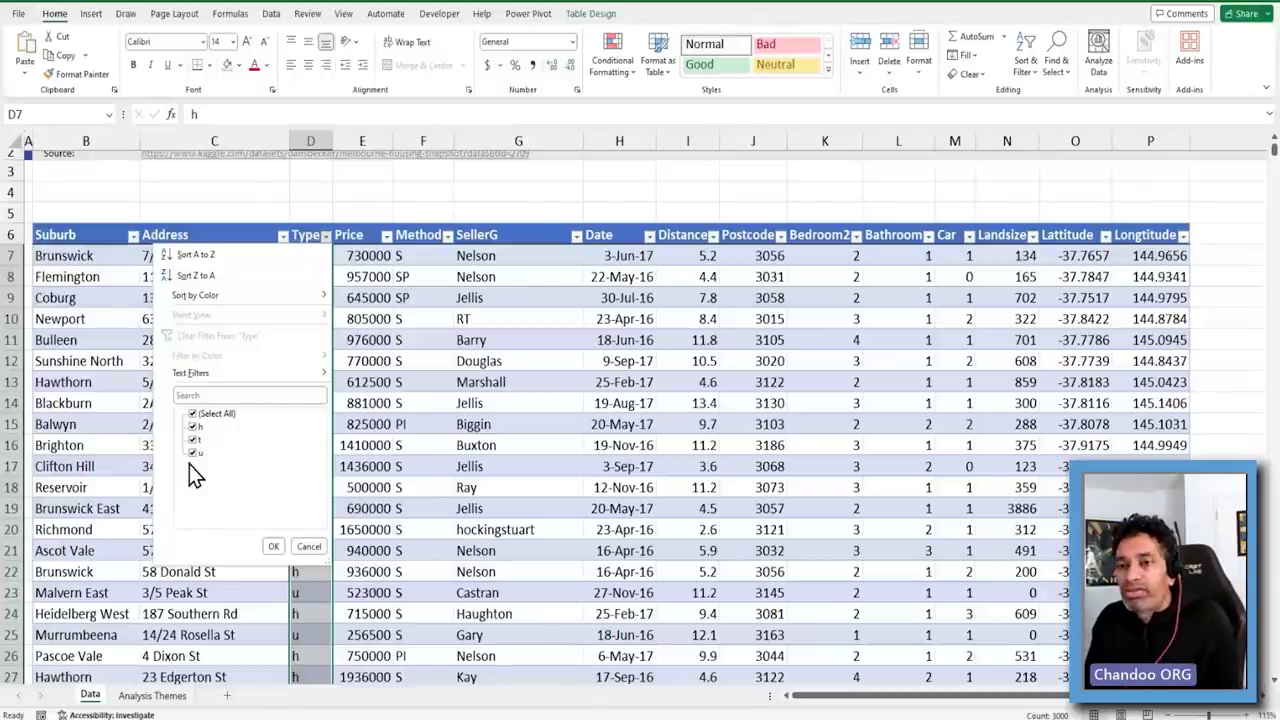
key("Escape")
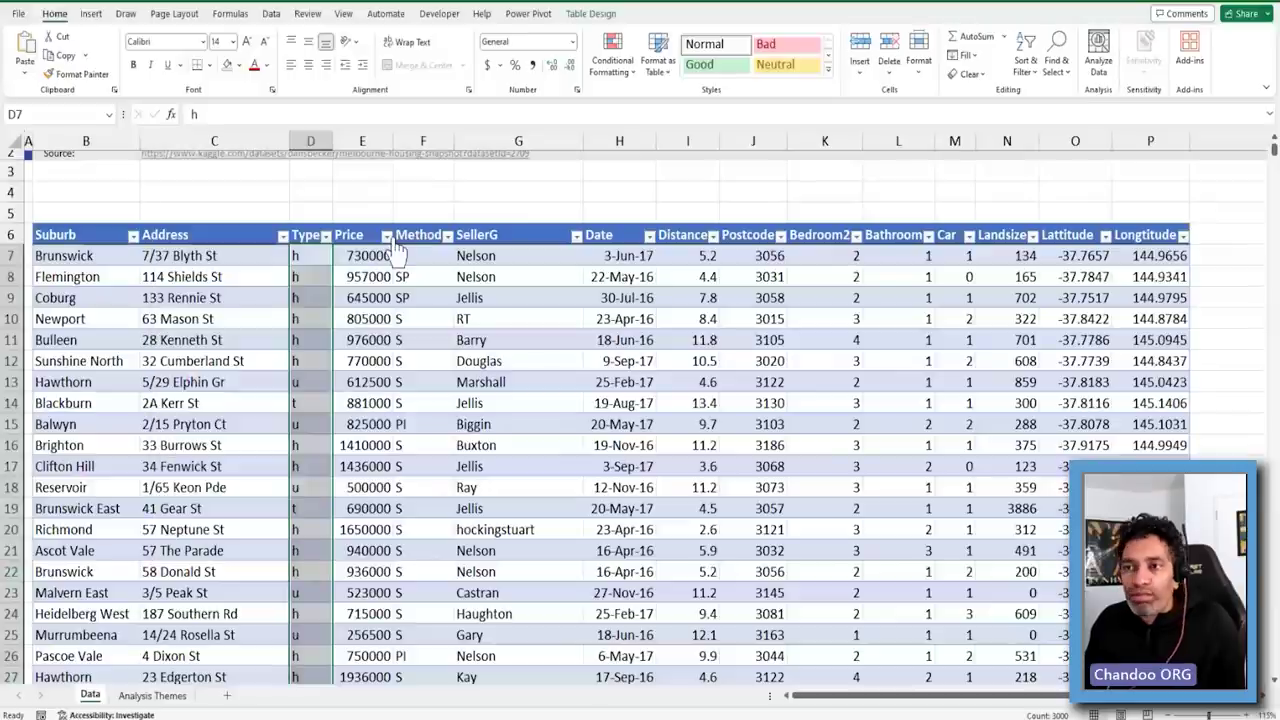
left_click(387, 235)
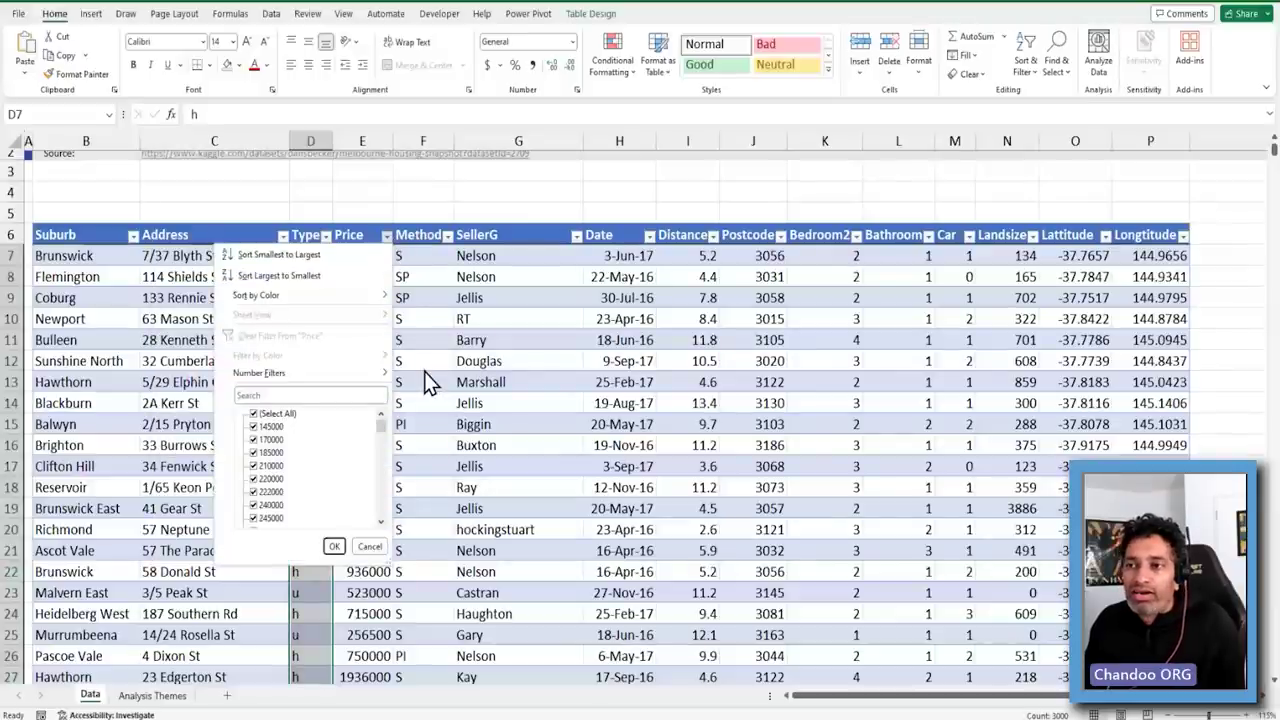
key("Escape")
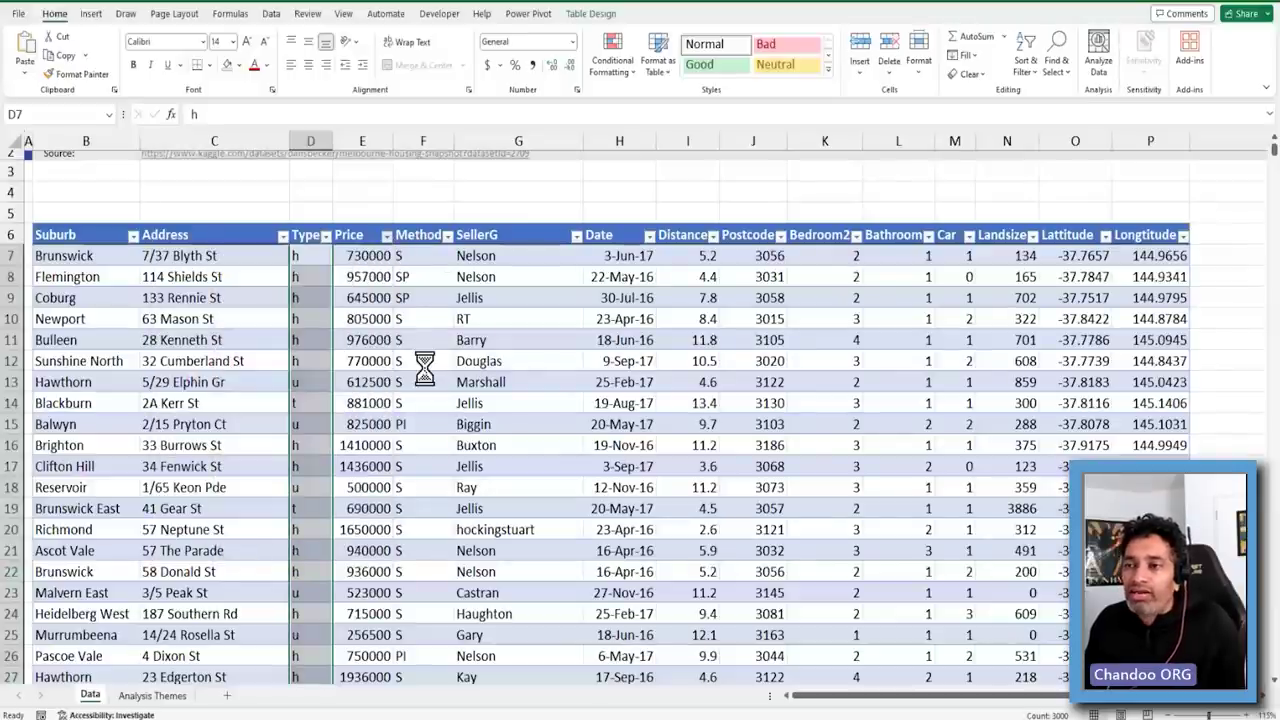
Examine the filter options of the Method, SellerG and Date columns, leaving all values included
left_click(447, 236)
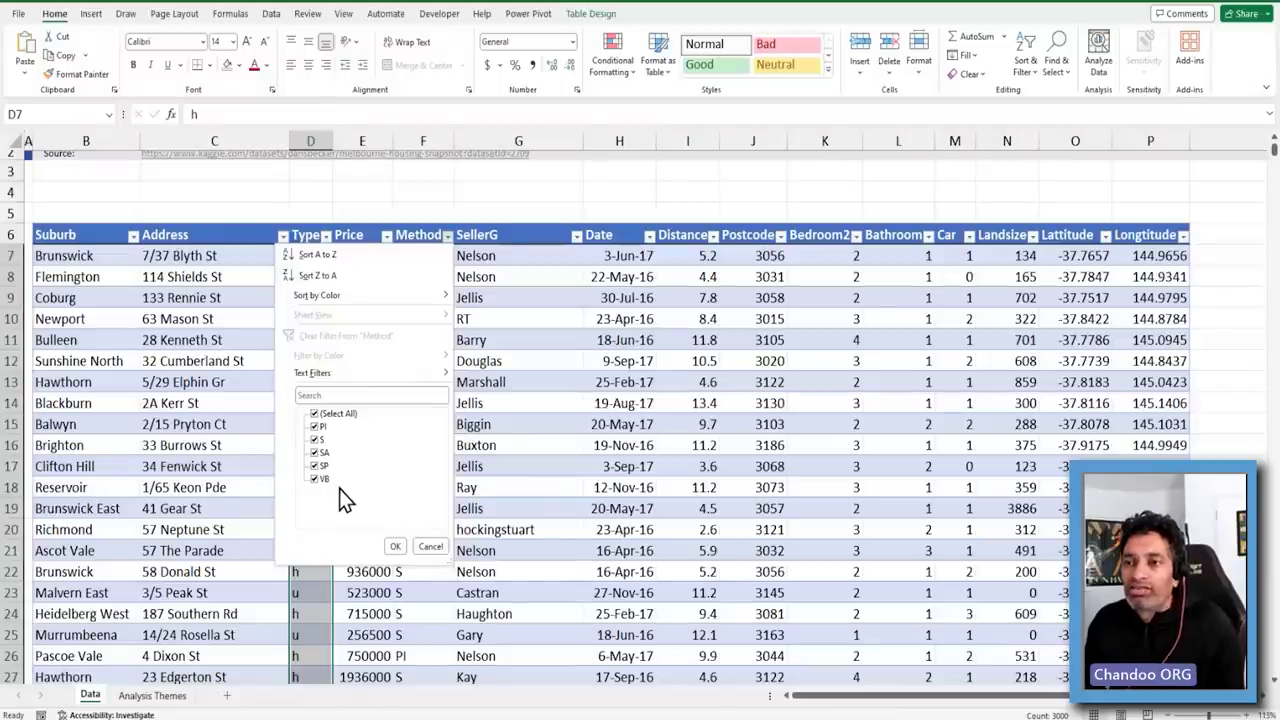
key("Escape")
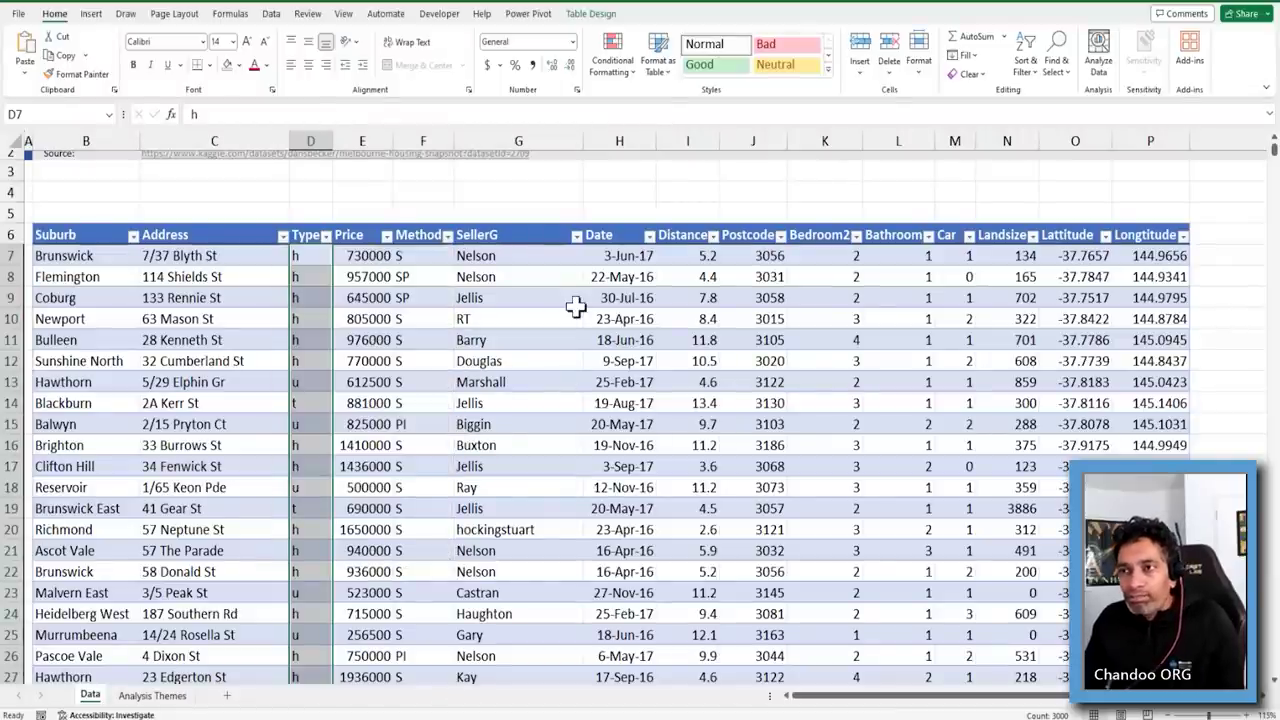
left_click(576, 236)
left_click_drag(569, 428, 572, 284)
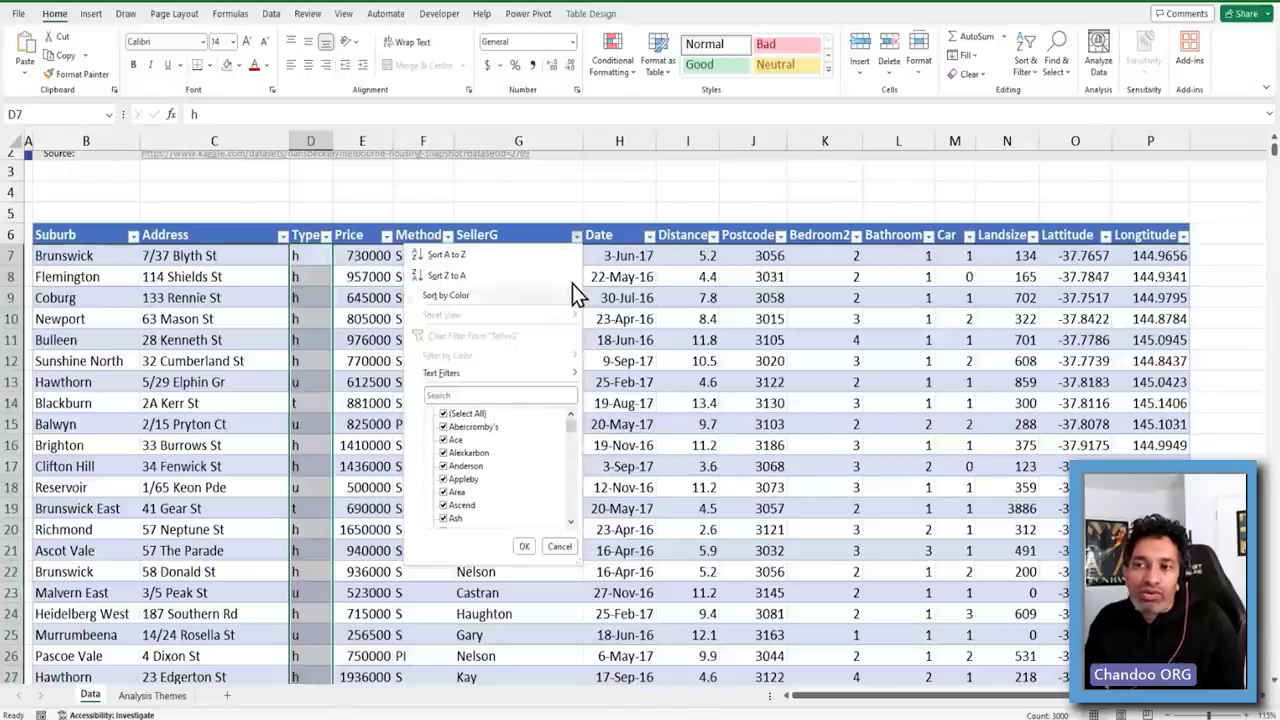
left_click(524, 546)
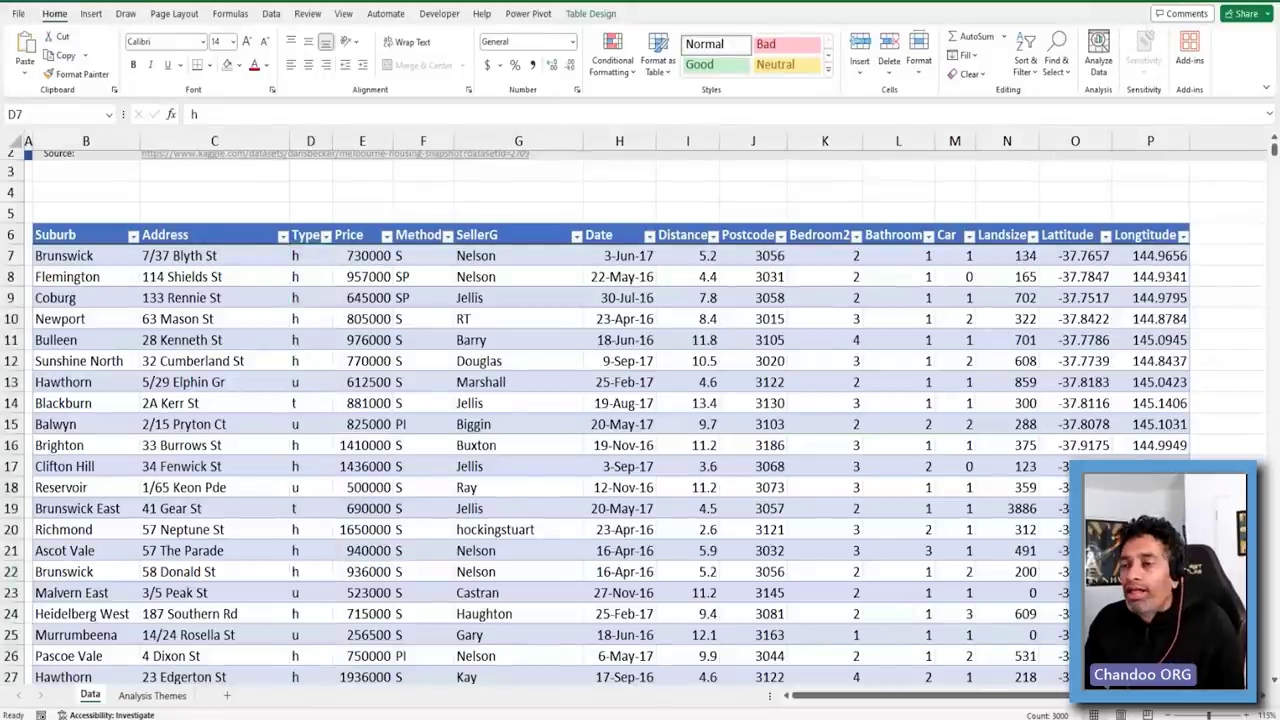
left_click(650, 236)
left_click(651, 237)
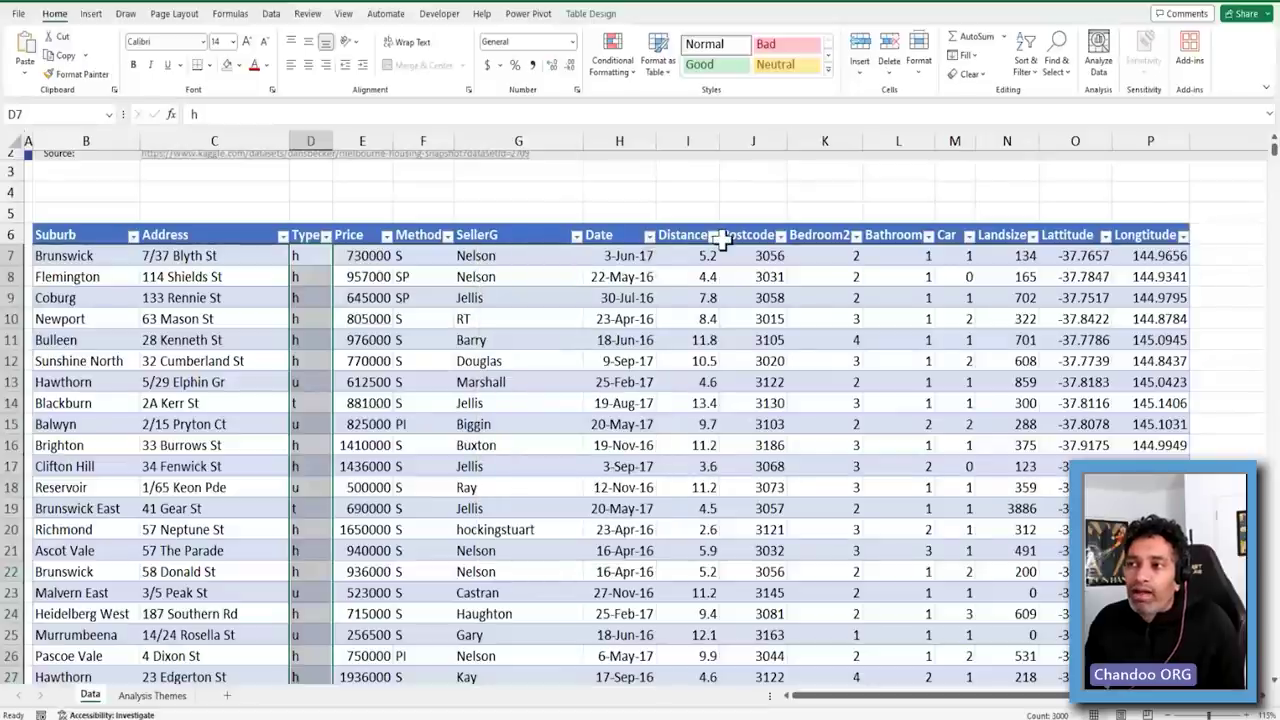
Examine the filter values of the Distance, Postcode, Bedroom2 and Bathroom columns without applying a filter
left_click(713, 236)
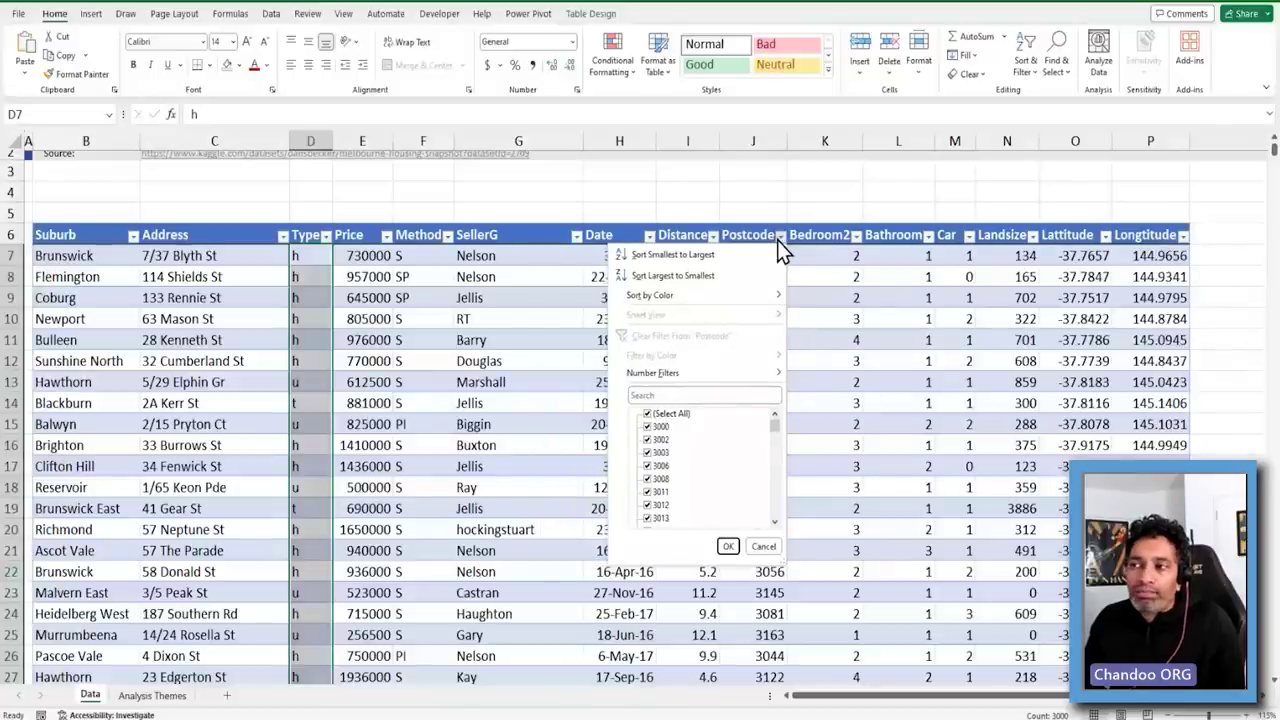
left_click(856, 237)
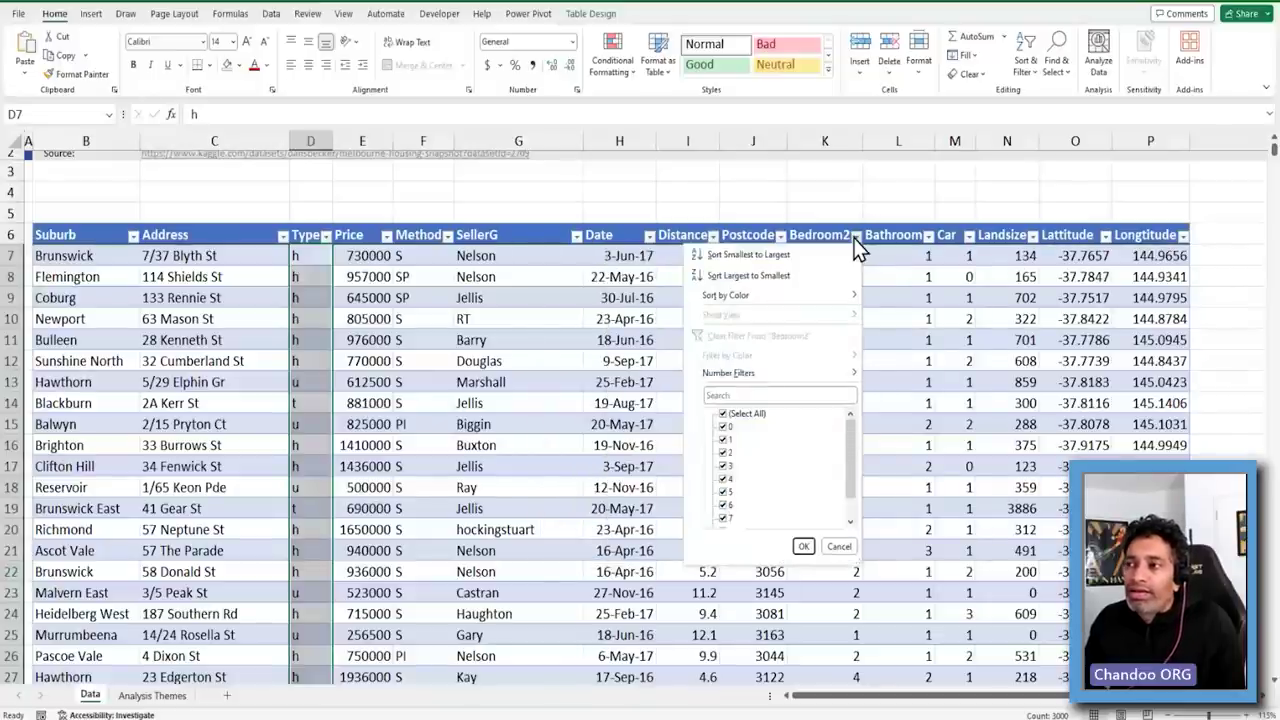
left_click(927, 237)
left_click(926, 238)
left_click(926, 239)
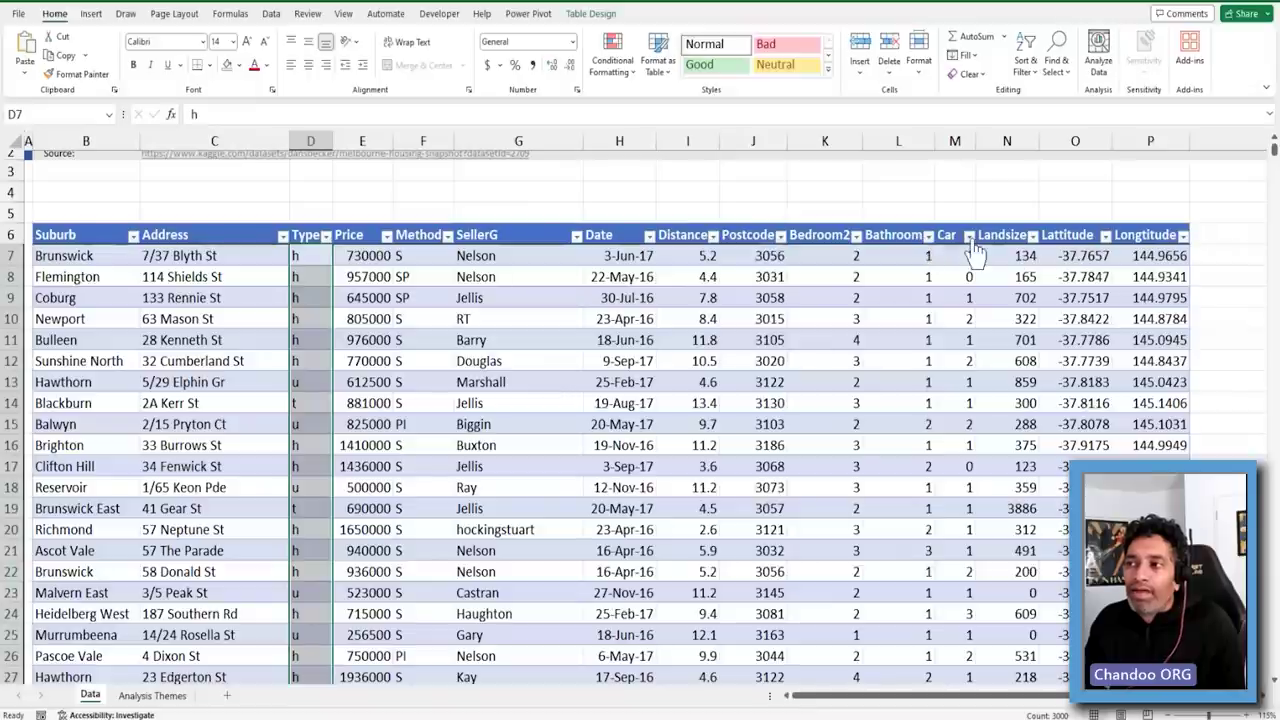
Examine the filter values of the Car and Landsize columns, including the largest land sizes, leaving all values included
left_click(969, 237)
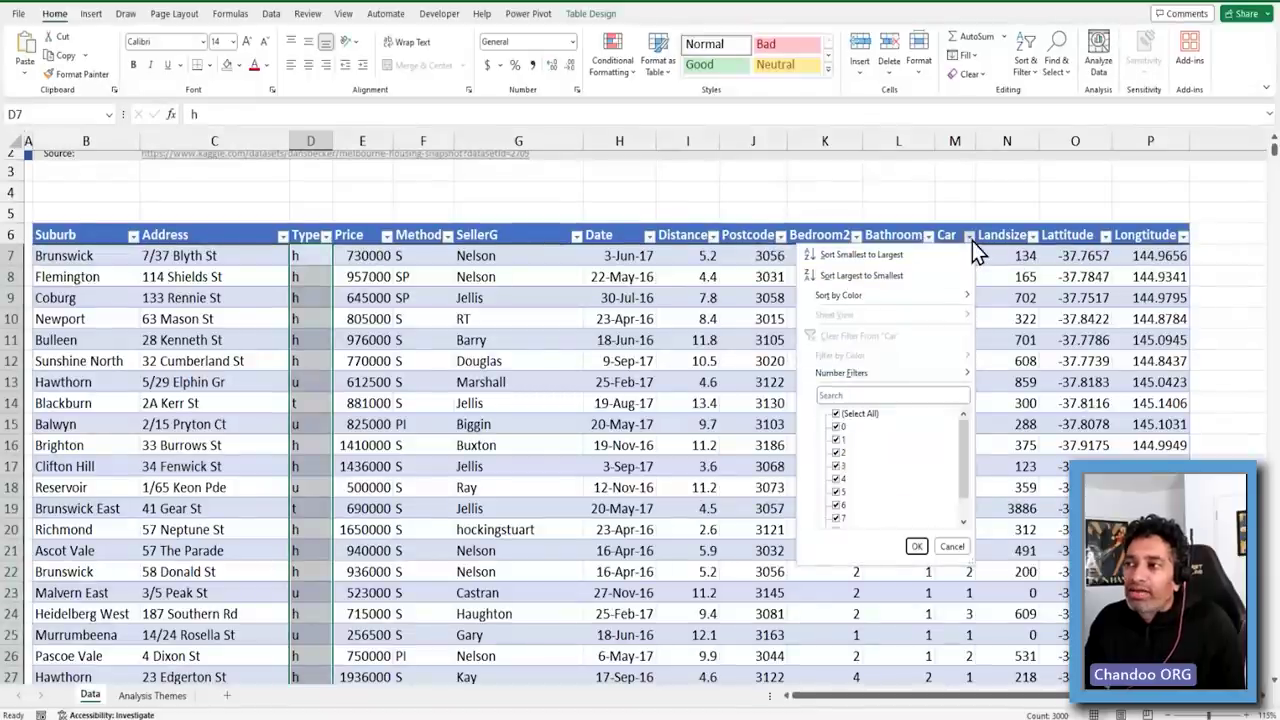
left_click(972, 241)
left_click(1032, 240)
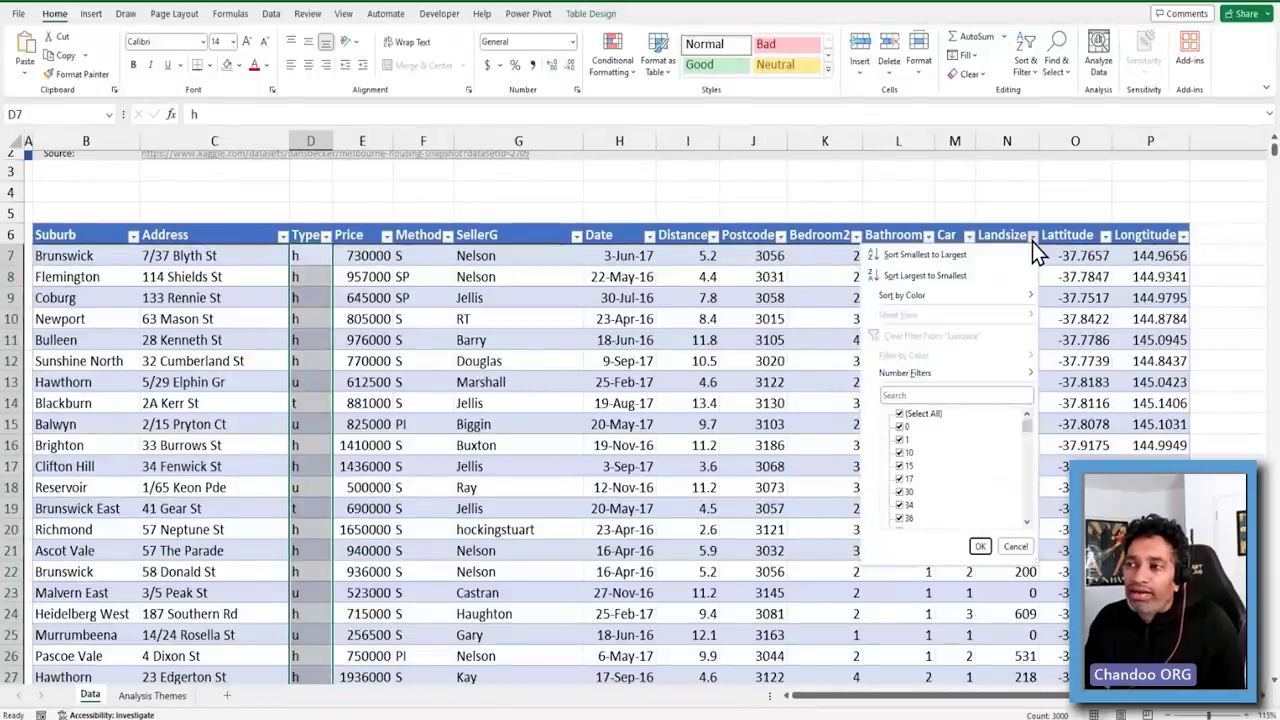
left_click_drag(1030, 440, 1043, 525)
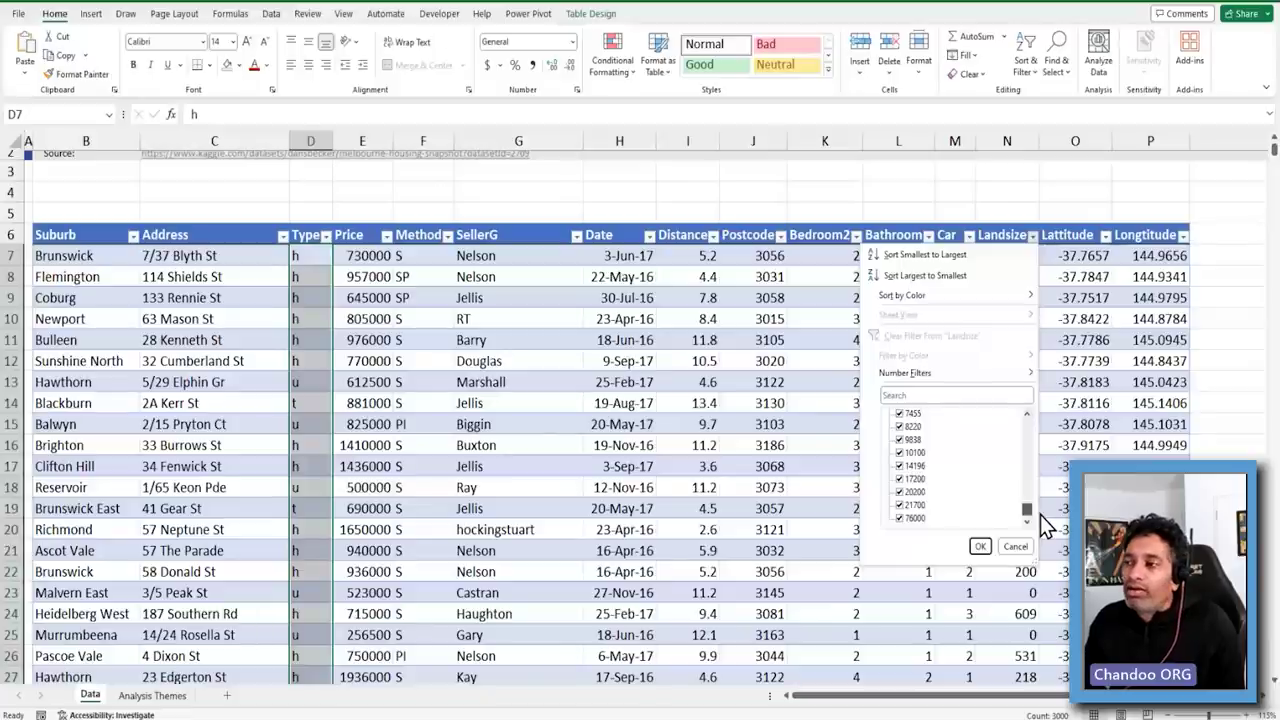
left_click(1068, 235)
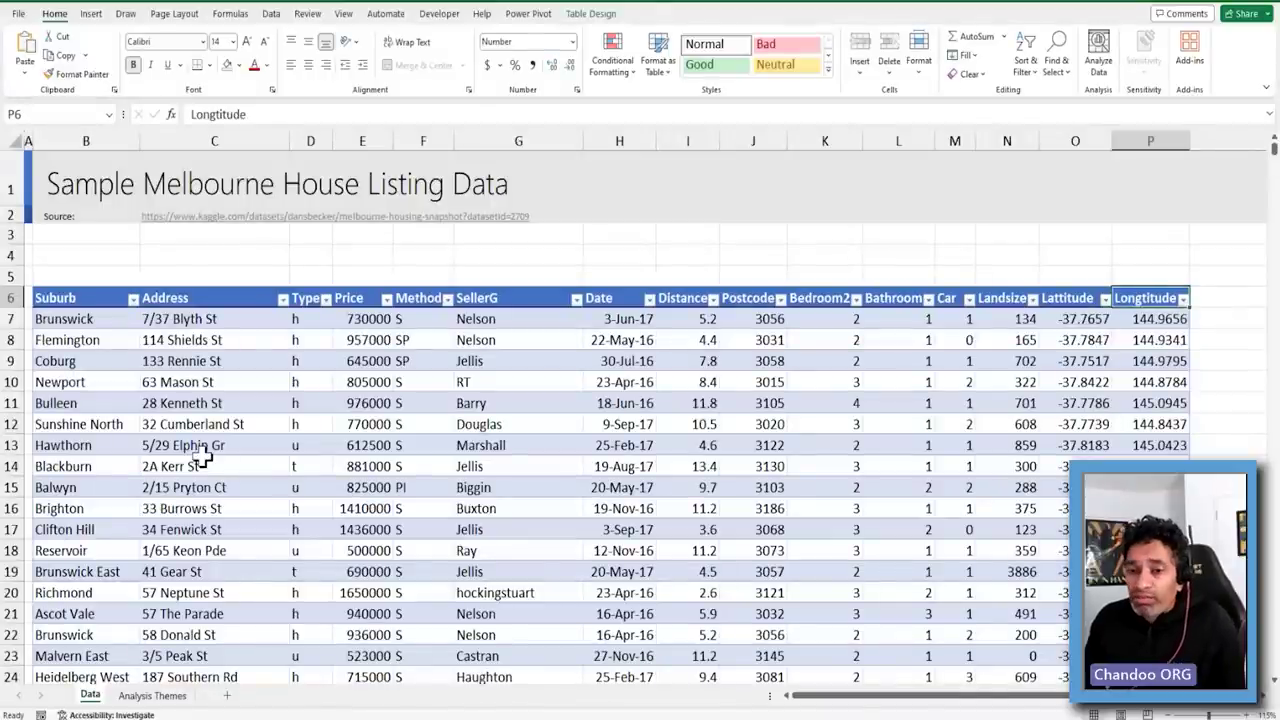
Review the questions on the Analysis Themes sheet and examine the Type and Suburb filter values on the Data sheet
left_click(150, 695)
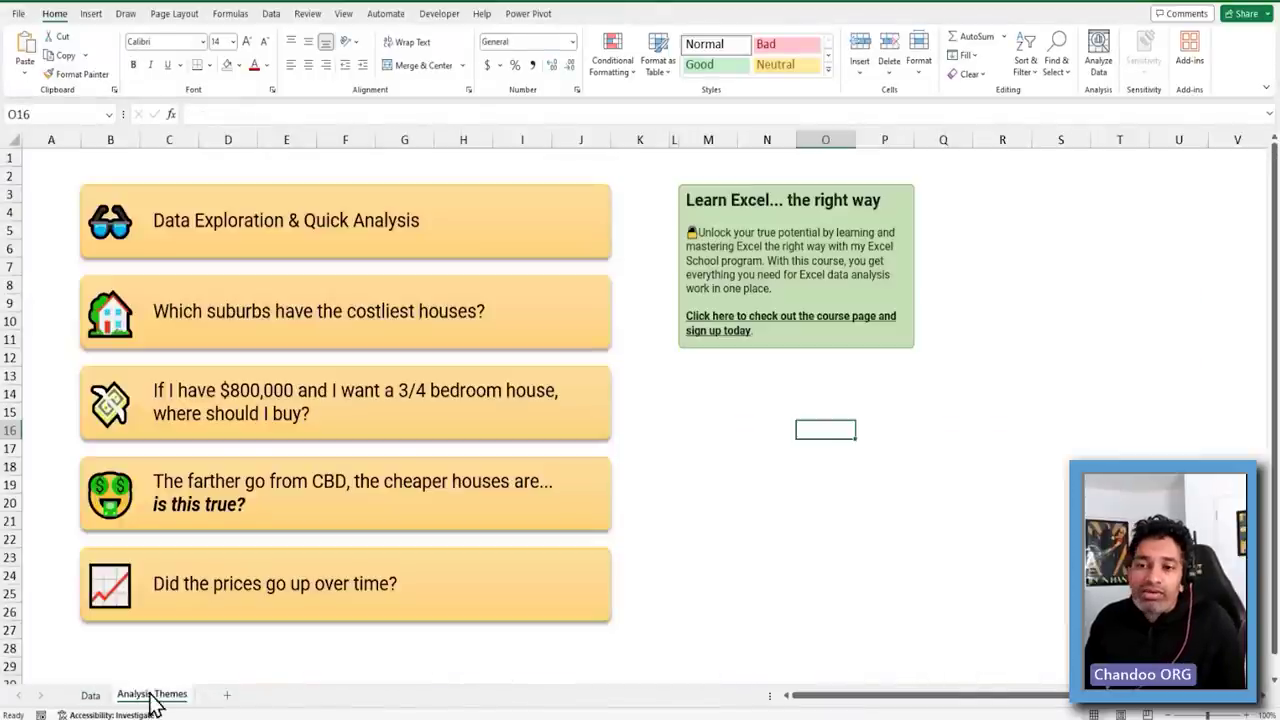
left_click(90, 697)
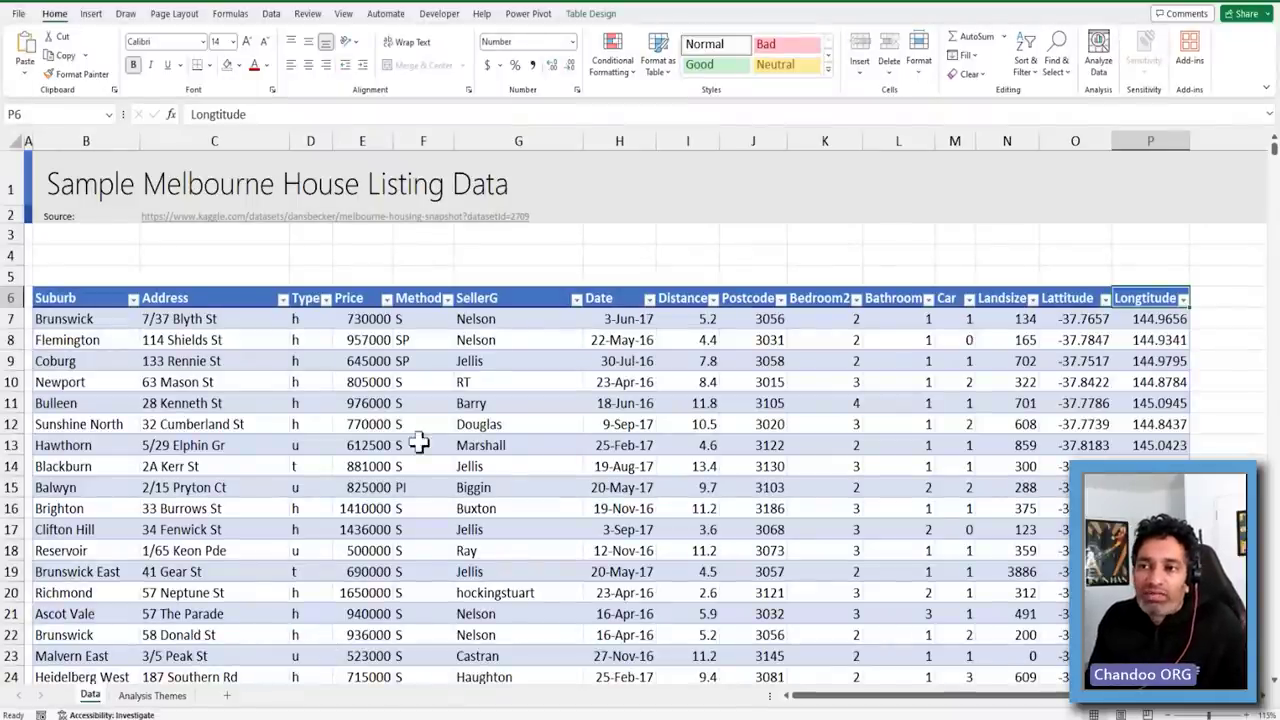
left_click(329, 299)
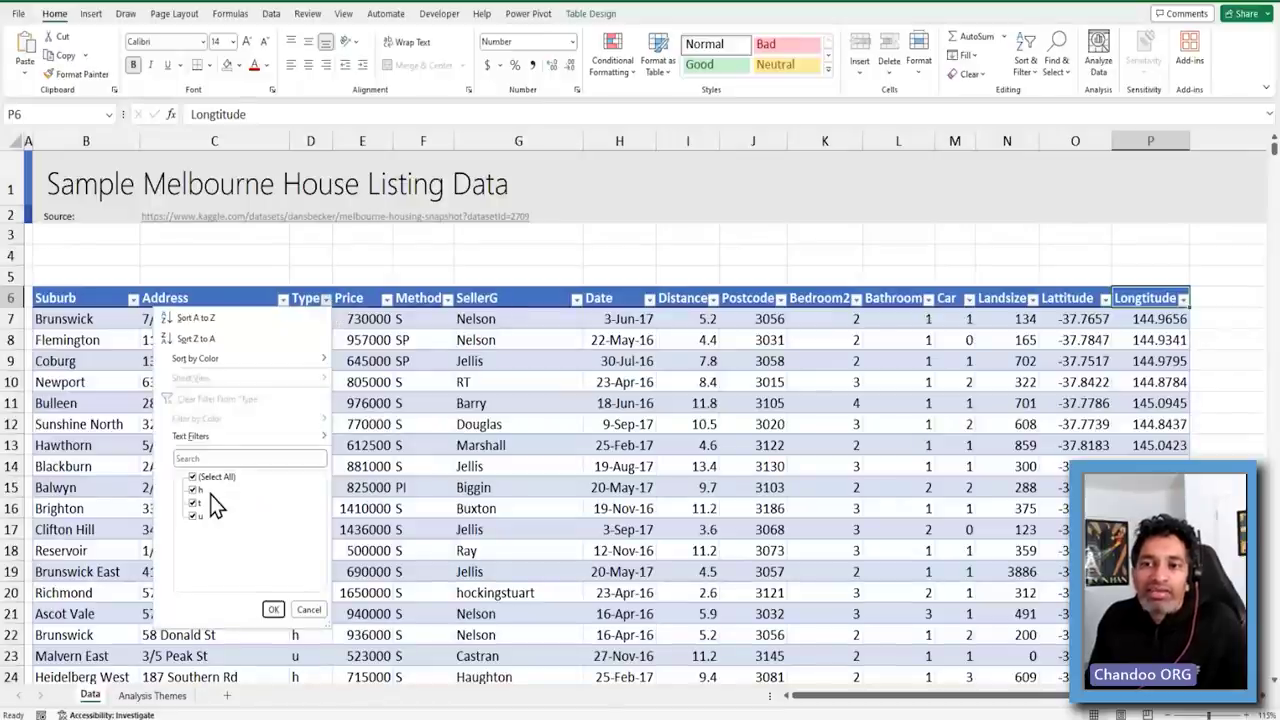
key("Escape")
left_click(133, 299)
scroll(128, 572, "down", 15)
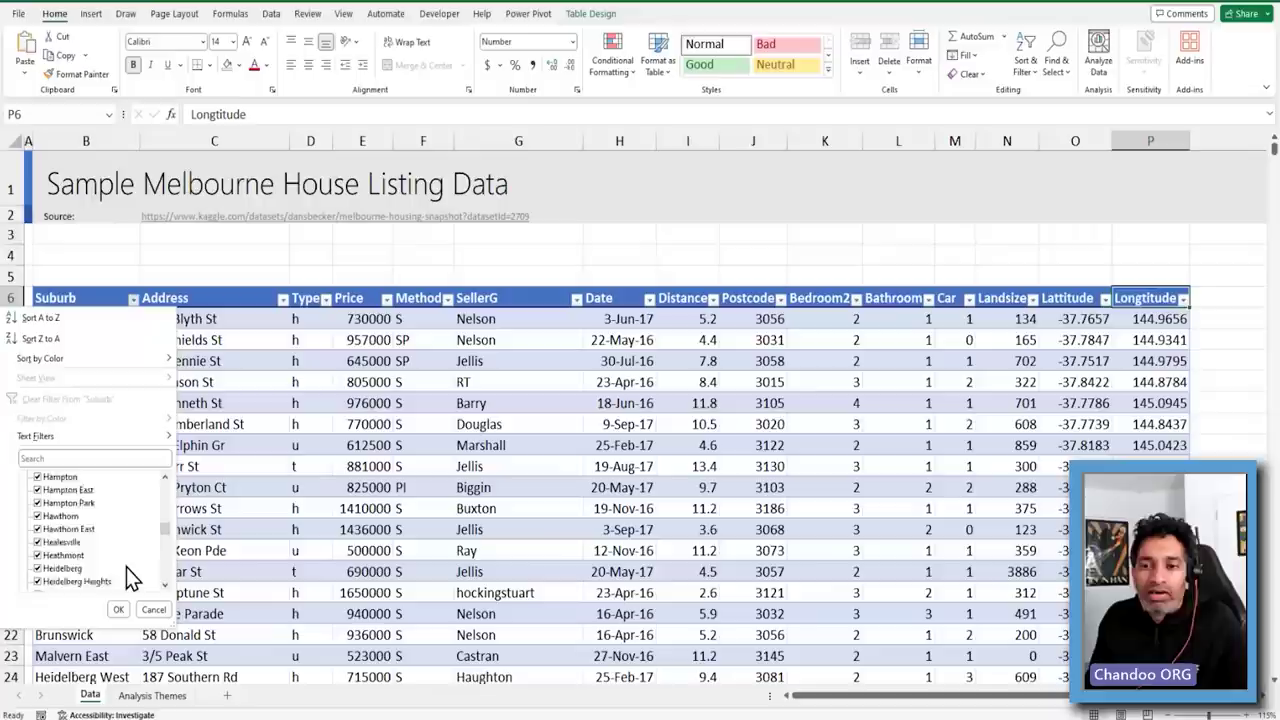
left_click(366, 529)
left_click(366, 529)
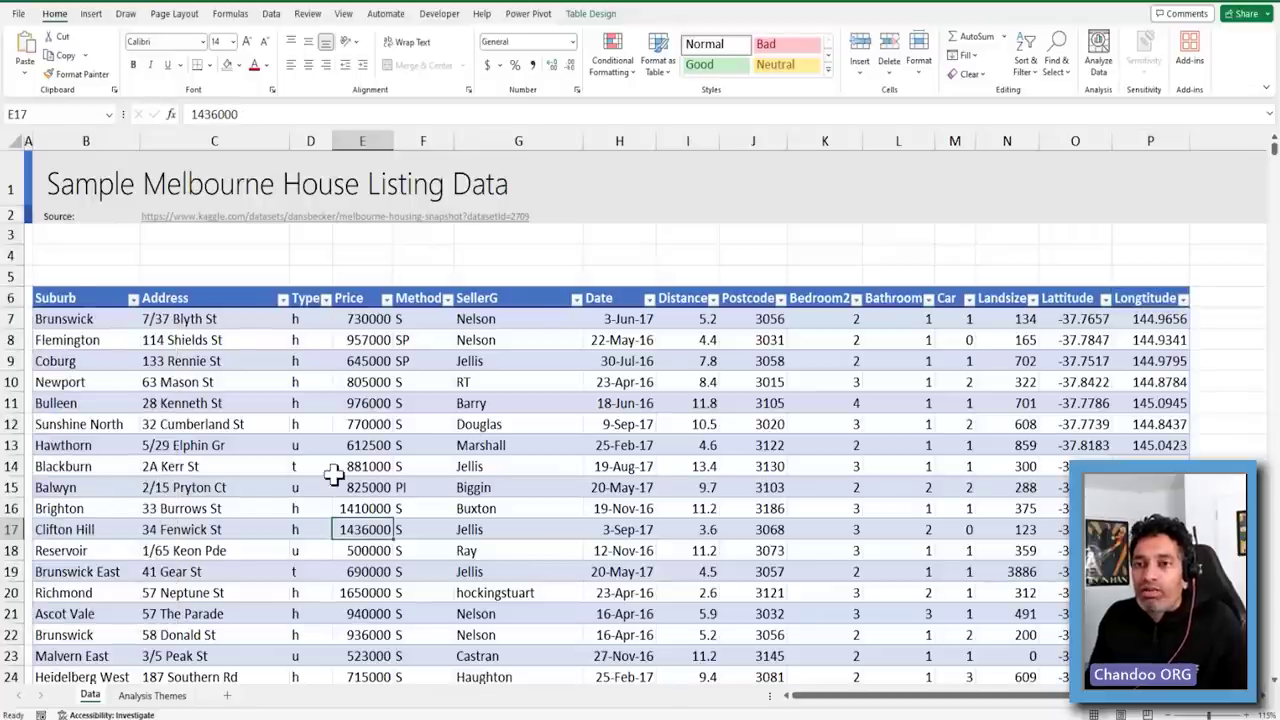
Insert three blank rows at row 5, above the house listing table
left_click(86, 276)
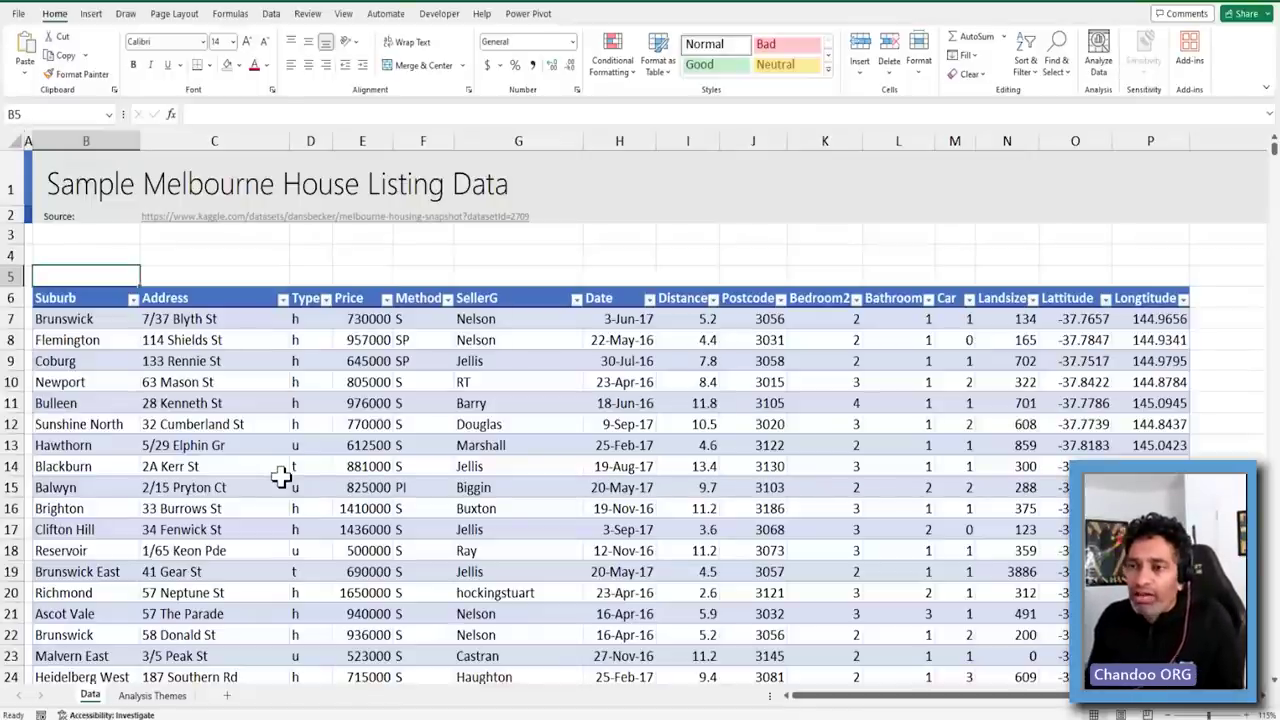
right_click(18, 277)
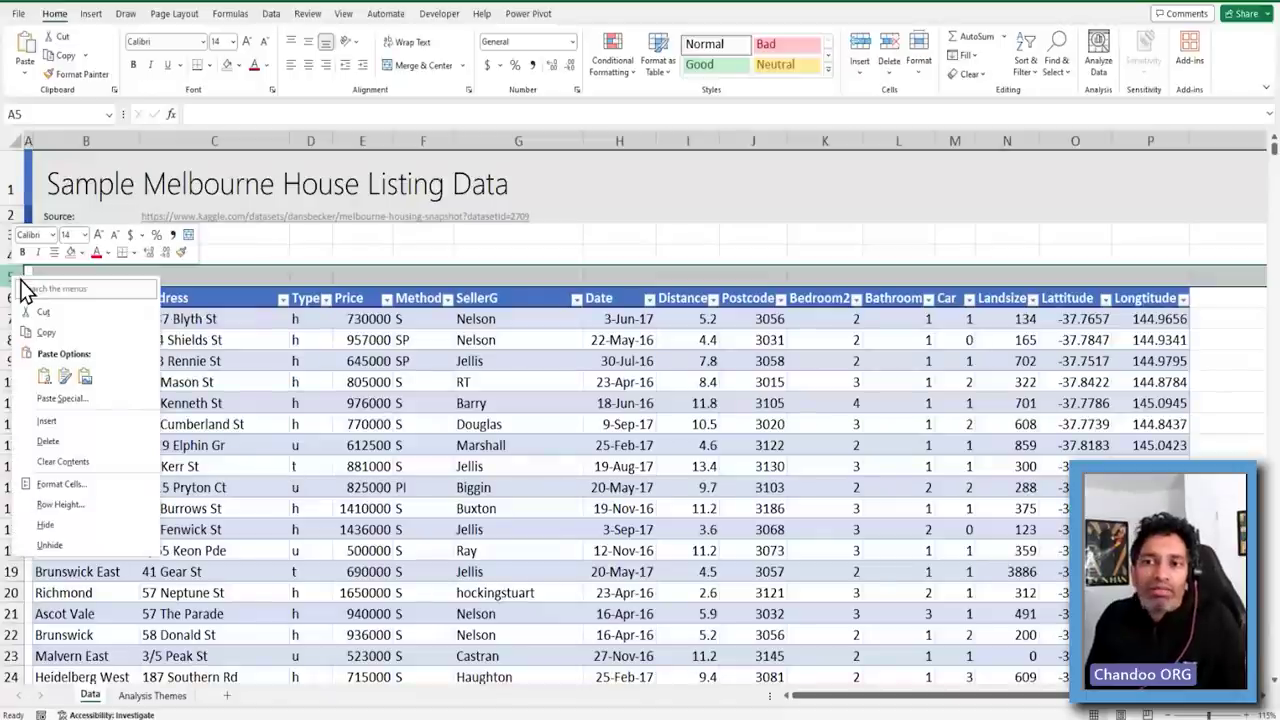
left_click(106, 424)
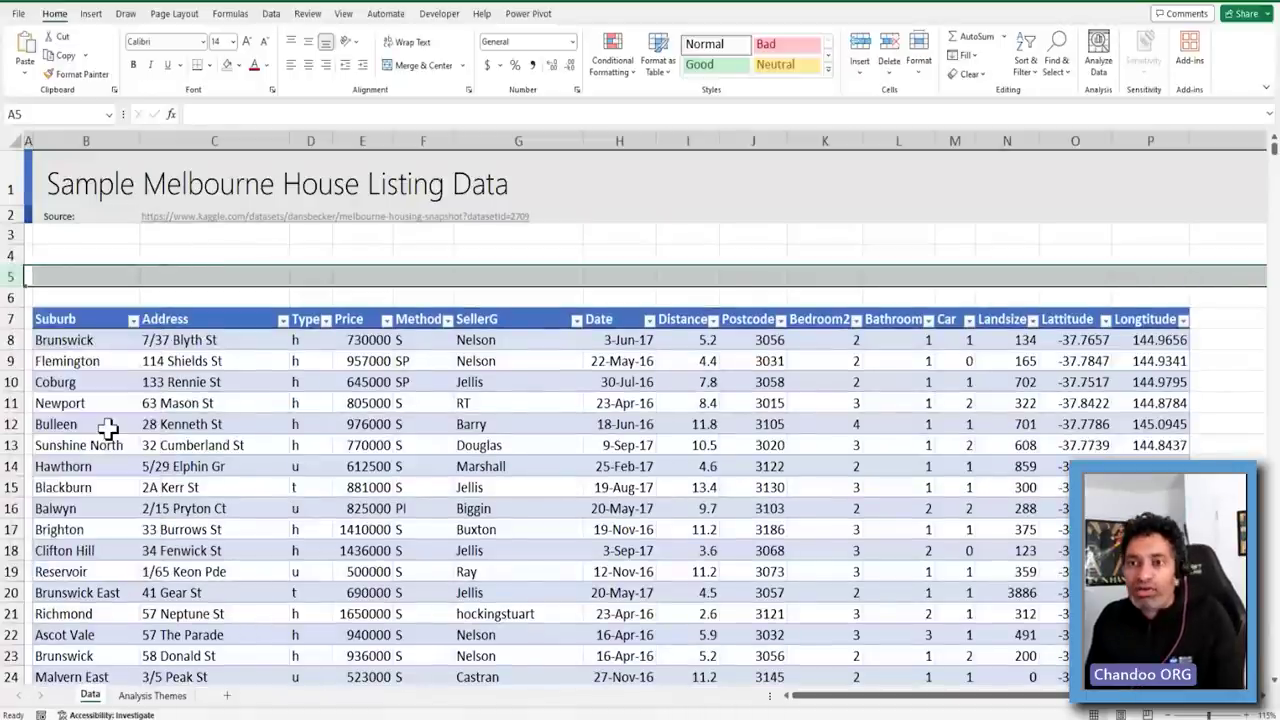
key("F4")
key("F4")
key("F5")
key("Escape")
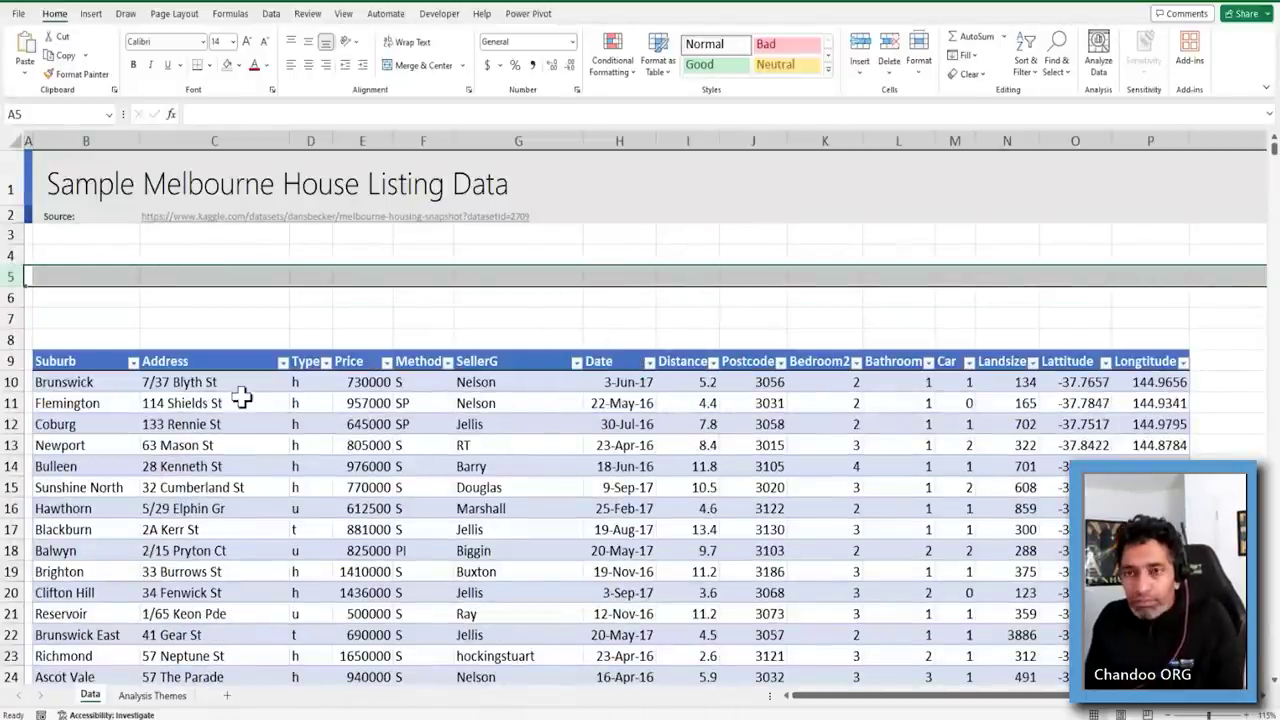
left_click_drag(90, 277, 1075, 305)
left_click(229, 500)
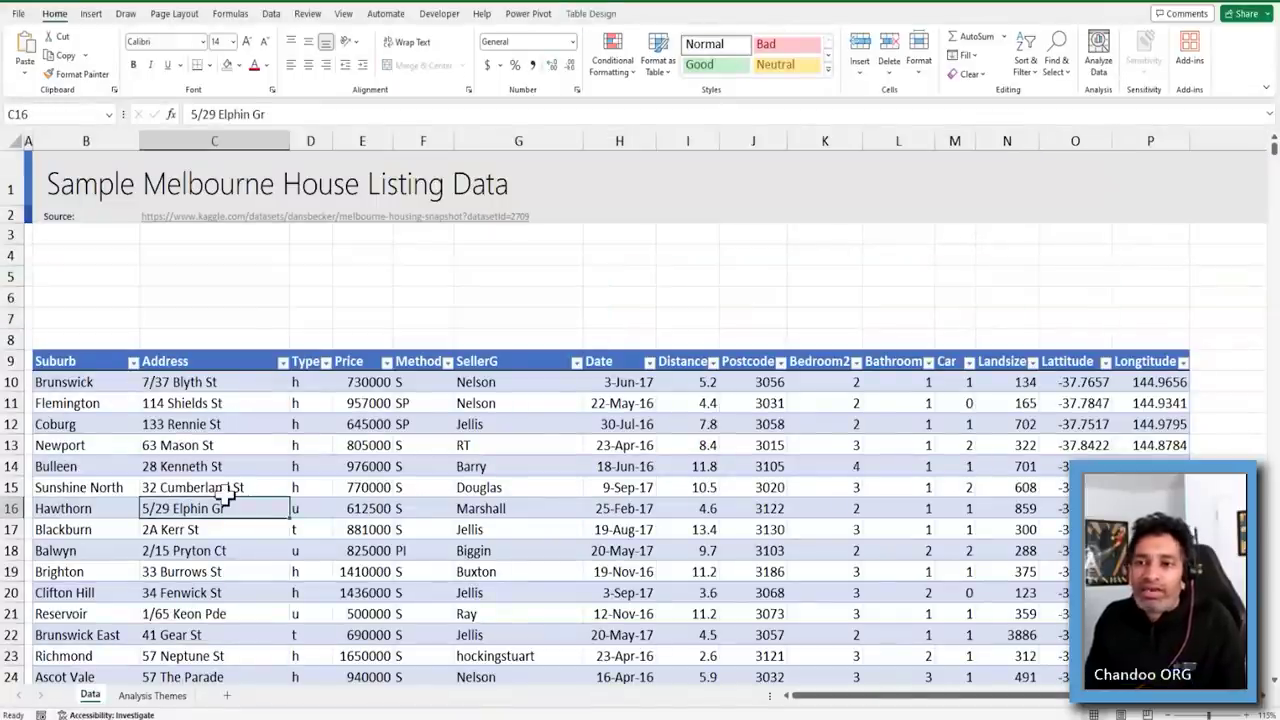
Rename the house listing table as melb
key("Left")
key("Up")
key("Up")
key("Up")
key("Up")
key("Up")
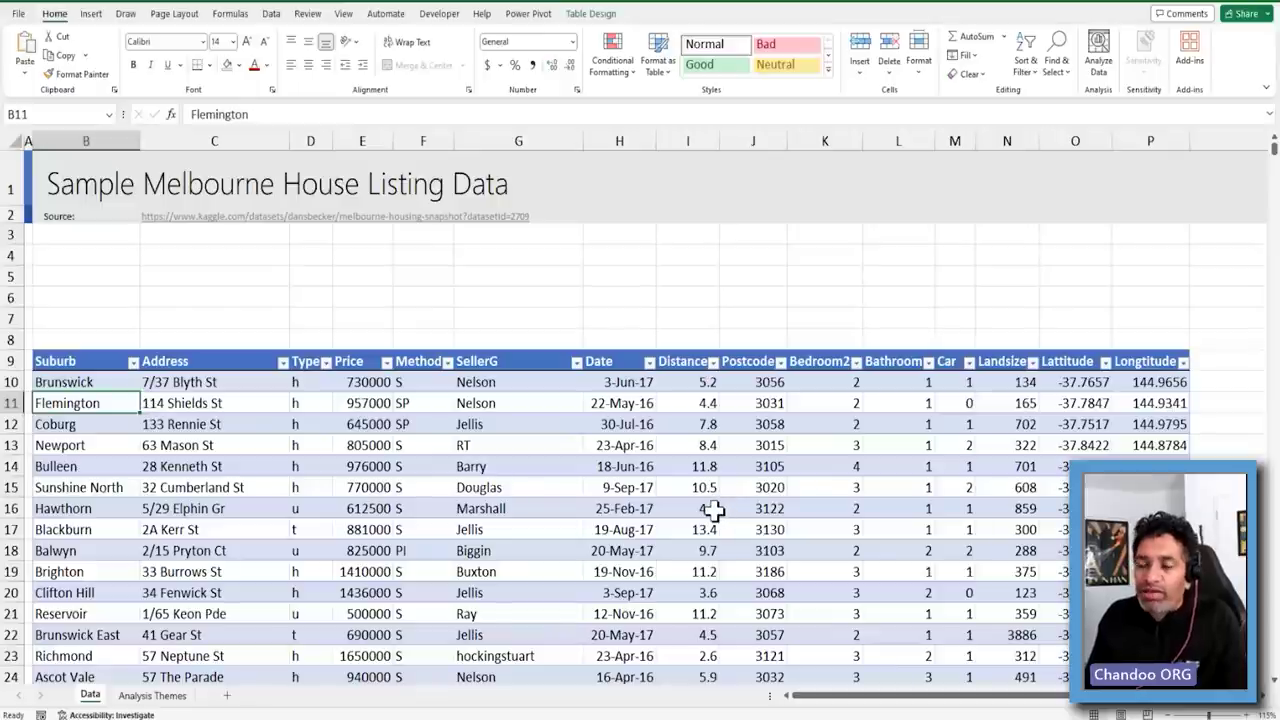
left_click(595, 18)
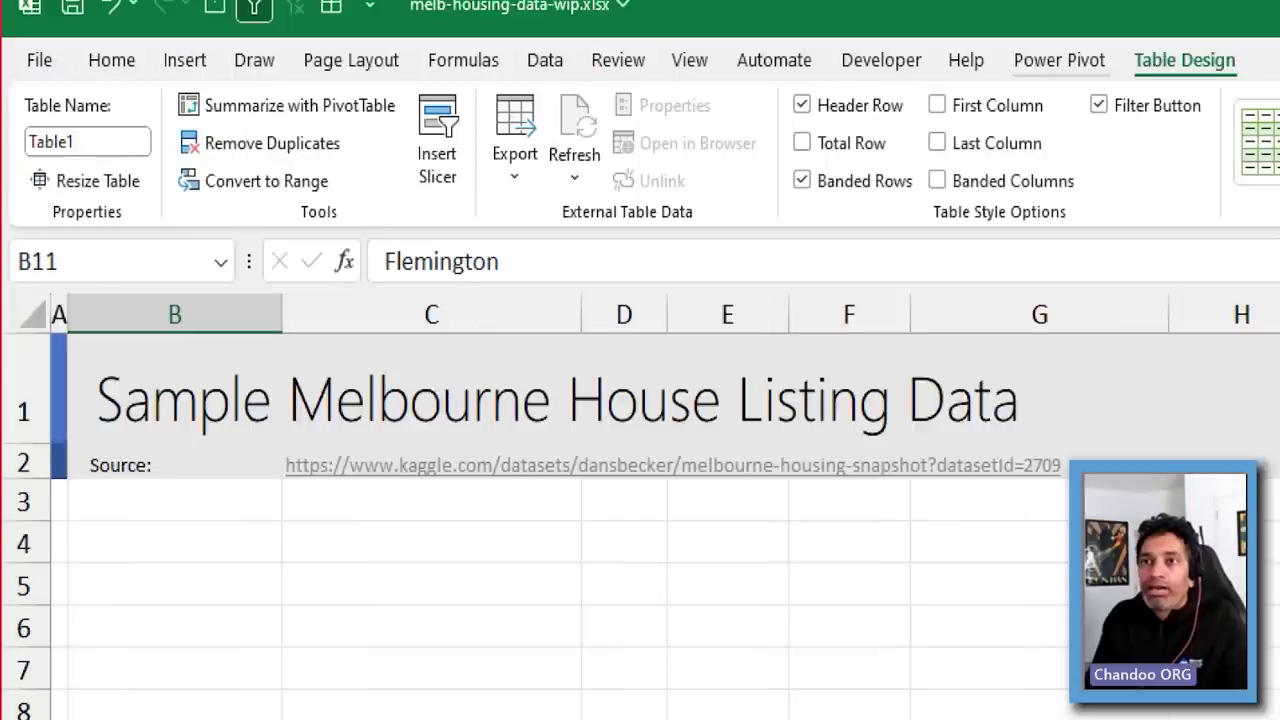
left_click_drag(22, 126, 85, 156)
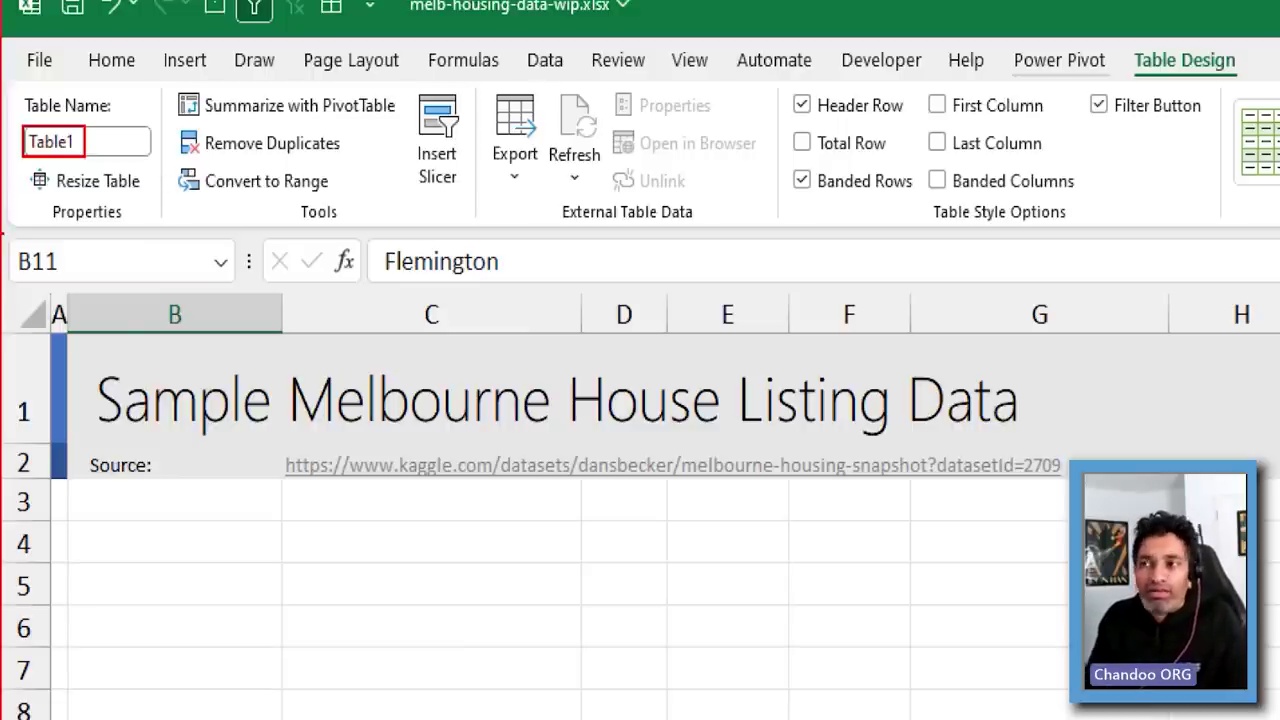
left_click(63, 141)
type("melb")
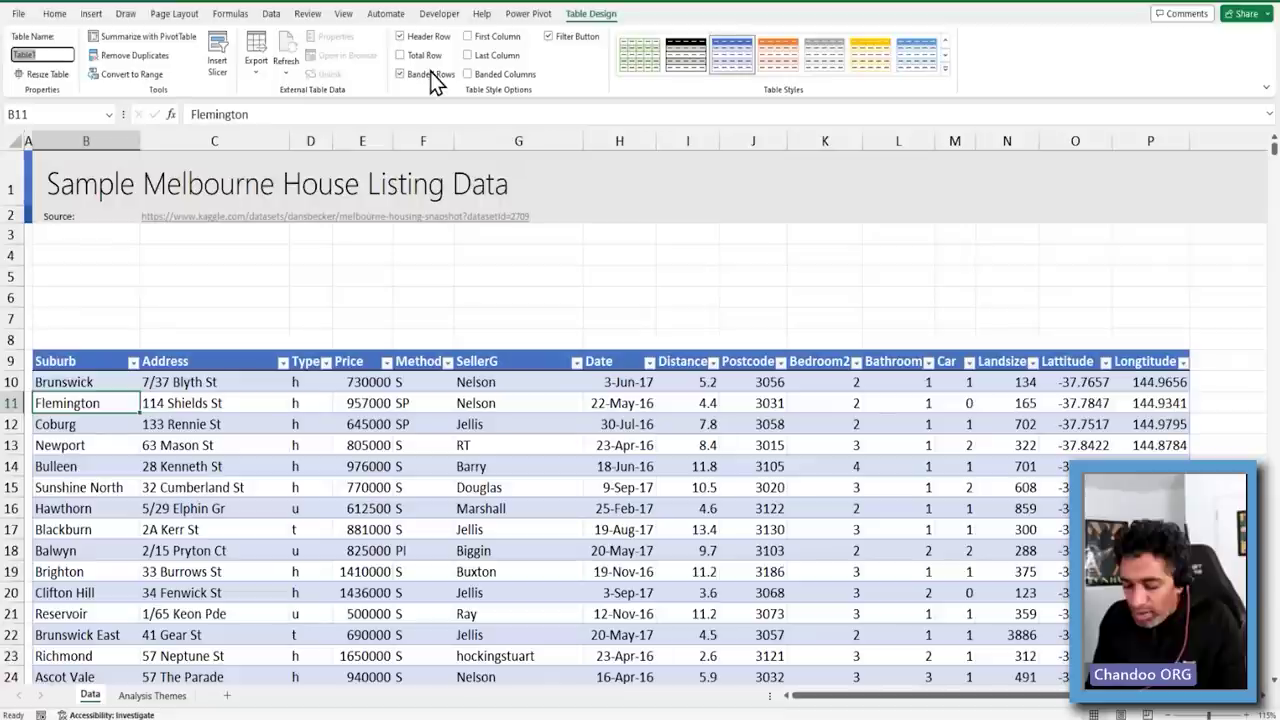
key("Return")
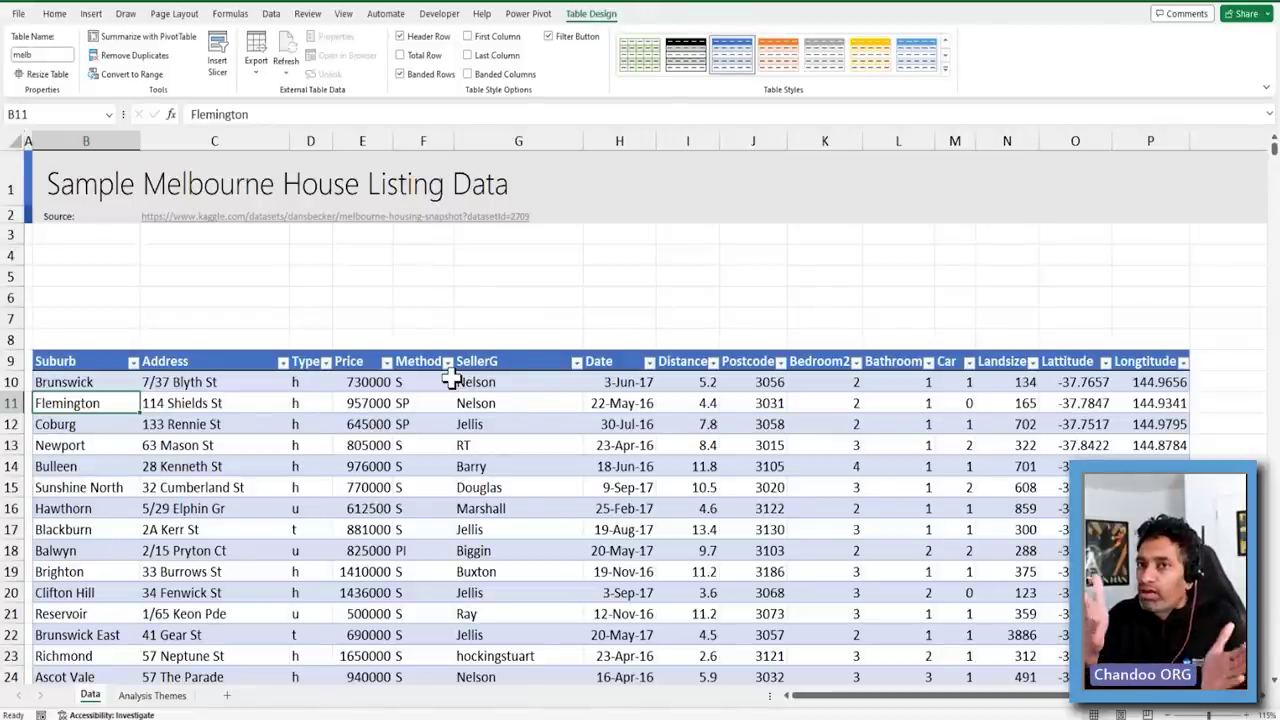
Enter the label "How many houses" in cell B4
left_click(118, 283)
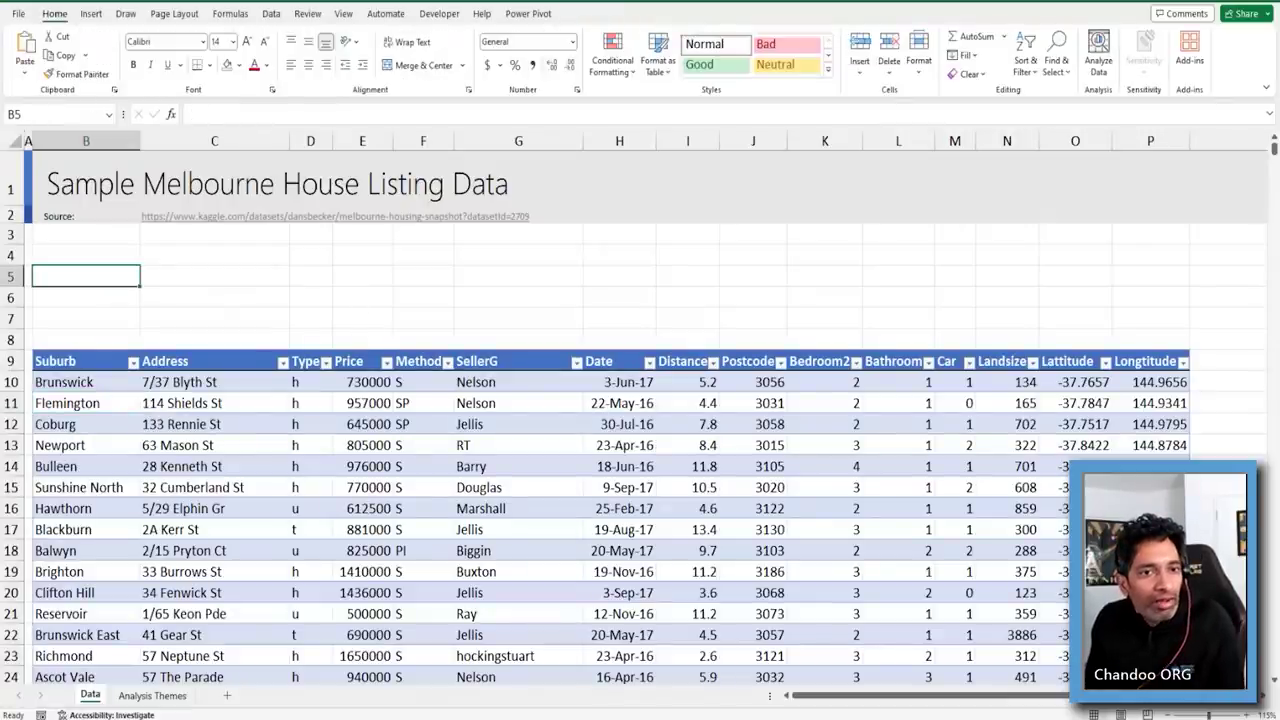
left_click(78, 295)
key("Up")
key("Up")
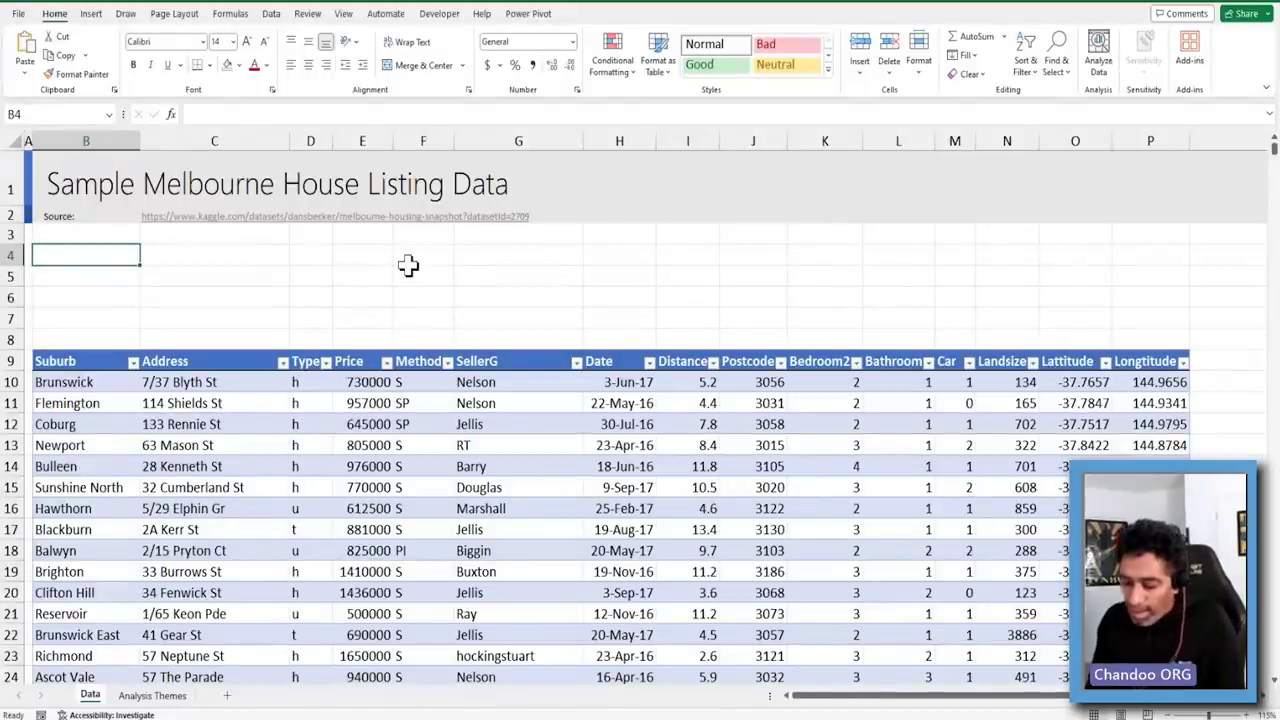
type("How man")
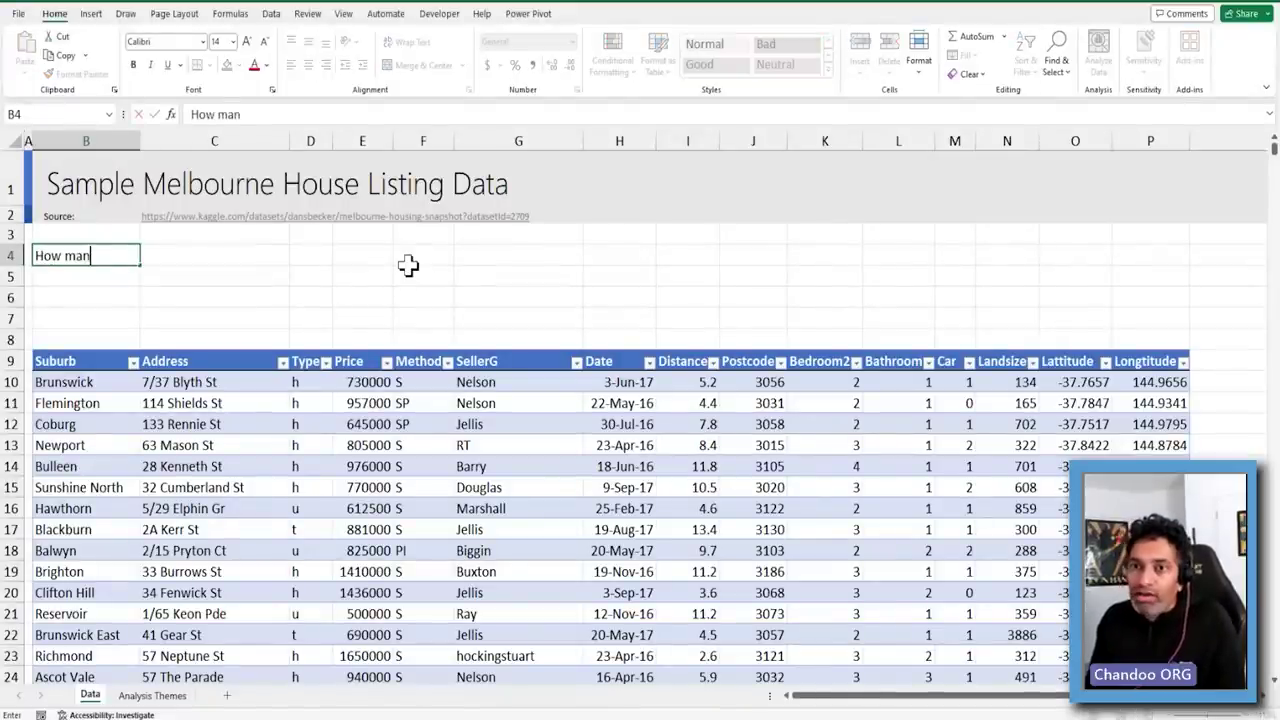
type("y houses")
key("Tab")
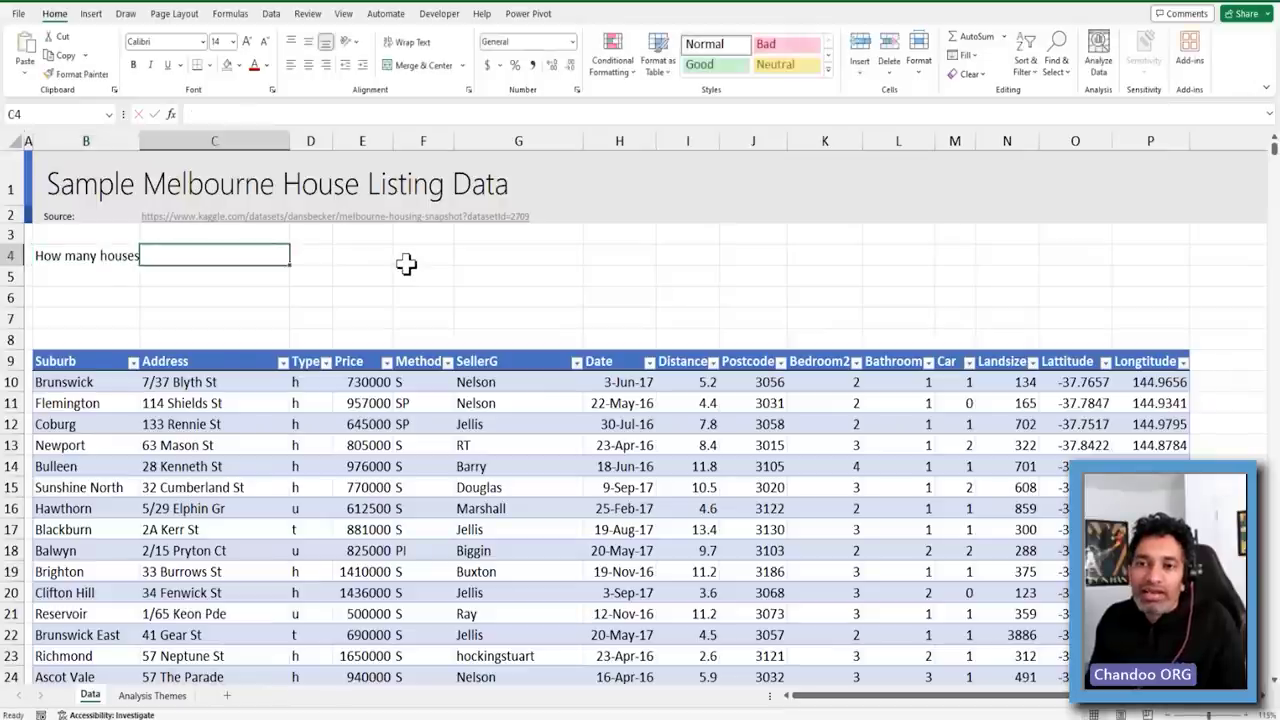
Write the formula =COUNT(melb[Address]) in cell C4 to count the house listings
left_click_drag(62, 382, 95, 614)
left_click_drag(180, 382, 186, 527)
left_click(229, 259)
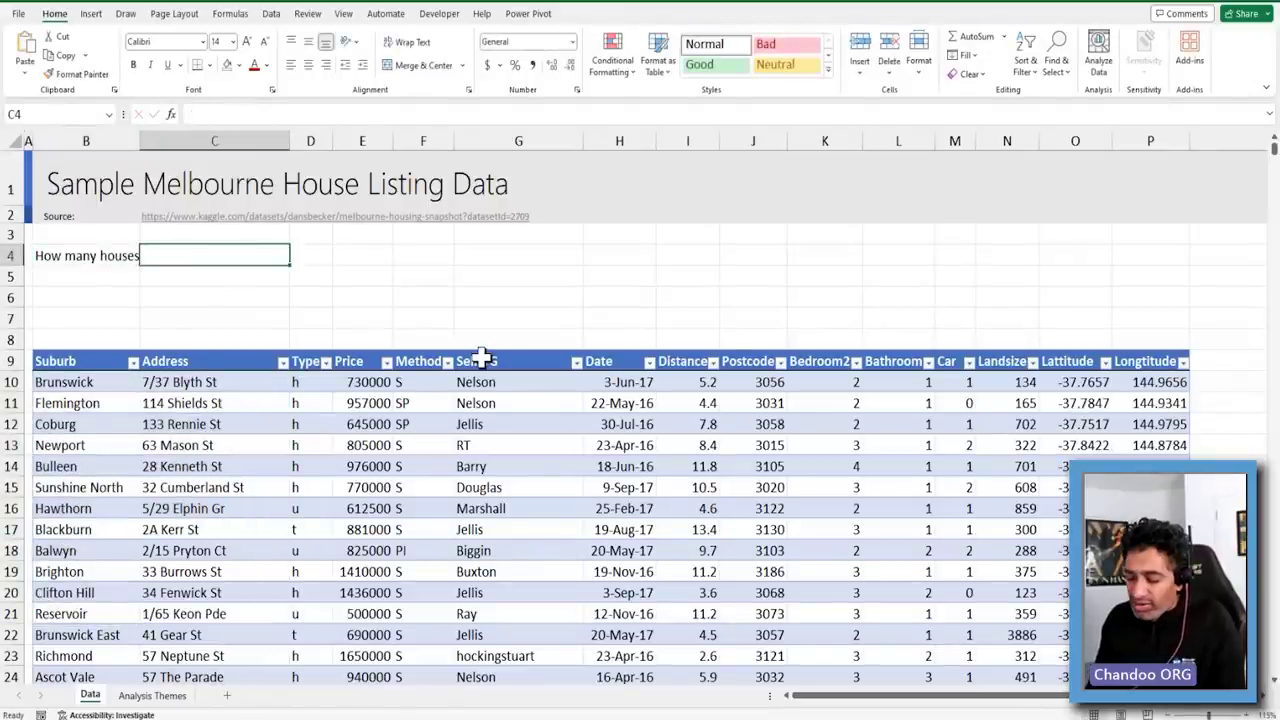
type("=count")
key("Tab")
type("melb")
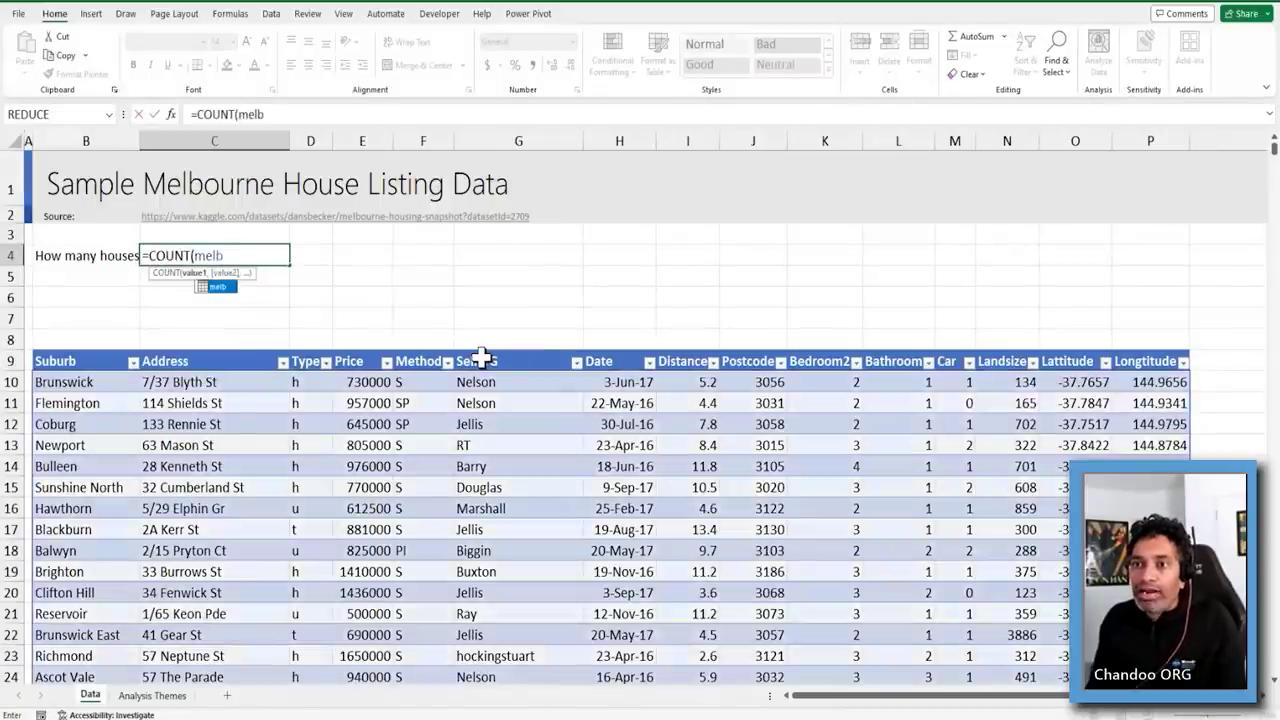
type("[a")
key("Tab")
type("])")
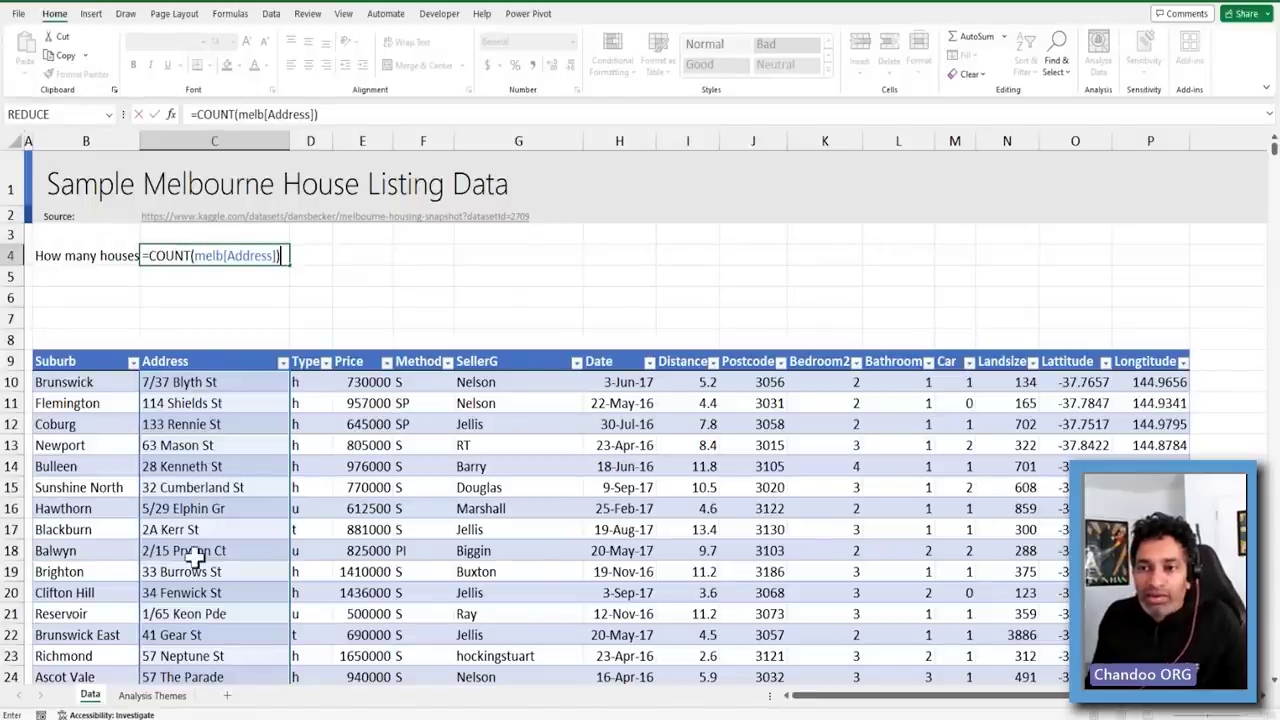
Change the function in the C4 formula to COUNTA so it counts text addresses, and commit it
left_click(188, 256)
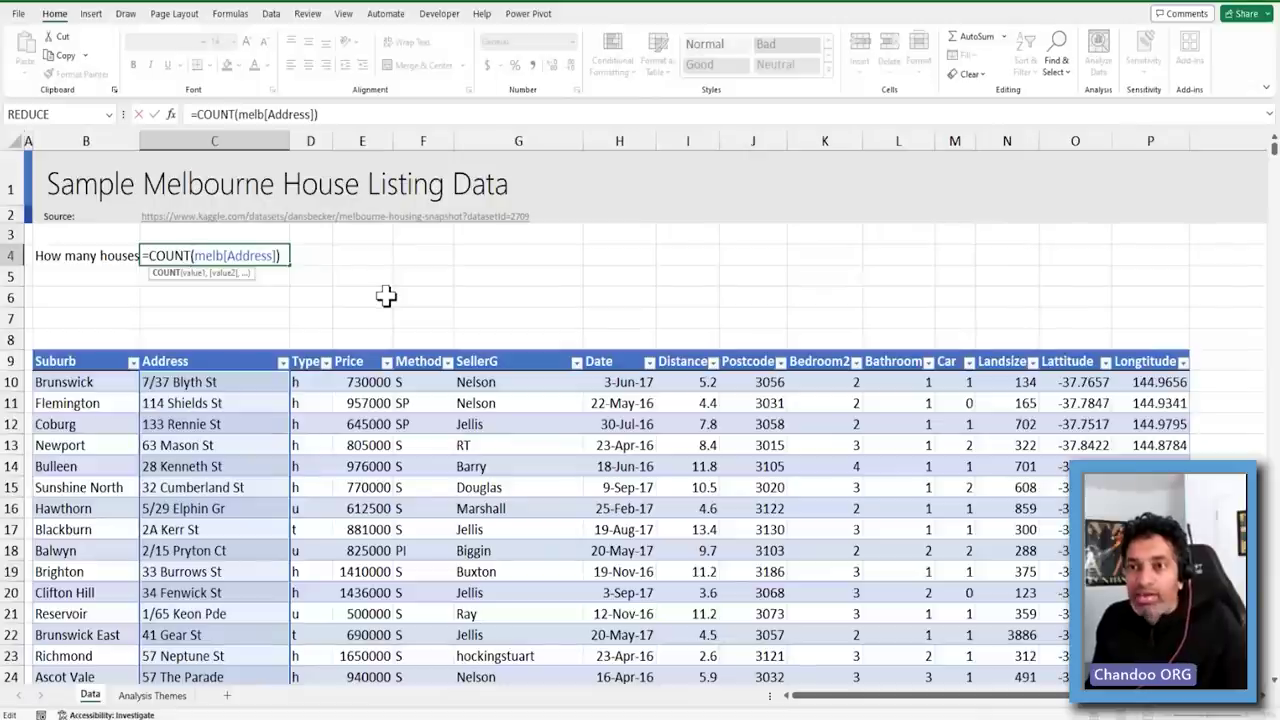
type("a")
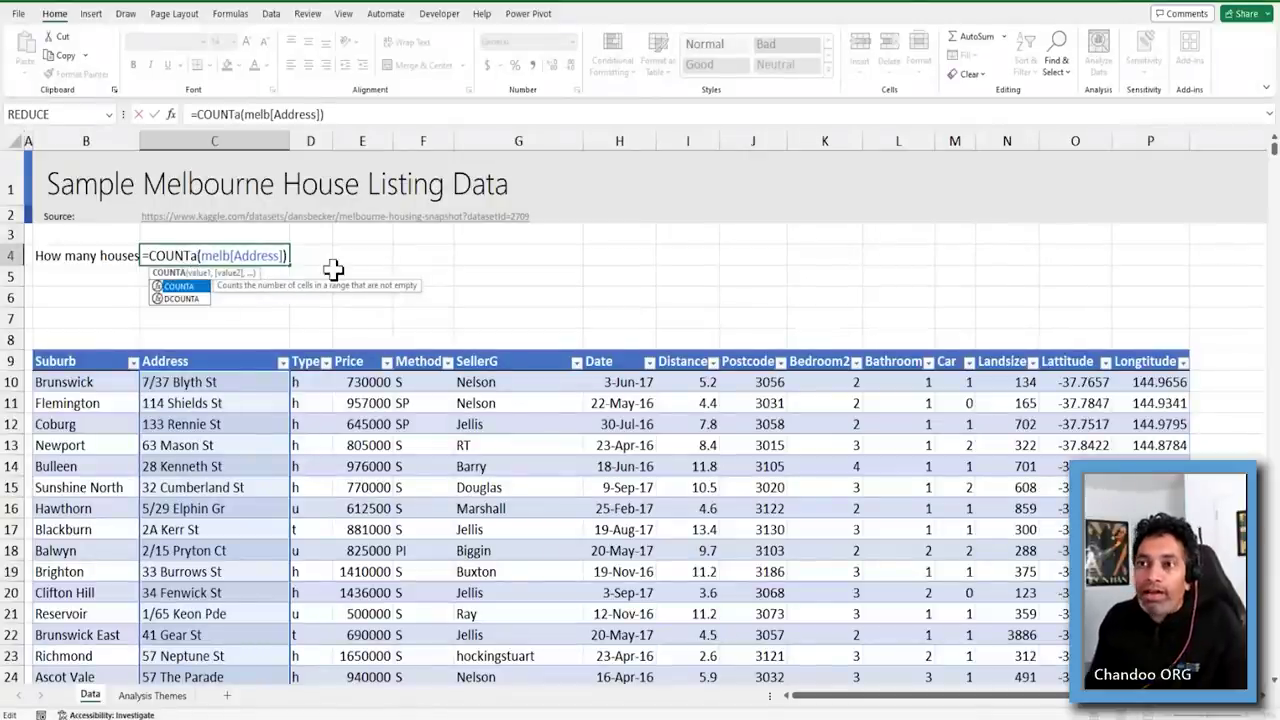
key("Return")
left_click(266, 255)
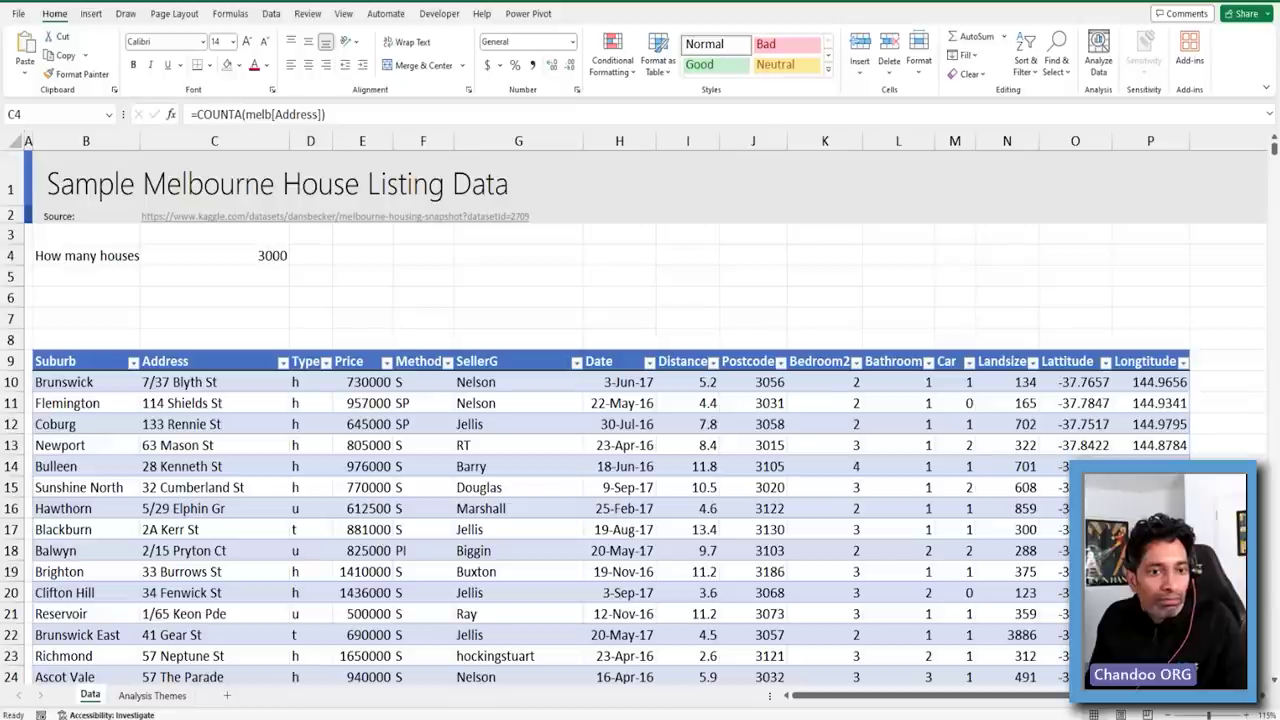
left_click(199, 251)
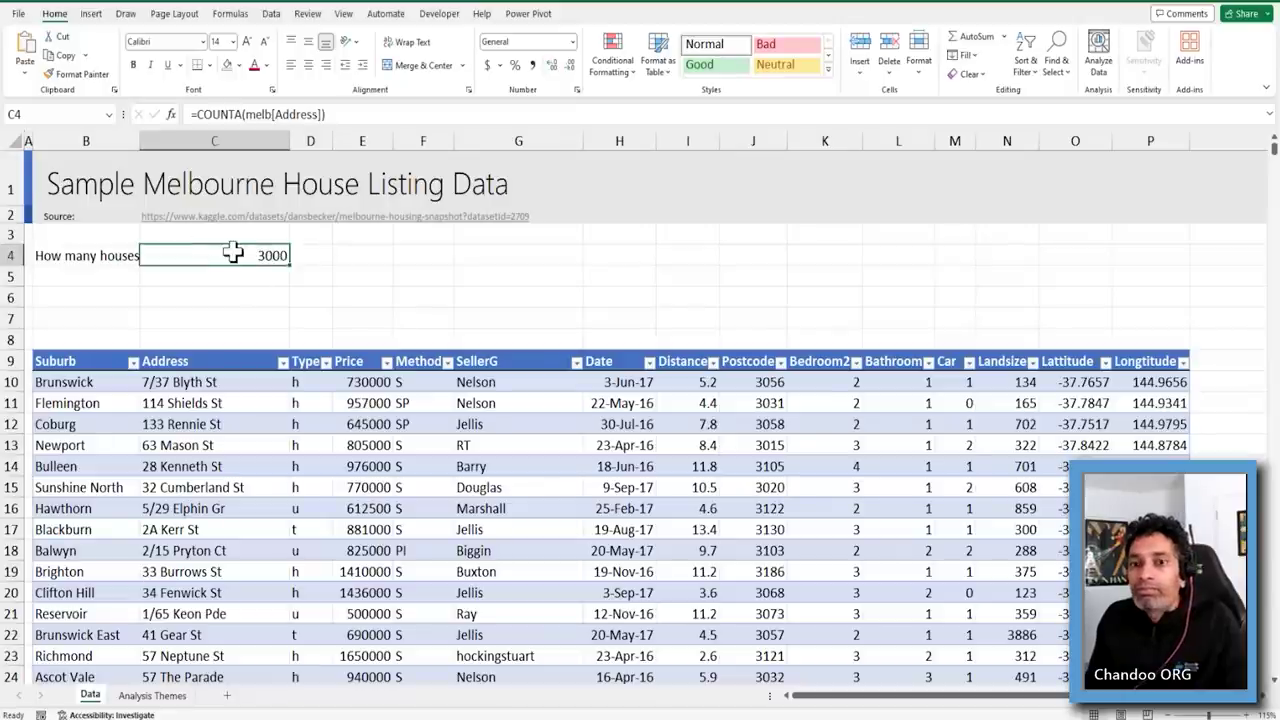
Enter the label "How many suburbs" in cell B5
left_click(94, 280)
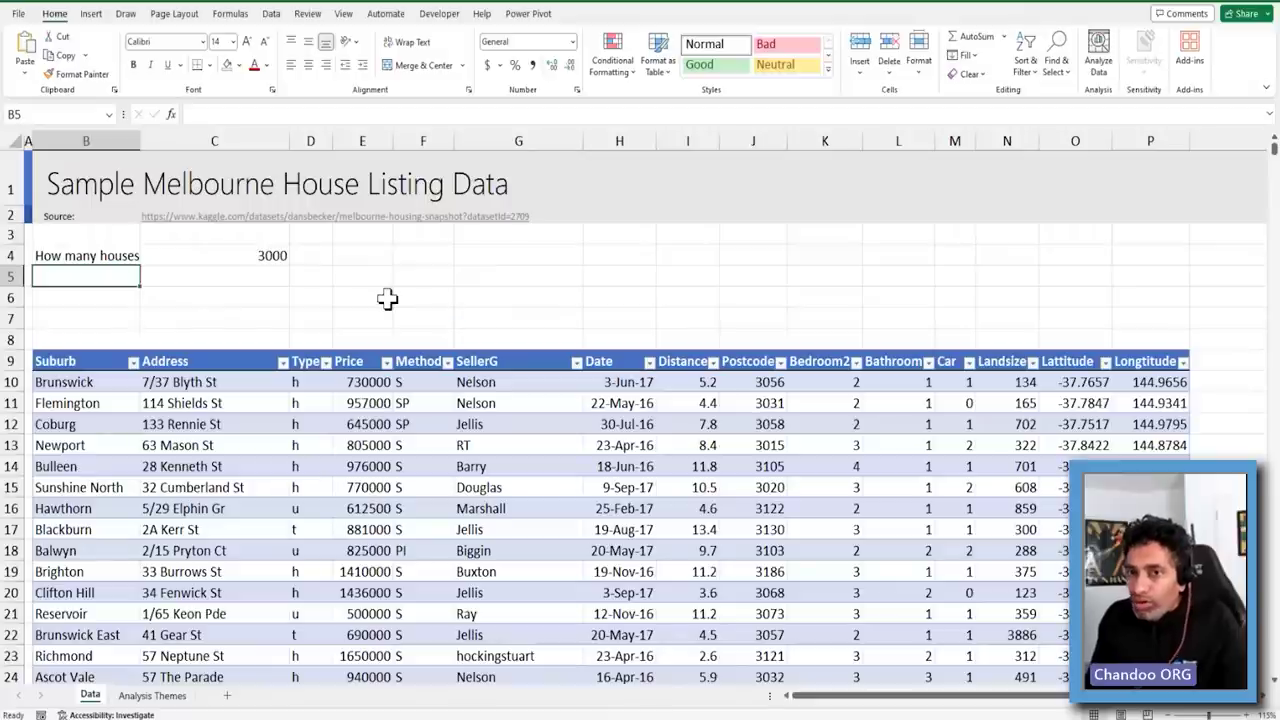
type("How many sub")
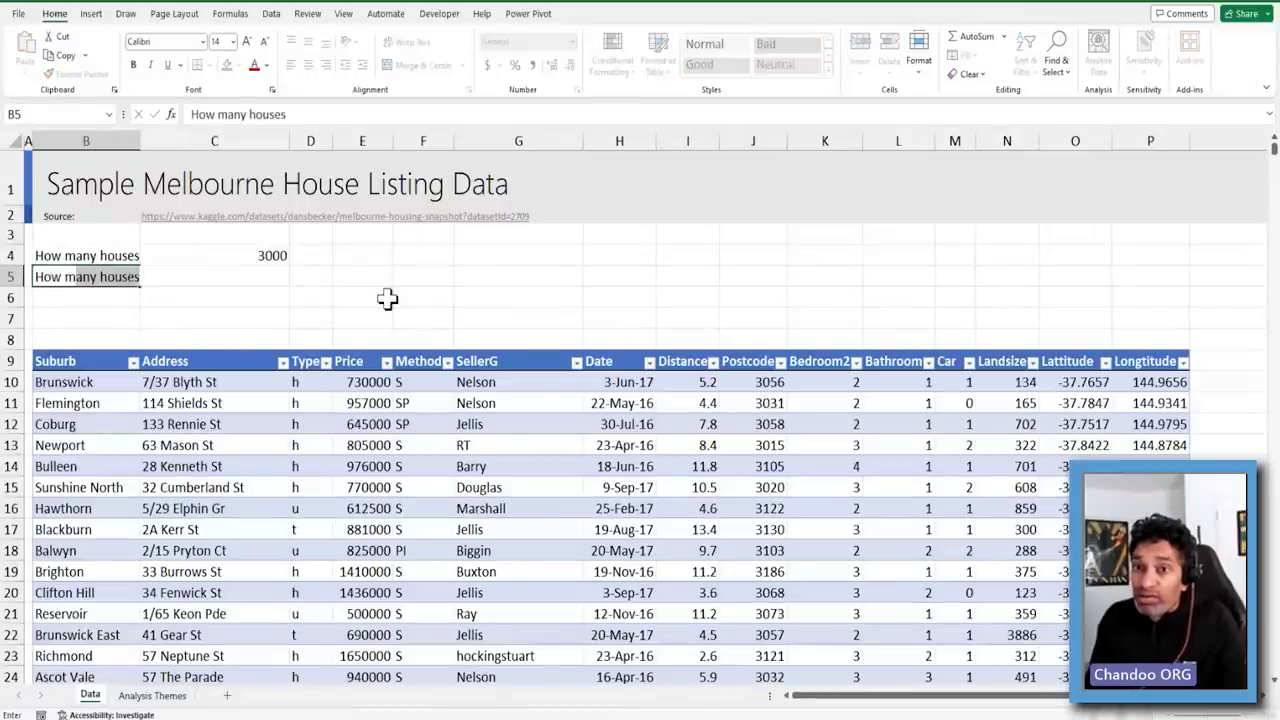
type("urbs")
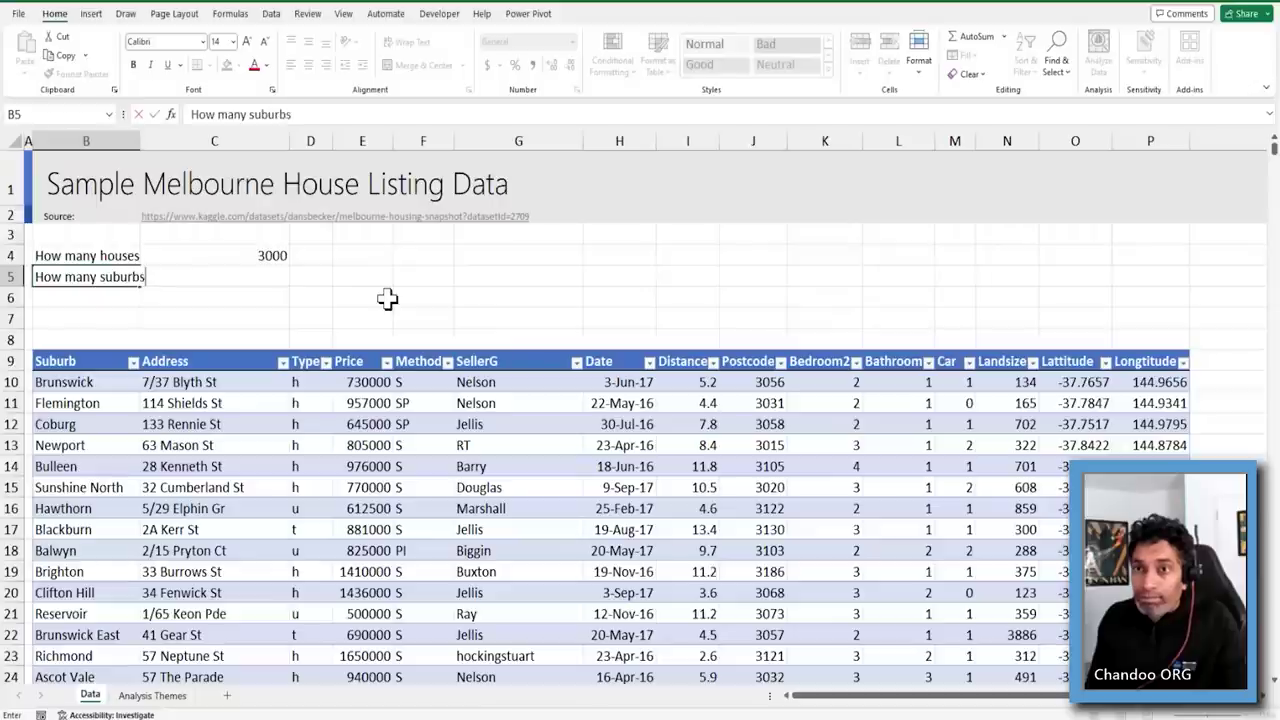
key("Tab")
Write the formula =COUNTA(melb[Suburb]) in cell C5 to count the suburb entries
type("=counta(")
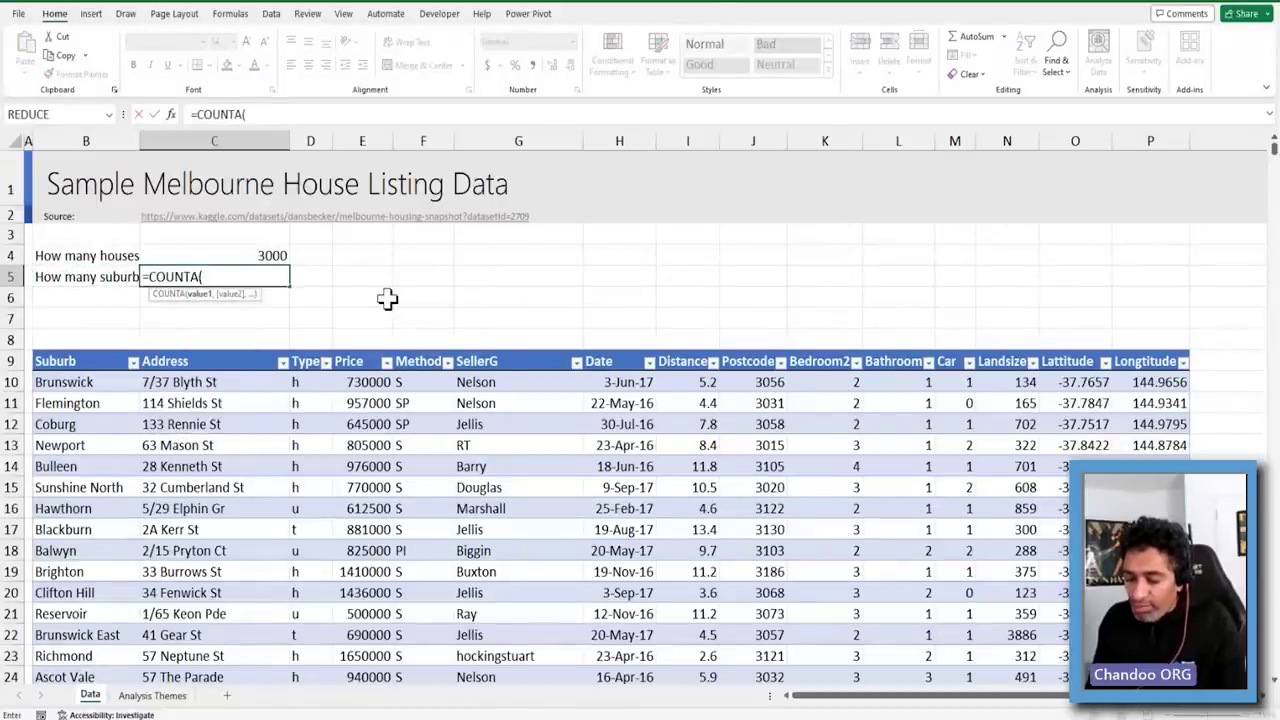
type("melb[Suburb]")
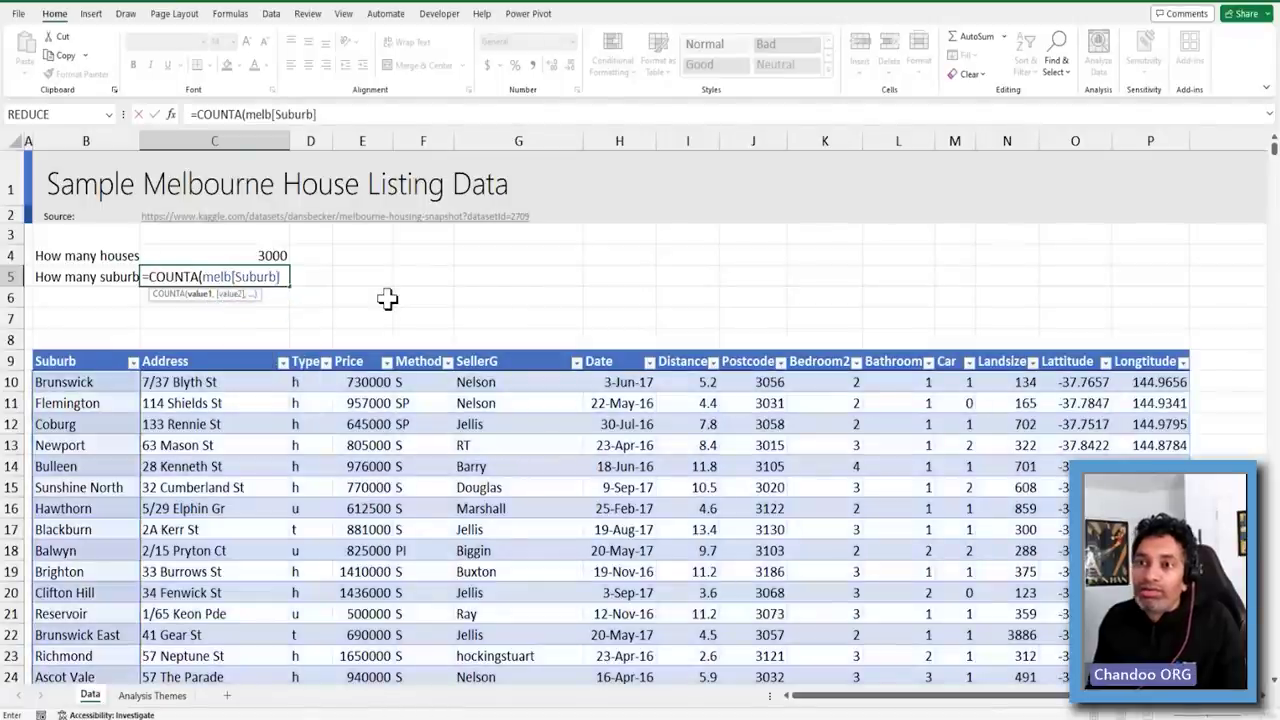
key("Return")
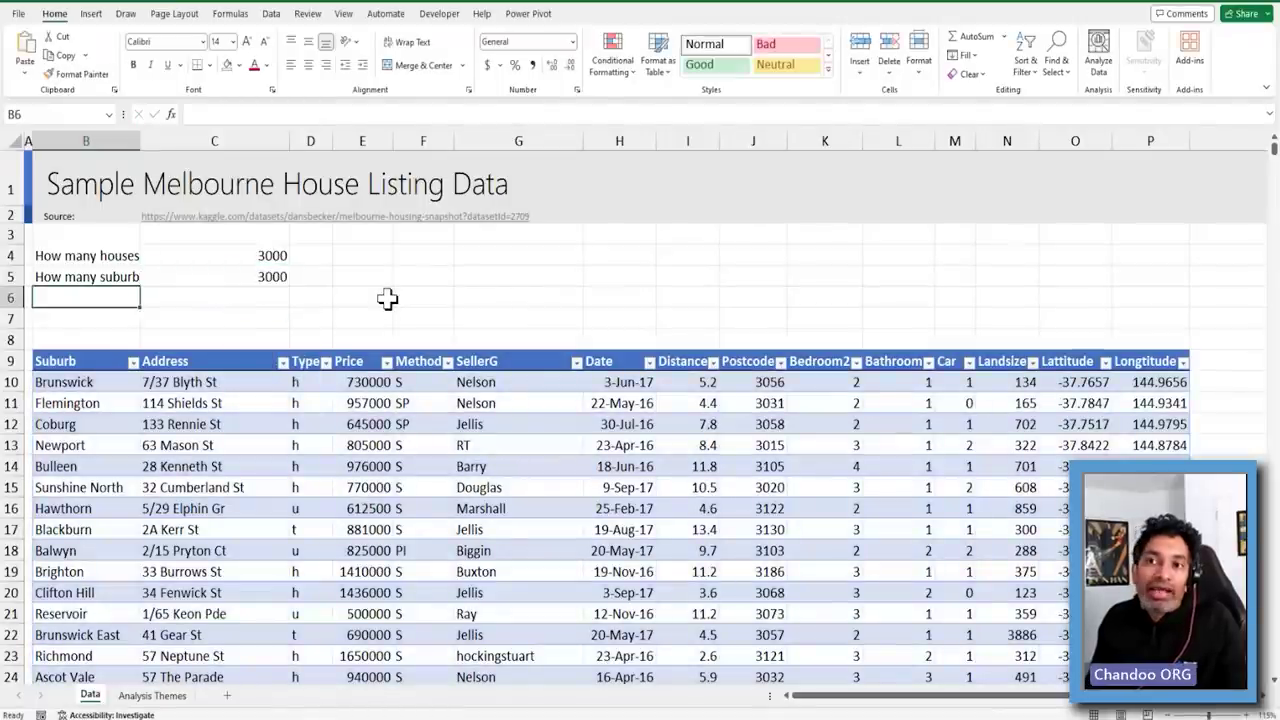
Examine the table's Suburb column for repeated names such as Brunswick, and compare its filter list with the C5 count formula
left_click(278, 279)
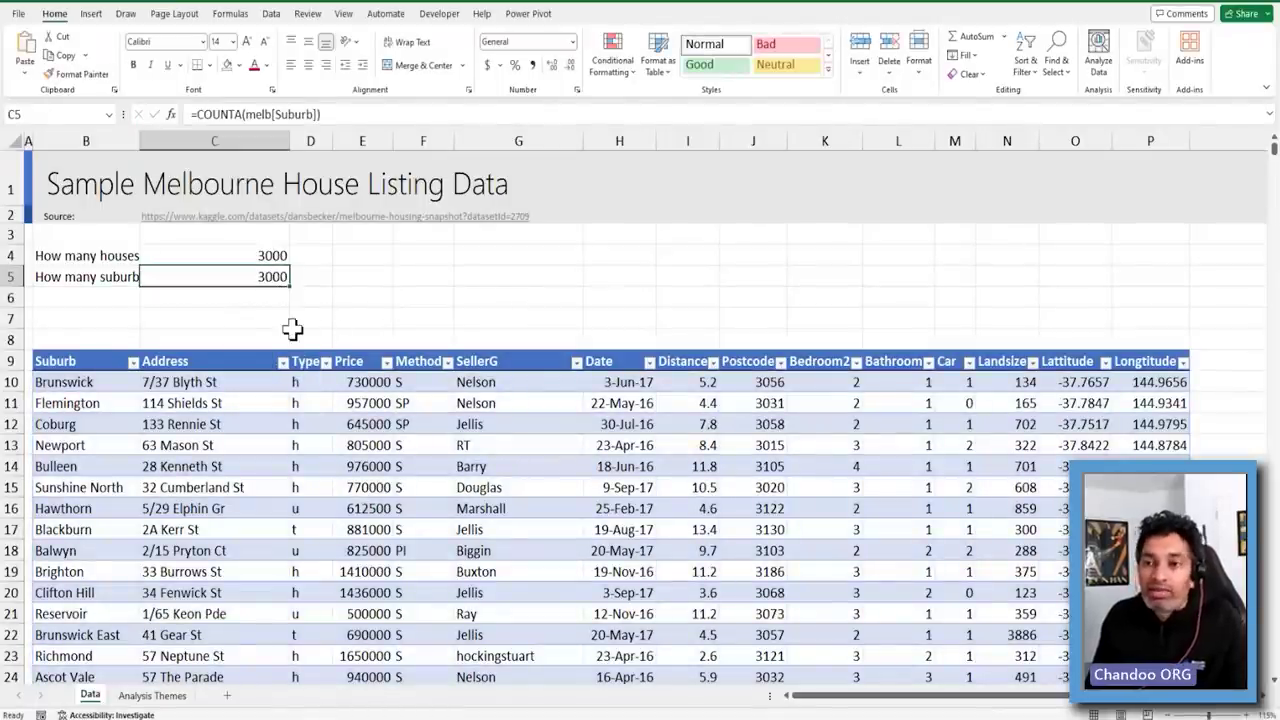
left_click(96, 382)
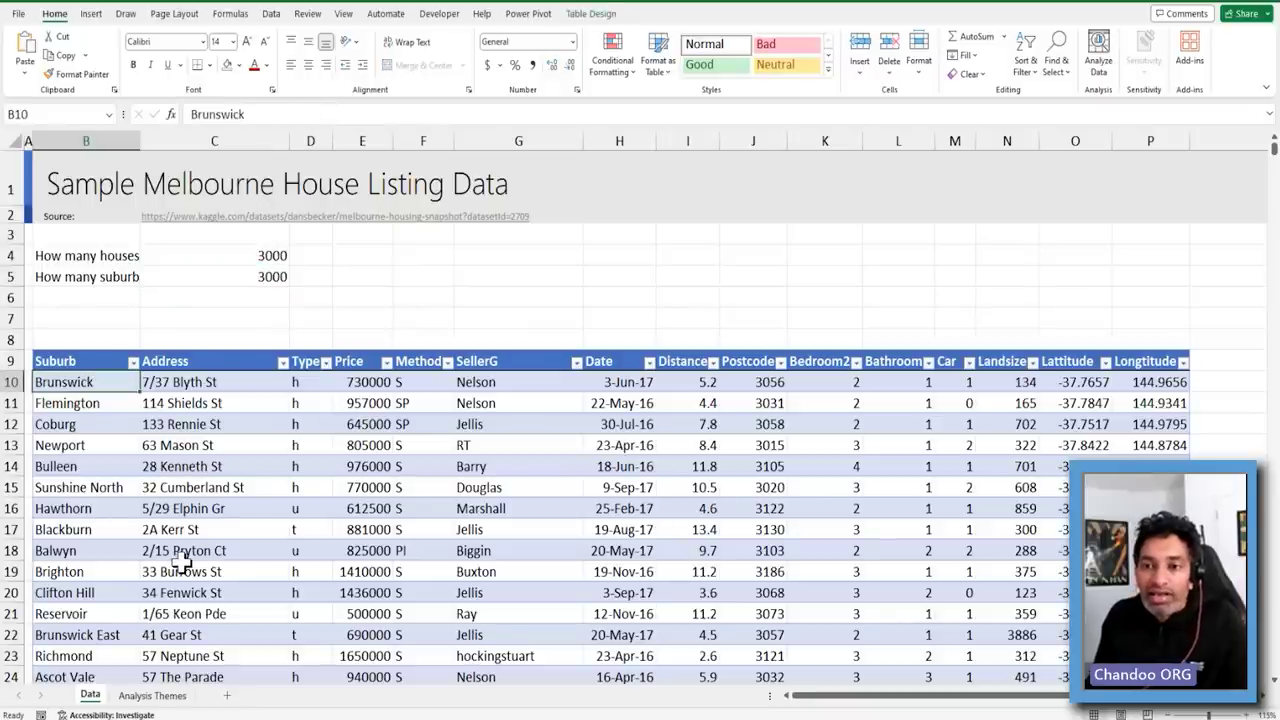
scroll(135, 598, "down", 1)
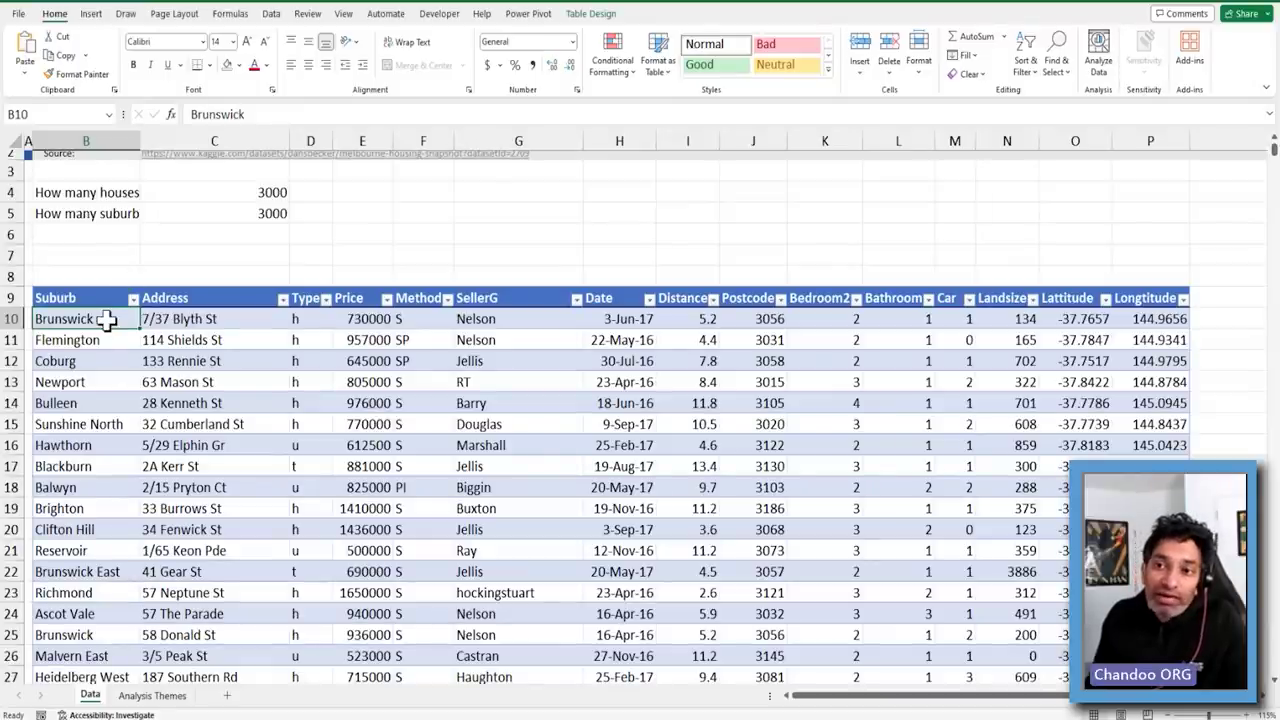
left_click(90, 635, "ctrl")
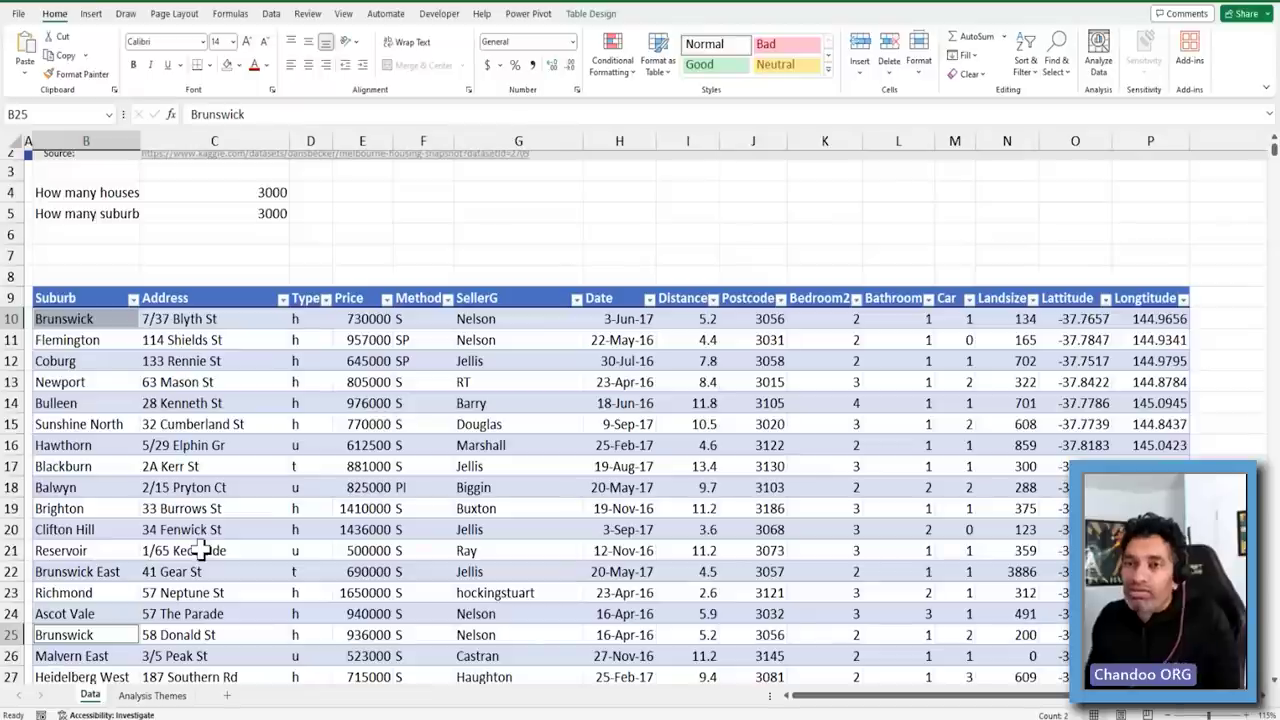
left_click(133, 298)
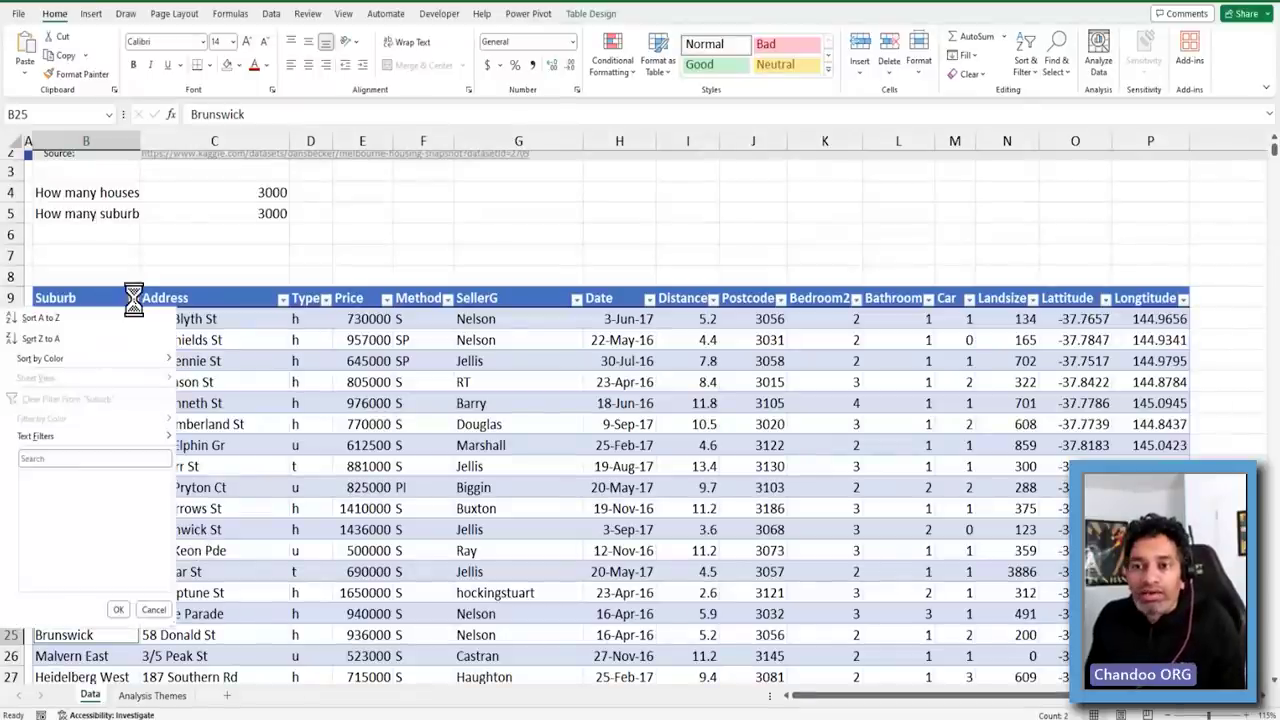
mouse_move(168, 490)
left_mouse_down()
mouse_move(165, 590)
mouse_move(178, 497)
left_mouse_up()
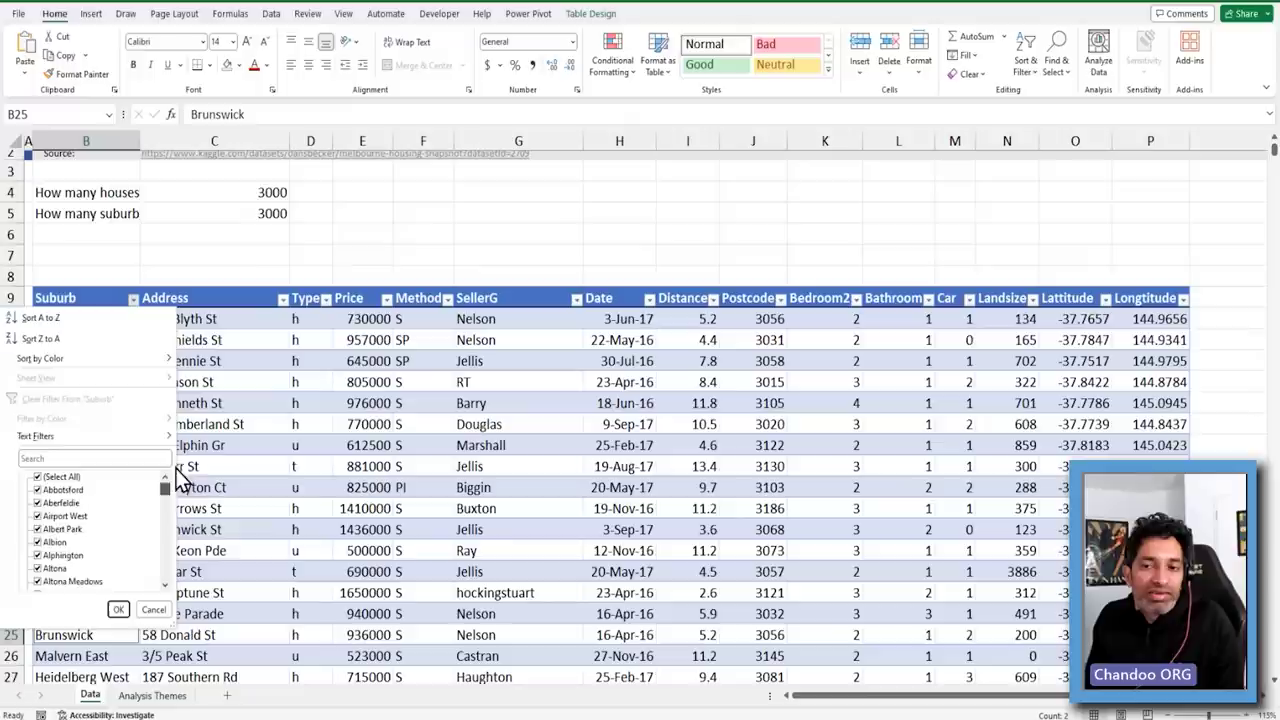
left_click(330, 255)
left_click(283, 216)
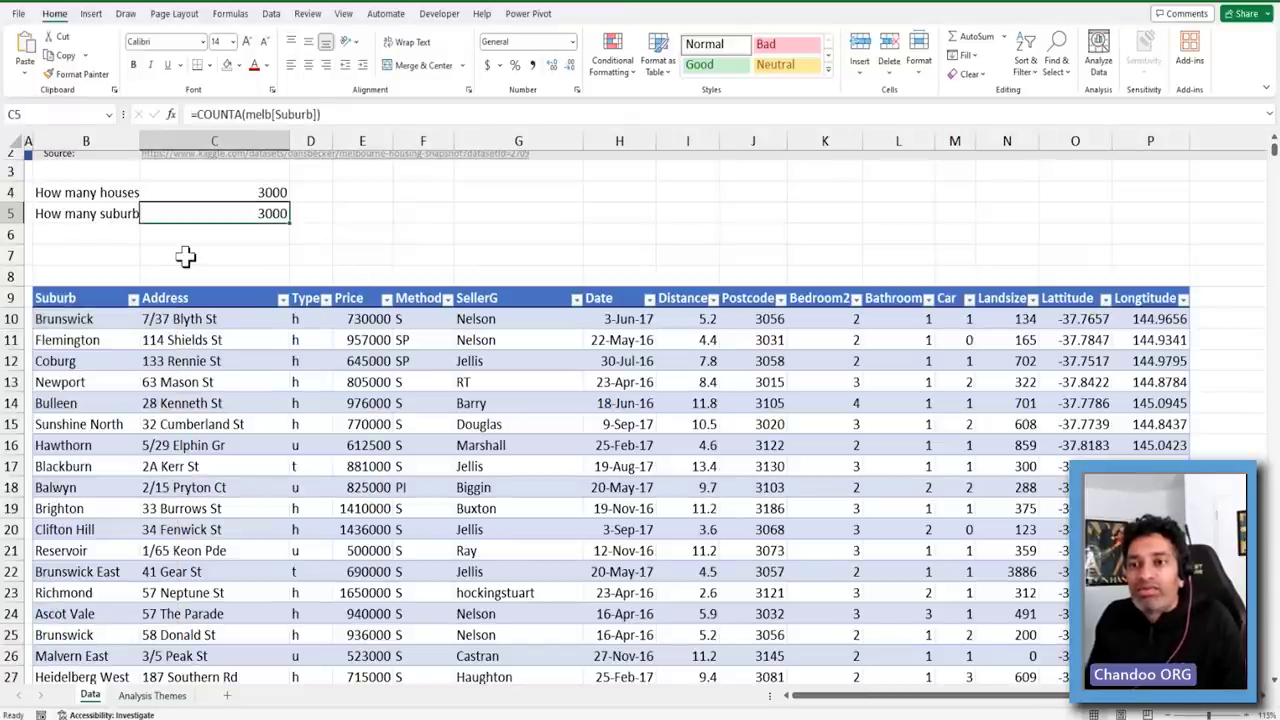
left_click_drag(70, 318, 80, 610)
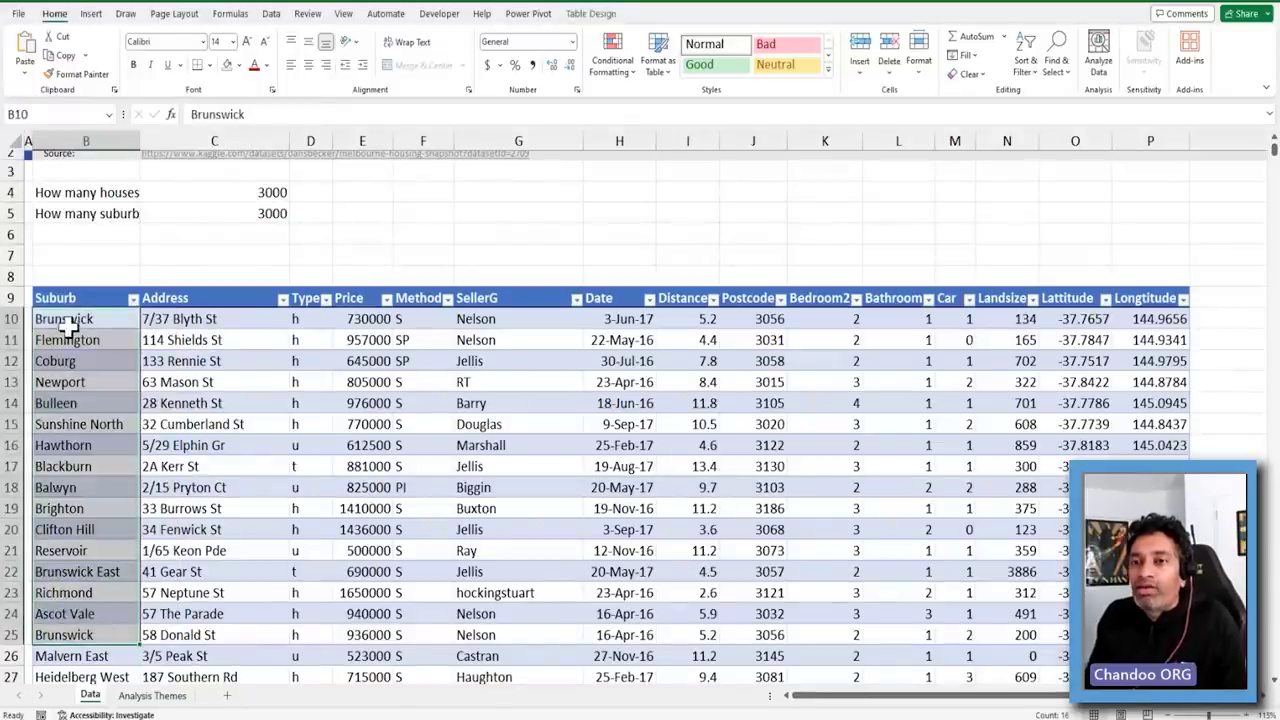
left_click(287, 217)
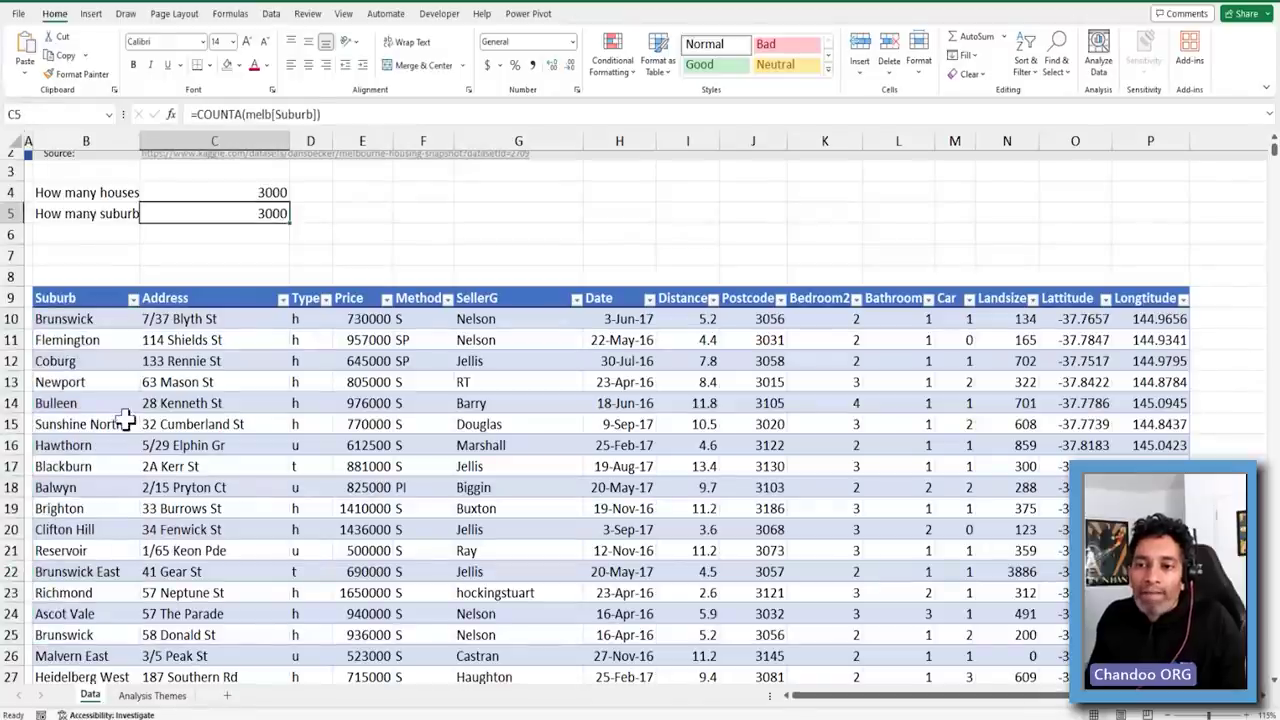
Add a new blank worksheet after the Data sheet
left_click(229, 697)
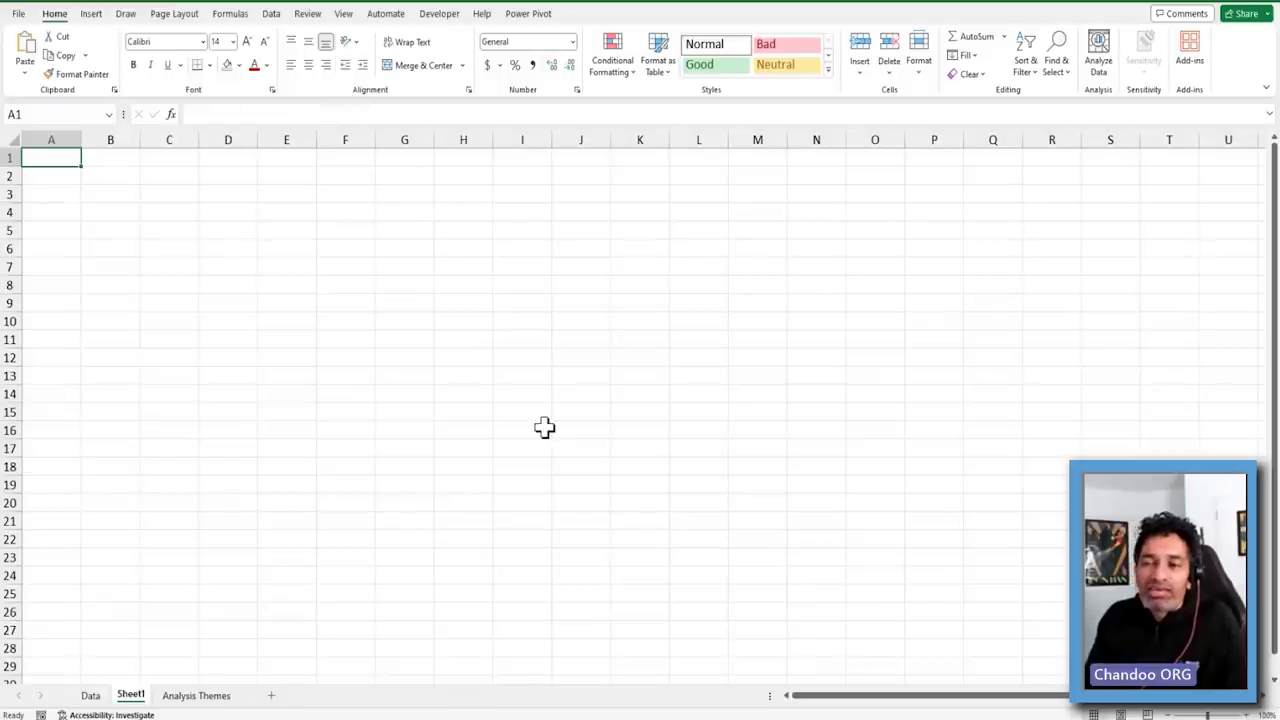
scroll(544, 427, "up", 6)
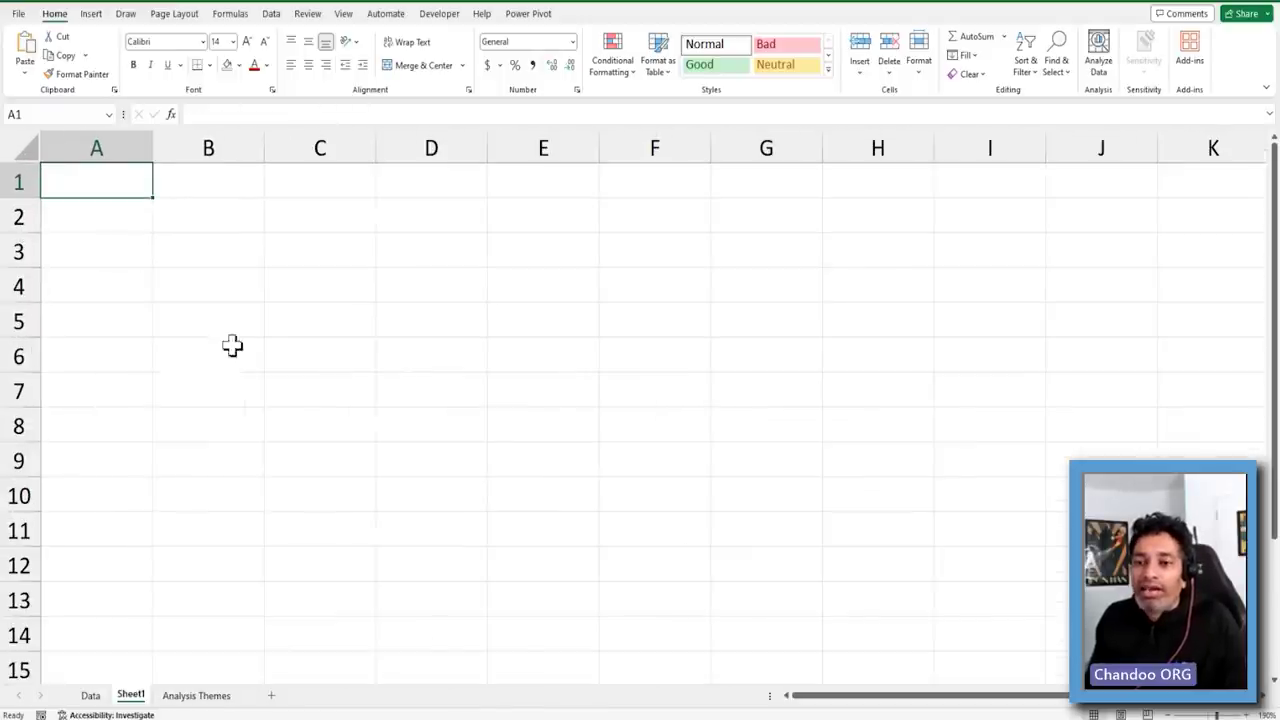
double_click(130, 696)
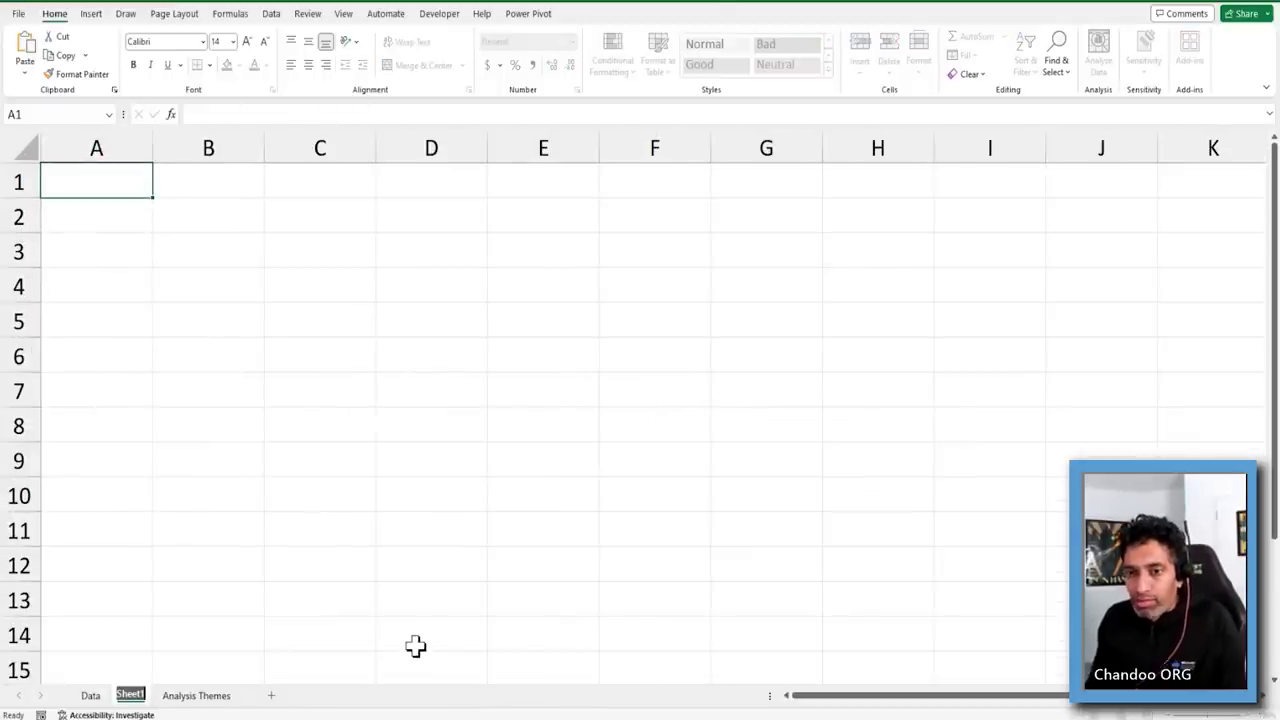
Enter the label "How many suburbs?" in cell B2 and widen column B to fit it
left_click(209, 226)
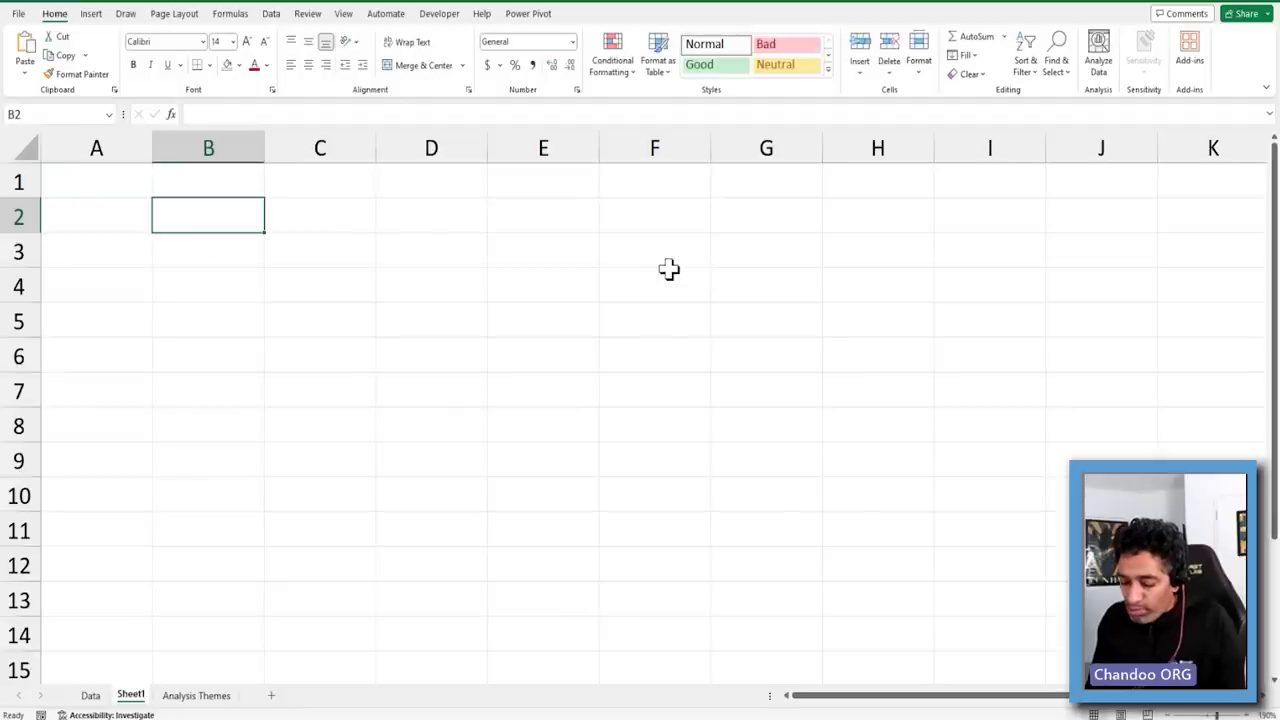
type("How many s")
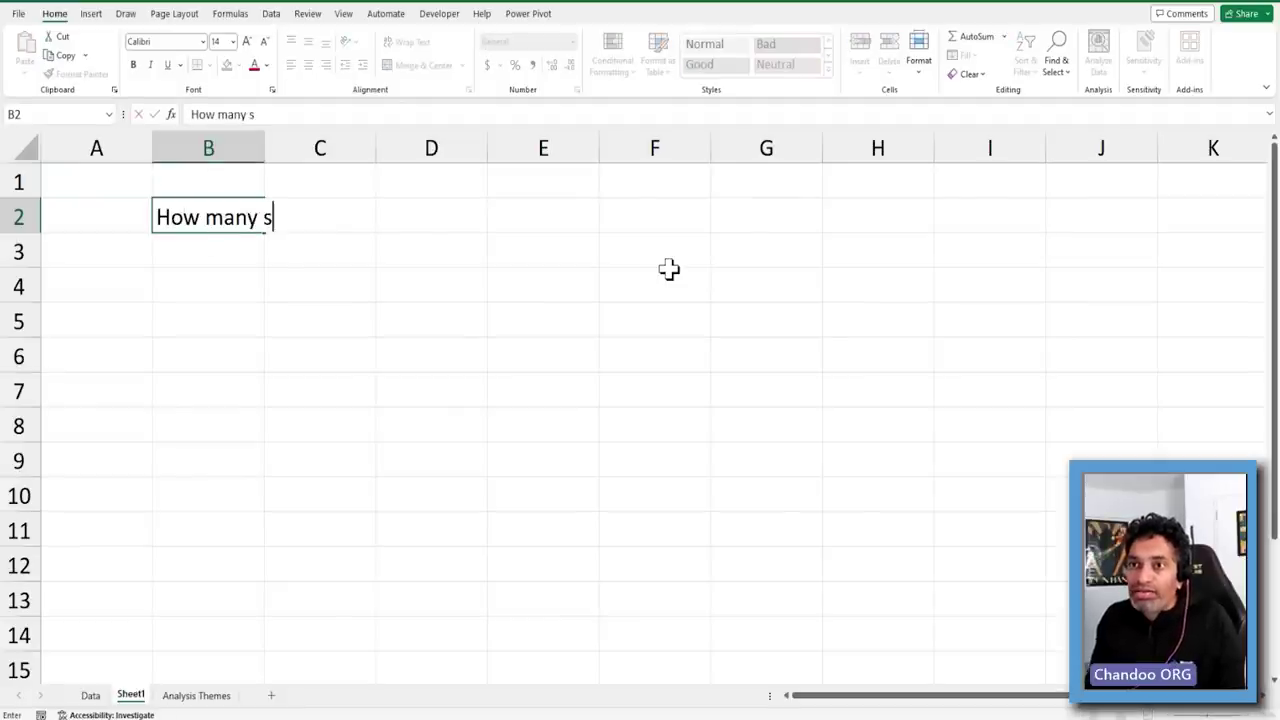
type("uburbs?")
key("Return")
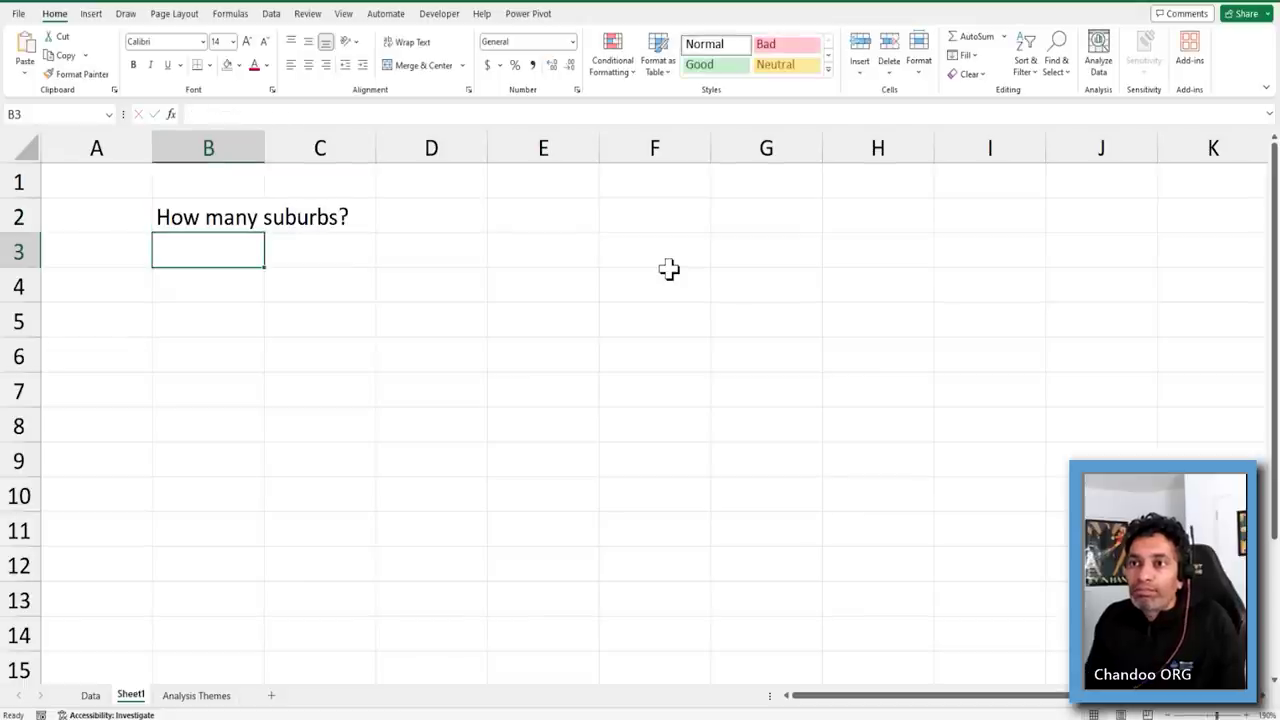
left_click_drag(264, 148, 428, 157)
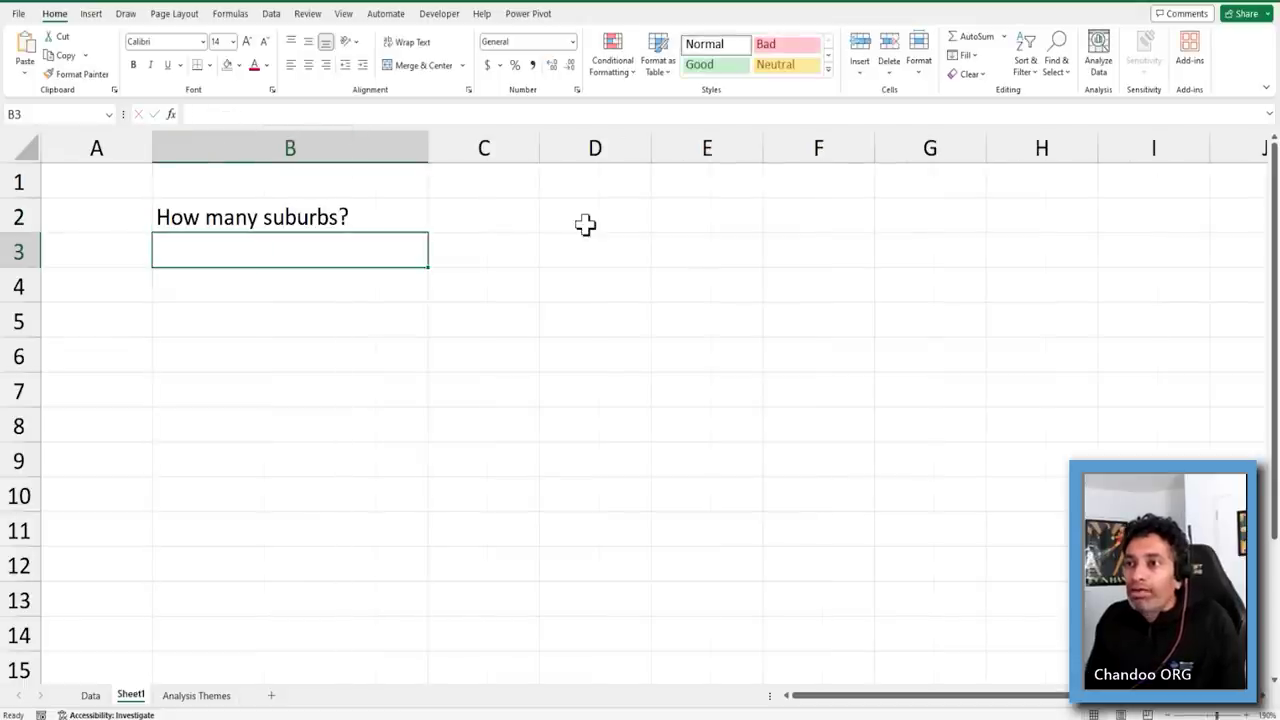
Fill the answer cell C2 with gold
left_click(518, 218)
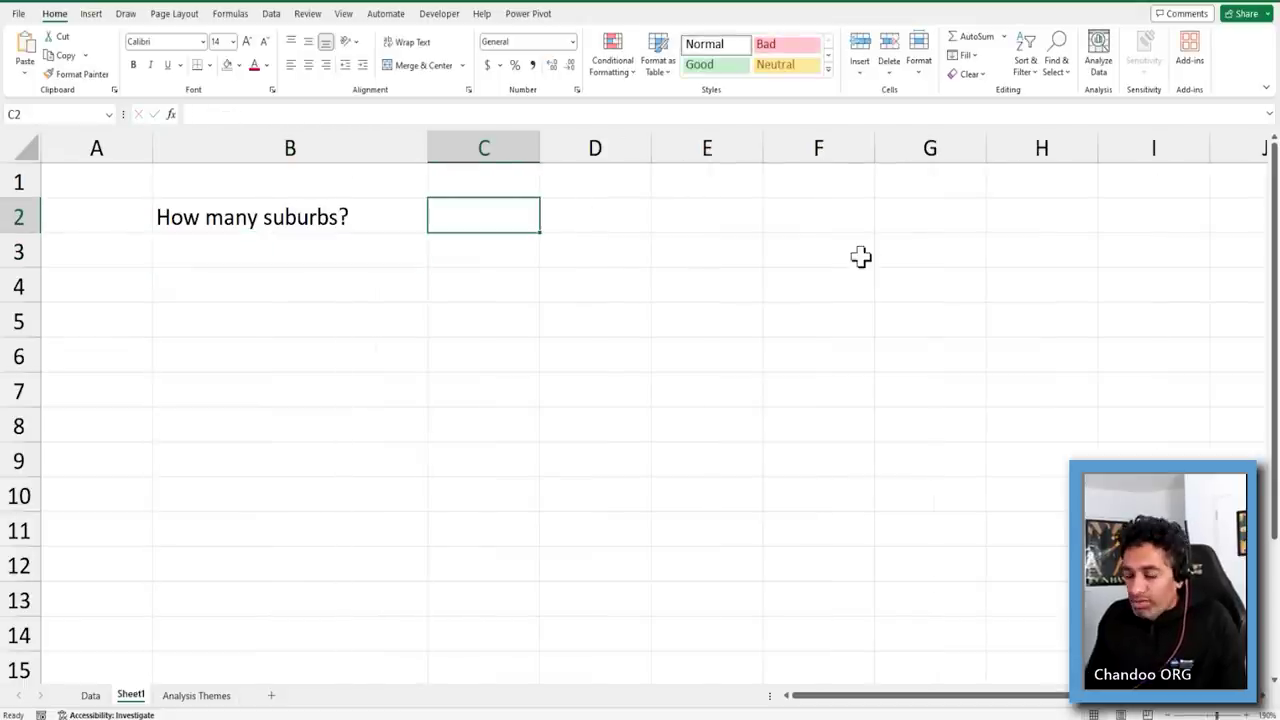
left_click(239, 65)
left_click(305, 103)
left_click(509, 300)
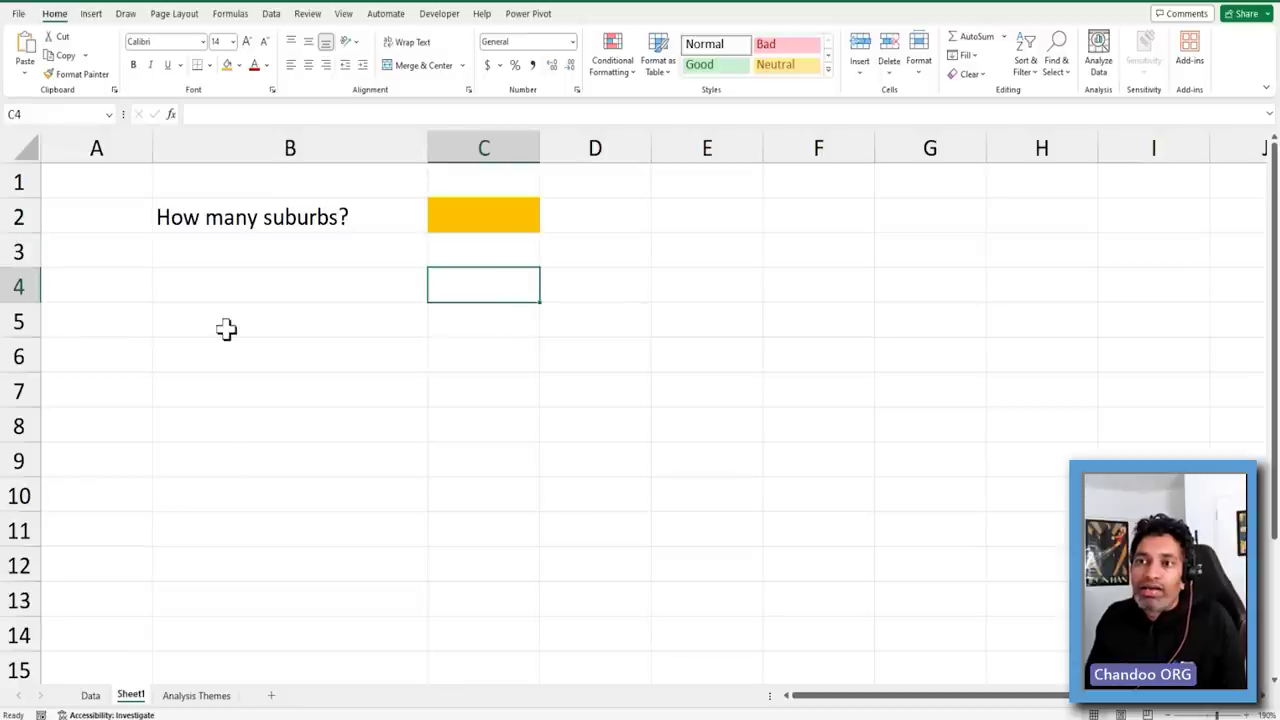
Enter the heading "Distinct suburbs" in cell B5
left_click(260, 325)
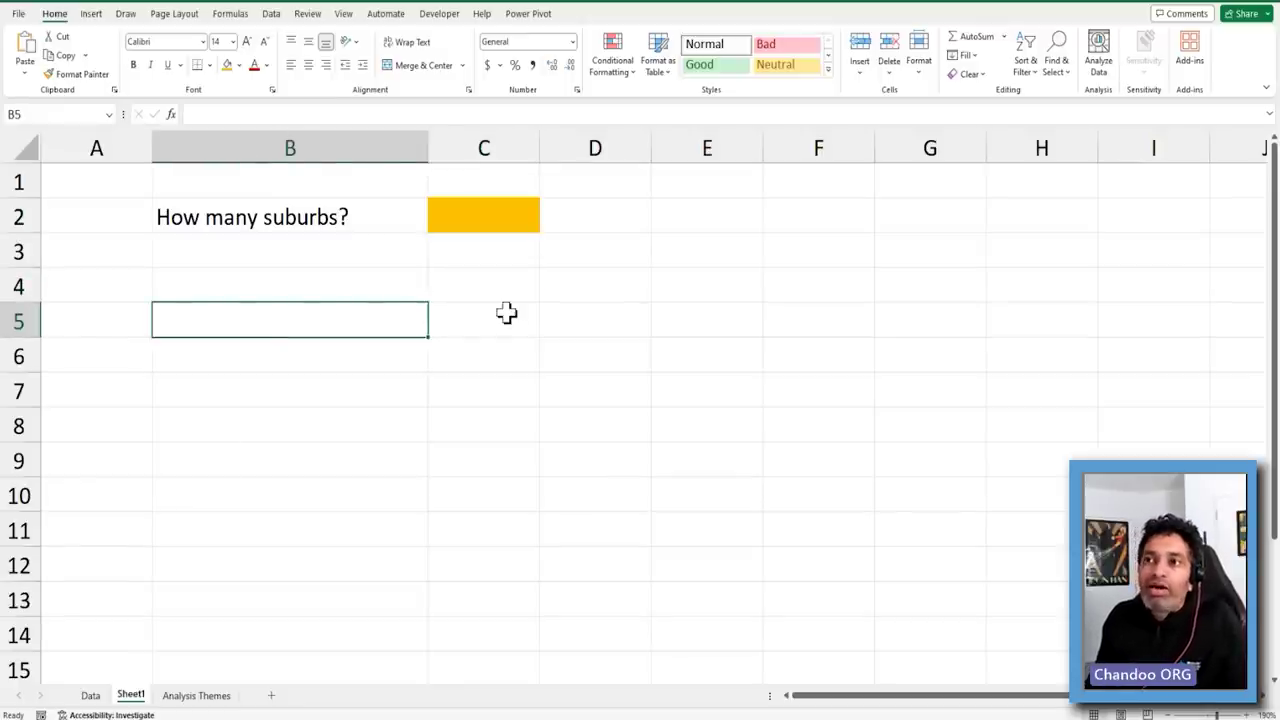
type("Dist")
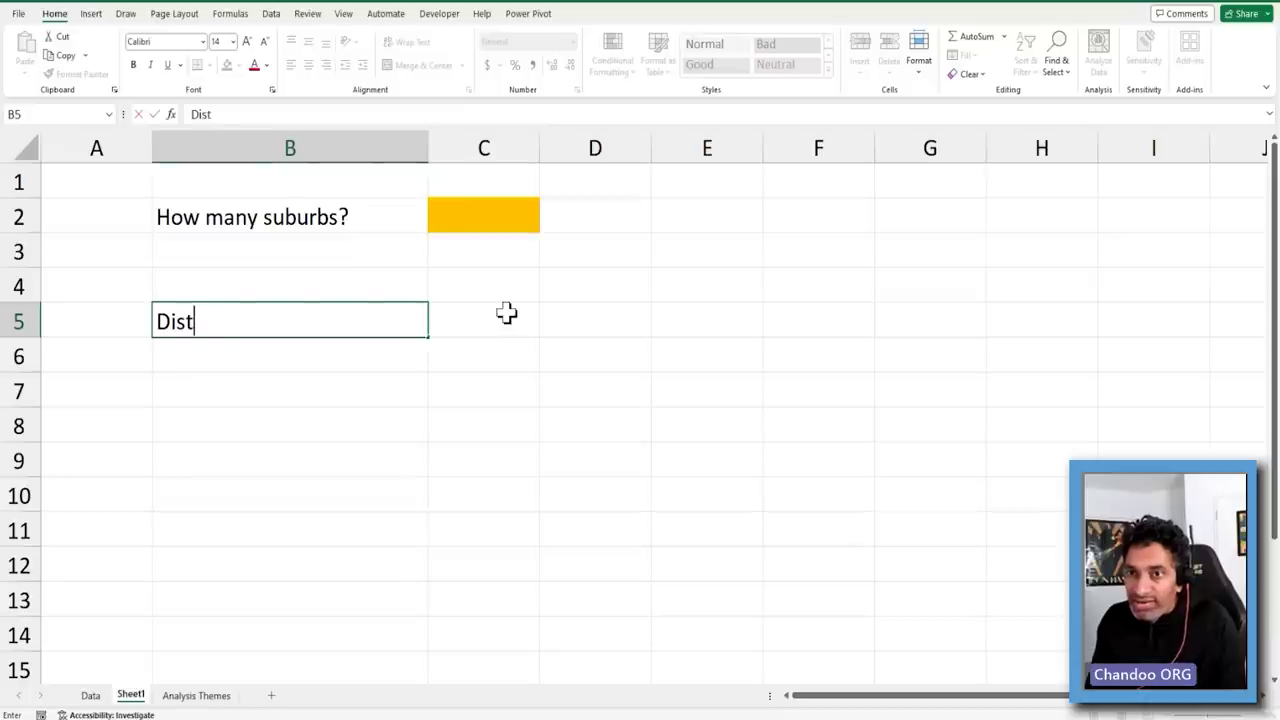
type("inct suburb")
type("s")
key("Return")
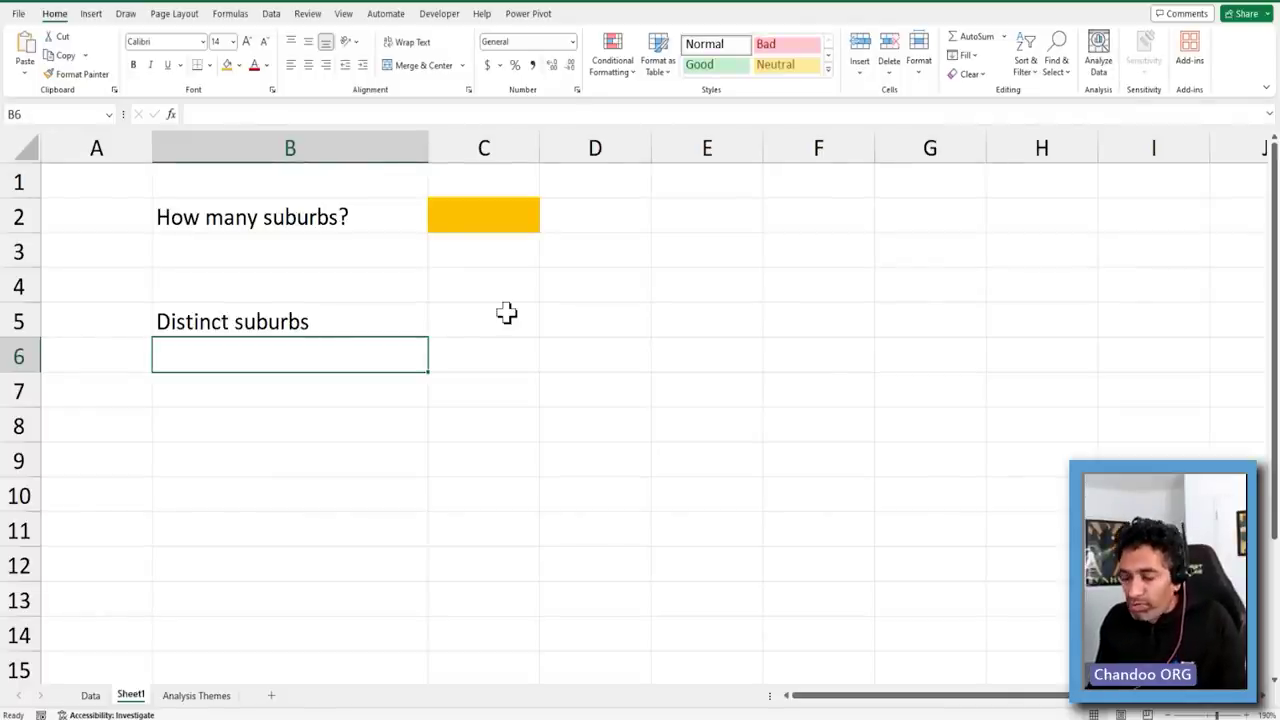
Write the formula =UNIQUE(melb[Suburb]) in cell B6 to list each suburb once
type("=")
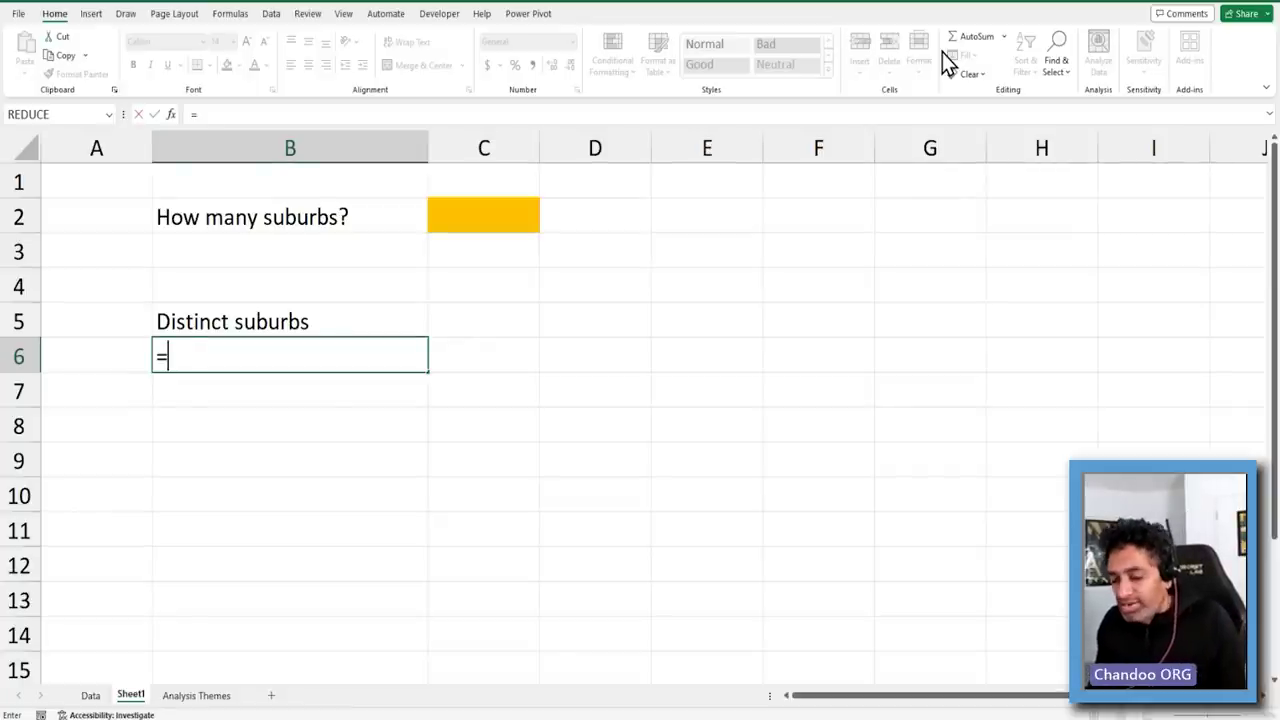
type("uniqmelb[su")
key("Tab")
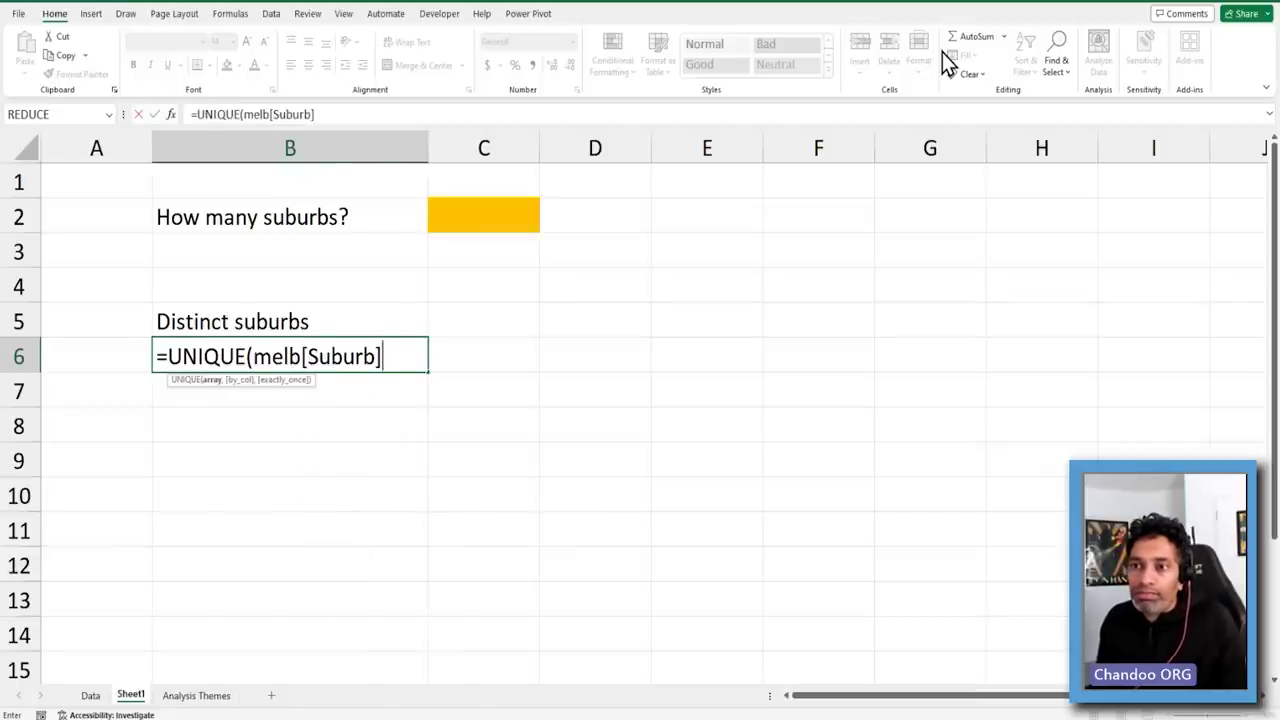
type(")")
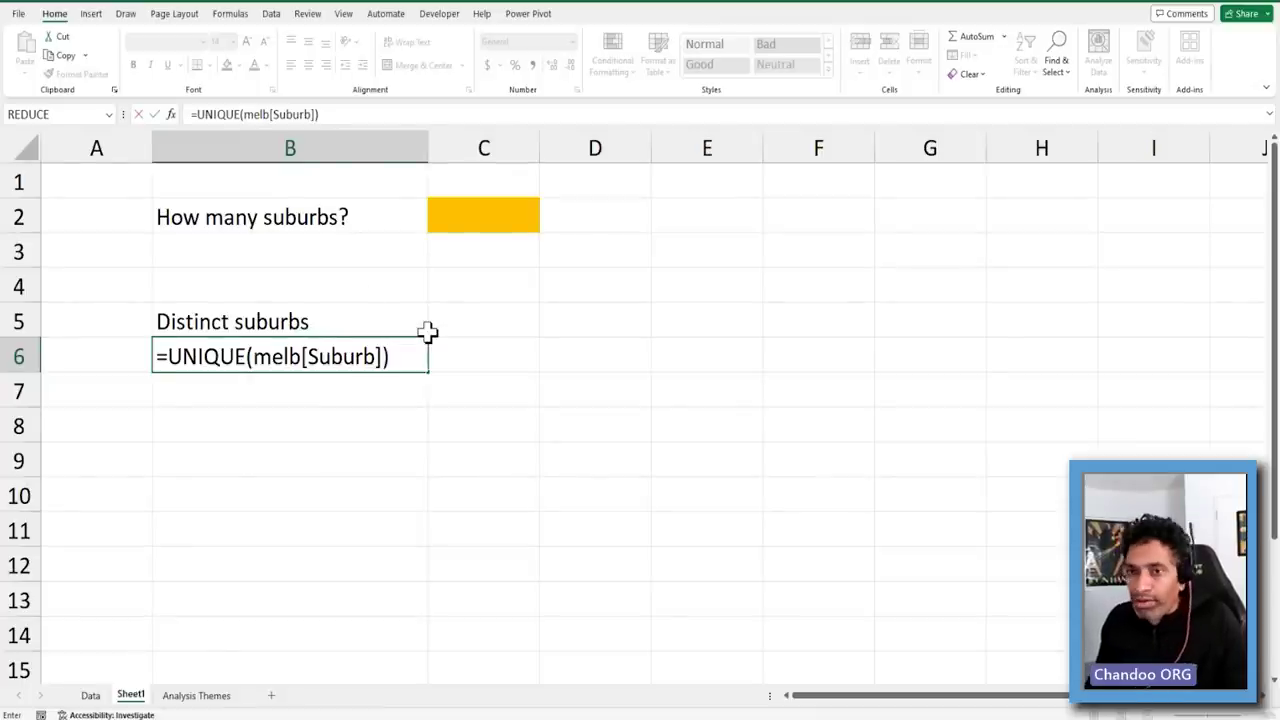
key("Return")
Look through the distinct suburb list from B6 to its last entry, select the whole list to check its count, and return to the start
left_click(314, 363)
scroll(348, 428, "down", 20)
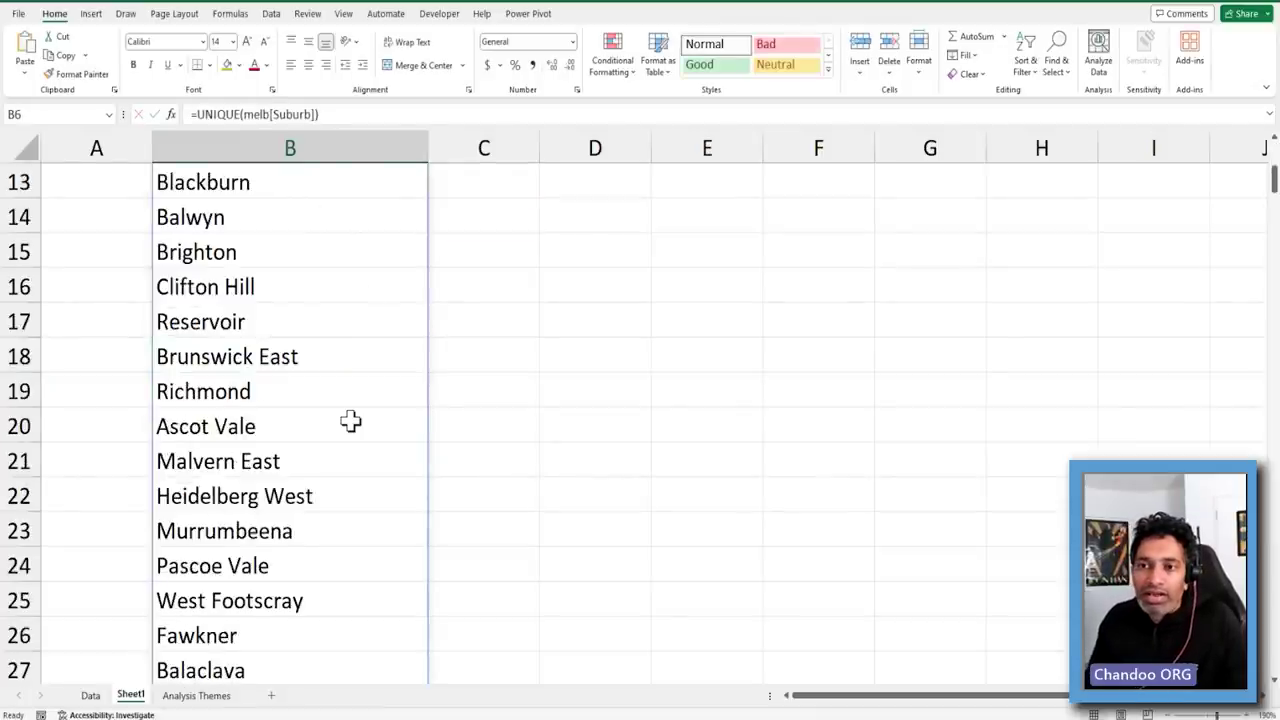
scroll(348, 428, "down", 20)
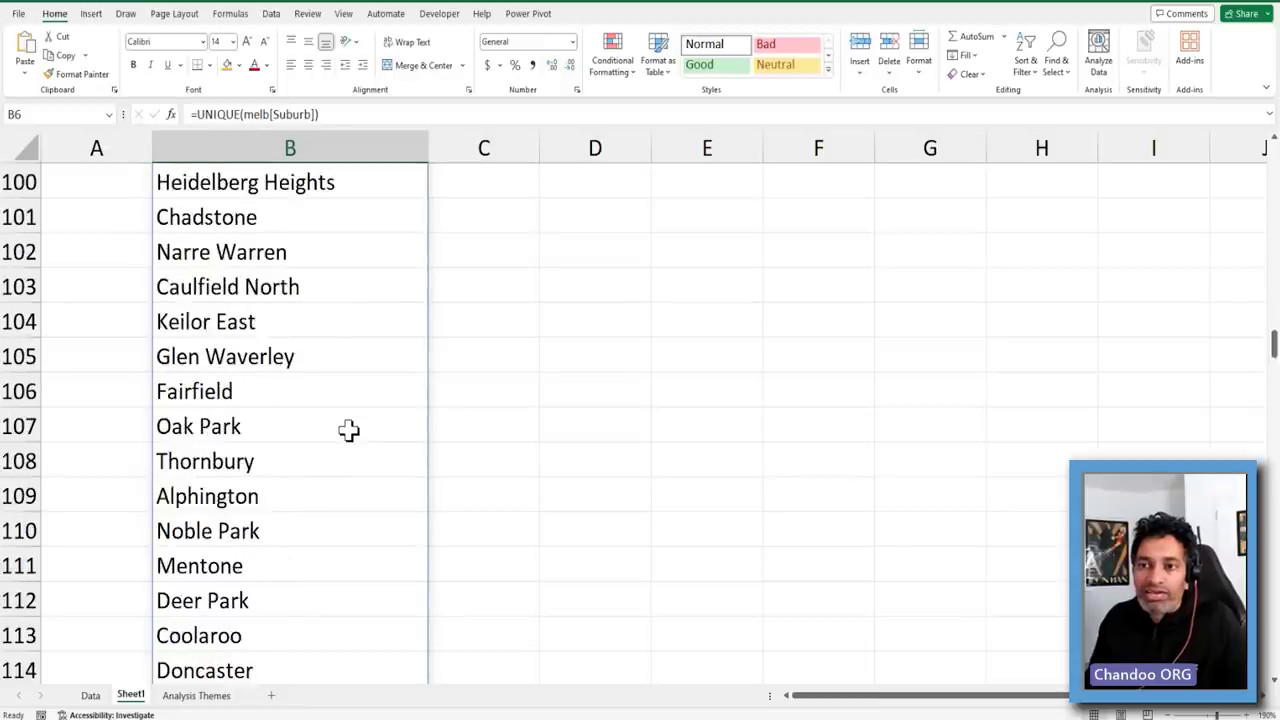
scroll(345, 428, "down", 17)
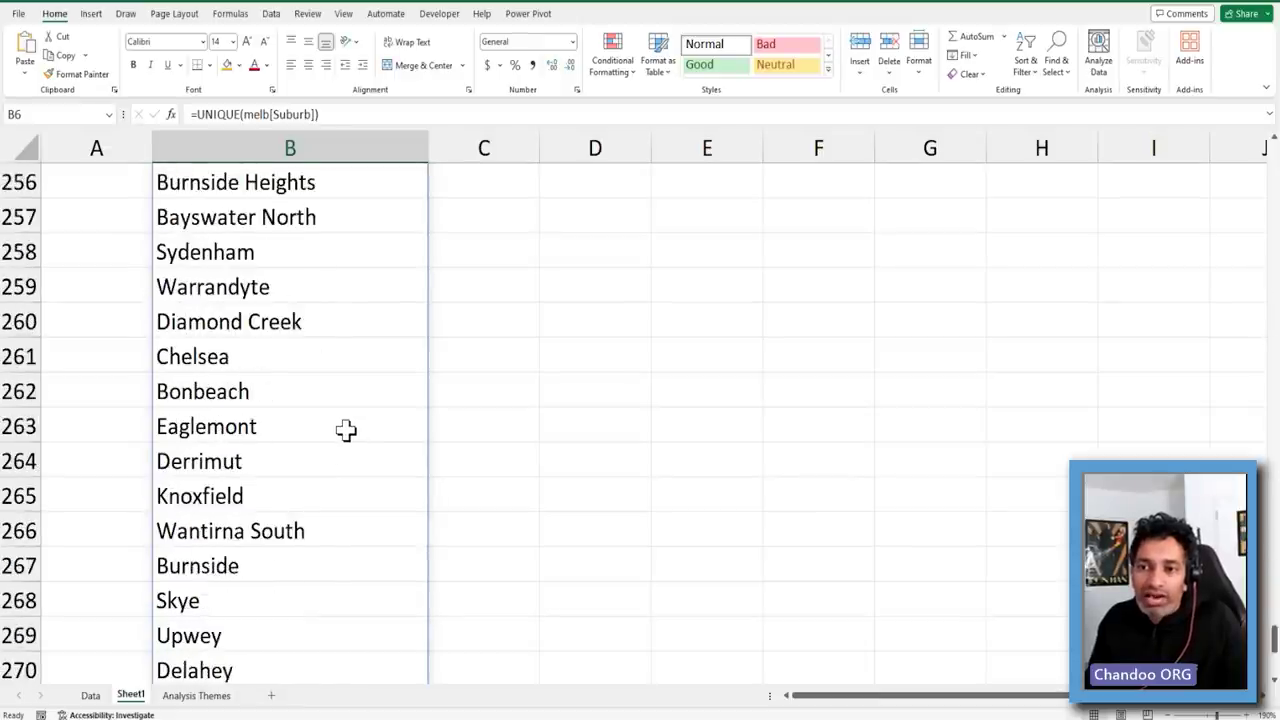
left_click(271, 518, "shift")
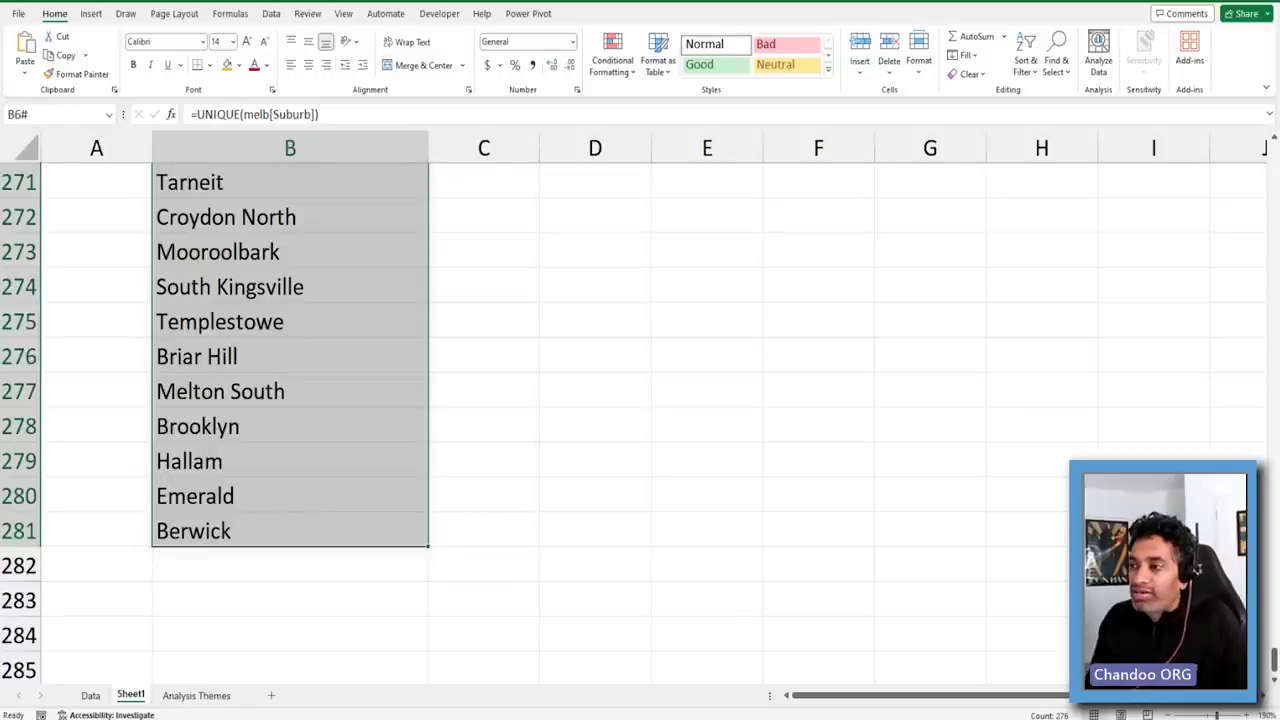
left_click_drag(1273, 660, 1272, 160)
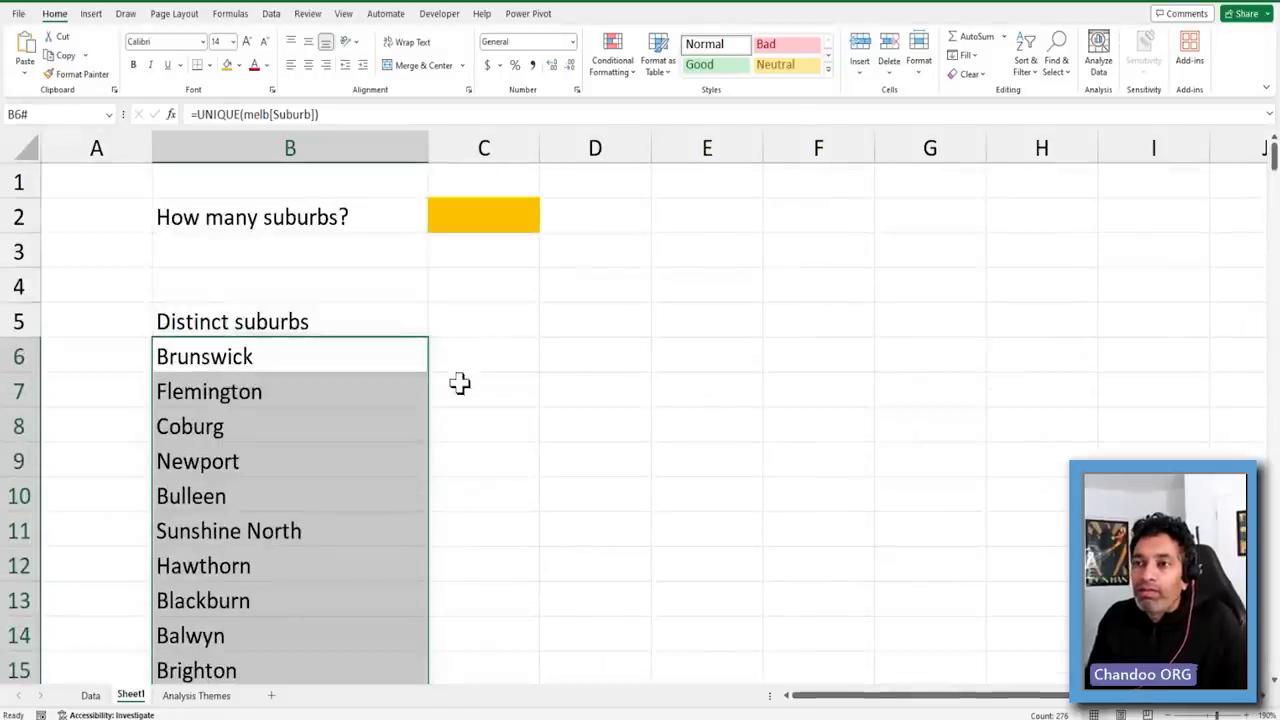
Write the formula =COUNTA(UNIQUE(melb[Suburb])) in cell C2 to count the distinct suburbs
left_click(478, 352)
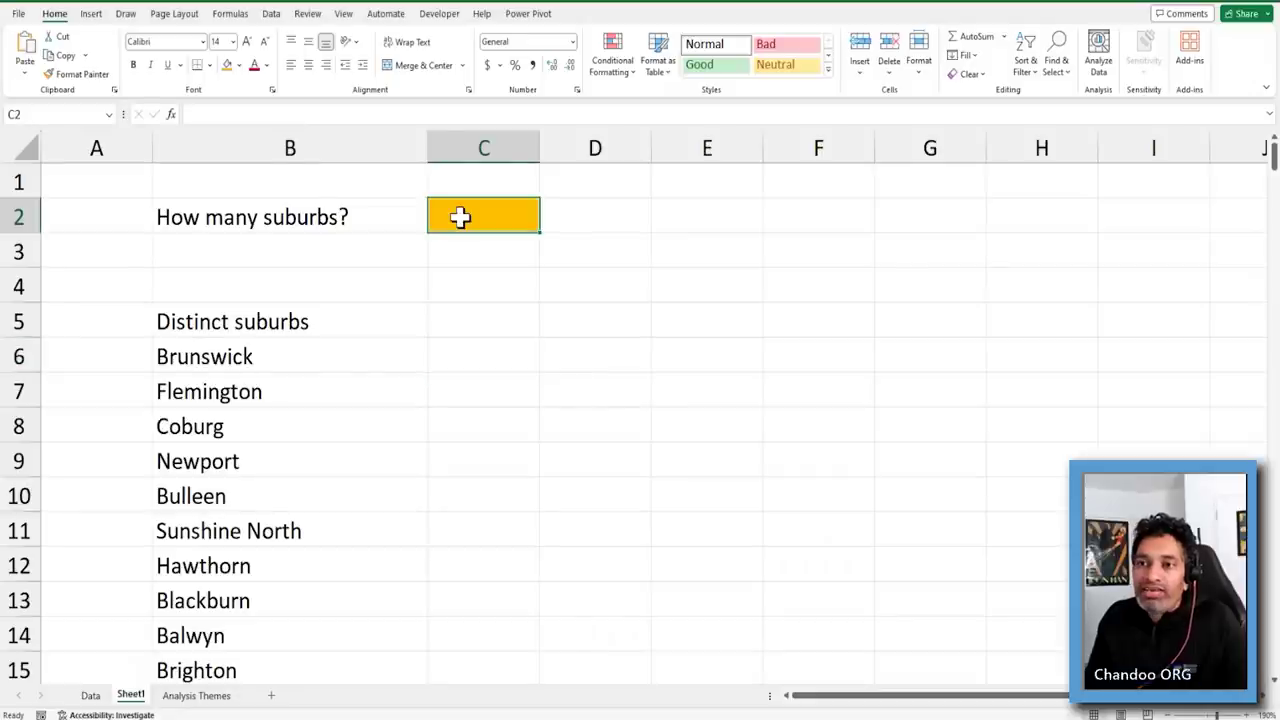
left_click_drag(260, 356, 263, 520)
left_click(483, 218)
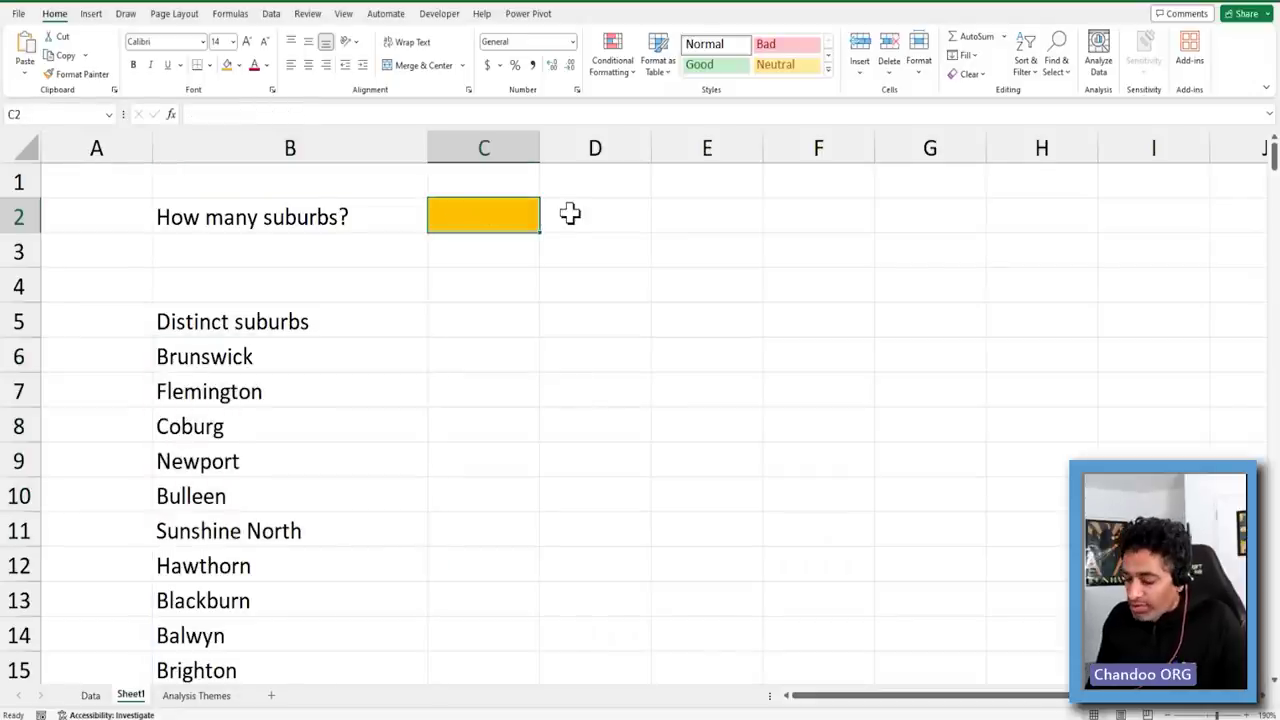
type("=counta(")
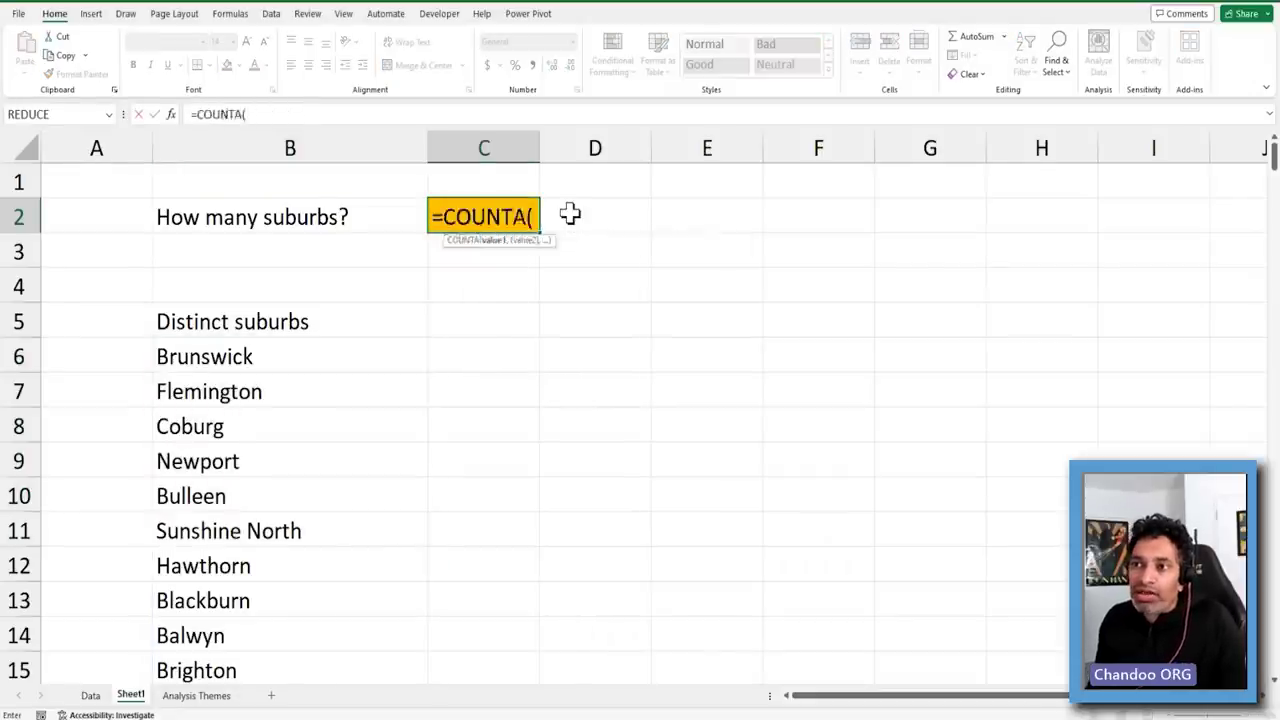
type("uni")
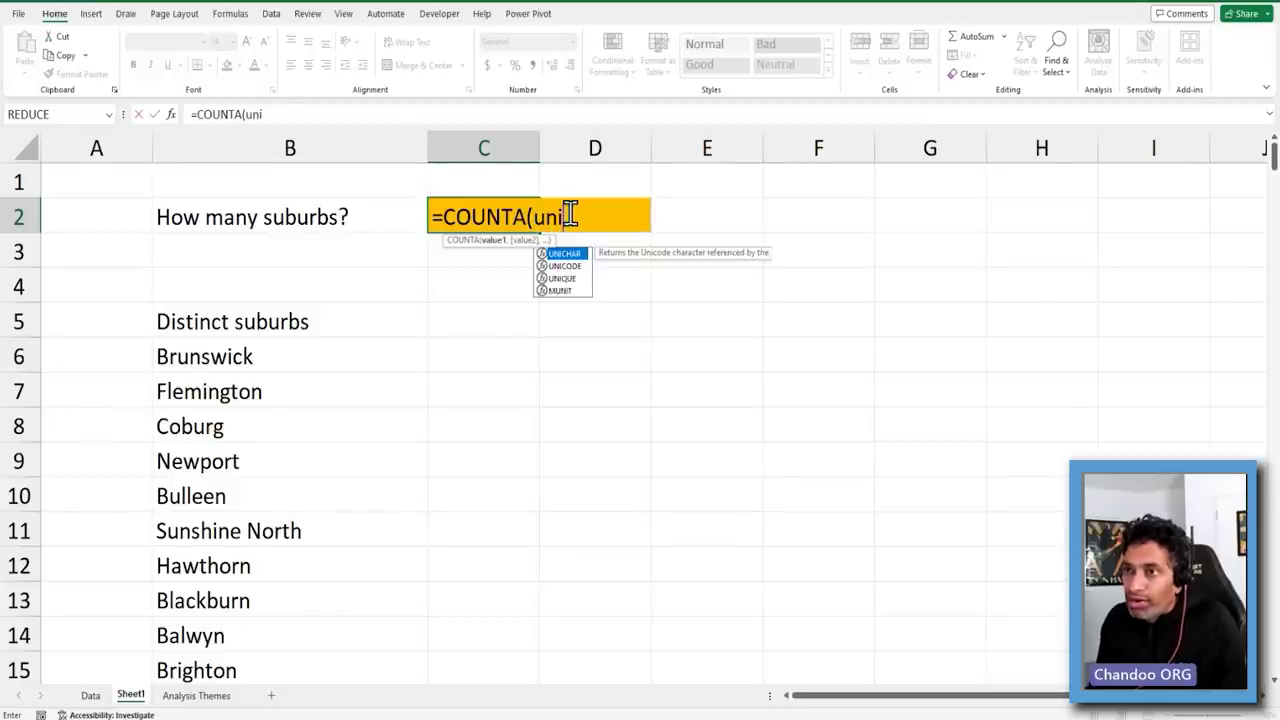
type("q")
key("Tab")
type("melb[su")
key("Tab")
type("])")
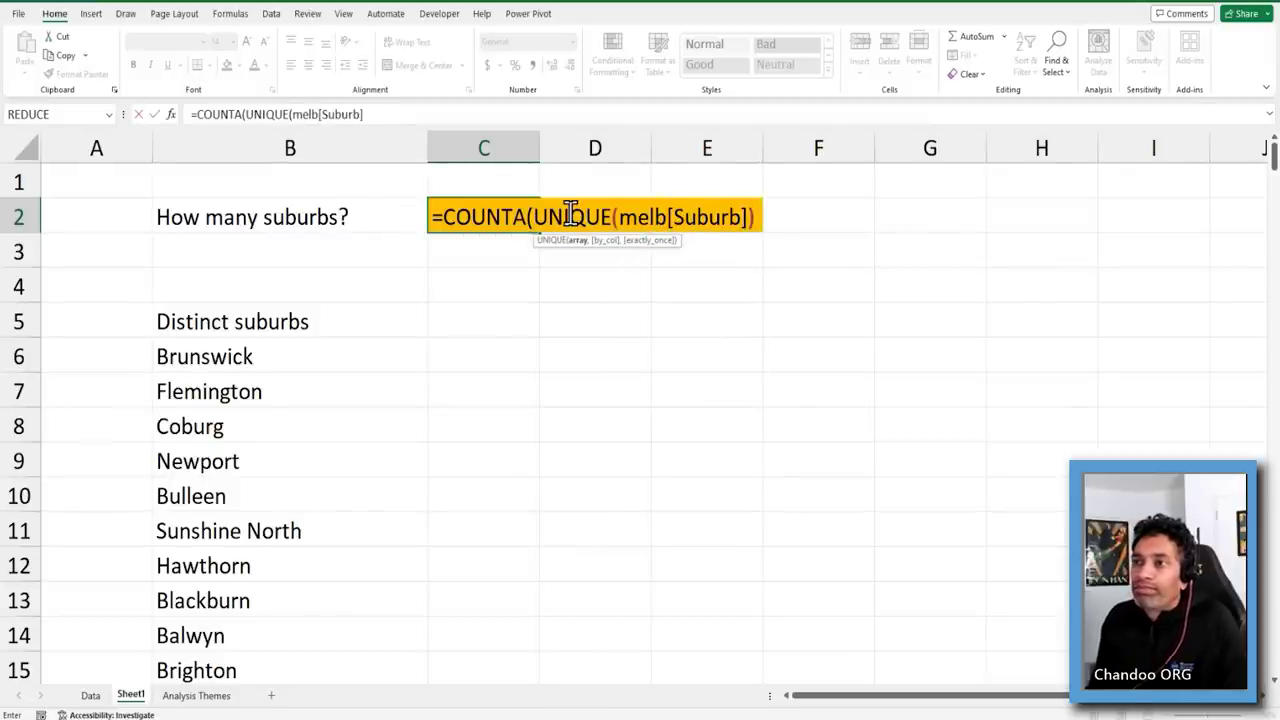
type(")")
key("Return")
left_click(503, 217)
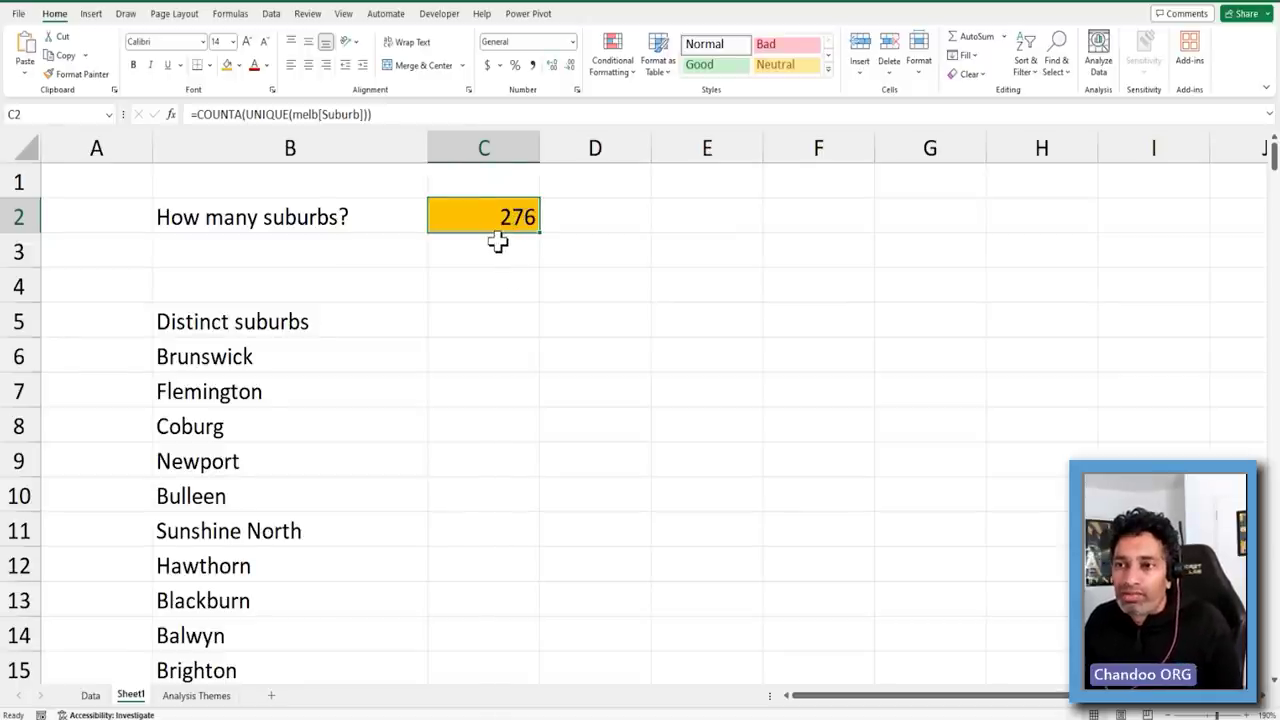
Review the questions listed on the Analysis Themes sheet and return to the suburb count in C2 on Sheet1
left_click(366, 322)
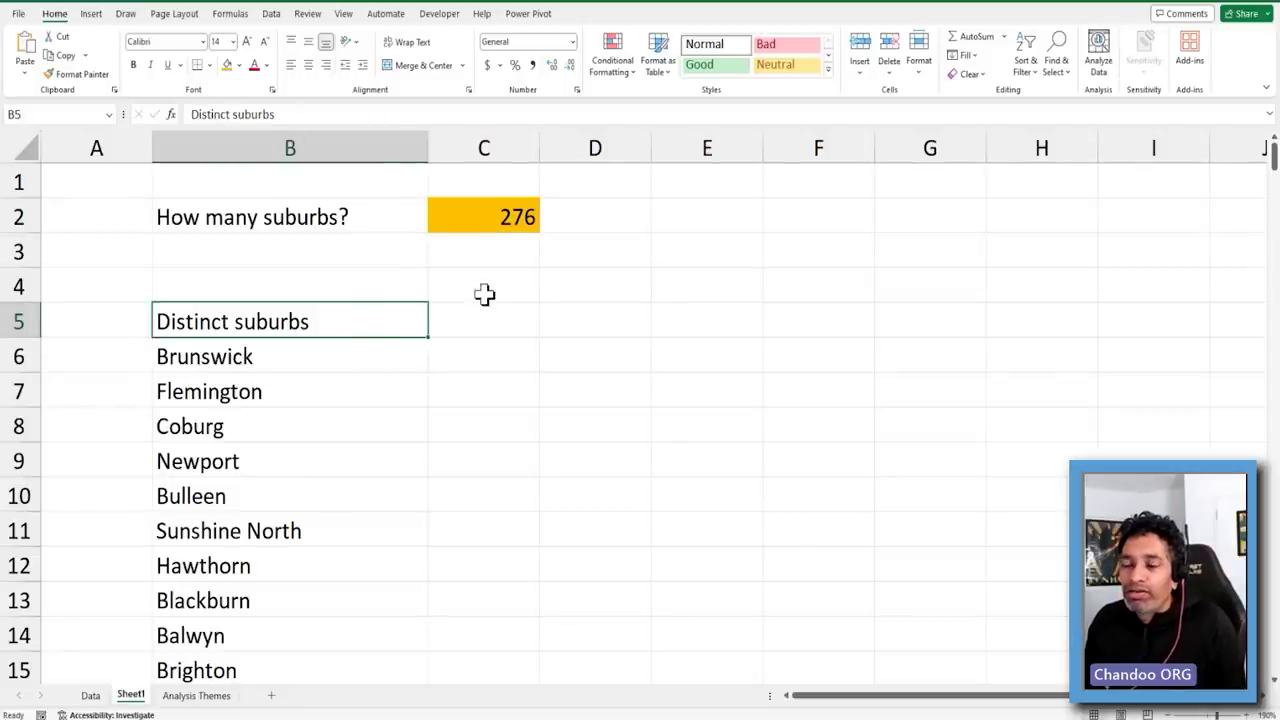
left_click(502, 220)
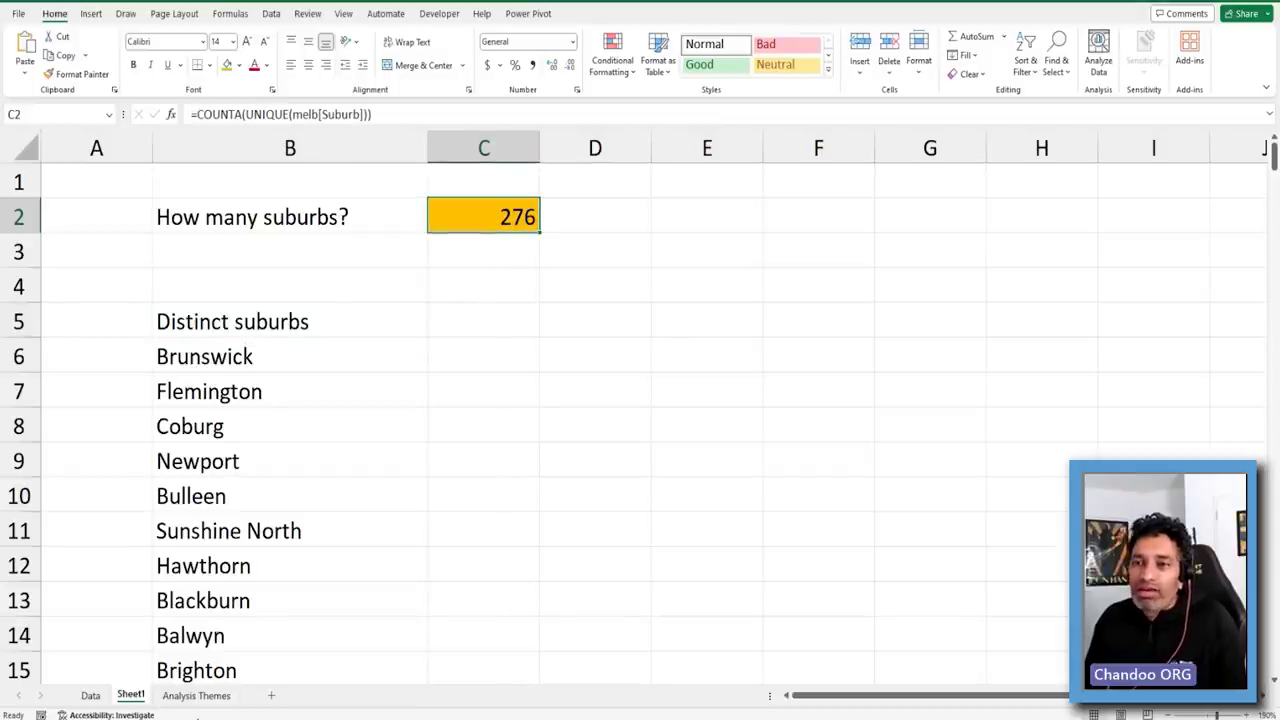
left_click(180, 697)
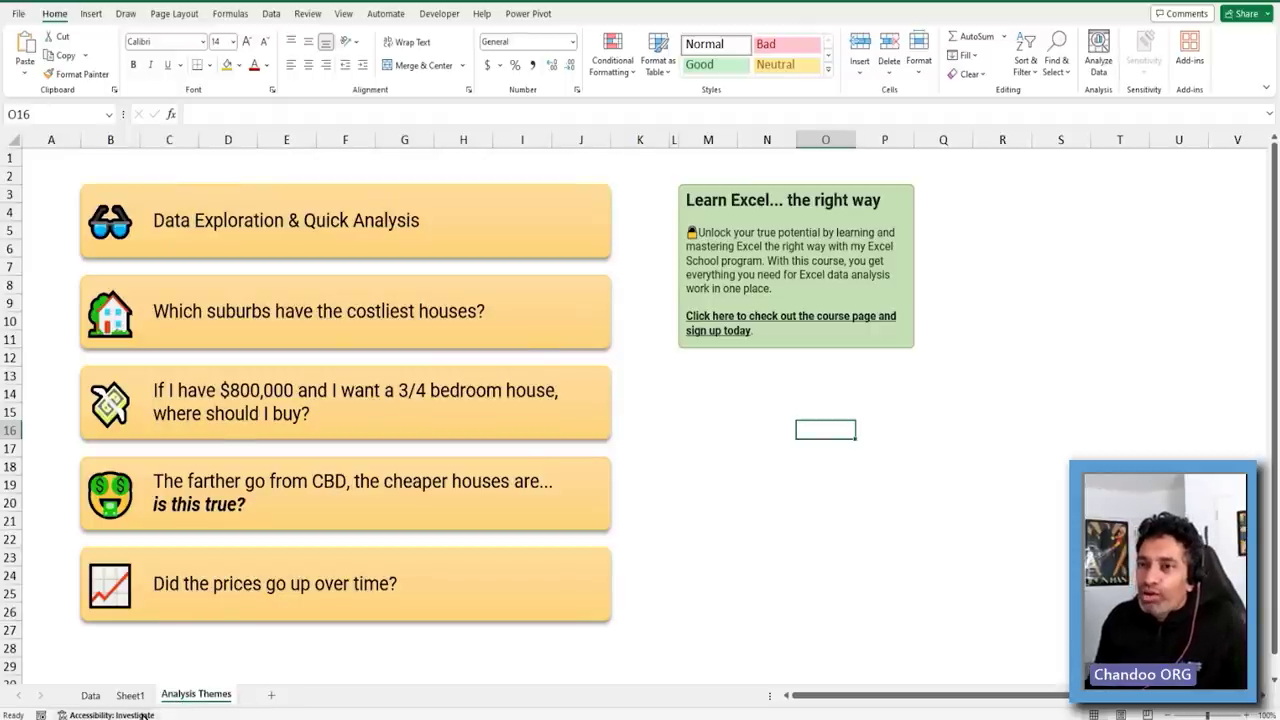
left_click(134, 698)
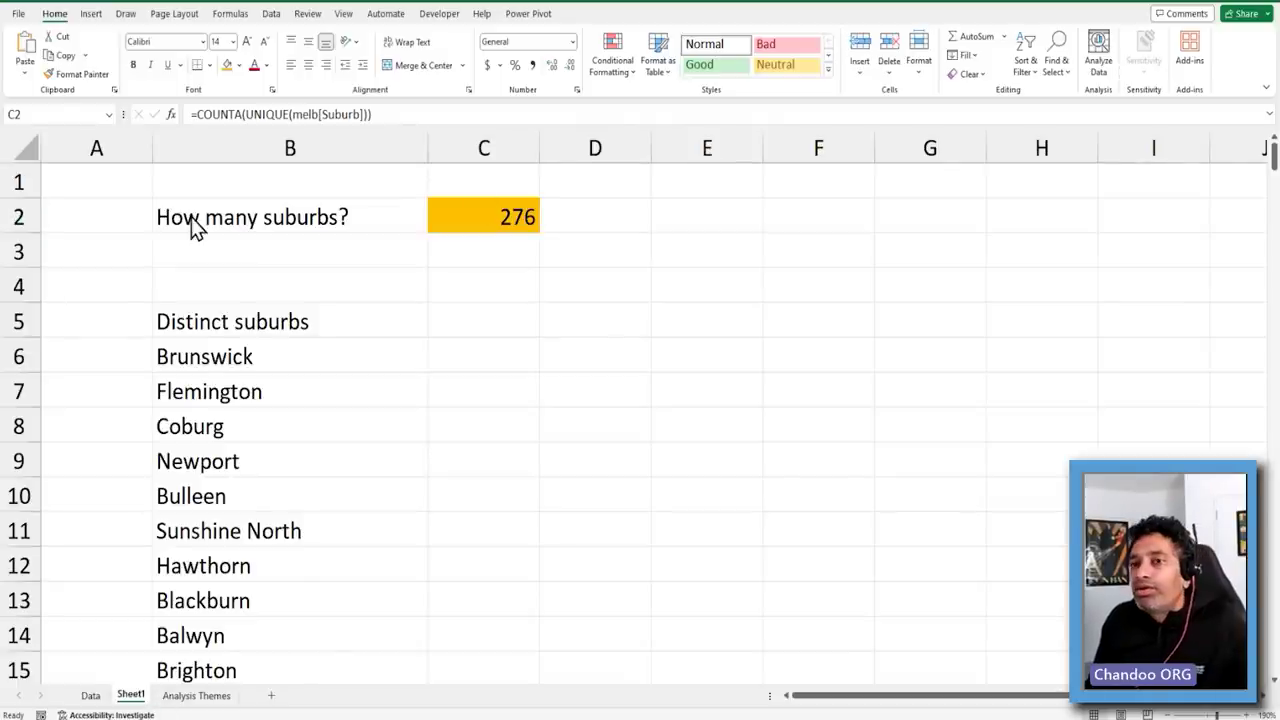
left_click(464, 212)
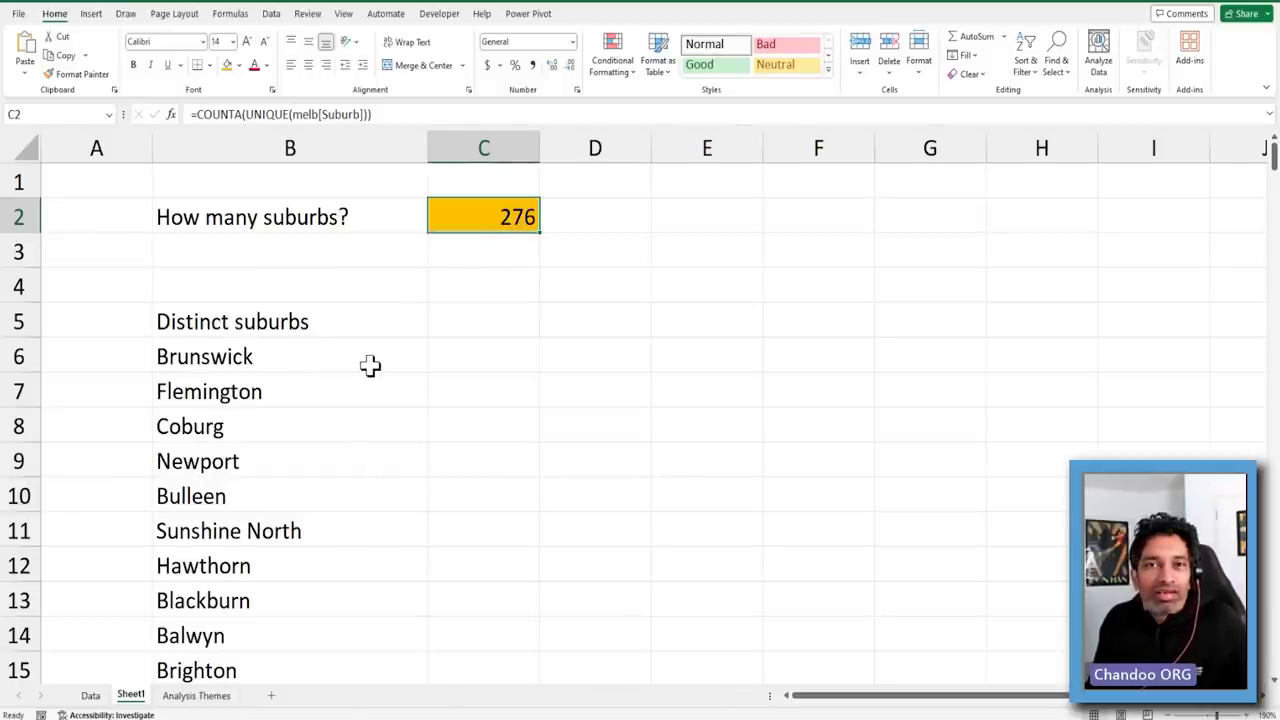
Wrap the formula in cell B6 in SORT so that it reads =SORT(UNIQUE(melb[Suburb]))
left_click(349, 334)
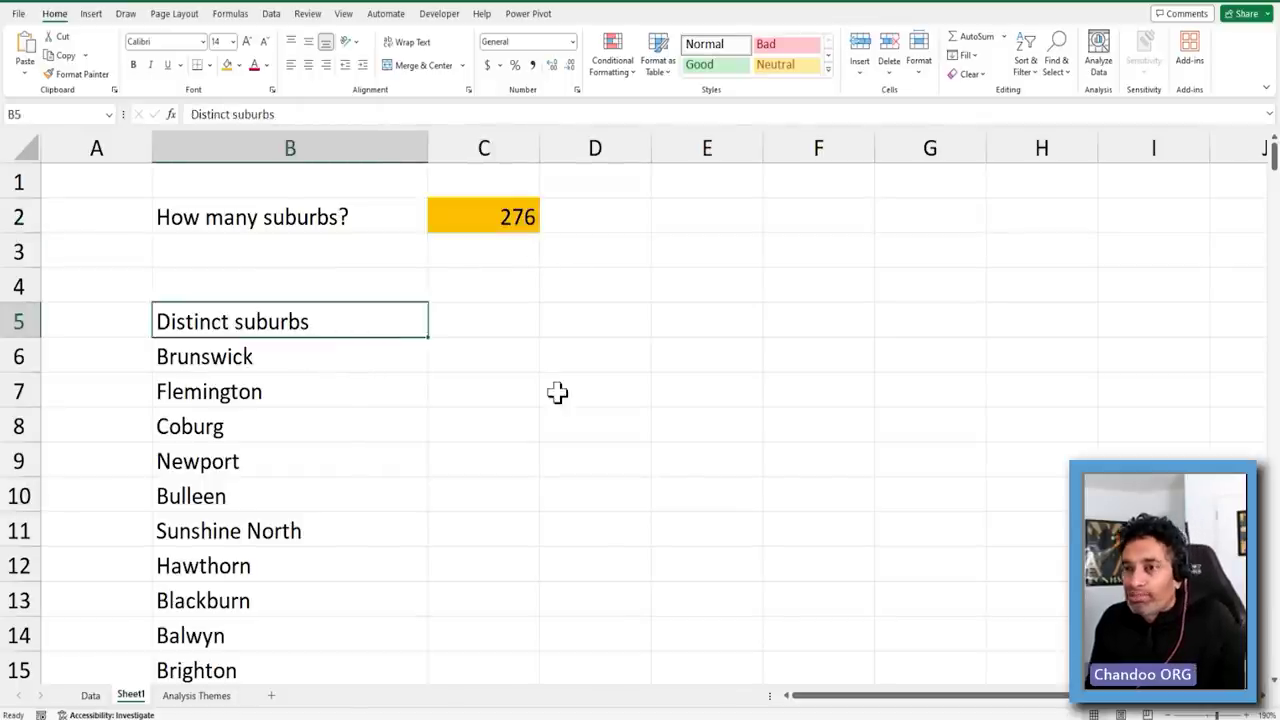
left_click(265, 350)
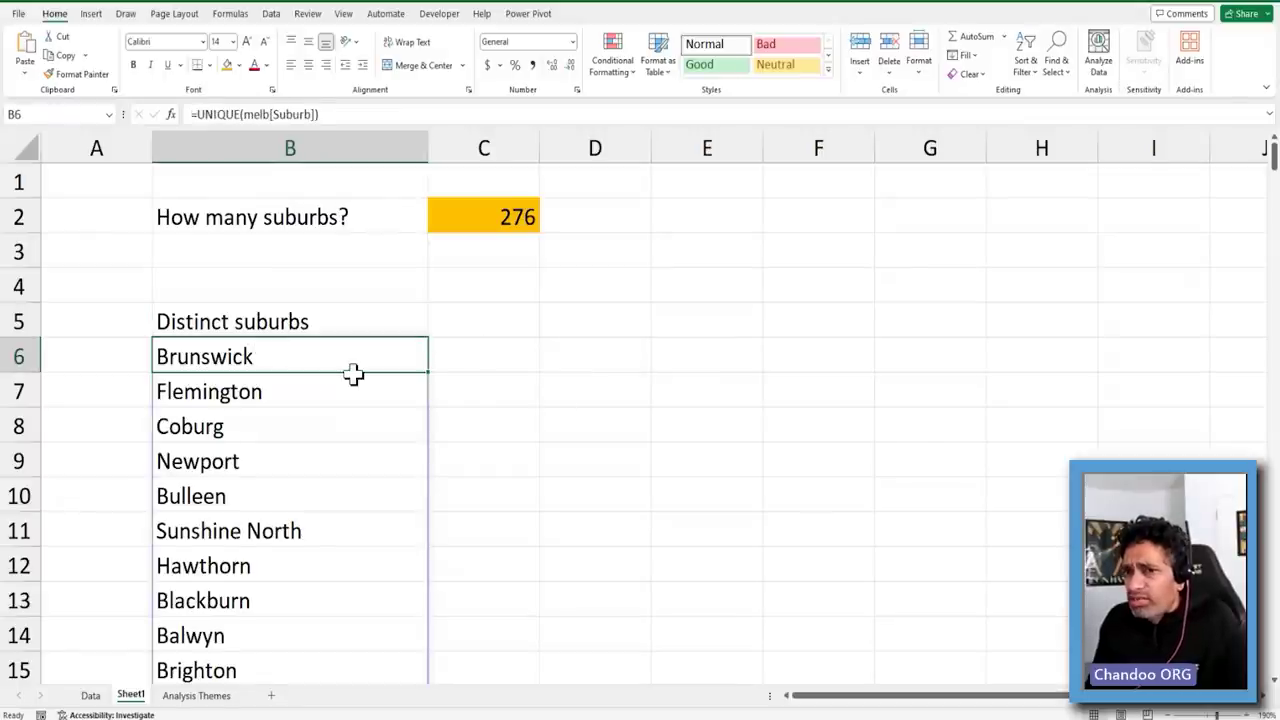
left_click(322, 324)
left_click(299, 361)
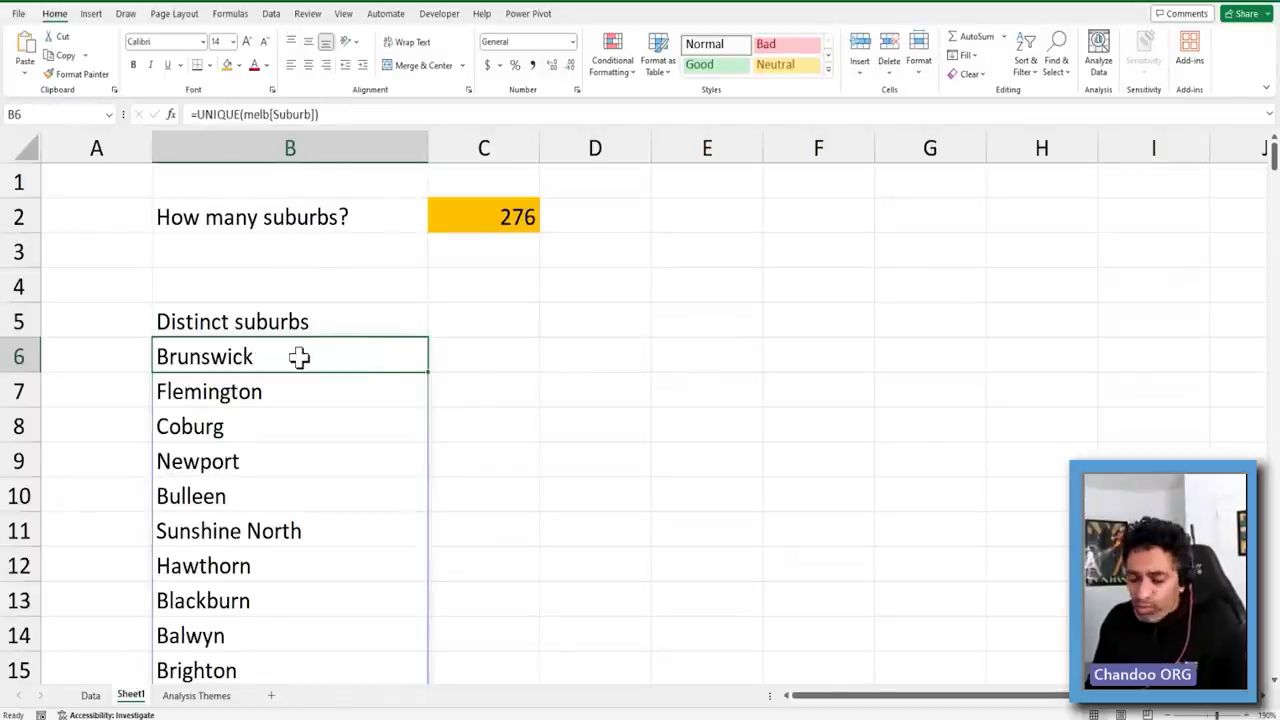
double_click(334, 345)
key("Home")
key("Right")
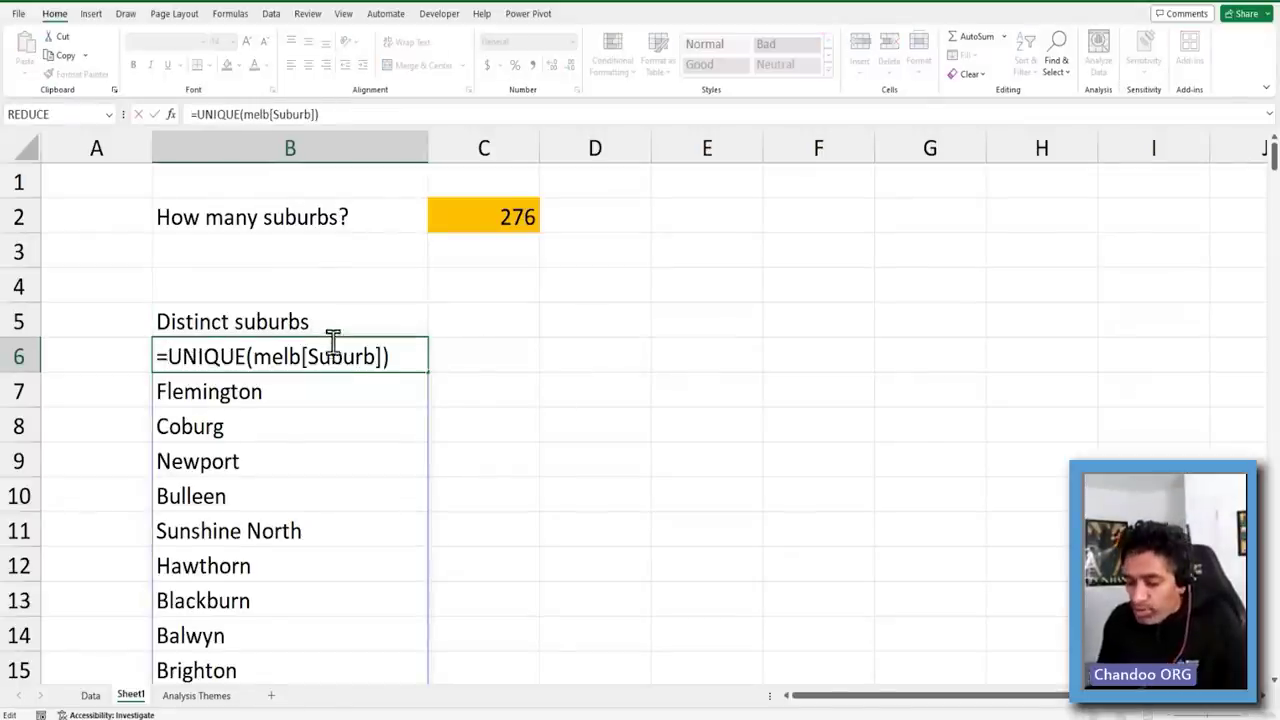
type("sort")
key("Tab")
key("End")
type(")")
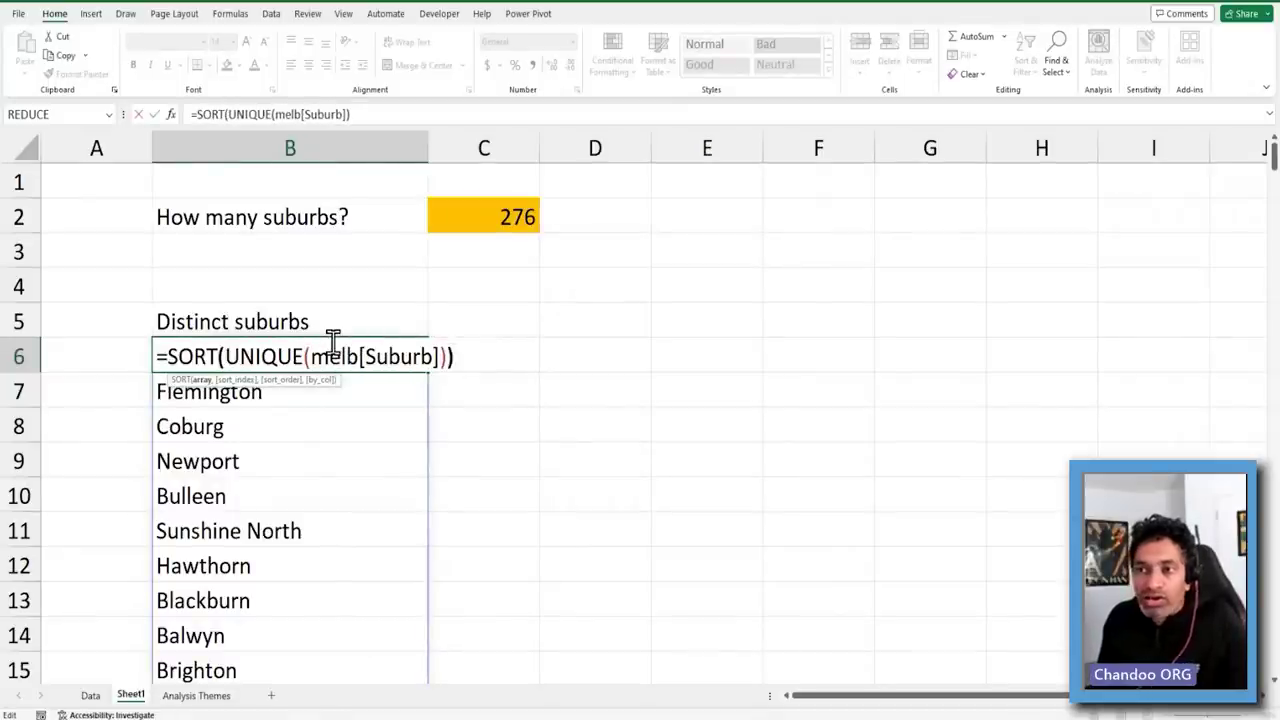
key("Return")
Look through the alphabetically sorted suburb list in column B and return to the suburb count in C2
left_click_drag(286, 357, 371, 534)
scroll(372, 535, "down", 2)
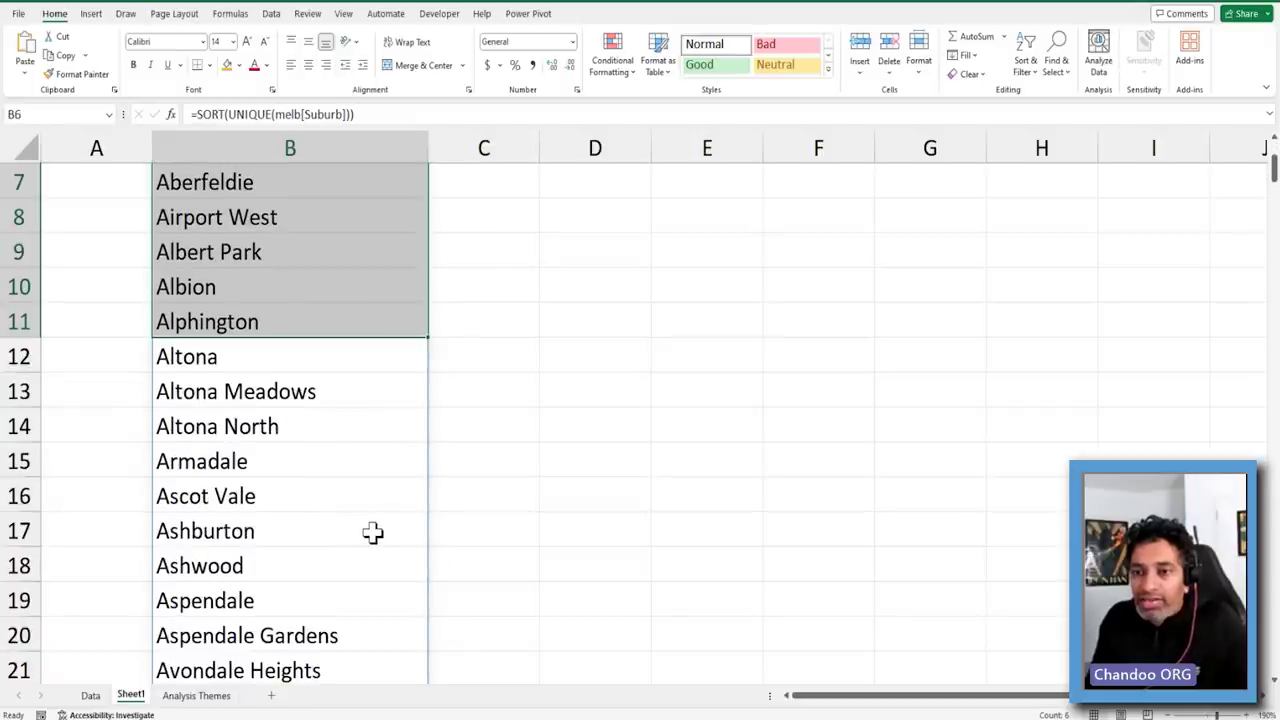
scroll(372, 533, "down", 4)
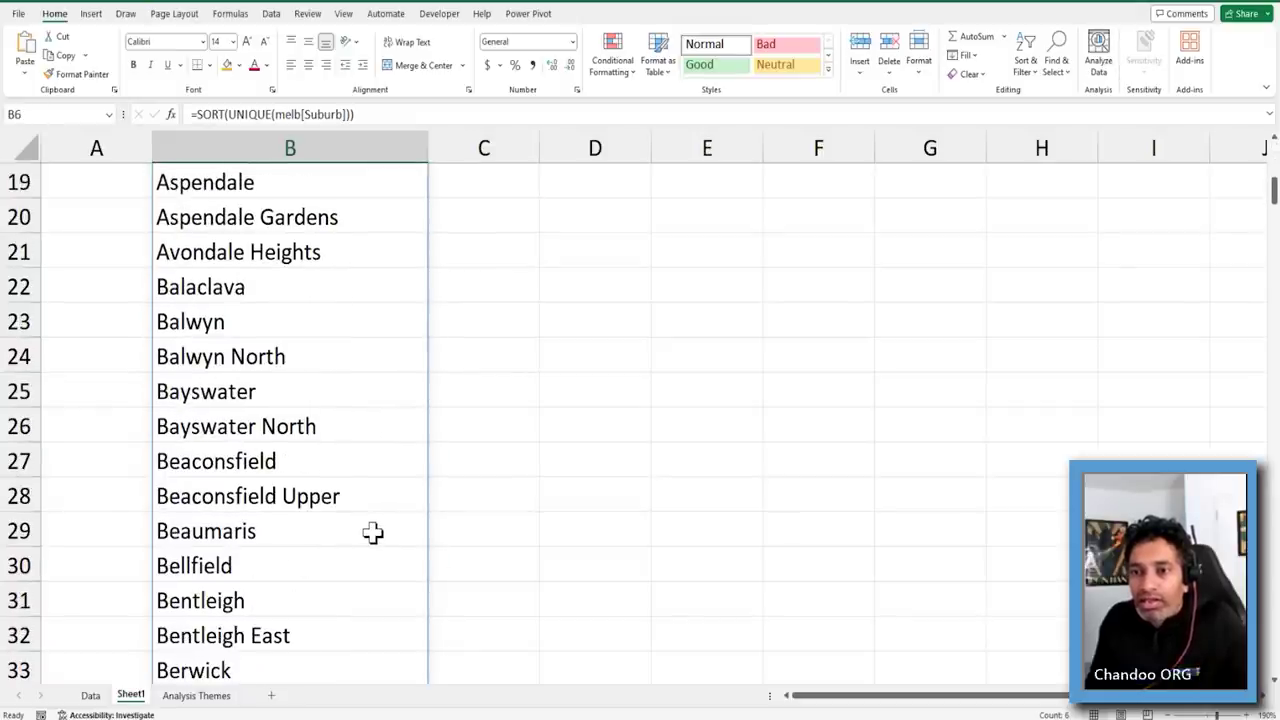
scroll(372, 533, "down", 2)
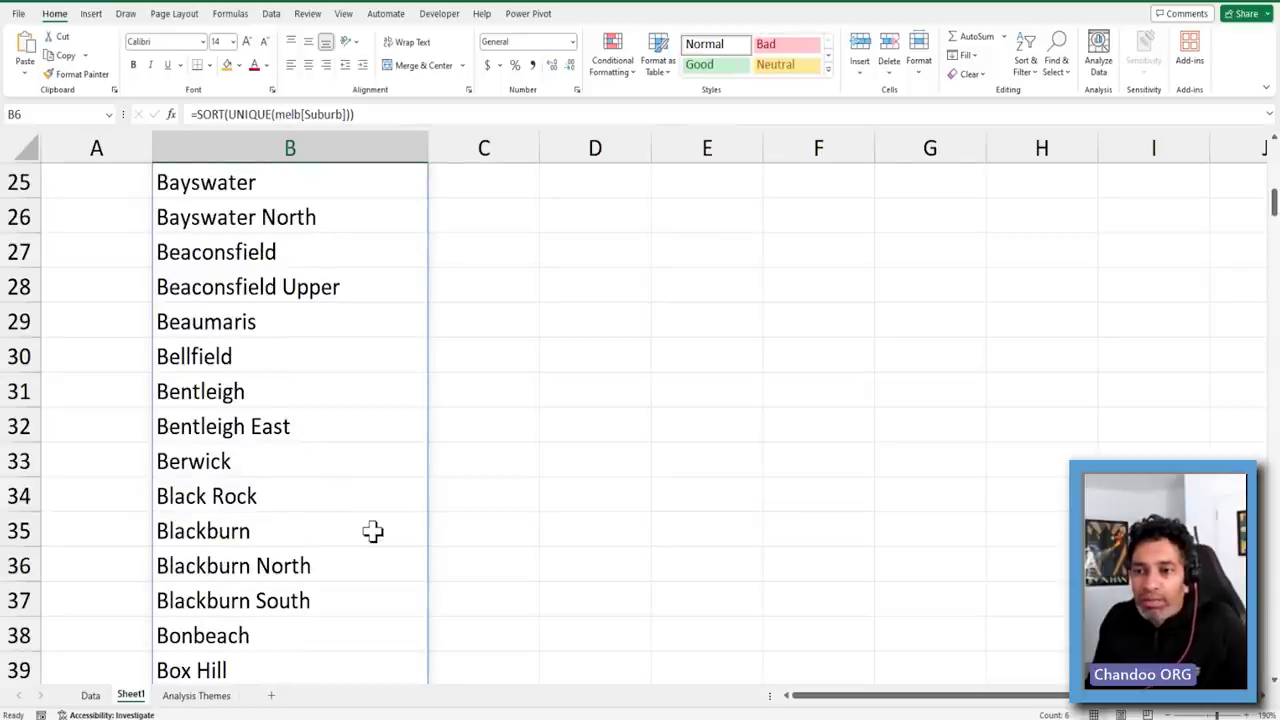
scroll(372, 533, "down", 1)
scroll(372, 533, "down", 1)
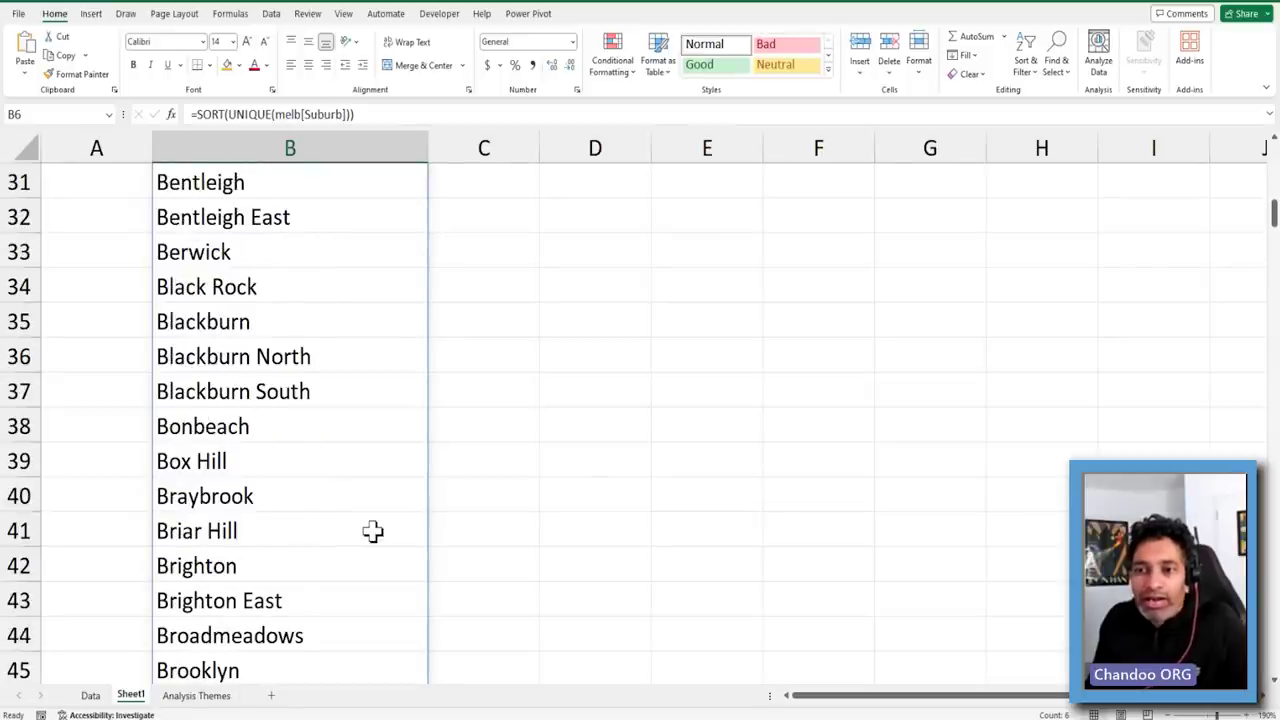
scroll(300, 372, "down", 1)
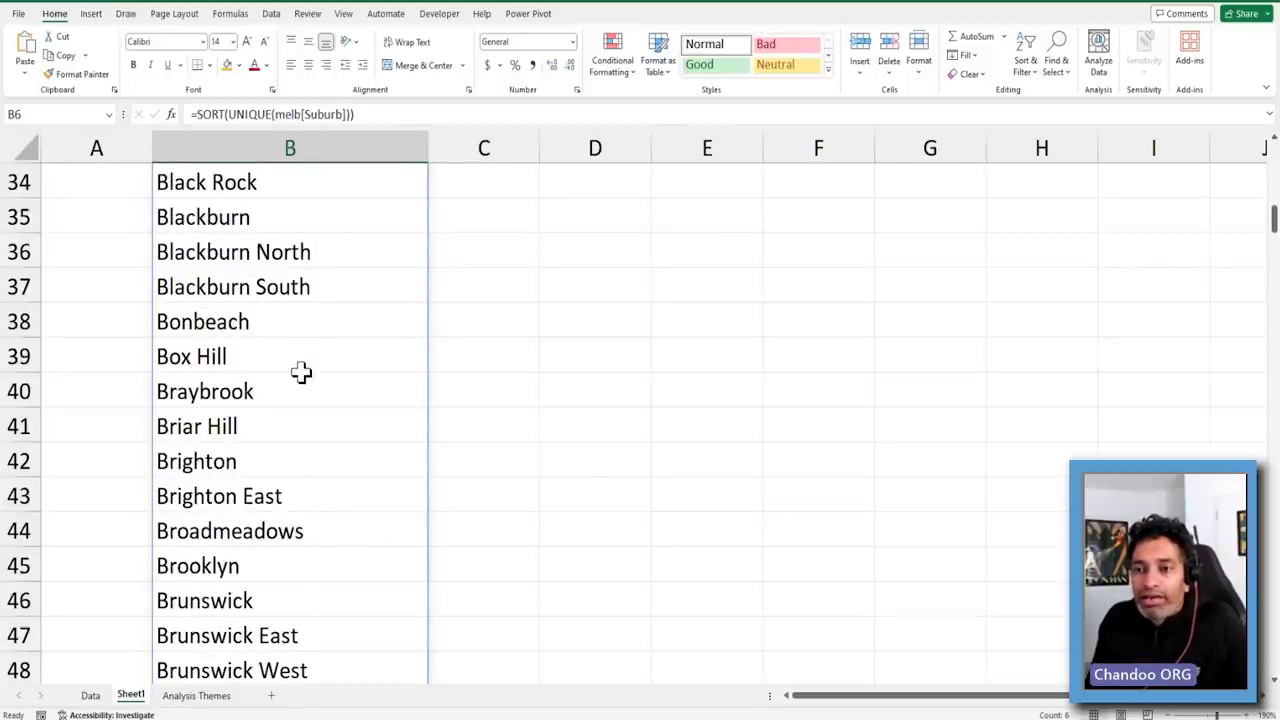
left_click(300, 578)
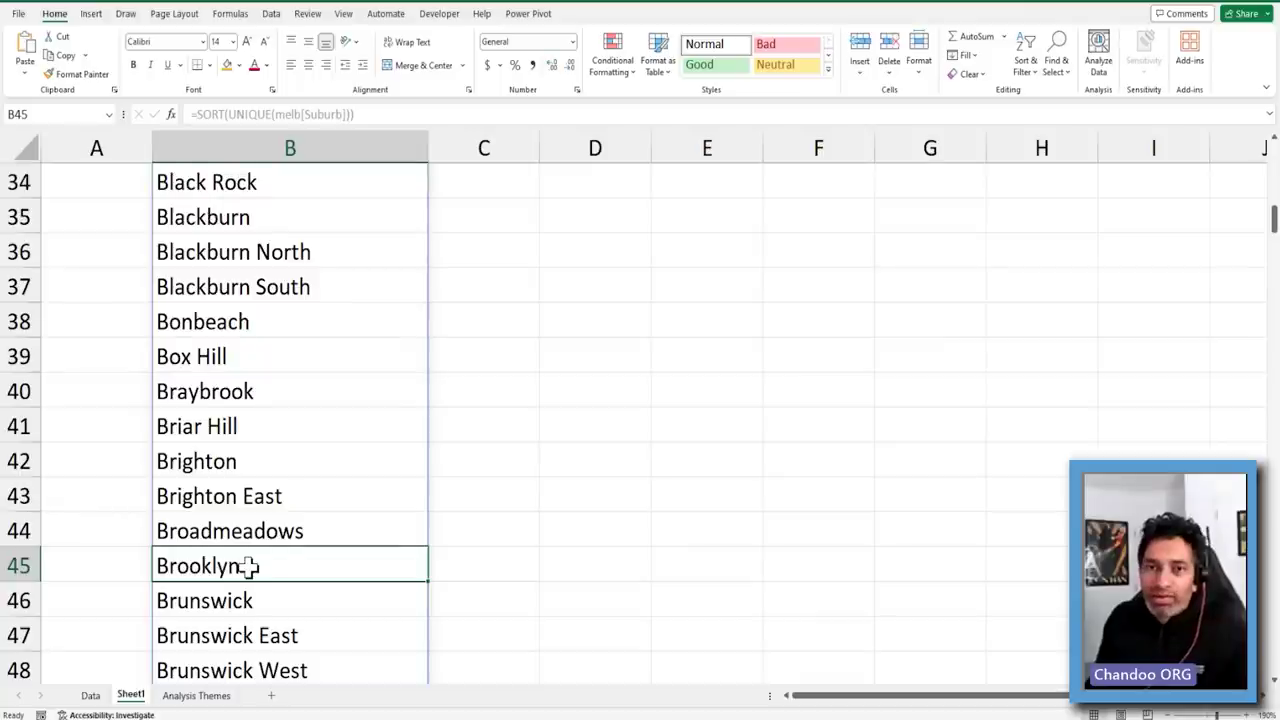
scroll(250, 566, "down", 5)
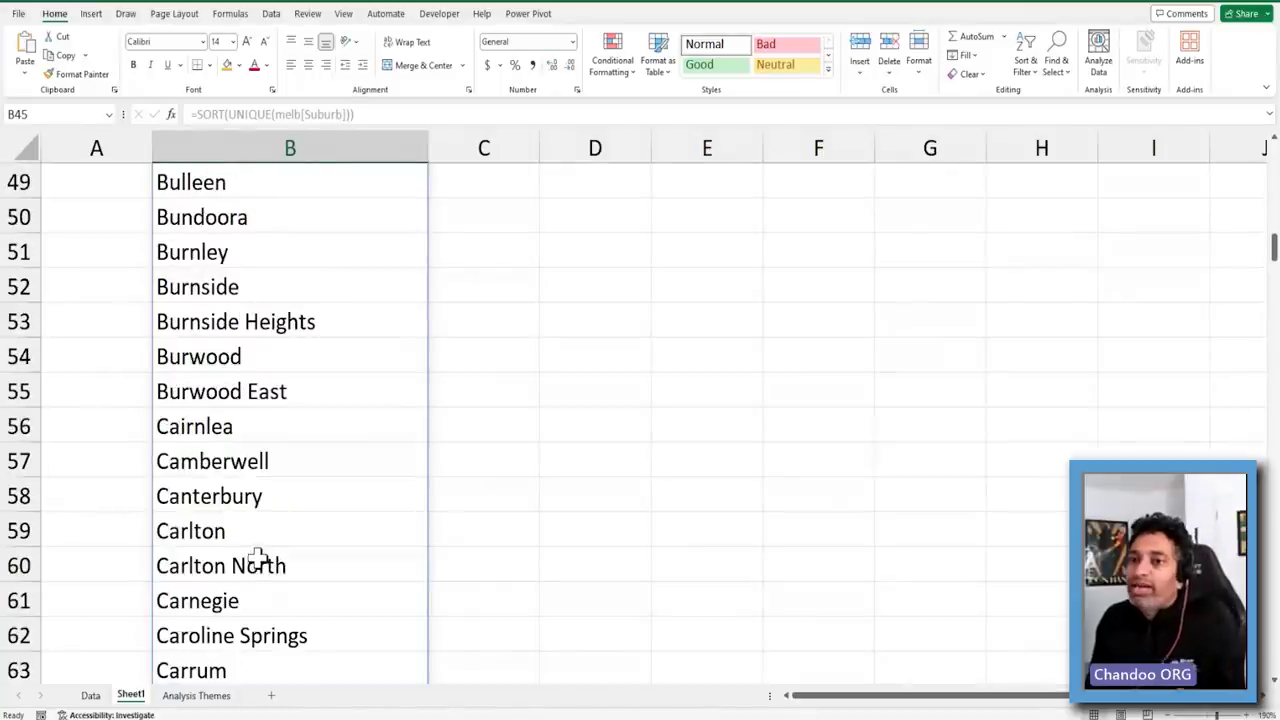
scroll(257, 563, "down", 10)
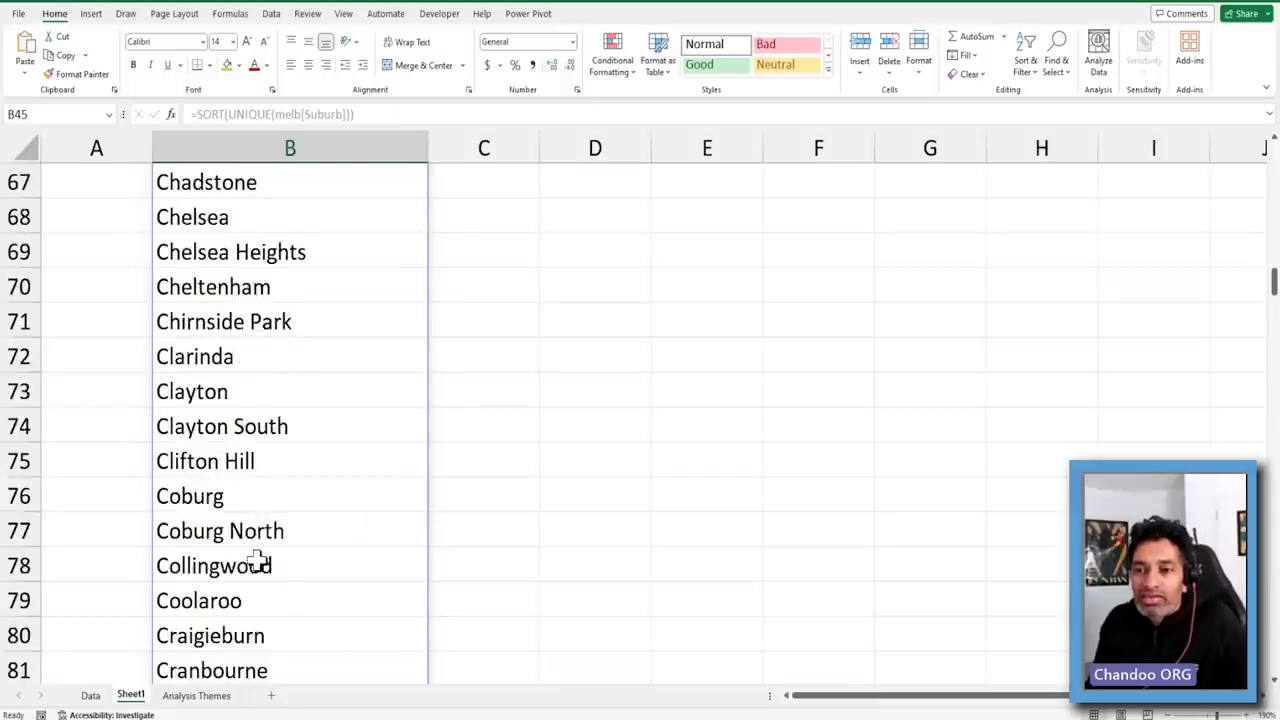
scroll(257, 563, "down", 10)
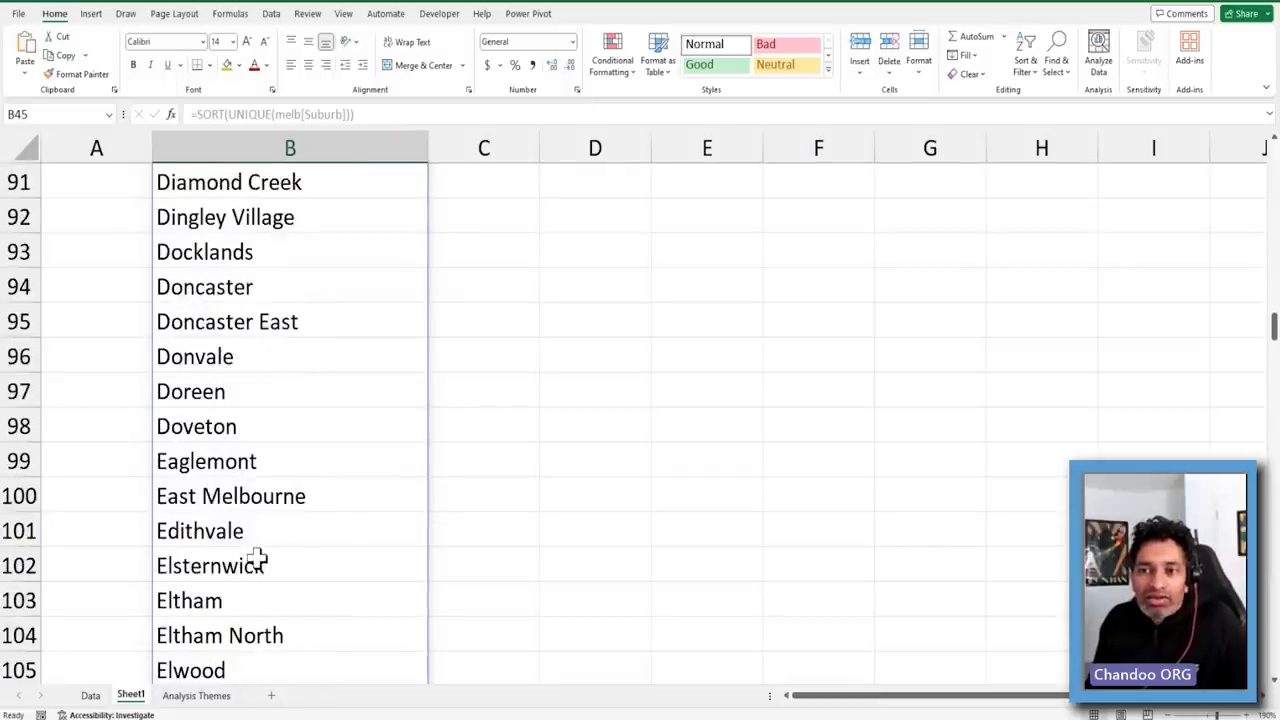
scroll(257, 560, "down", 12)
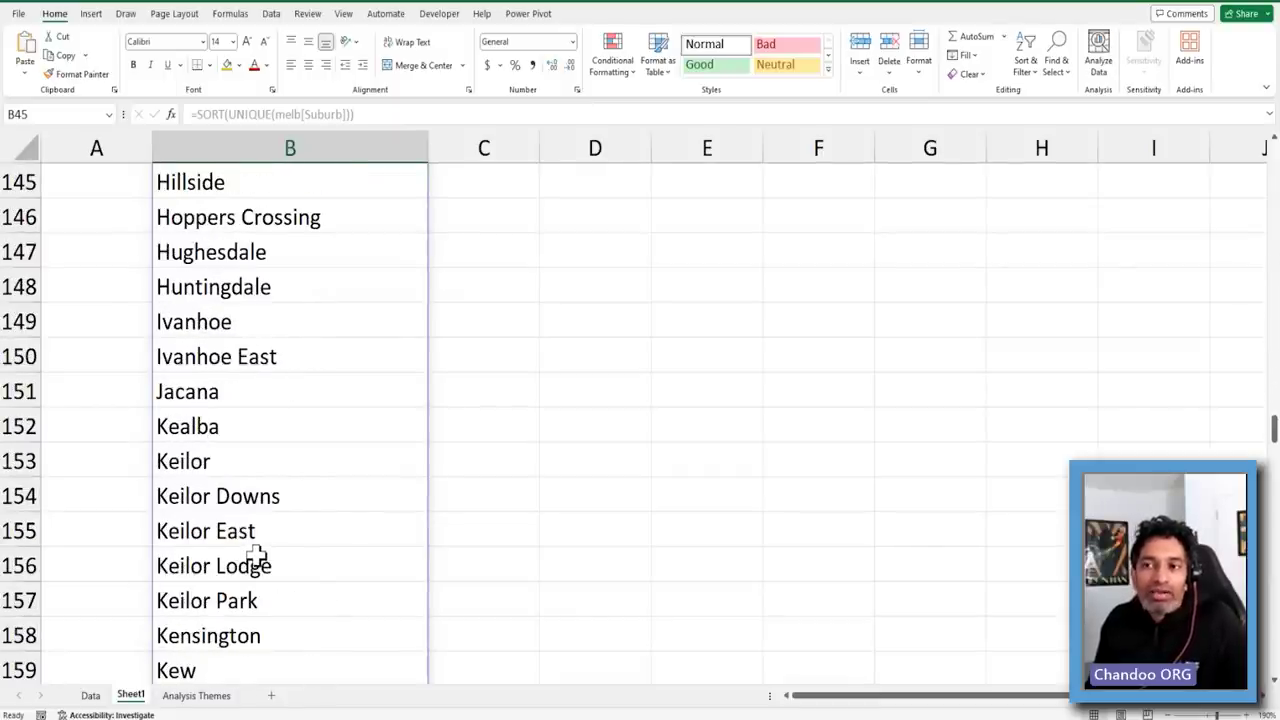
scroll(257, 557, "down", 4)
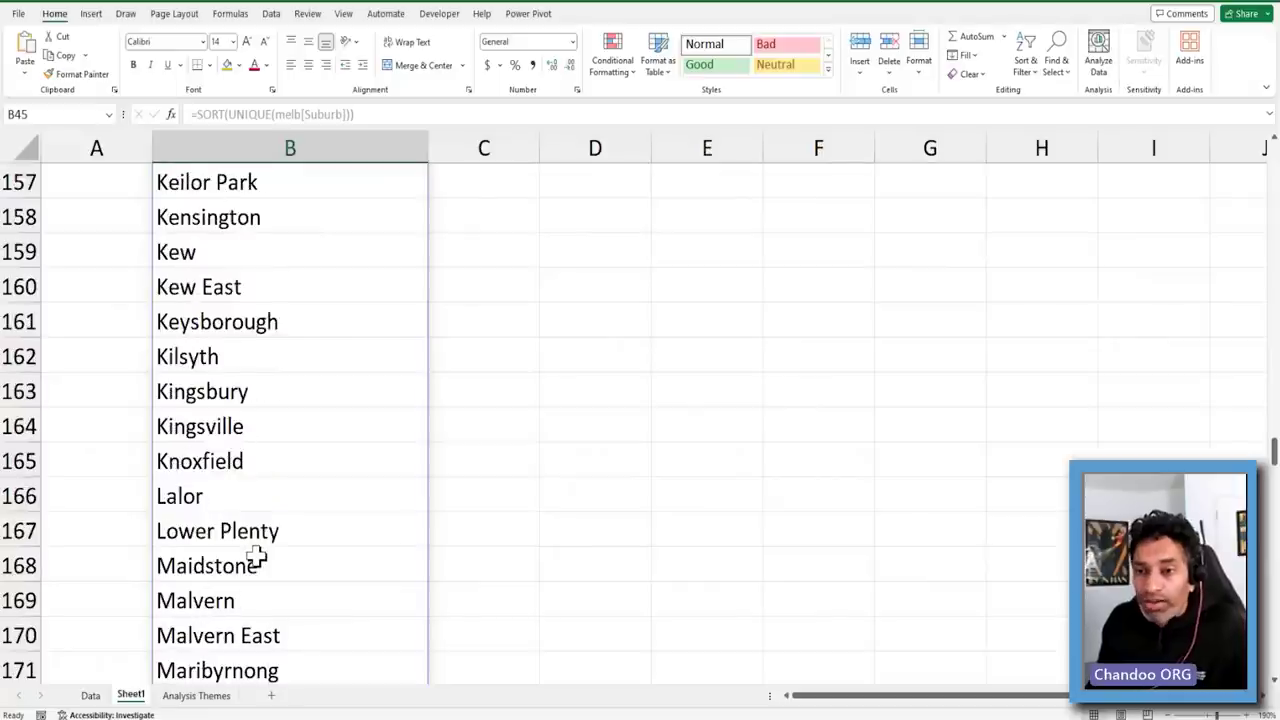
scroll(257, 555, "up", 13)
scroll(257, 557, "up", 20)
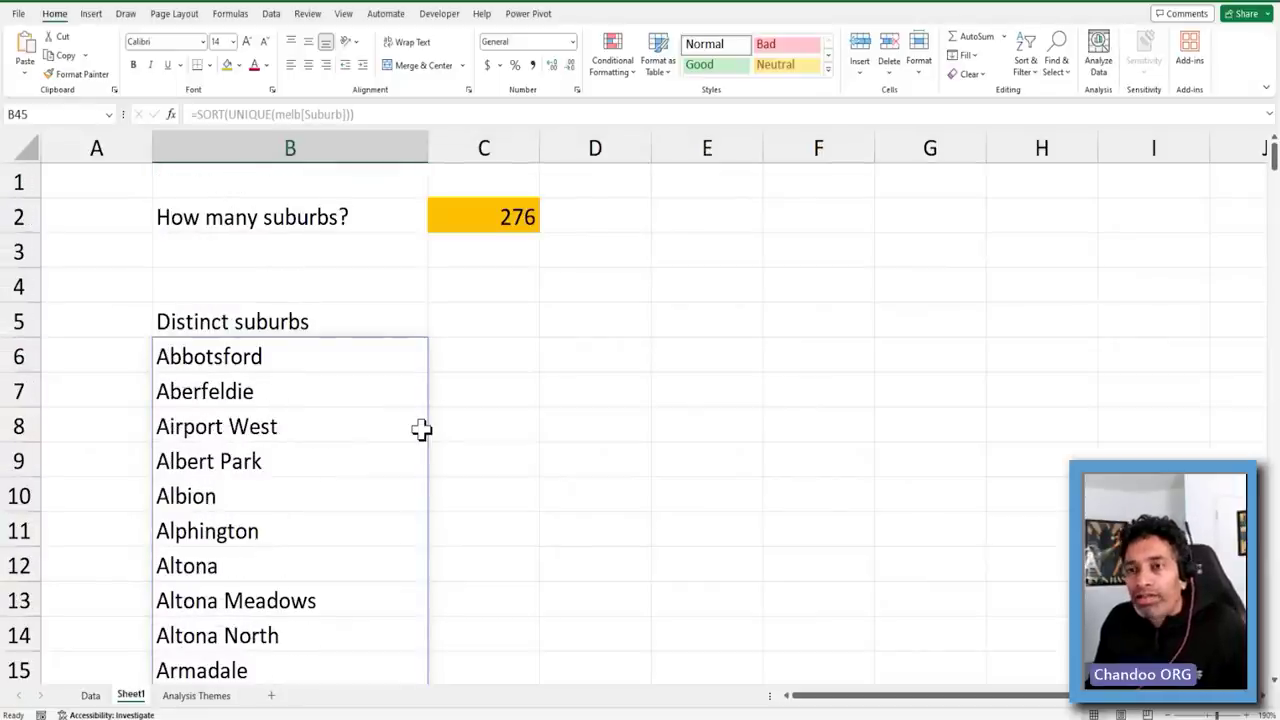
left_click(484, 217)
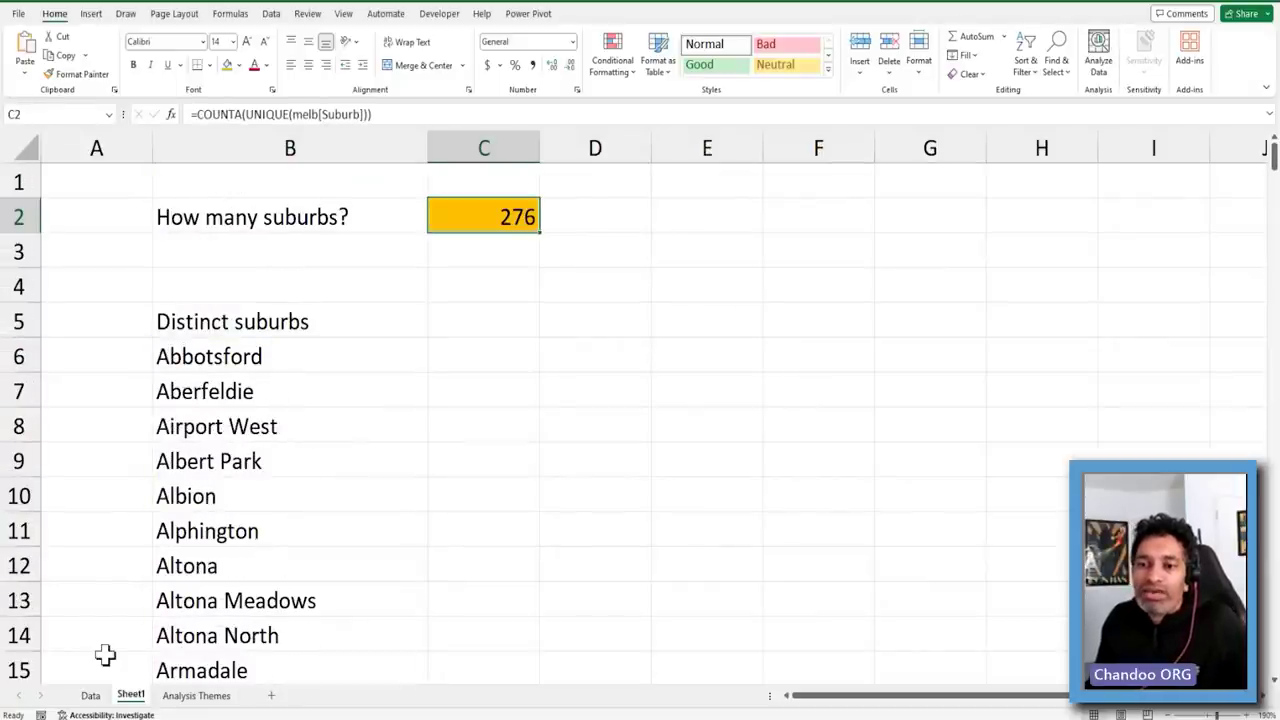
On the Data sheet, select the table's Price column for inspection, and enter the label "Price ranges?" in cell B6
left_click(89, 697)
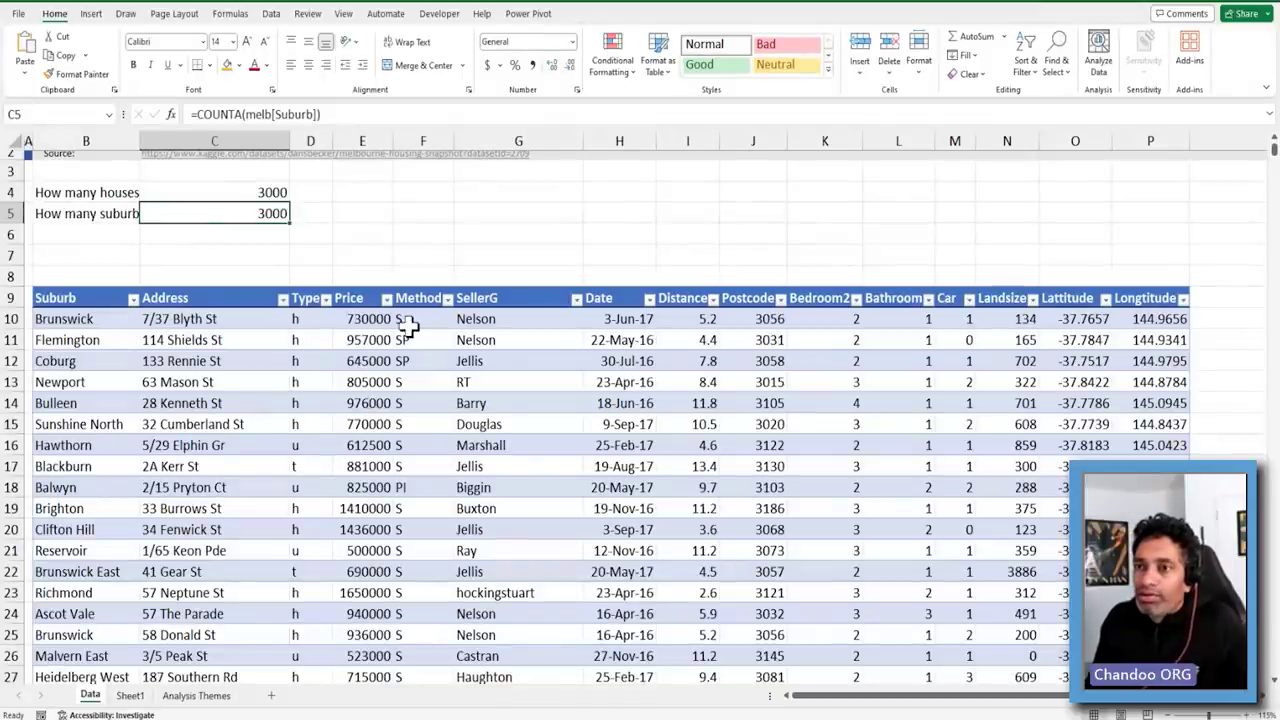
left_click(368, 298)
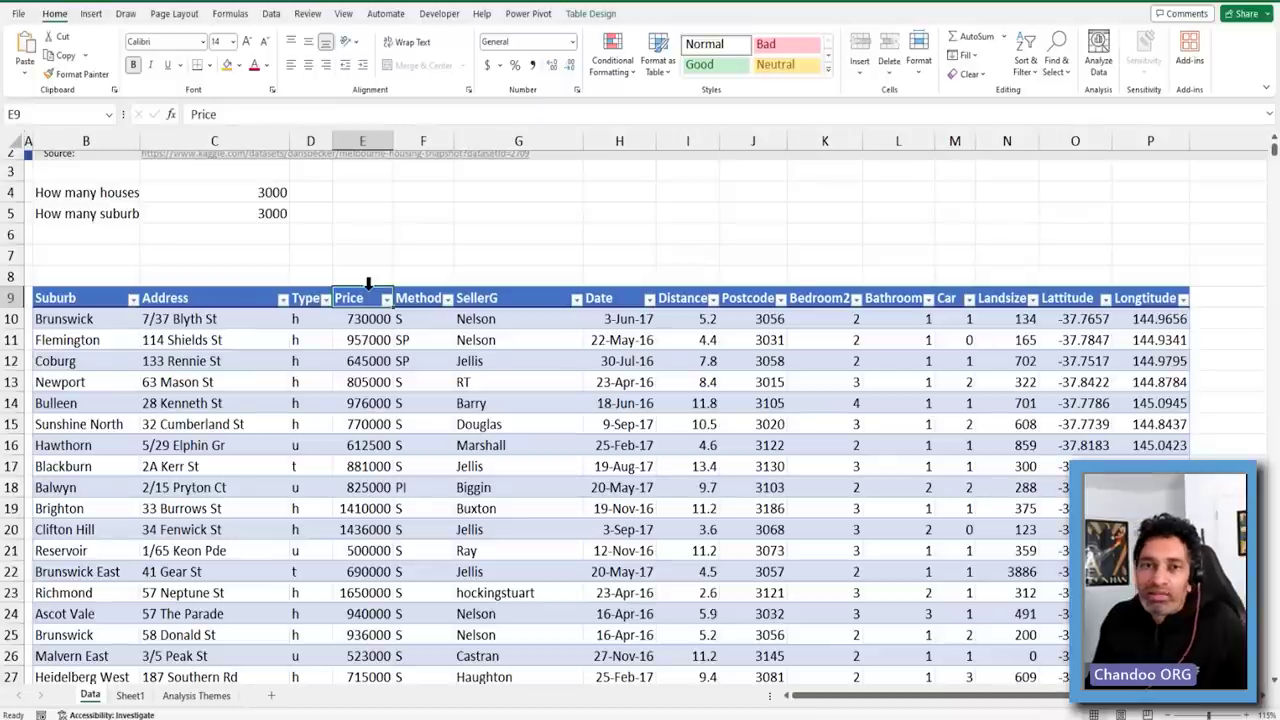
left_click(368, 284)
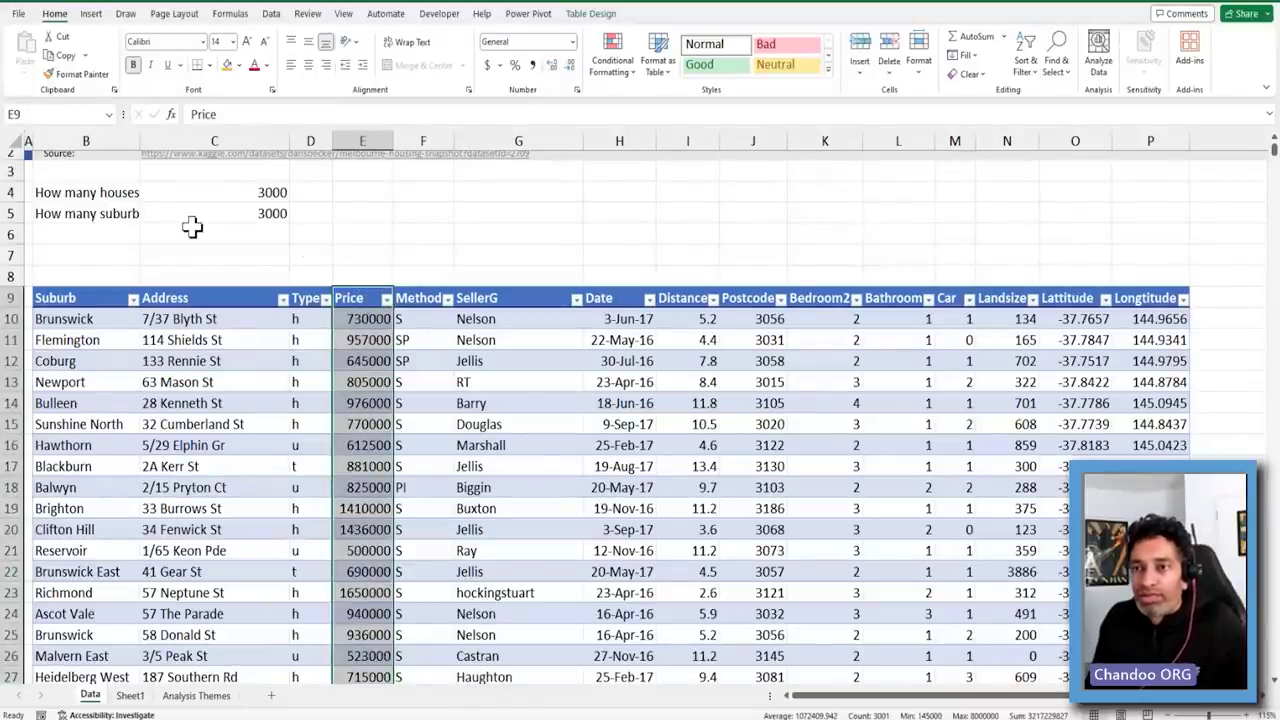
left_click(90, 234)
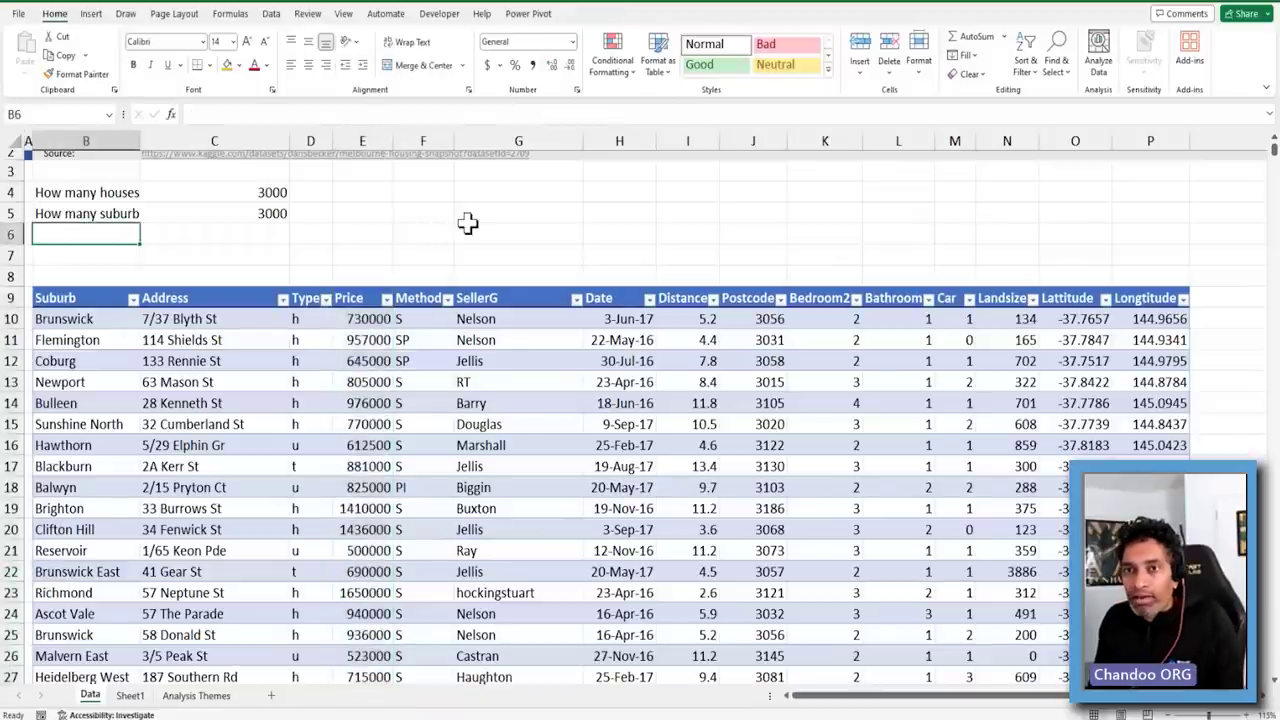
type("PO")
key("BackSpace")
type("rice ranges?")
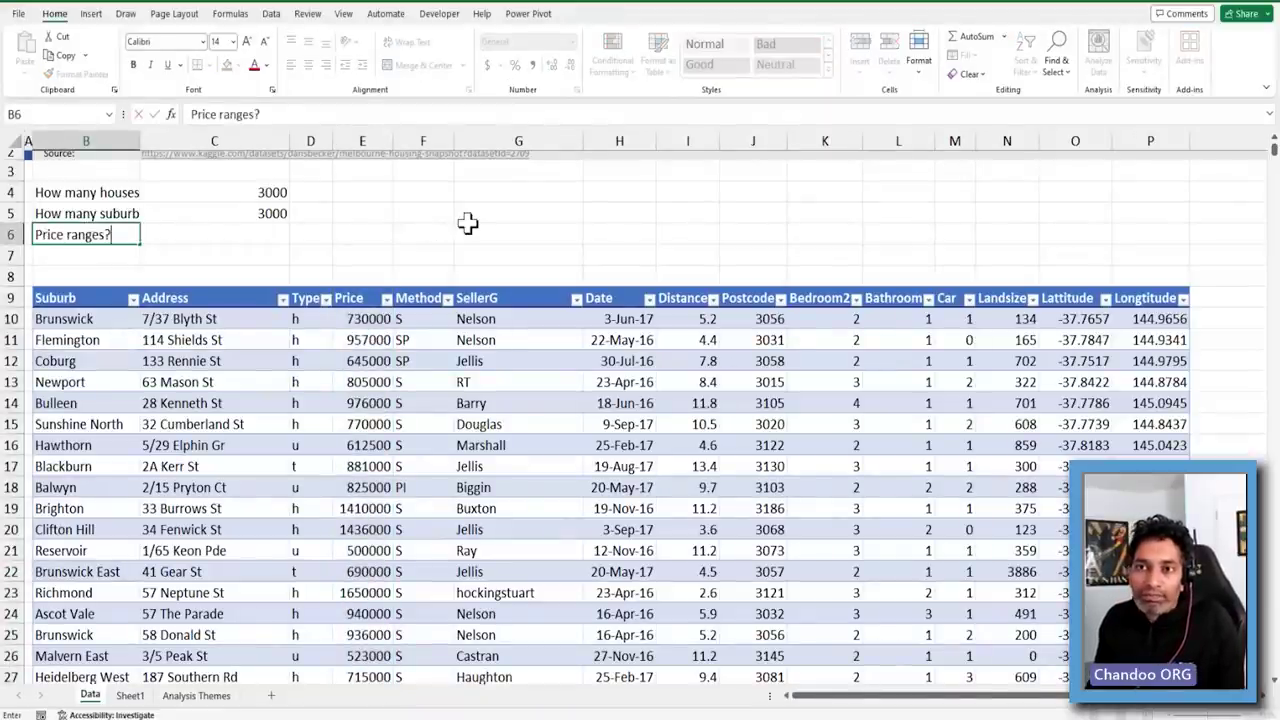
key("Return")
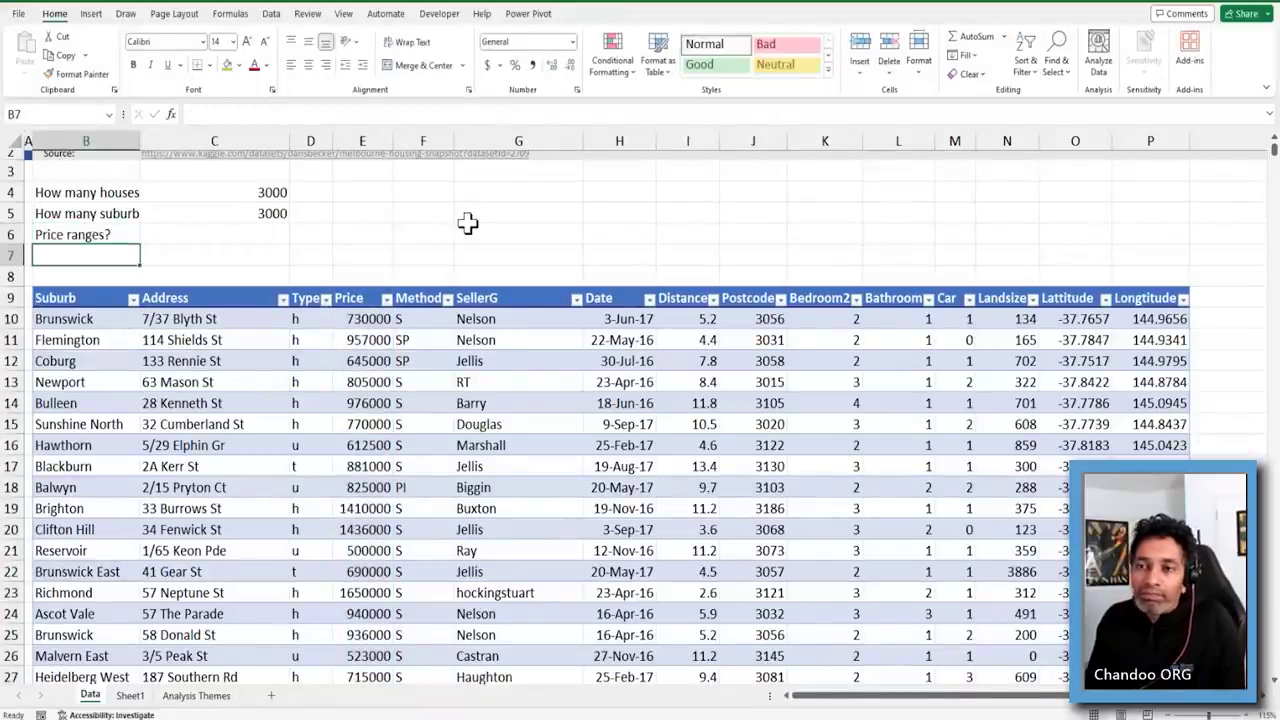
Check the lowest and highest values in the Price column's filter list, leaving the table unfiltered
left_click(400, 305)
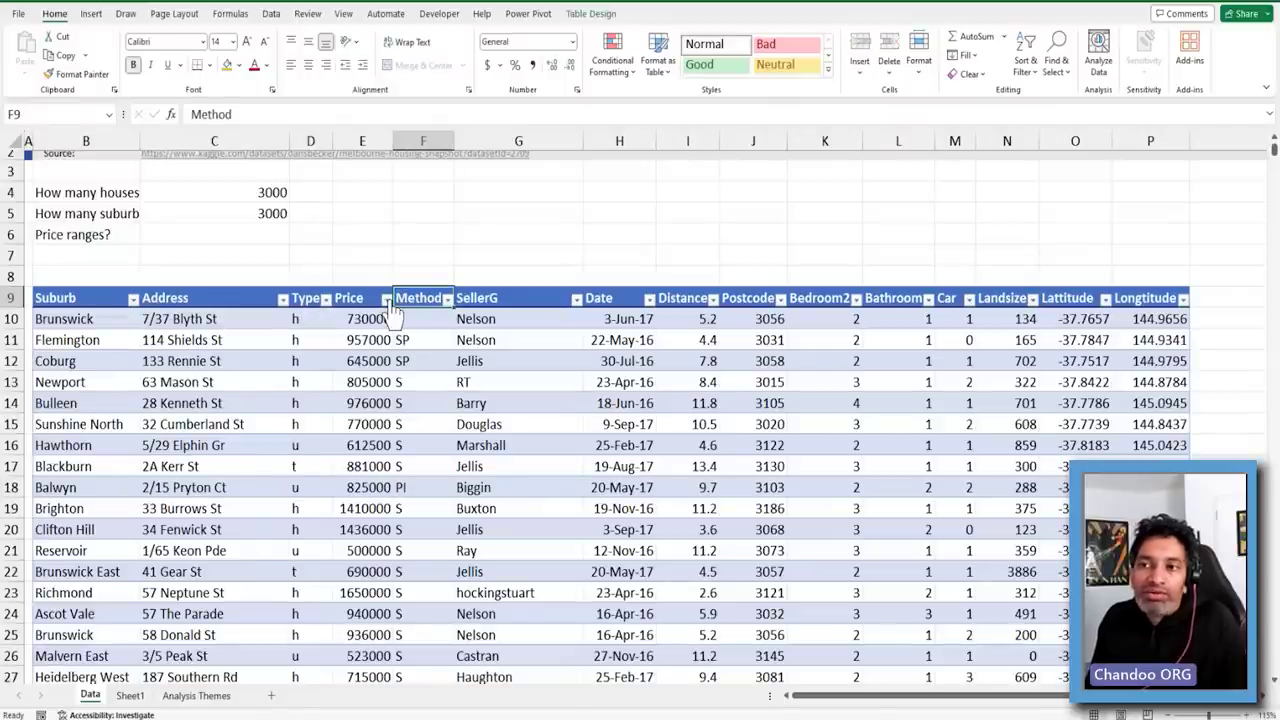
left_click(388, 299)
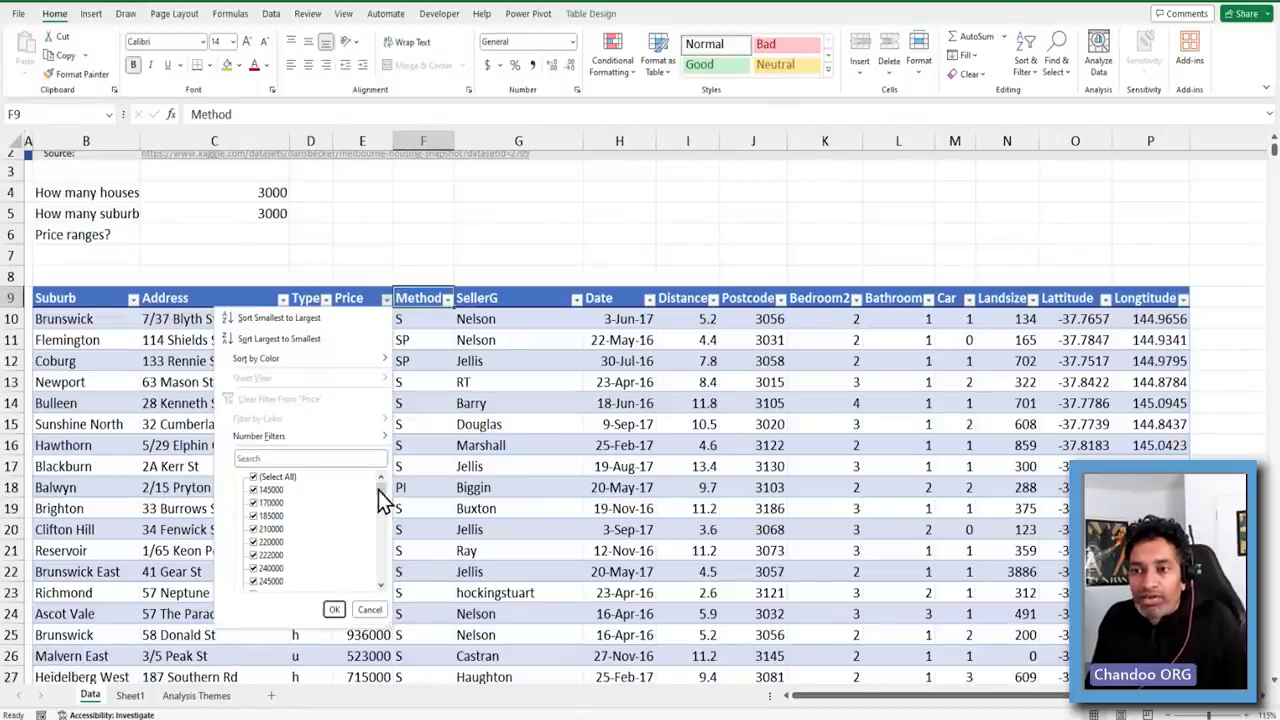
left_click_drag(381, 490, 378, 608)
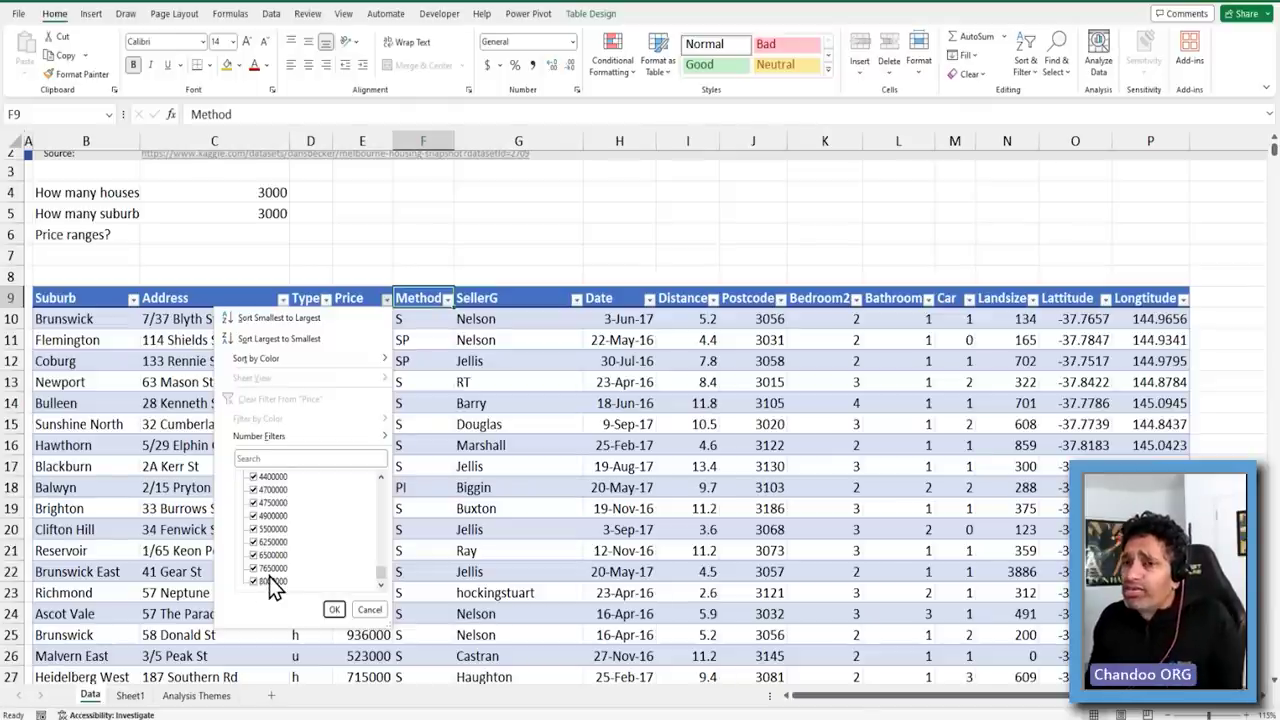
left_click(412, 240)
left_click(412, 240)
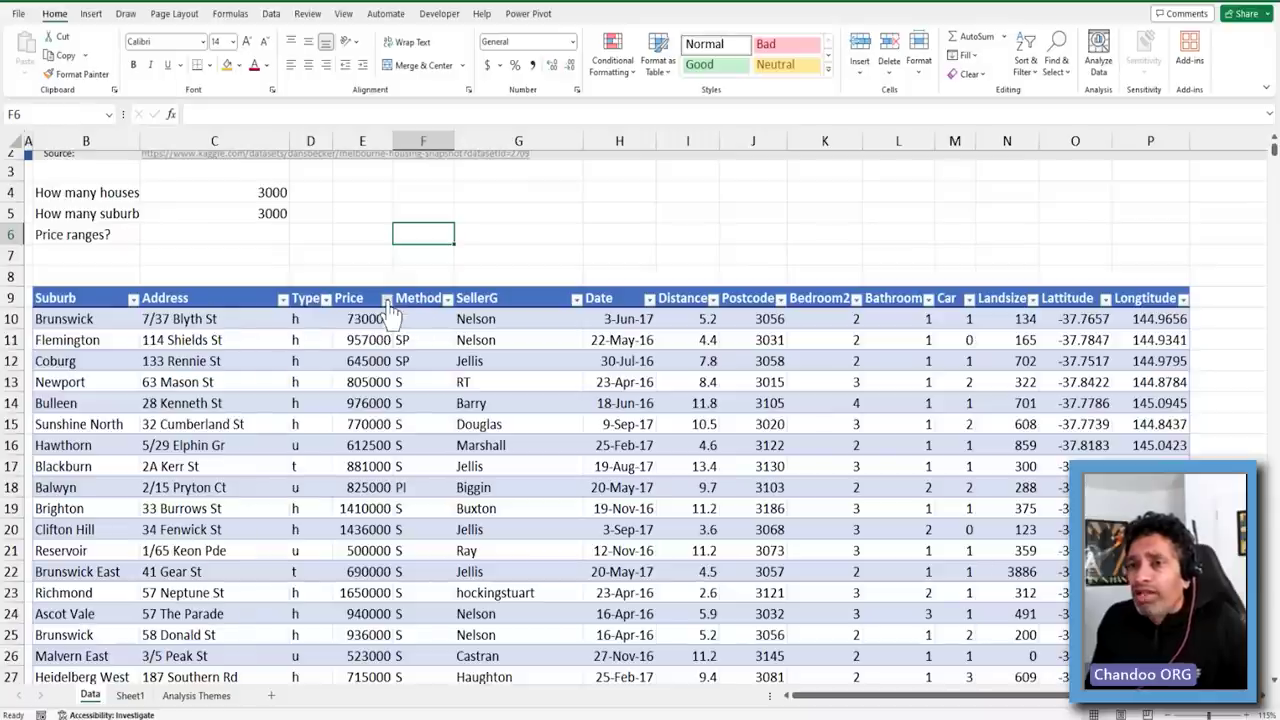
Select all data in the table's Price column to inspect its summary statistics and glance down the unformatted prices
left_click(365, 290)
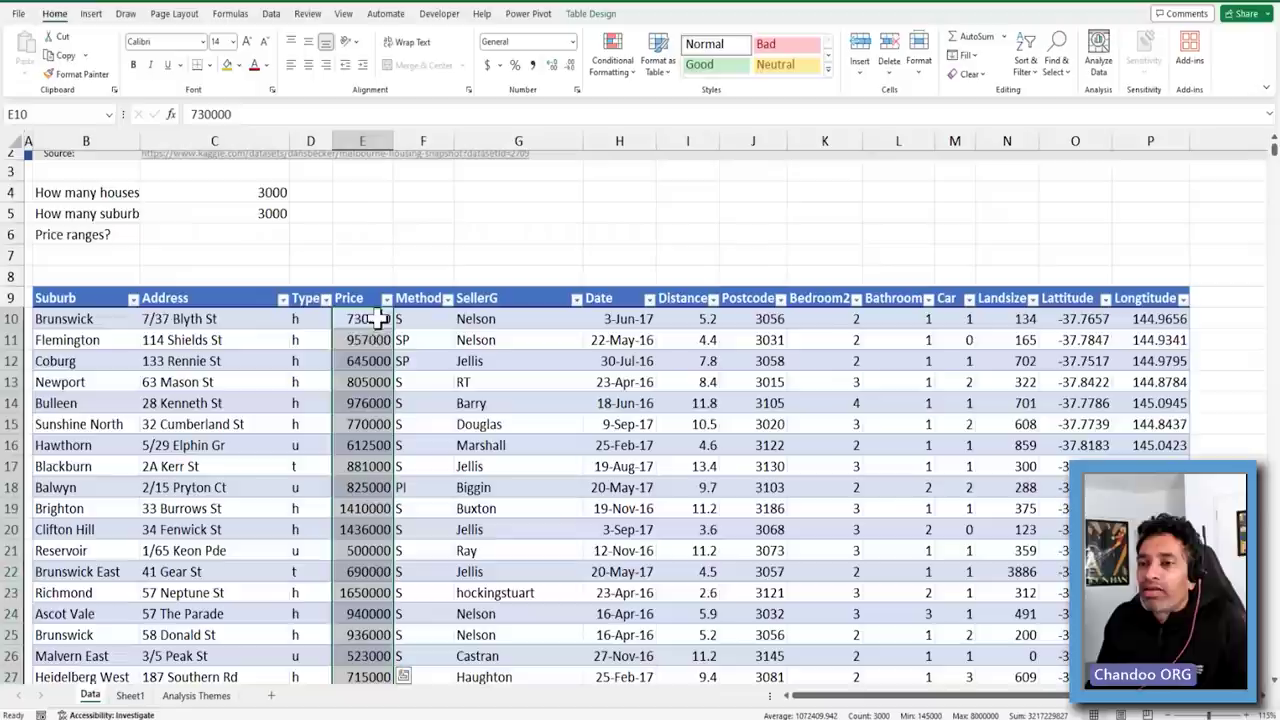
scroll(370, 443, "down", 7)
scroll(370, 443, "up", 8)
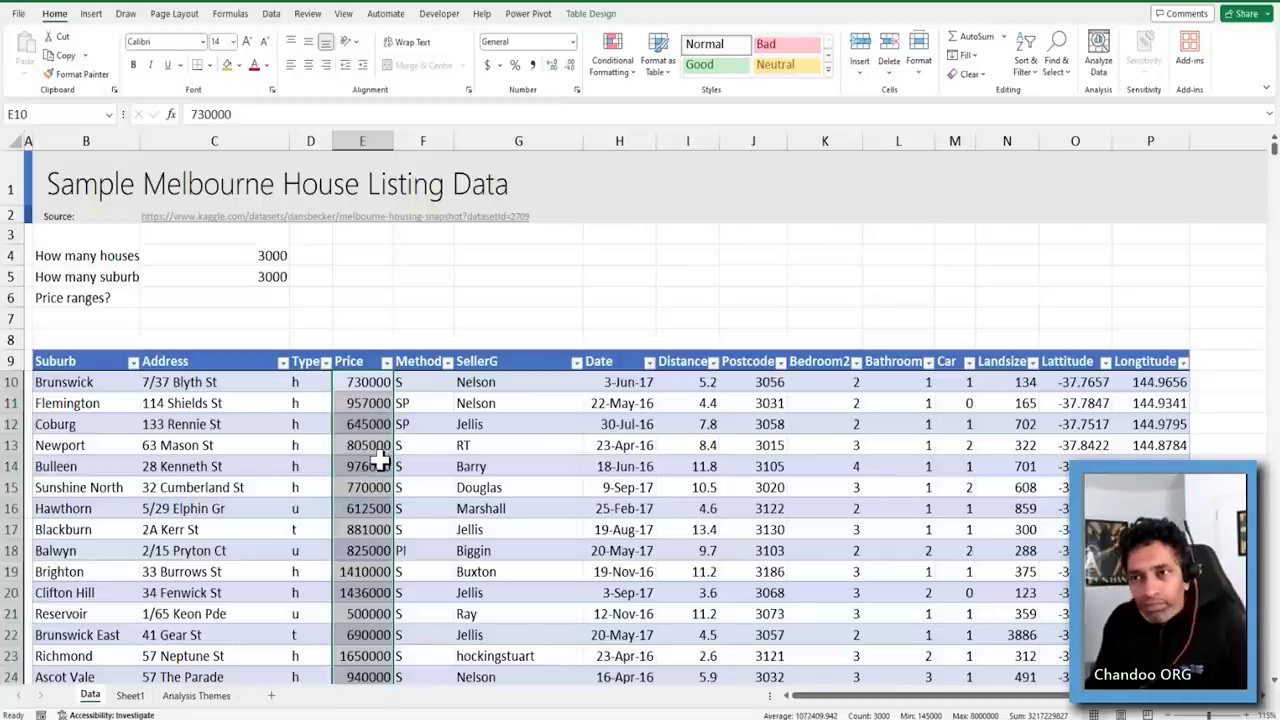
left_click(364, 320)
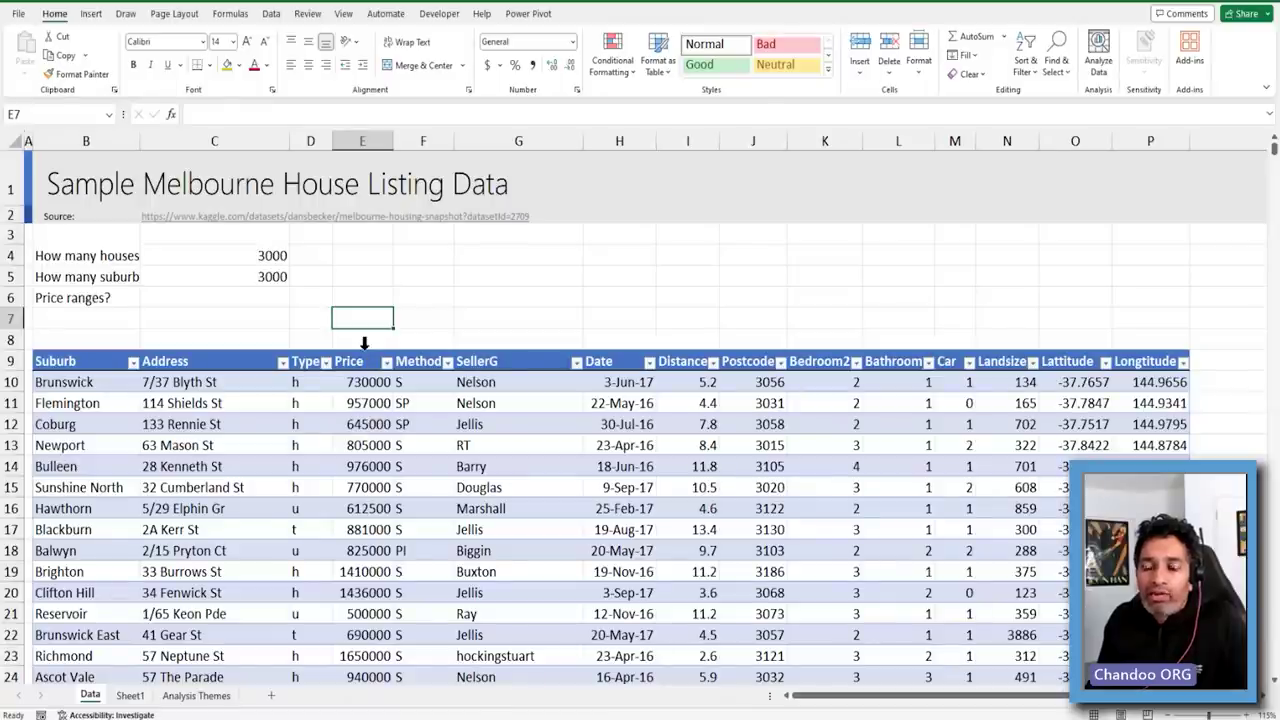
Format the table's Price column as currency with a dollar sign and no decimal places
left_click(367, 346)
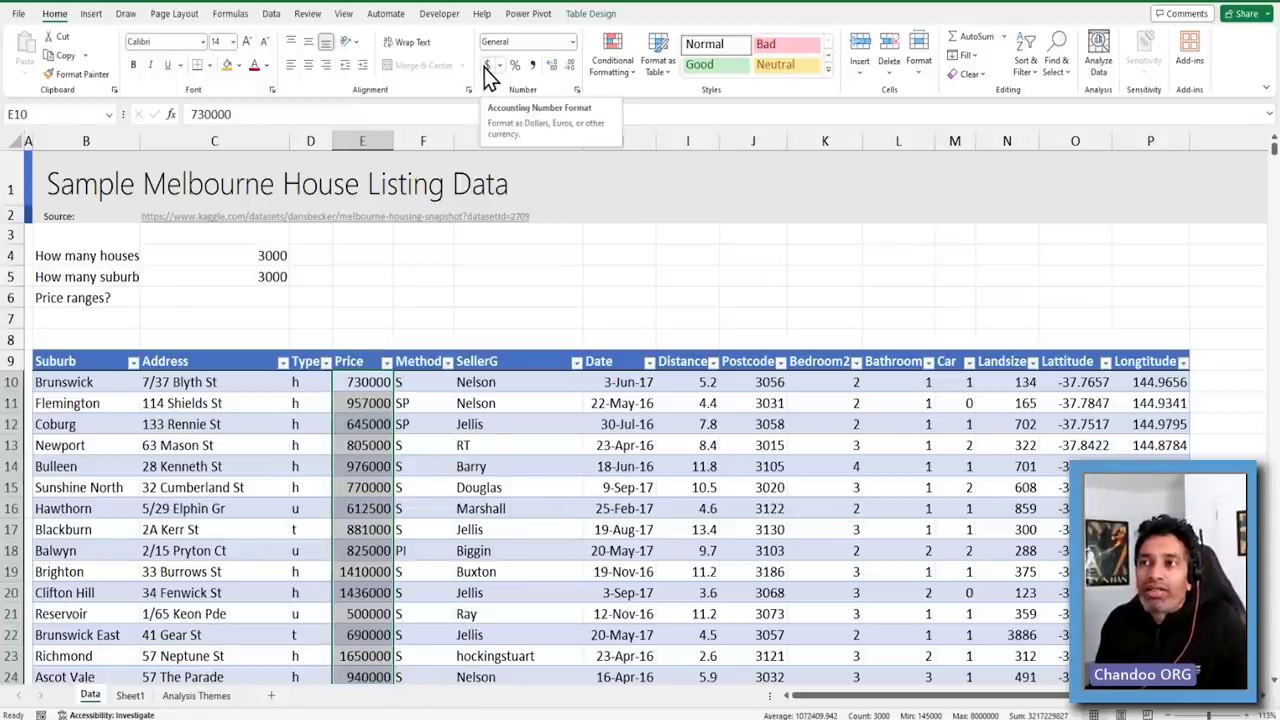
left_click(572, 43)
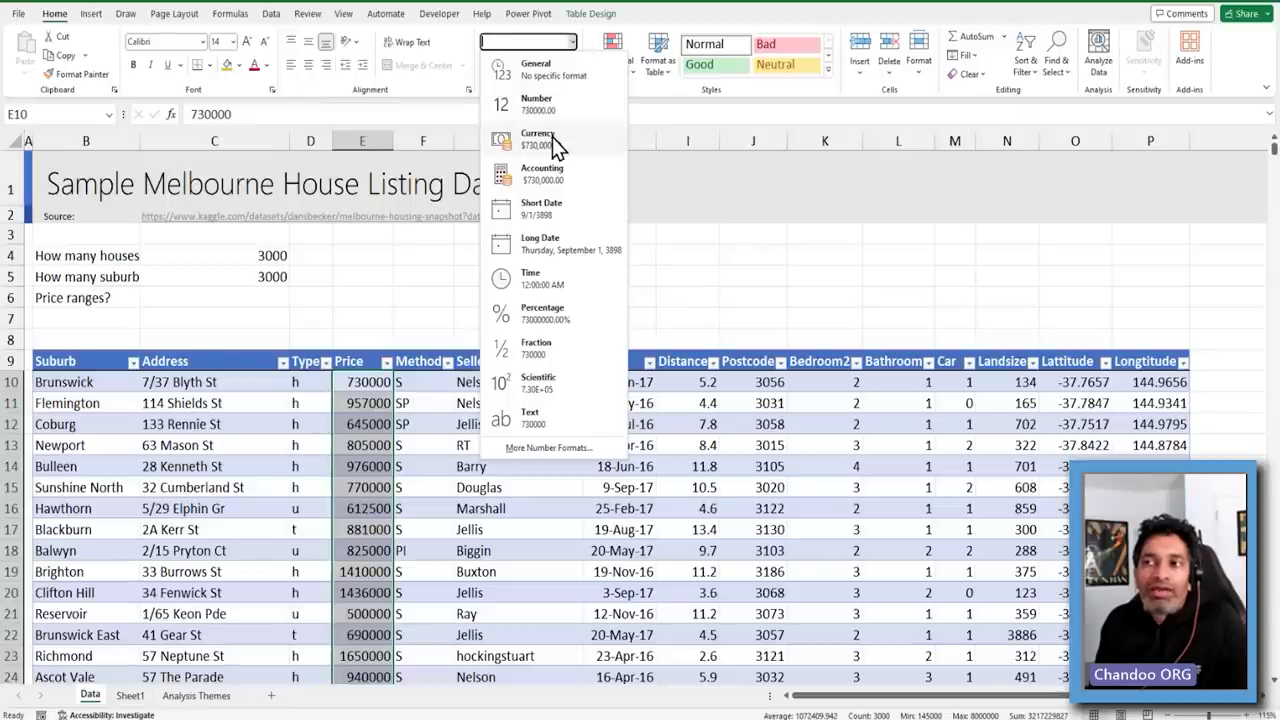
left_click(640, 12)
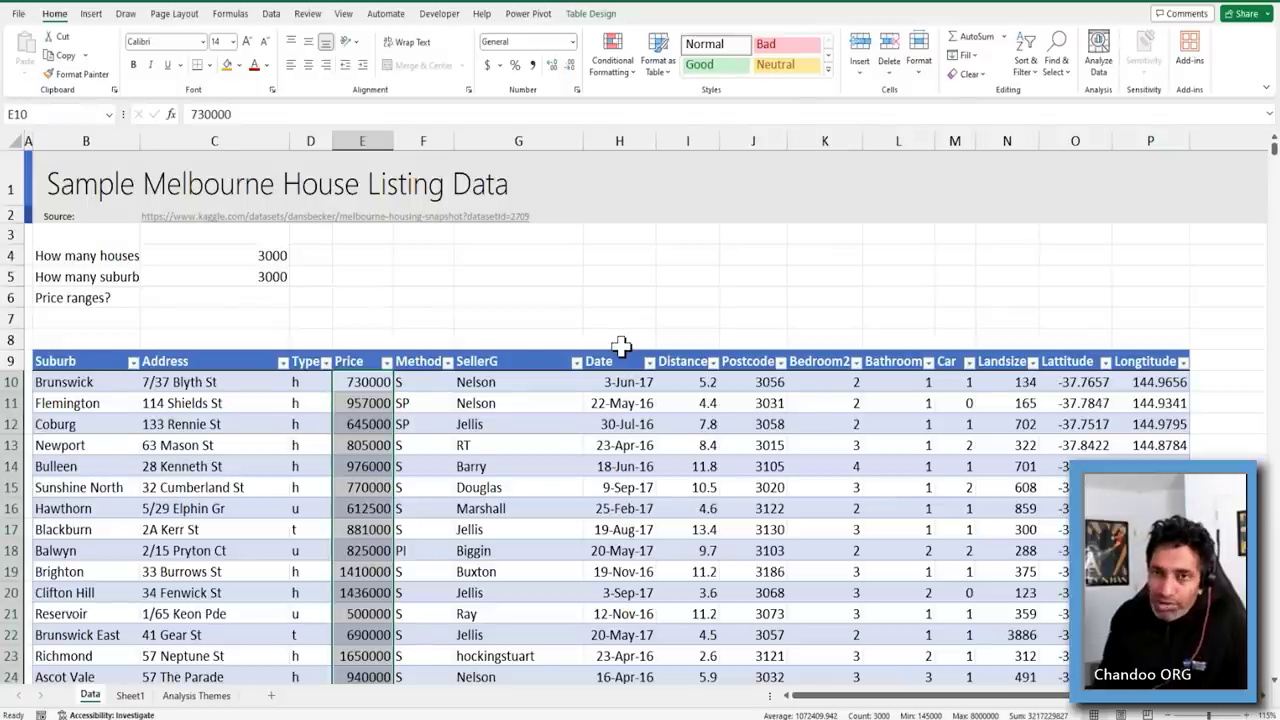
key("ctrl+shift+4")
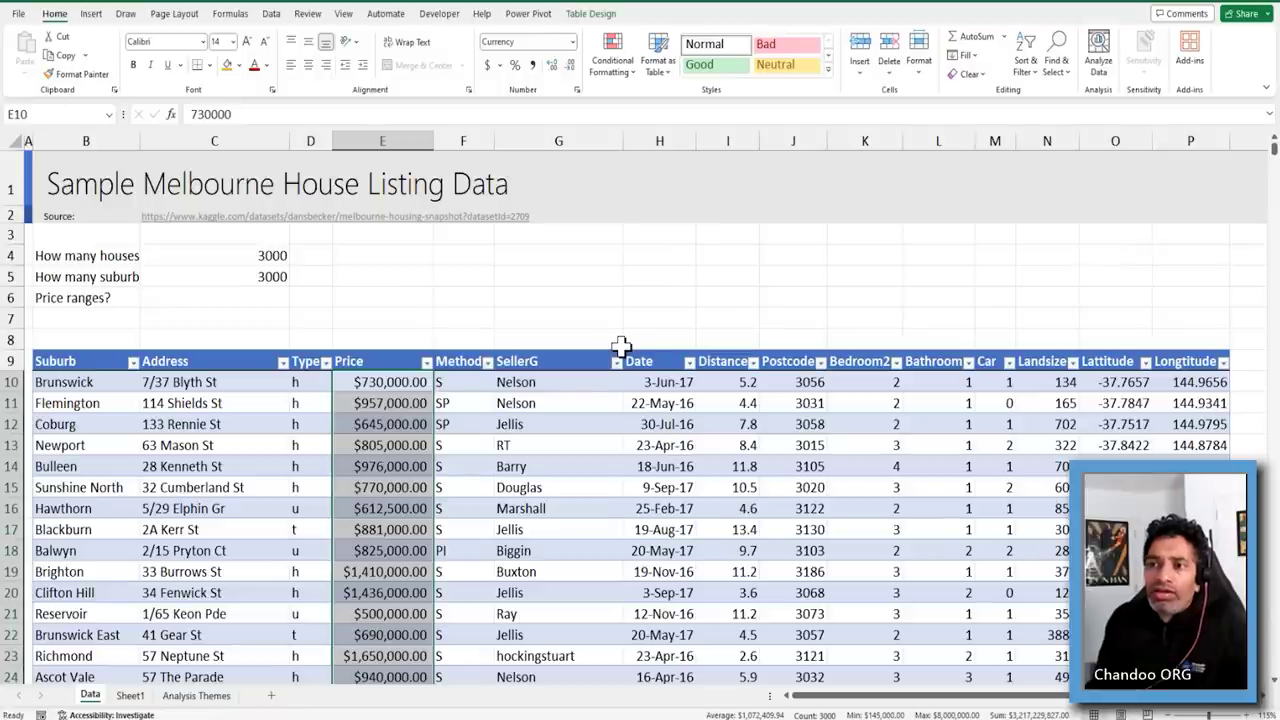
left_click(569, 65)
left_click(569, 65)
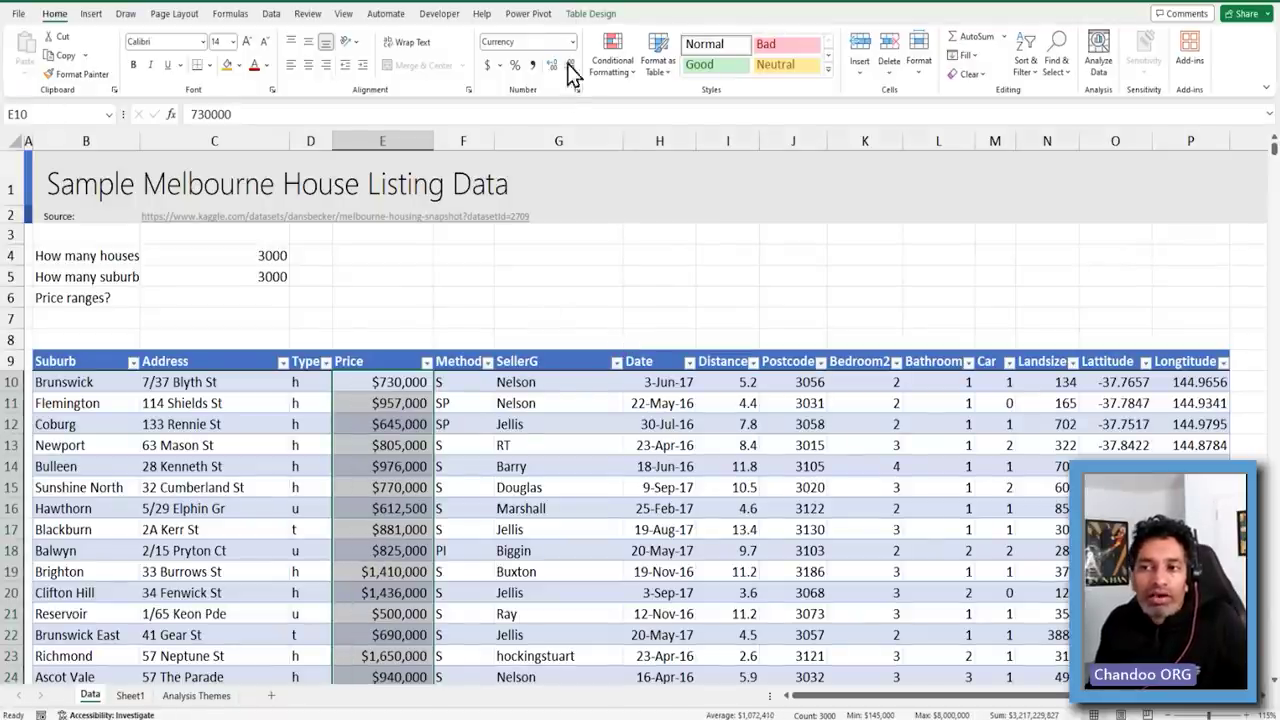
Examine the currency-formatted prices by sampling cells down the Price column, and check the values in its filter list
scroll(440, 482, "down", 20)
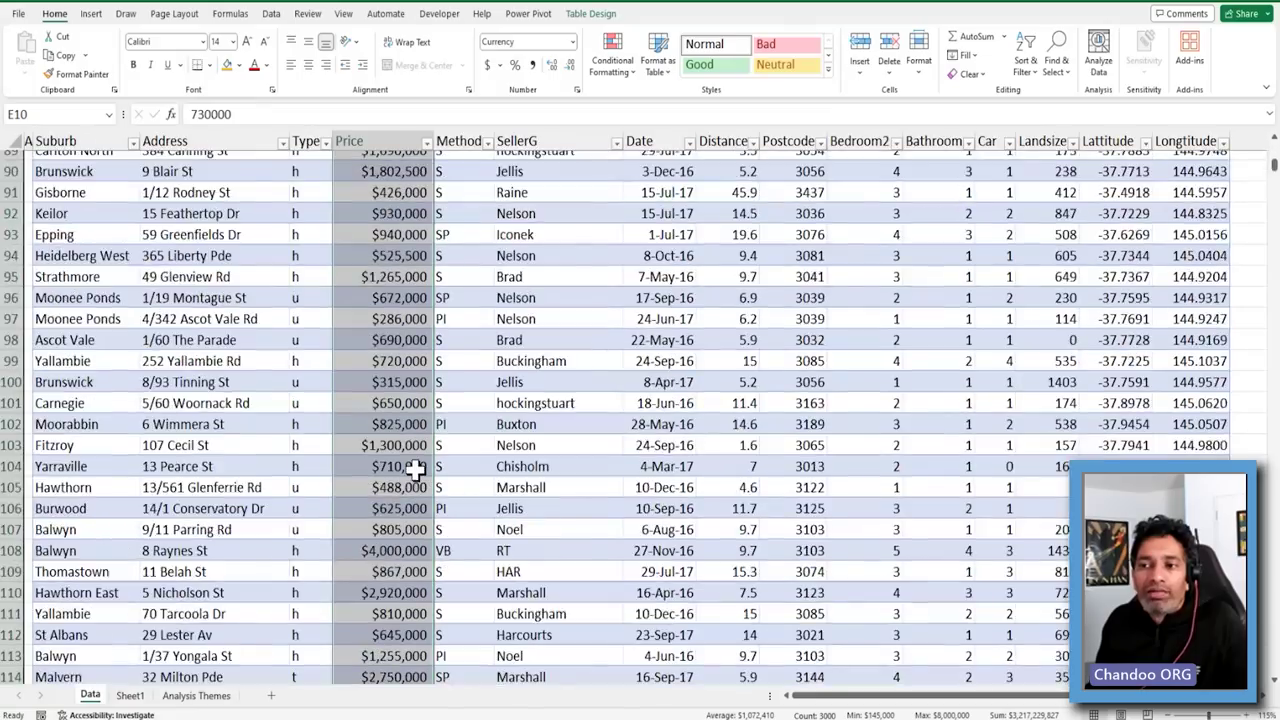
scroll(410, 466, "up", 20)
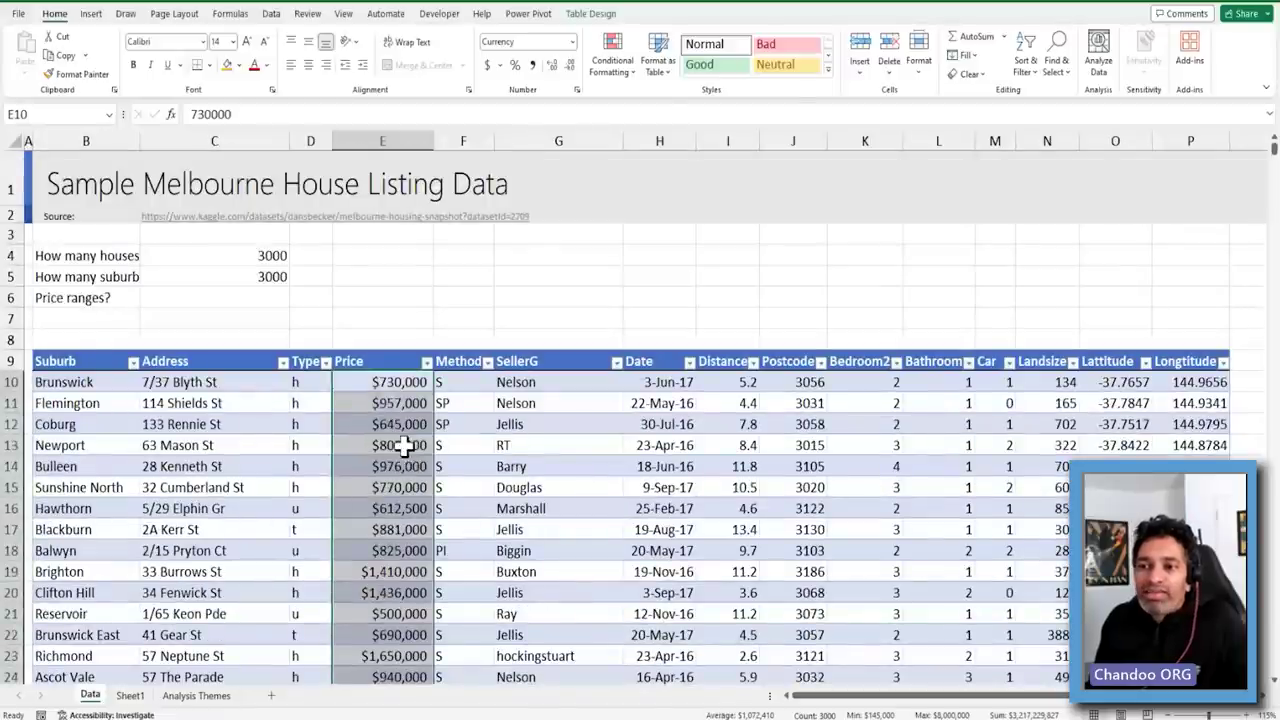
left_click(378, 382)
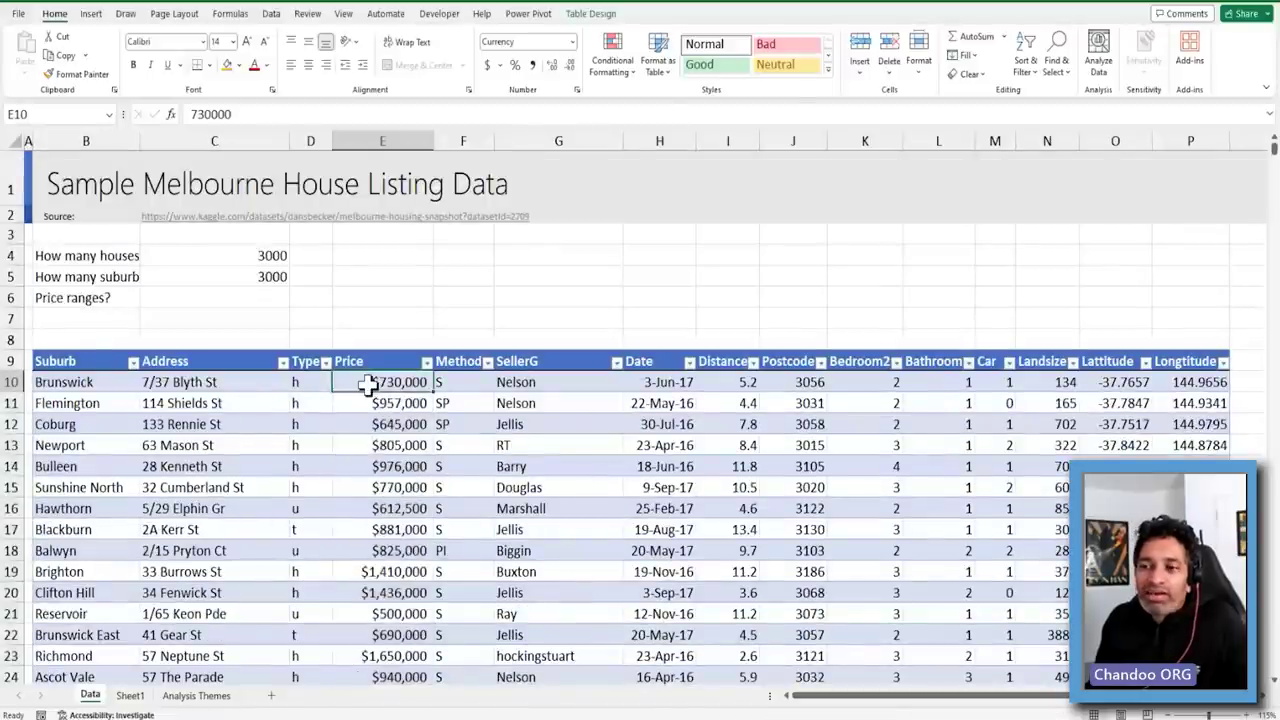
left_click(384, 575)
scroll(383, 648, "down", 4)
left_click(384, 556)
left_click(386, 609)
scroll(386, 609, "down", 3)
scroll(415, 630, "down", 10)
left_click(400, 530)
scroll(412, 610, "down", 6)
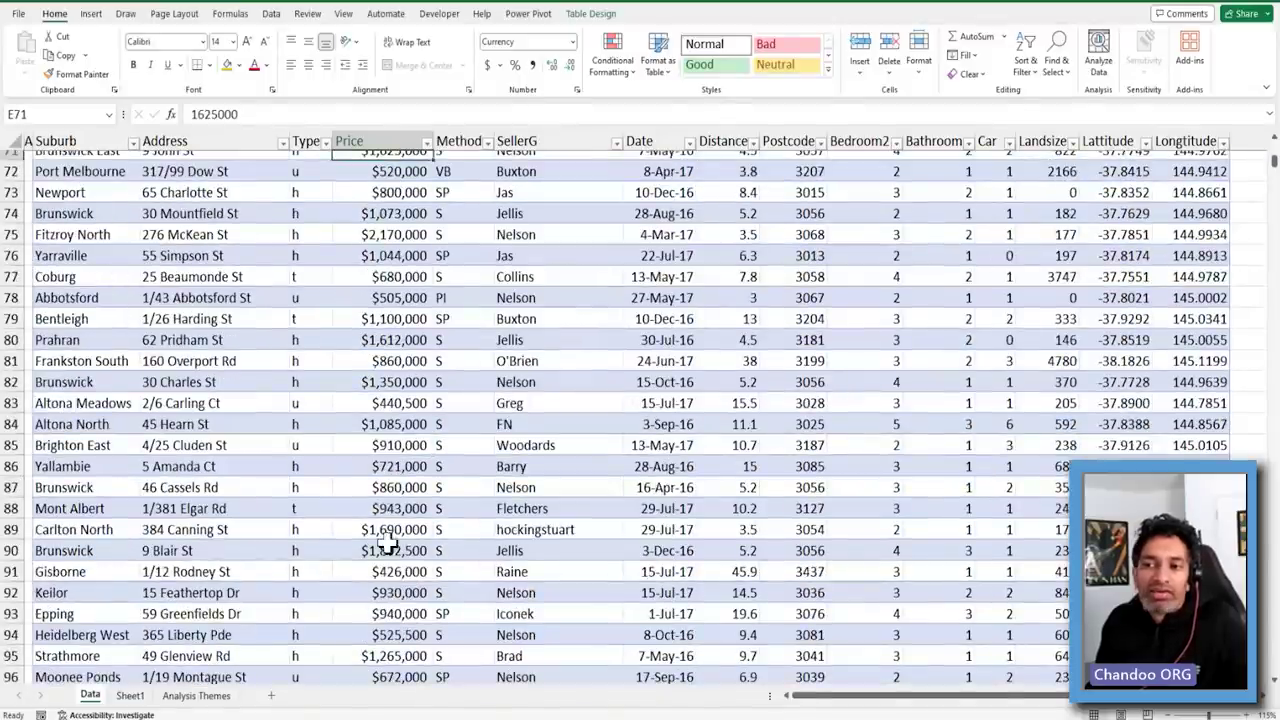
left_click(398, 596)
scroll(395, 650, "down", 7)
scroll(395, 630, "up", 20)
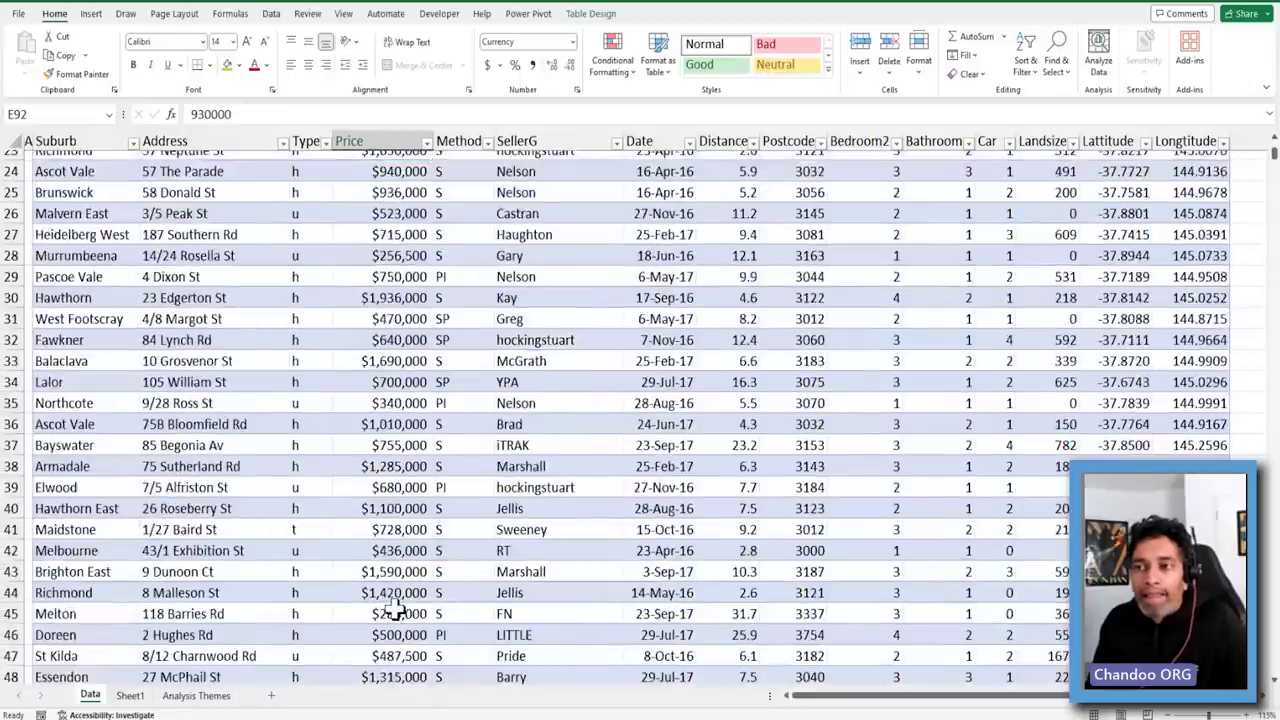
left_click(427, 361)
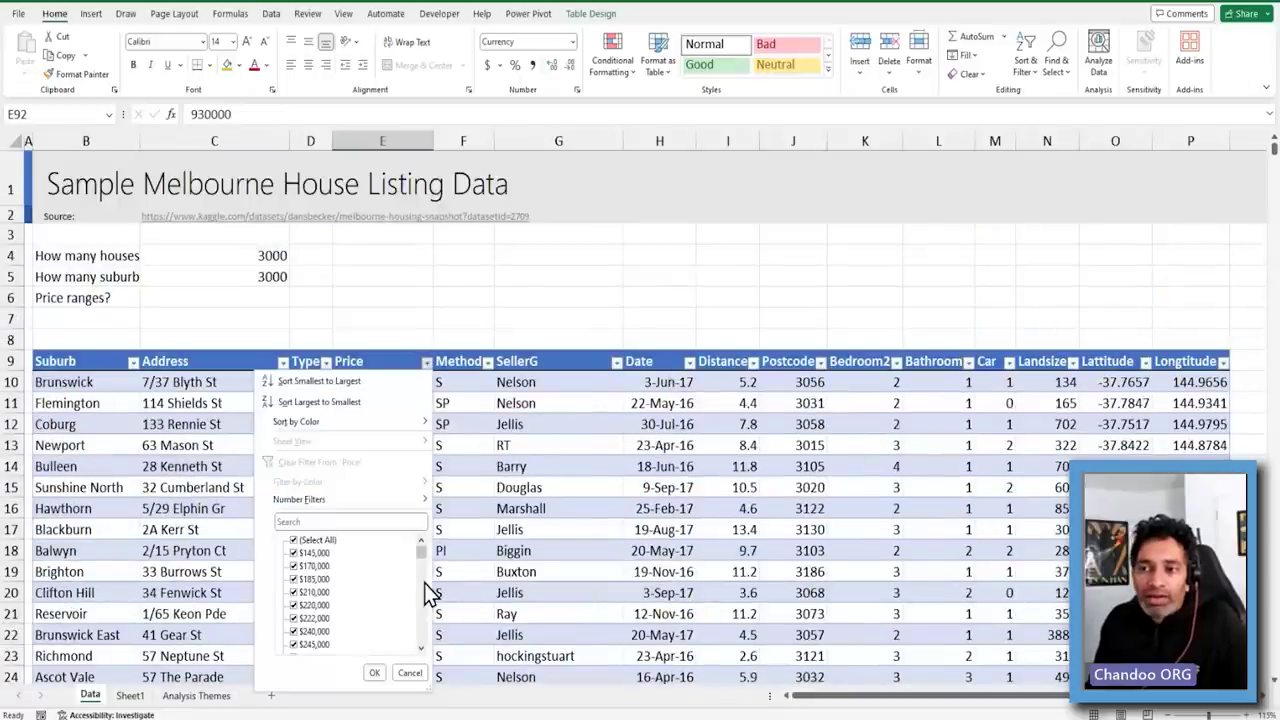
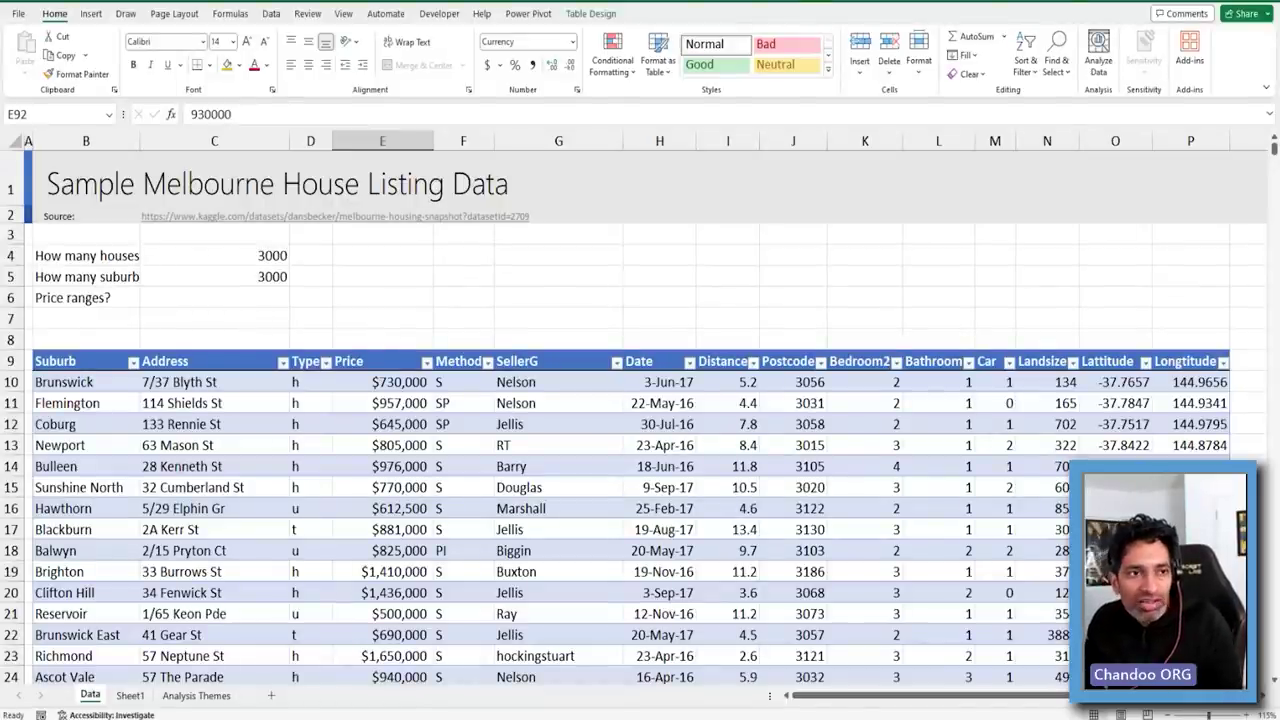
Try the White-Green color scale as conditional formatting on the table's Price column and inspect the shading
left_click(371, 350)
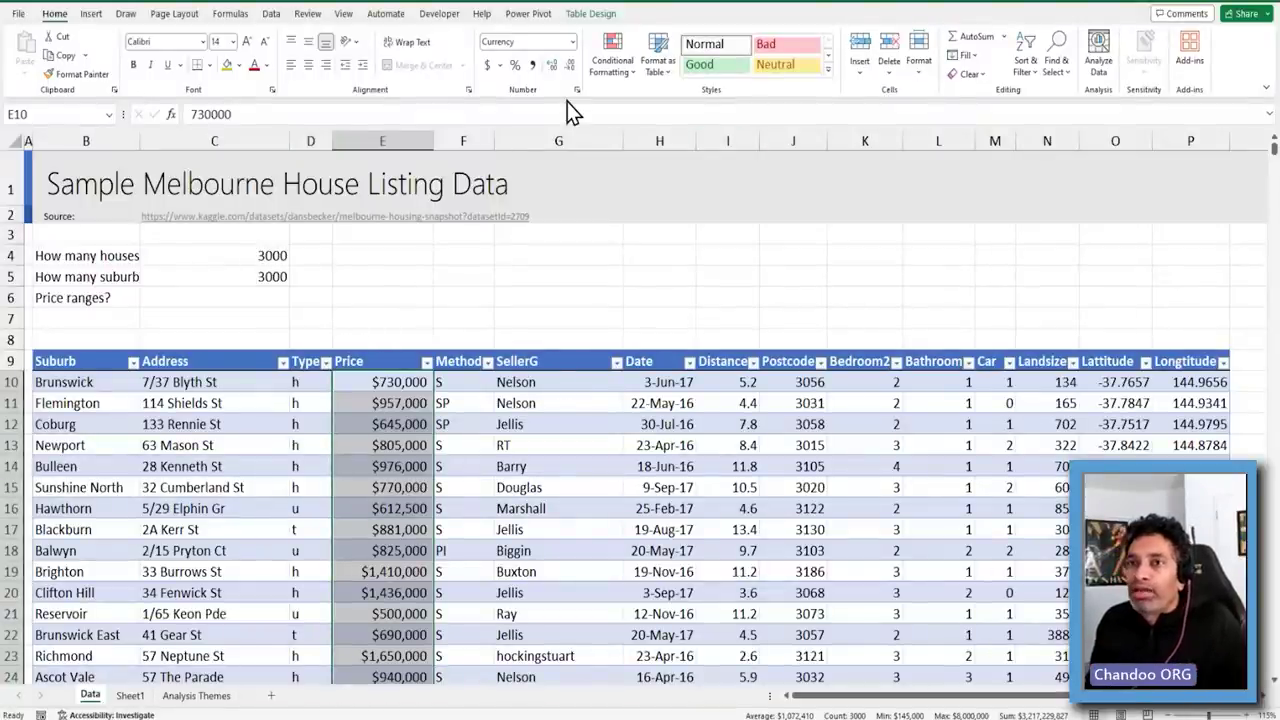
left_click(612, 58)
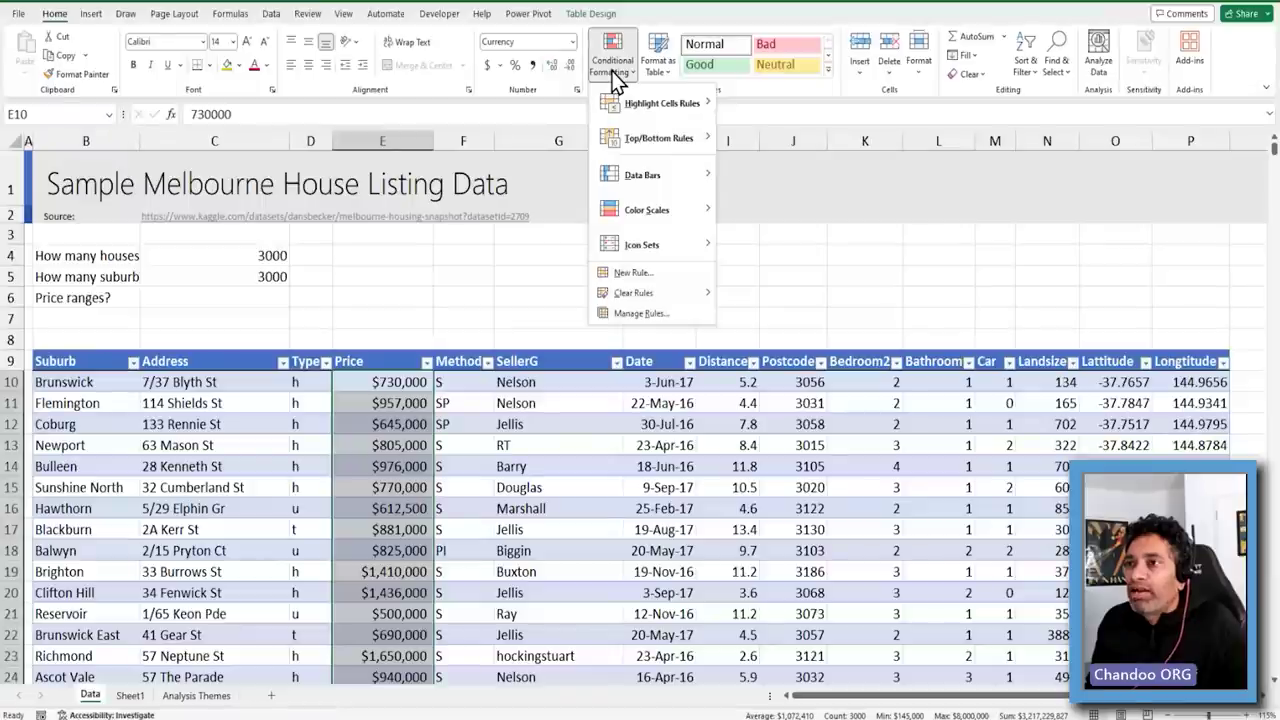
mouse_move(667, 214)
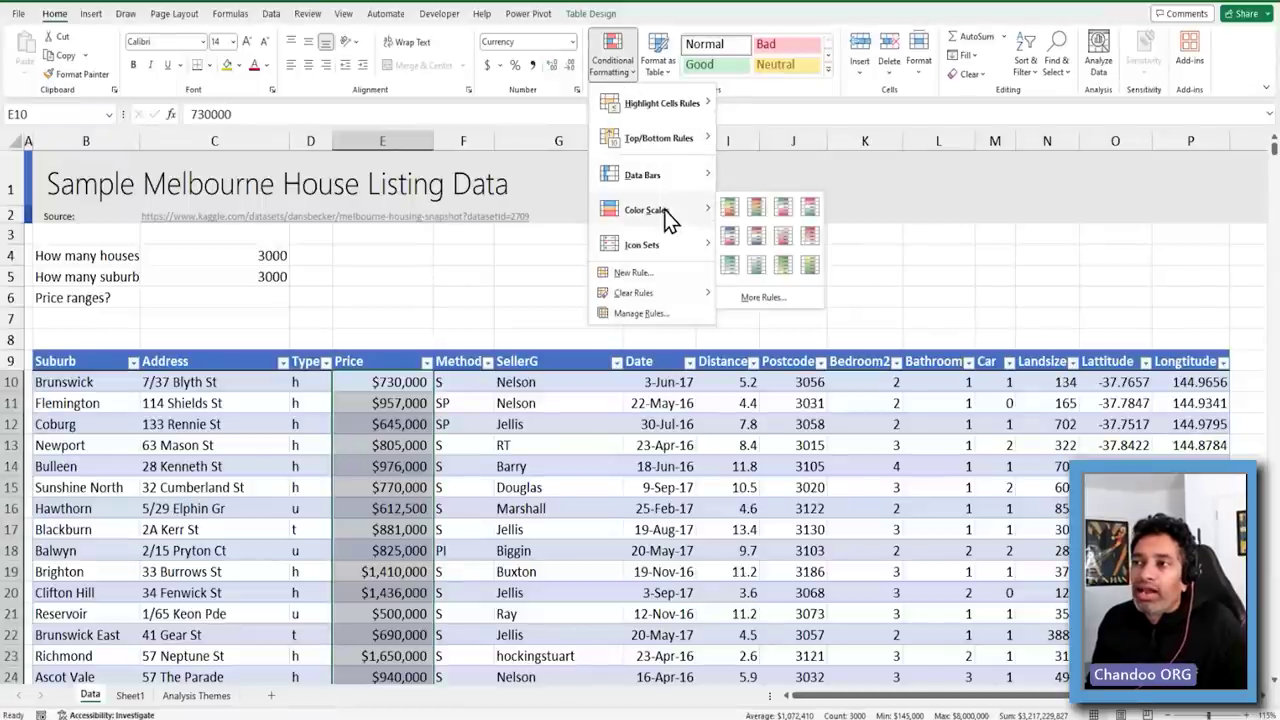
left_click(757, 268)
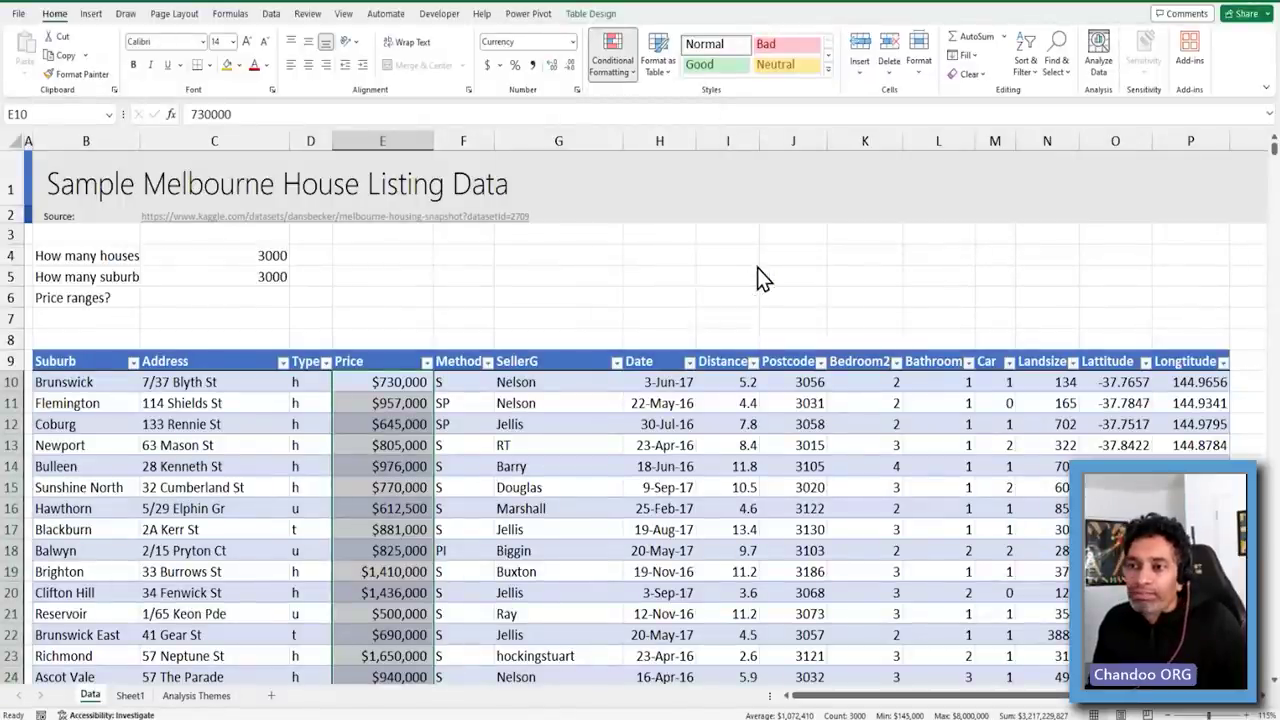
scroll(413, 418, "down", 4)
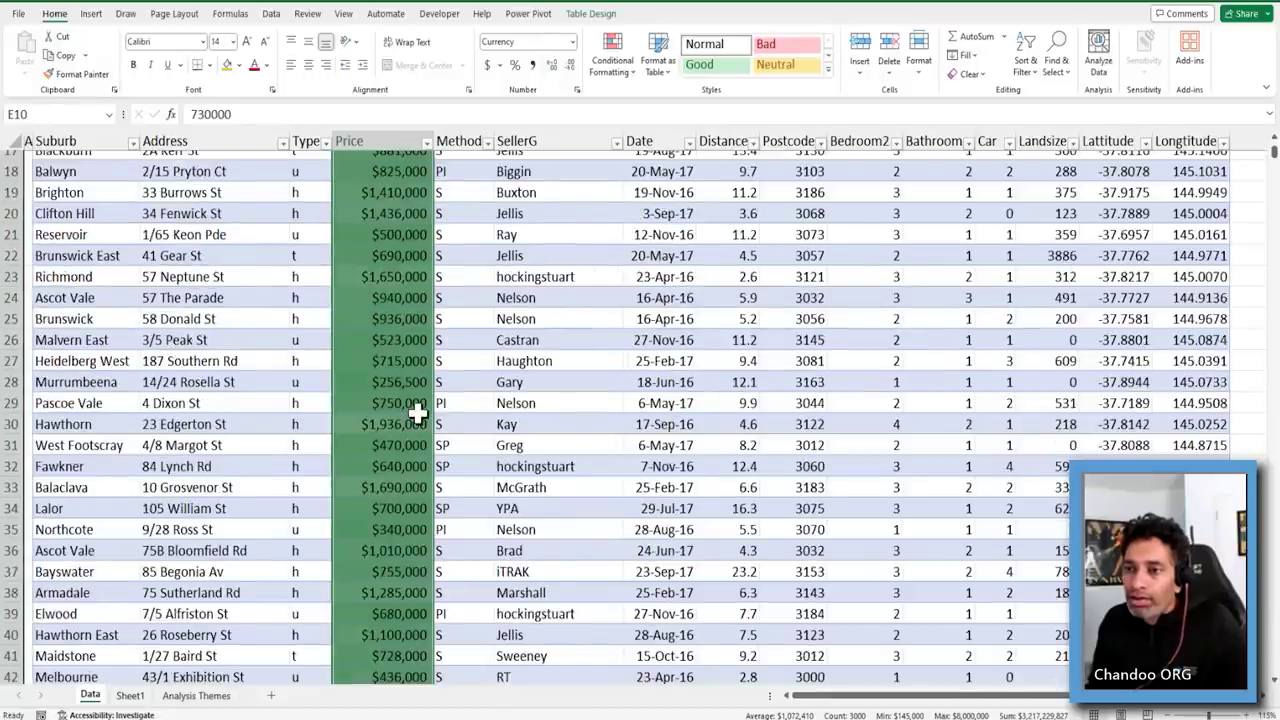
scroll(418, 410, "down", 18)
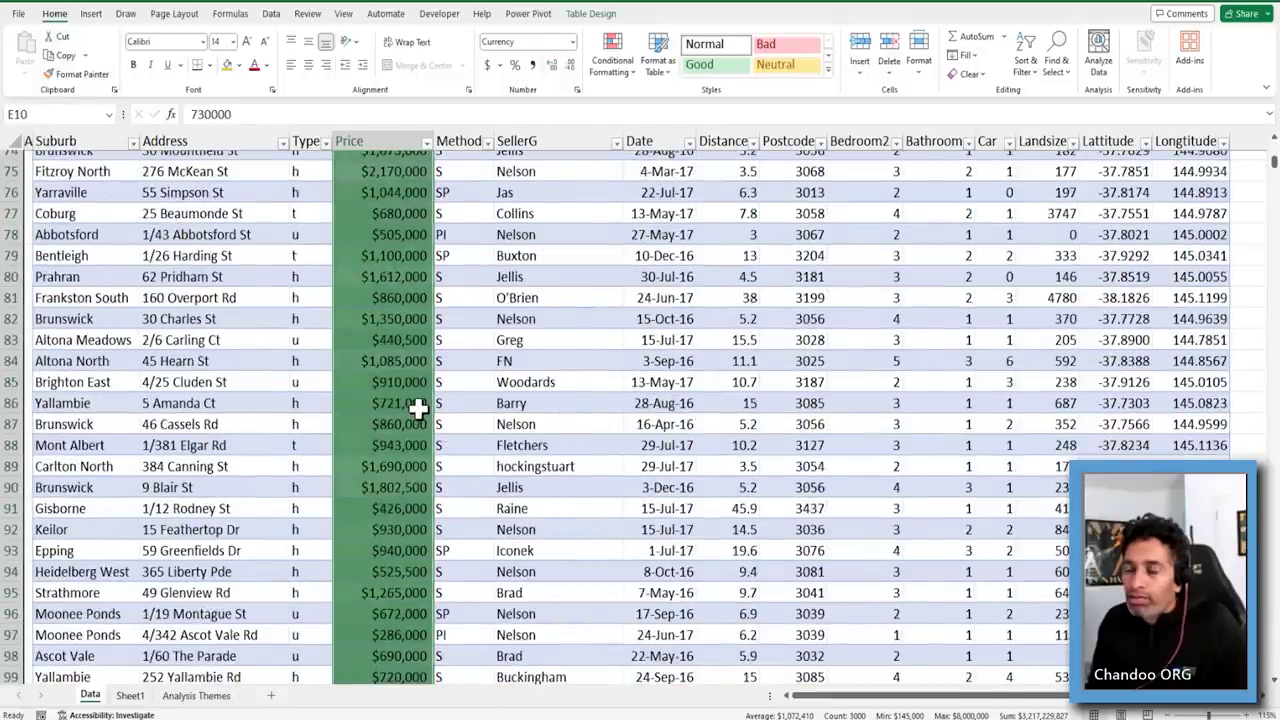
scroll(418, 407, "up", 6)
Apply the Green-White color scale to the Price column so that higher prices get darker green shading
left_click(612, 55)
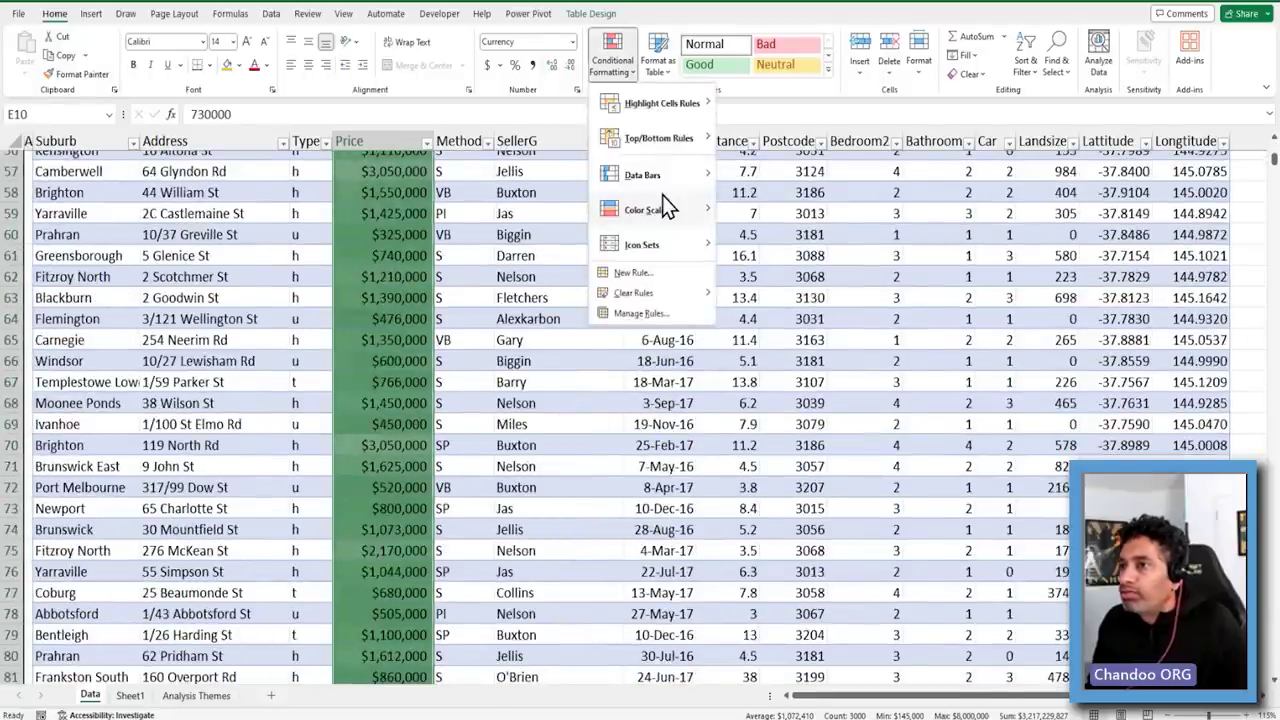
left_click(730, 266)
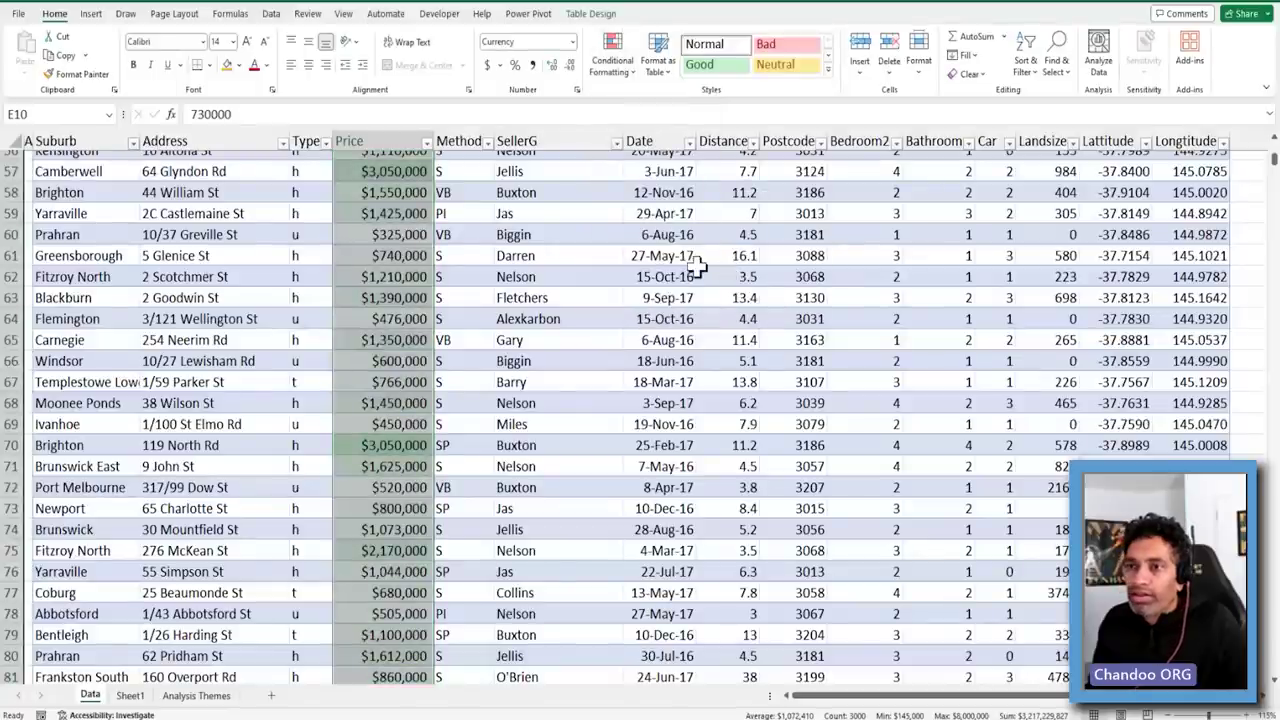
scroll(484, 318, "up", 10)
left_click(619, 78)
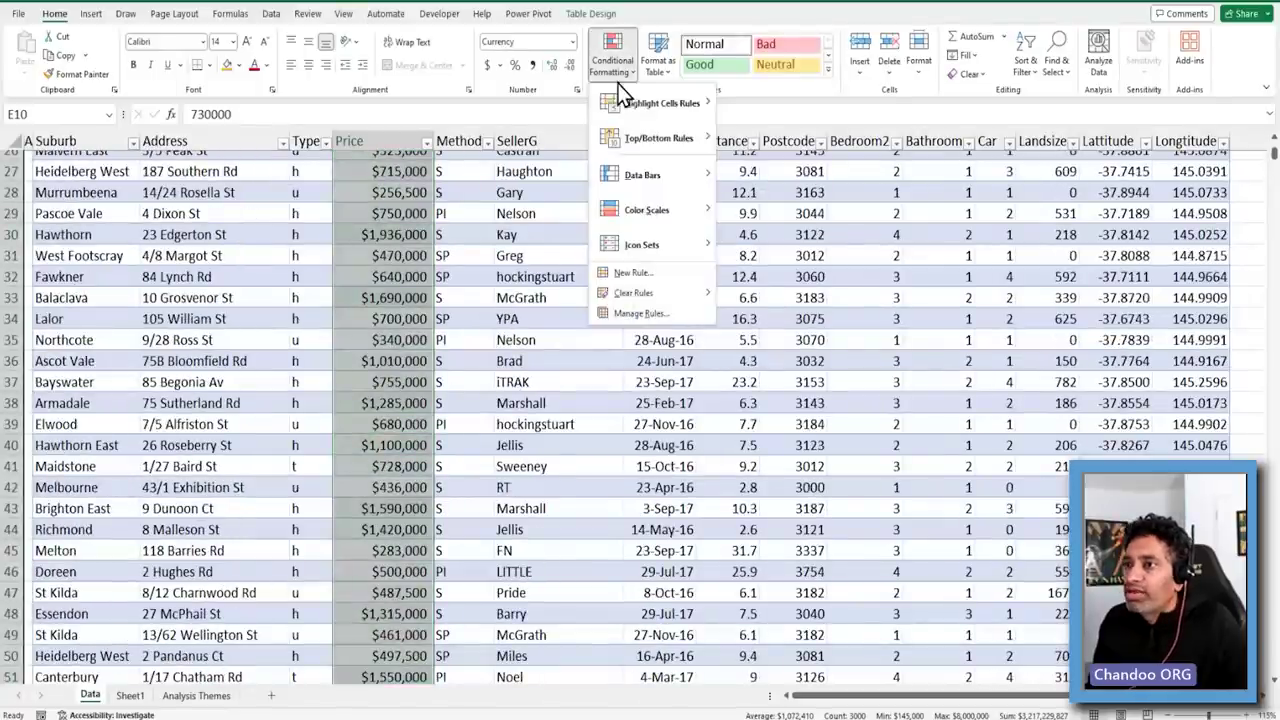
mouse_move(657, 212)
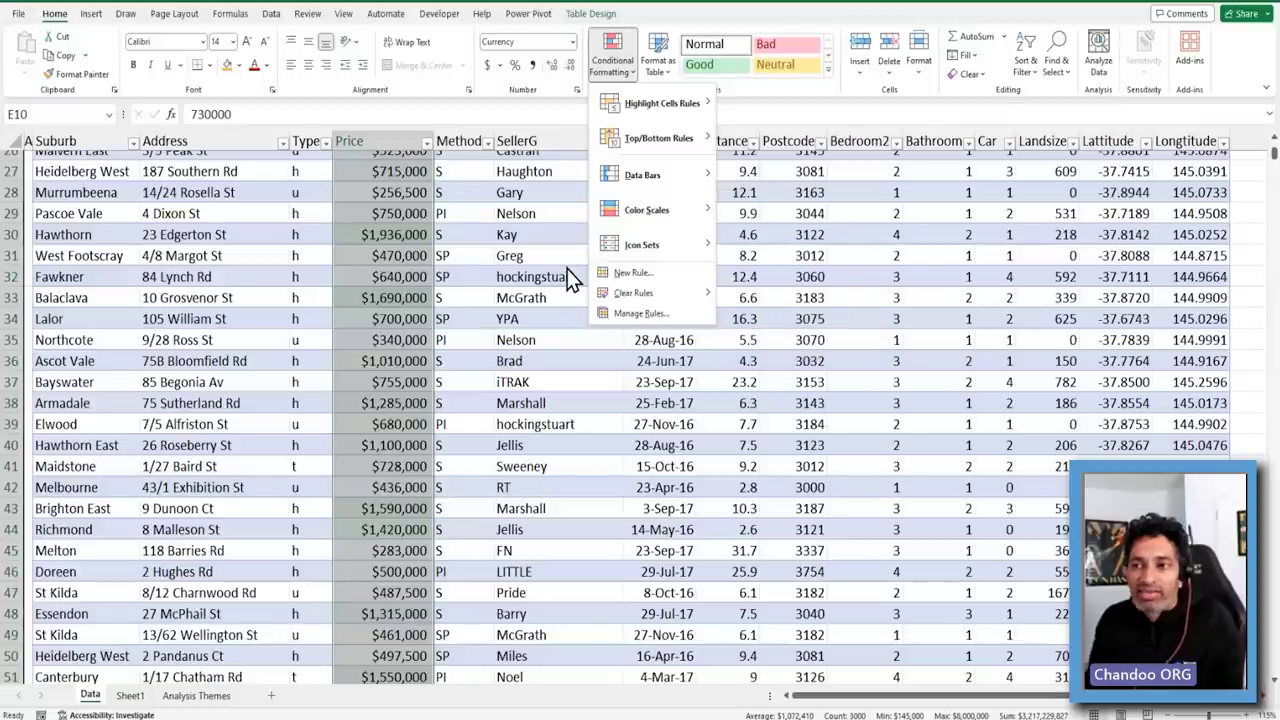
scroll(493, 300, "up", 7)
scroll(414, 406, "up", 2)
Look through the color-scaled prices far down the Price column and return to the empty cells above the table
left_click(405, 378)
scroll(383, 466, "down", 3)
scroll(383, 466, "down", 12)
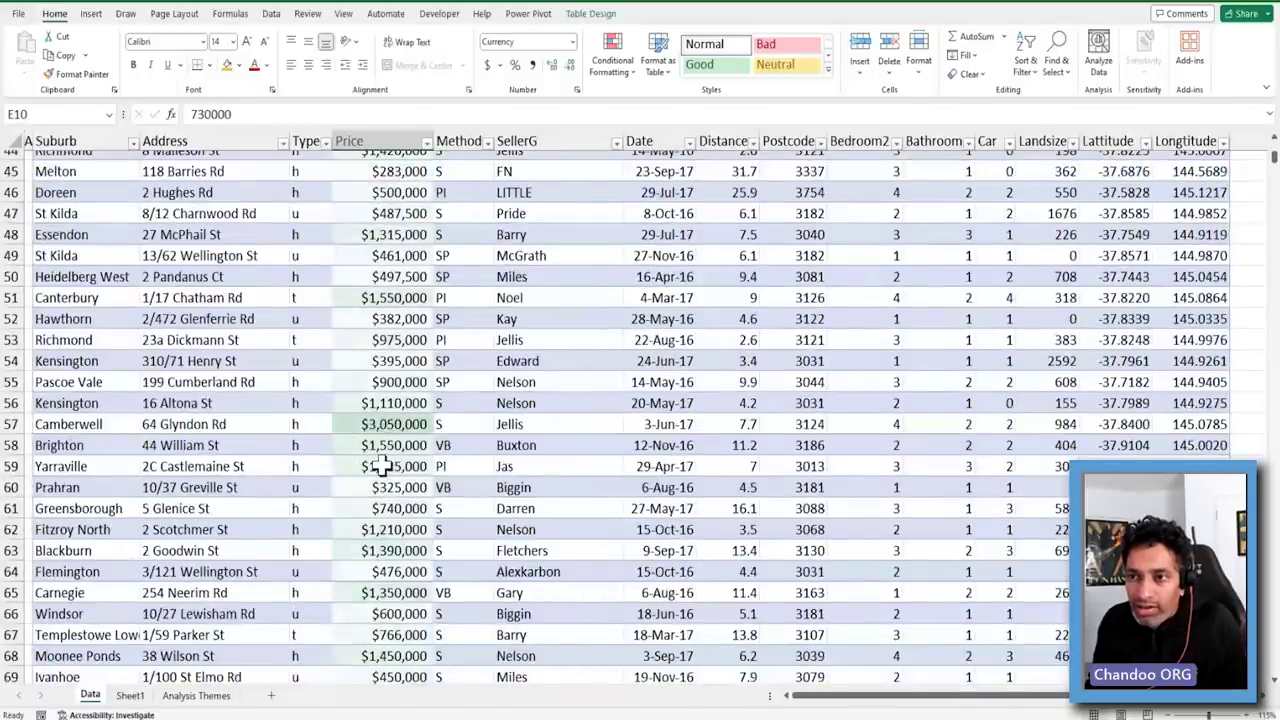
scroll(383, 466, "down", 16)
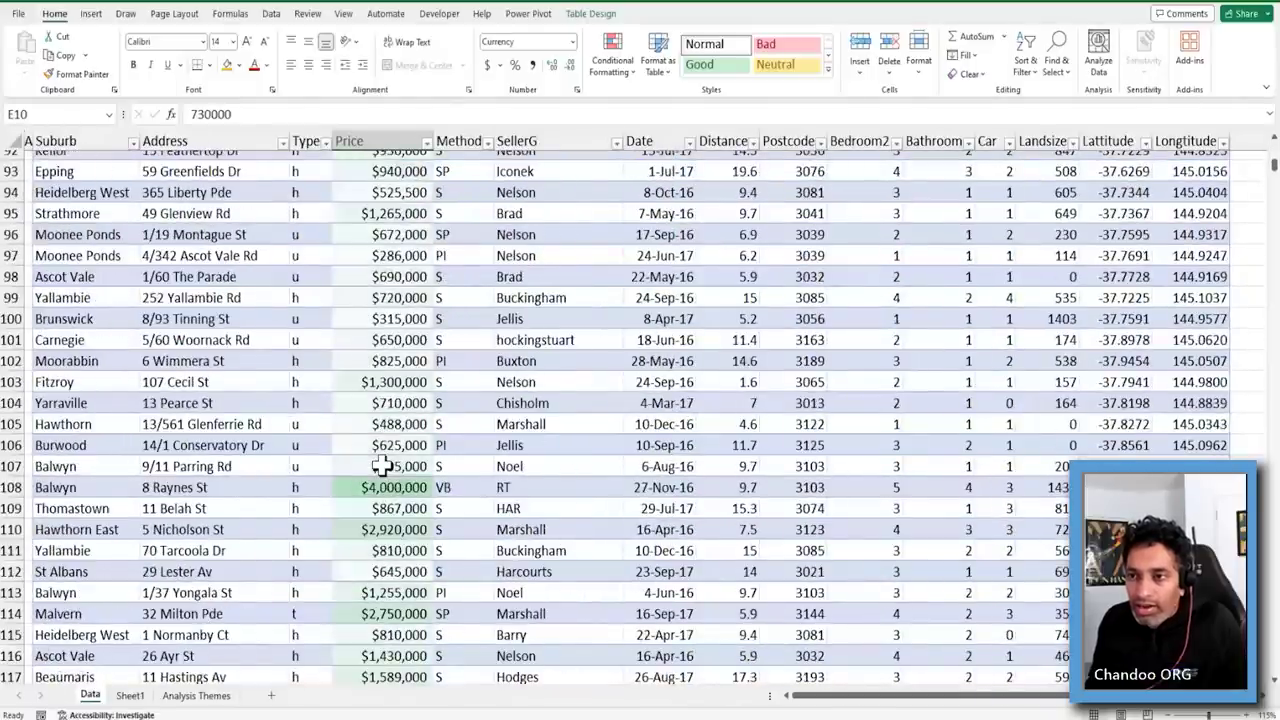
scroll(383, 466, "down", 12)
scroll(383, 466, "down", 10)
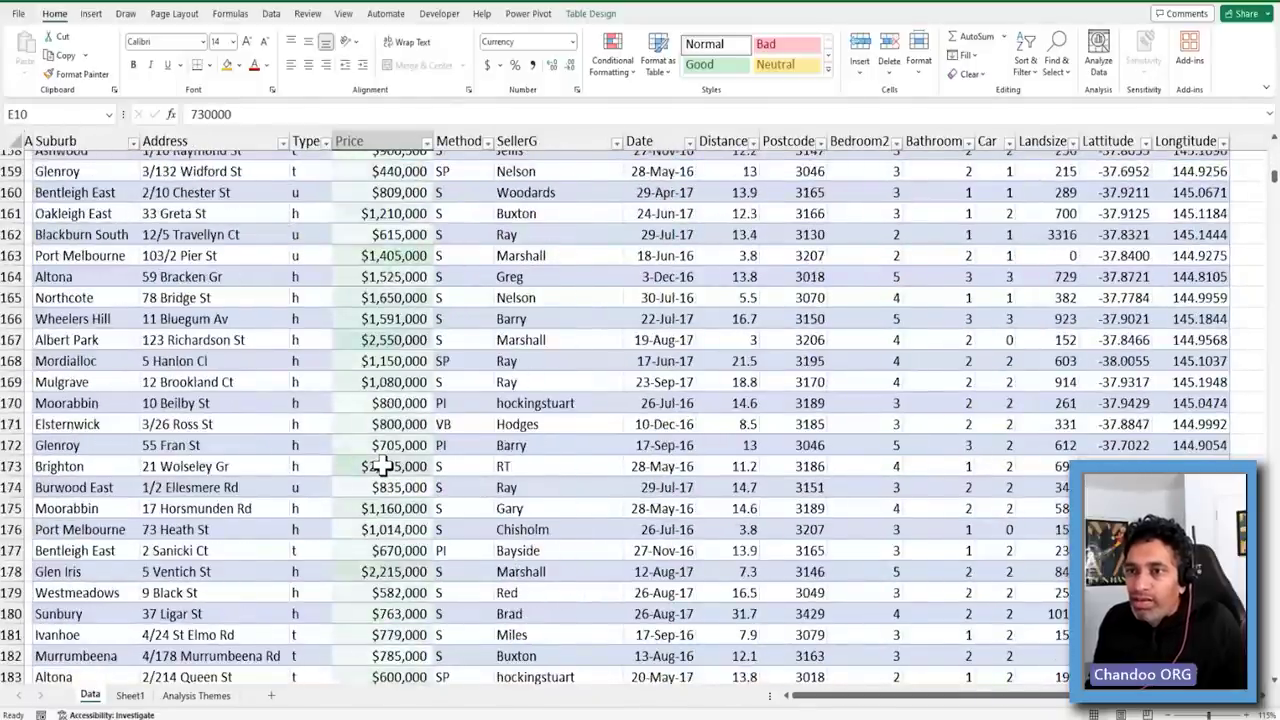
scroll(383, 466, "down", 17)
scroll(383, 466, "up", 14)
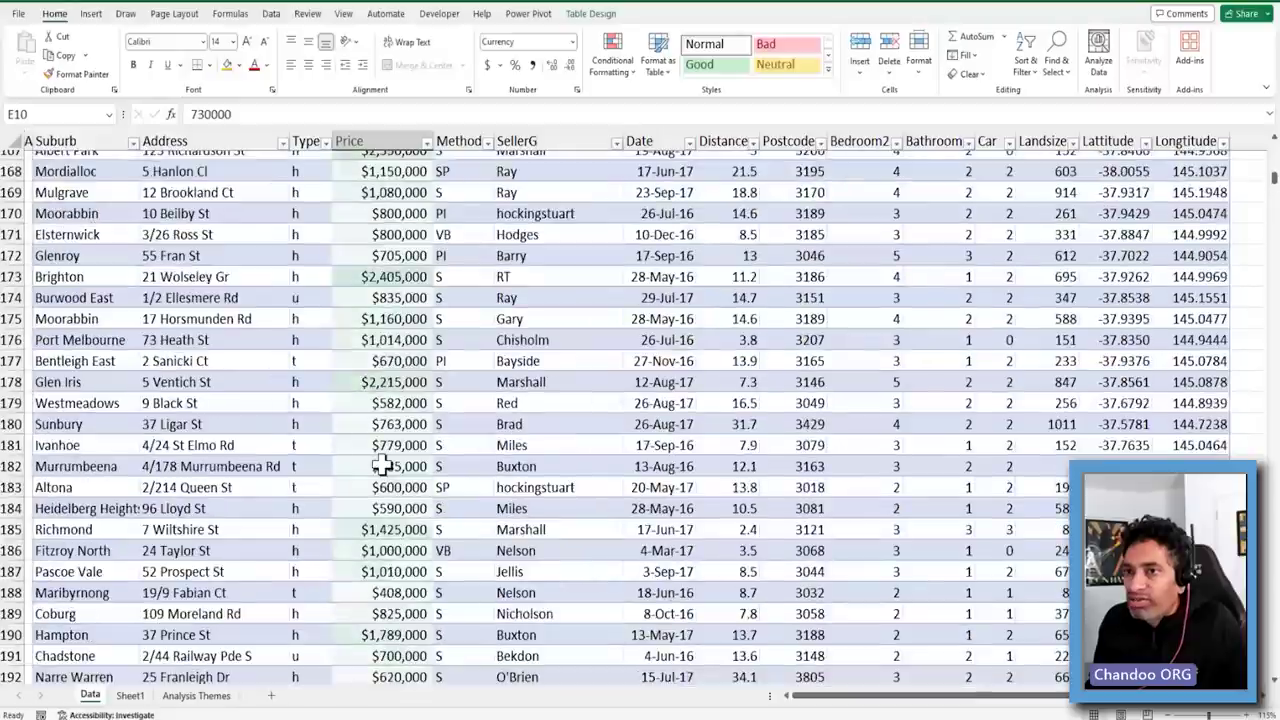
scroll(383, 466, "up", 20)
scroll(383, 466, "up", 18)
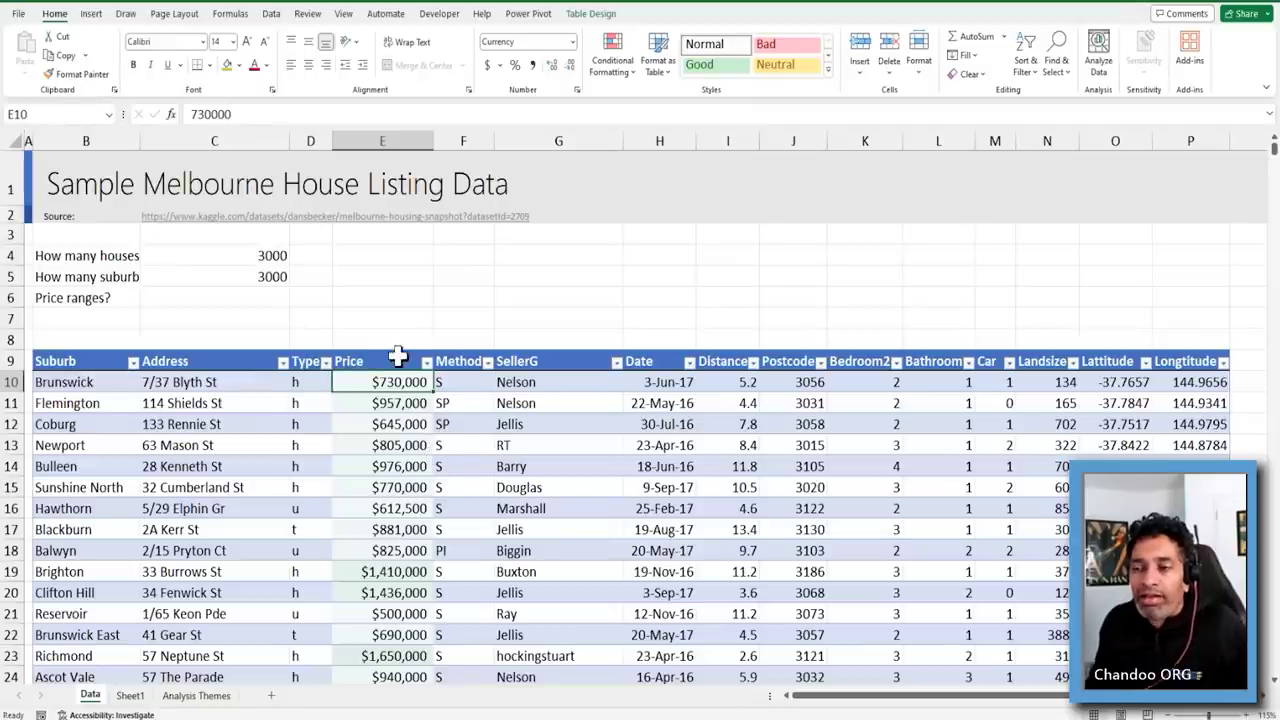
left_click(576, 302)
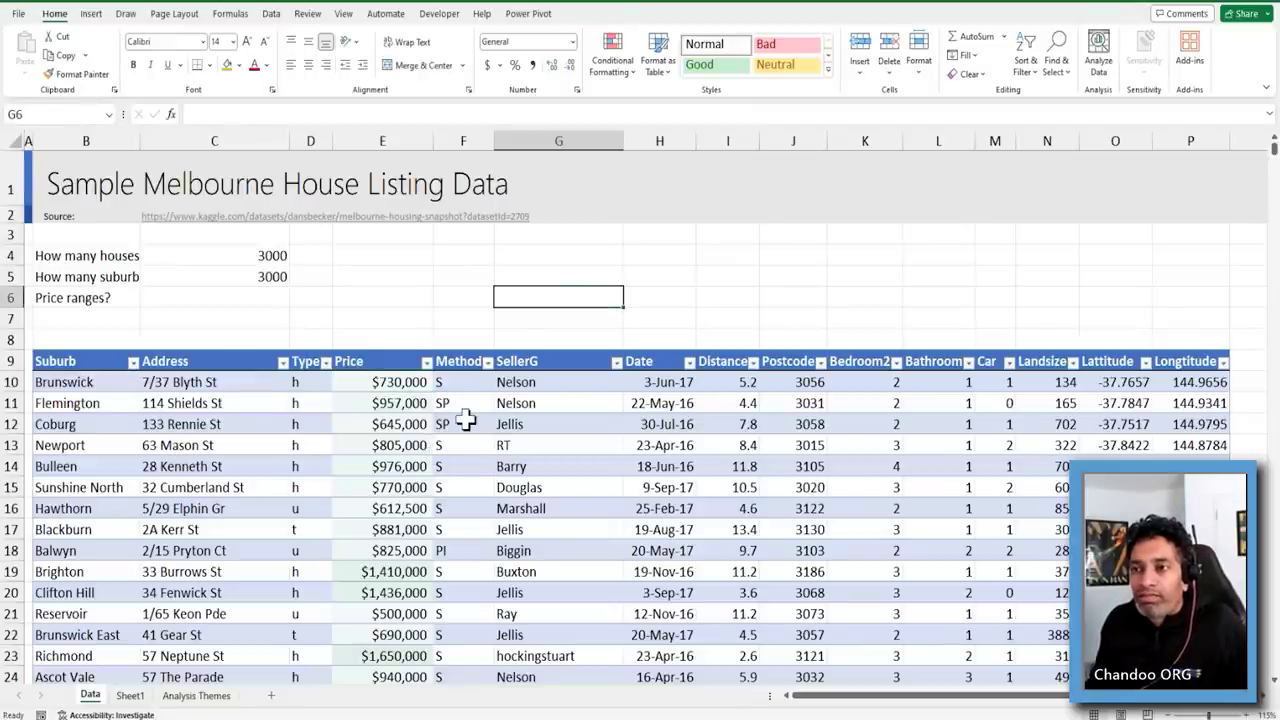
Examine the Price column's green shading across many rows with the sheet zoomed out to 25%
scroll(466, 421, "down", 5)
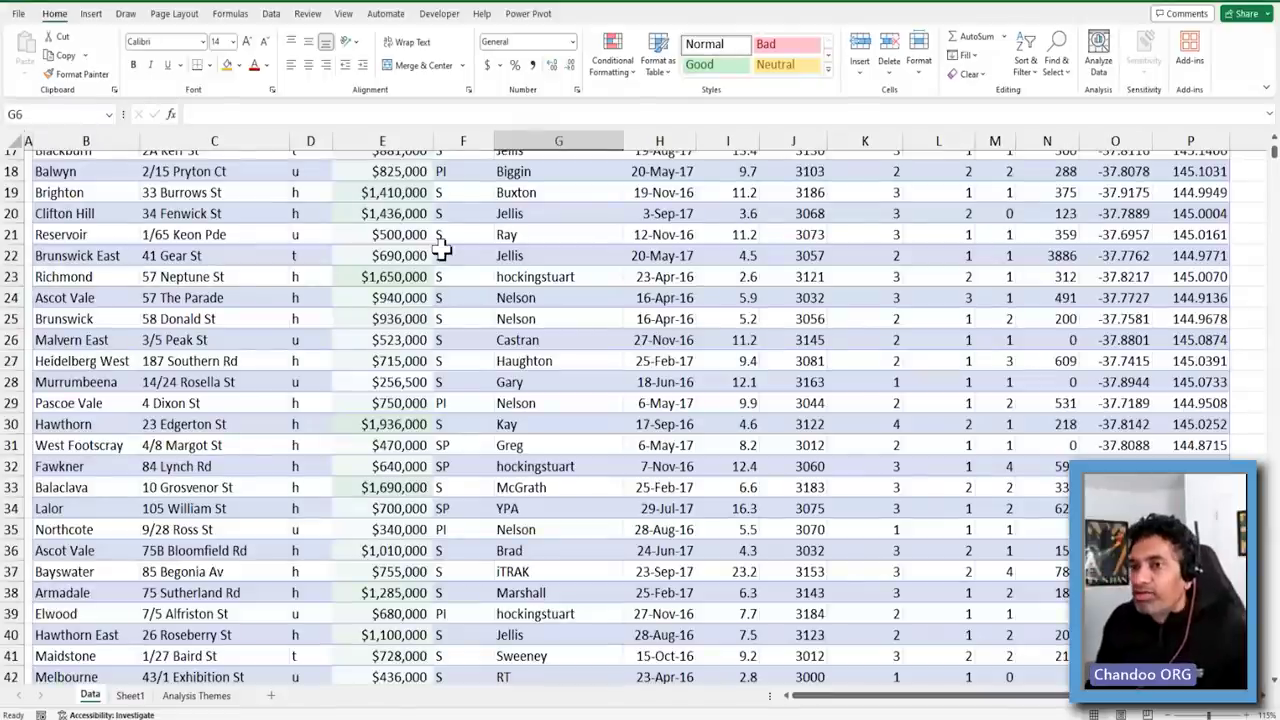
scroll(443, 250, "up", 5)
key("Up")
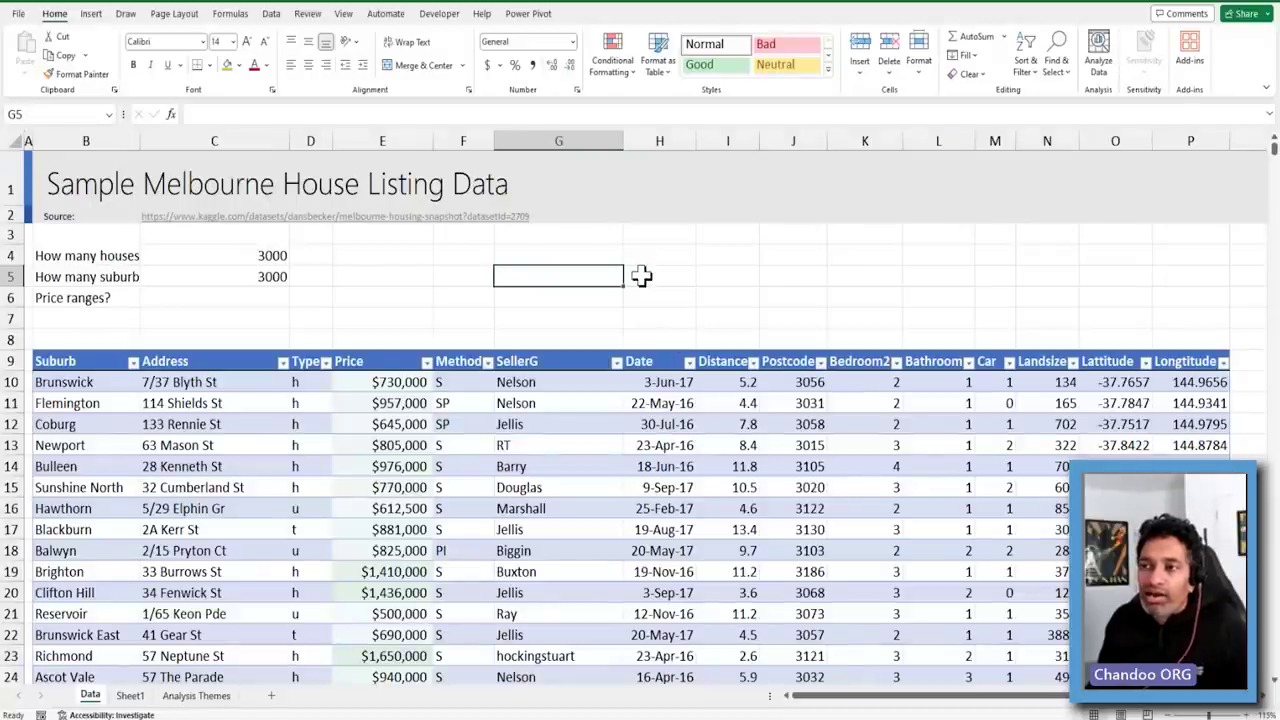
scroll(640, 274, "down", 4)
scroll(643, 274, "down", 4)
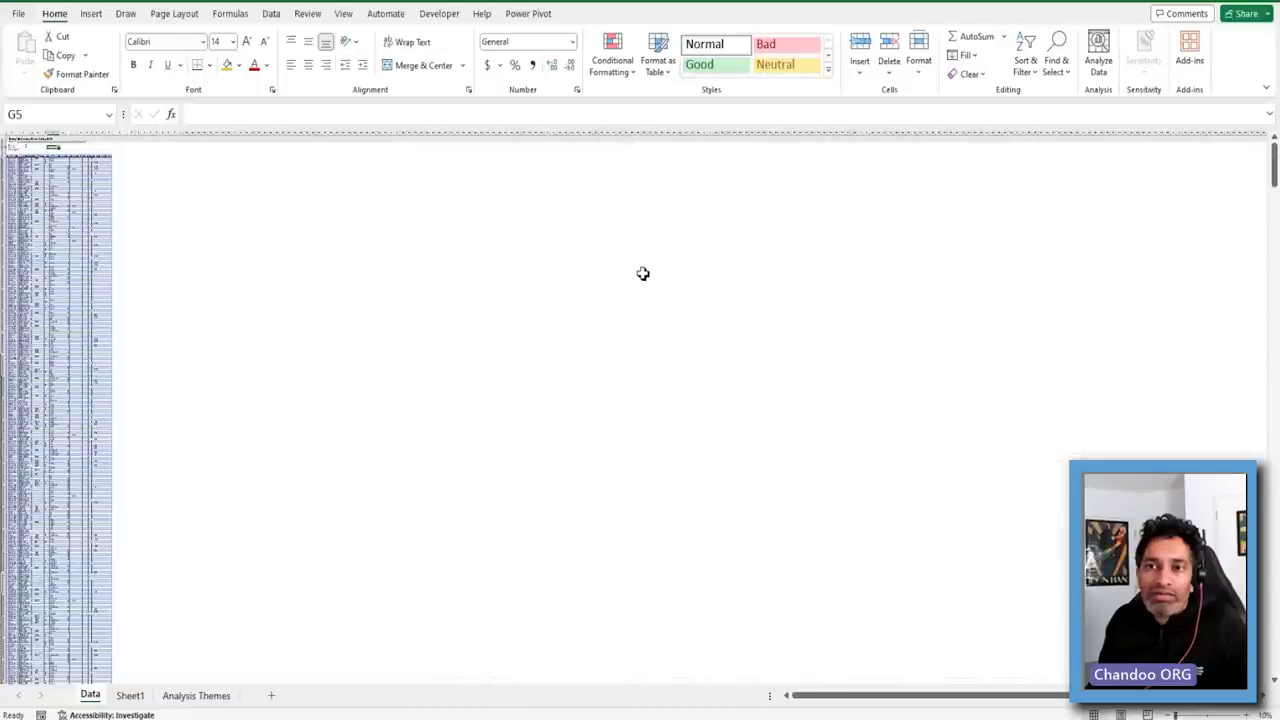
scroll(643, 274, "up", 1)
scroll(574, 297, "down", 2)
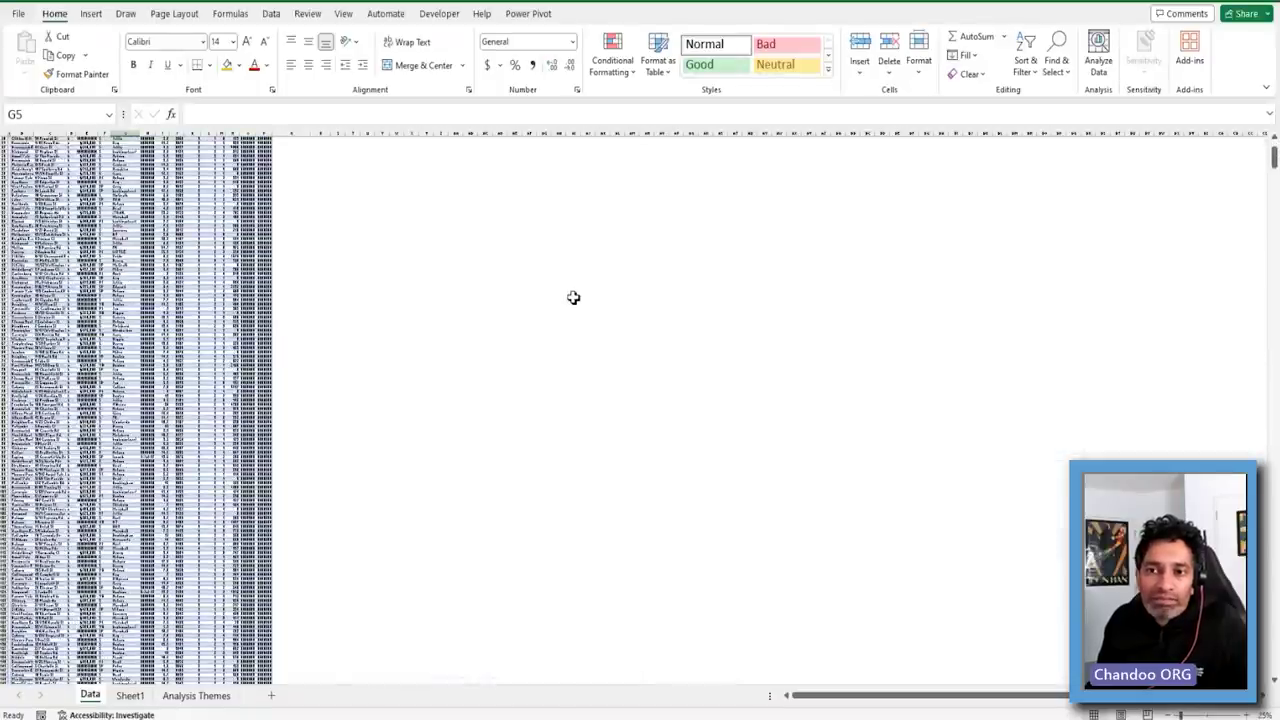
scroll(572, 302, "up", 4)
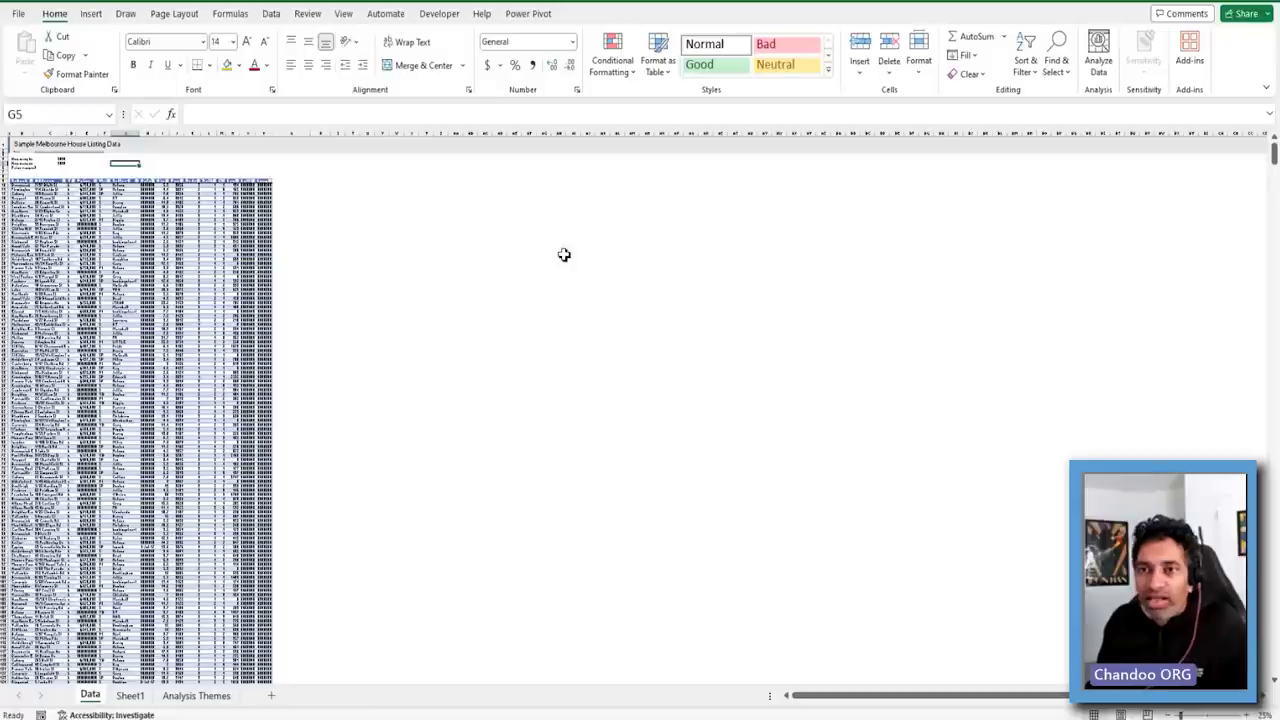
left_click_drag(190, 194, 192, 398)
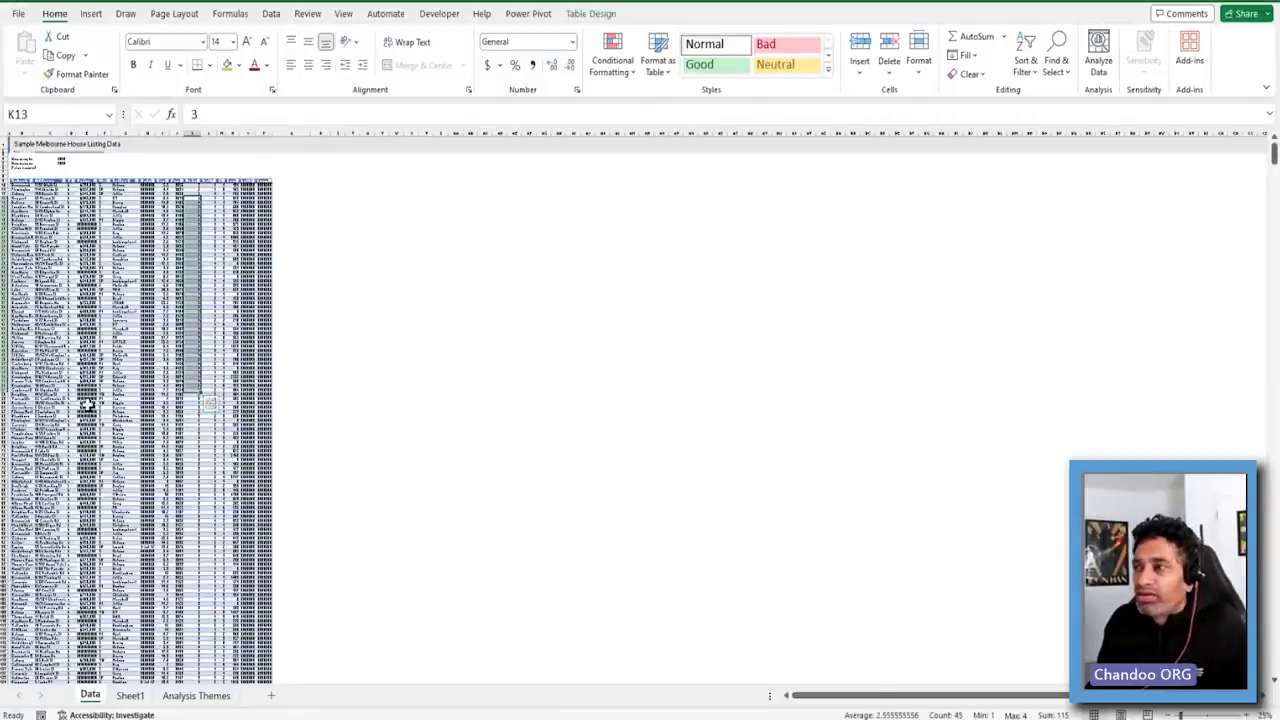
mouse_move(1274, 168)
left_mouse_down()
mouse_move(1274, 660)
mouse_move(1274, 152)
left_mouse_up()
Scan the Price column at 40% zoom for the darkest green shading and check the price in cell E306
scroll(694, 306, "up", 3)
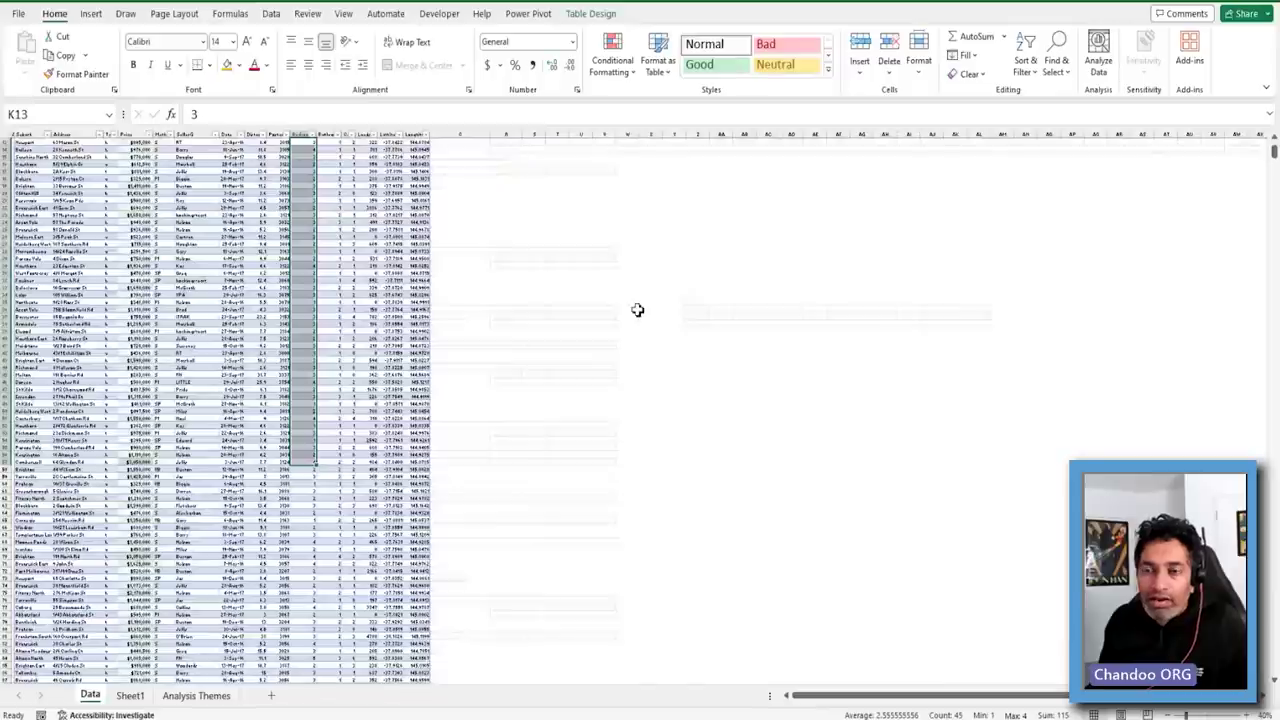
scroll(349, 303, "down", 5)
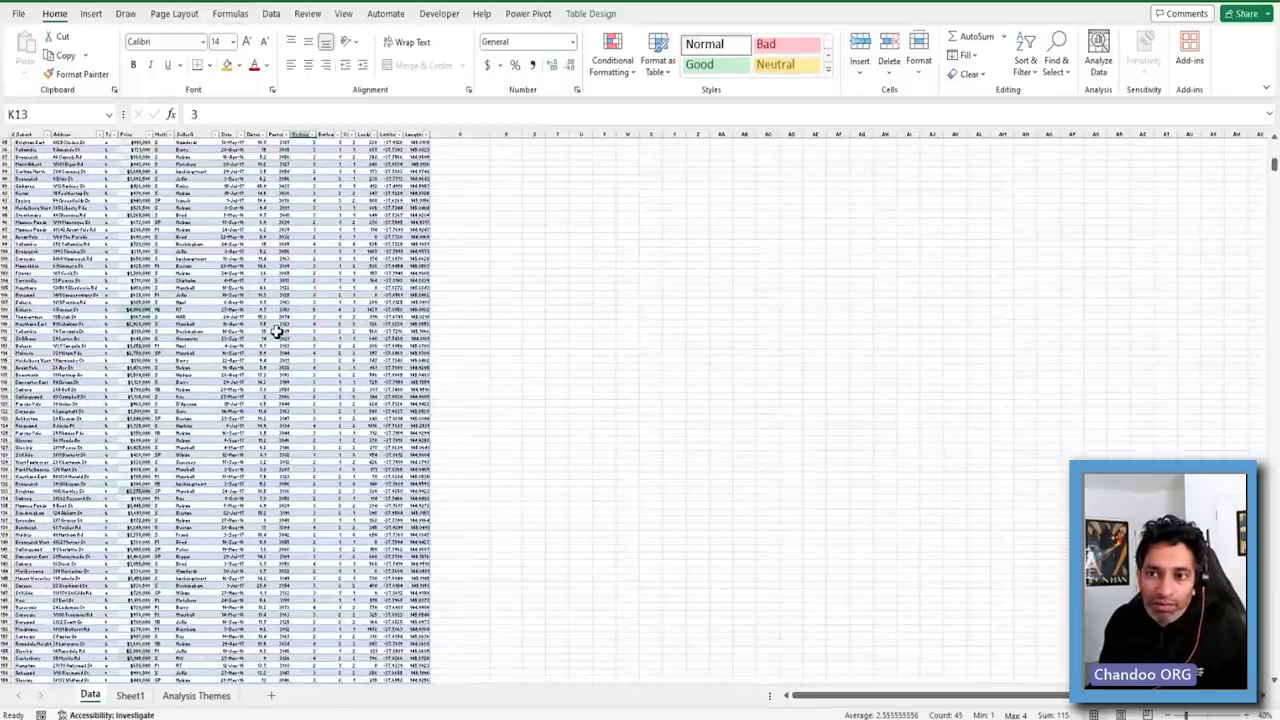
scroll(277, 330, "down", 15)
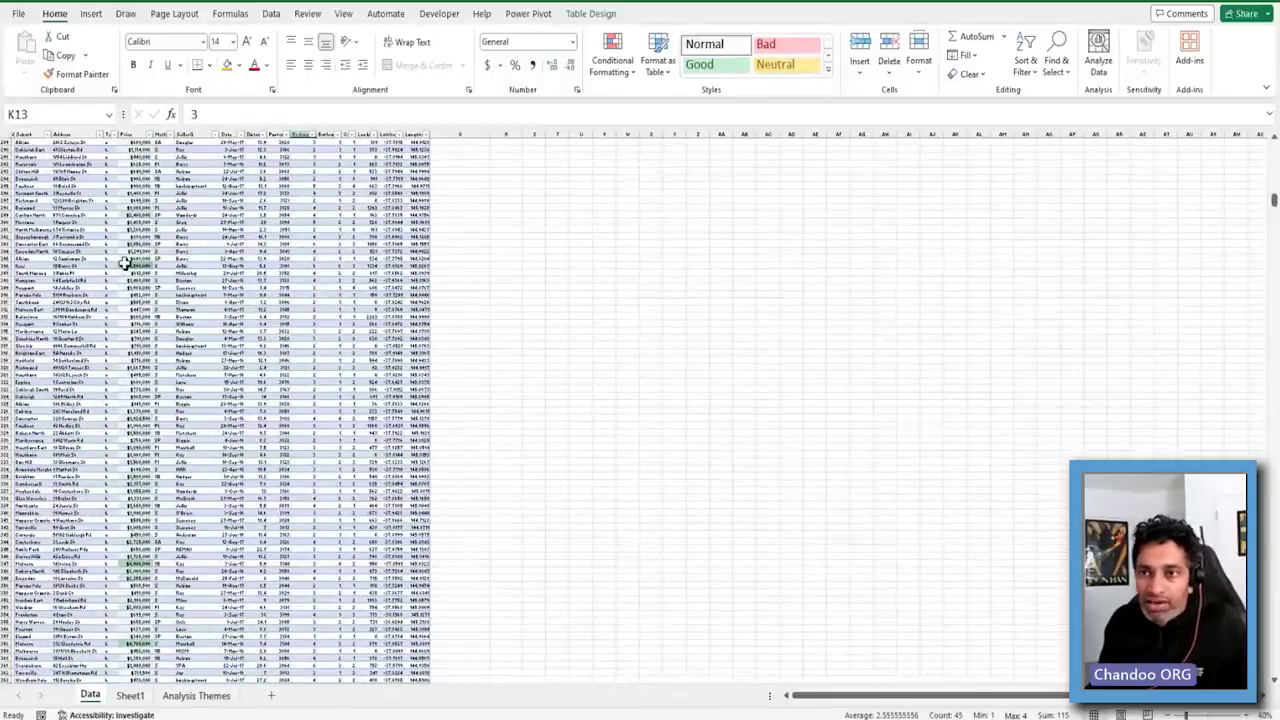
left_click(126, 265)
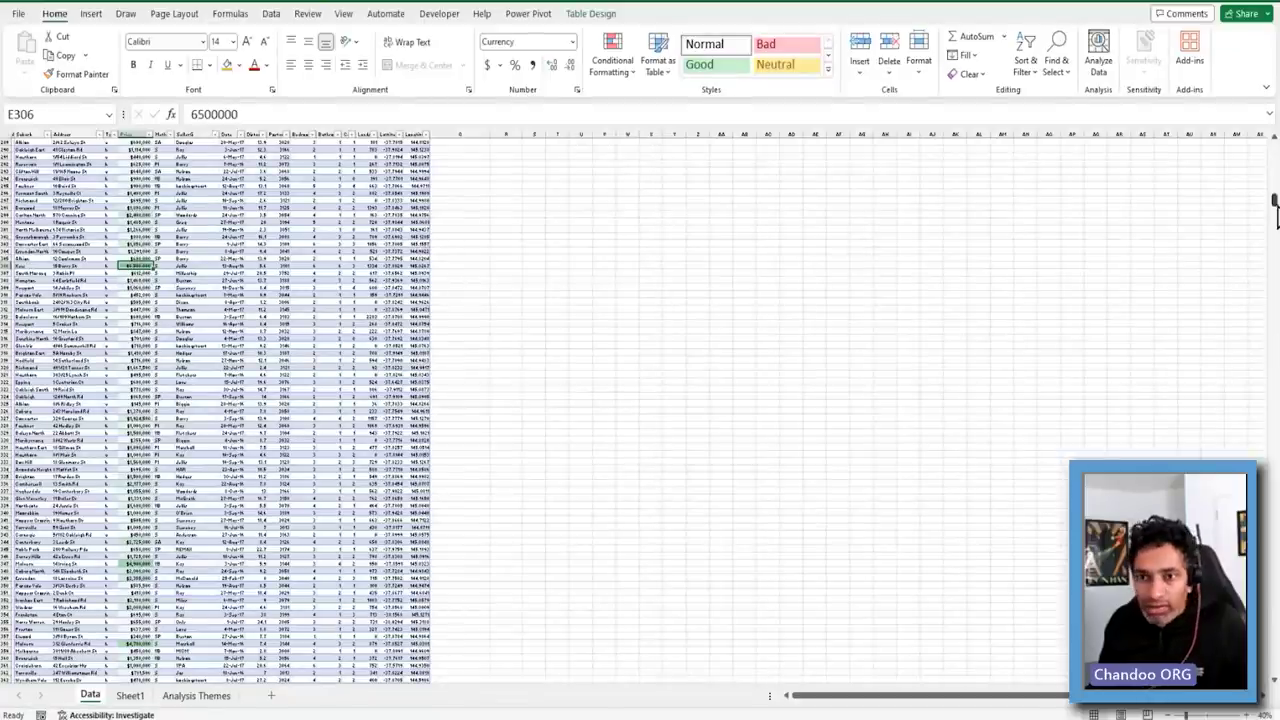
left_click_drag(1274, 208, 1245, 160)
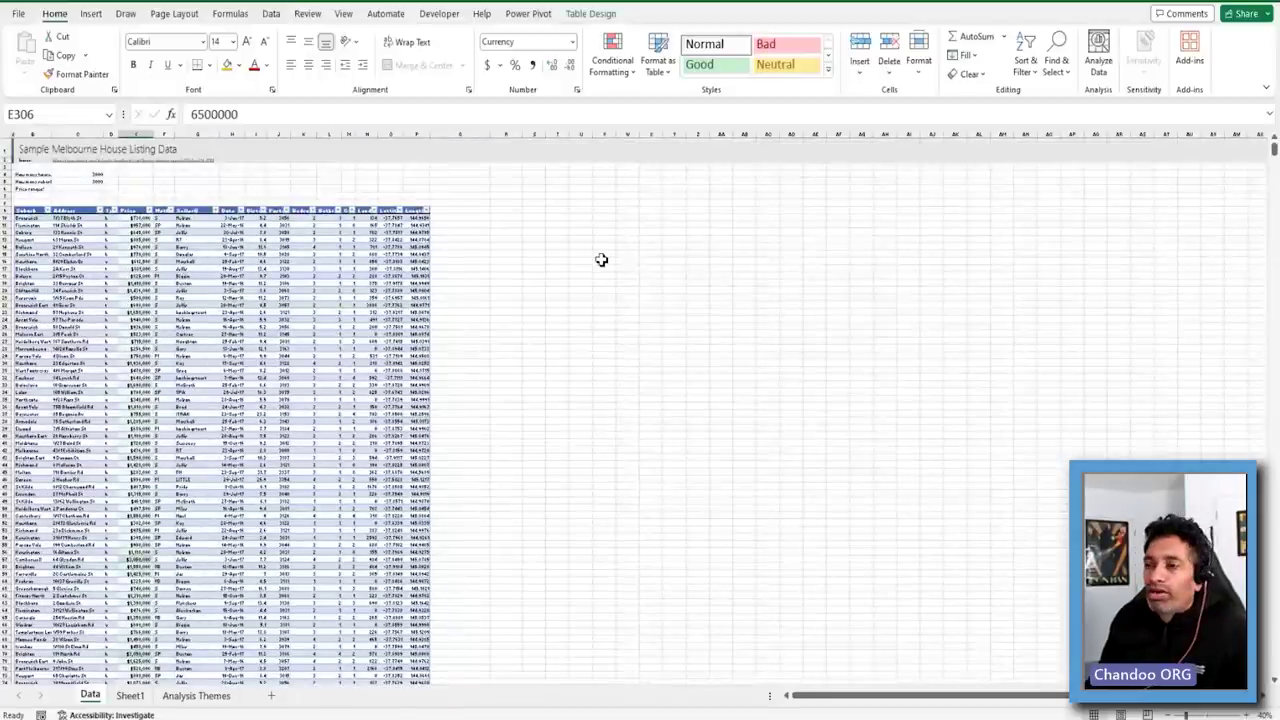
Set the worksheet zoom to 100% and return to the beginning of the house listing
left_click(601, 260)
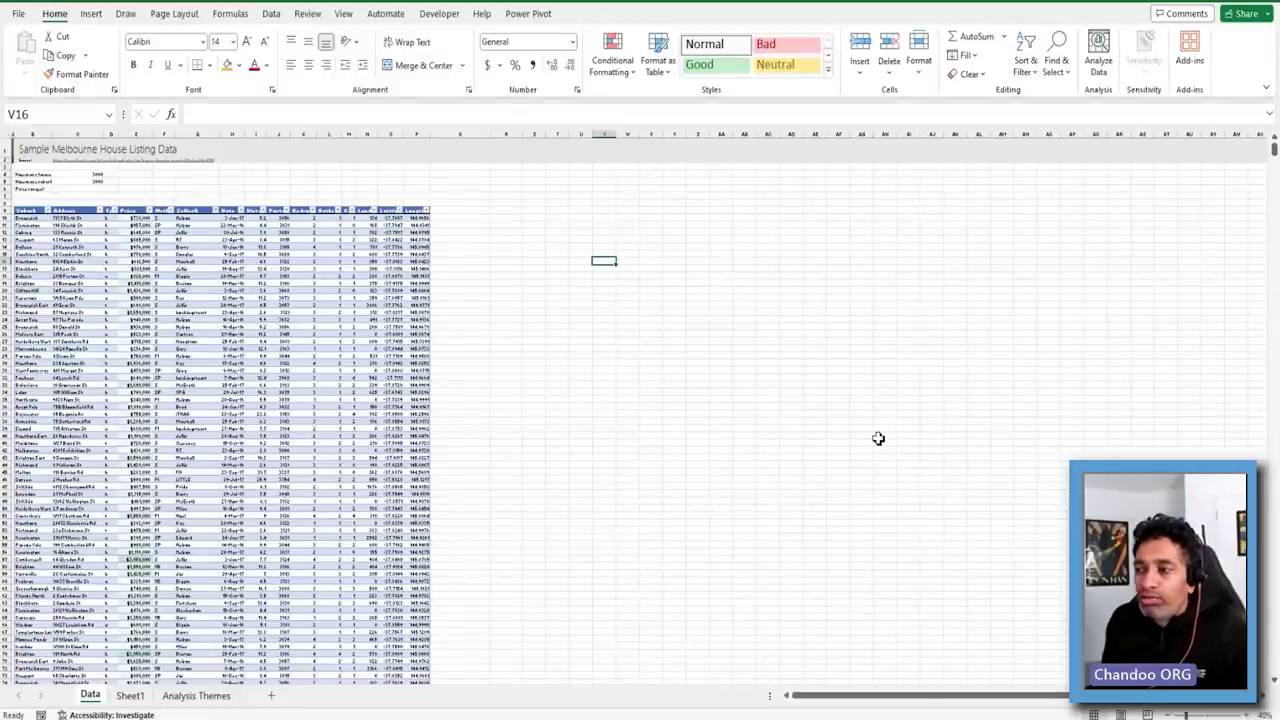
left_click(1208, 716)
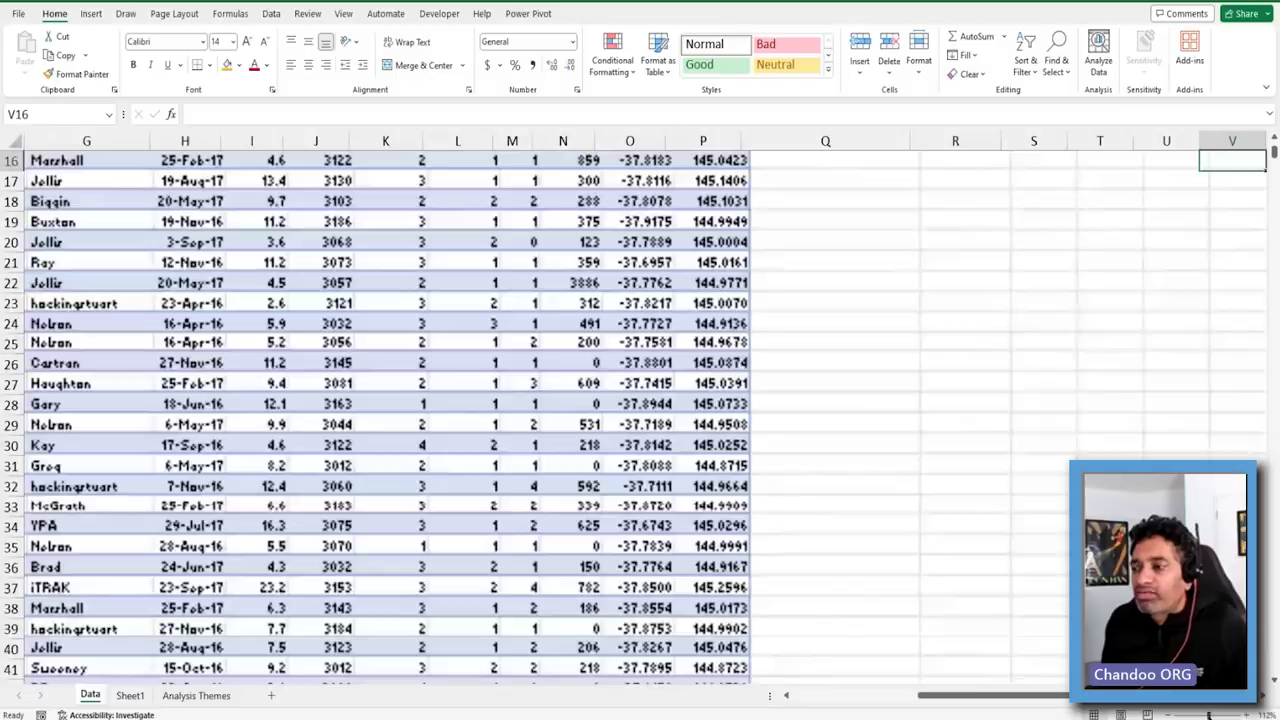
left_click(1167, 716)
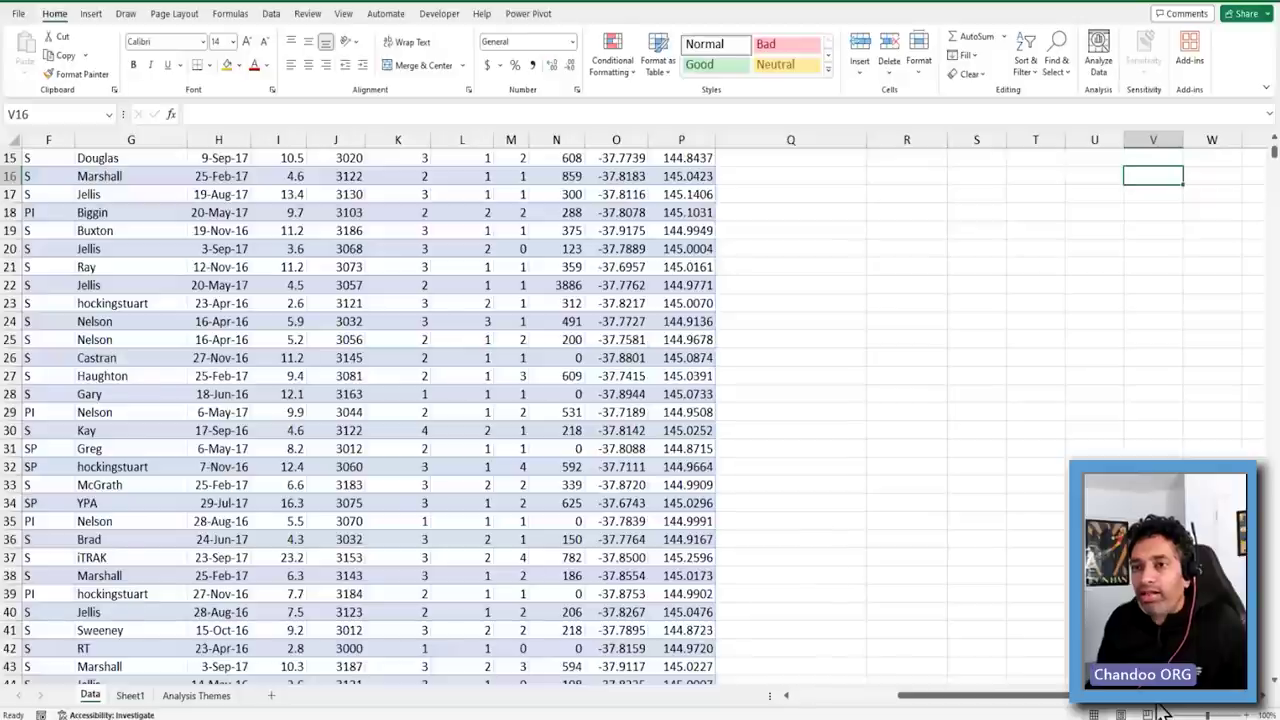
scroll(531, 408, "up", 5)
left_click(845, 697)
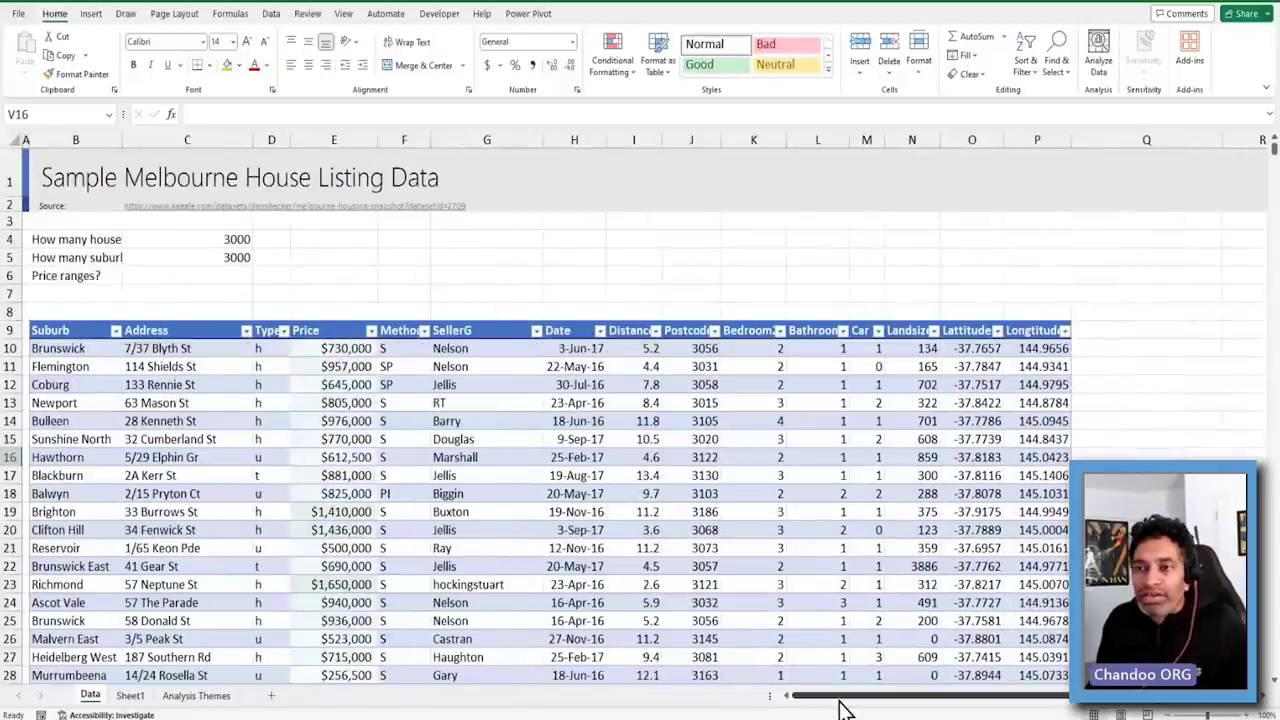
Inspect the distribution of house prices in an enlarged temporary histogram of the Price column, and delete the chart
left_click(334, 326)
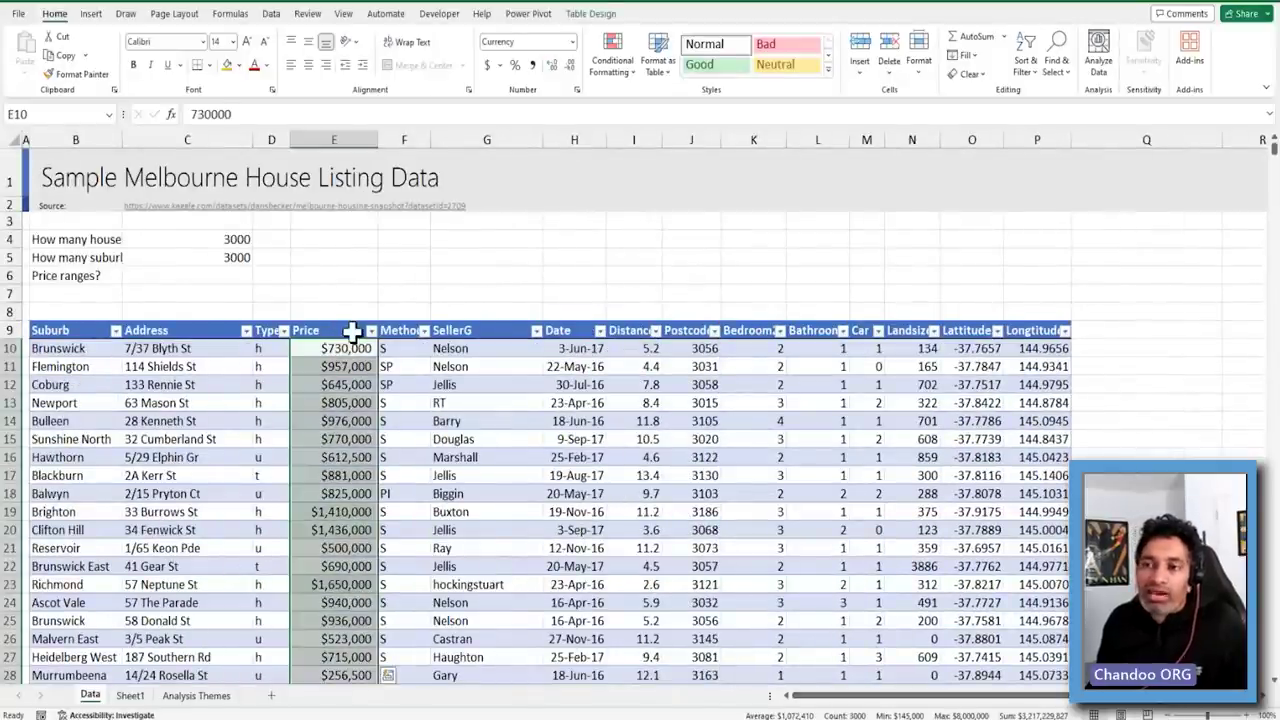
left_click(90, 14)
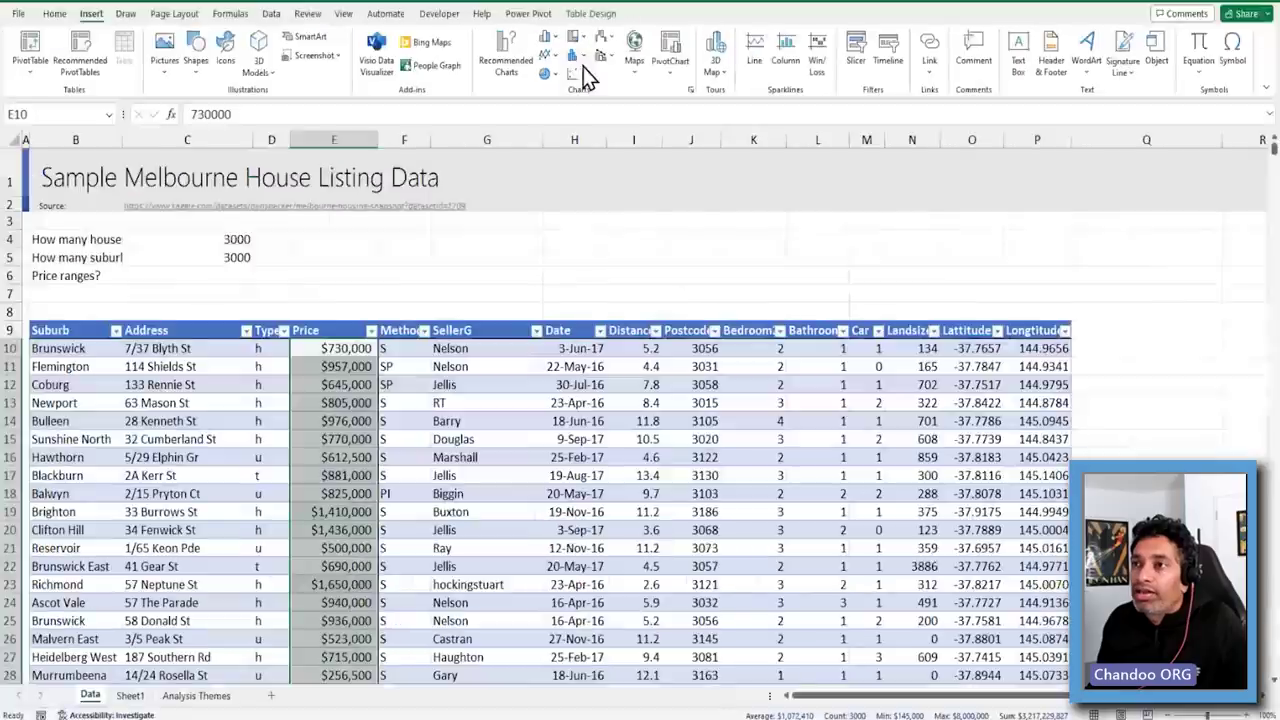
left_click(580, 57)
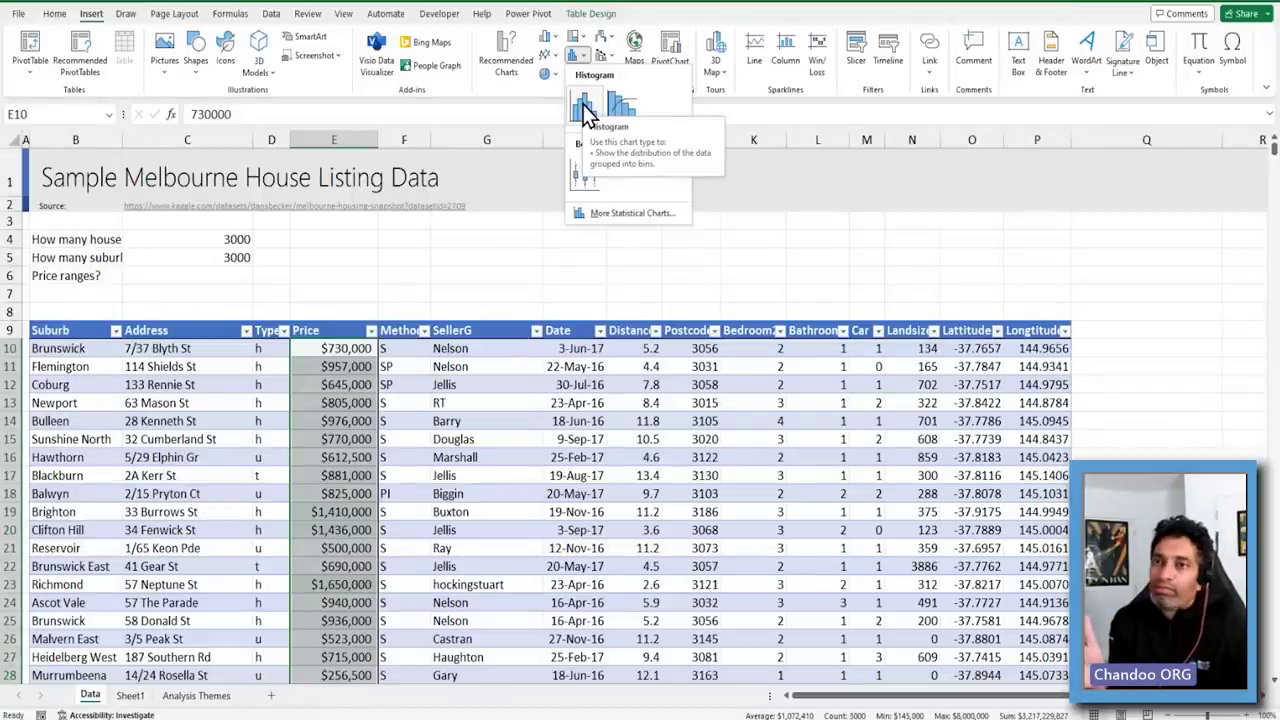
left_click(584, 107)
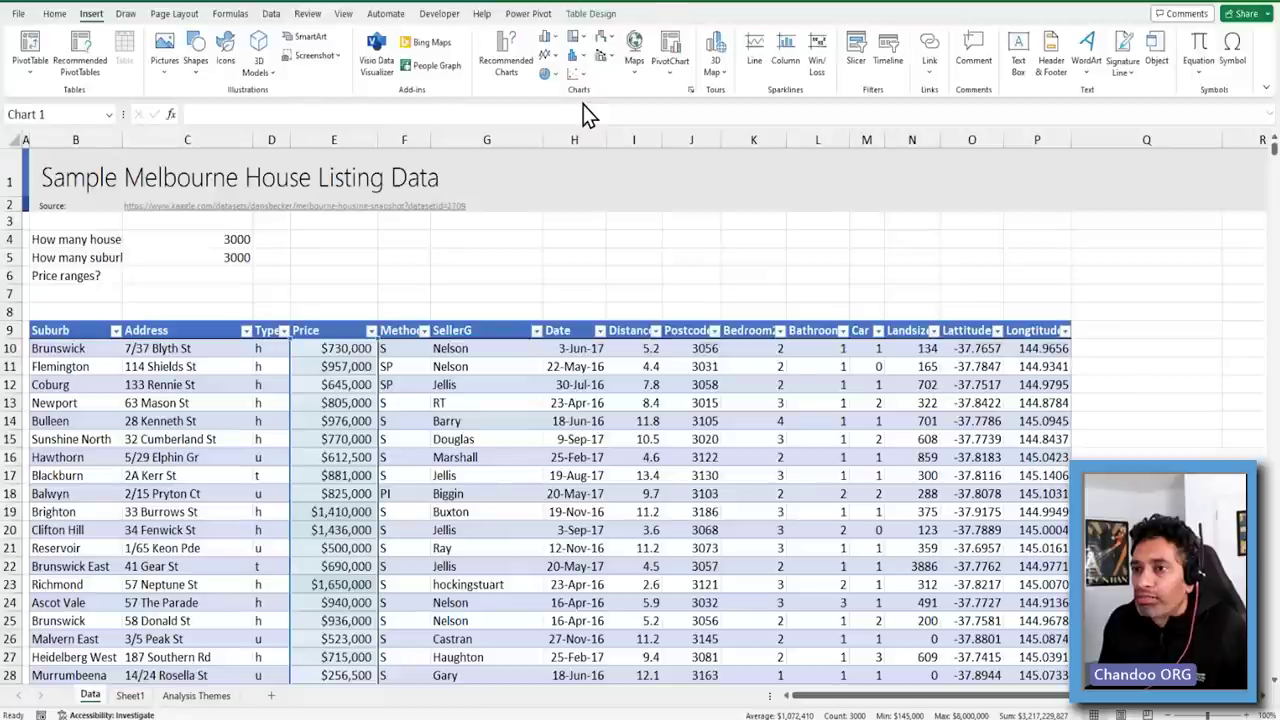
left_click_drag(680, 343, 677, 266)
left_click_drag(762, 456, 1155, 551)
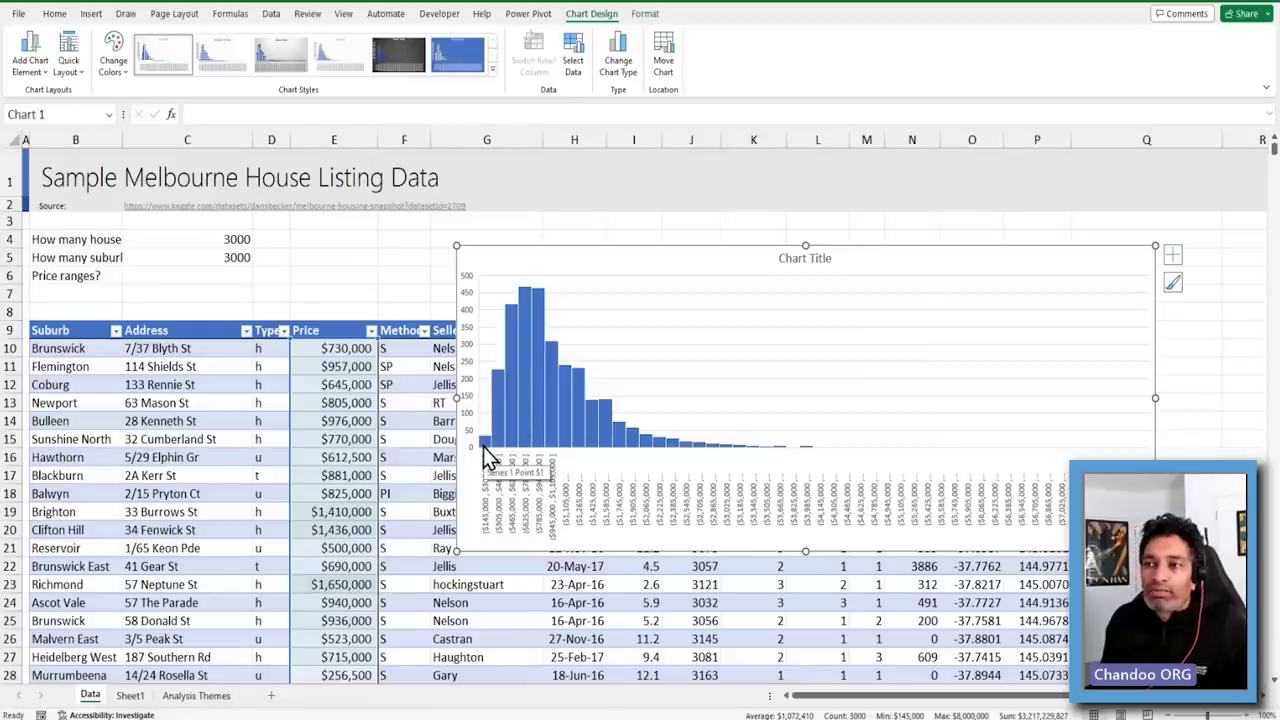
key("Delete")
left_click(581, 246)
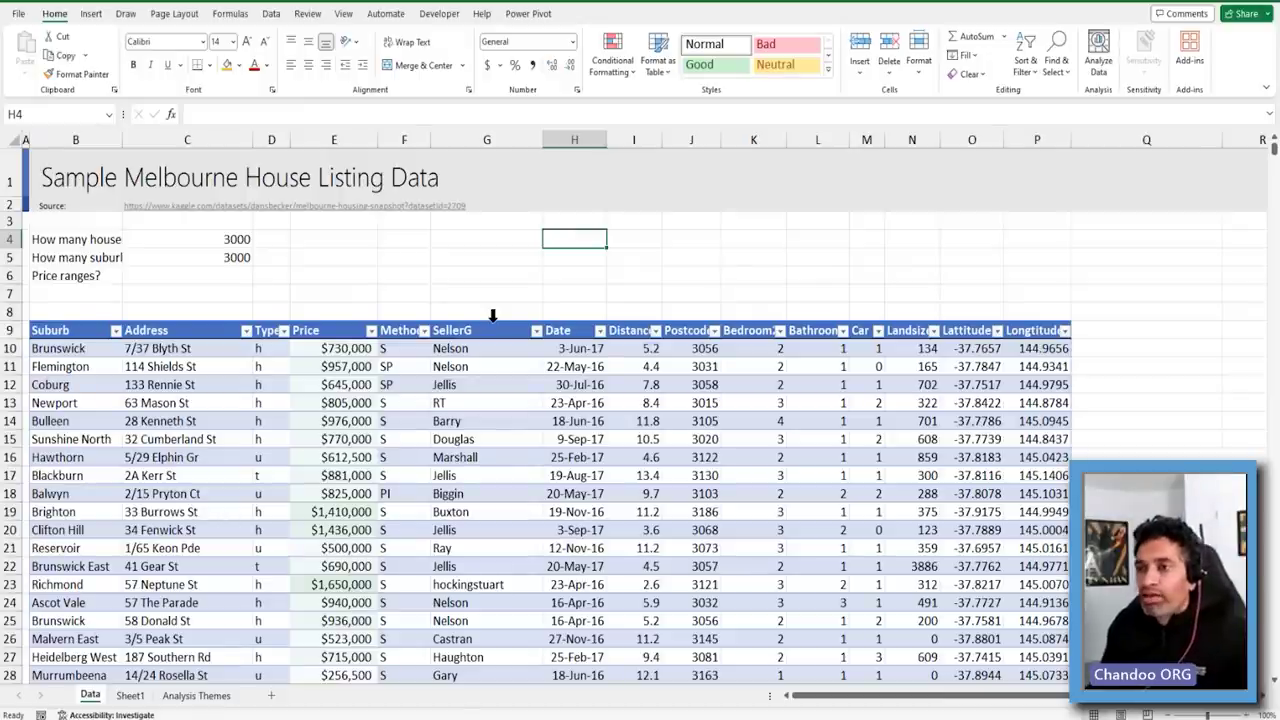
Check the Date, Distance and Bedroom2 columns, and examine the smallest and largest values in the Landsize filter list
left_click(572, 318)
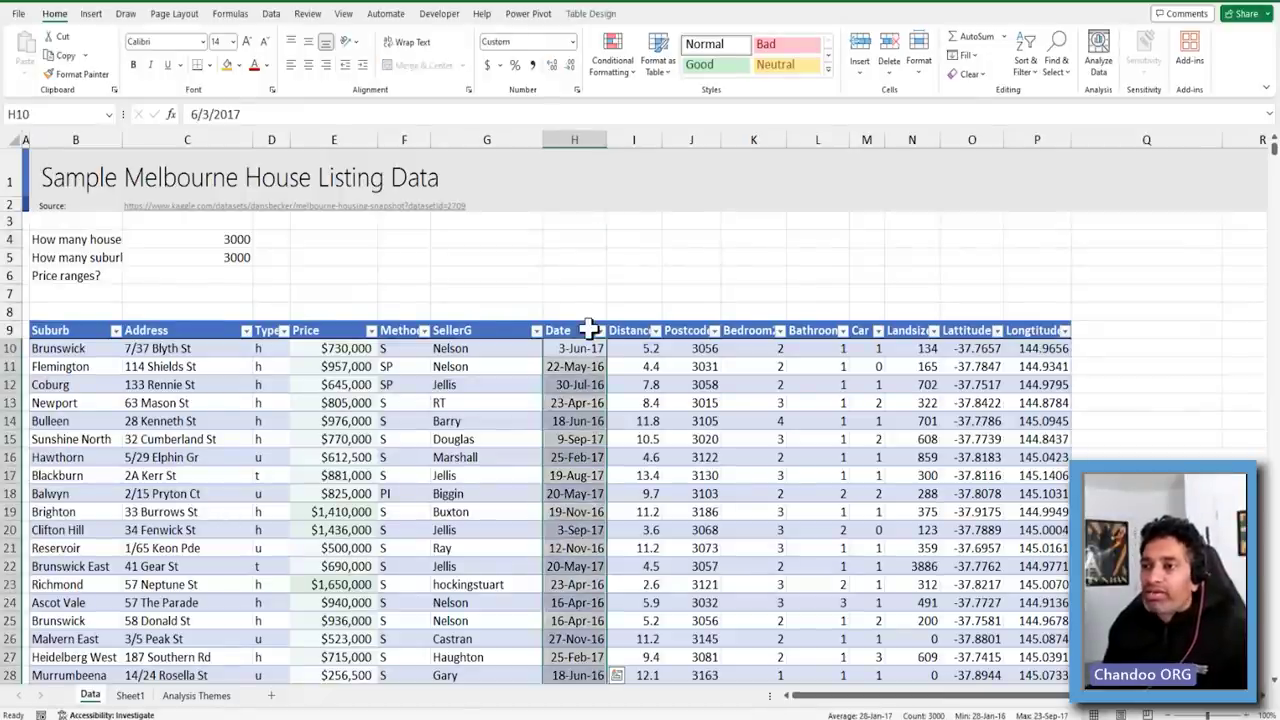
left_click(620, 332)
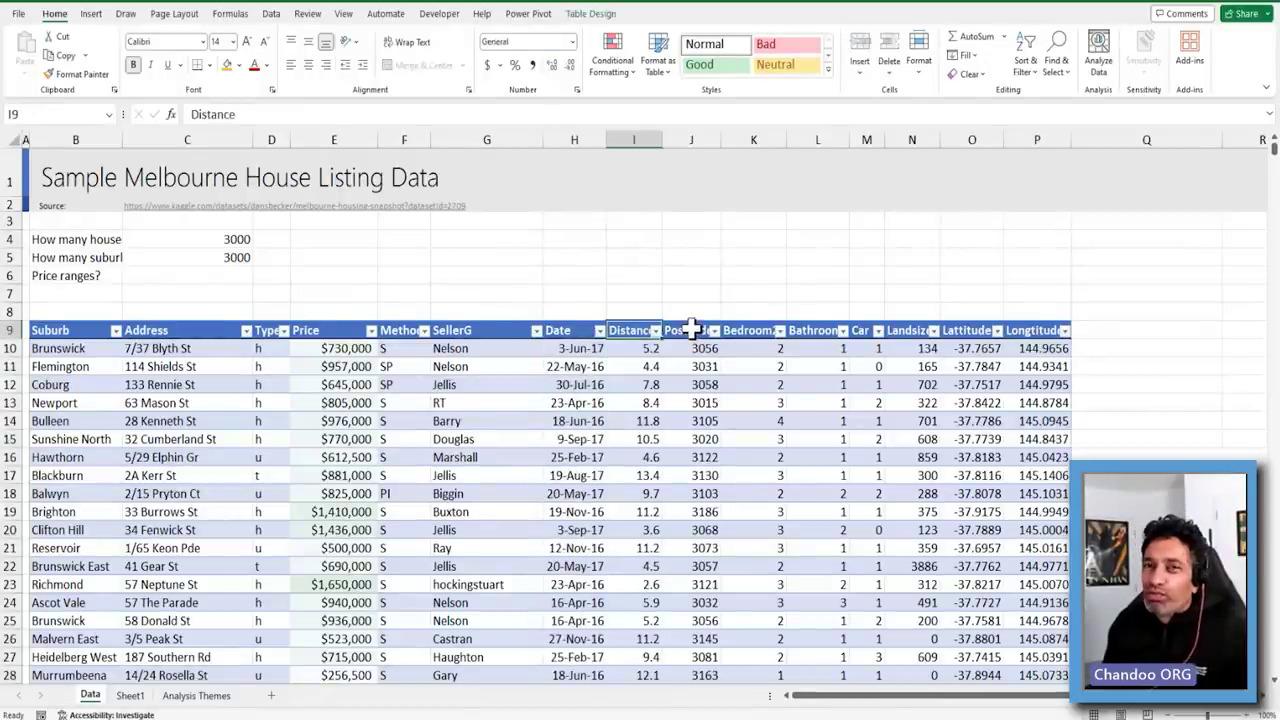
left_click(757, 330)
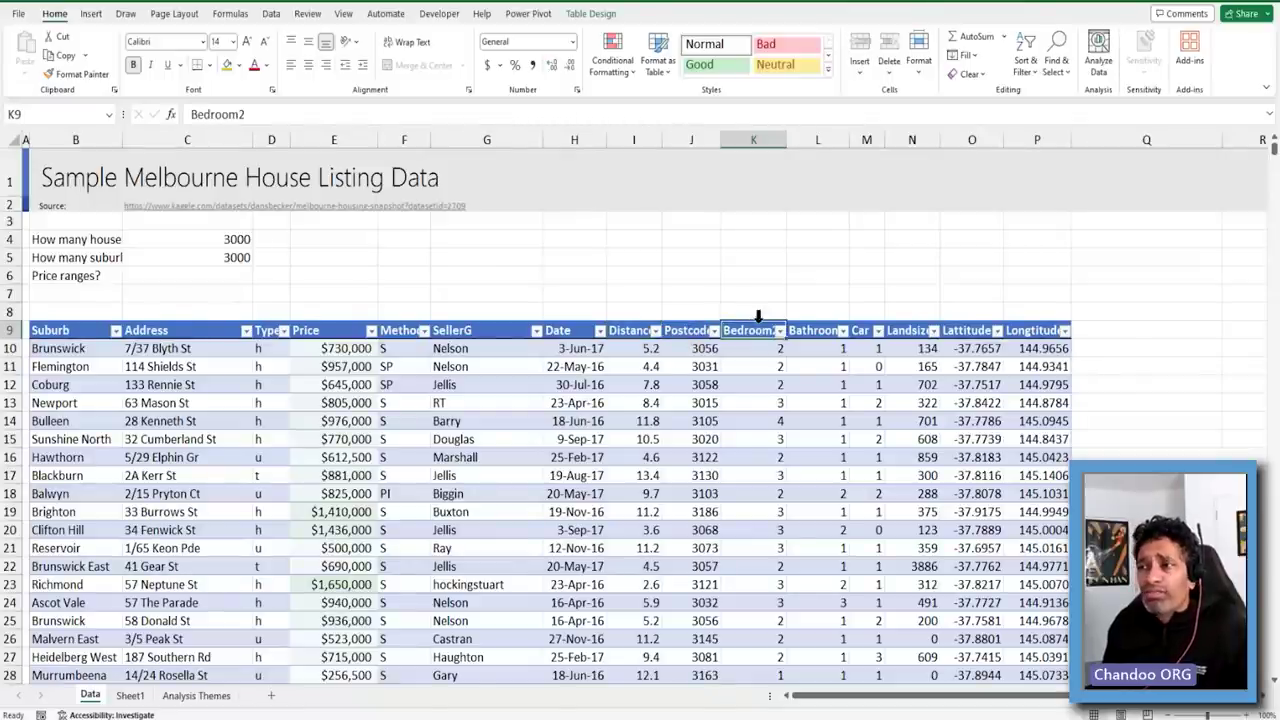
key("ctrl+a")
left_click(914, 322)
left_click(933, 331)
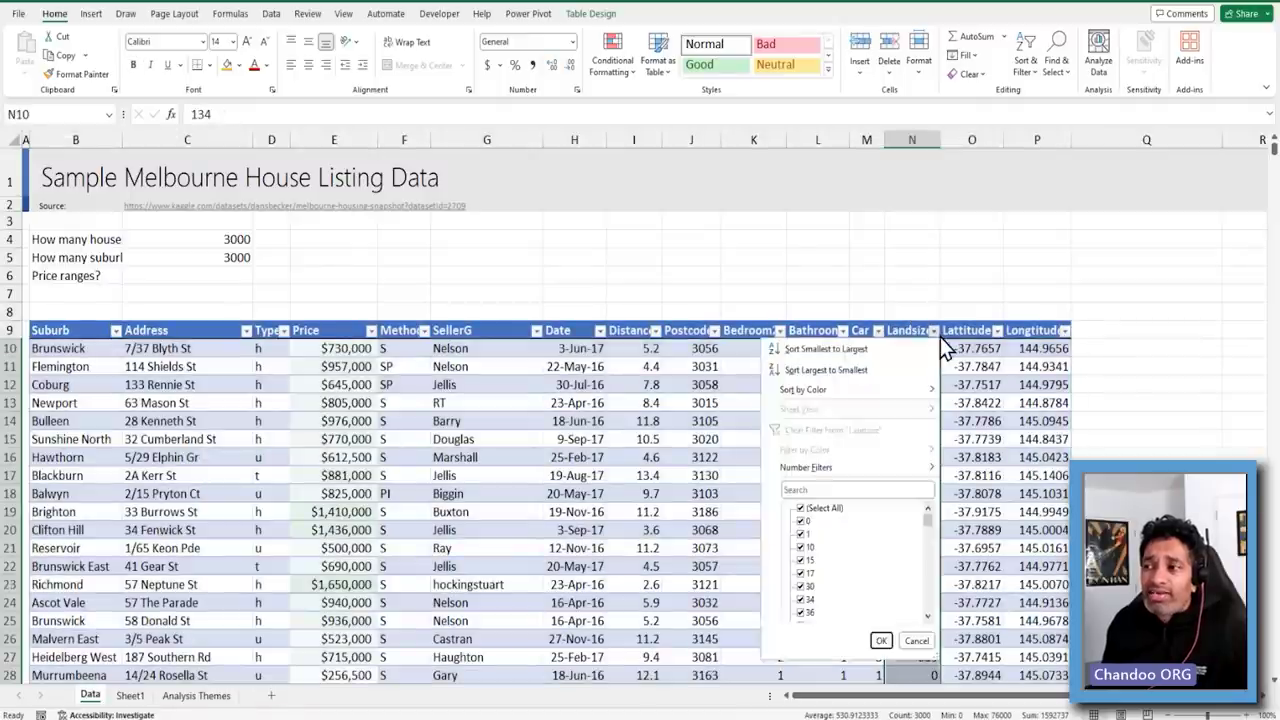
left_click_drag(928, 528, 945, 648)
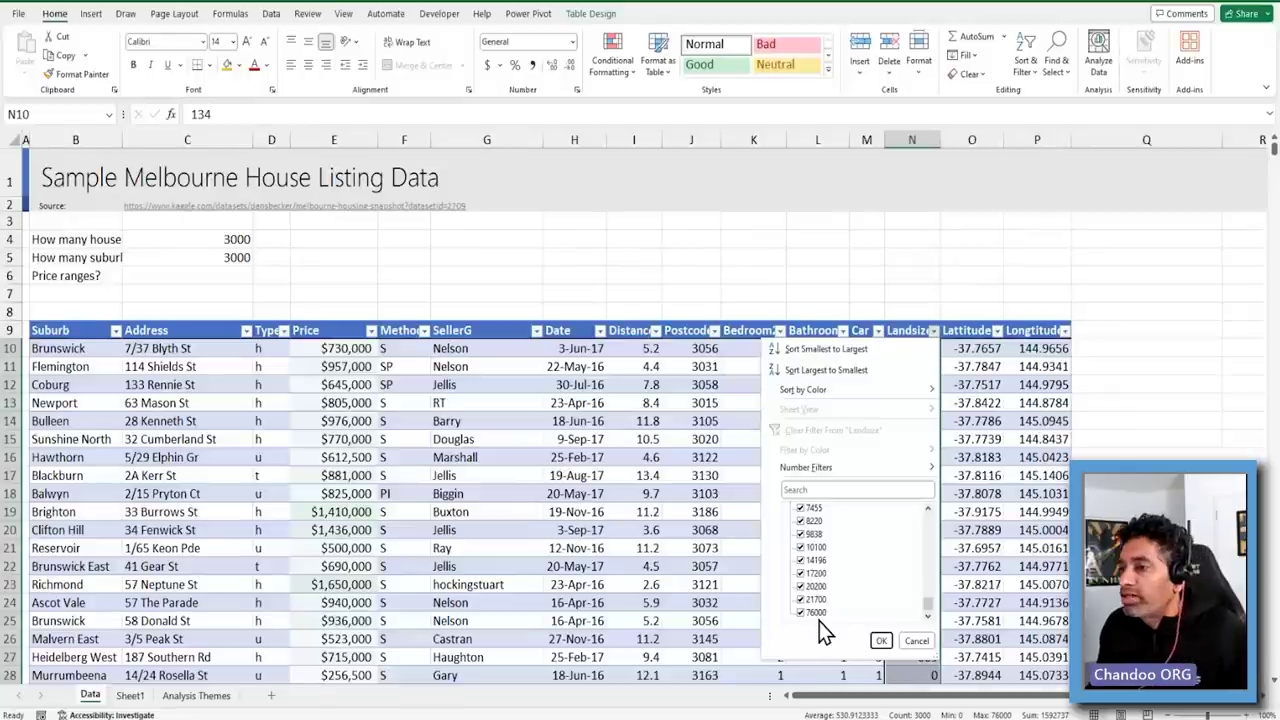
left_click(751, 263)
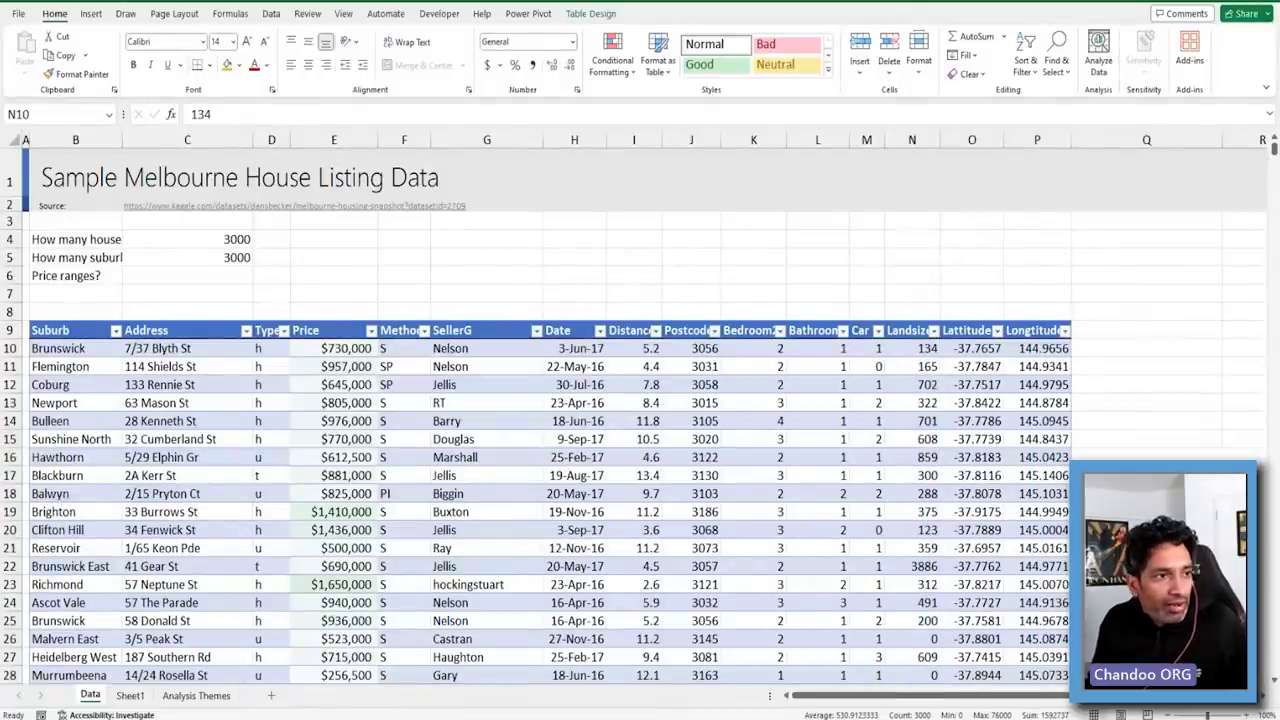
Review the analysis questions on the Analysis Themes sheet and return to the Data sheet
left_click(487, 511)
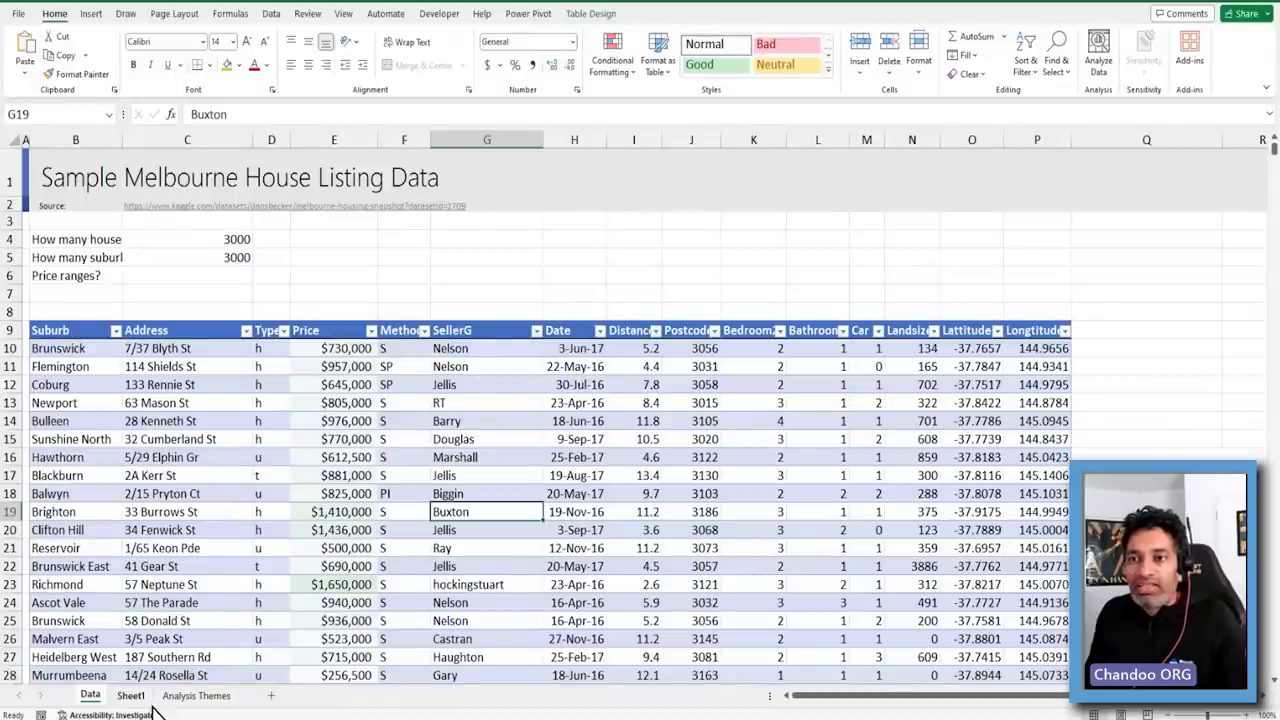
left_click(196, 695)
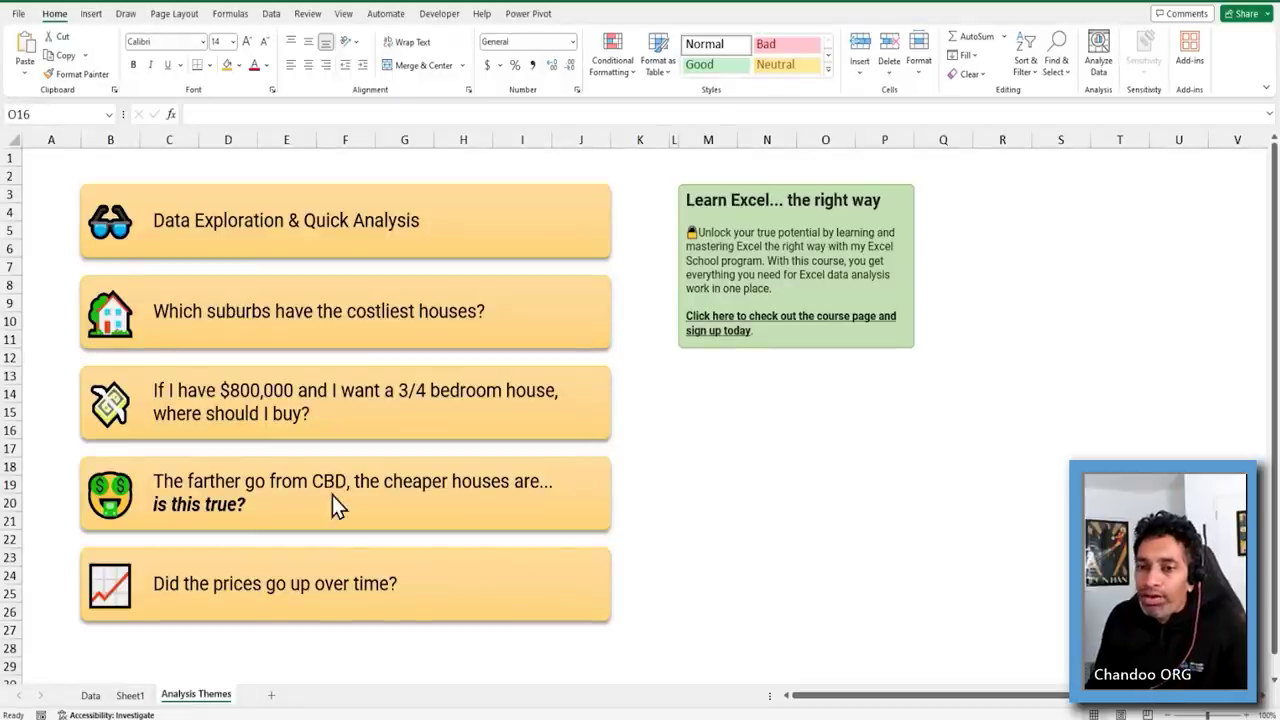
left_click(90, 696)
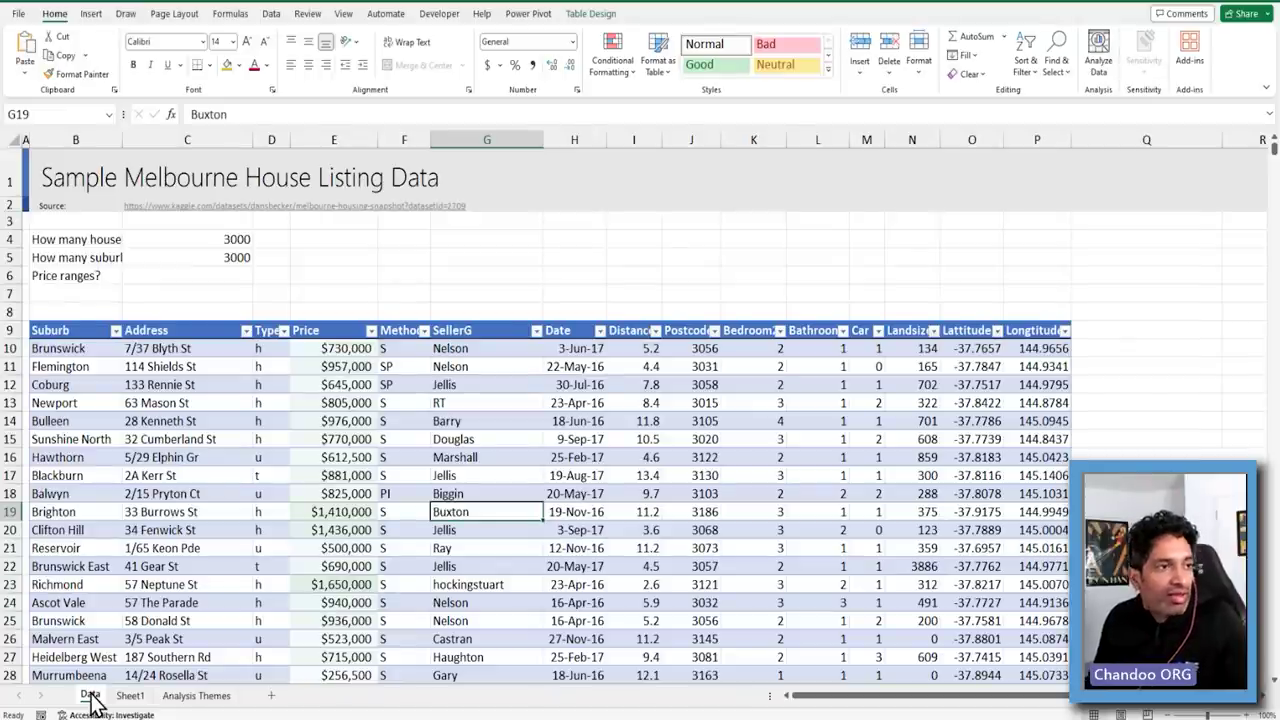
Create a blank PivotTable from the melb table on a new worksheet
left_click(214, 418)
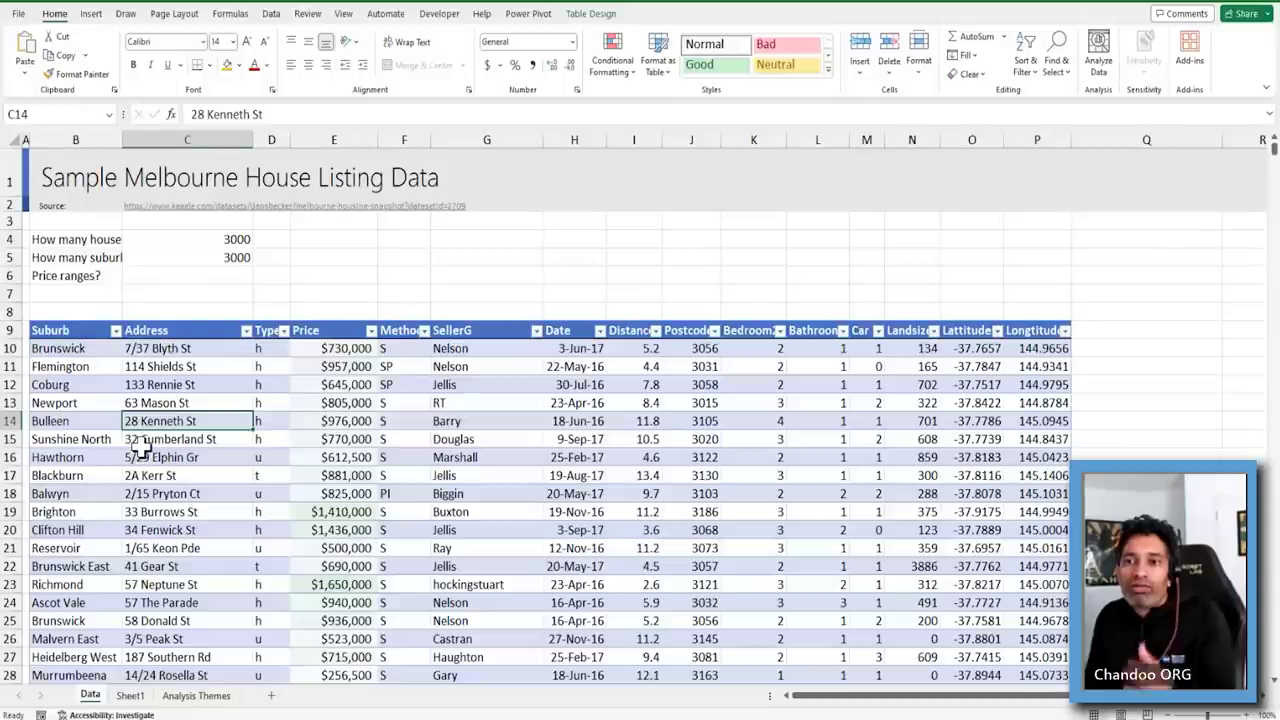
left_click(63, 366)
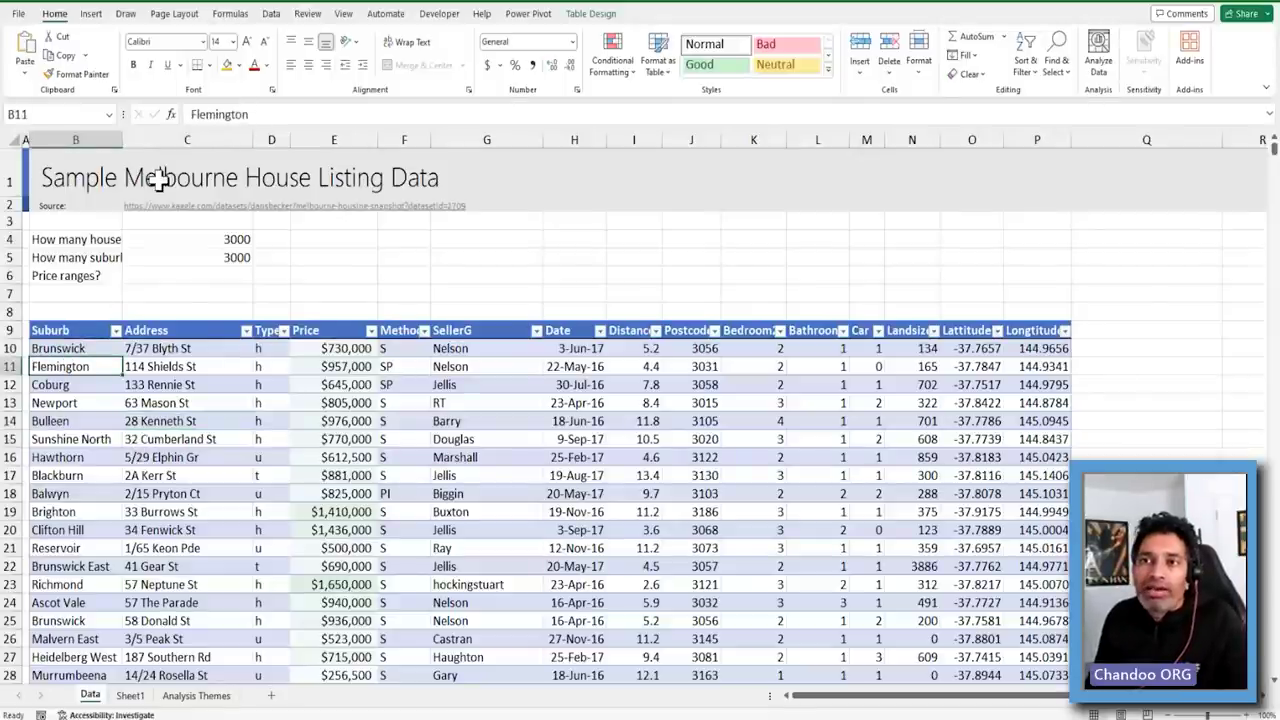
left_click(90, 16)
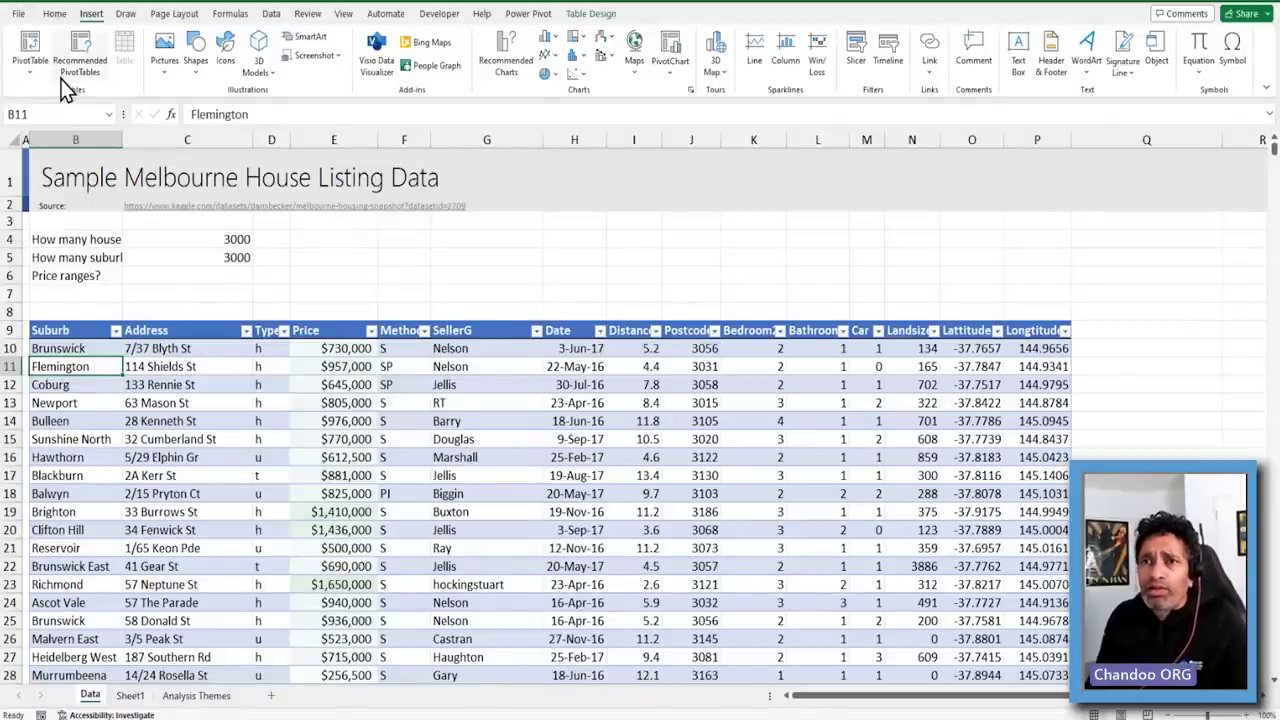
left_click(30, 53)
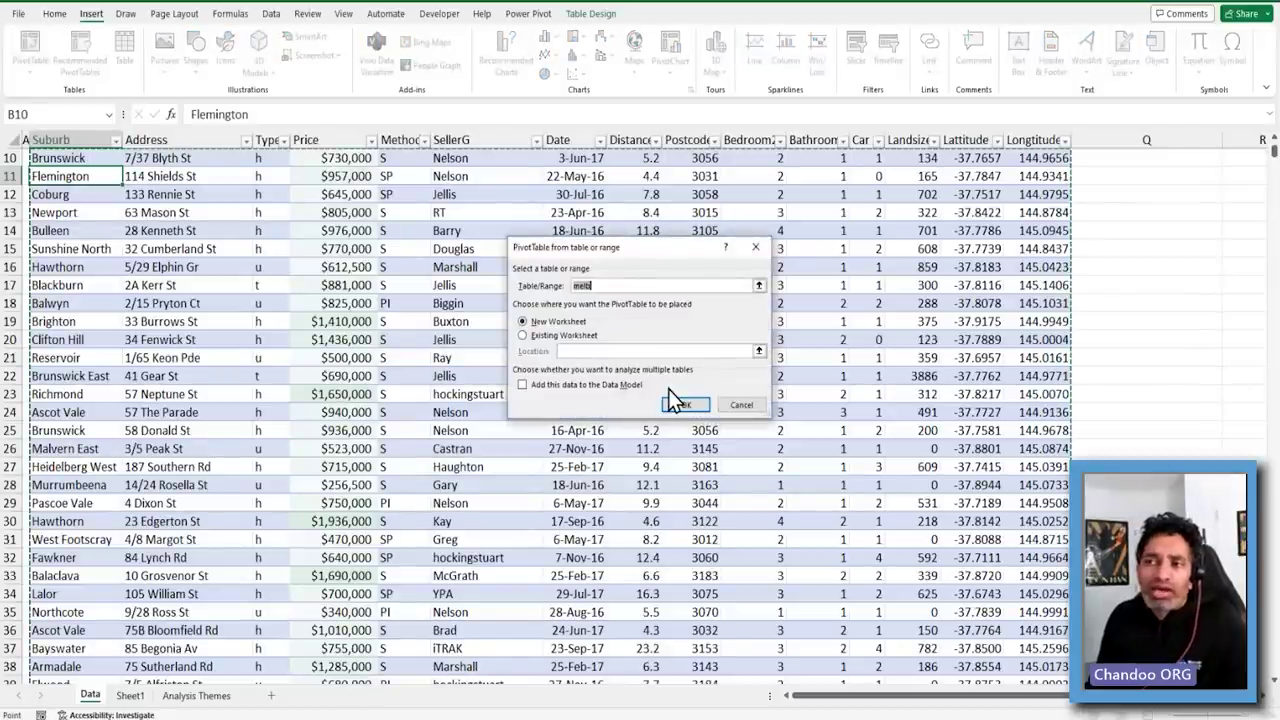
left_click(677, 402)
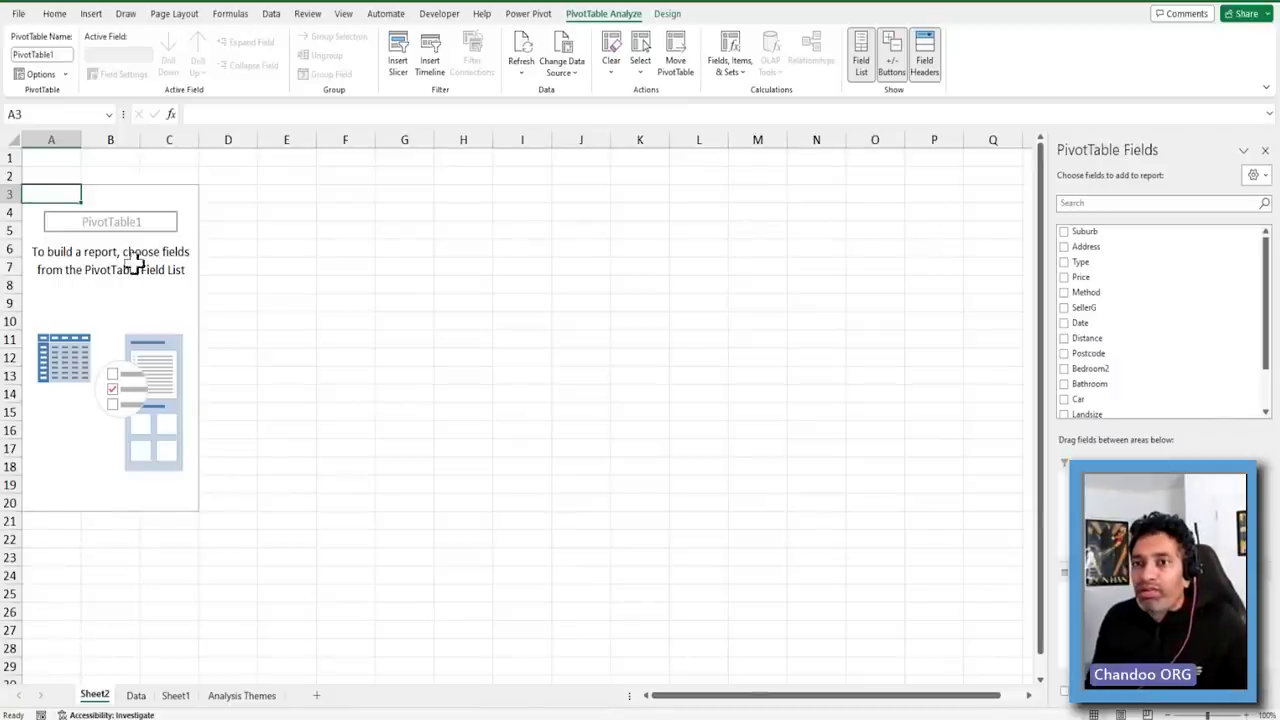
Add the Suburb field to the PivotTable rows, look through the suburb list and widen column A to fit the names
left_click_drag(60, 195, 184, 512)
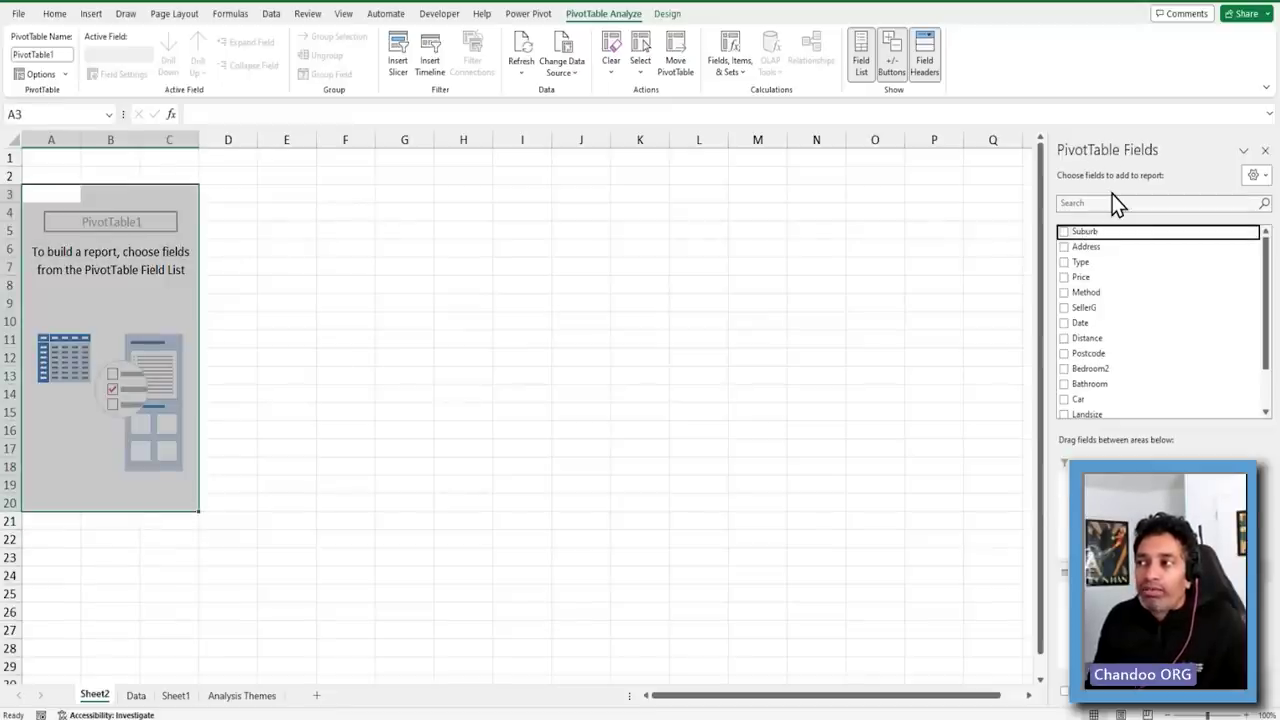
left_click(1063, 231)
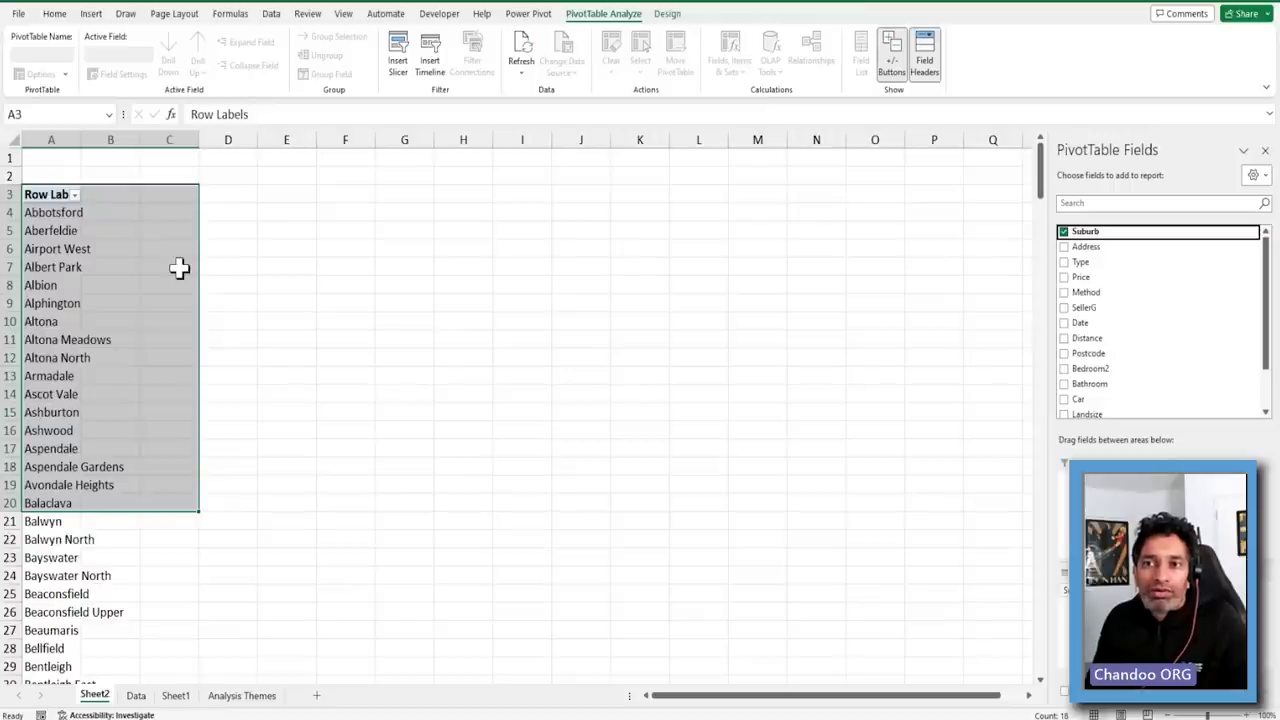
left_click_drag(54, 212, 70, 613)
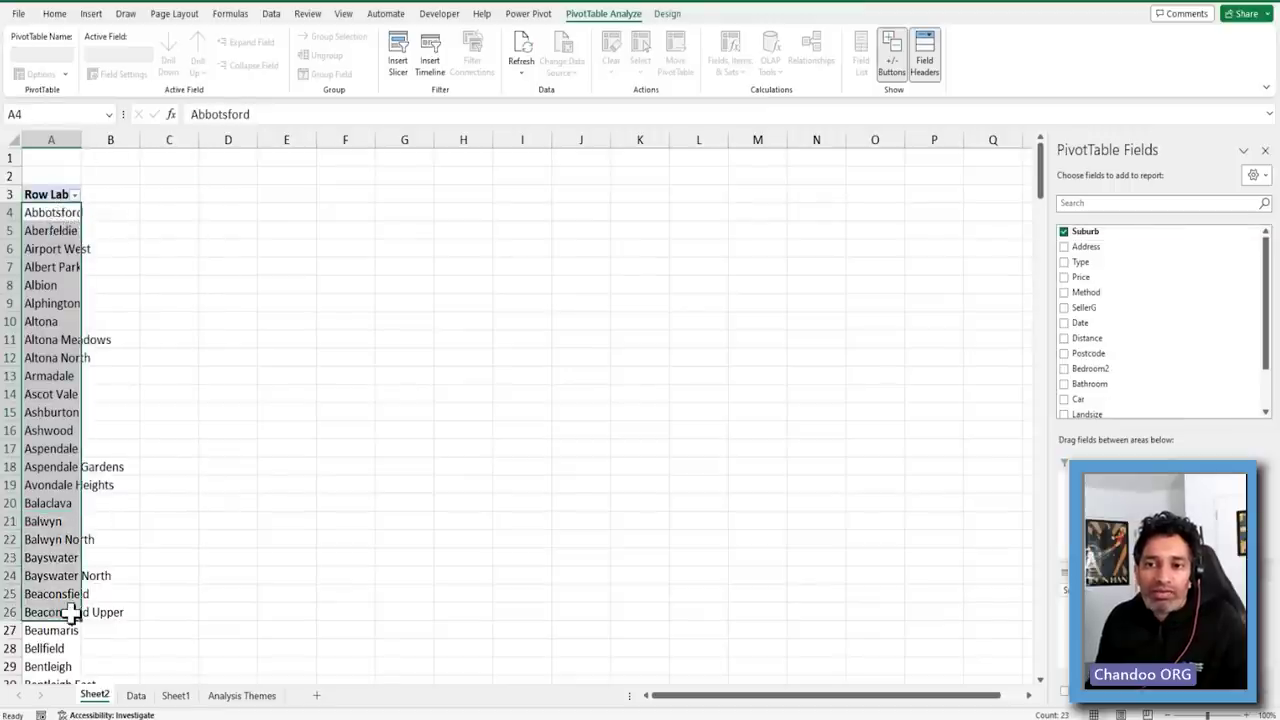
scroll(72, 600, "down", 20)
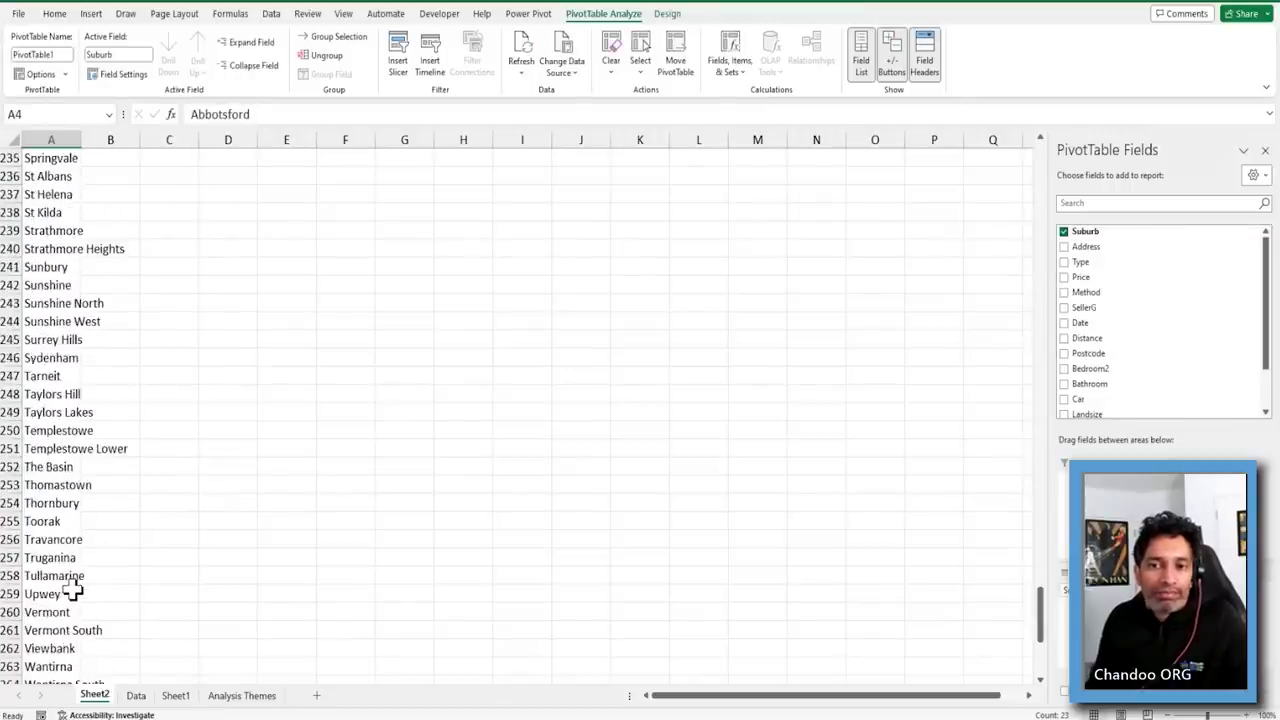
scroll(72, 592, "down", 10)
scroll(80, 568, "up", 20)
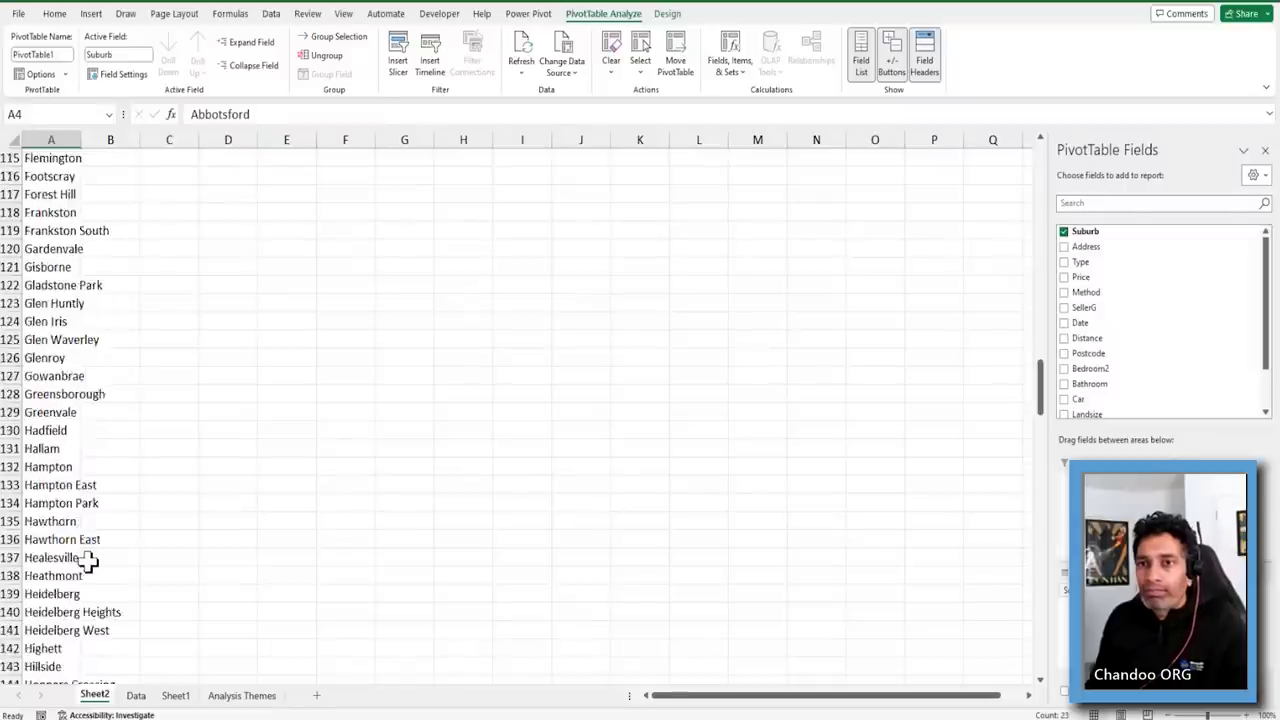
scroll(88, 562, "up", 20)
left_click(55, 213)
left_click_drag(81, 139, 150, 139)
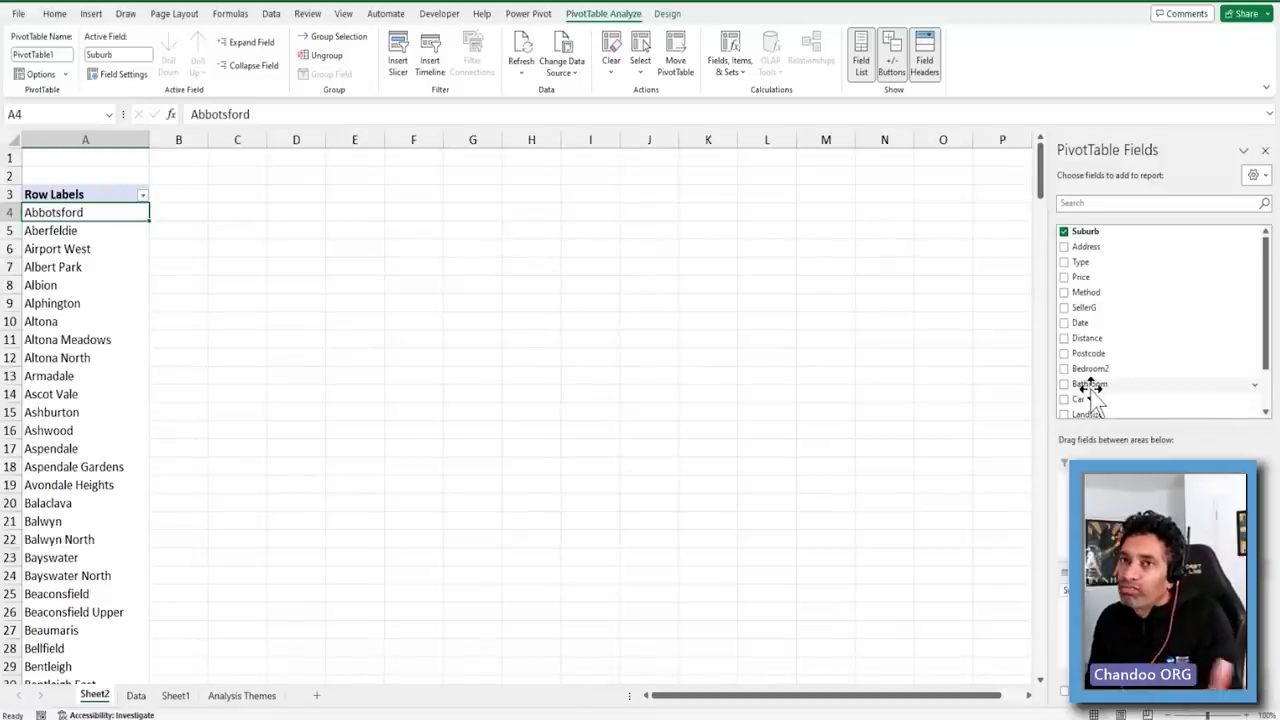
Add the Price field to the PivotTable values and summarize it by Average
left_click_drag(1078, 276, 1197, 663)
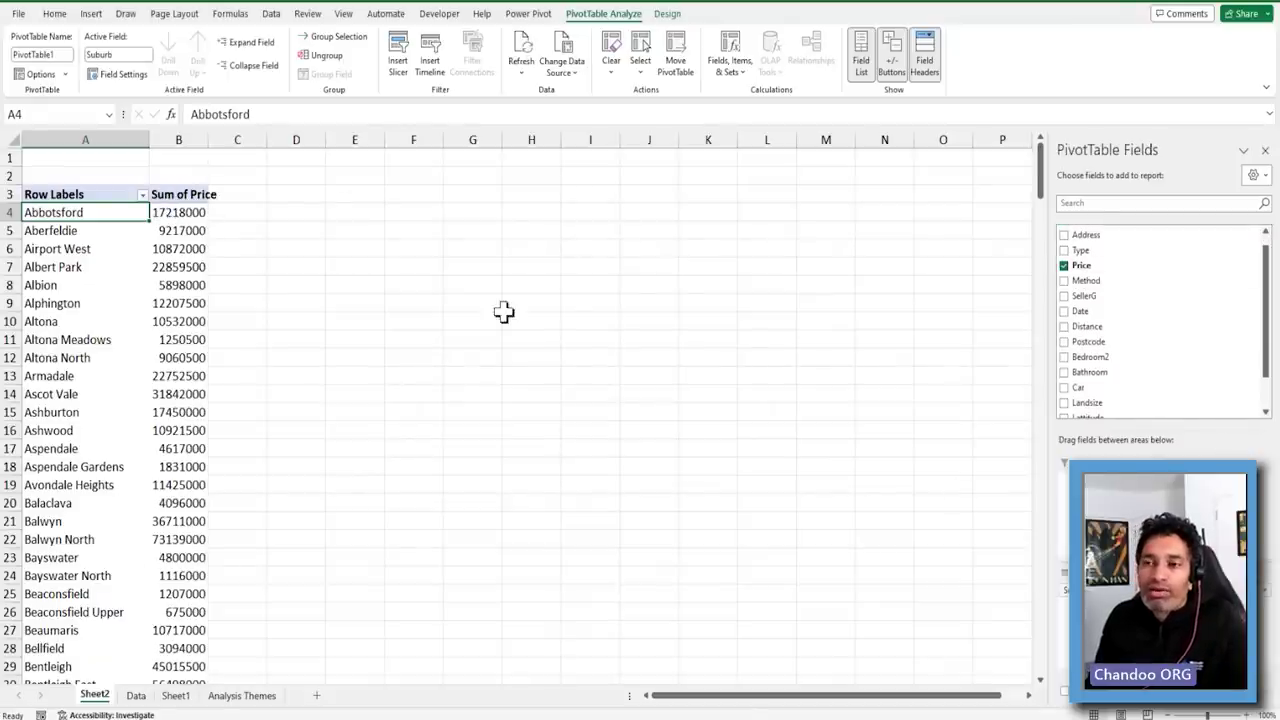
right_click(178, 215)
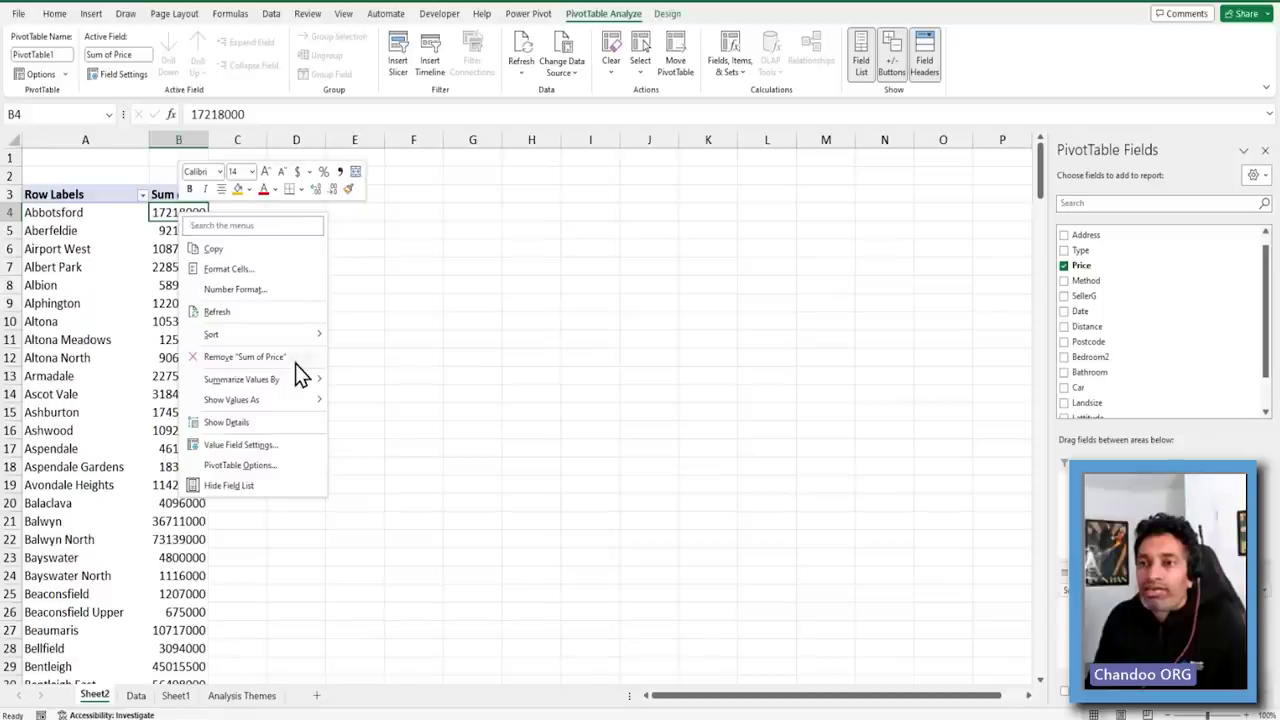
mouse_move(295, 386)
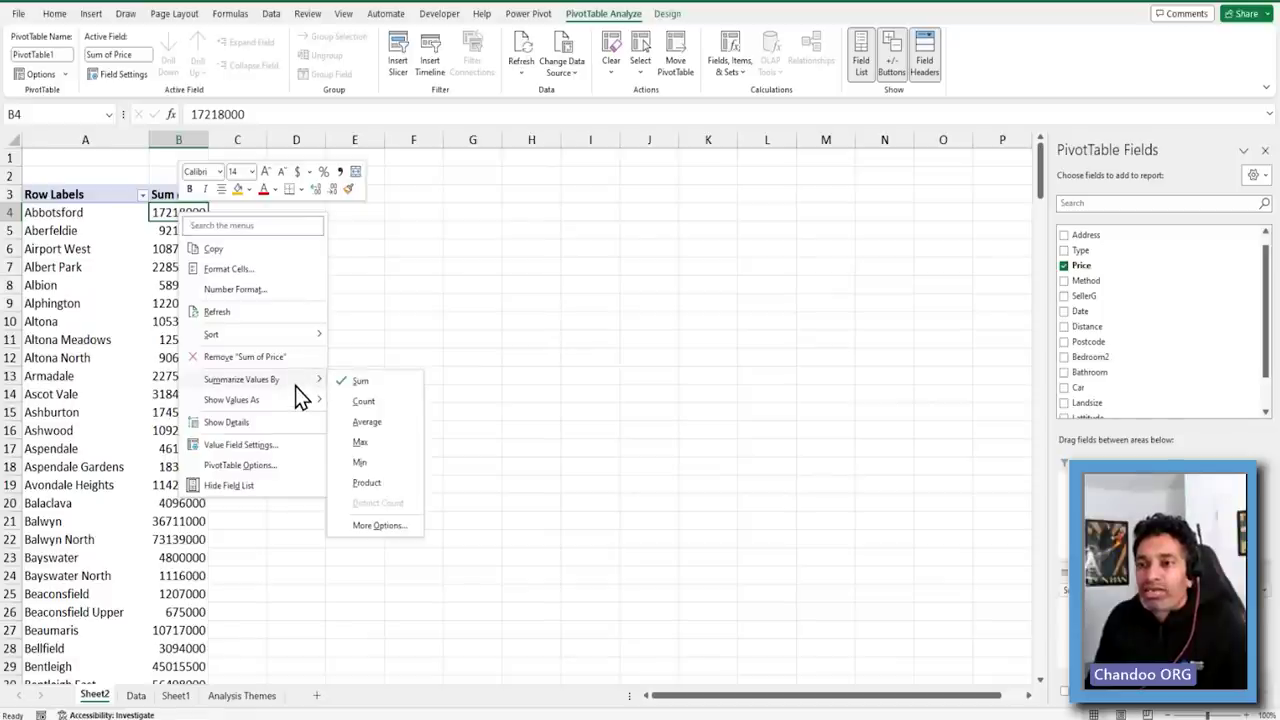
left_click(365, 422)
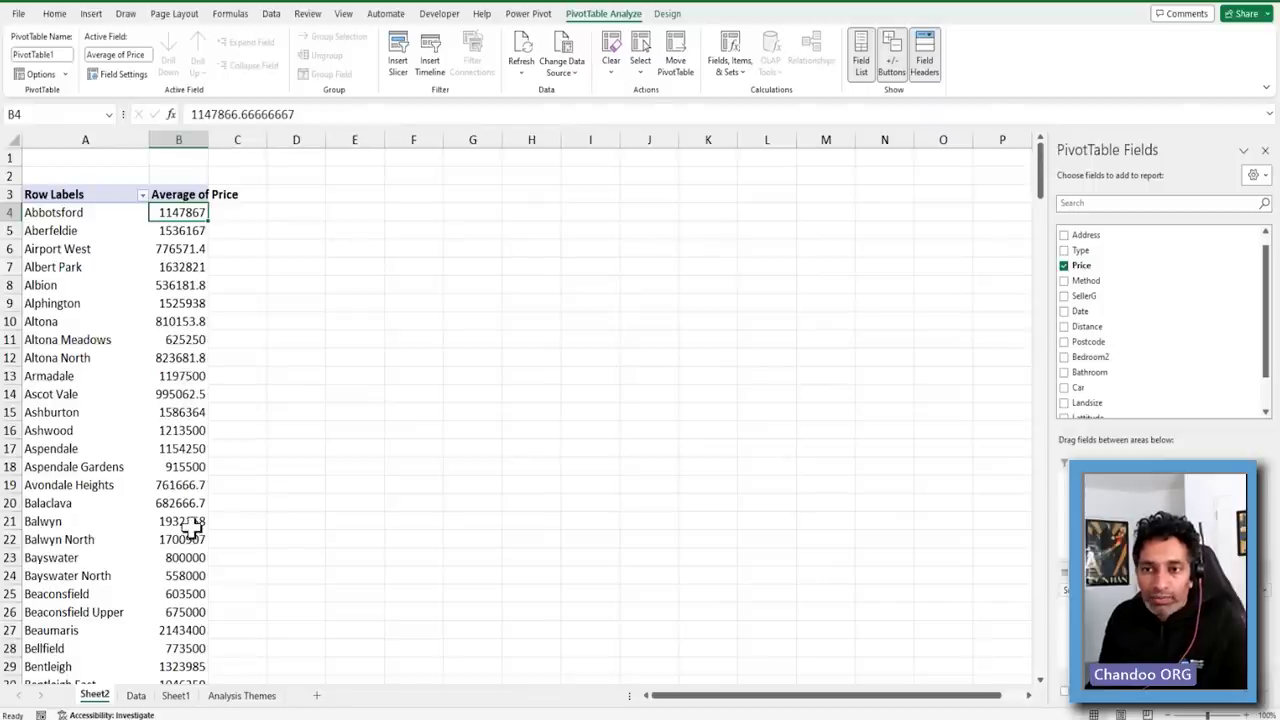
Format the average prices as Currency with the $ symbol and 0 decimal places, and widen column B to show them fully
right_click(173, 214)
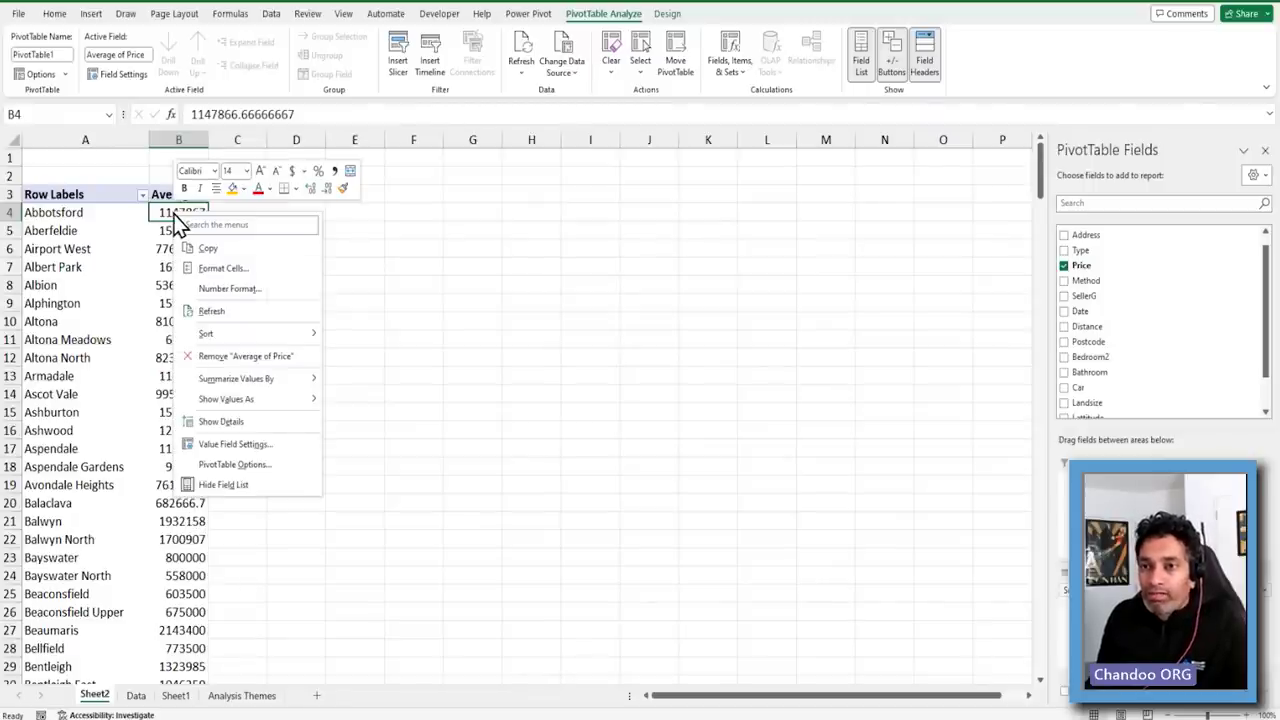
left_click(224, 289)
left_click(73, 186)
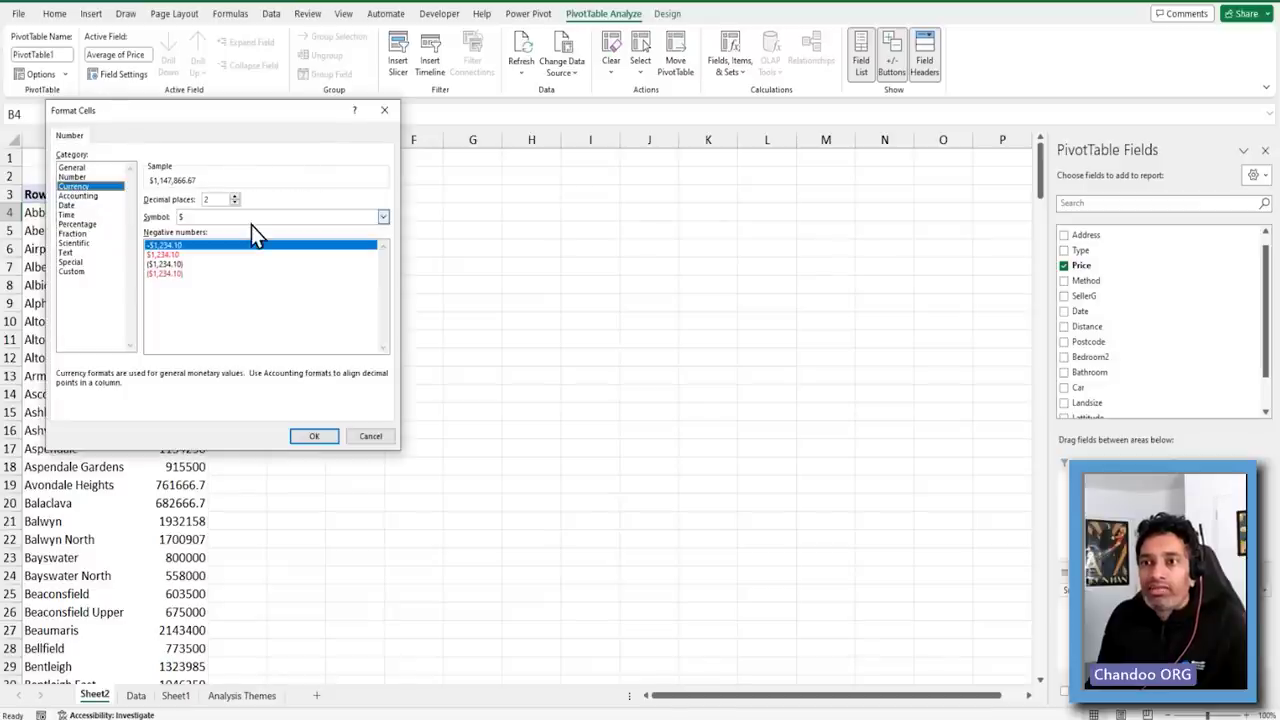
double_click(235, 203)
left_click(320, 437)
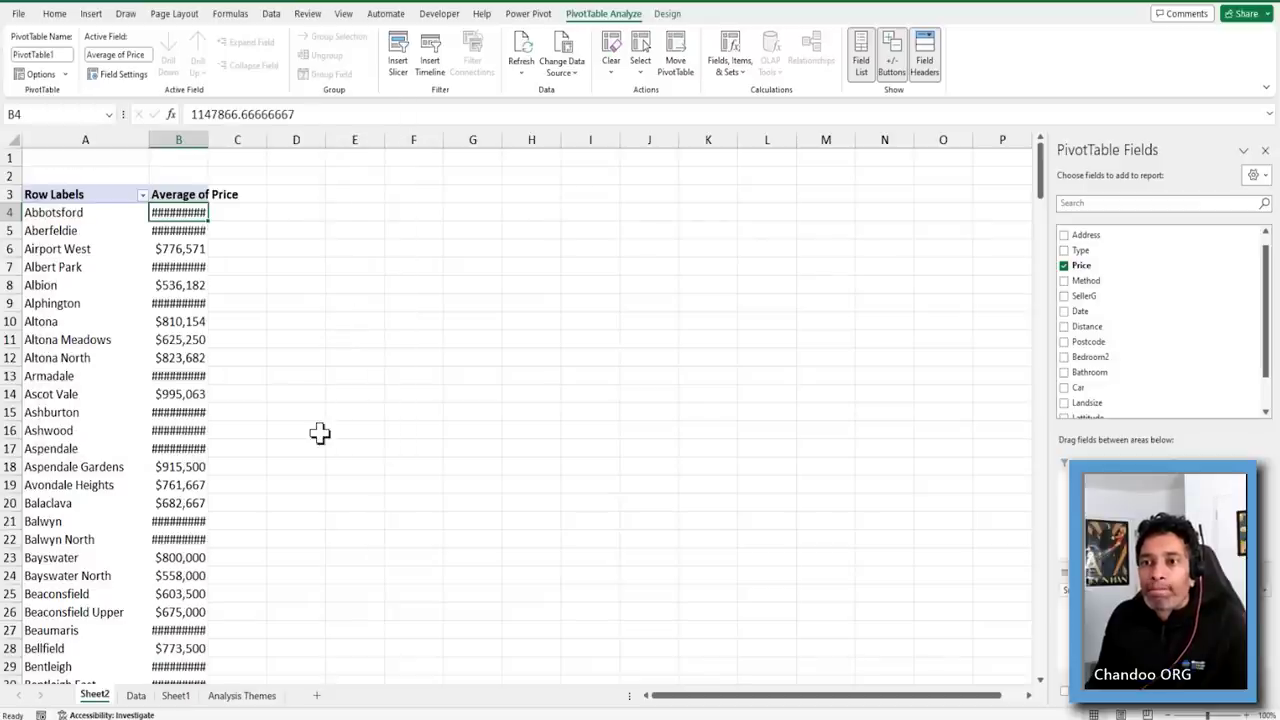
left_click_drag(209, 142, 253, 147)
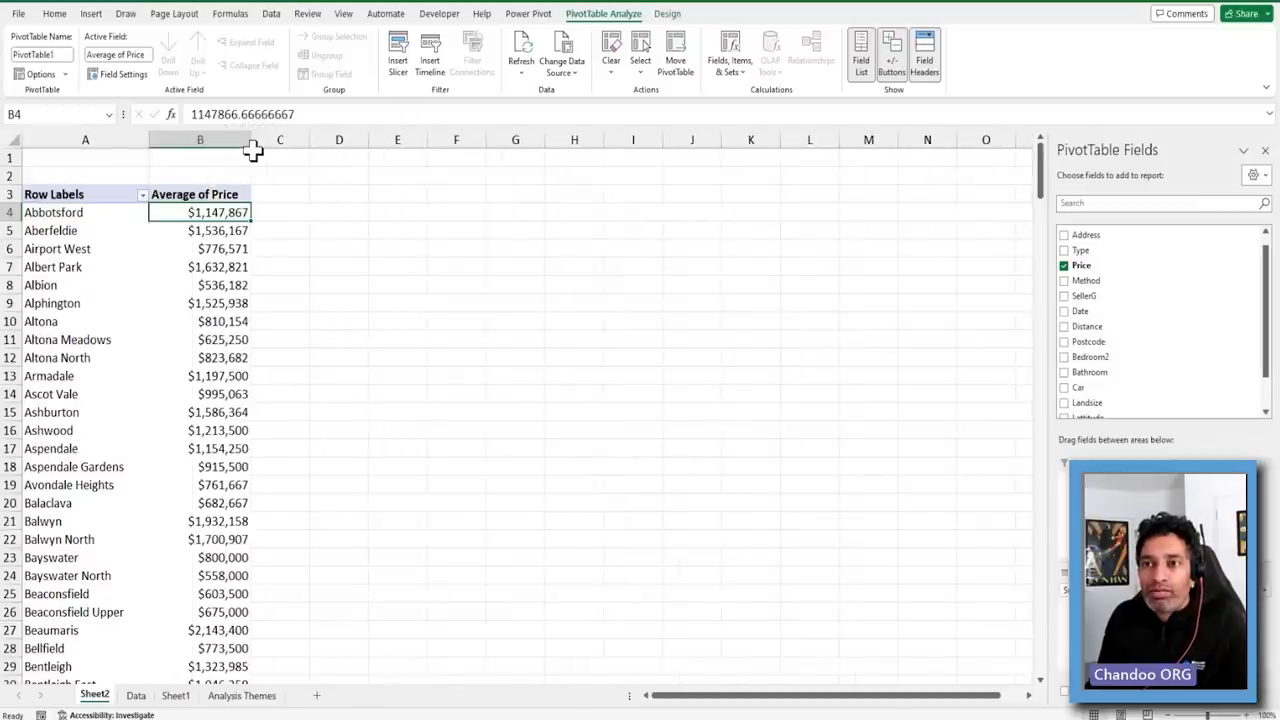
Sort the suburbs by average price from largest to smallest
scroll(250, 357, "down", 4)
scroll(243, 360, "up", 4)
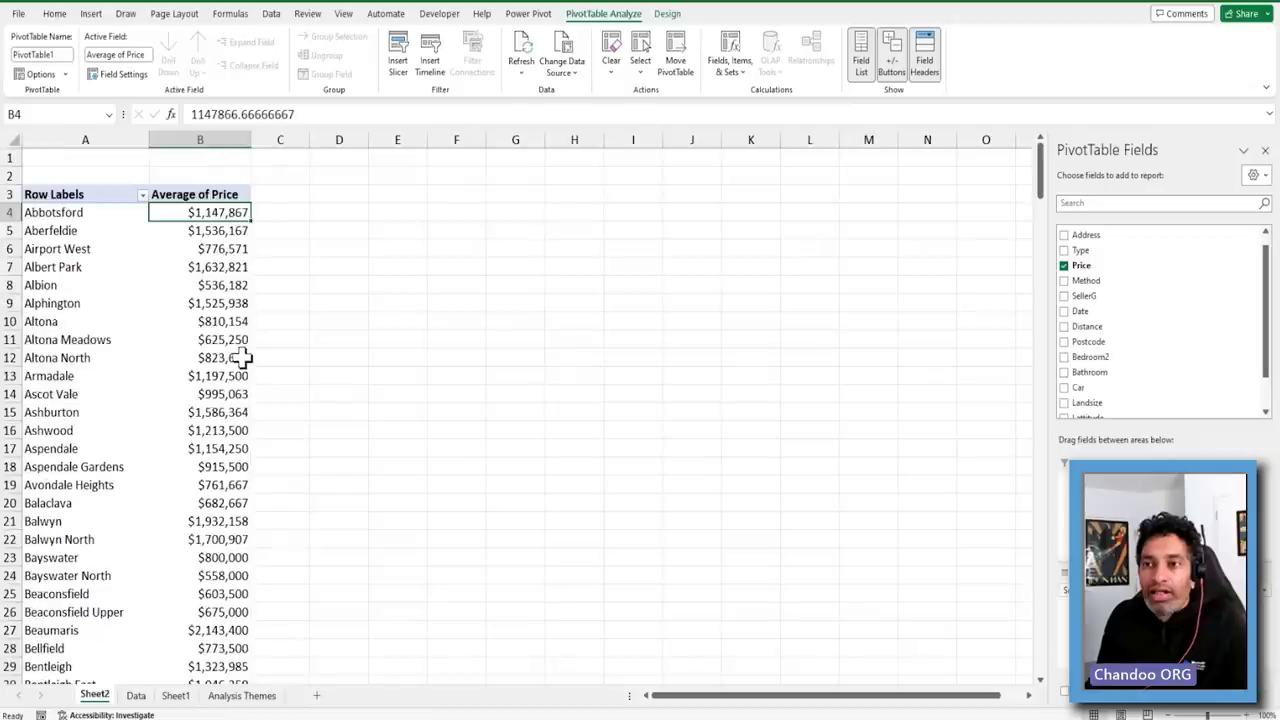
right_click(215, 215)
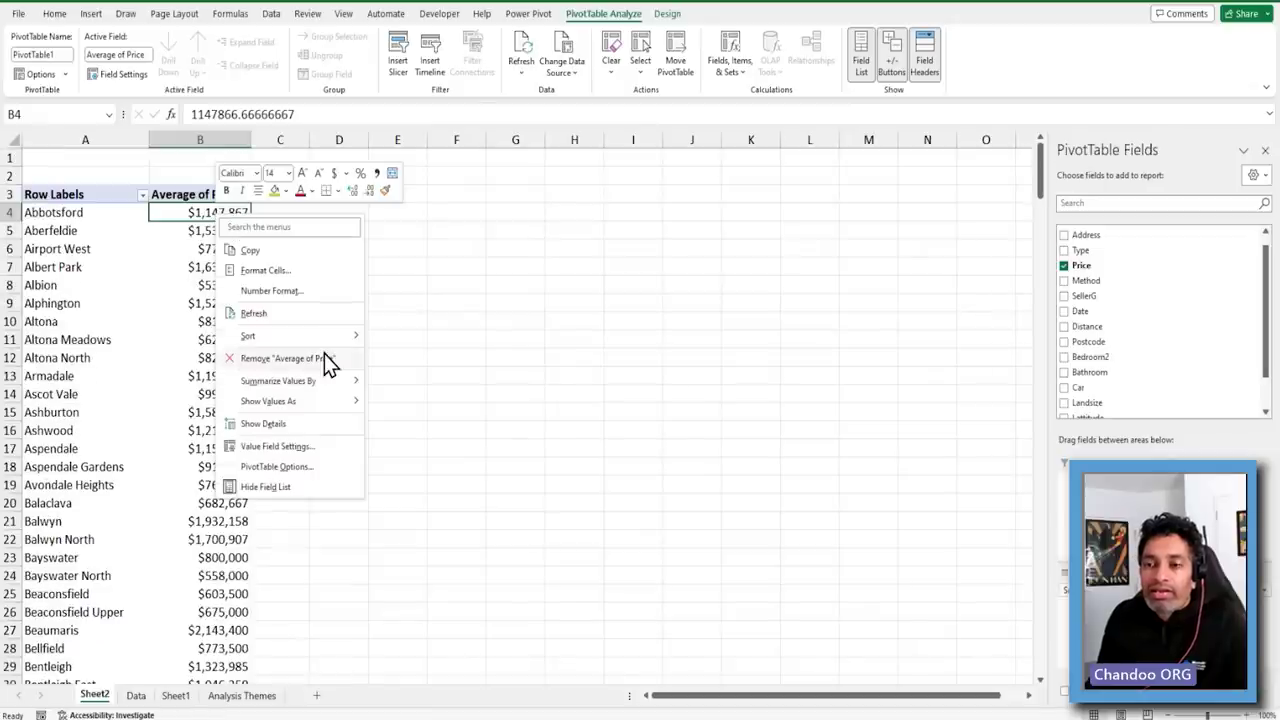
mouse_move(325, 340)
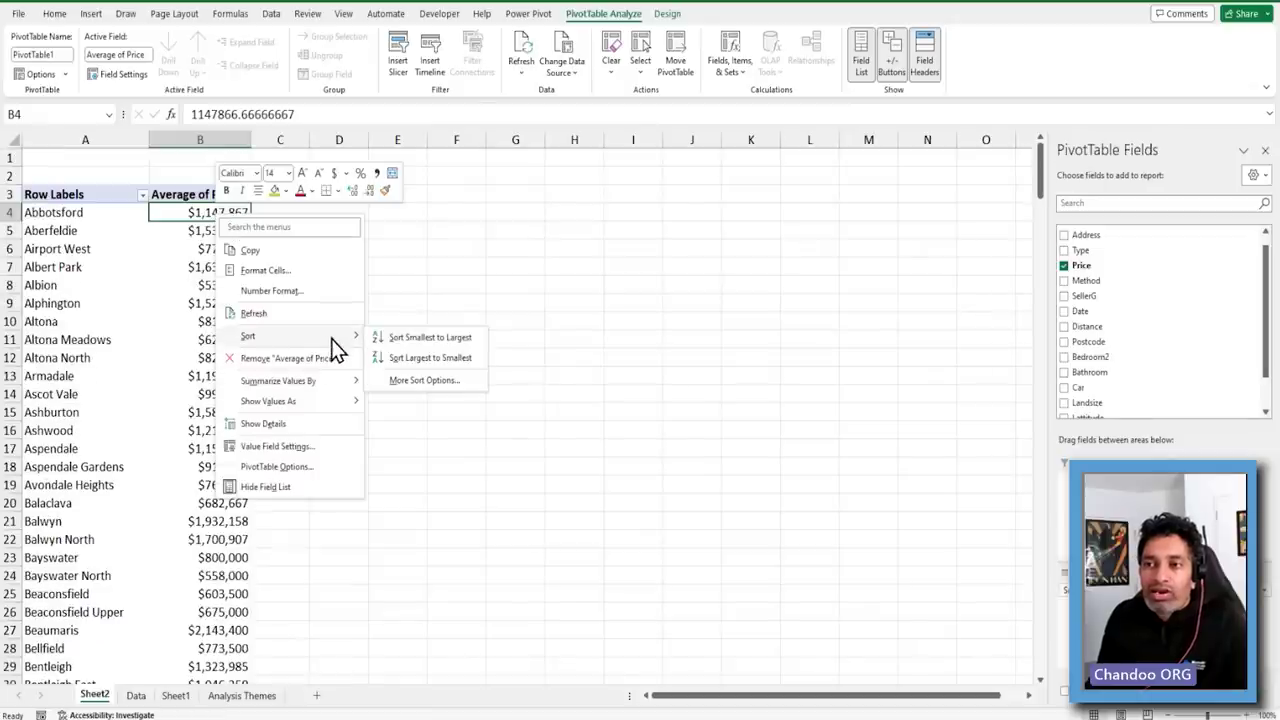
left_click(420, 358)
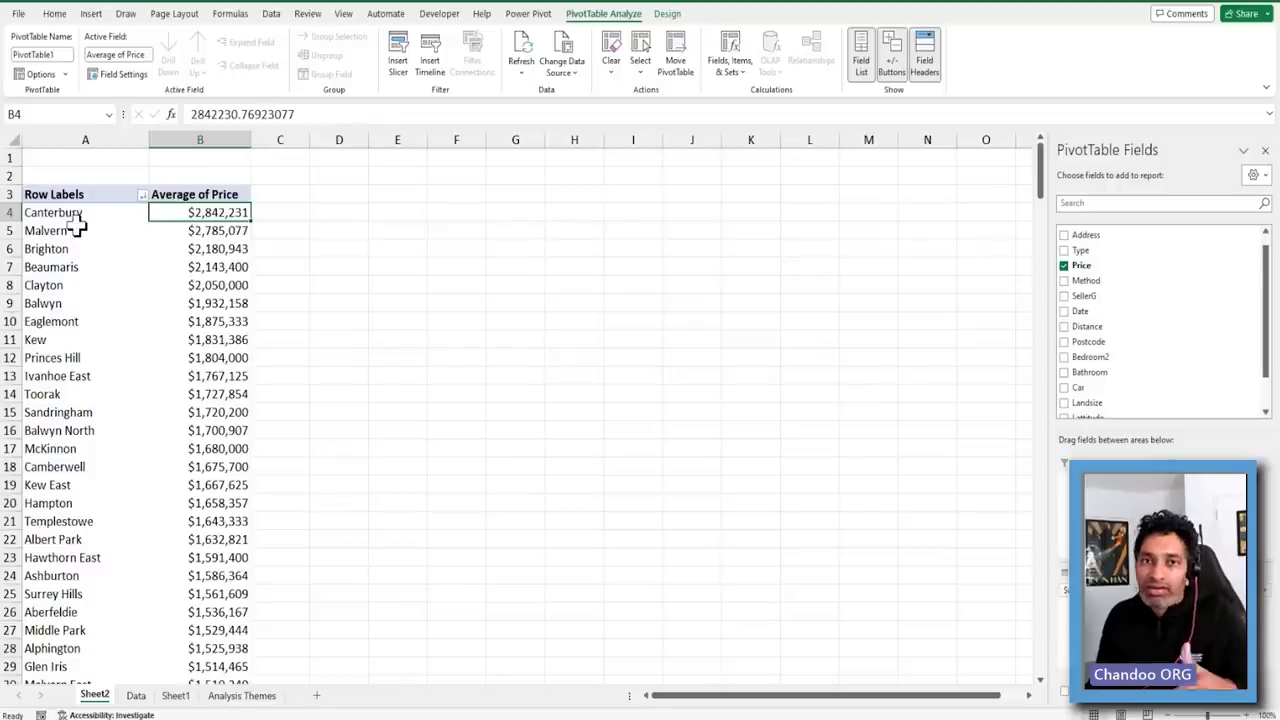
Examine the sorted suburb list from the costliest to the cheapest average prices
left_click_drag(76, 216, 76, 396)
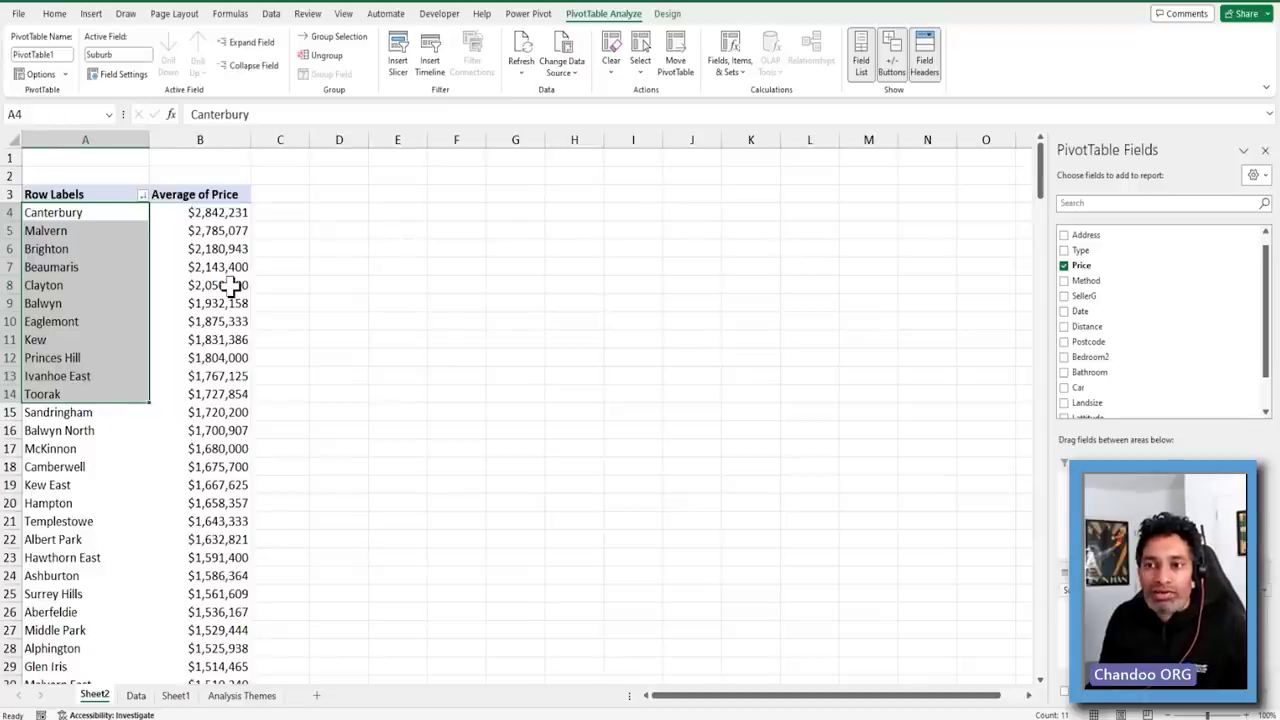
scroll(230, 287, "down", 5)
scroll(230, 287, "down", 20)
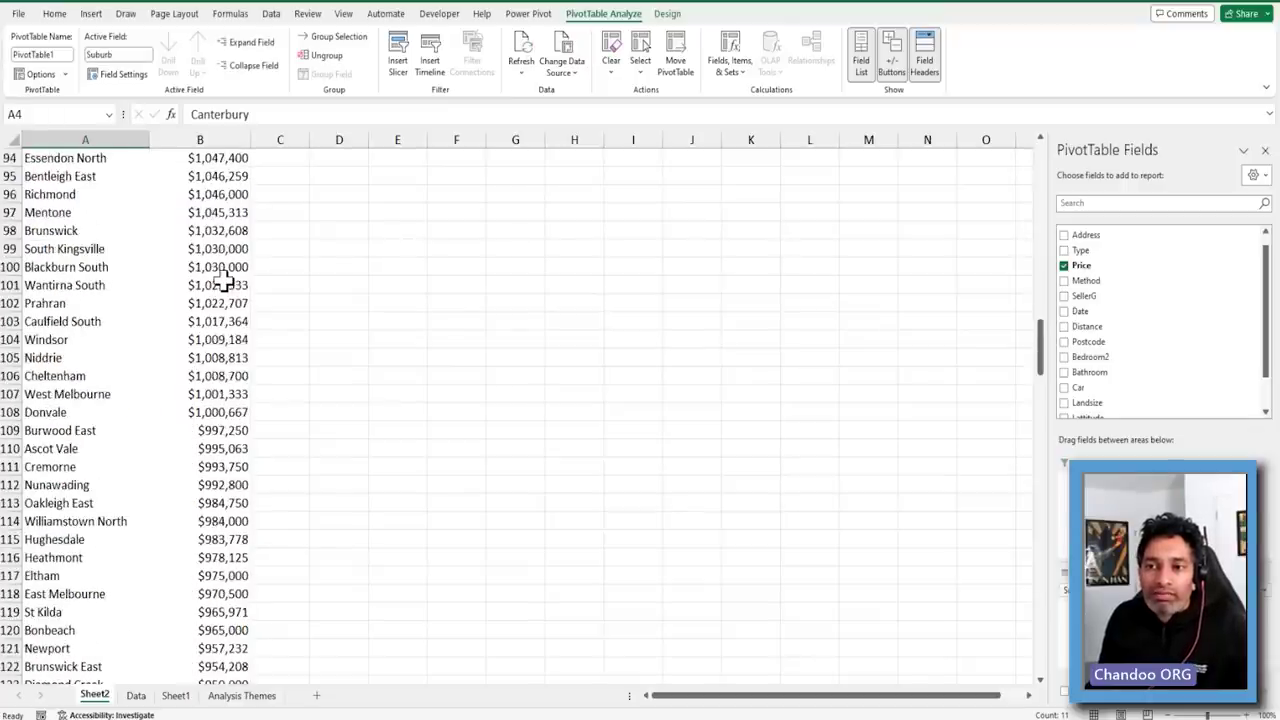
left_click_drag(80, 322, 78, 340)
scroll(109, 391, "down", 15)
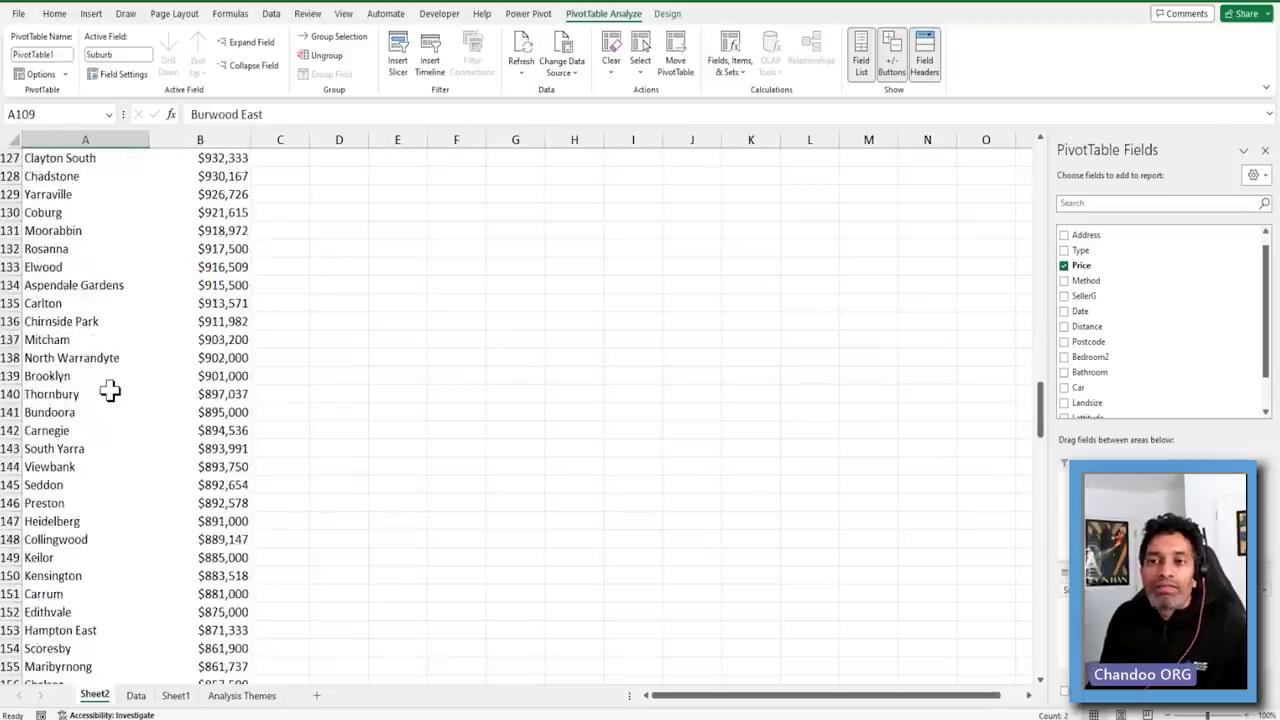
scroll(109, 391, "down", 20)
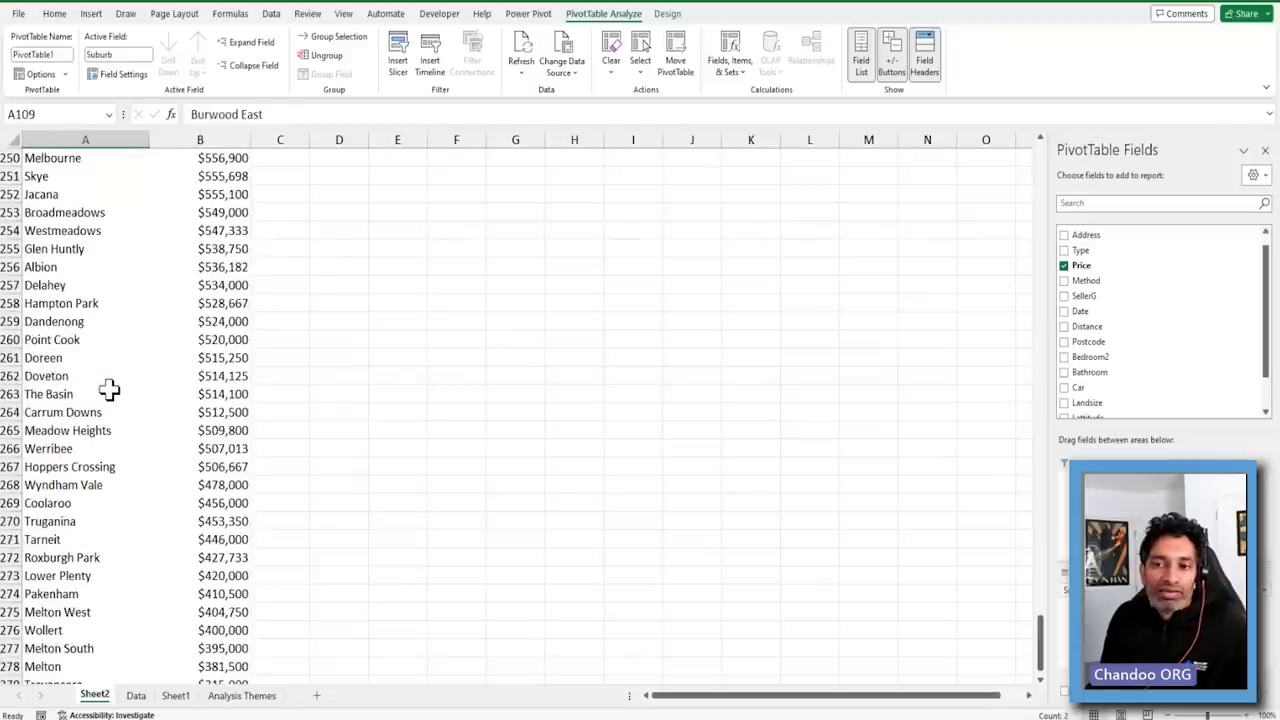
scroll(107, 391, "down", 6)
scroll(90, 400, "up", 3)
left_click(100, 467)
scroll(346, 426, "up", 20)
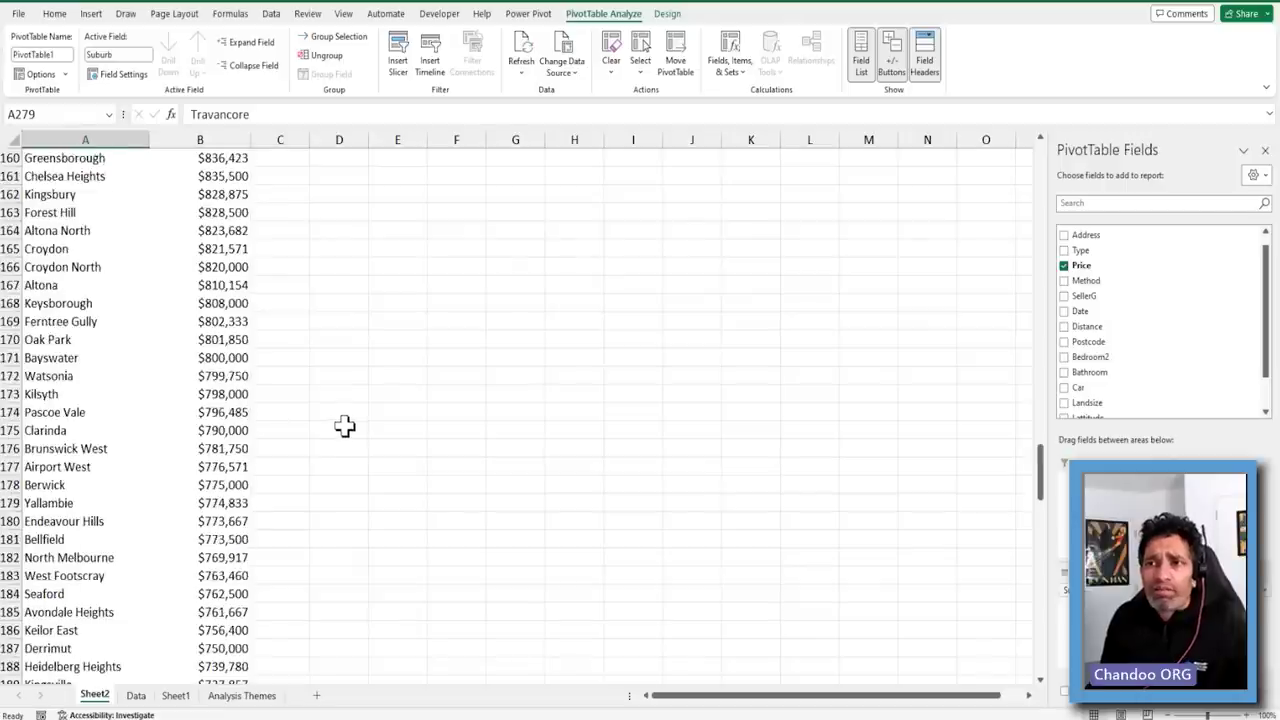
scroll(341, 426, "up", 19)
scroll(338, 426, "up", 20)
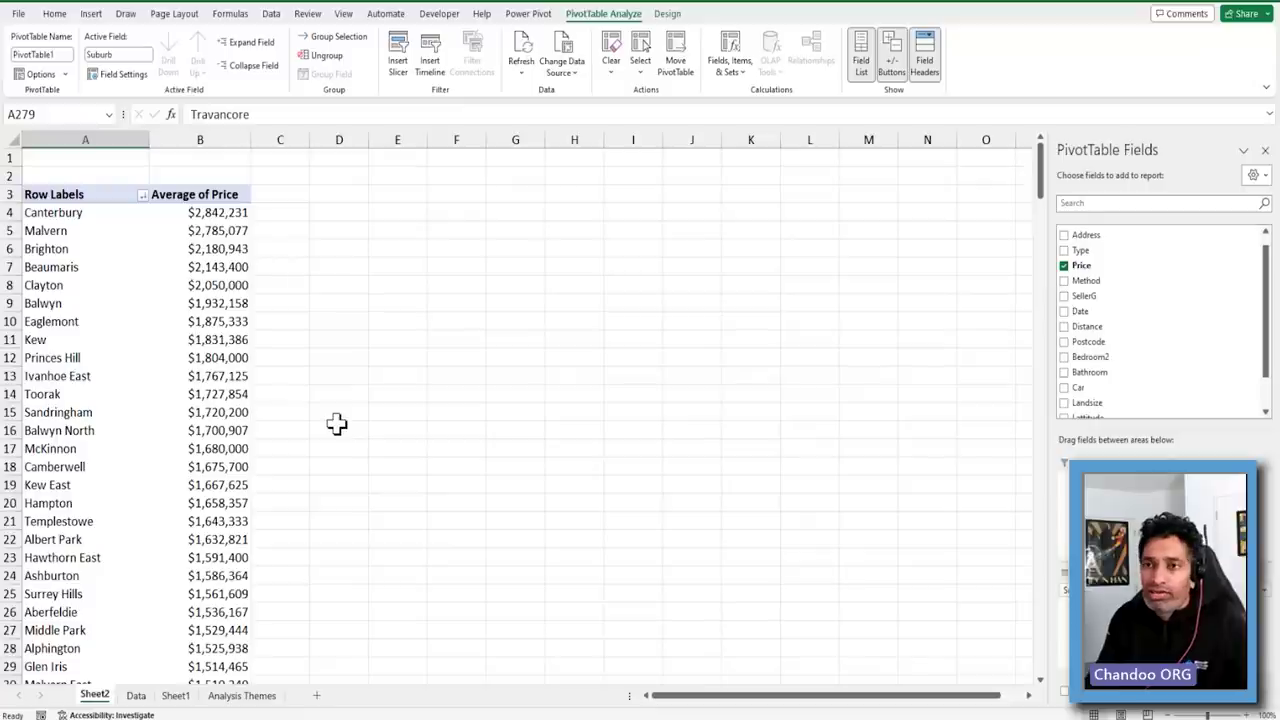
Check the average price of the Canterbury row, glance at the listings on the Data sheet and return to the PivotTable on Sheet2
left_click(90, 214)
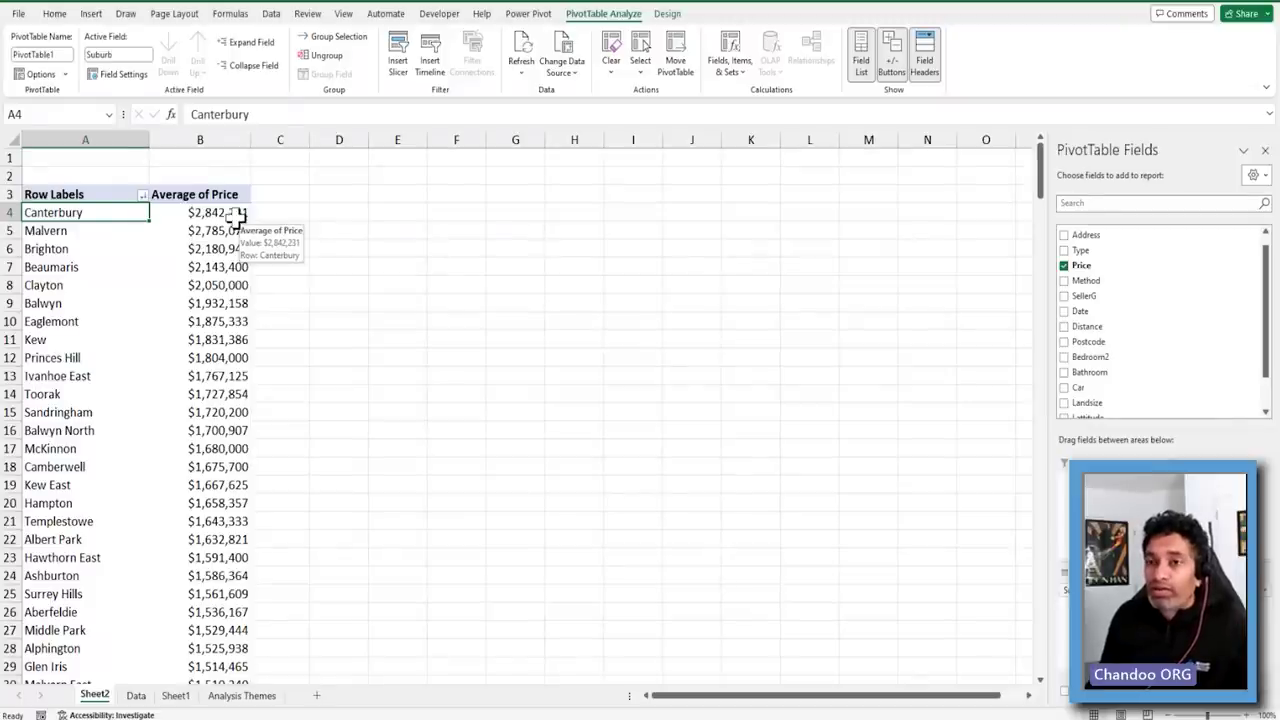
left_click(242, 216)
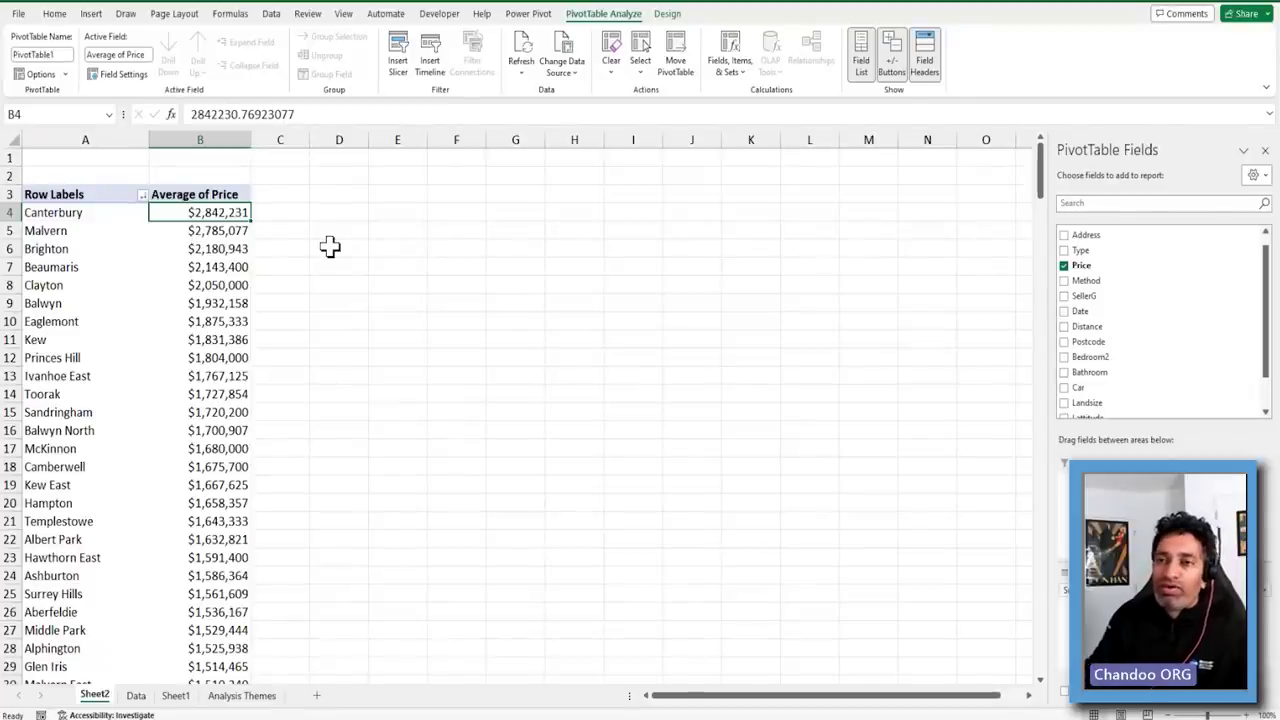
left_click(136, 696)
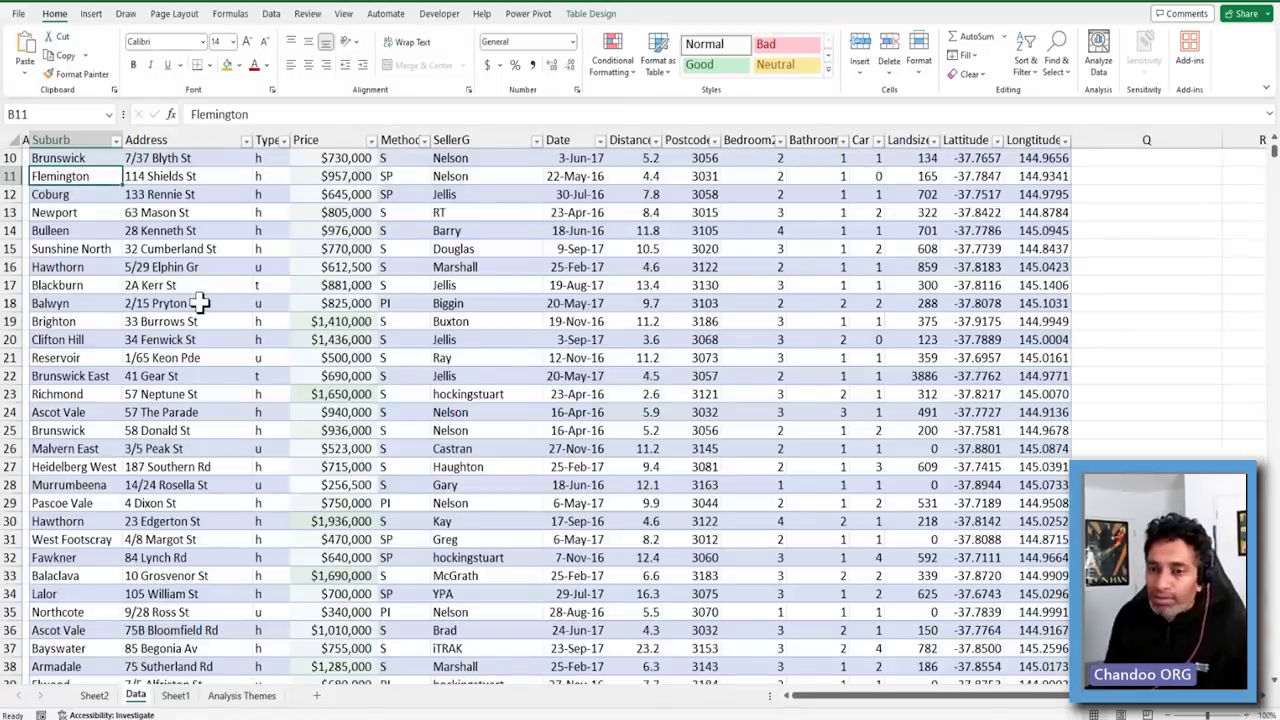
key("ctrl+Page_Up")
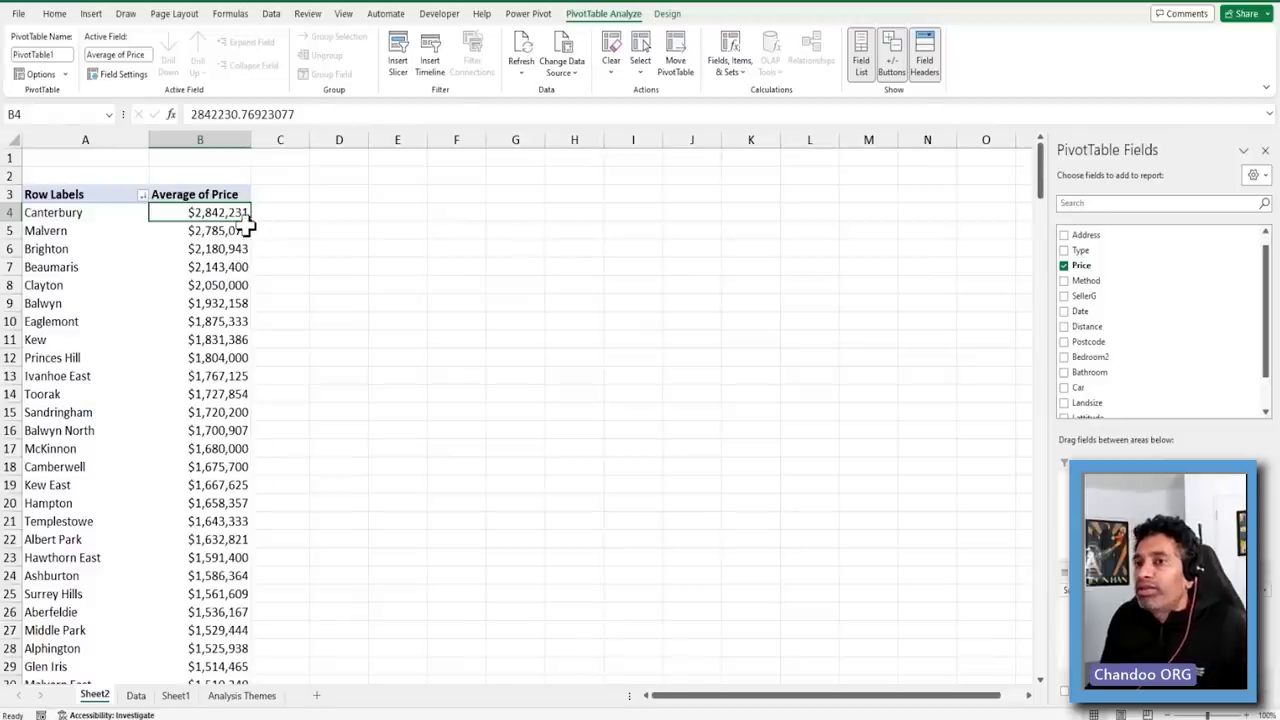
Add the Address field to the PivotTable values as a count per suburb, and widen column C to fit its header
left_click(275, 139)
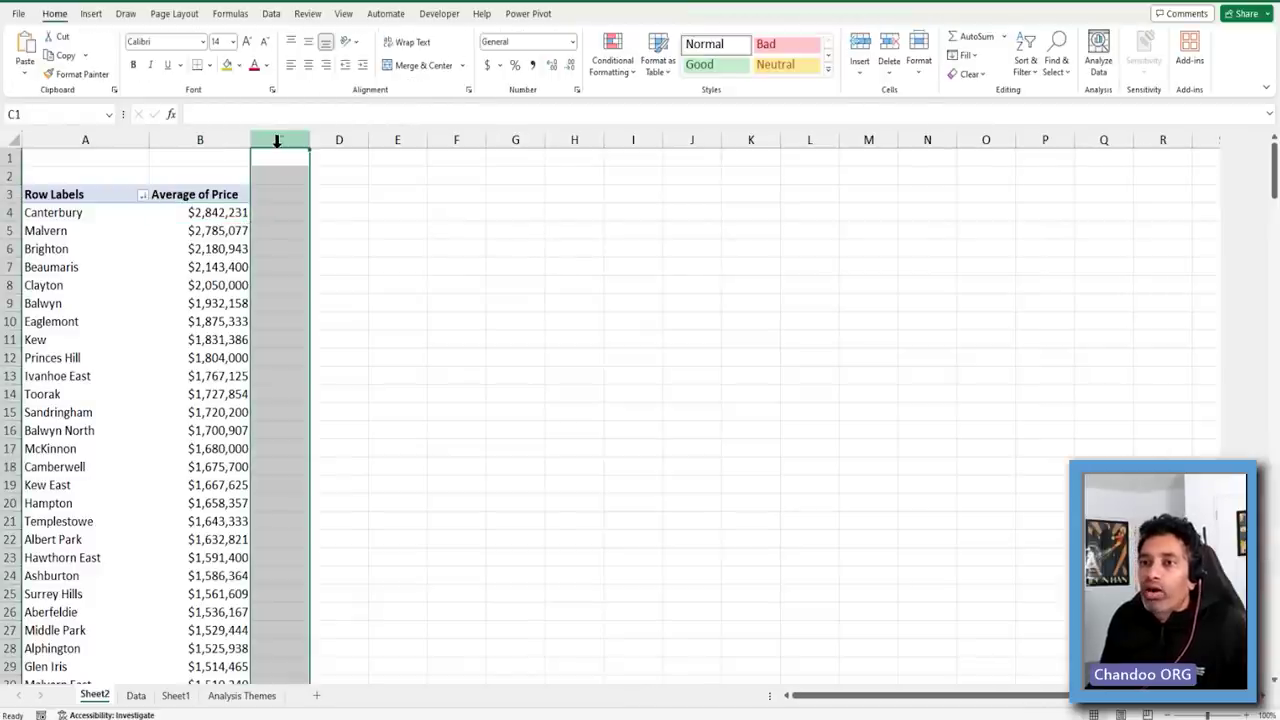
left_click(273, 212)
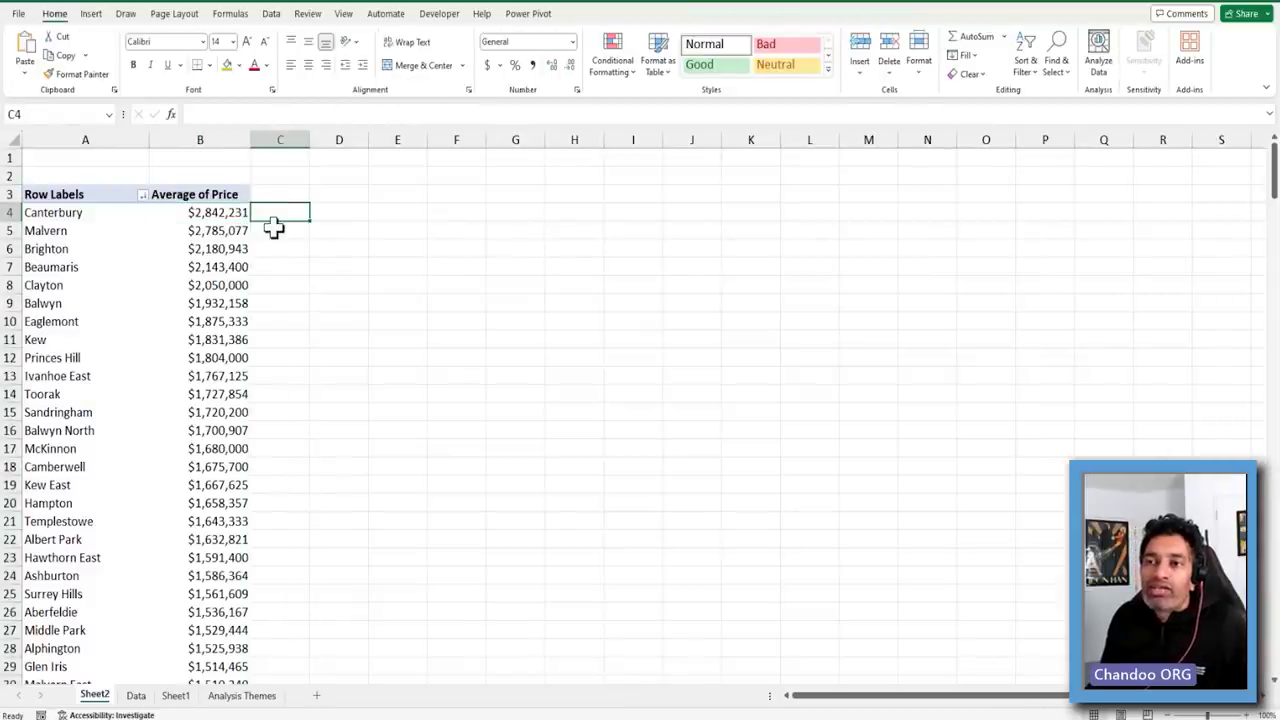
left_click(212, 216)
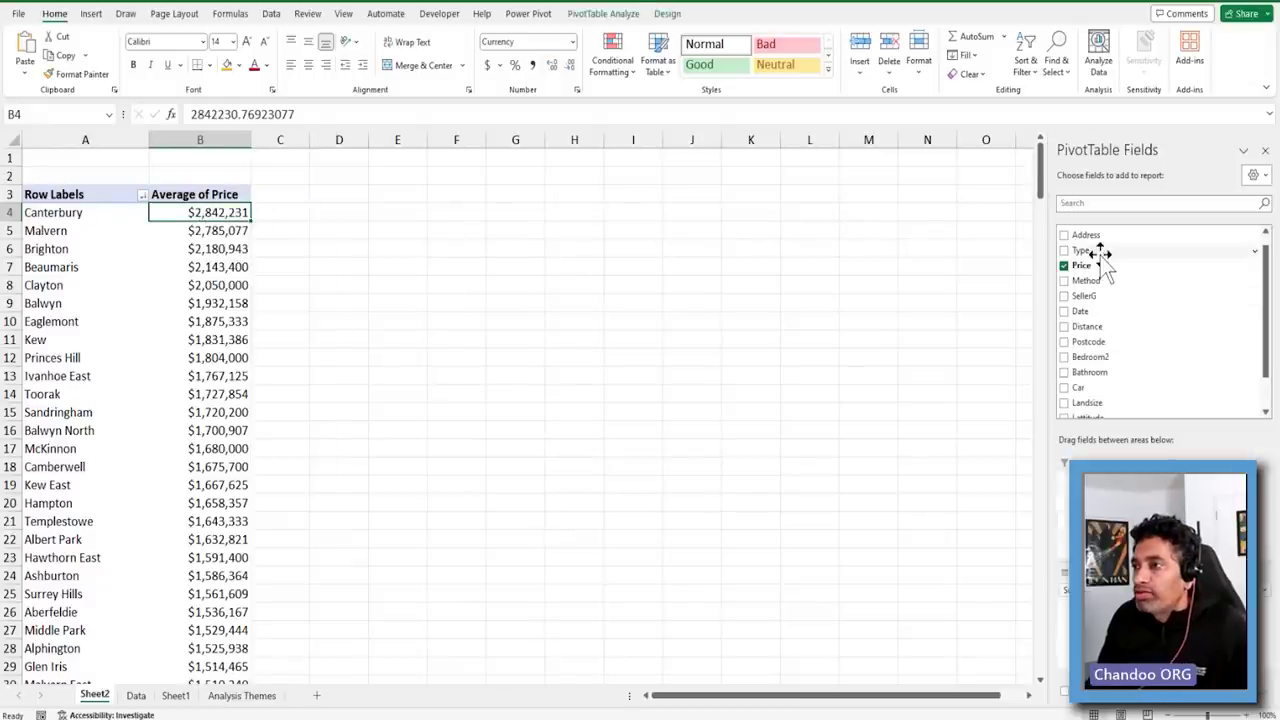
scroll(1140, 320, "up", 1)
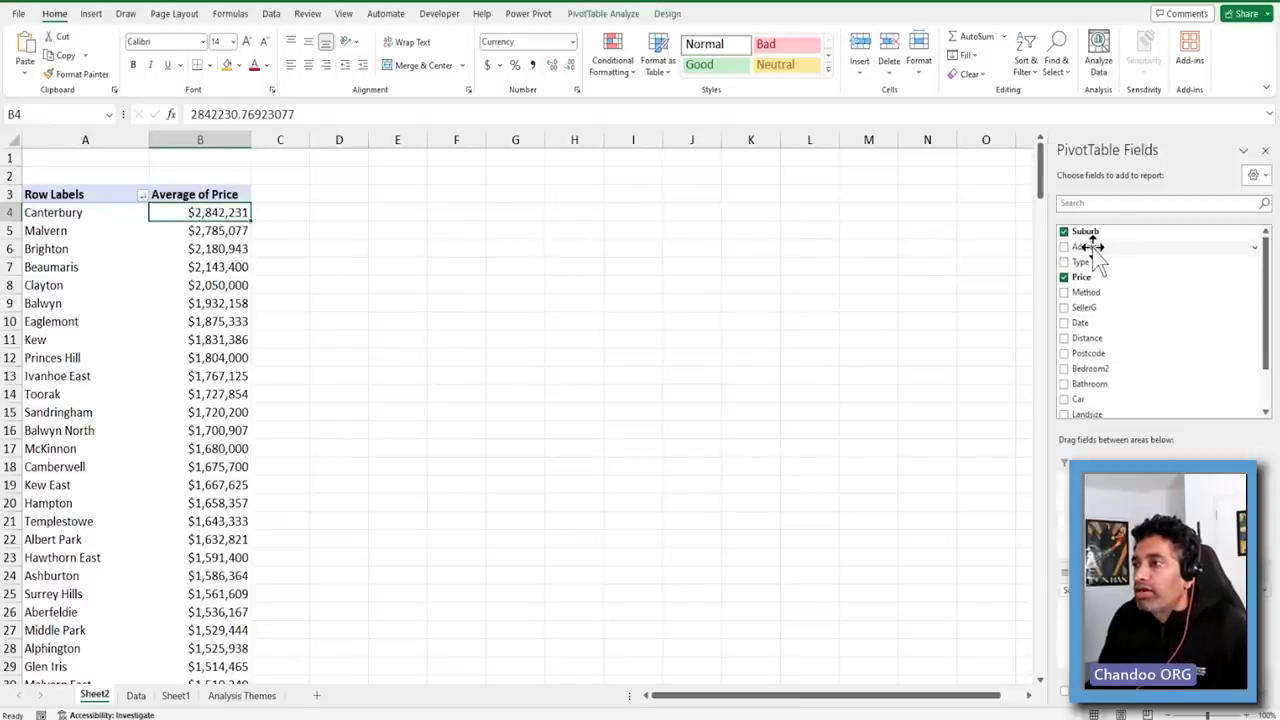
left_click(1086, 247)
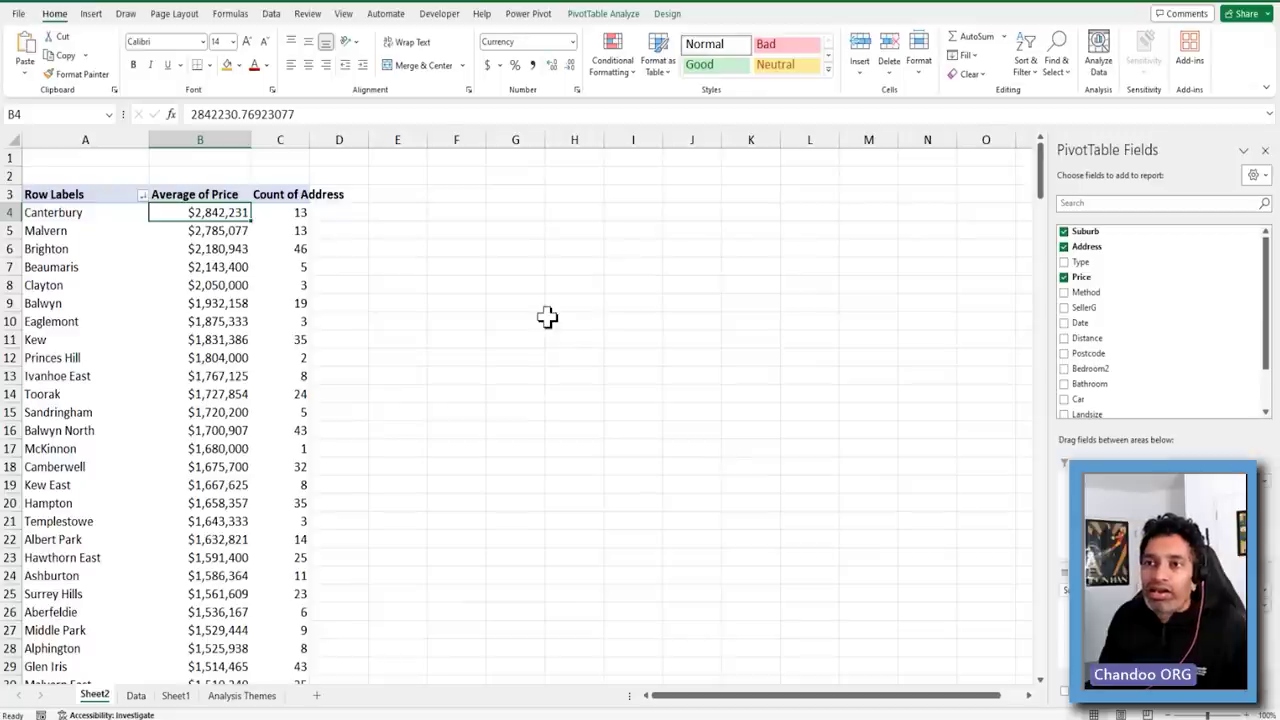
left_click(279, 197)
left_click(294, 209)
left_click_drag(310, 140, 380, 140)
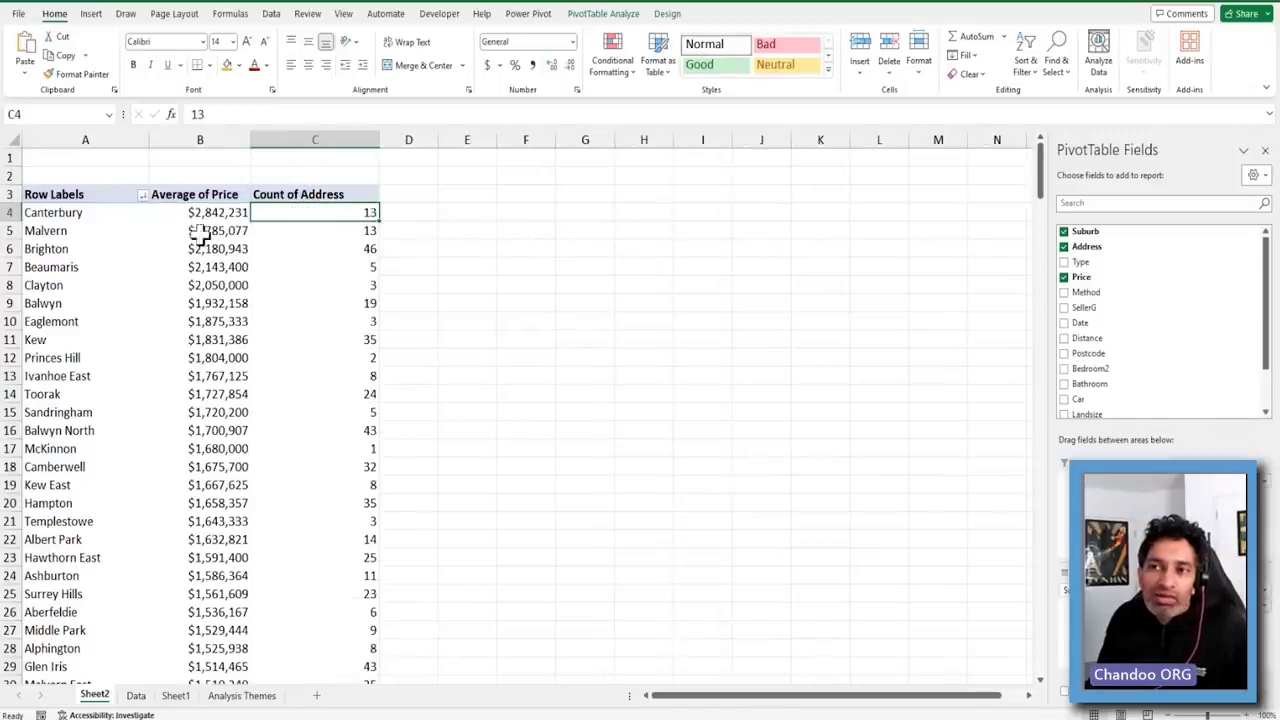
Compare the average price with the address count in the Canterbury row
left_click(5, 212)
left_click(223, 214)
left_click(365, 213)
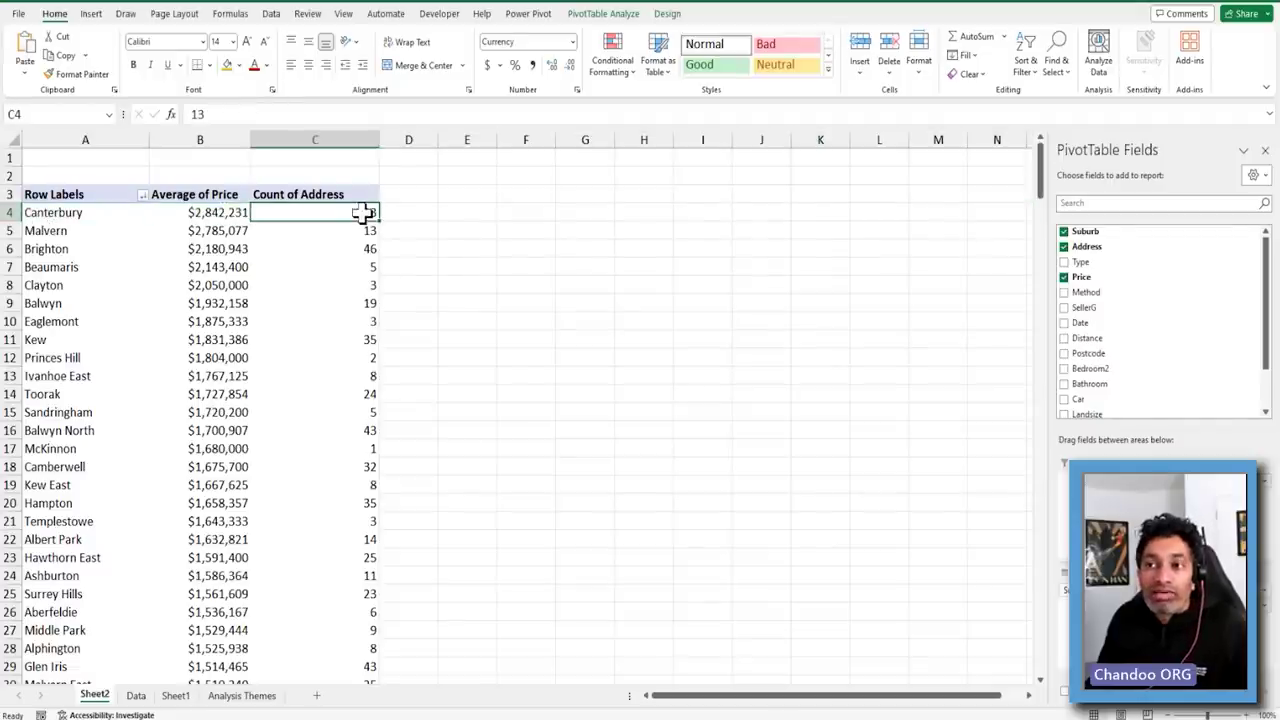
Compare the average price and address count of the Brighton row with those of Canterbury
left_click(208, 212)
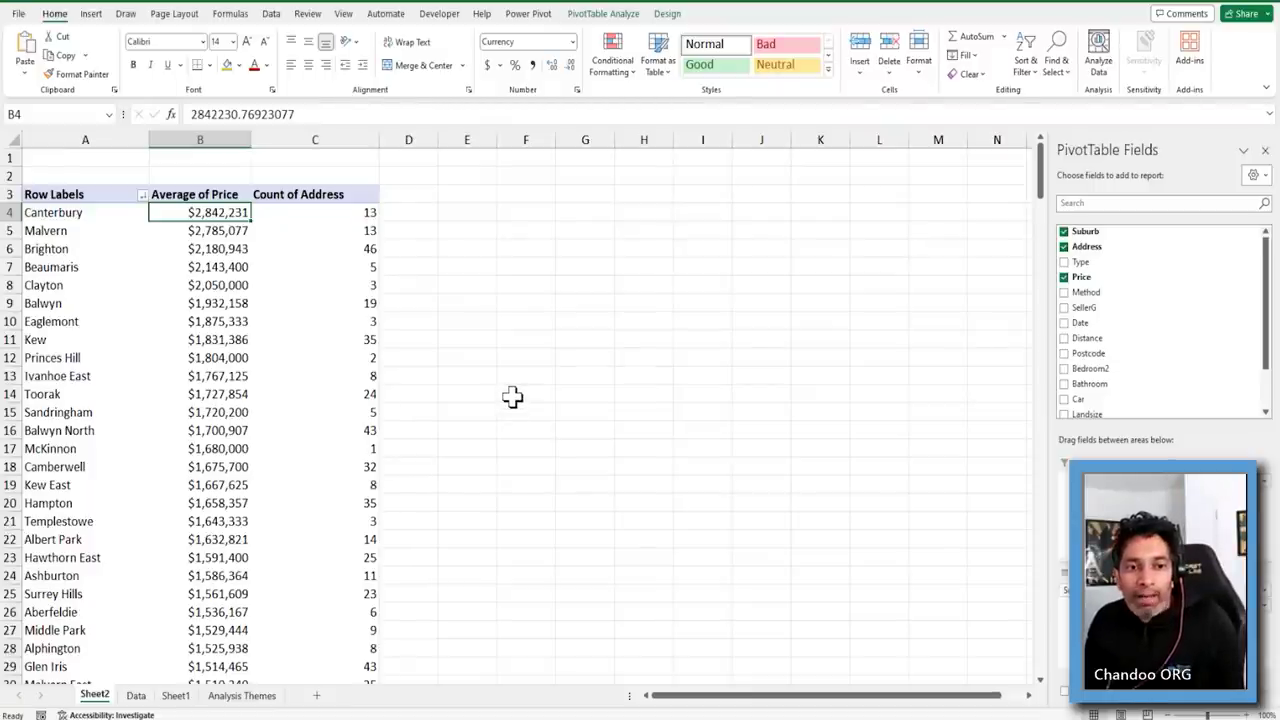
left_click_drag(362, 249, 26, 249)
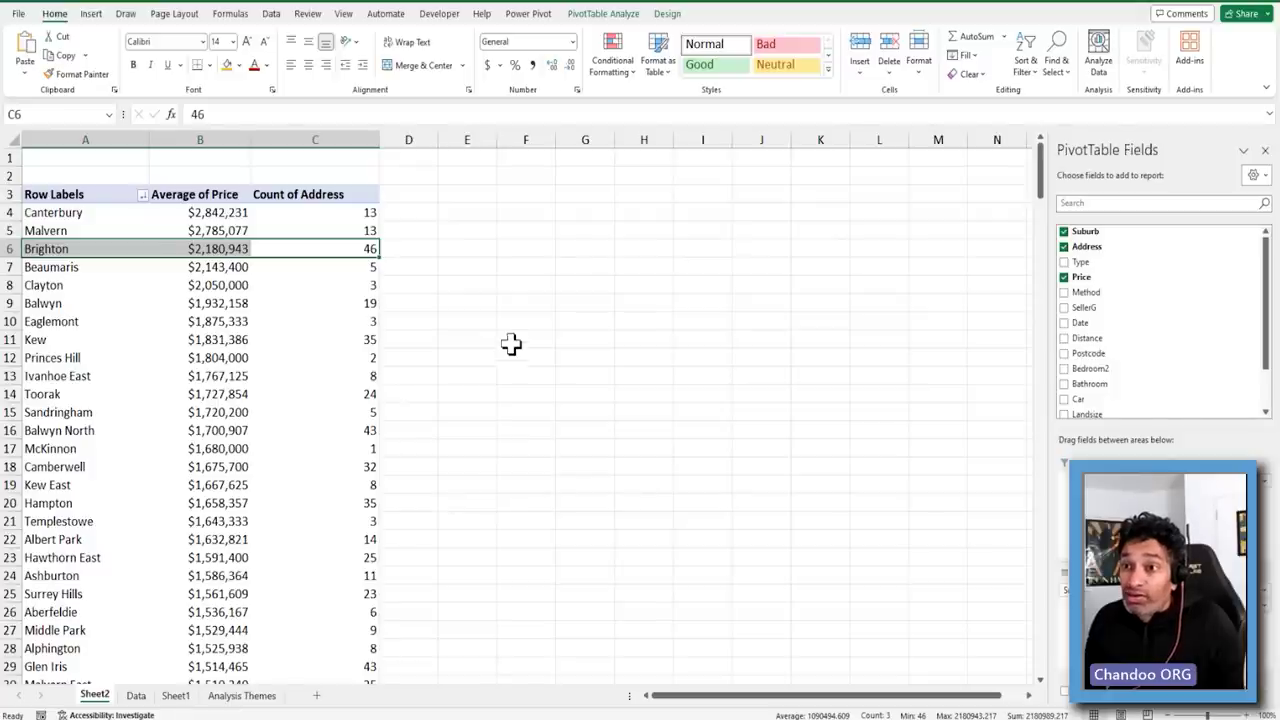
left_click(363, 250)
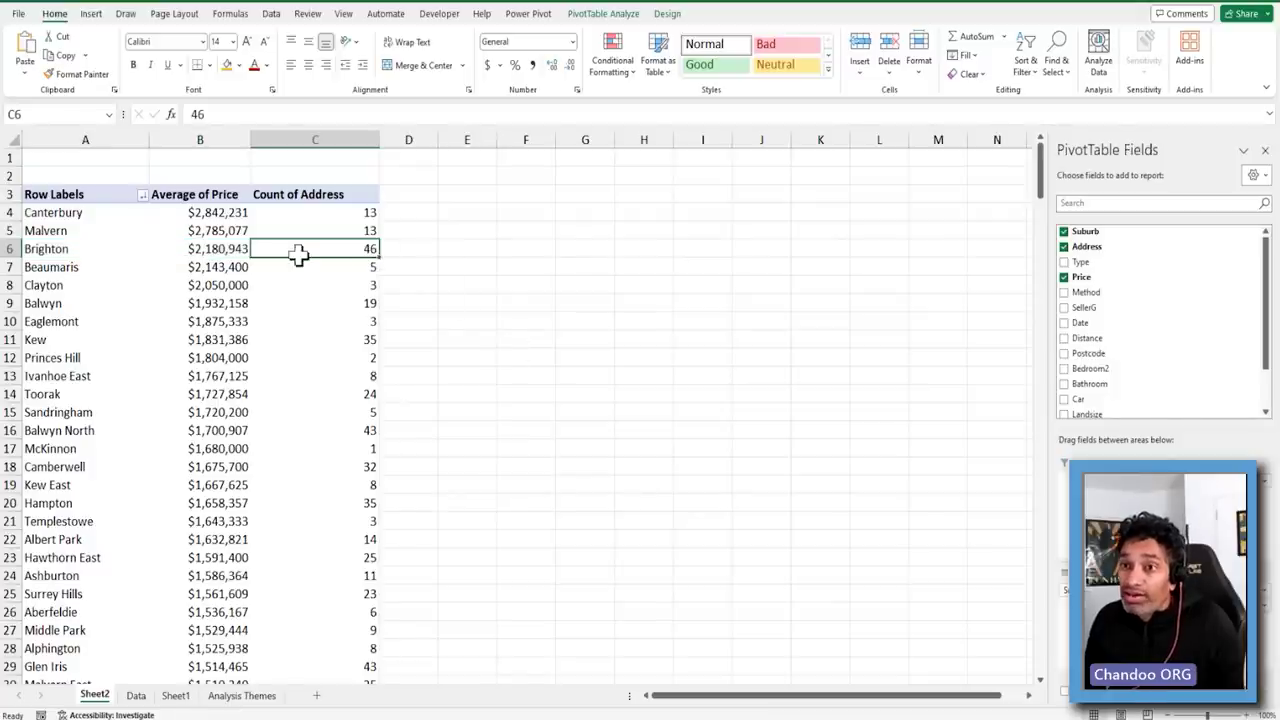
left_click_drag(49, 251, 434, 257)
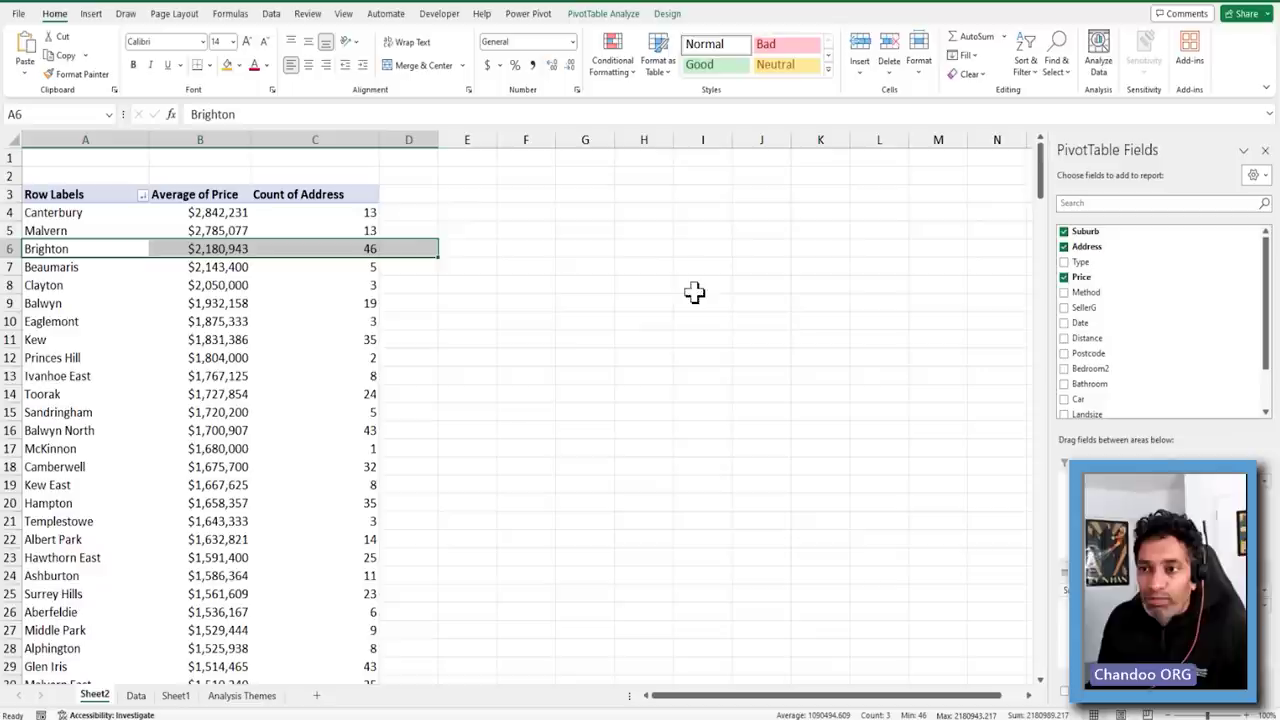
Compare average prices and address counts in the Hampton, Balwyn North, Princes Hill and McKinnon rows
left_click_drag(346, 500, 30, 503)
left_click_drag(360, 430, 40, 438)
scroll(291, 465, "down", 3)
scroll(405, 475, "up", 3)
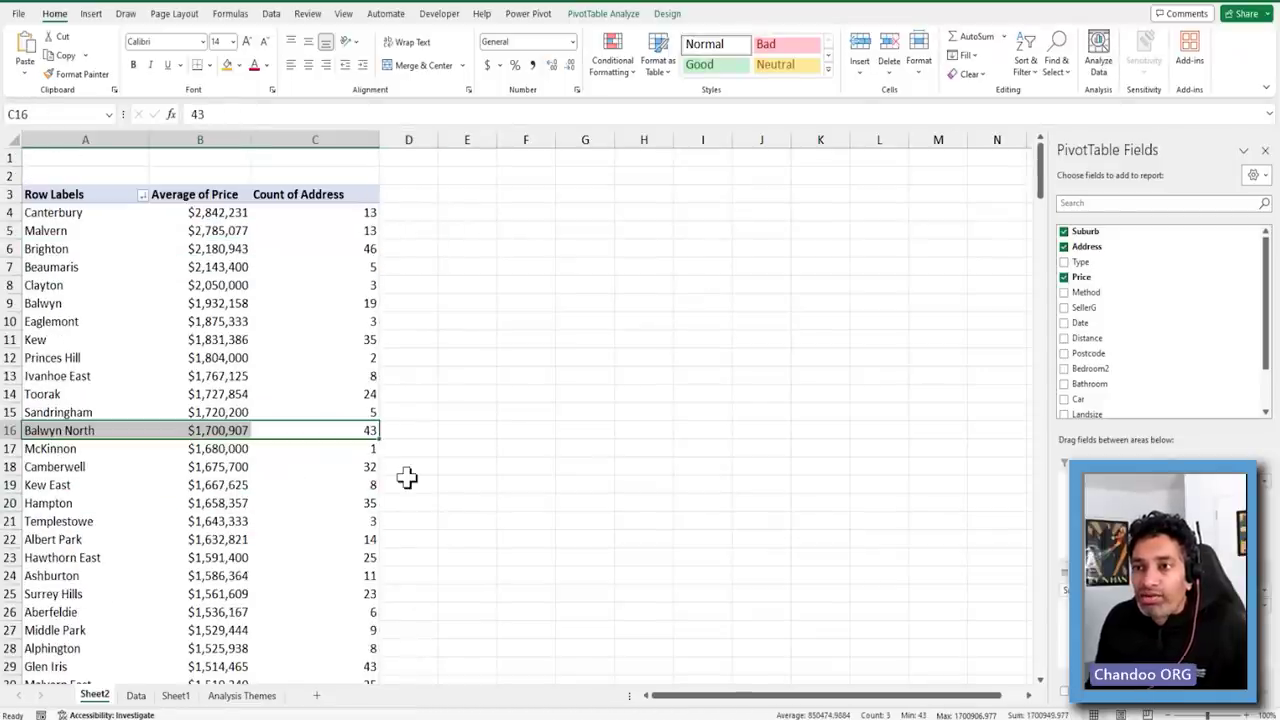
left_click_drag(368, 356, 80, 357)
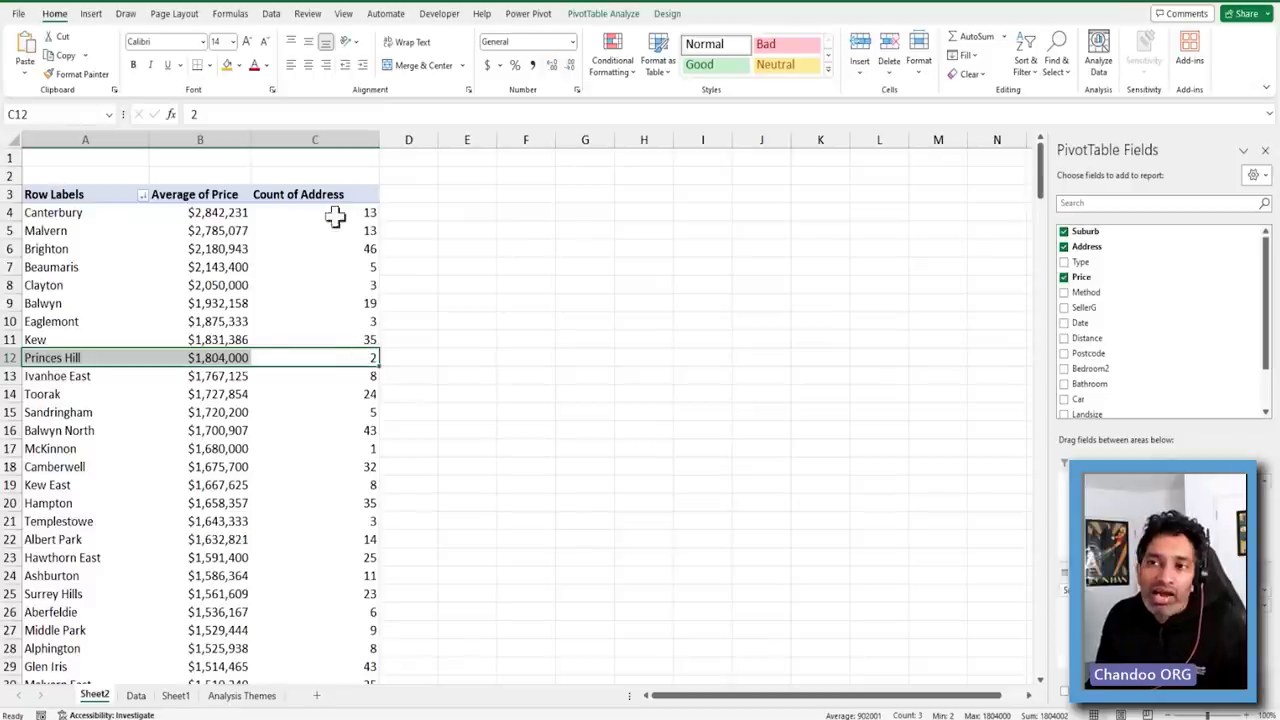
scroll(366, 372, "down", 3)
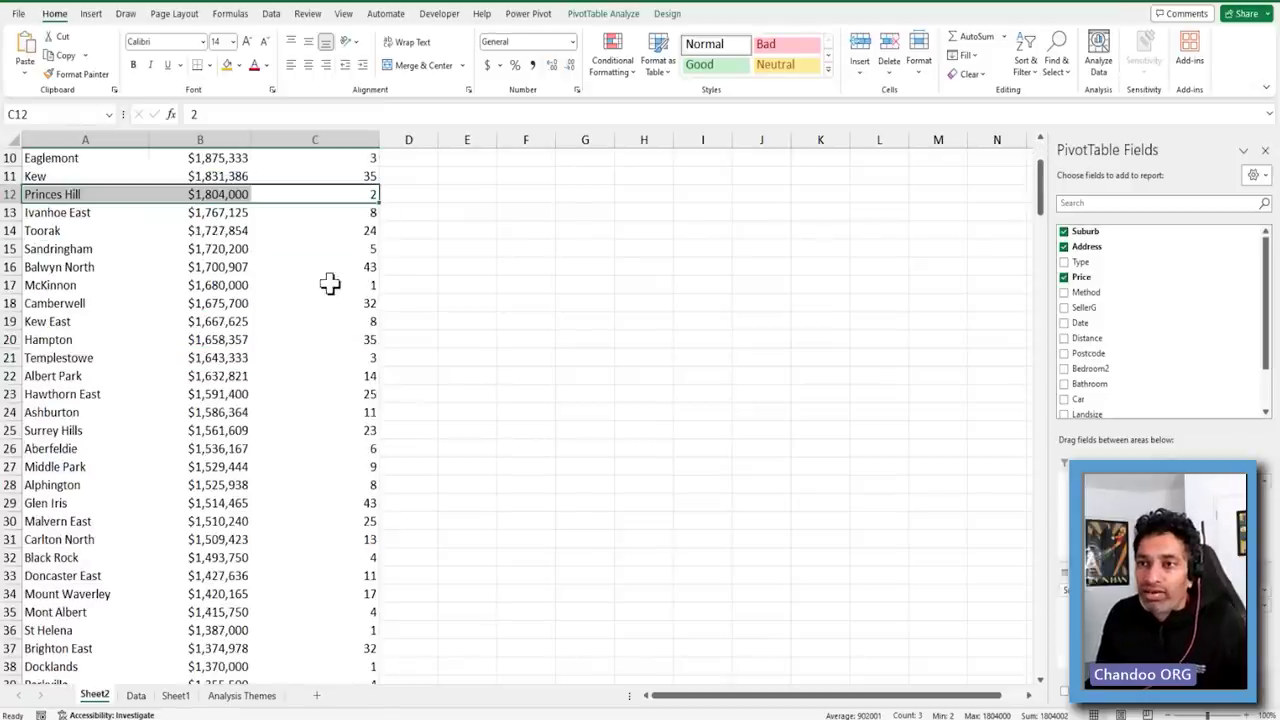
left_click_drag(357, 286, 50, 285)
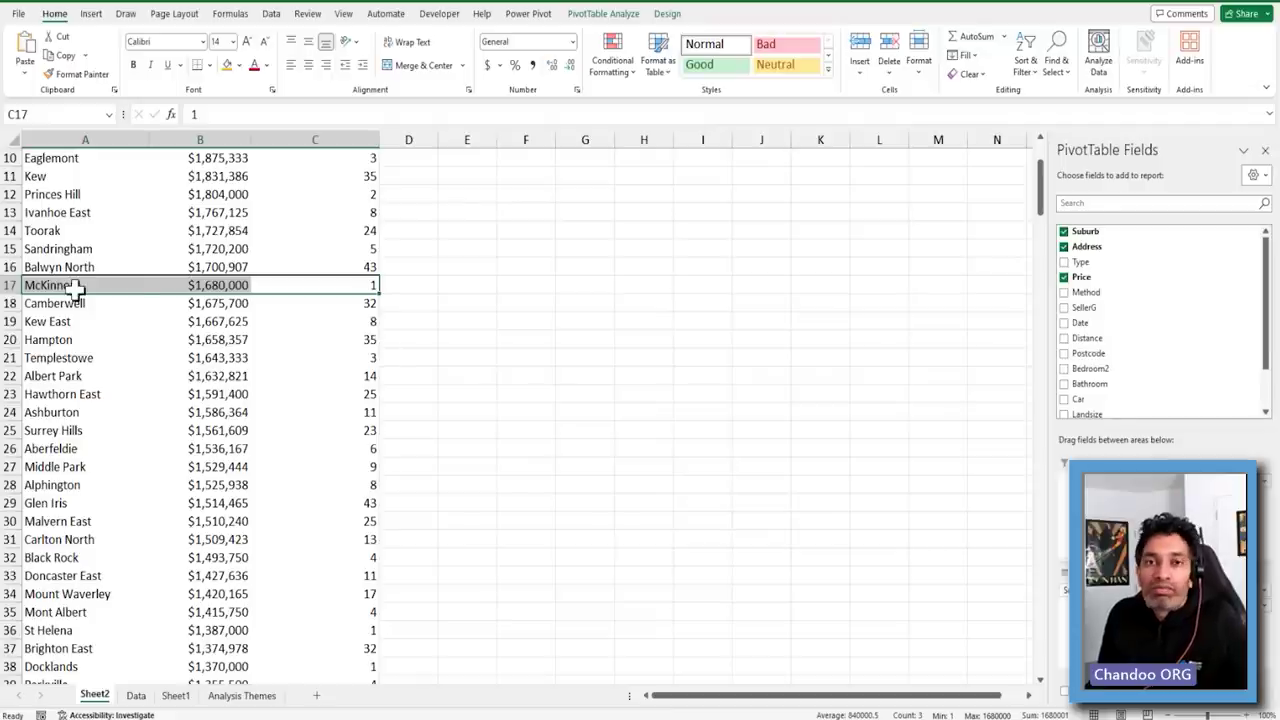
Examine the cheapest suburbs at the end of the PivotTable, checking the address counts of rows from Wyndham Vale to Roxburgh Park
scroll(236, 428, "down", 4)
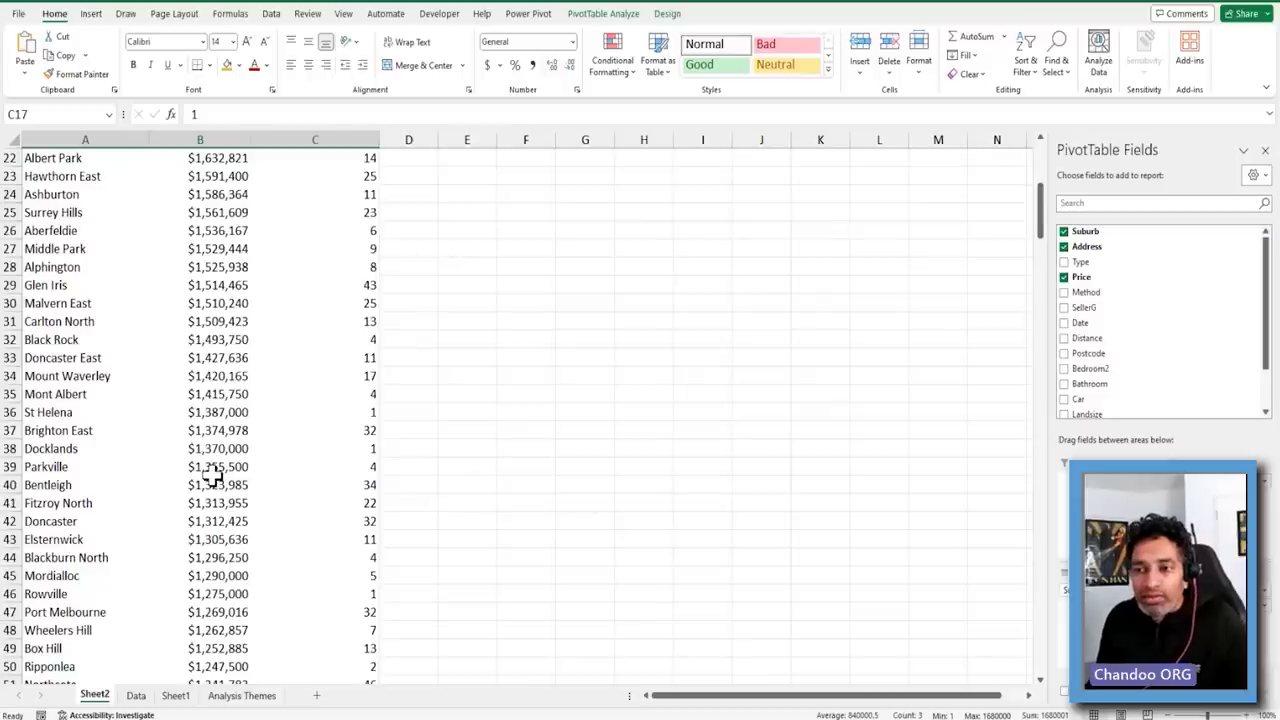
scroll(212, 476, "down", 10)
left_click_drag(1044, 275, 1062, 680)
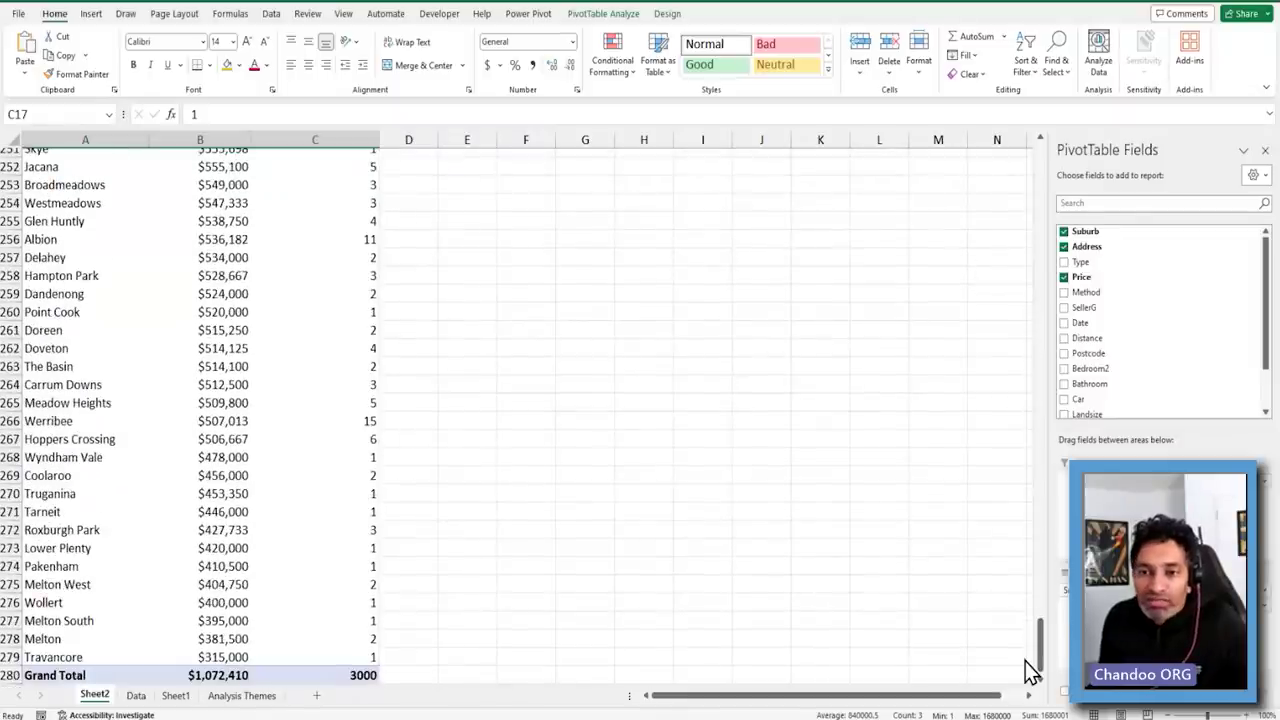
left_click_drag(42, 528, 363, 505)
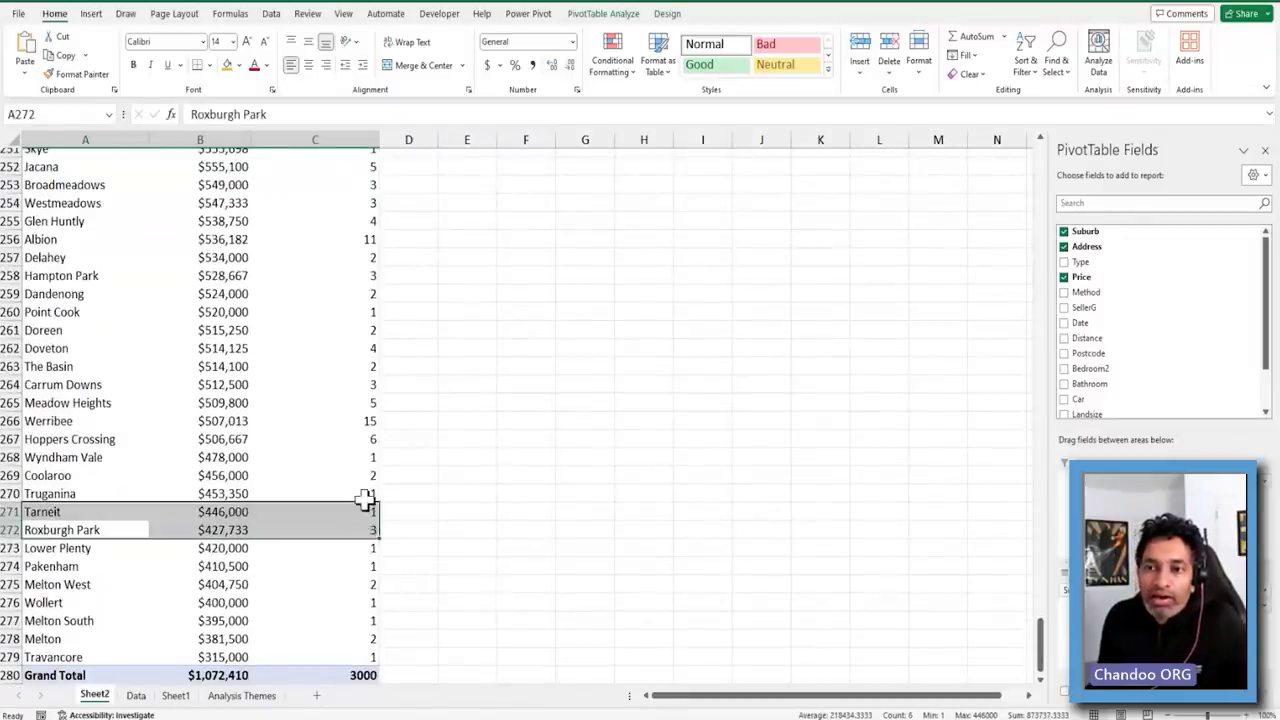
left_click(363, 507)
left_click_drag(110, 494, 374, 484)
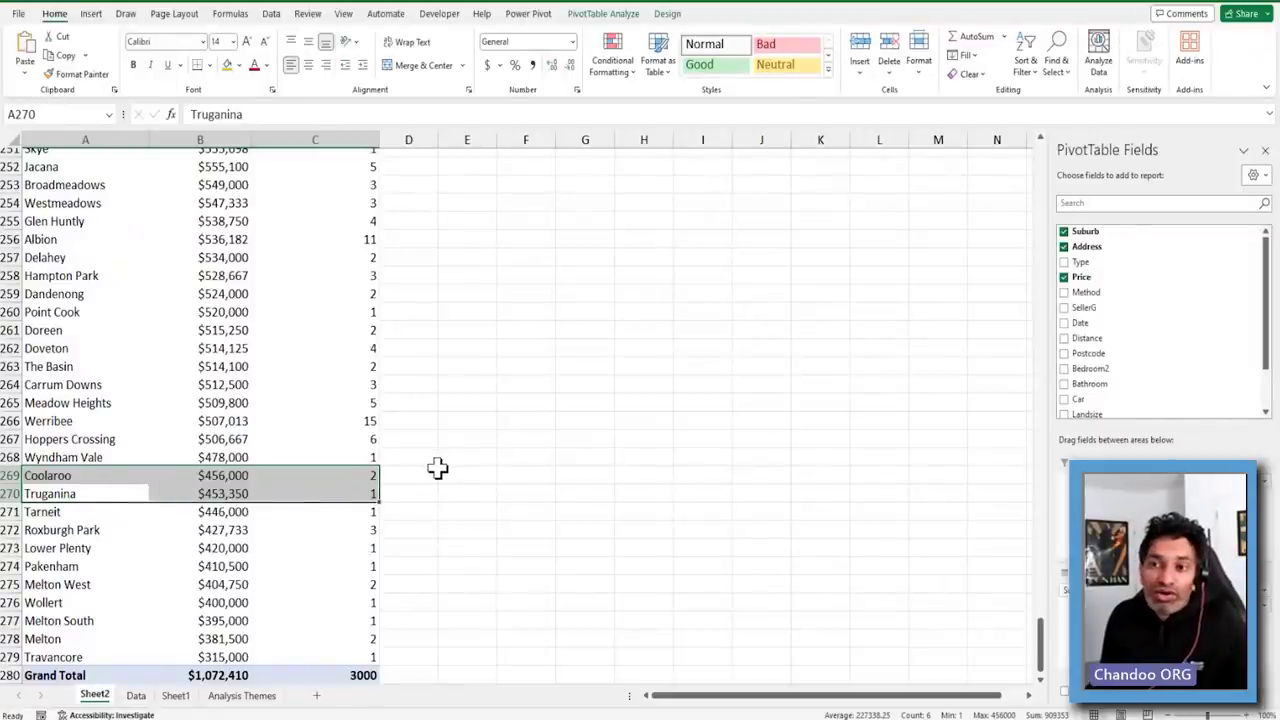
left_click_drag(375, 458, 100, 457)
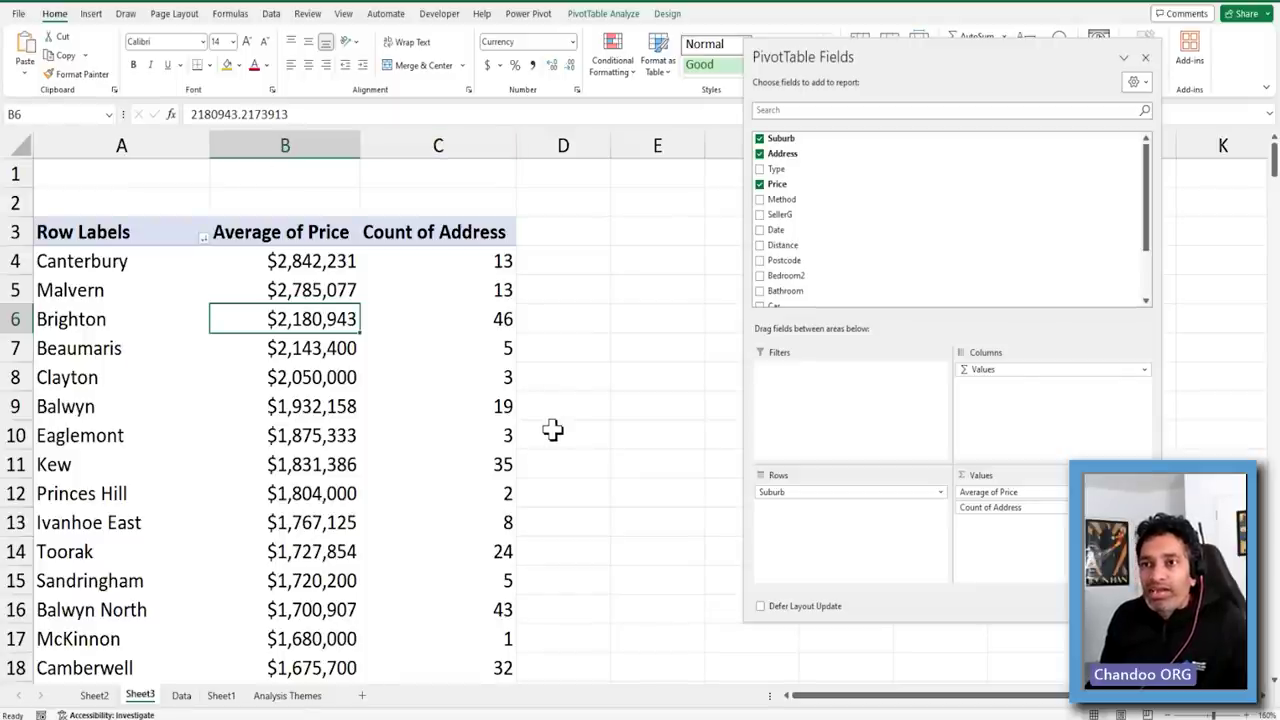
Review the distinct values of the Type and Bedroom2 columns on the Data sheet, and return to the PivotTable on Sheet3
left_click(294, 344)
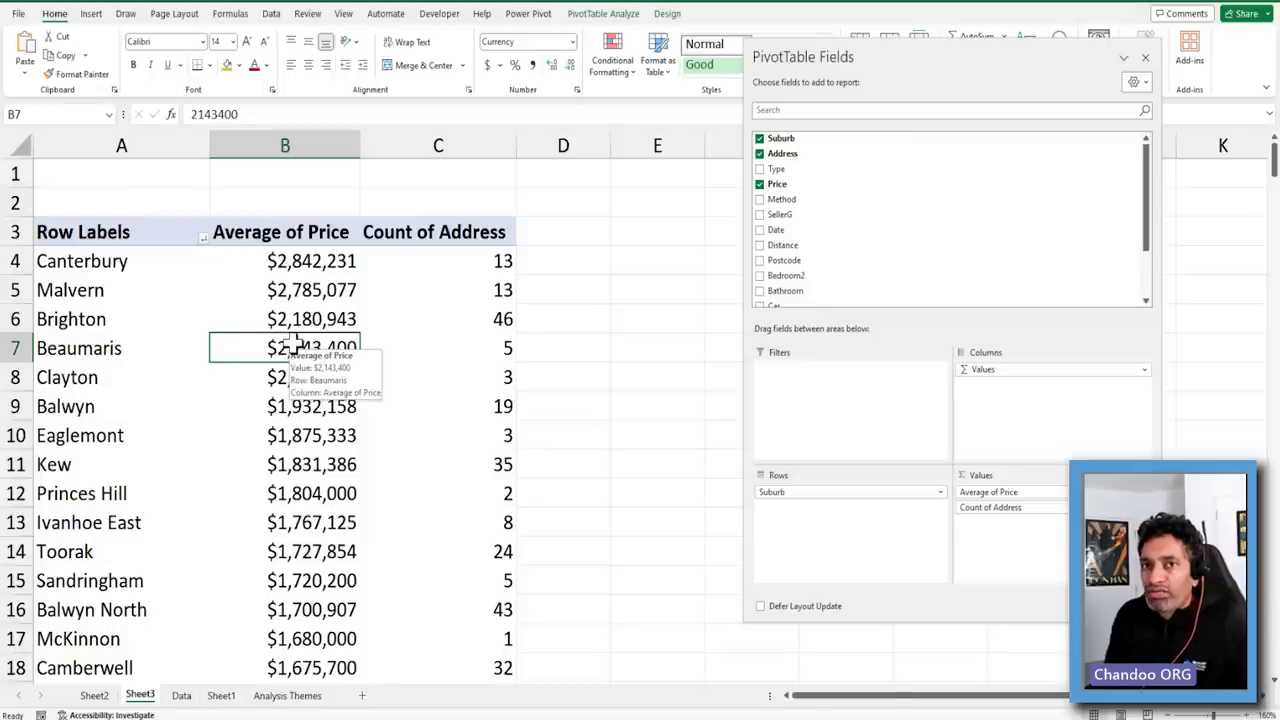
left_click(181, 695)
scroll(249, 223, "up", 3)
left_click(283, 330)
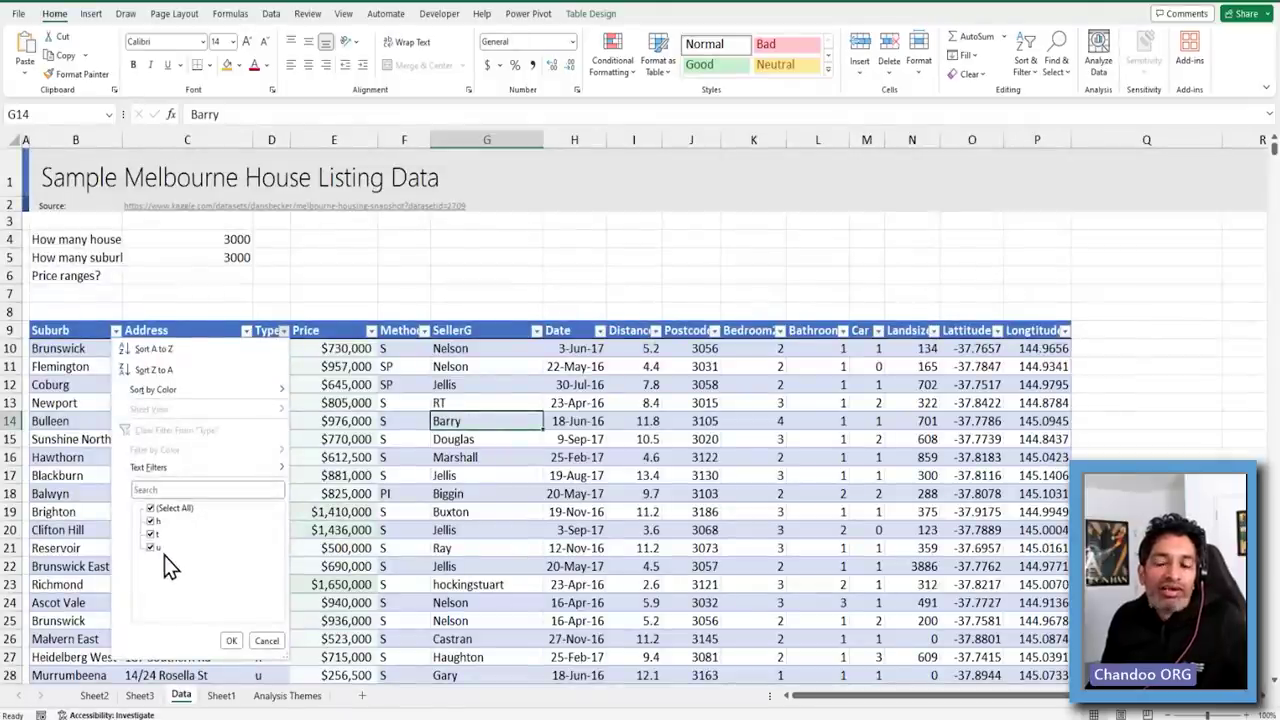
key("Escape")
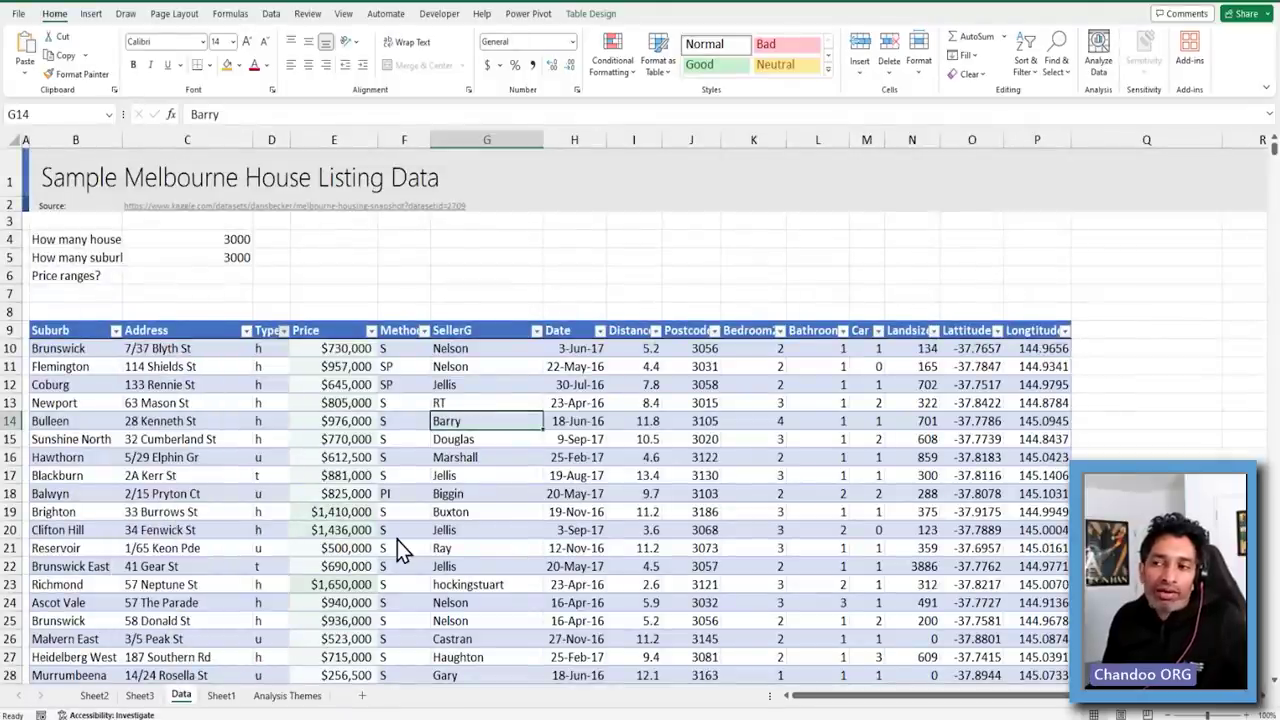
left_click(780, 343)
left_click_drag(773, 541, 777, 586)
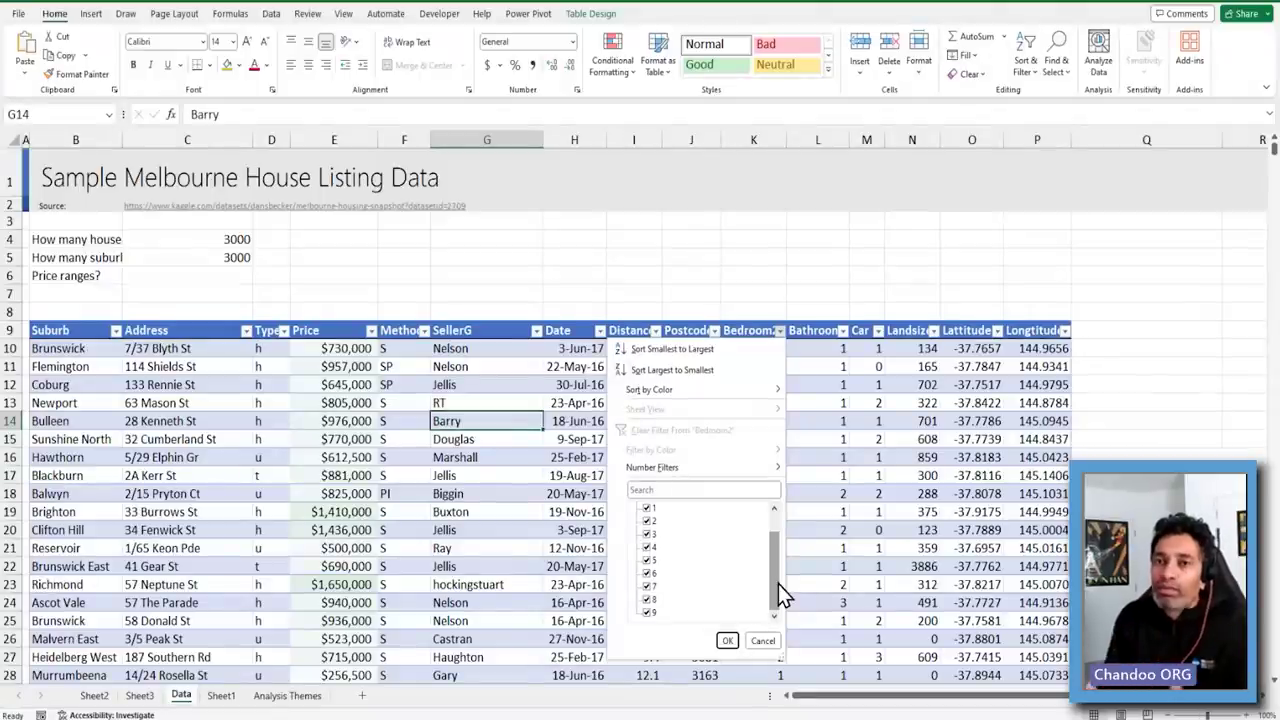
left_click(140, 703)
left_click(140, 696)
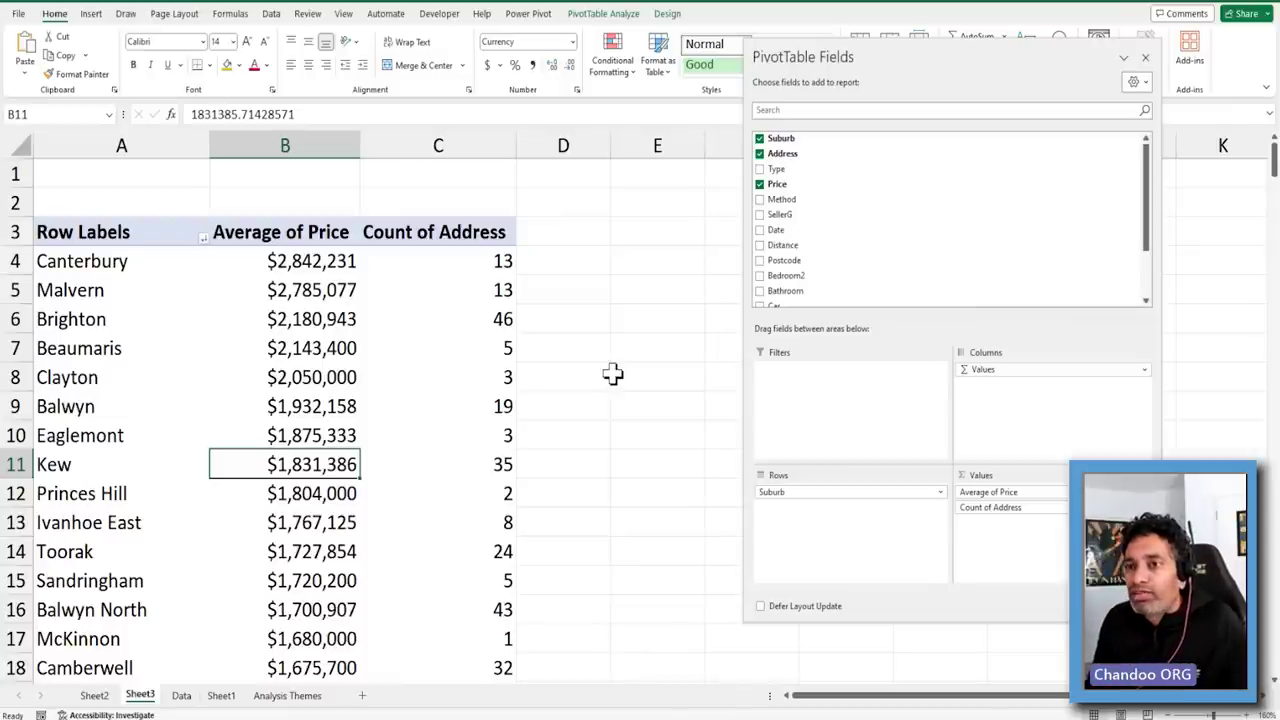
Add a slicer for the Bedroom2 field to the PivotTable on Sheet3
left_click(472, 348)
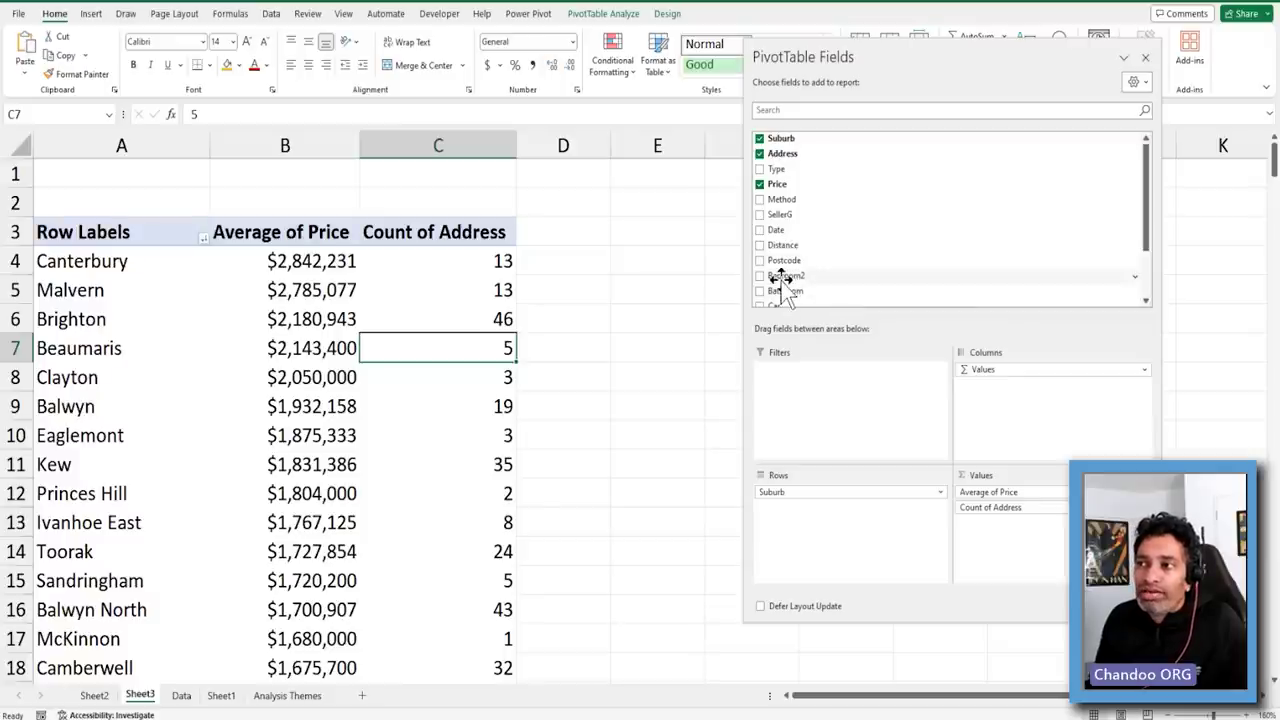
right_click(784, 277)
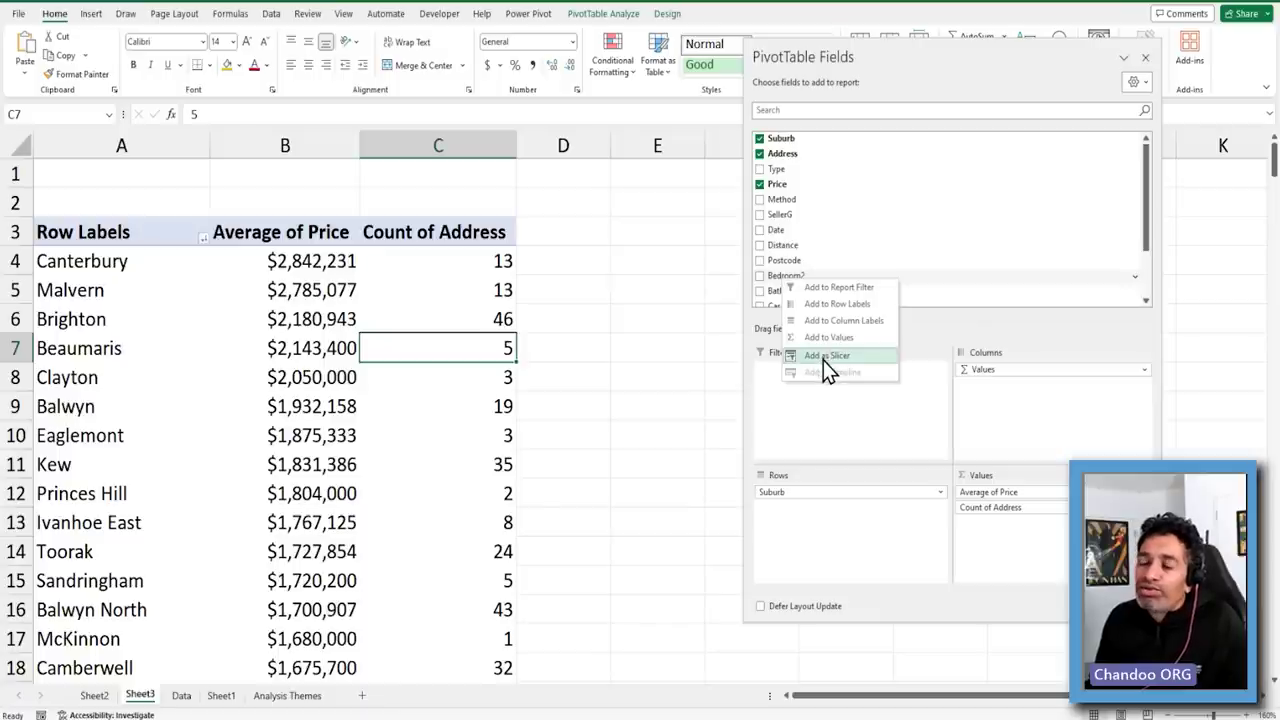
right_click(778, 277)
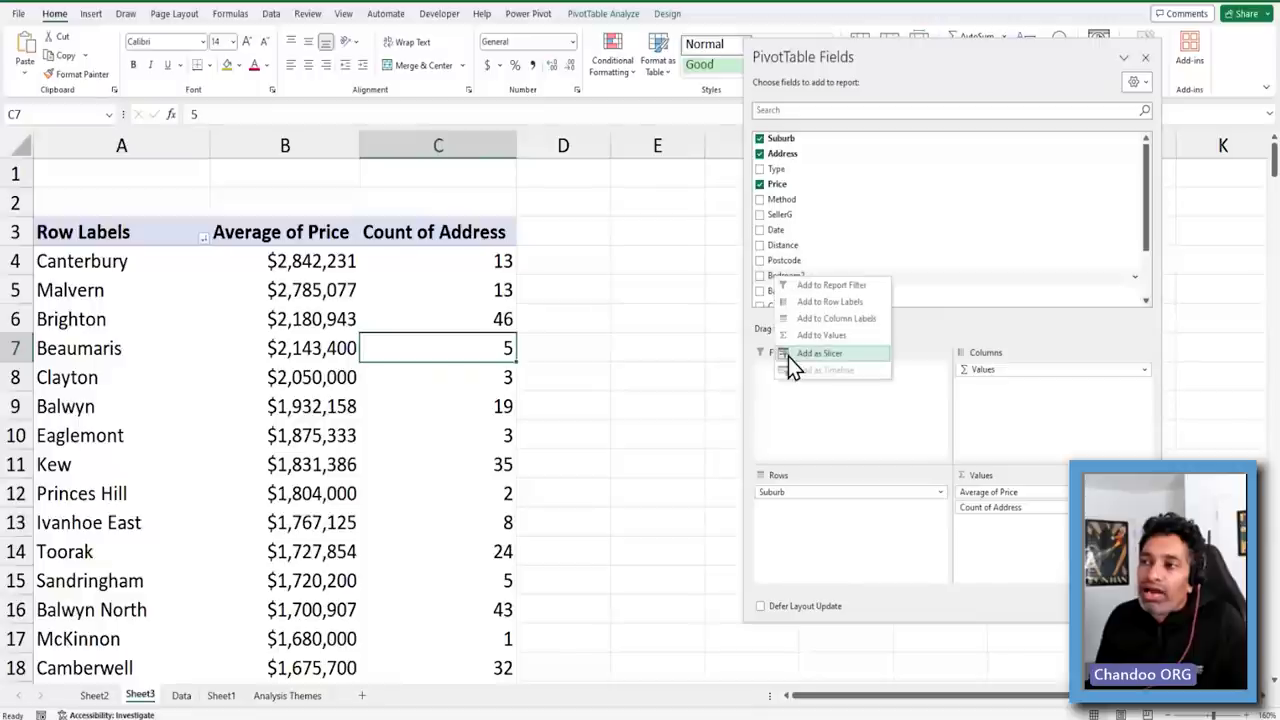
left_click(805, 355)
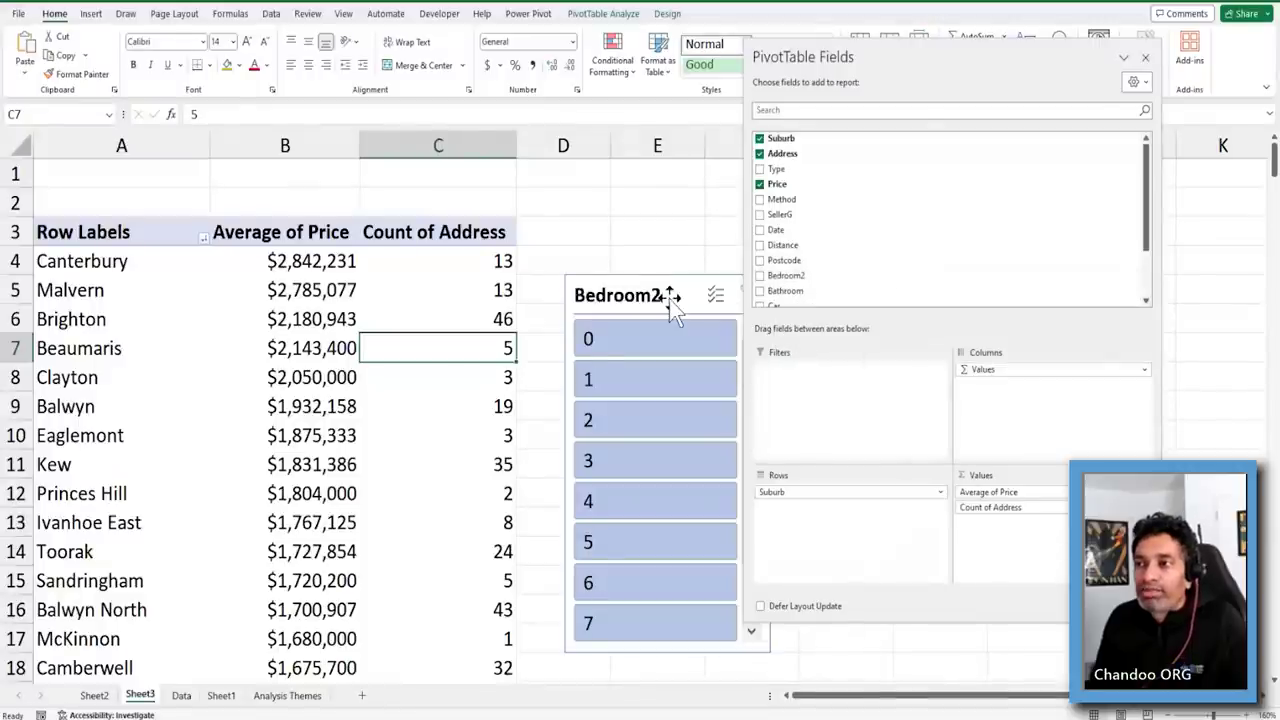
Move the field list away from the slicer, then place the slicer beside the PivotTable and enlarge it to show values 0 to 9
left_click_drag(951, 60, 1171, 63)
left_click_drag(687, 294, 677, 194)
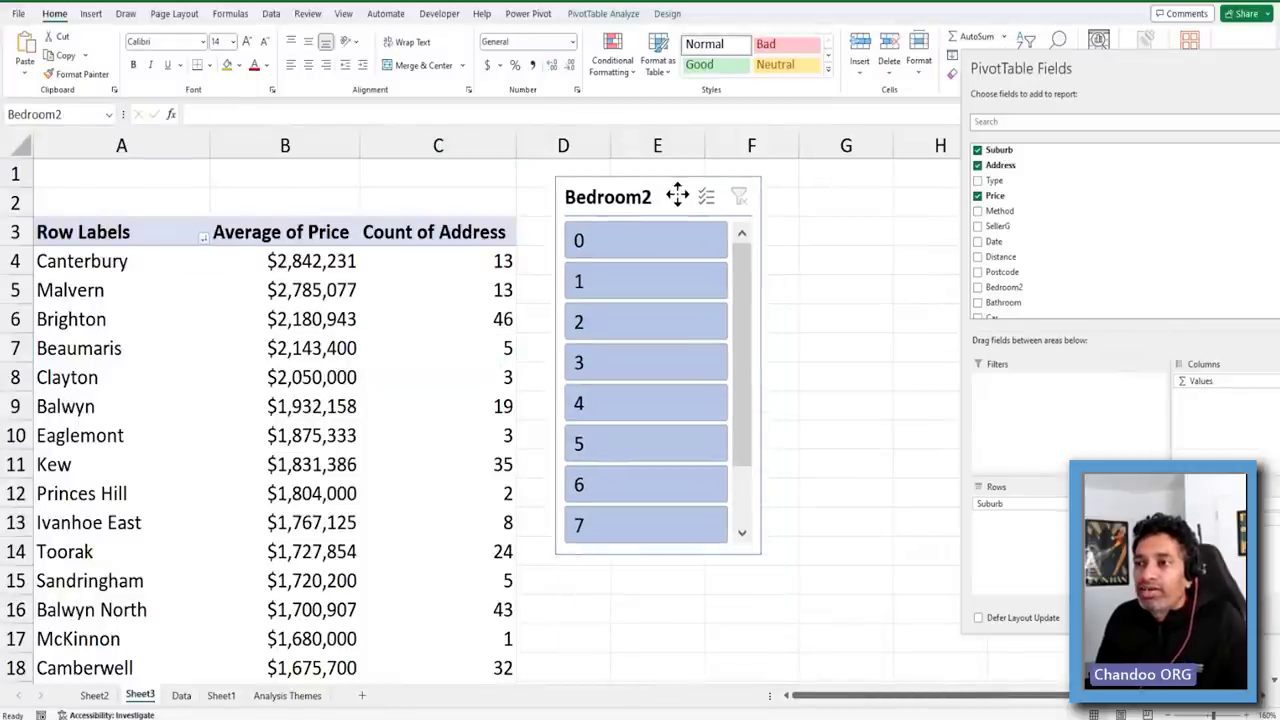
left_click_drag(767, 557, 846, 650)
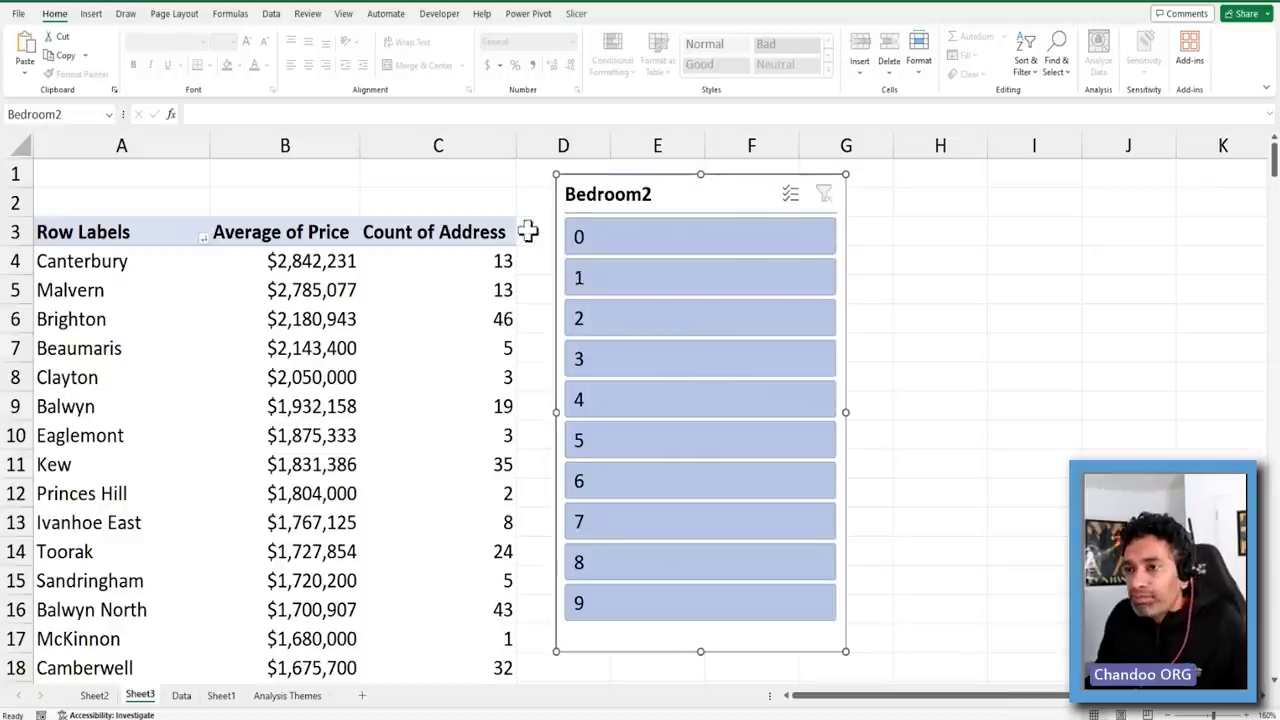
Filter the Sheet3 PivotTable to 3 bedrooms and compare its costliest suburb with the one in the unfiltered PivotTable on Sheet2
left_click(585, 367)
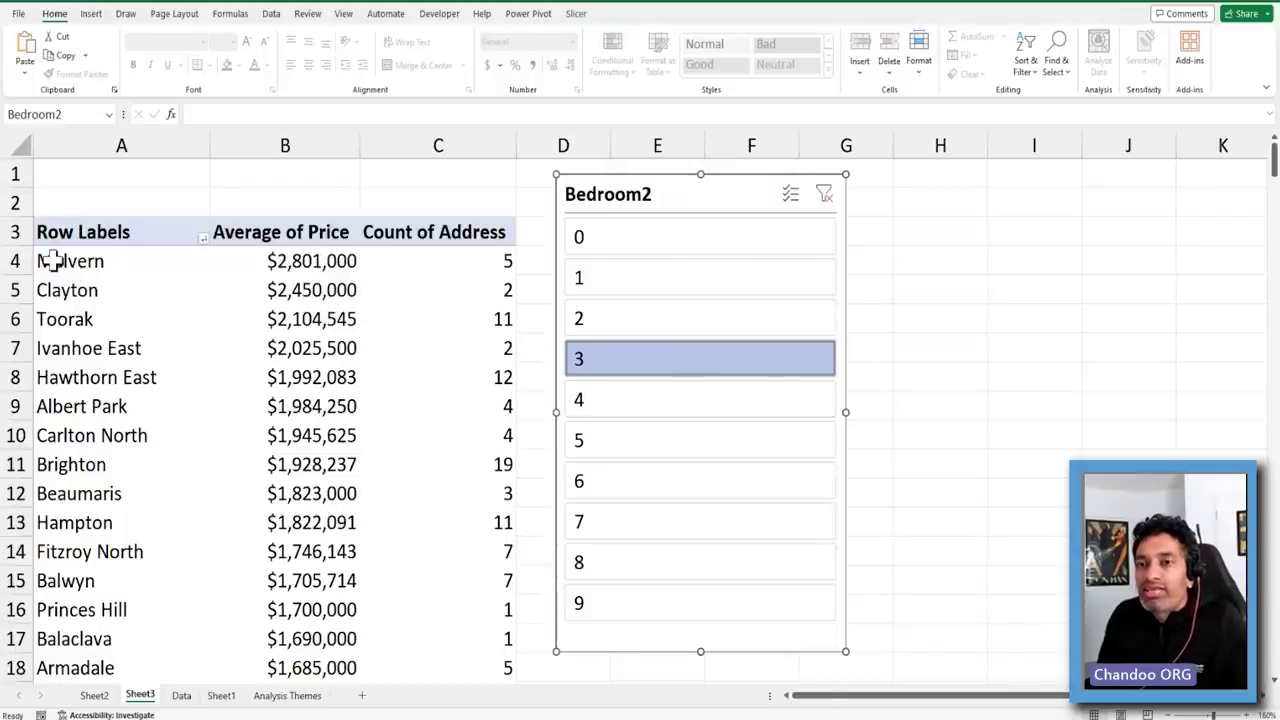
left_click(298, 258)
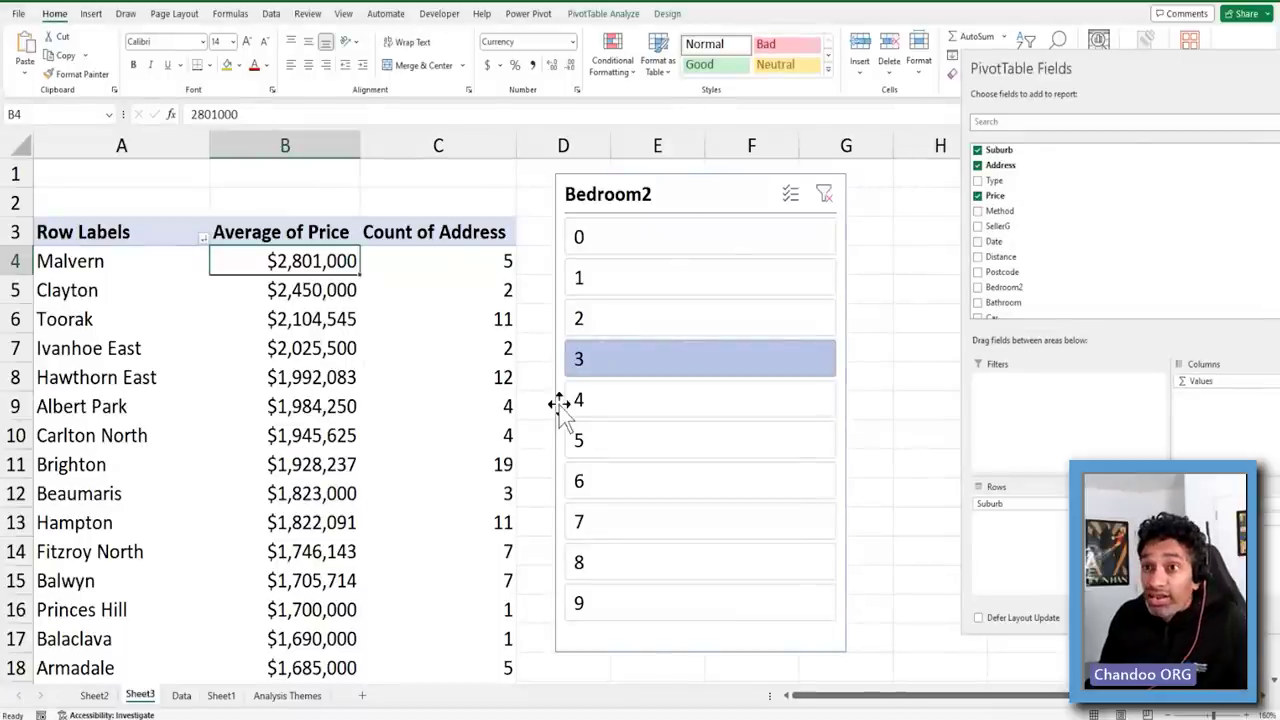
key("ctrl+Page_Up")
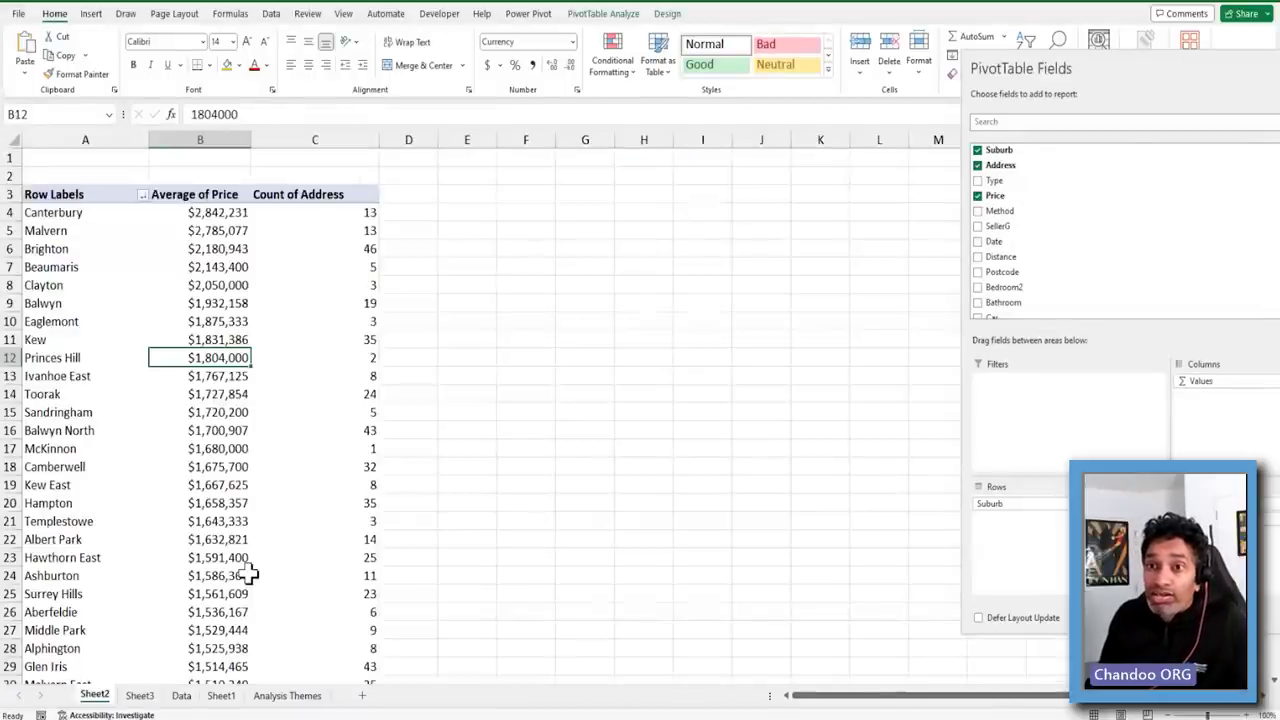
key("Up")
key("Up")
key("Up")
key("Up")
key("Up")
key("Up")
key("Up")
key("Up")
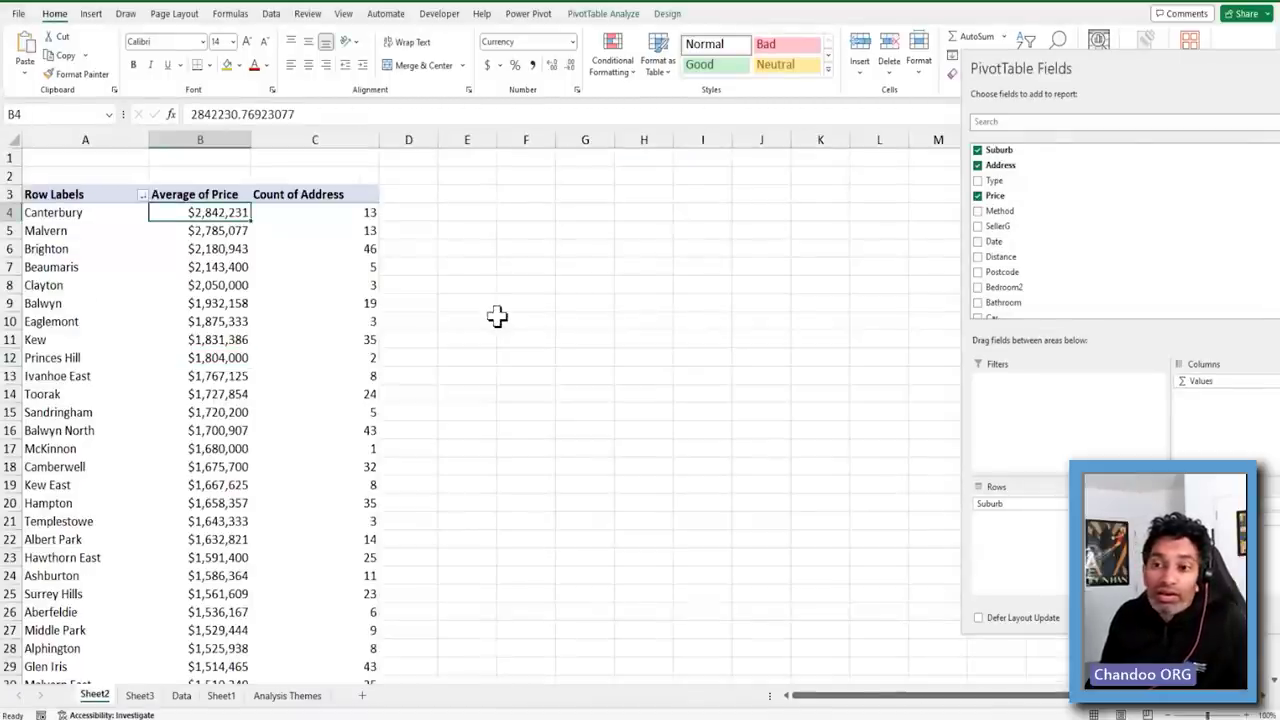
key("ctrl+Page_Down")
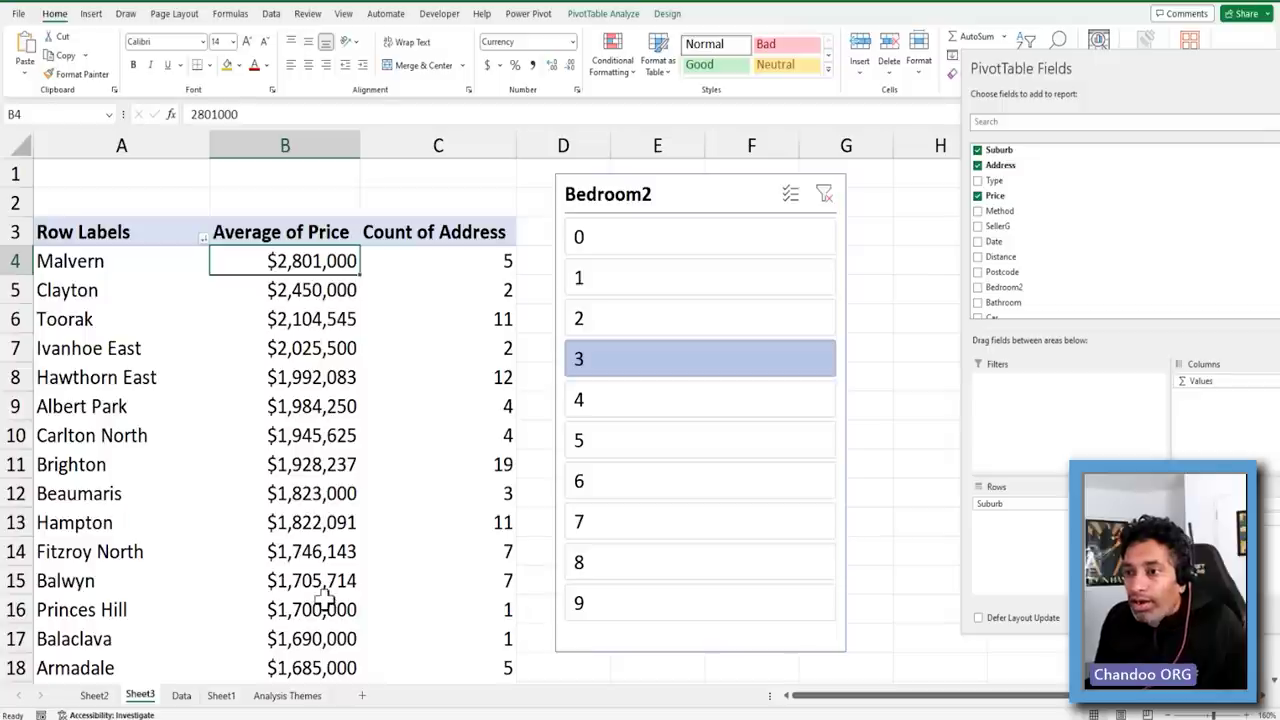
Compare average prices and address counts of the three-bedroom listings in the Malvern, Clayton, Ivanhoe East, Hampton and Brighton rows
left_click(501, 262)
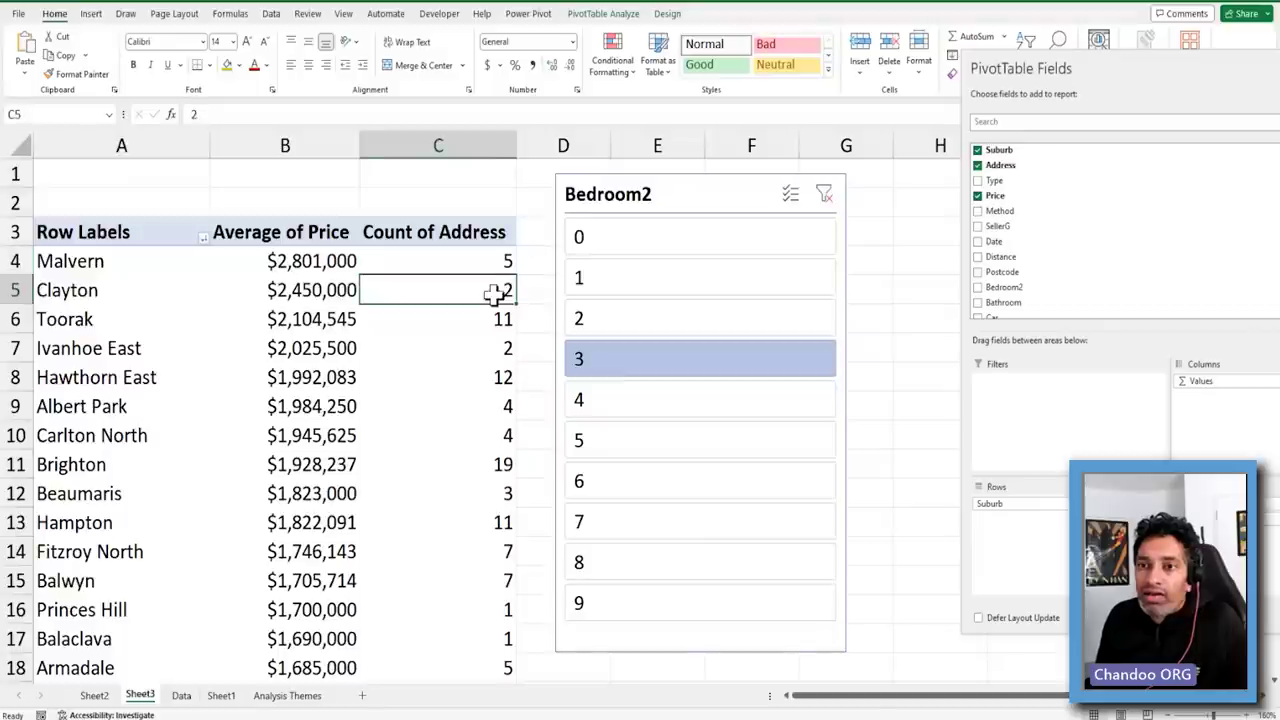
left_click_drag(500, 289, 40, 289)
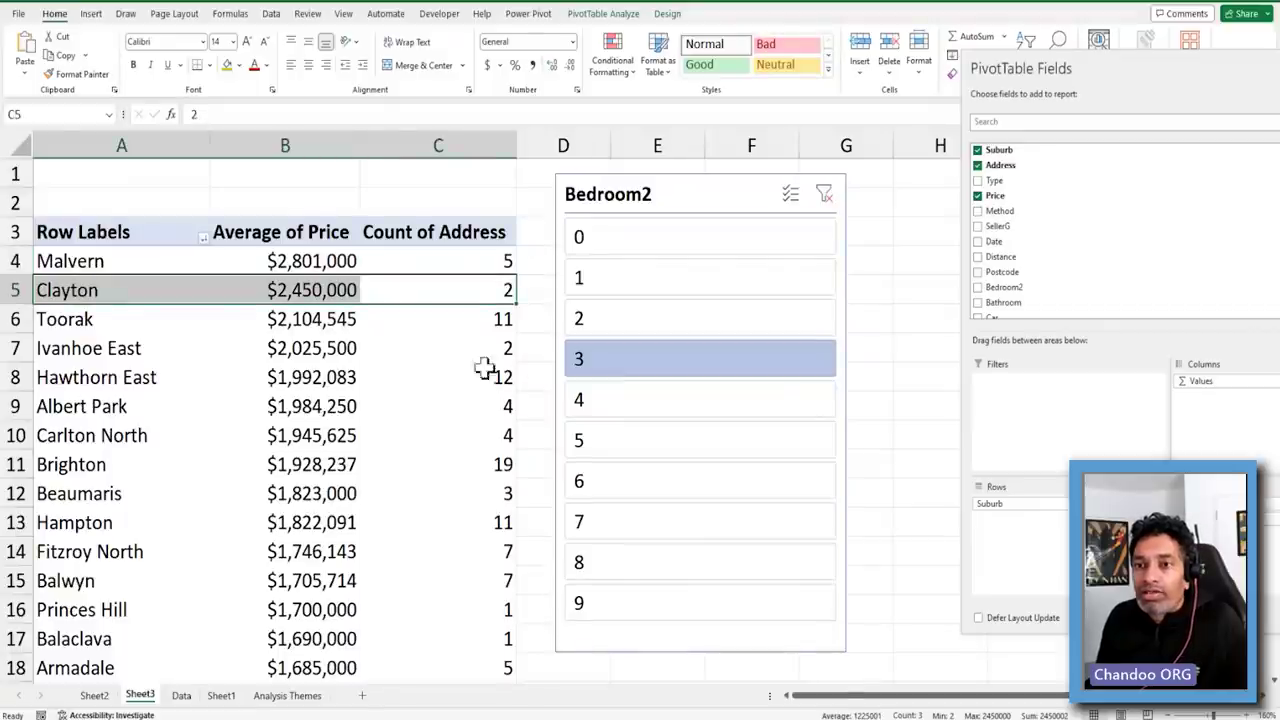
left_click_drag(490, 348, 51, 350)
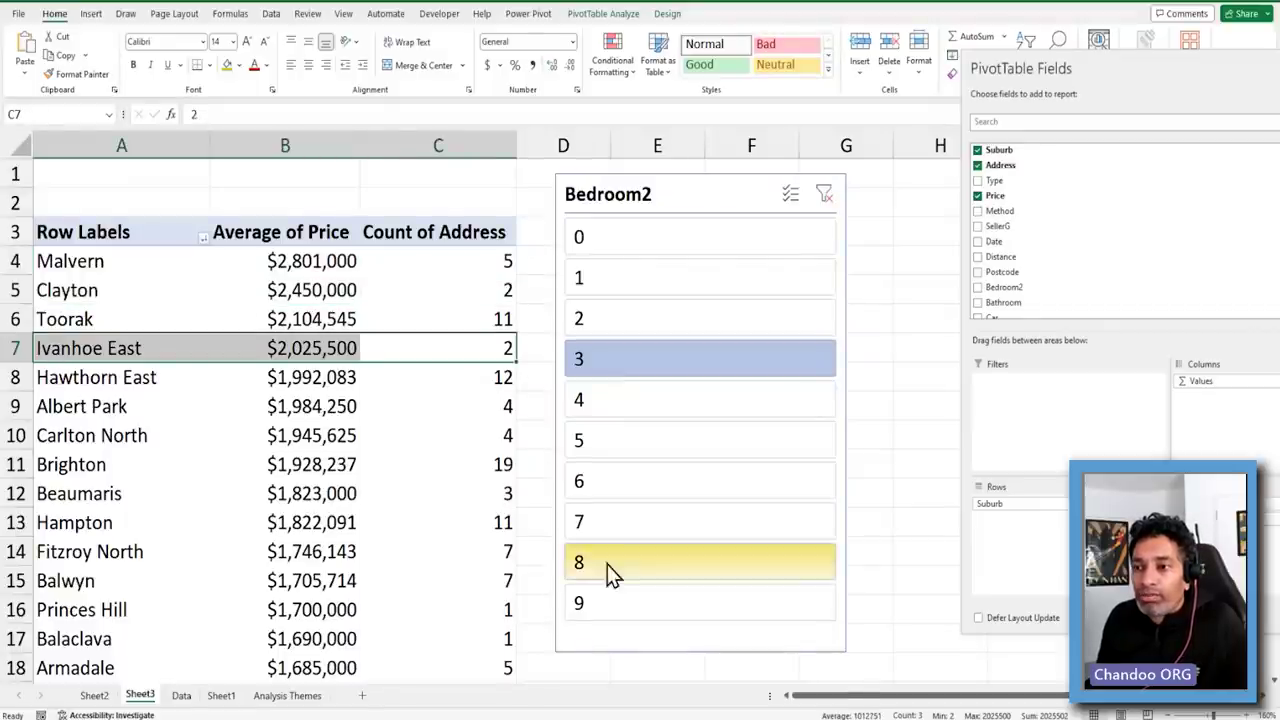
left_click(498, 522)
left_click_drag(500, 464, 60, 463)
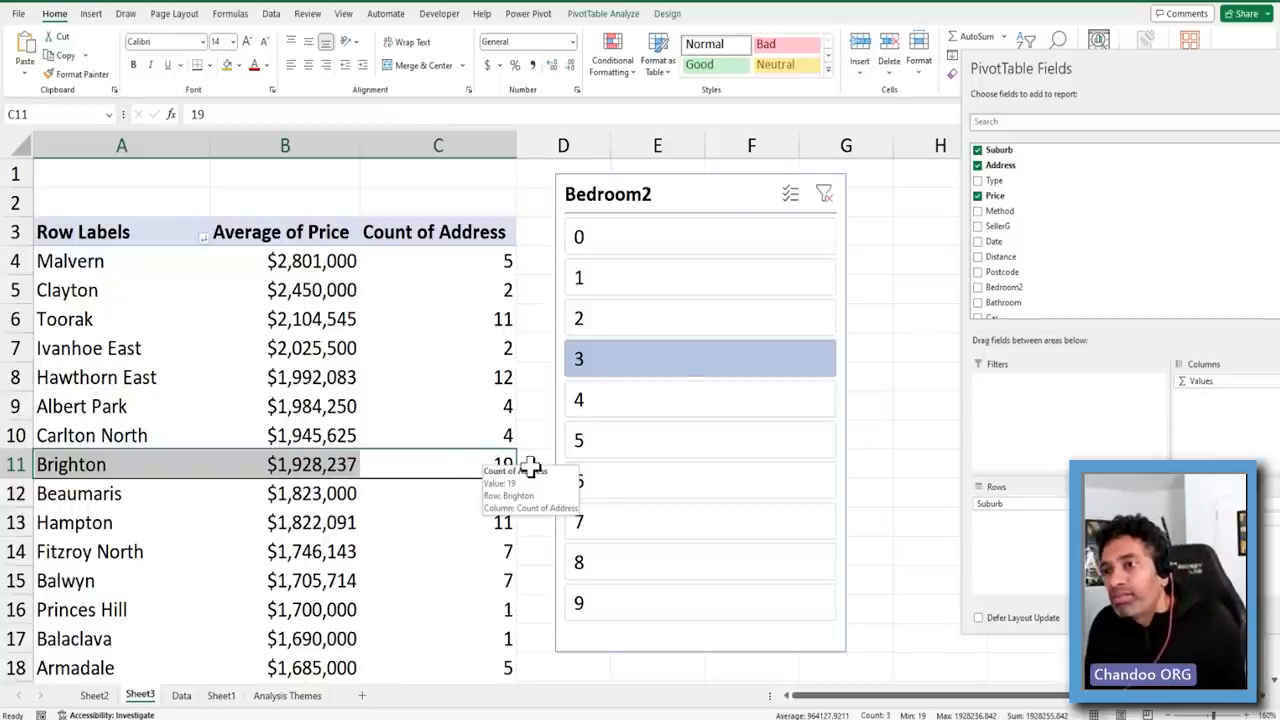
Switch the Bedroom2 slicer to 4 bedrooms and then to 8 bedrooms
left_click(619, 404)
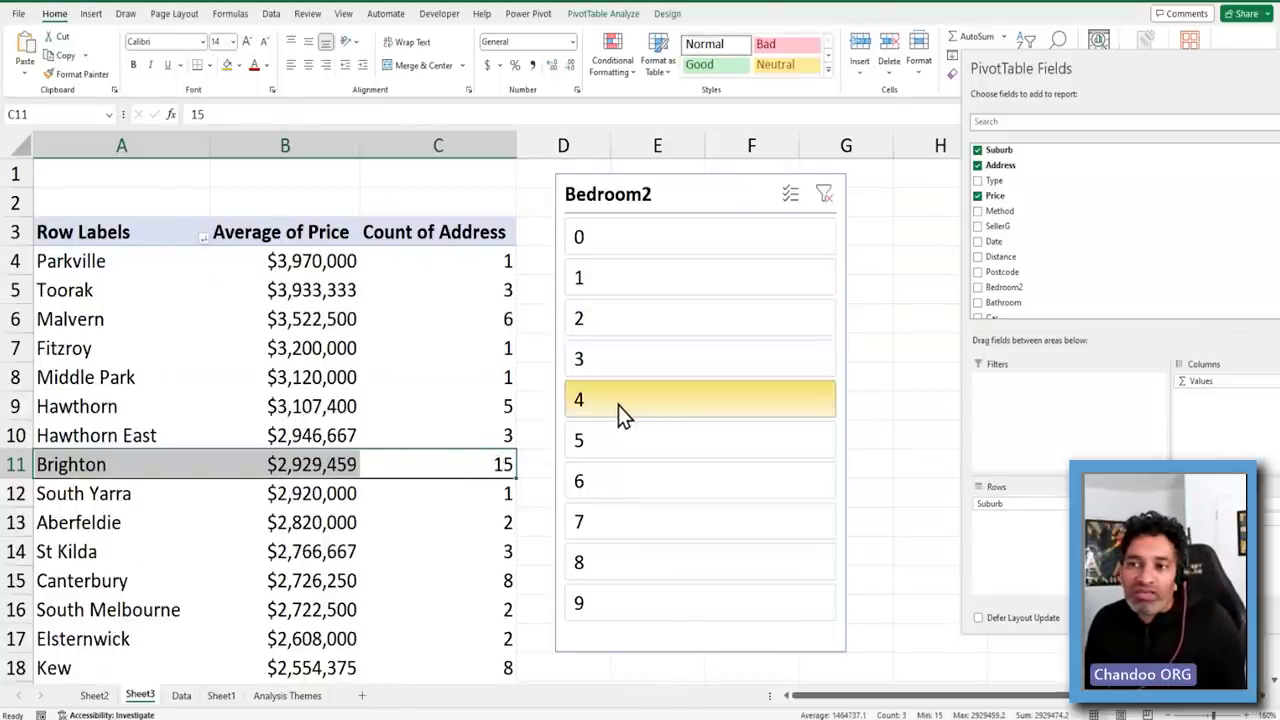
left_click(620, 562)
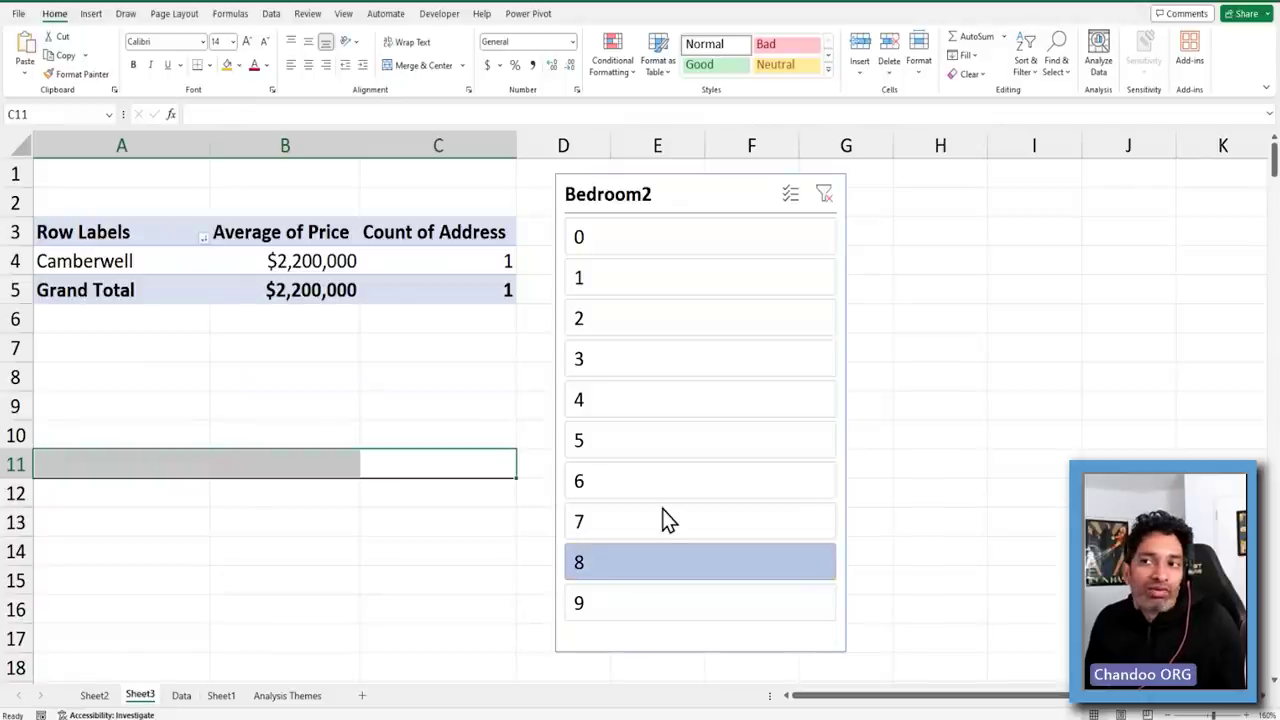
Switch the Bedroom2 slicer through 9, 1 and 2 bedrooms, ending with the PivotTable filtered to 3 bedrooms
left_click(635, 598)
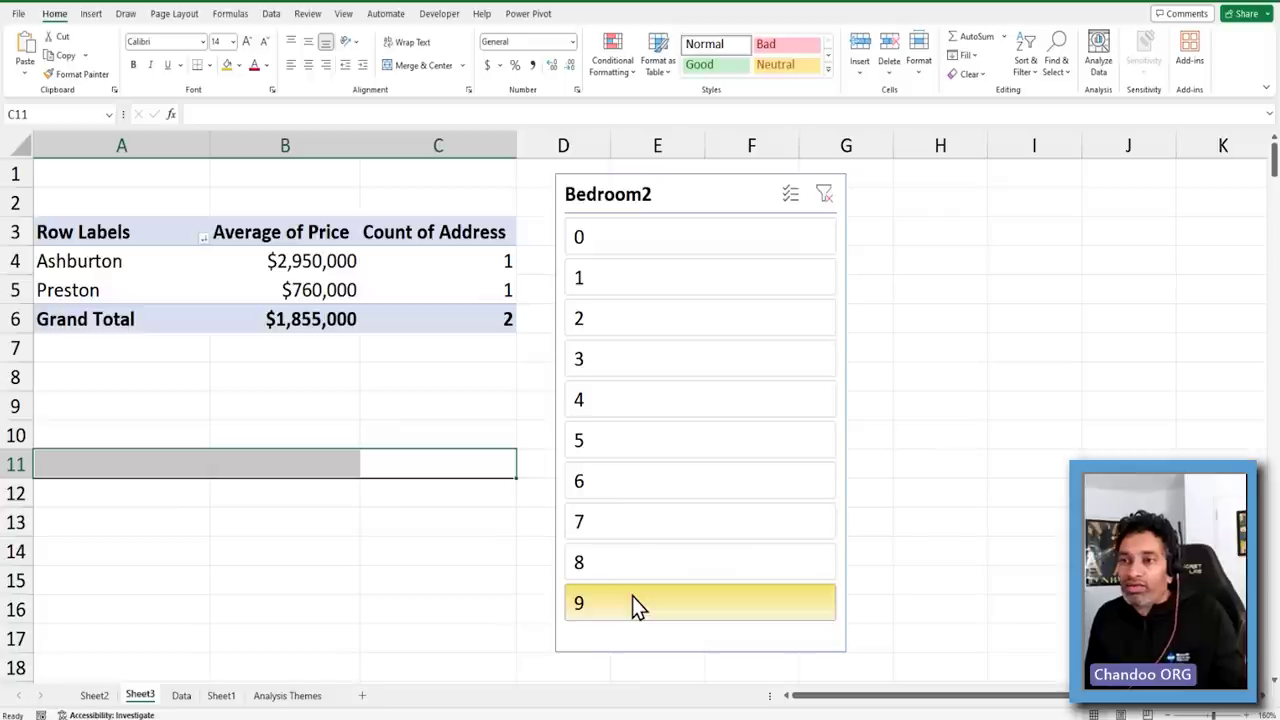
left_click(615, 280)
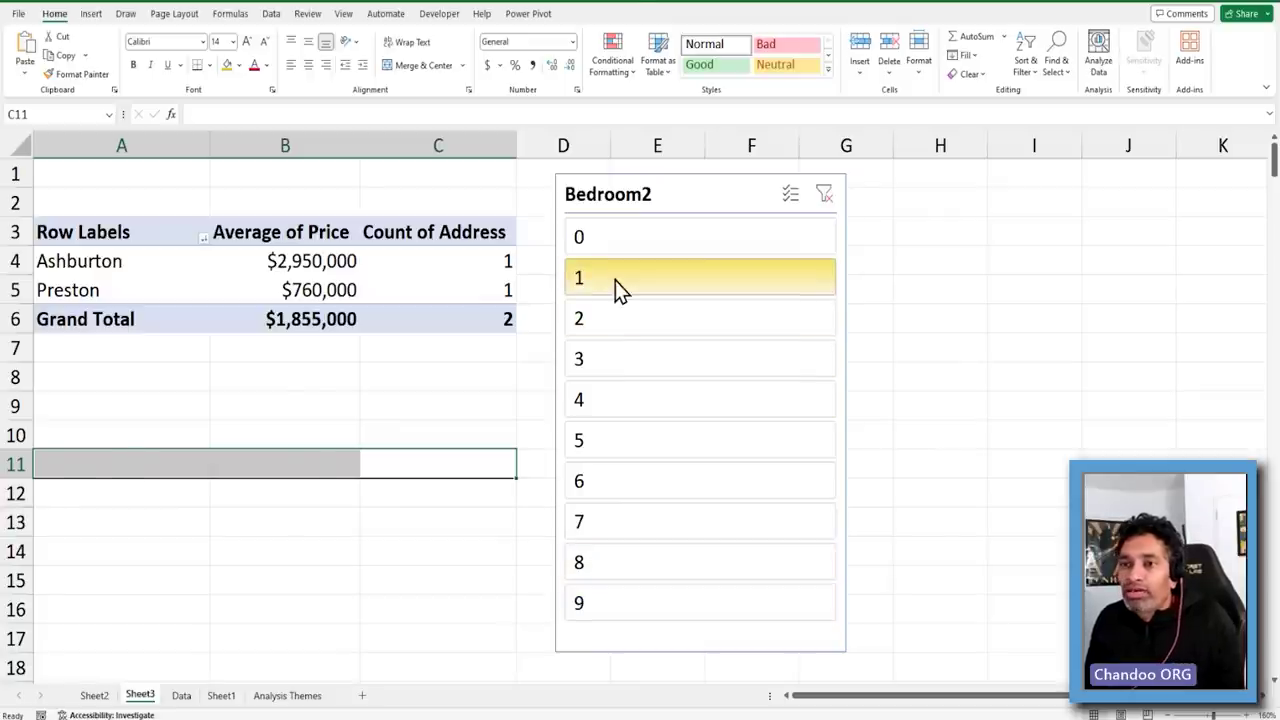
left_click(619, 330)
left_click(619, 359)
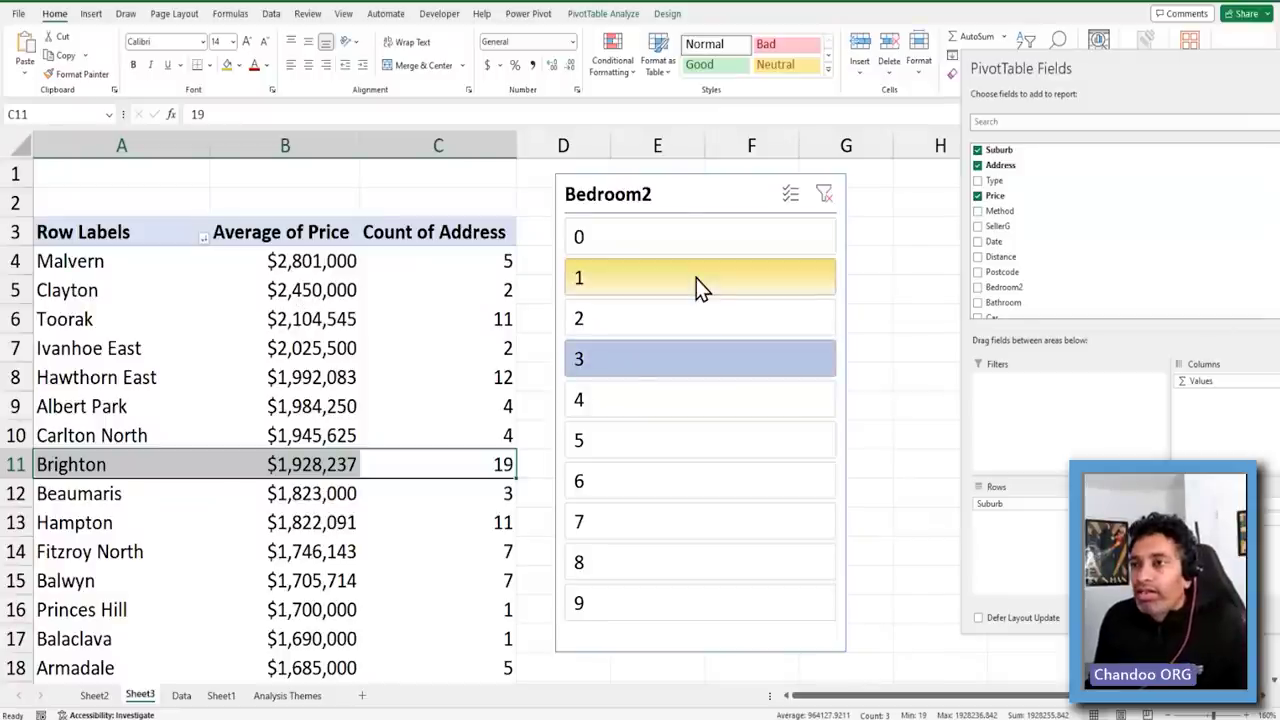
Shrink the Bedroom2 slicer to show values 0 to 4 and add a slicer for the Type field to the PivotTable
left_click(671, 189)
left_click_drag(846, 651, 708, 448)
left_click(348, 312)
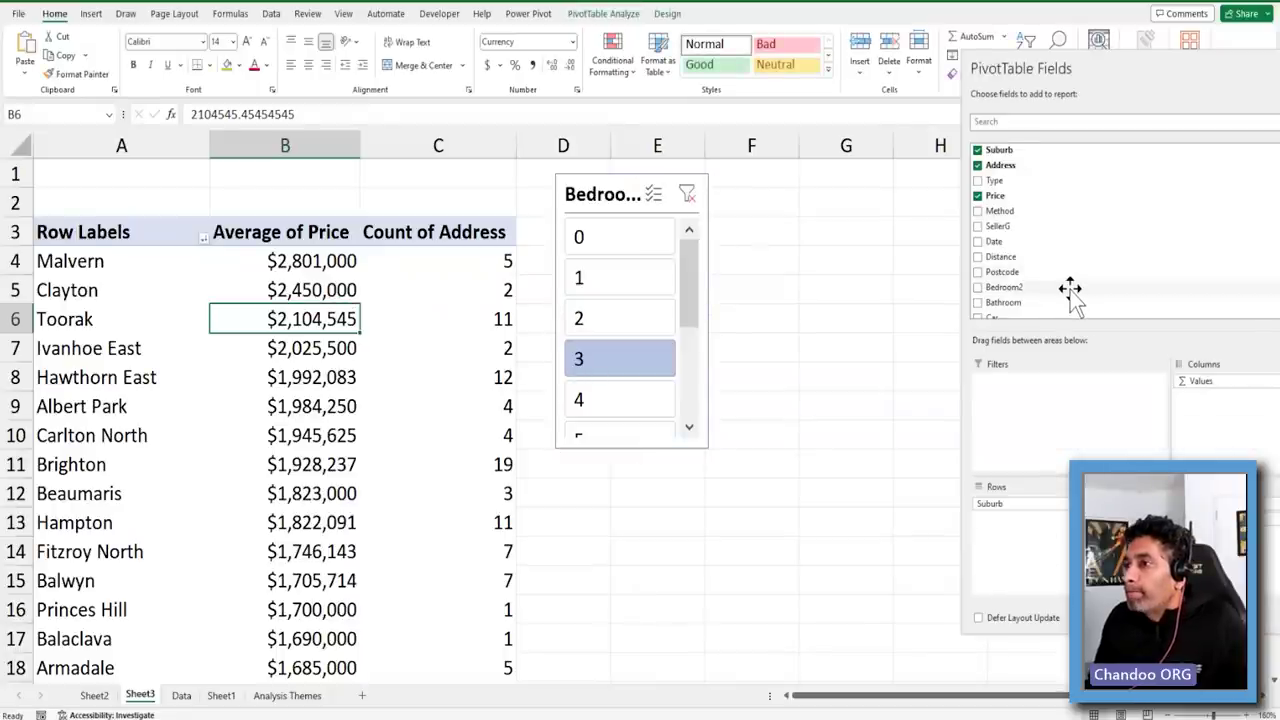
scroll(1070, 290, "down", 2)
scroll(1068, 289, "up", 3)
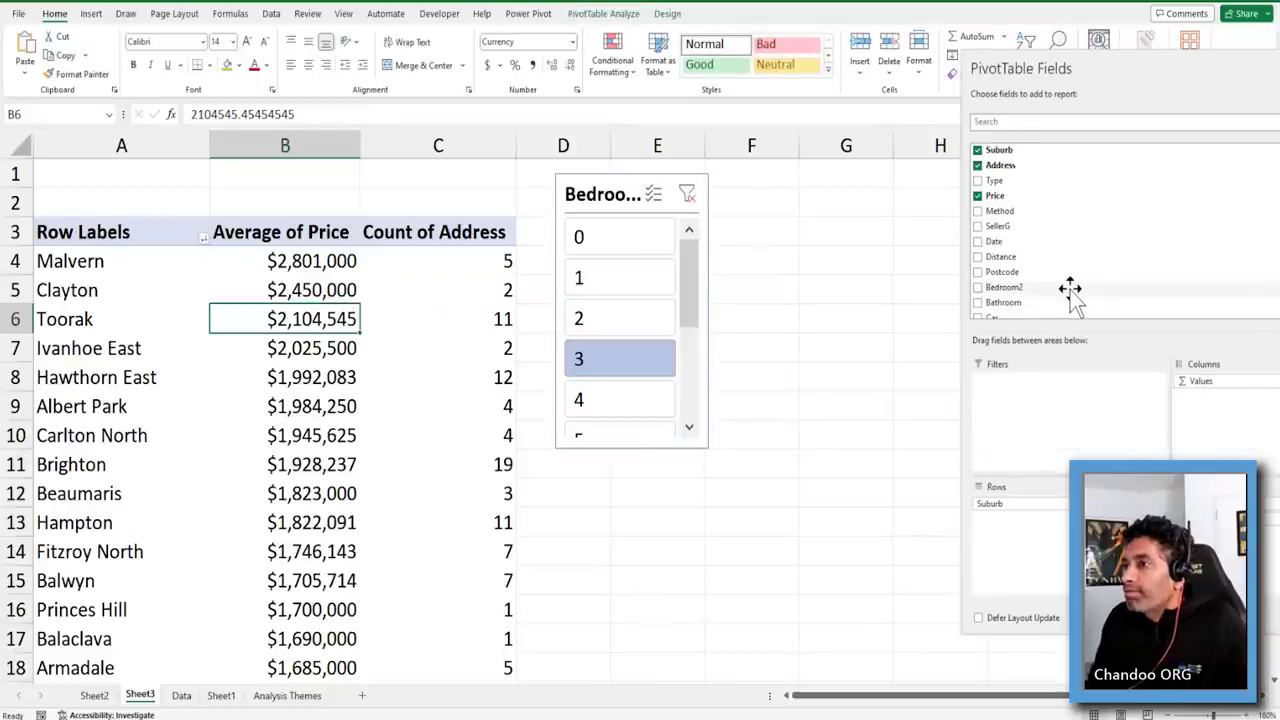
right_click(1000, 196)
left_click(1031, 253)
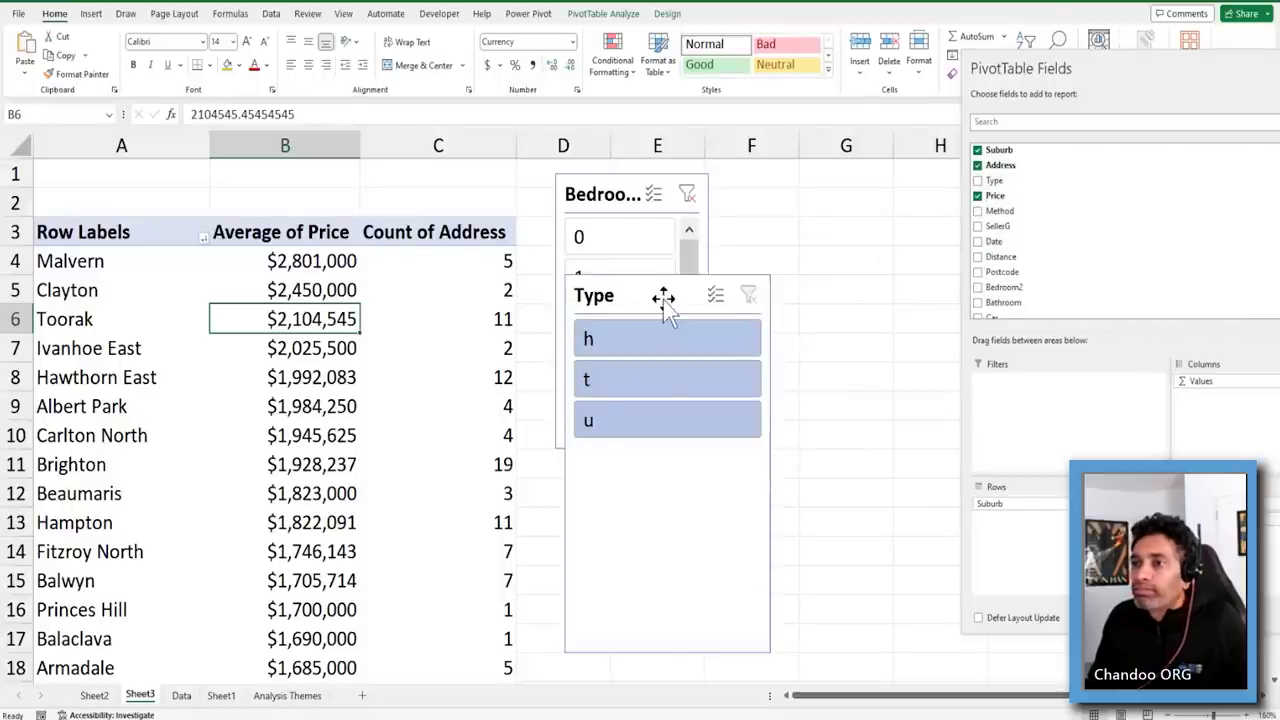
Place the Type slicer beside the Bedroom2 slicer, shorten it to fit h, t and u, and enlarge the Bedroom2 slicer to reach value 8
left_click_drag(663, 294, 835, 176)
left_click_drag(854, 534, 864, 362)
left_click(694, 446)
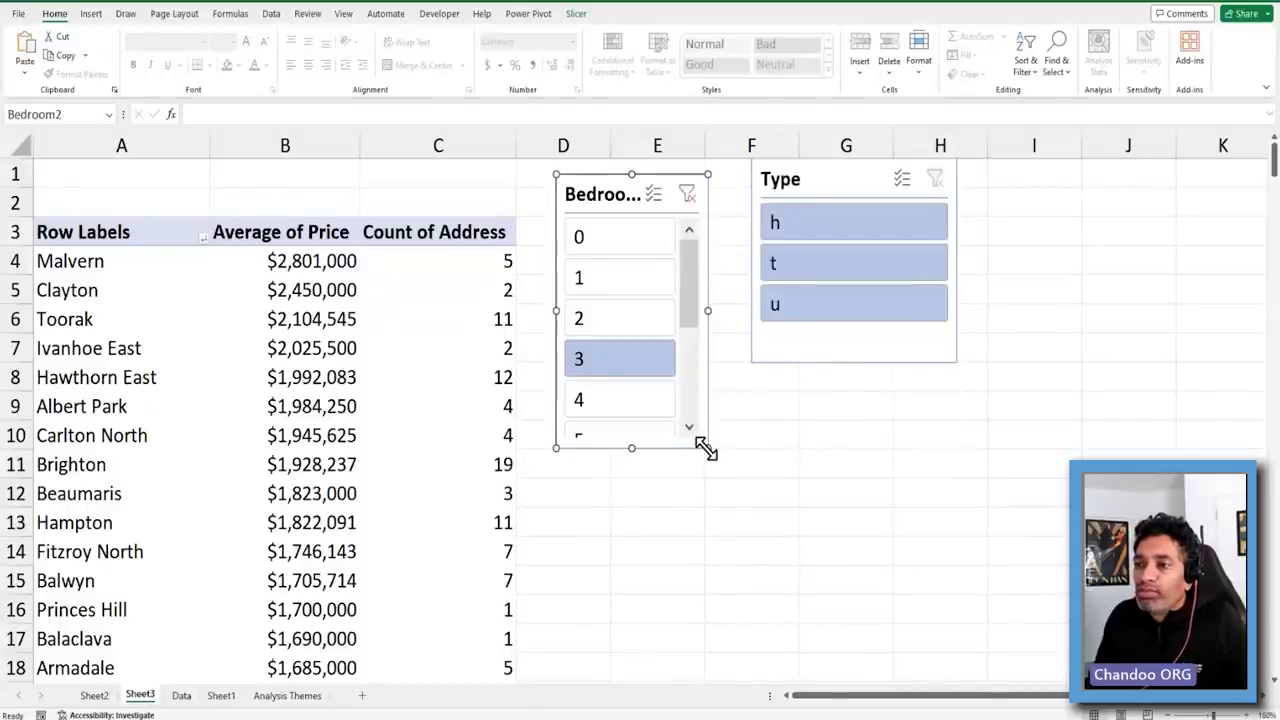
left_click_drag(705, 448, 741, 577)
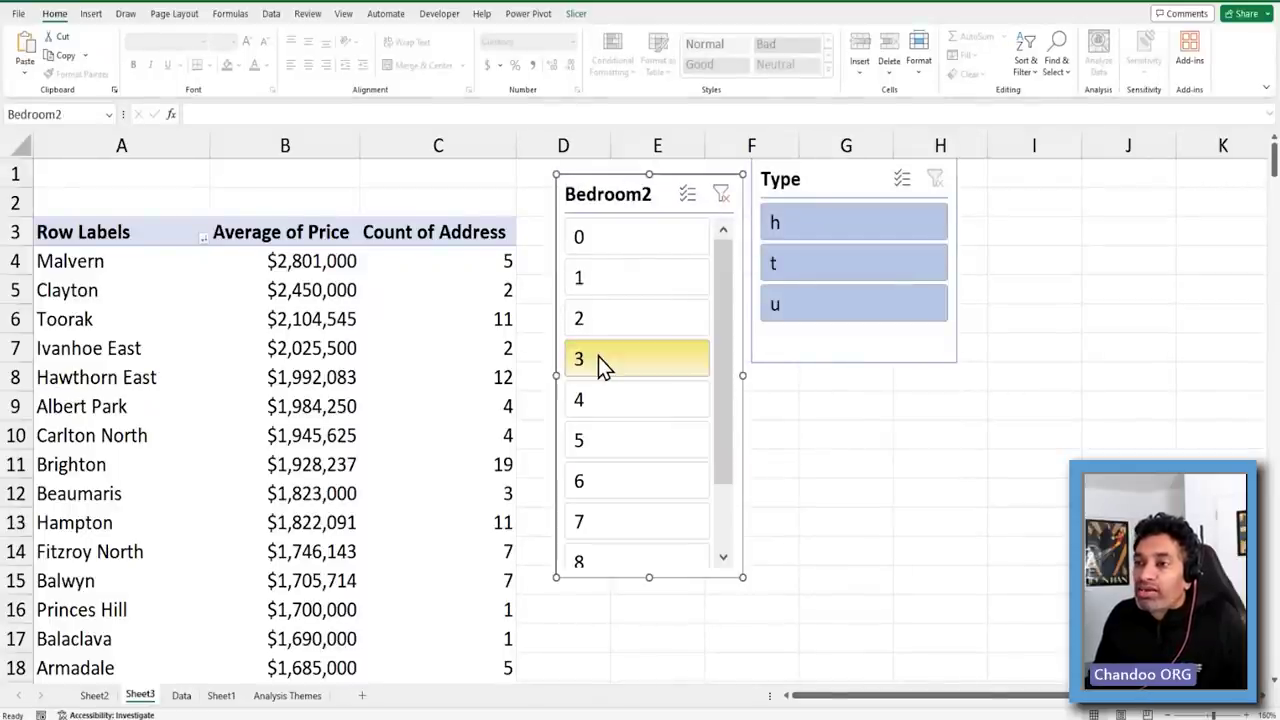
Filter the suburb pivot table to property type h and examine the Malvern and Toorak rows
left_click(794, 303)
left_click(810, 268)
left_click_drag(36, 261, 494, 277)
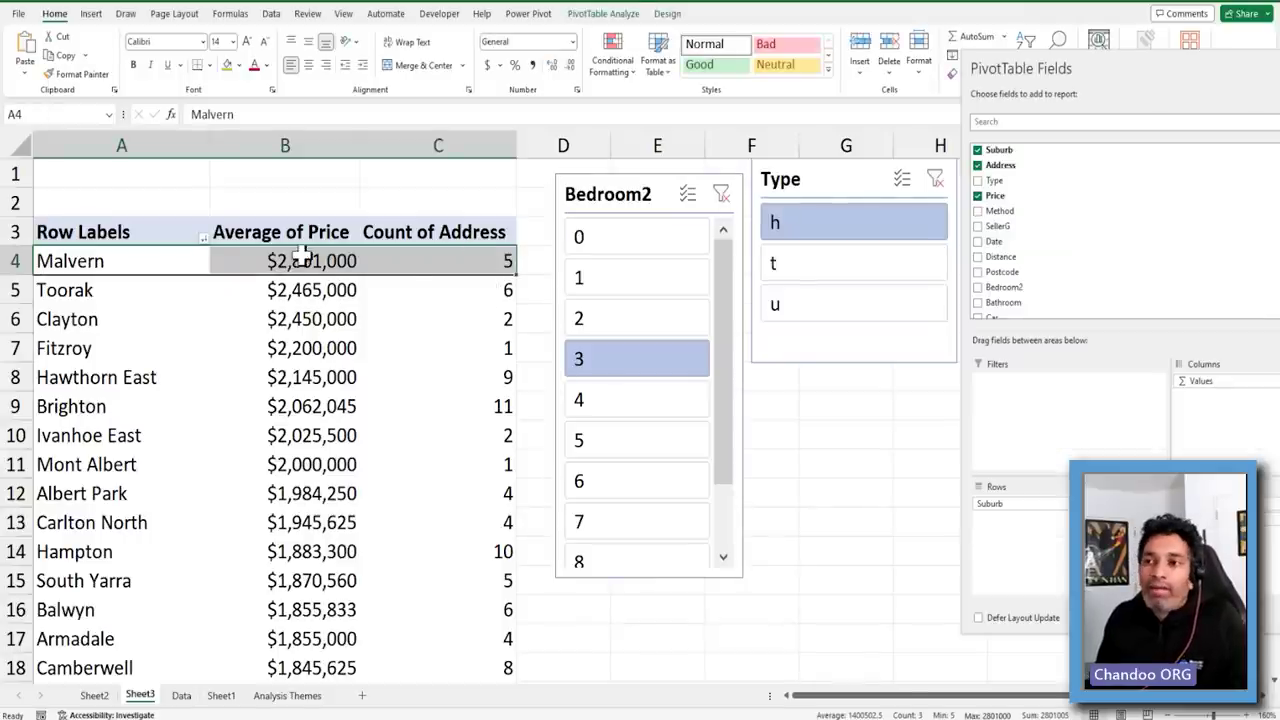
mouse_move(400, 288)
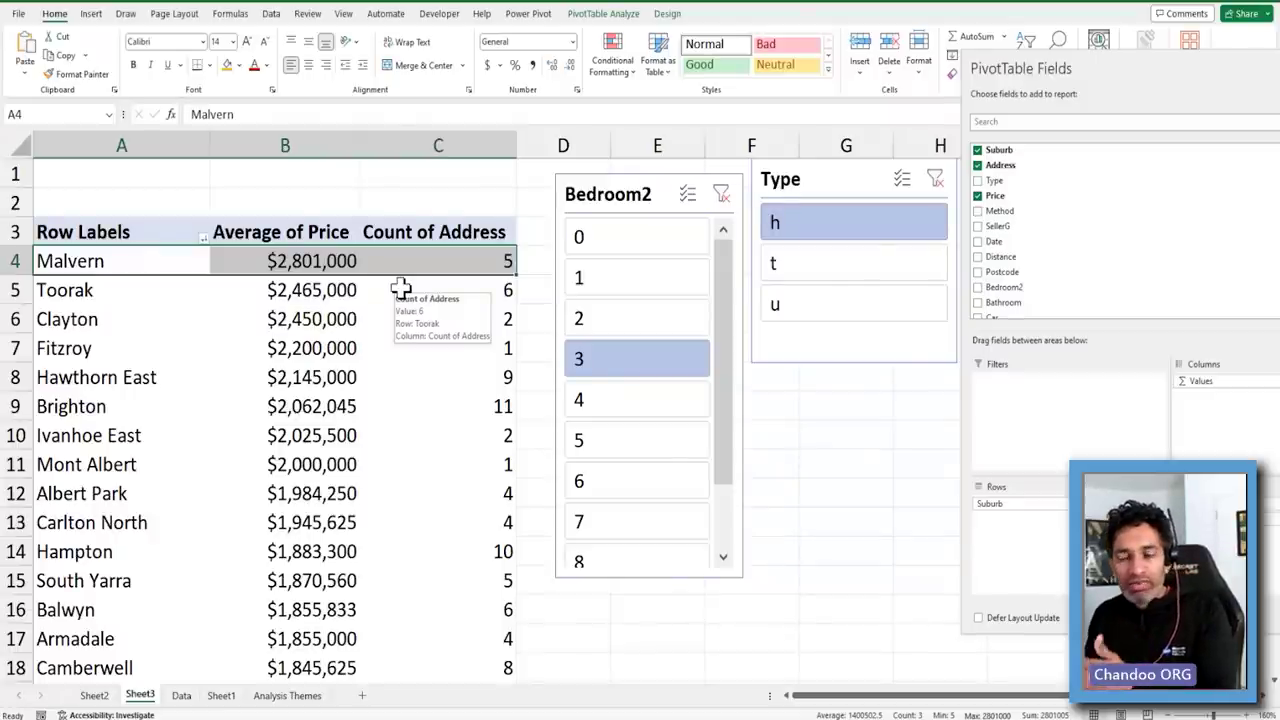
left_click(297, 259)
left_click(88, 291)
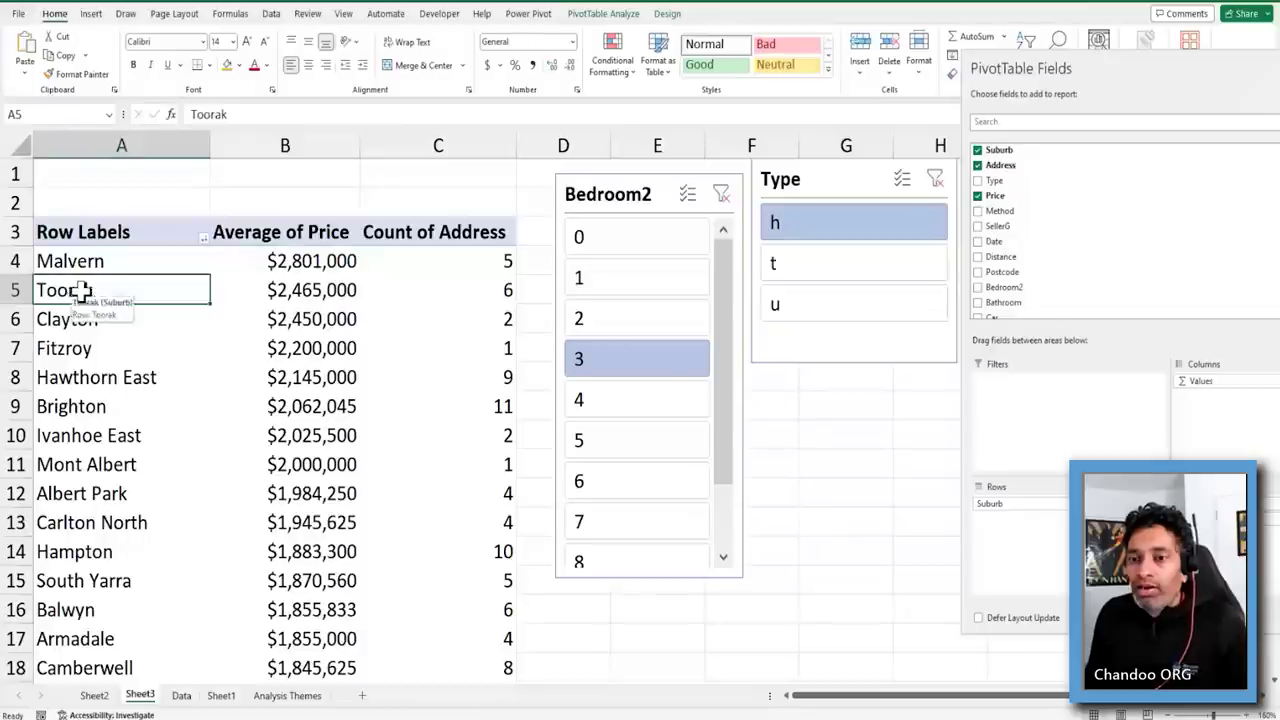
Review the $800,000 budget question about 3/4 bedroom houses on the Analysis Themes sheet and return to the Data sheet
left_click(280, 697)
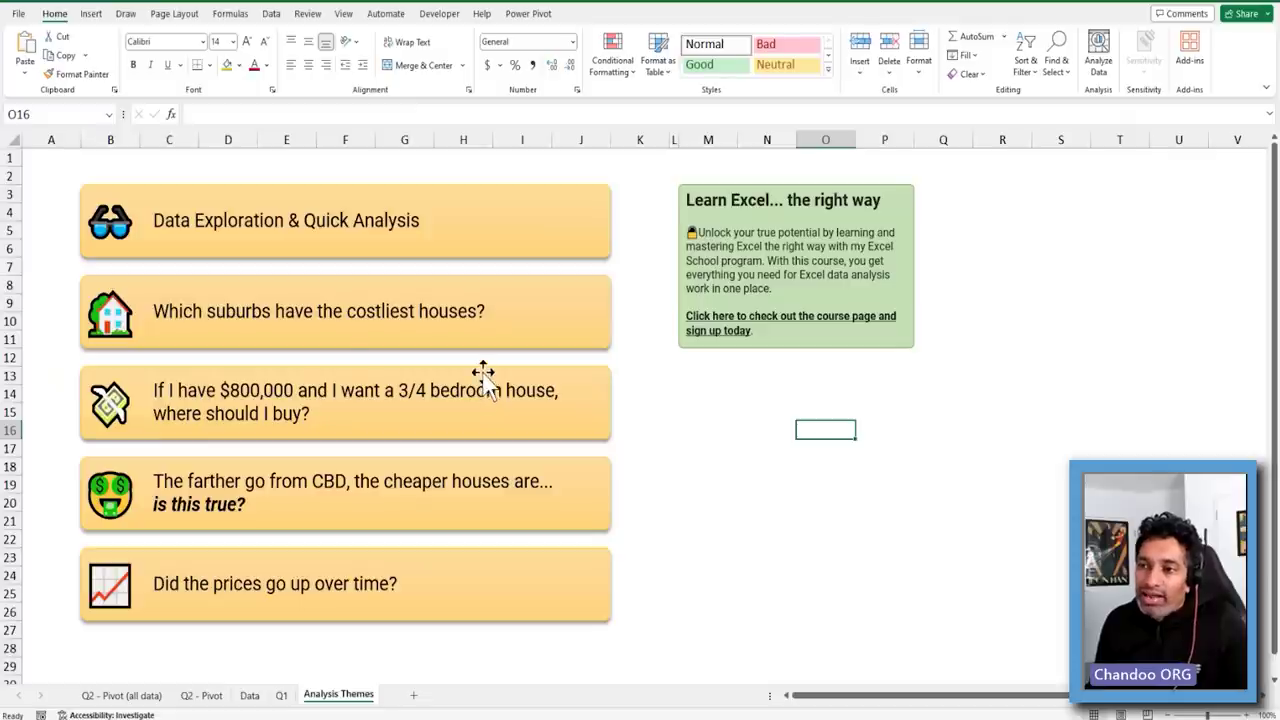
left_click(484, 380)
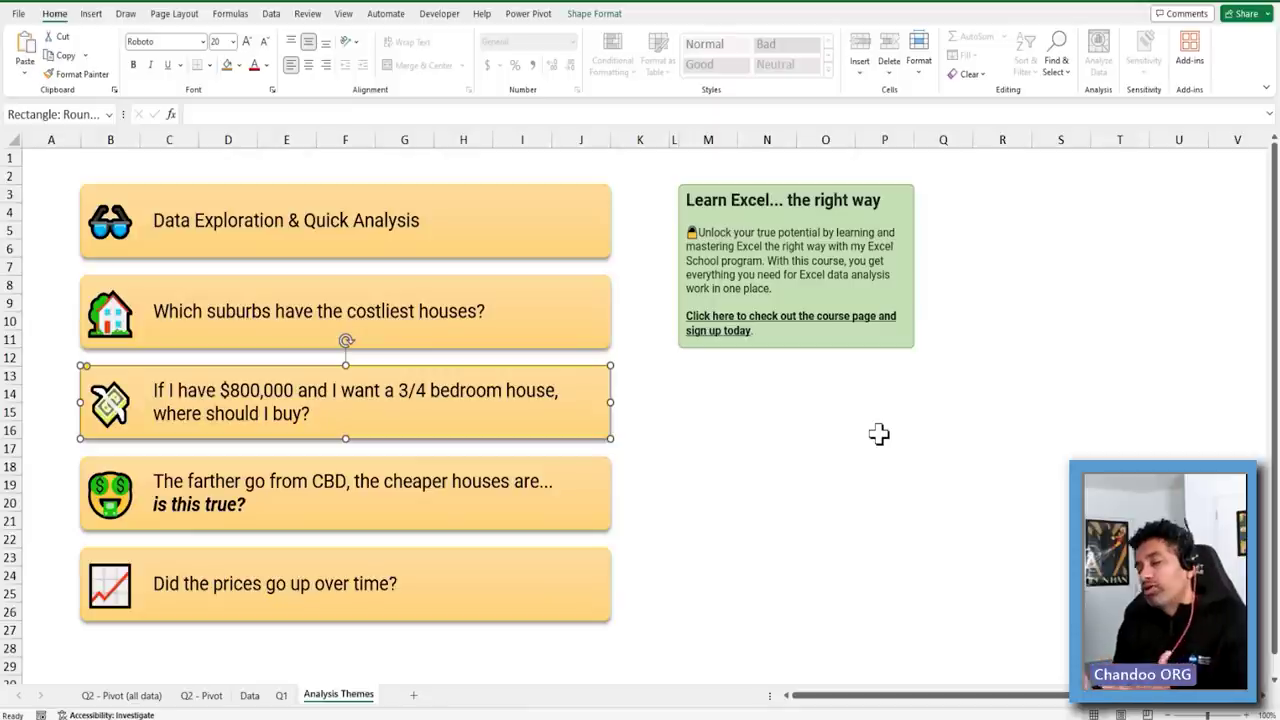
left_click(249, 696)
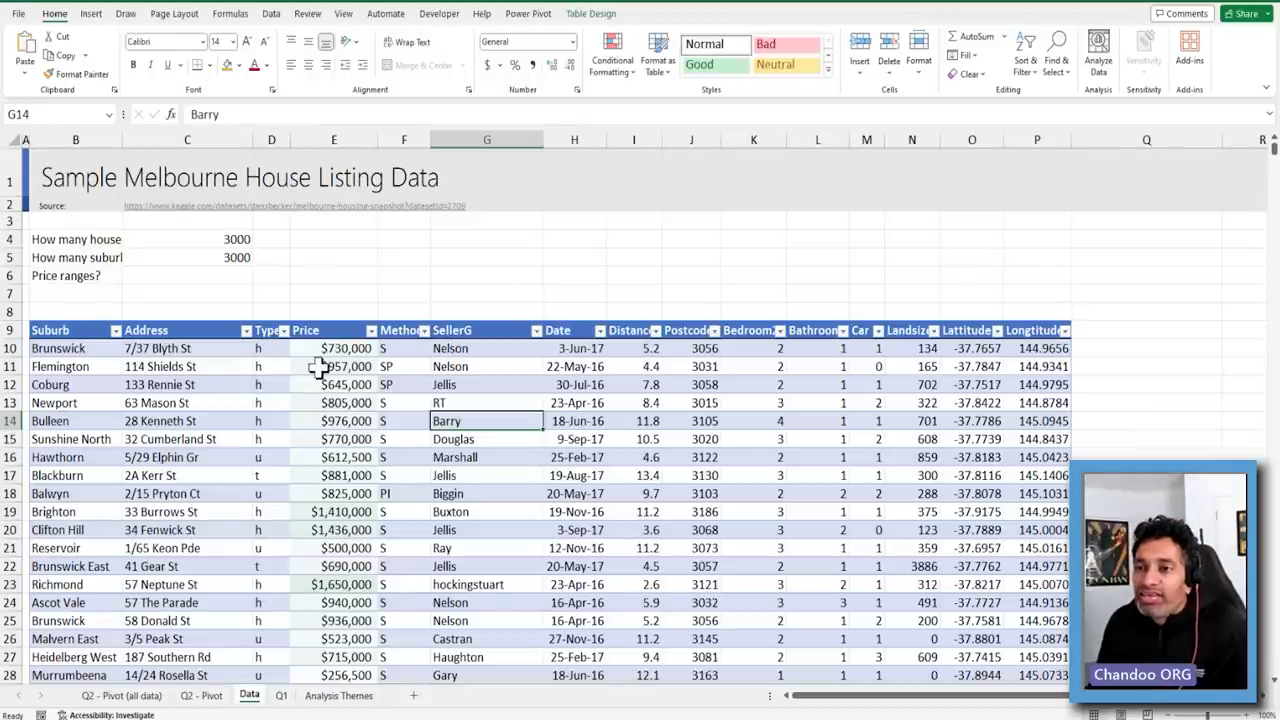
Turn off the header filters of the house listing table and select its Price data
left_click(343, 332)
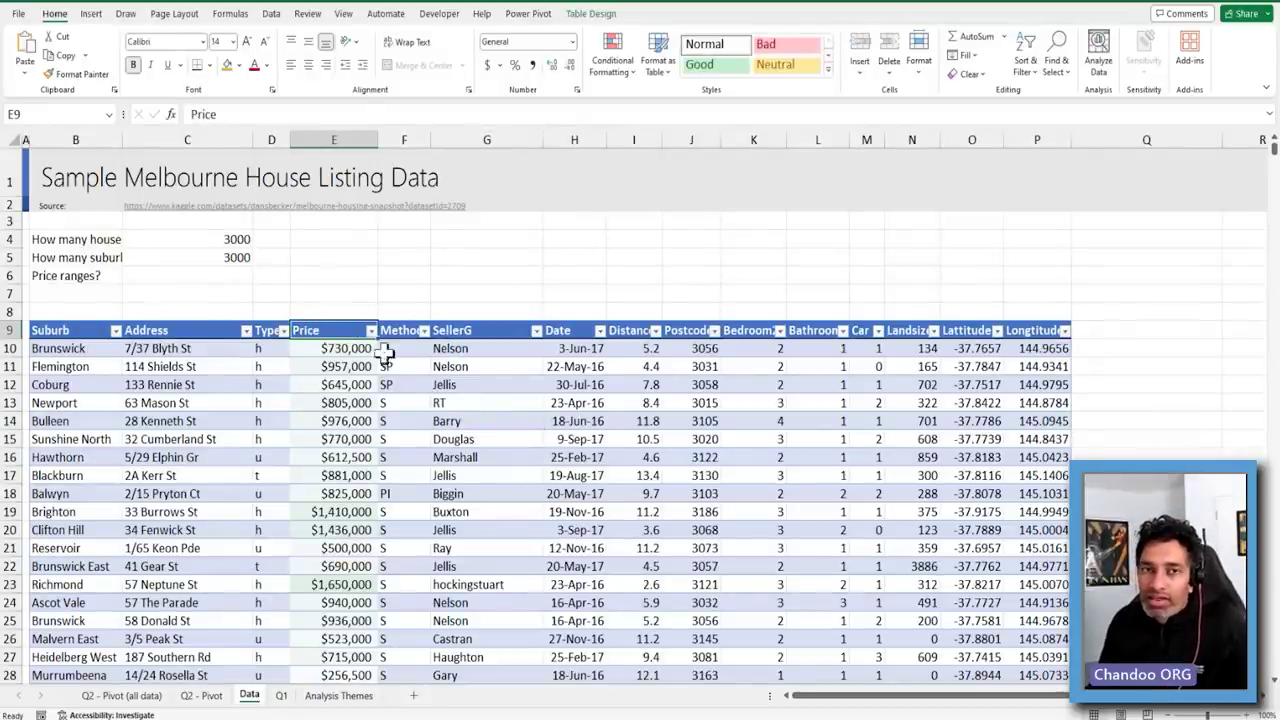
key("ctrl+shift+l")
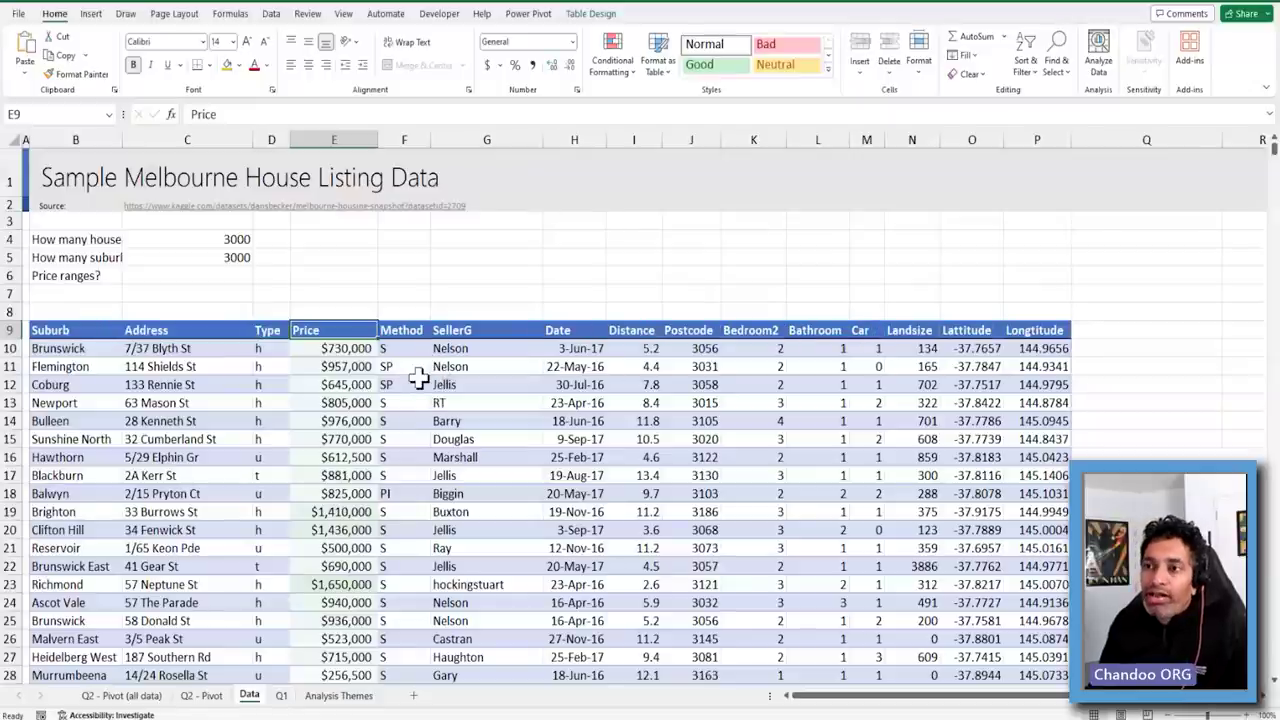
left_click(323, 322)
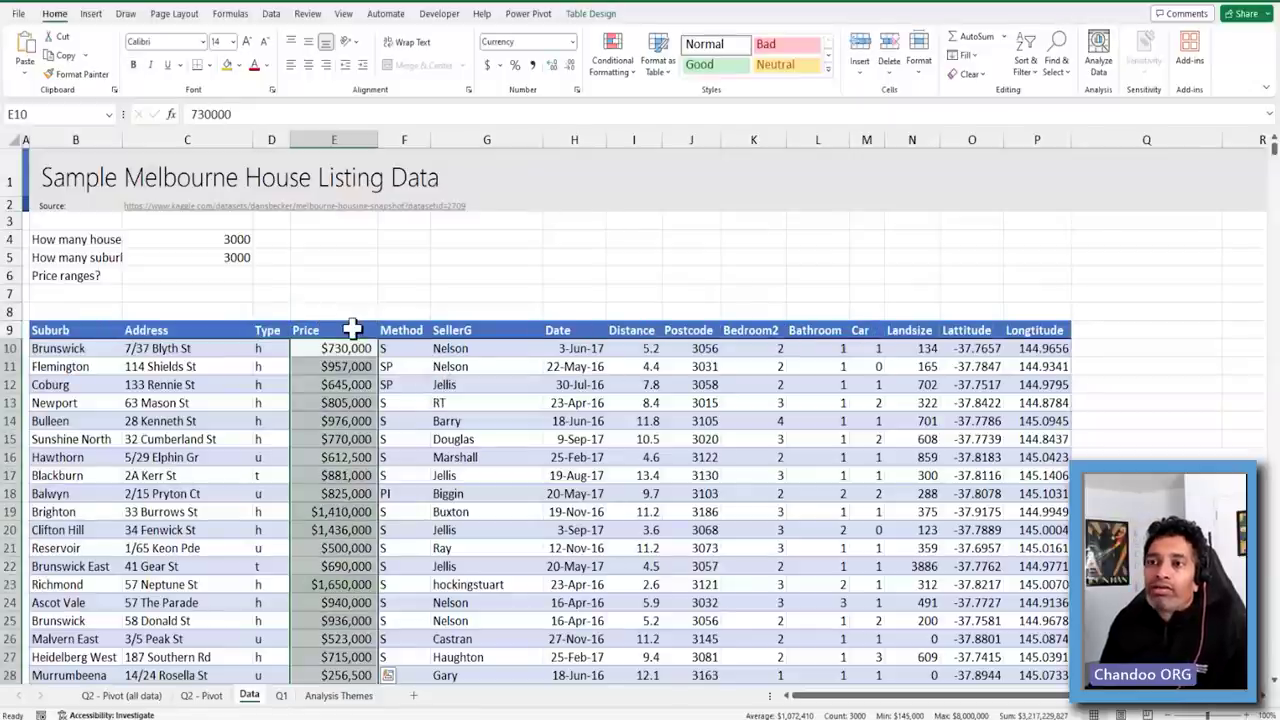
left_click(340, 380)
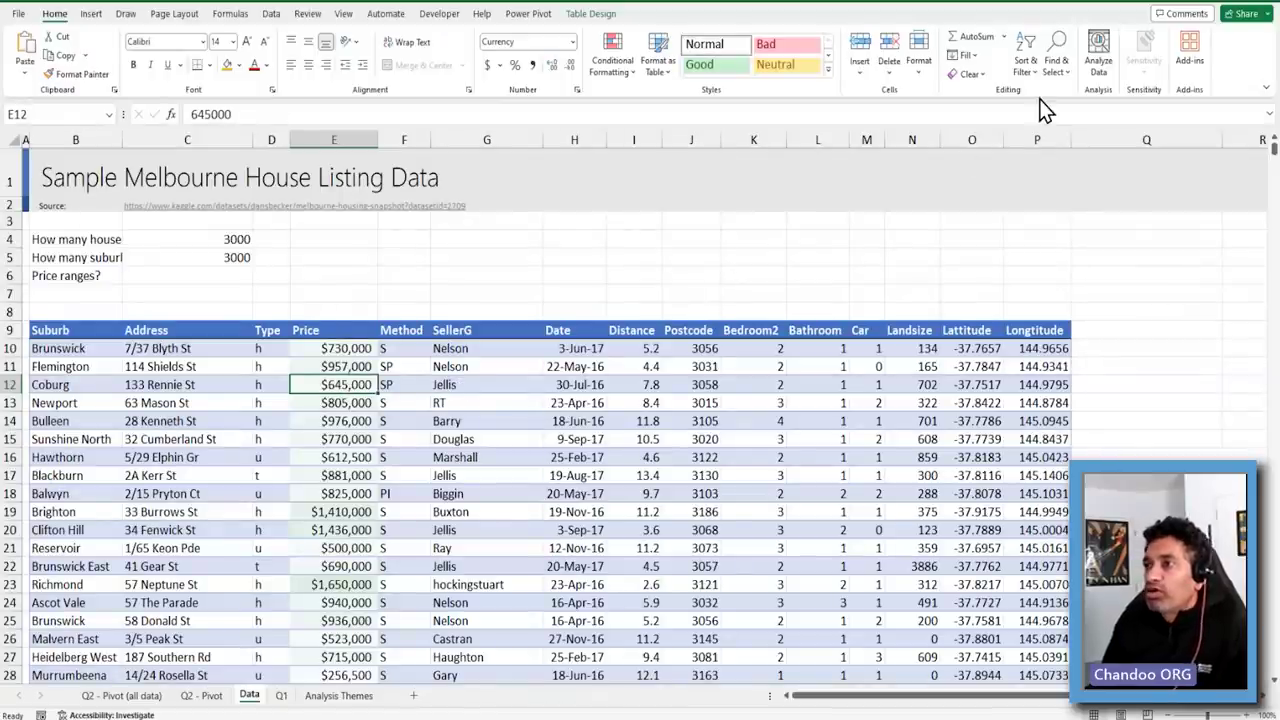
Look over the Sort & Filter options and turn the header filters of the house listing table back on
left_click(1025, 62)
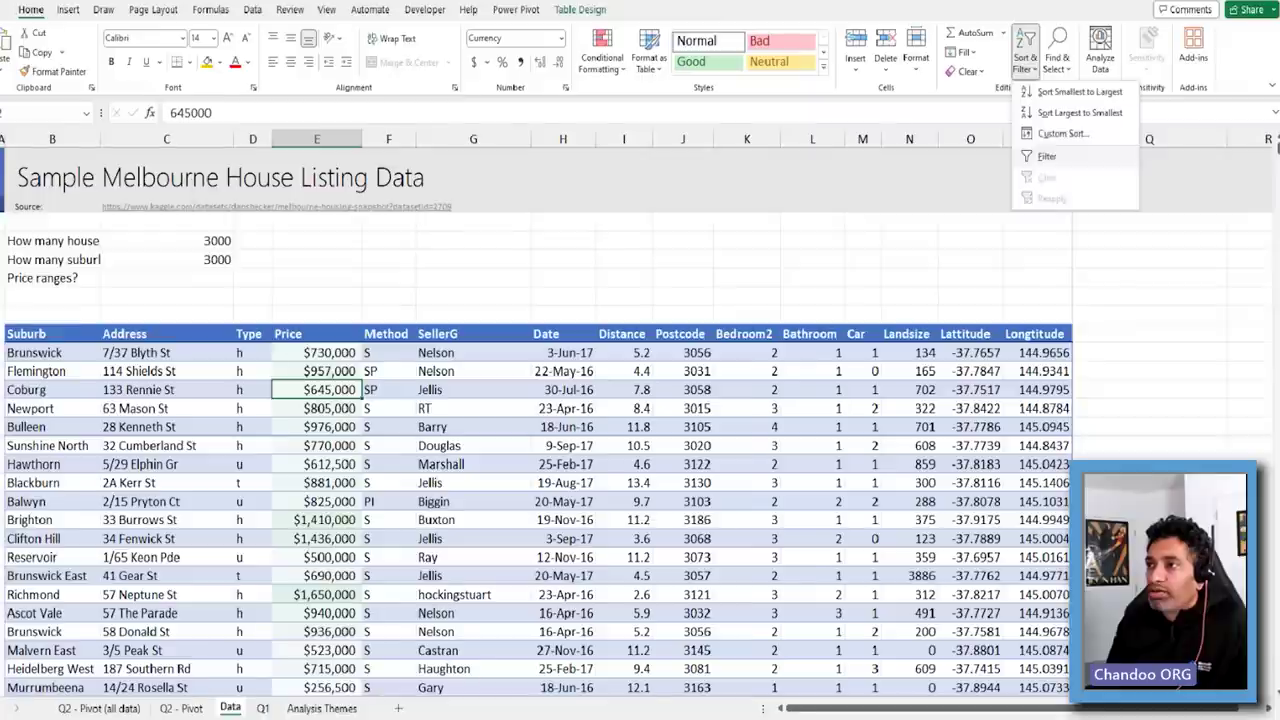
key("Escape")
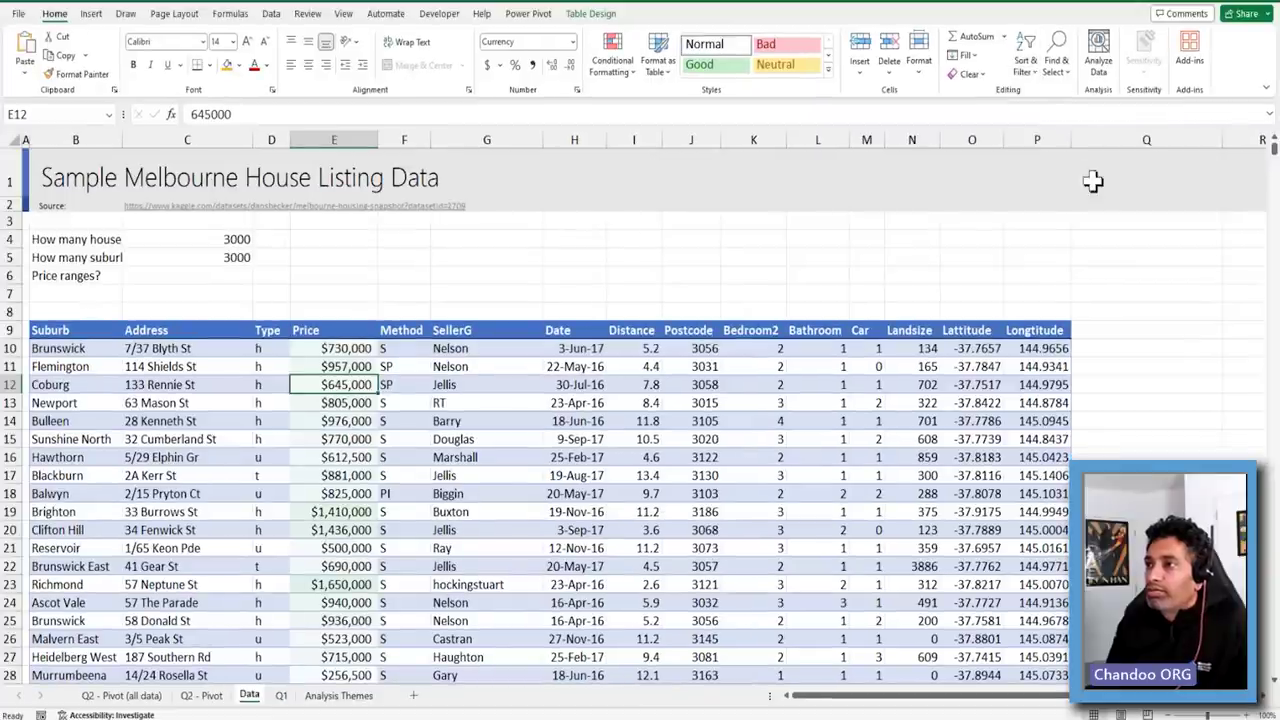
left_click(1025, 60)
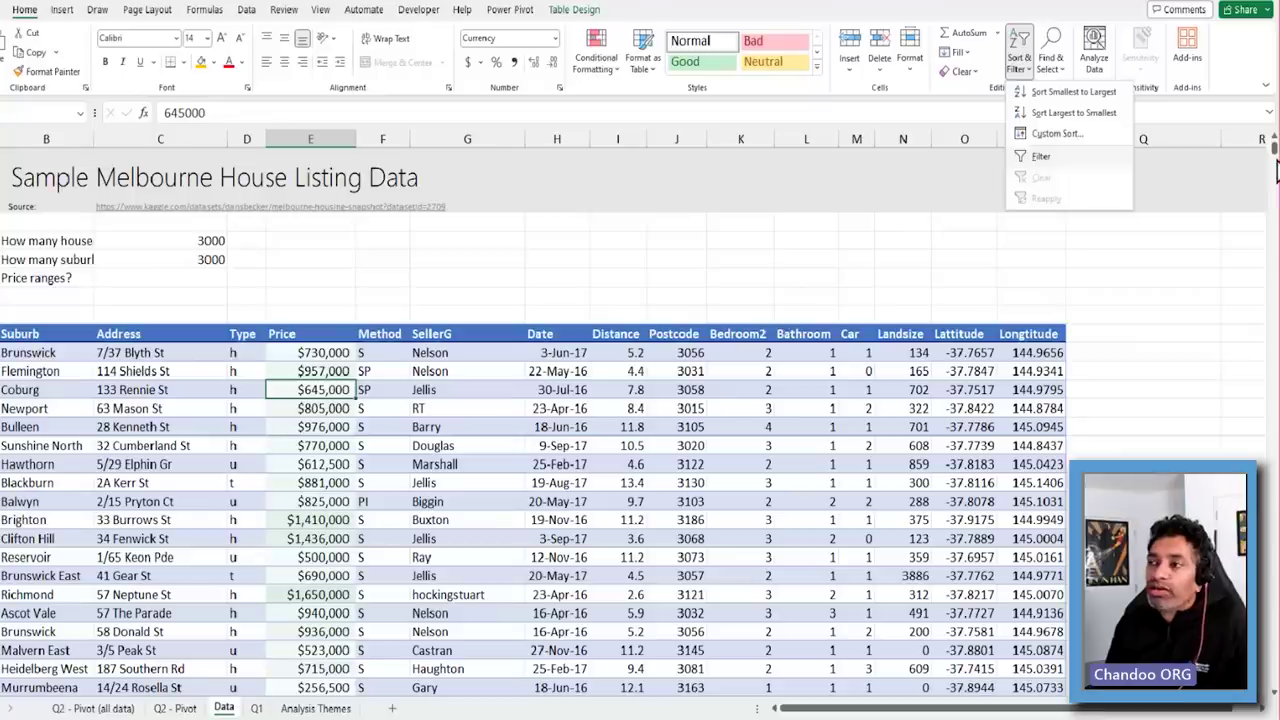
key("Escape")
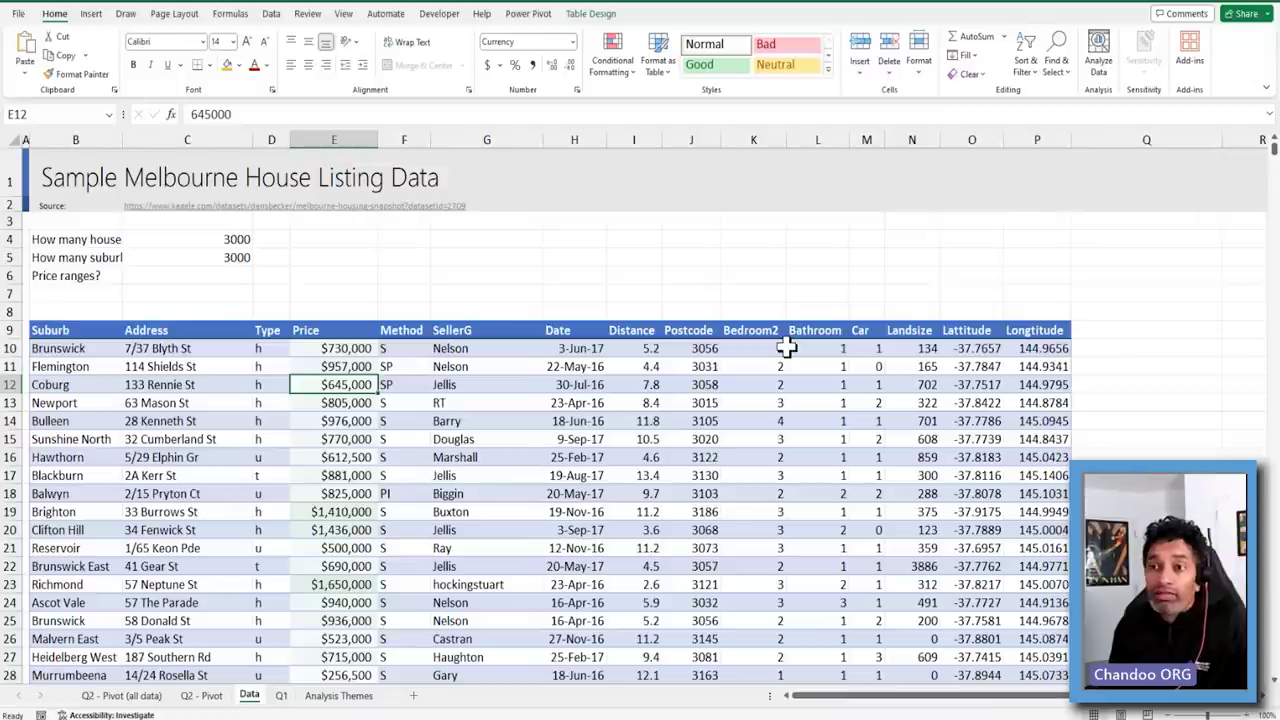
key("ctrl+shift+l")
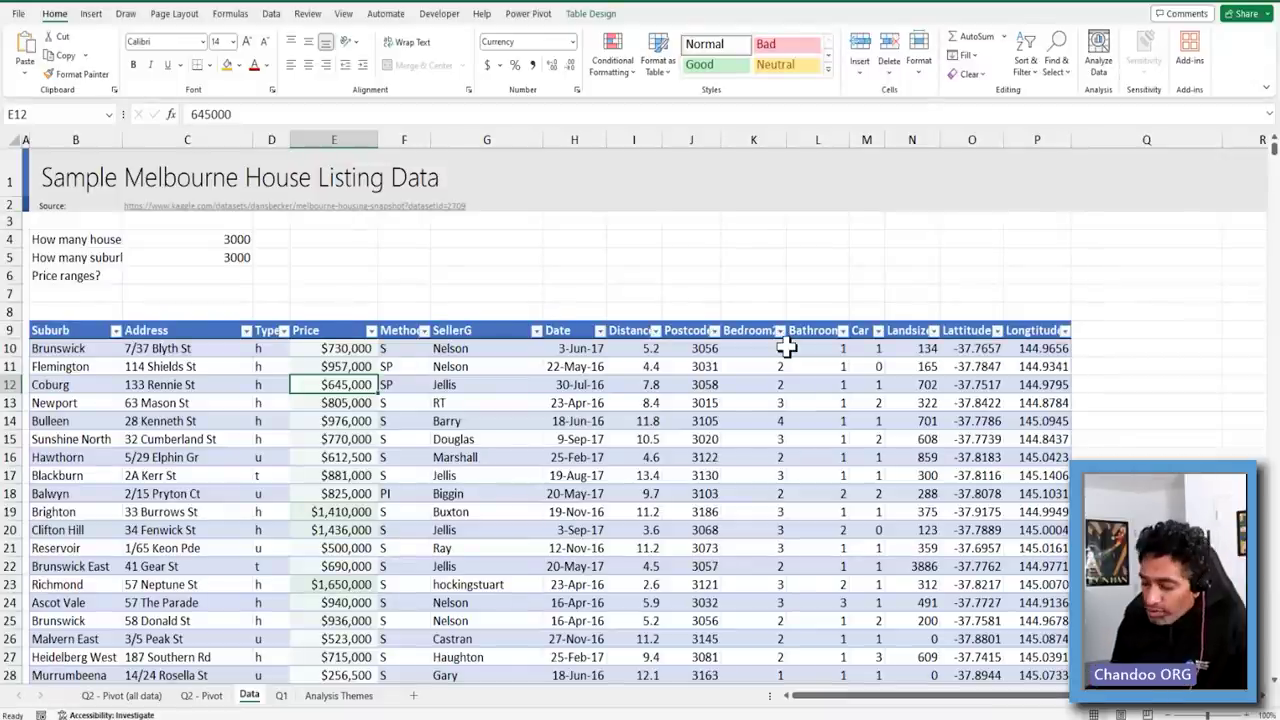
key("ctrl+shift+l")
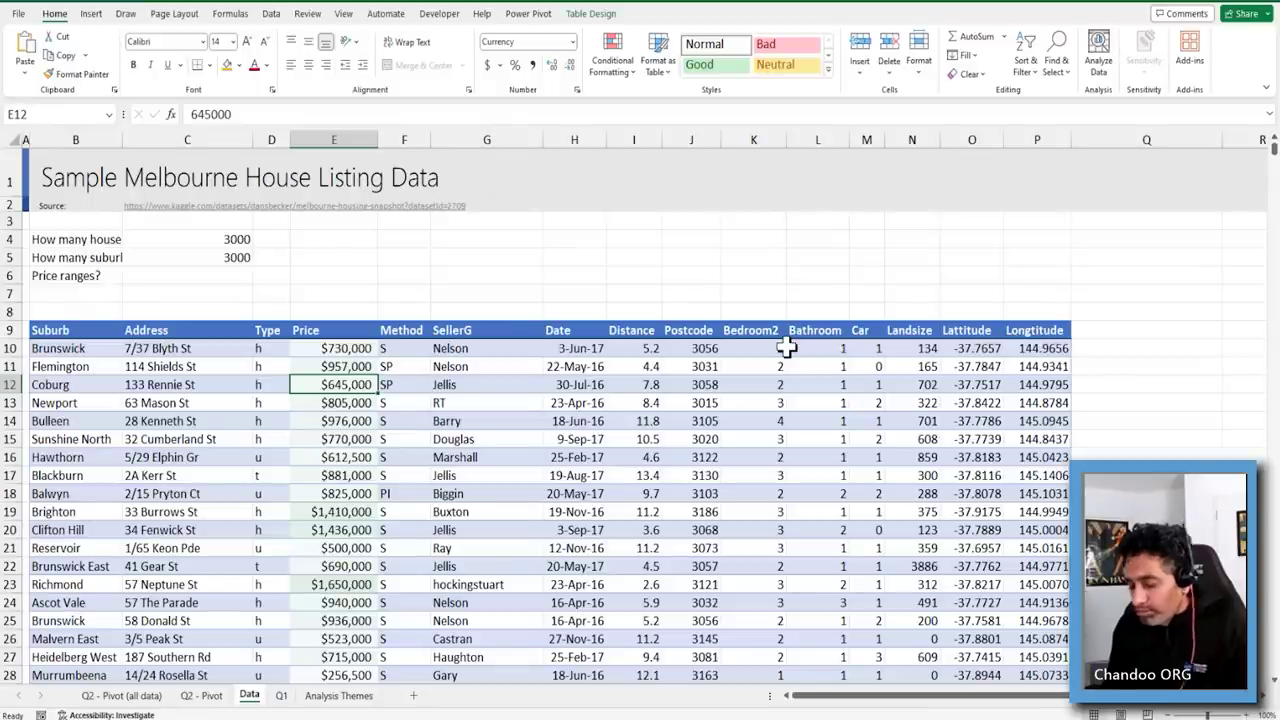
key("ctrl+shift+l")
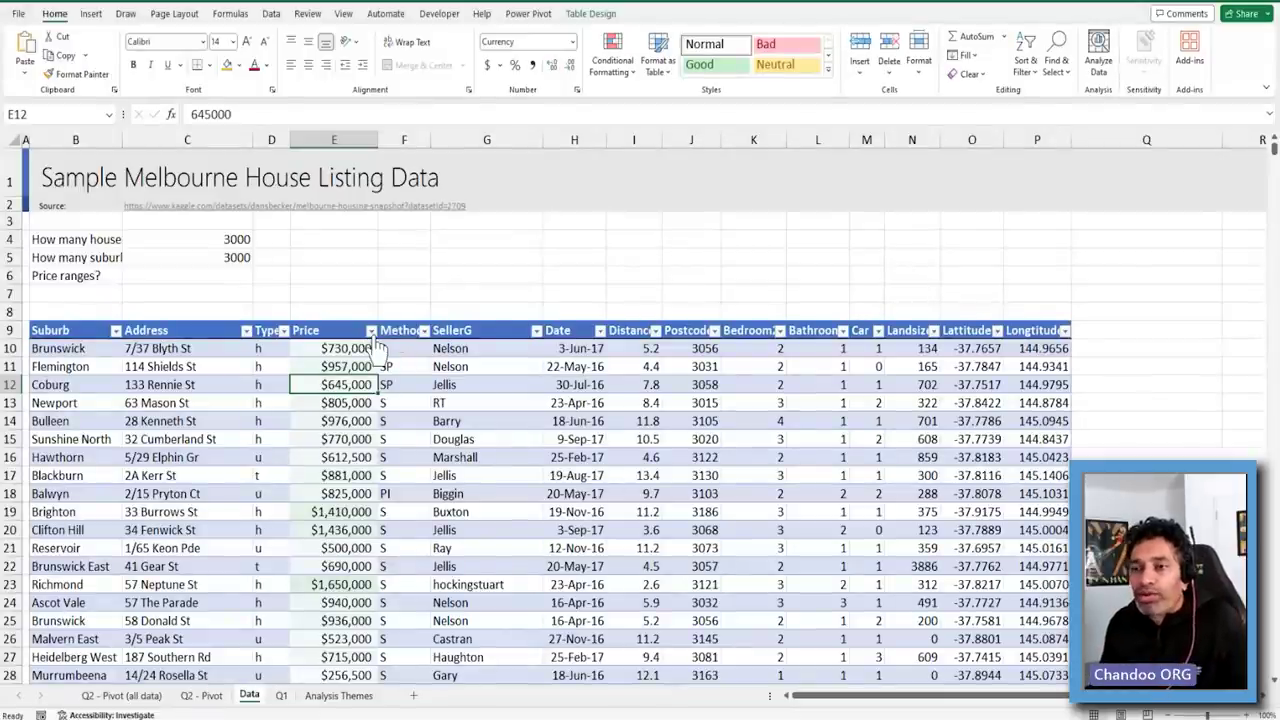
Filter the Price column to values between 750000 and 820000 with a custom number filter
left_click(371, 331)
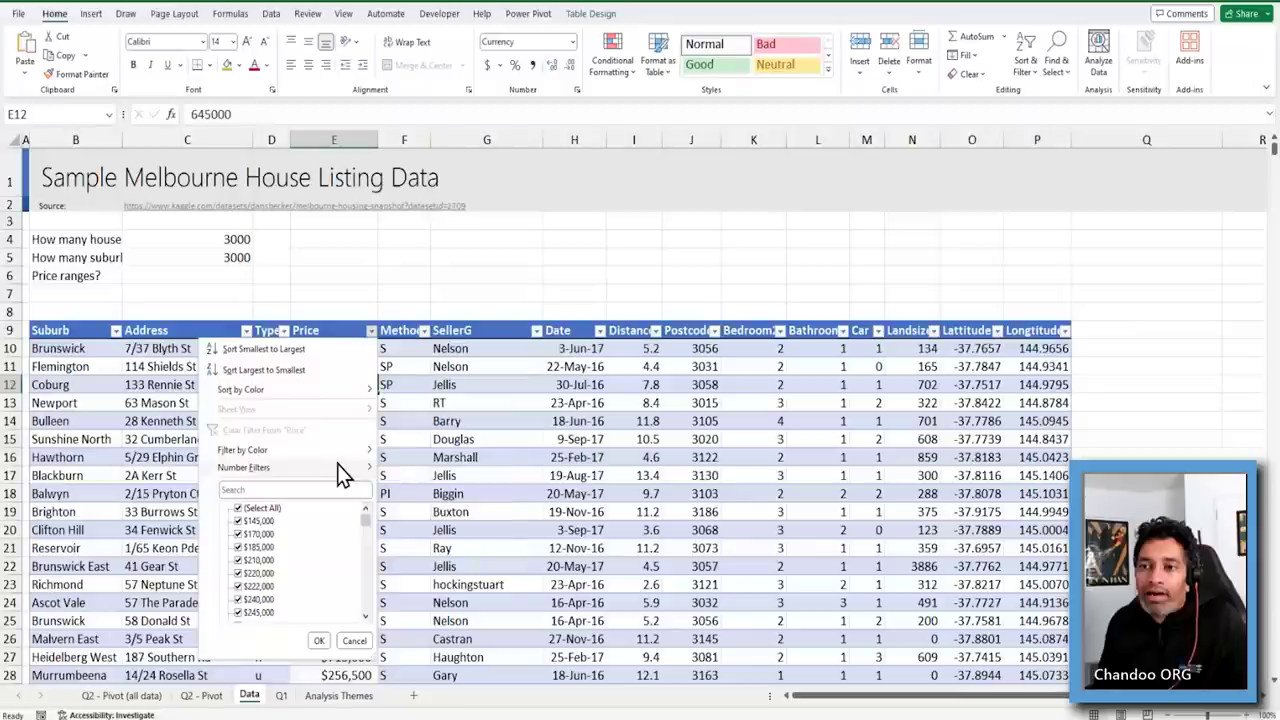
mouse_move(337, 468)
left_click(424, 600)
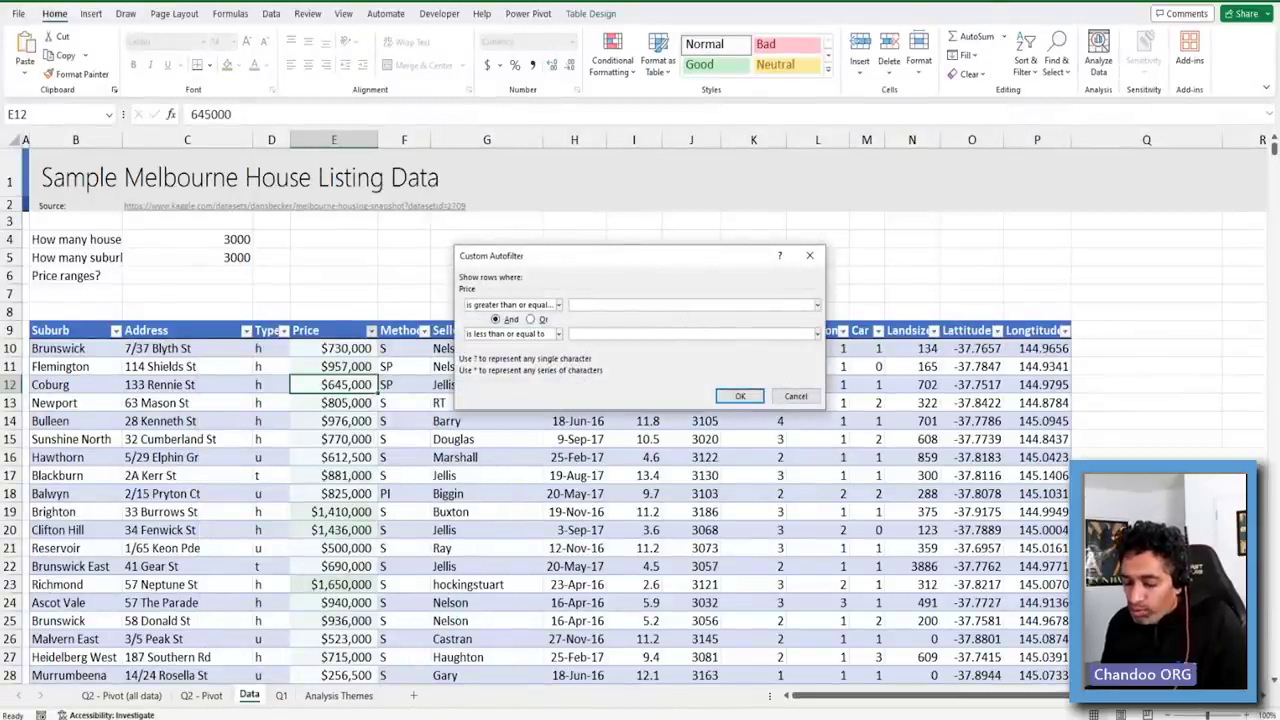
type("750000")
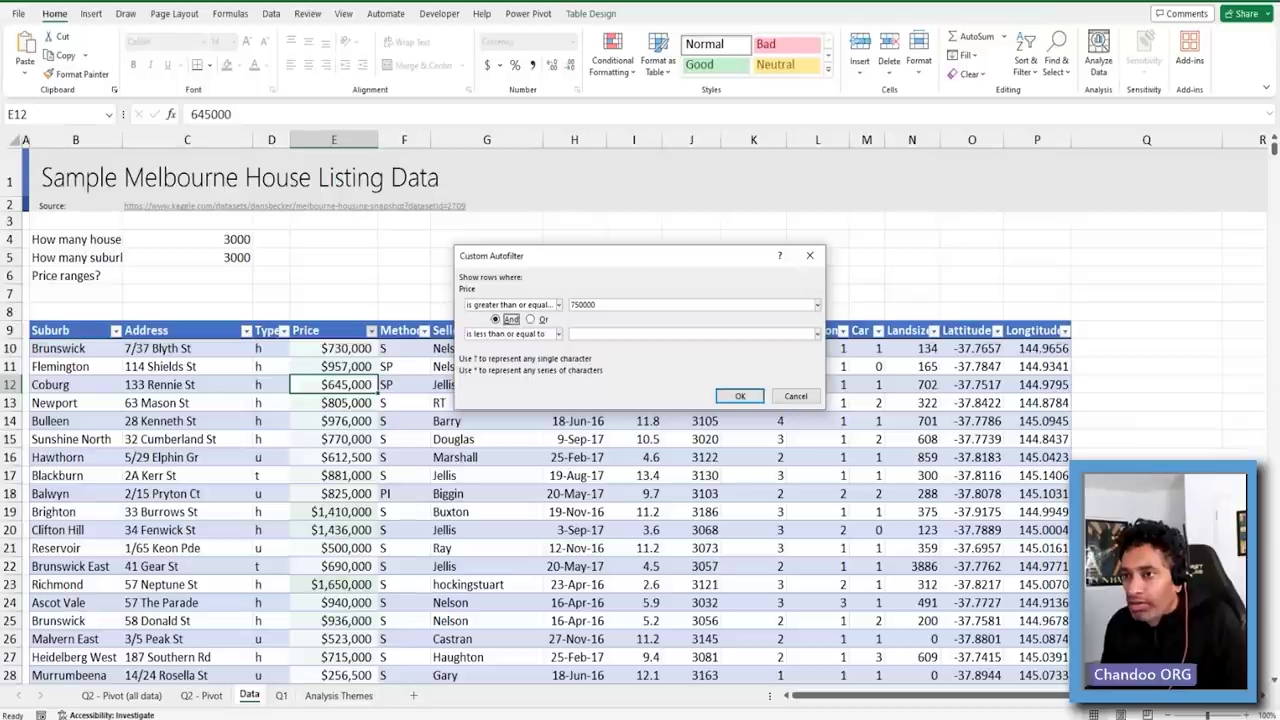
left_click(640, 333)
type("82000")
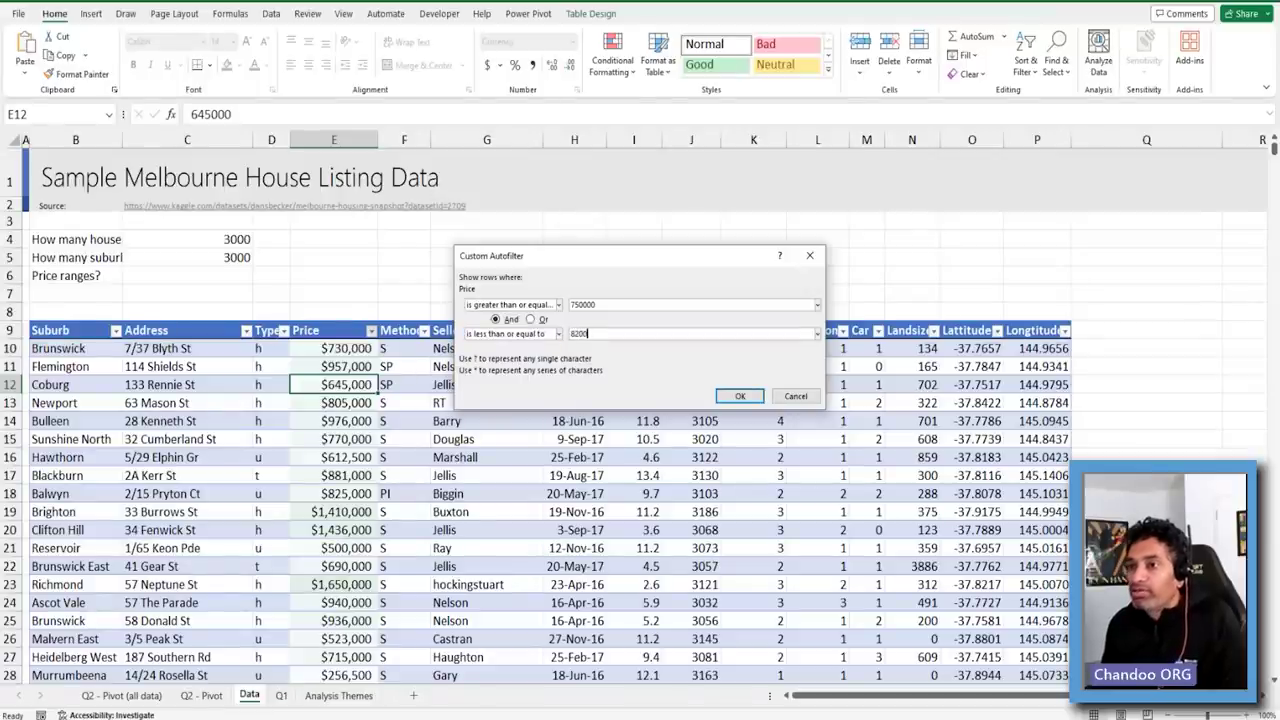
type("0")
left_click(740, 396)
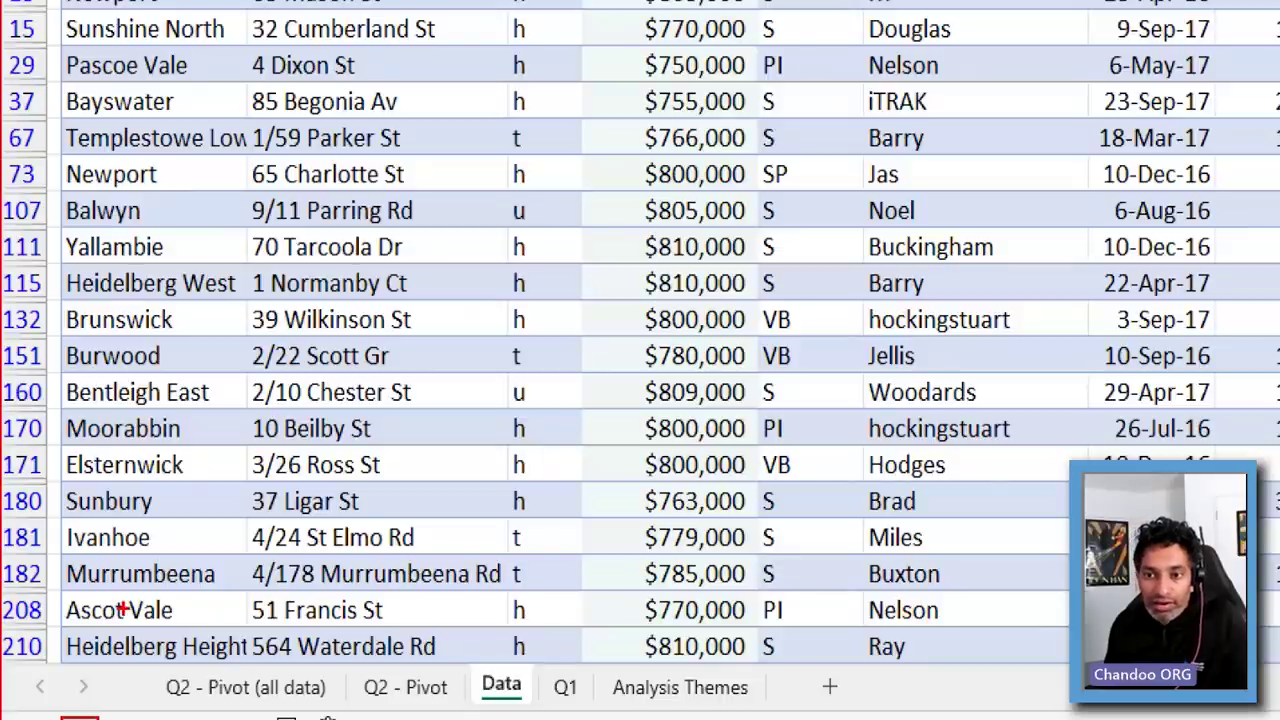
left_click_drag(120, 608, 80, 716)
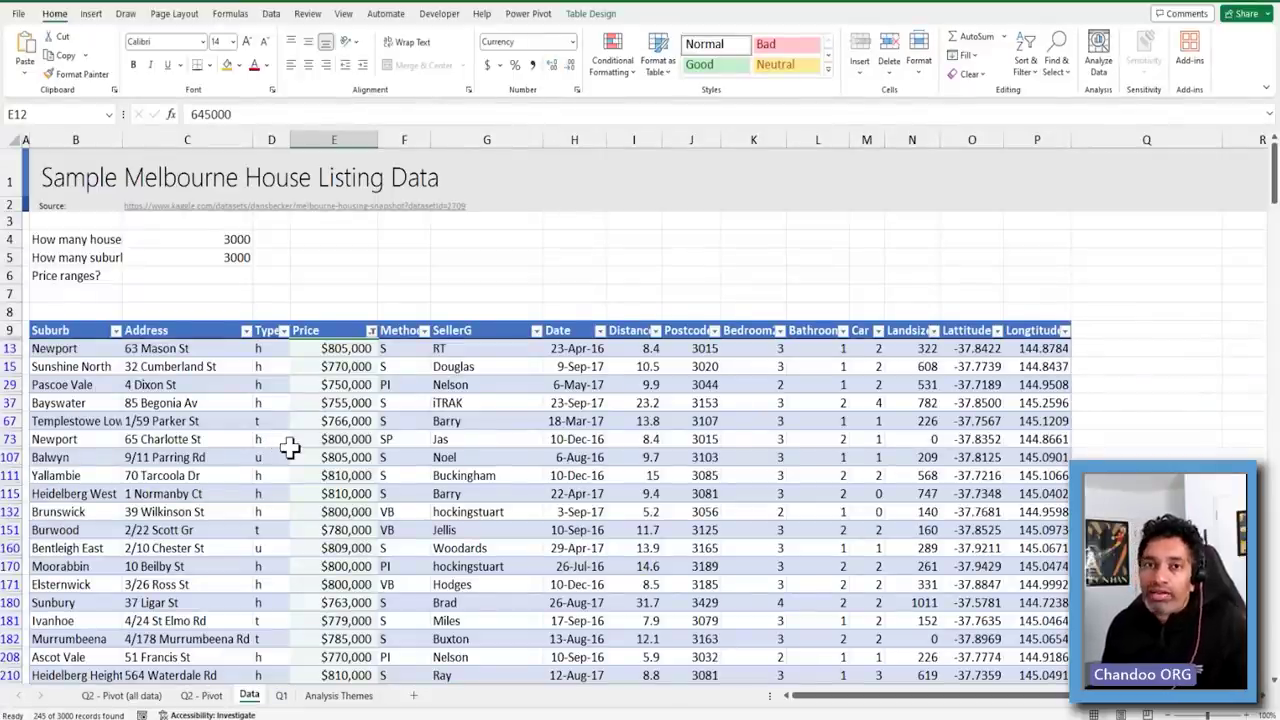
Filter the Bedroom2 column to show only 3 and 4 bedrooms
left_click(779, 331)
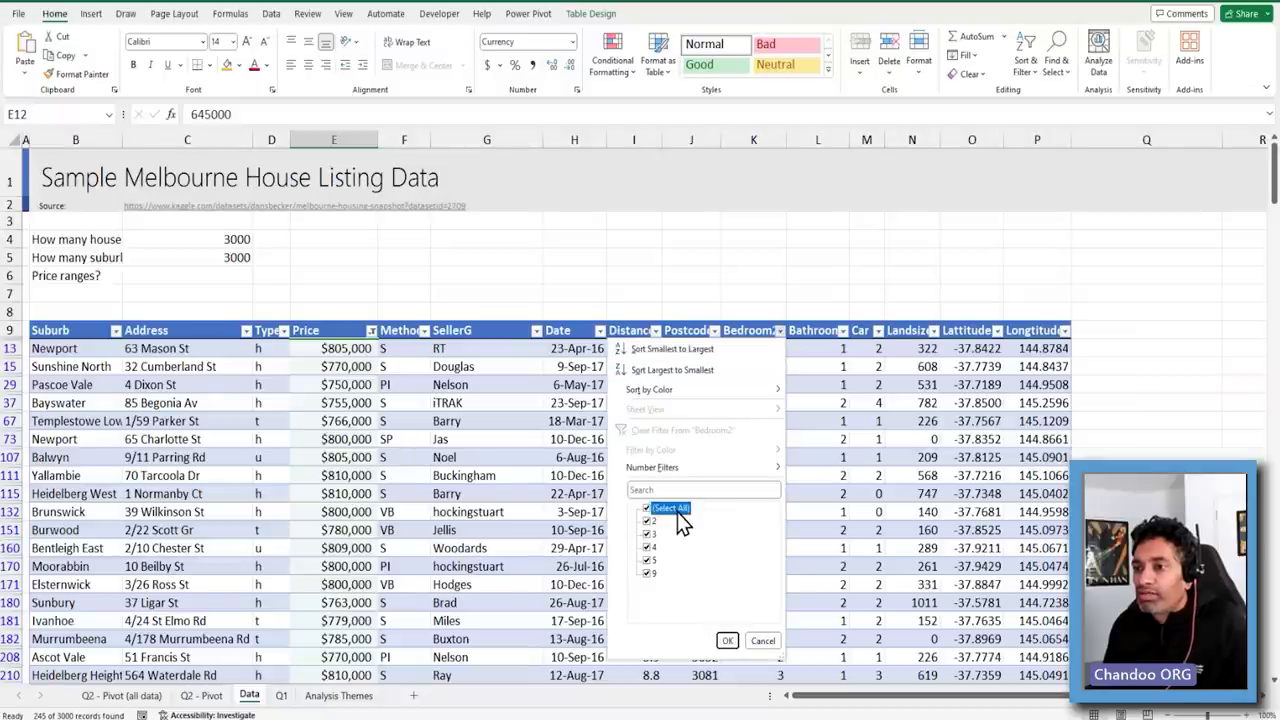
left_click(672, 509)
left_click(647, 534)
left_click(647, 547)
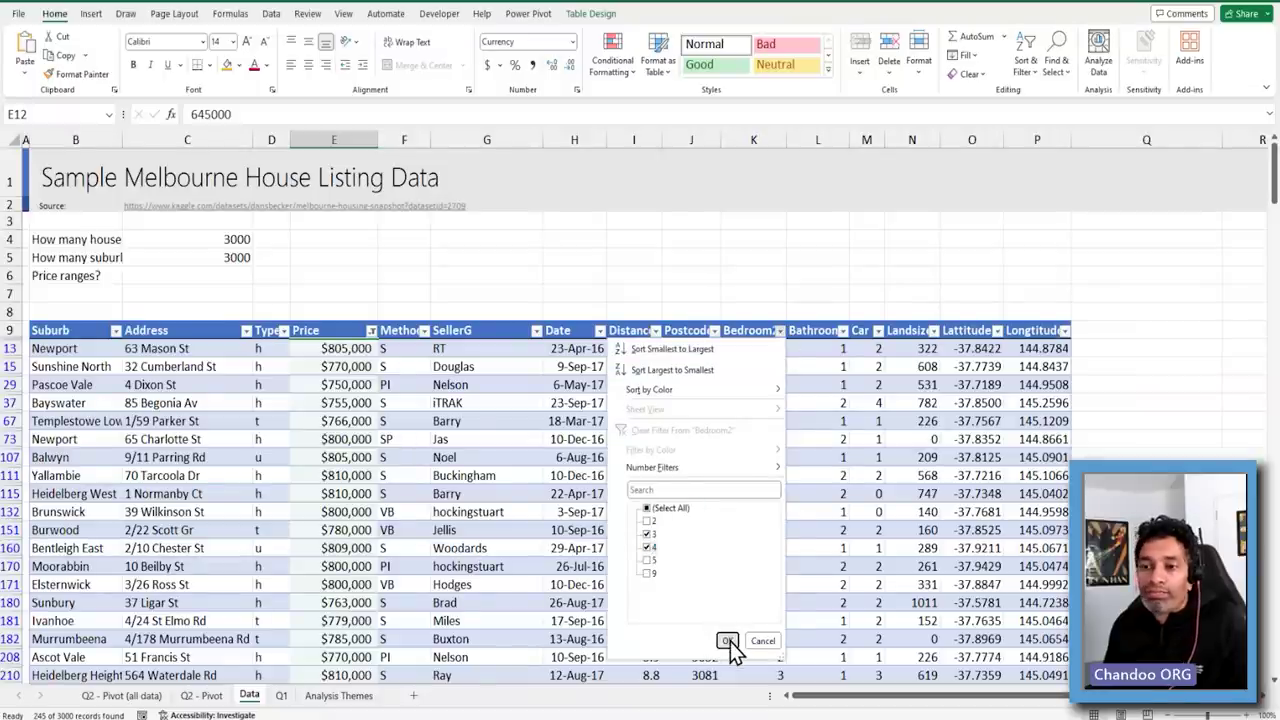
left_click(727, 641)
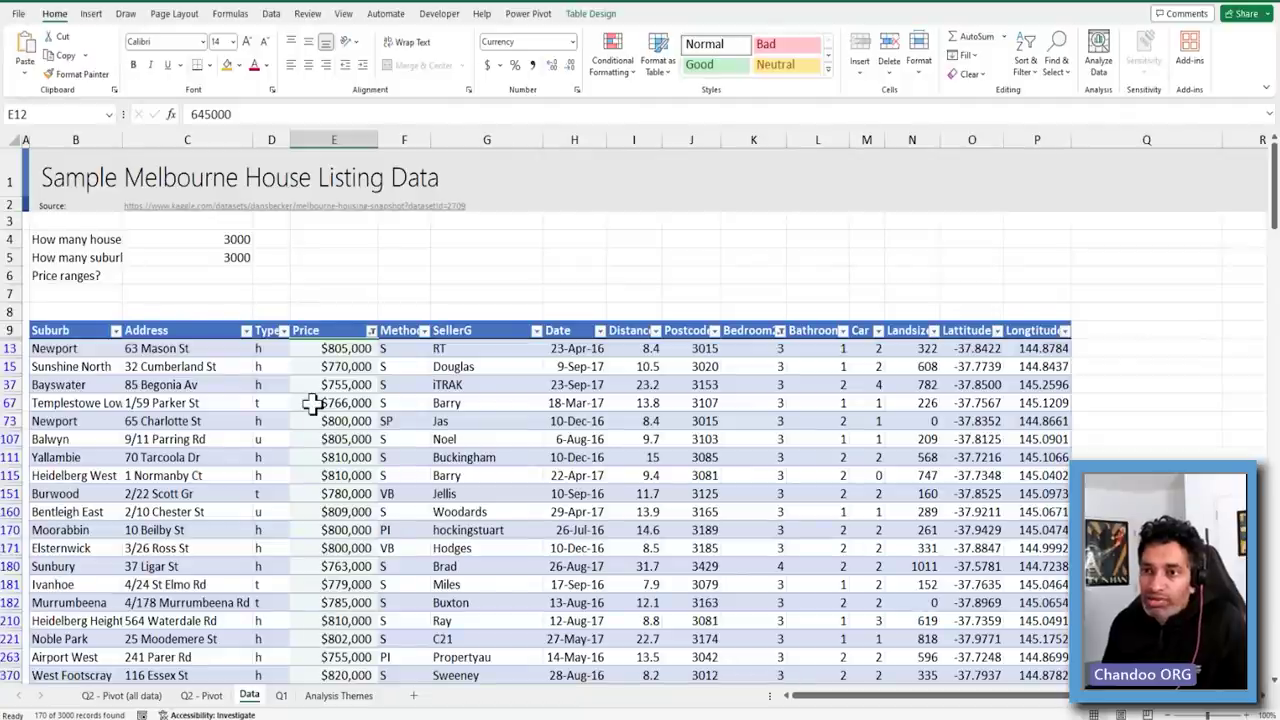
Filter the Type column to show only type h
left_click(284, 330)
left_click(157, 548)
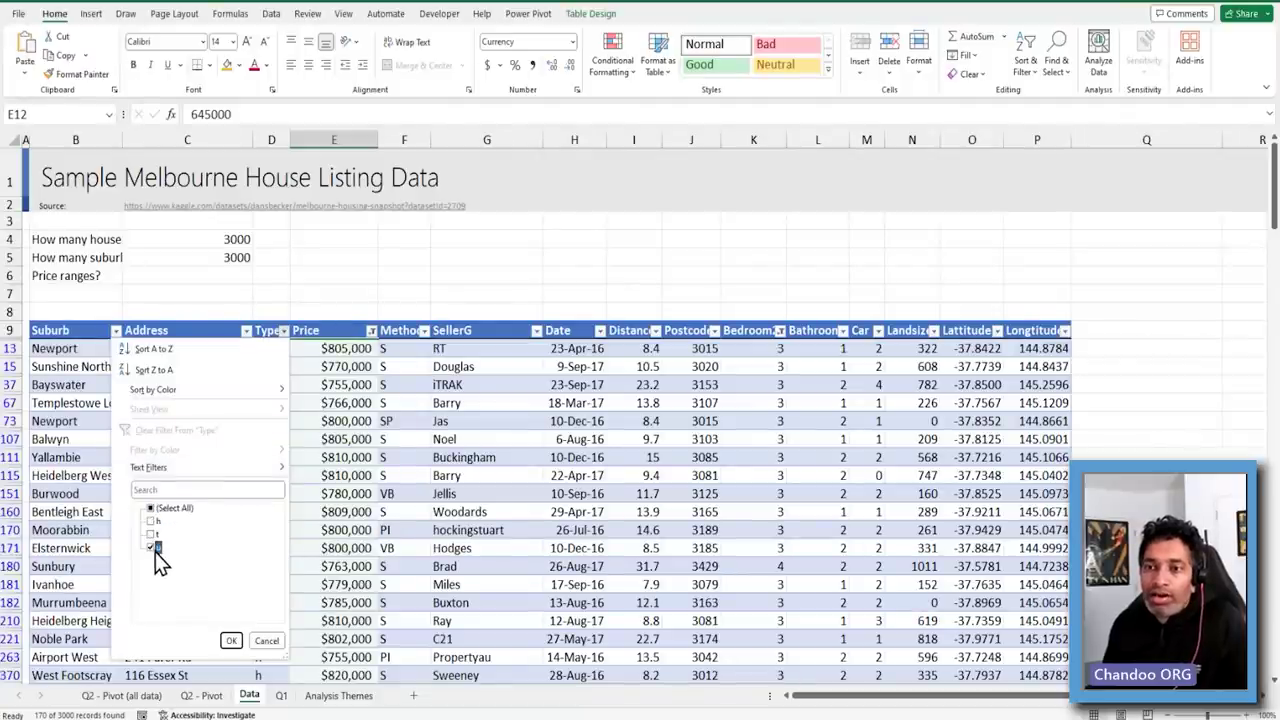
left_click(155, 548)
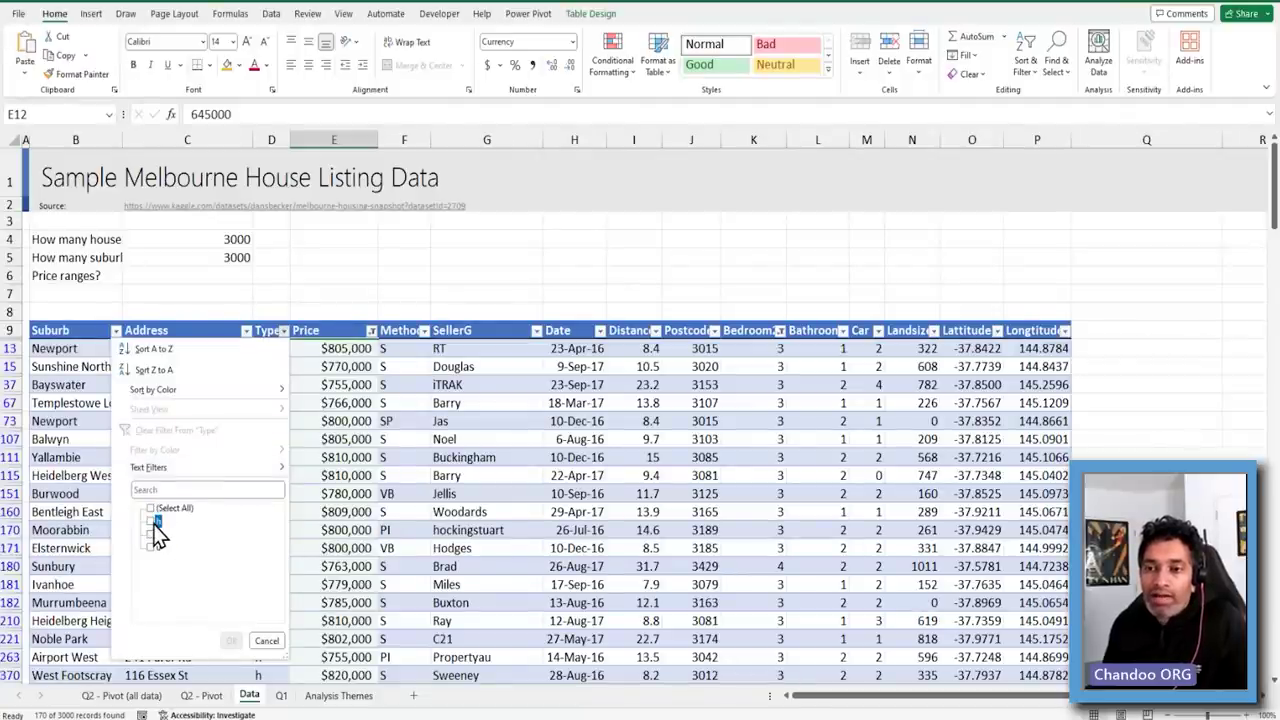
left_click(231, 640)
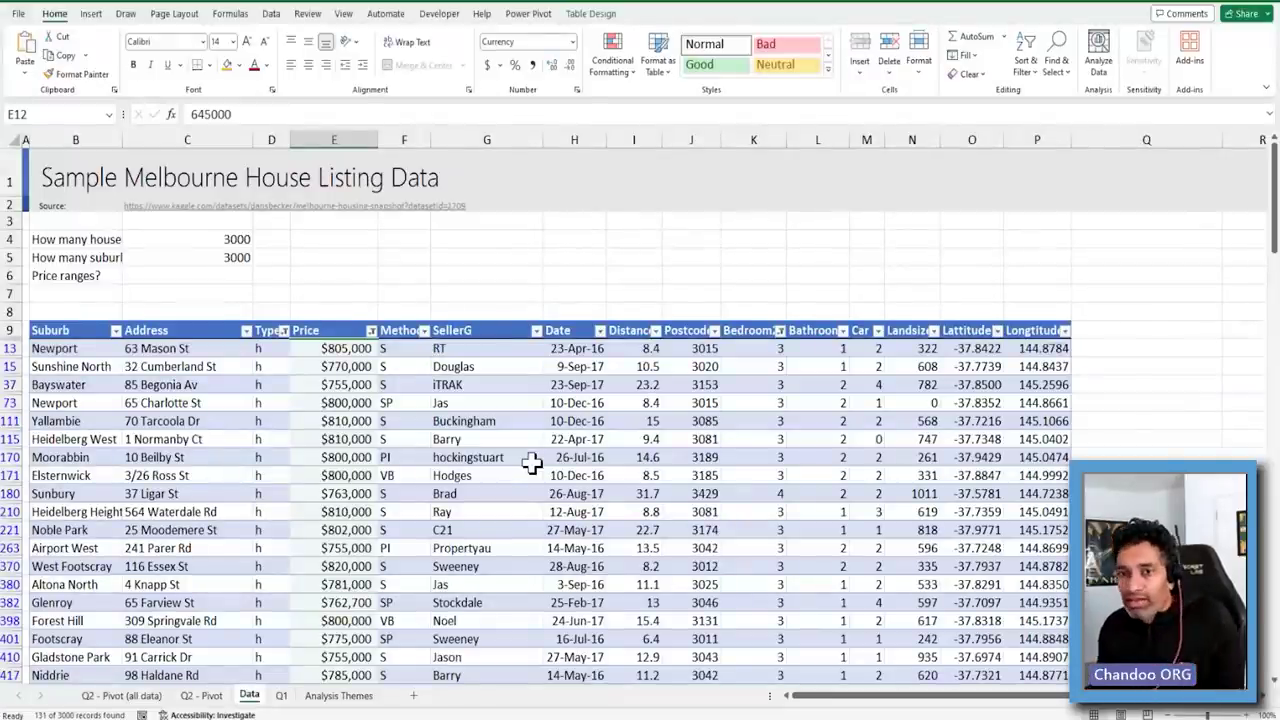
Examine the suburbs offered in the Suburb column's filter list and close it without changing the selection
left_click(115, 330)
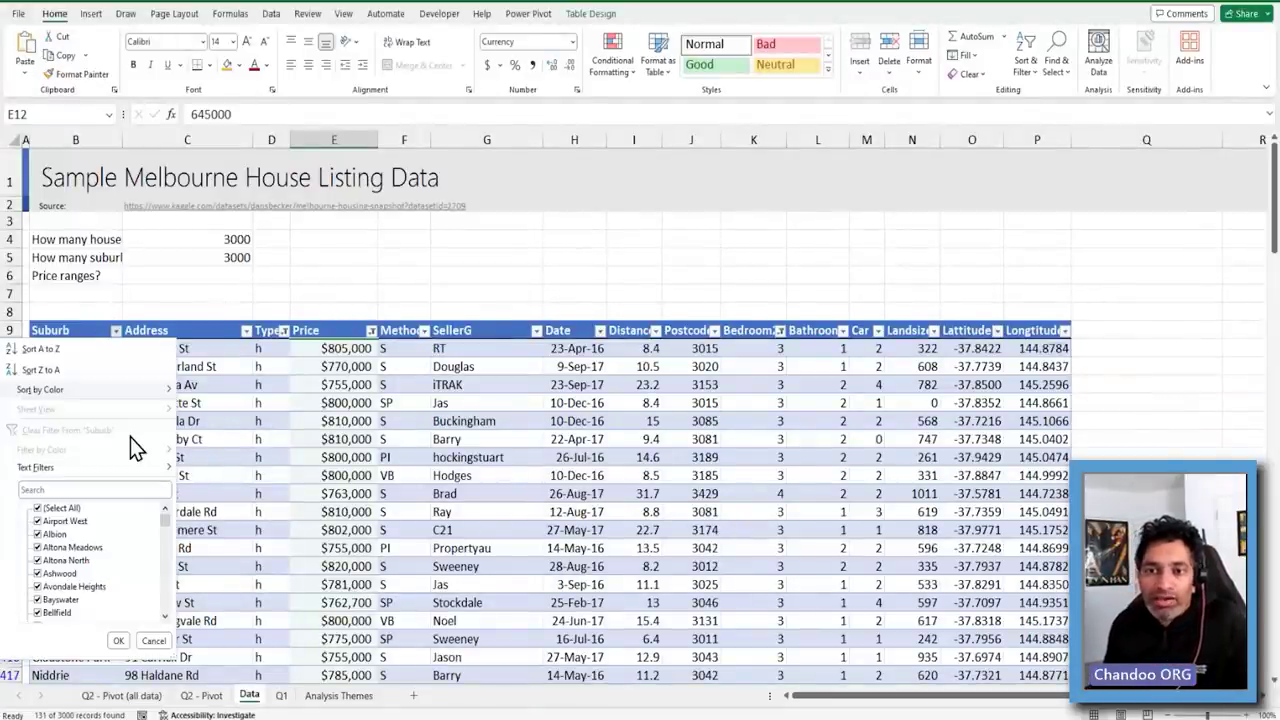
left_click_drag(165, 518, 166, 616)
scroll(162, 580, "up", 15)
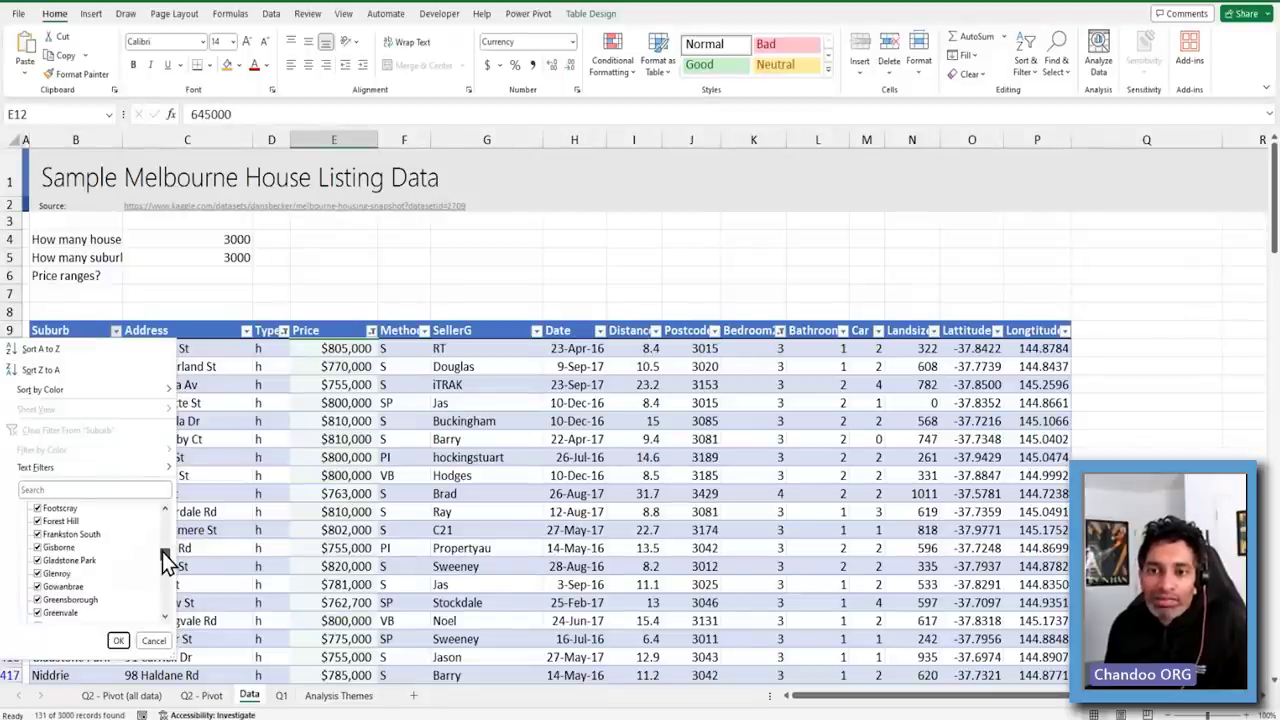
scroll(157, 560, "down", 15)
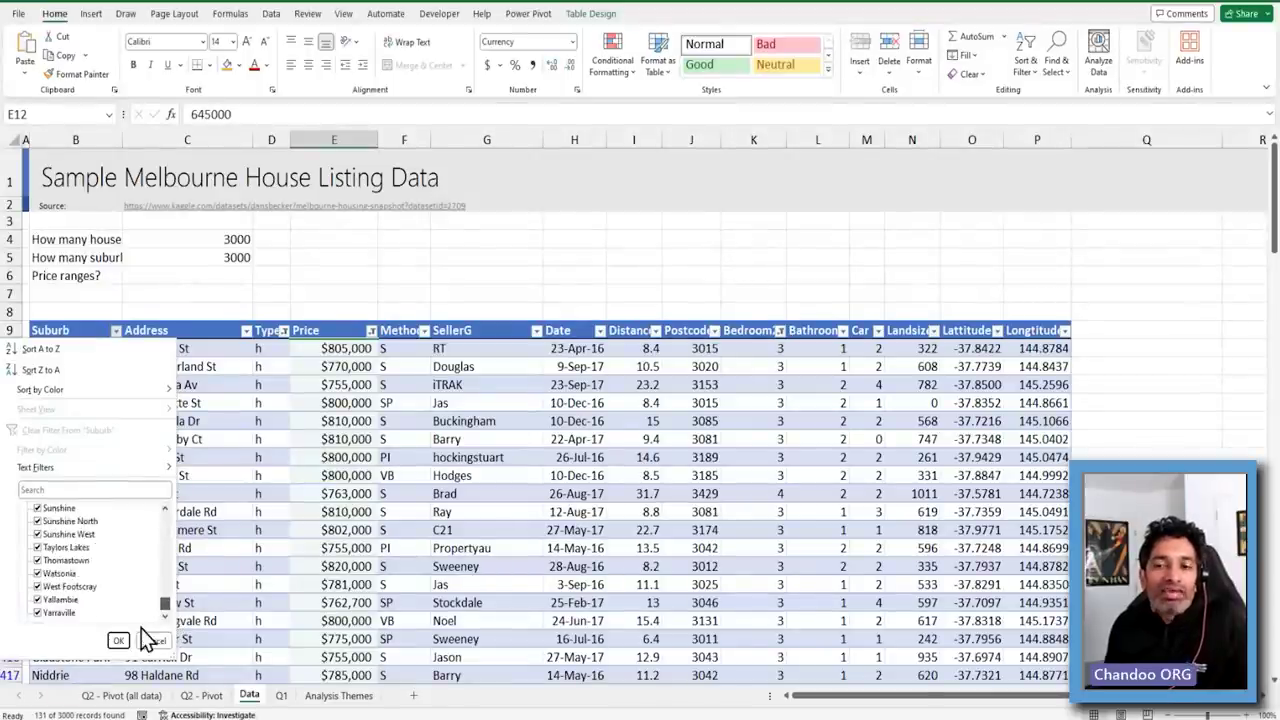
left_click_drag(165, 604, 160, 509)
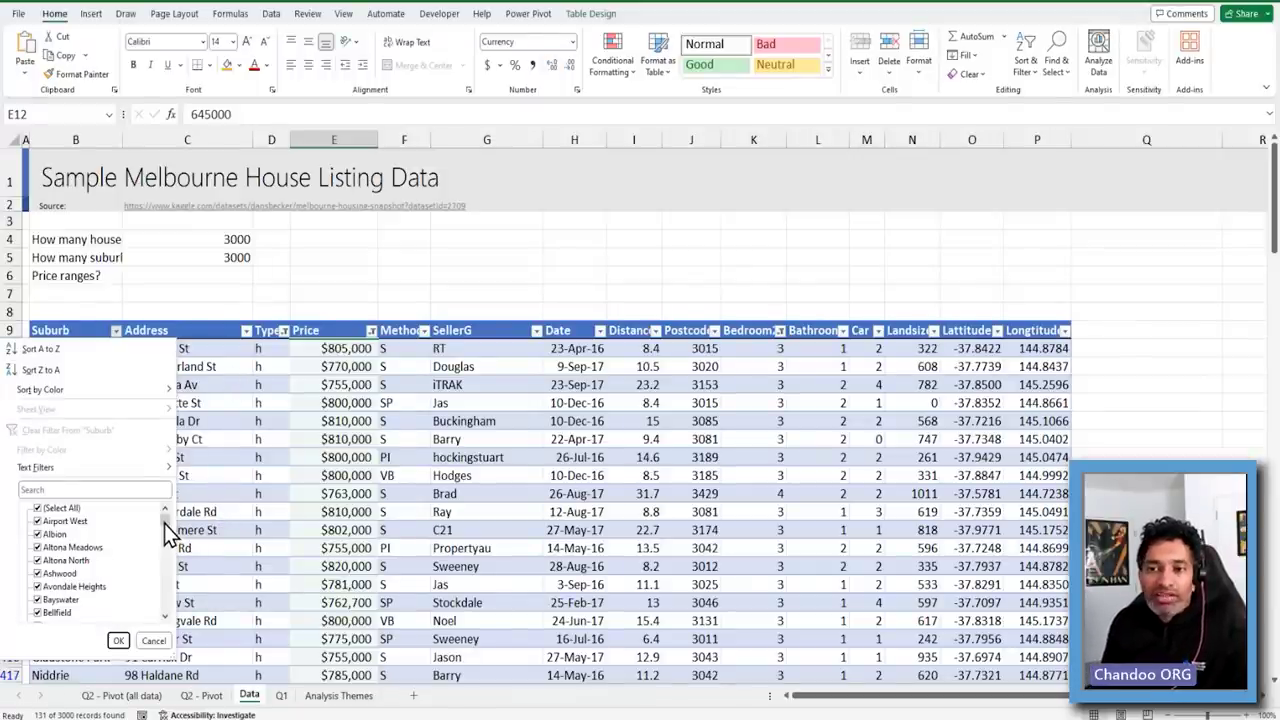
mouse_move(164, 523)
left_mouse_down()
mouse_move(164, 617)
mouse_move(165, 508)
mouse_move(163, 625)
mouse_move(166, 510)
left_mouse_up()
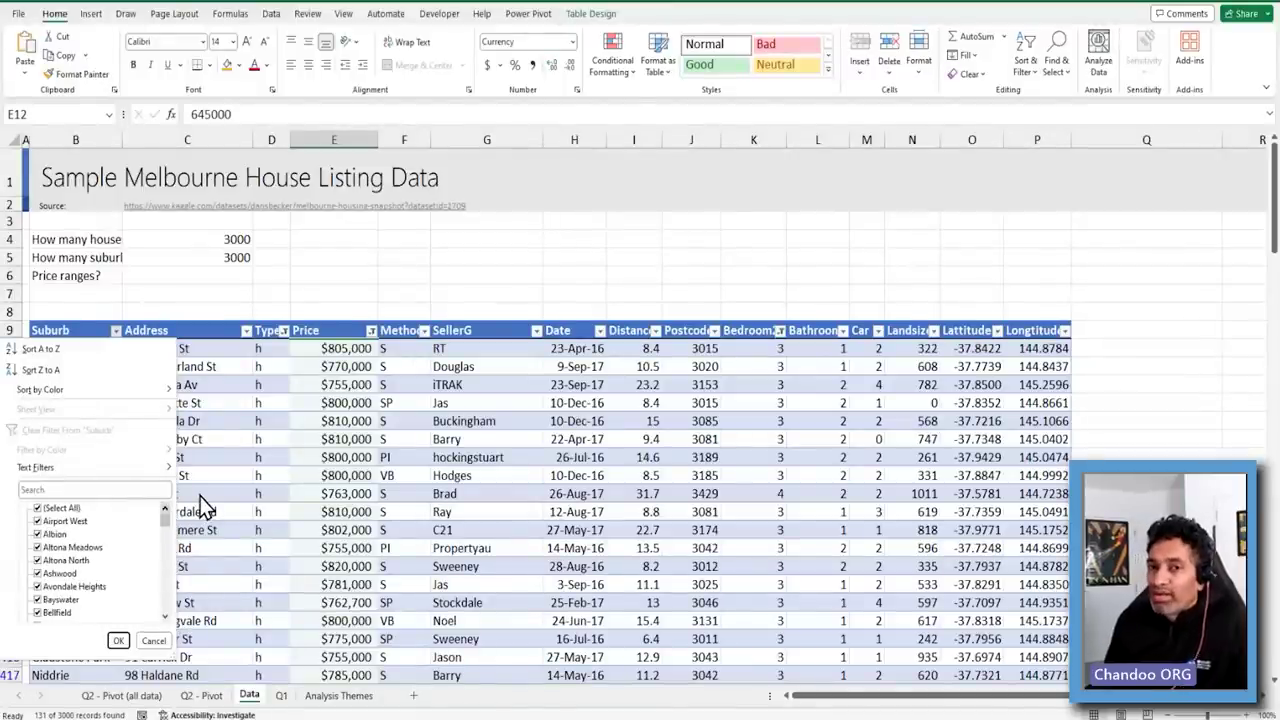
left_click(190, 488)
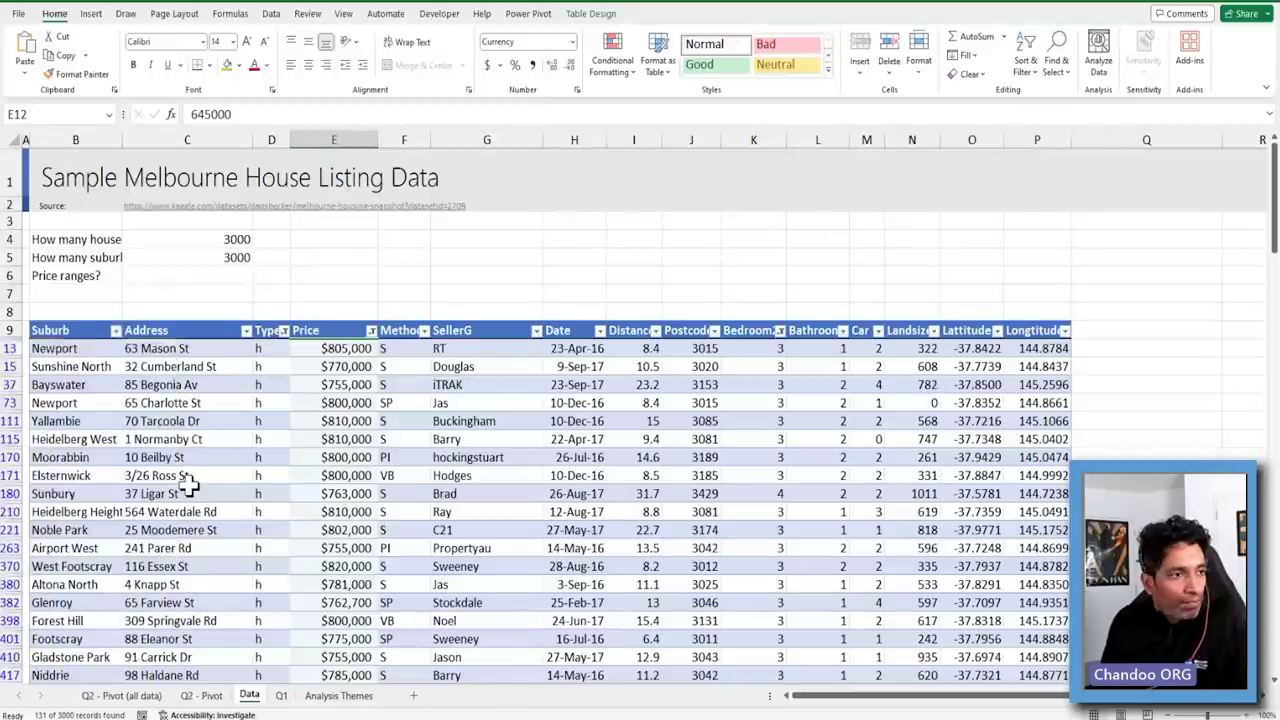
Remove all filters from the Melbourne house listing table so every row shows
left_click(190, 492)
left_click(236, 440)
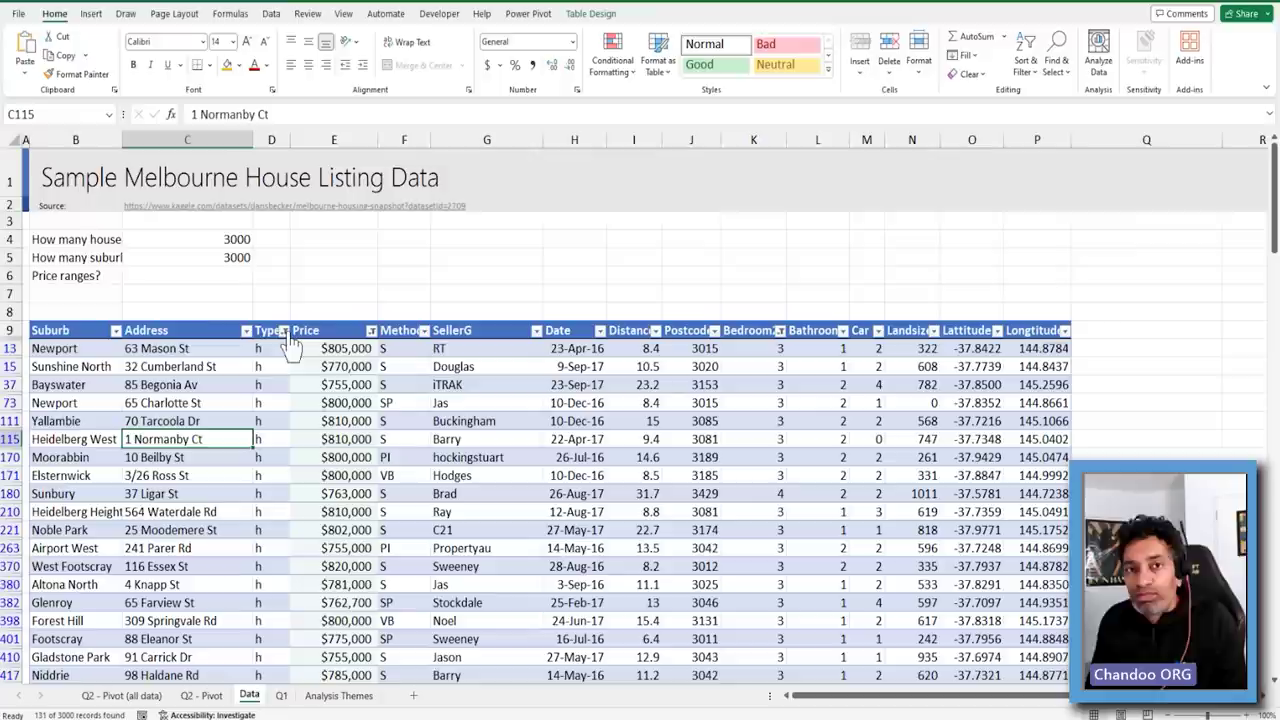
left_click(592, 420)
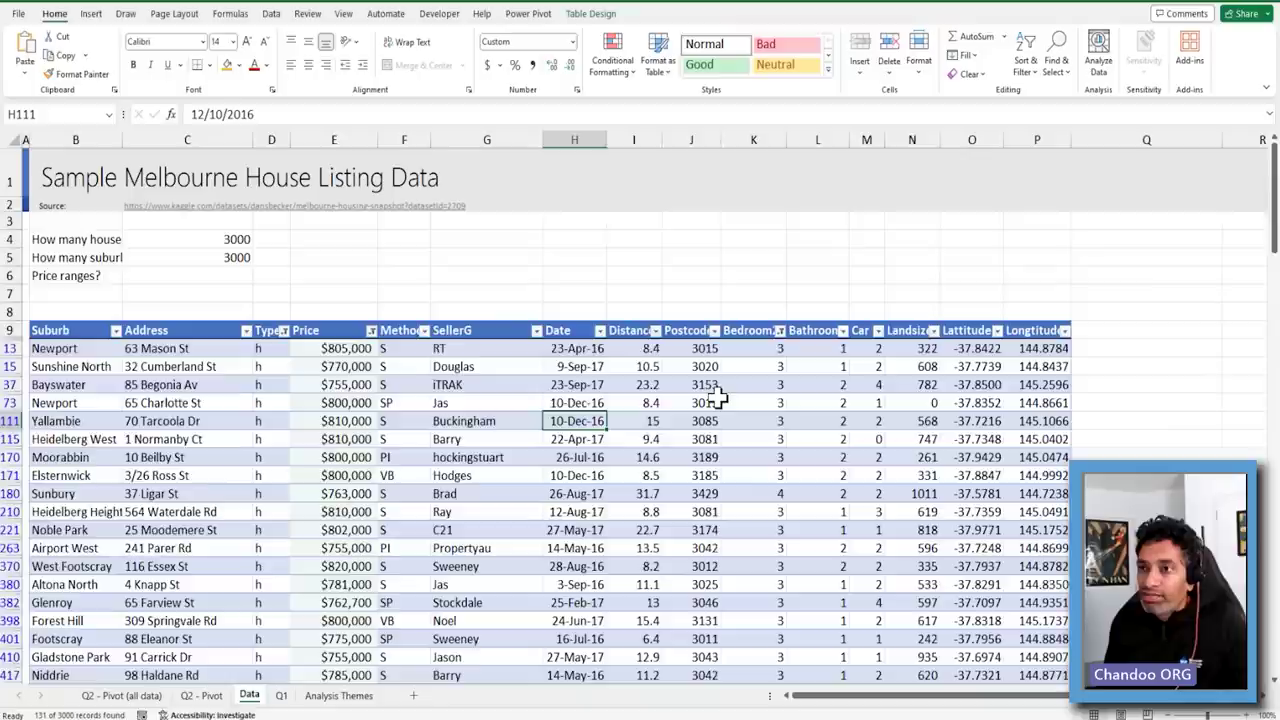
key("ctrl+shift+l")
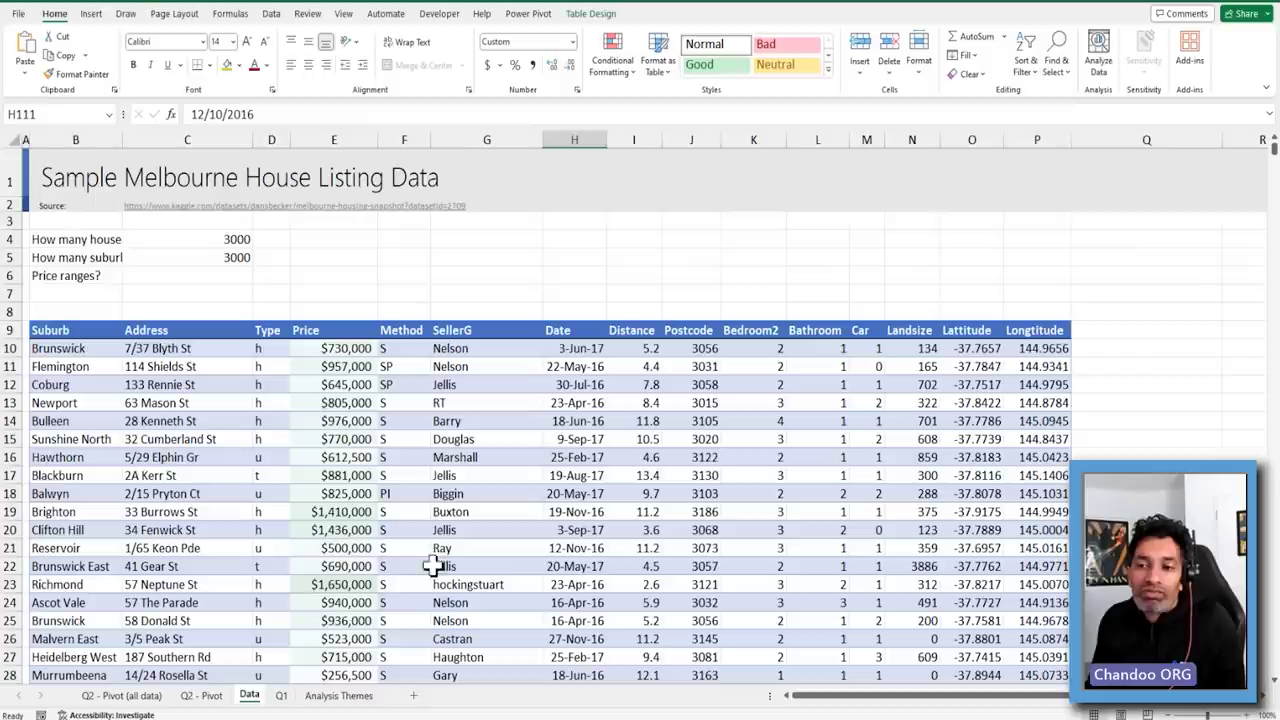
left_click(246, 422)
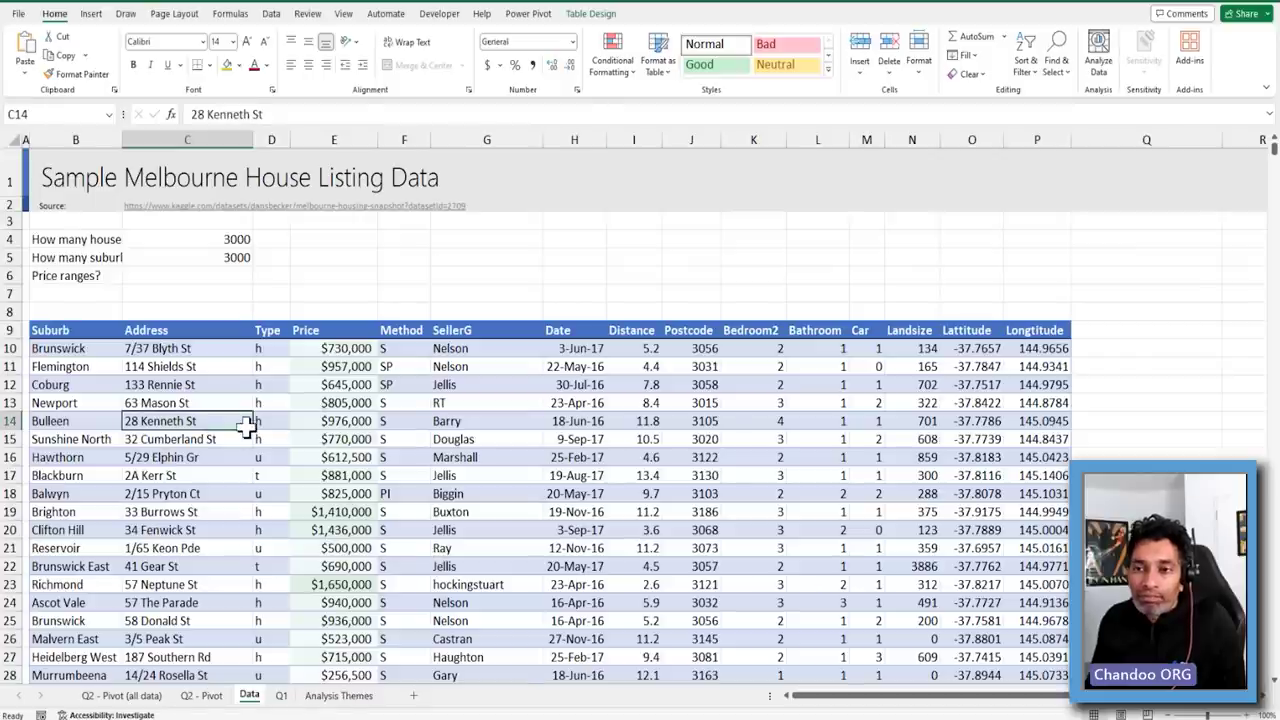
Add a new worksheet after the Data sheet and name it Q3
left_click(413, 696)
double_click(290, 696)
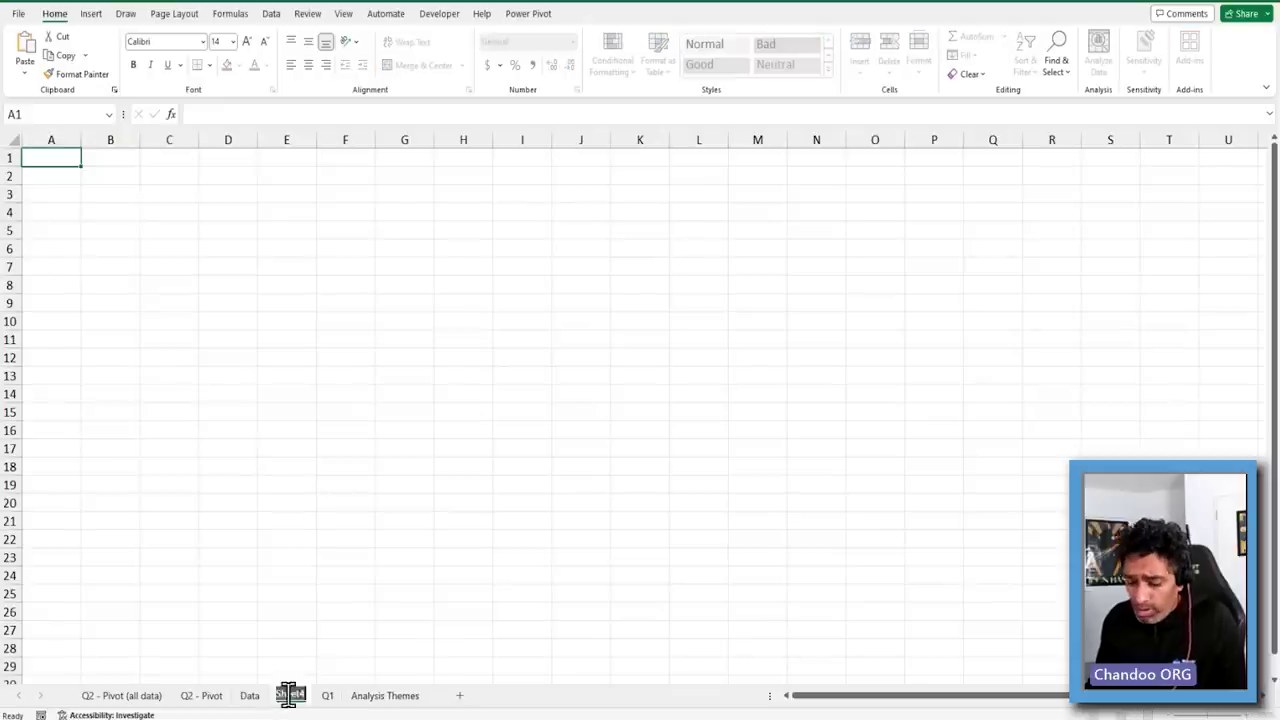
type("q3")
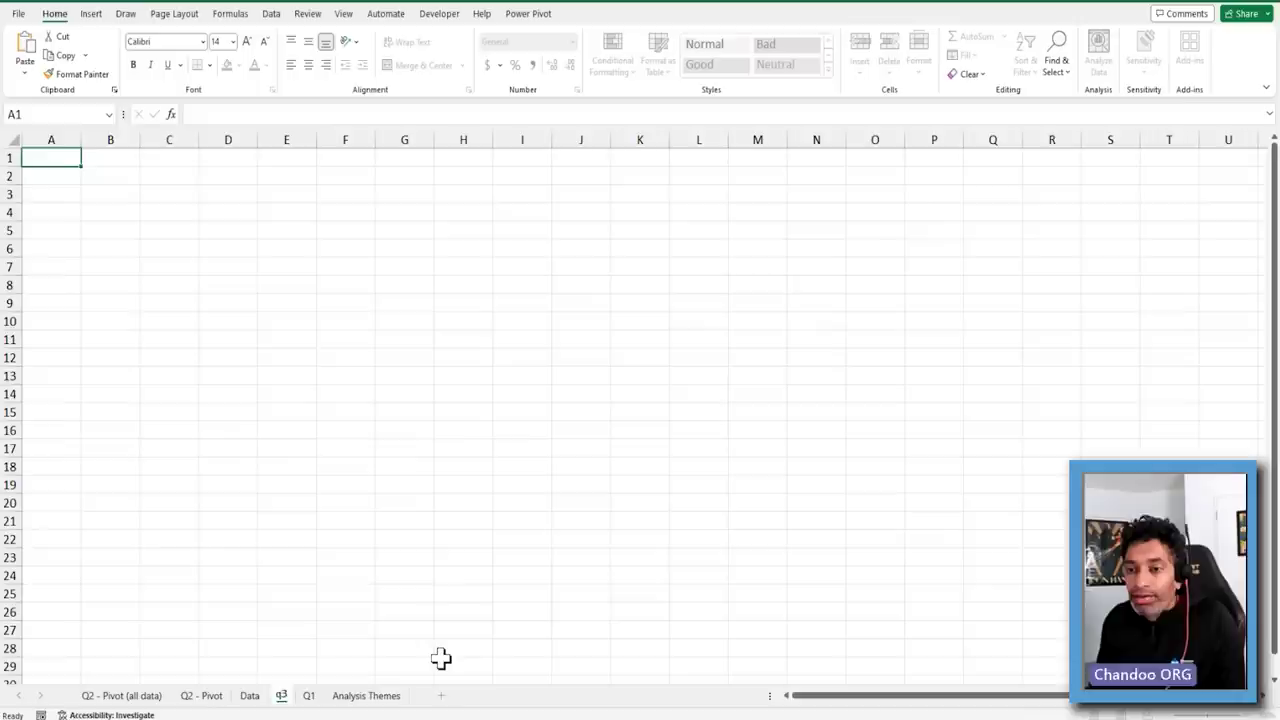
key("BackSpace")
key("BackSpace")
type("Q")
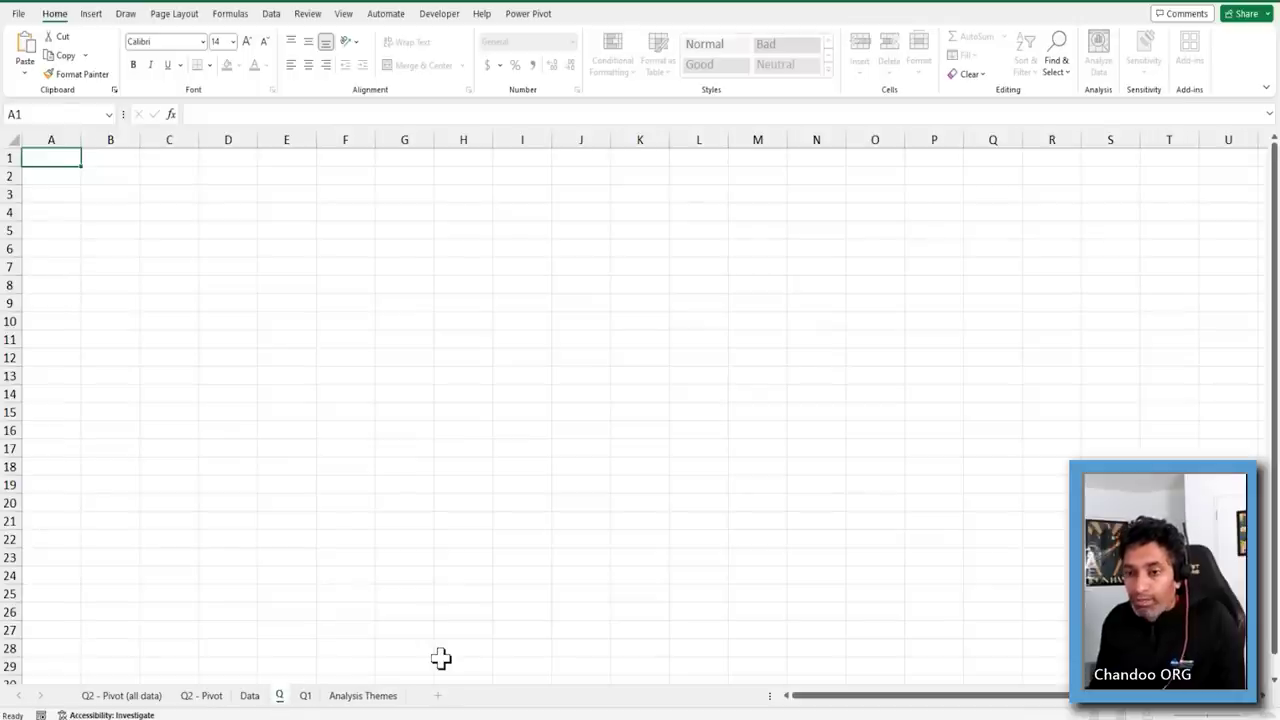
type("3")
key("Return")
Enter the labels Price Start and Price end in B2:B3 with the values 750000 and 820000 beside them
scroll(214, 377, "up", 8, "ctrl")
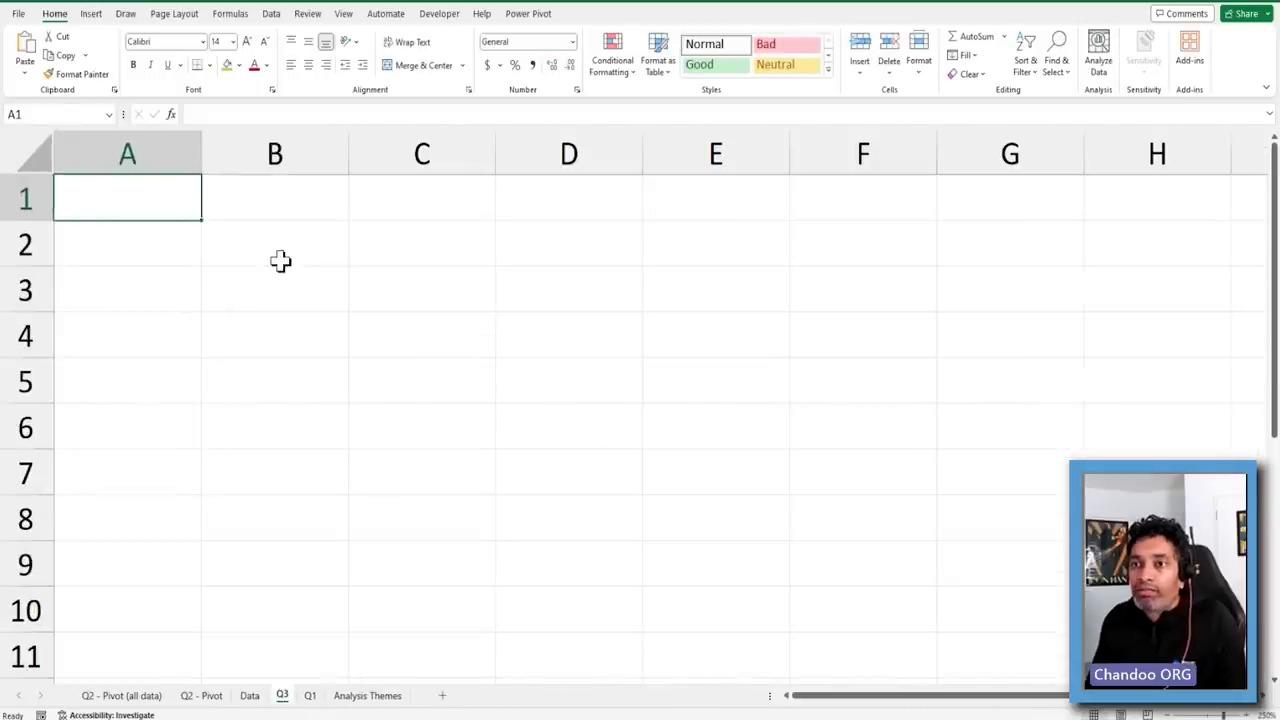
left_click(280, 261)
type("pRICE")
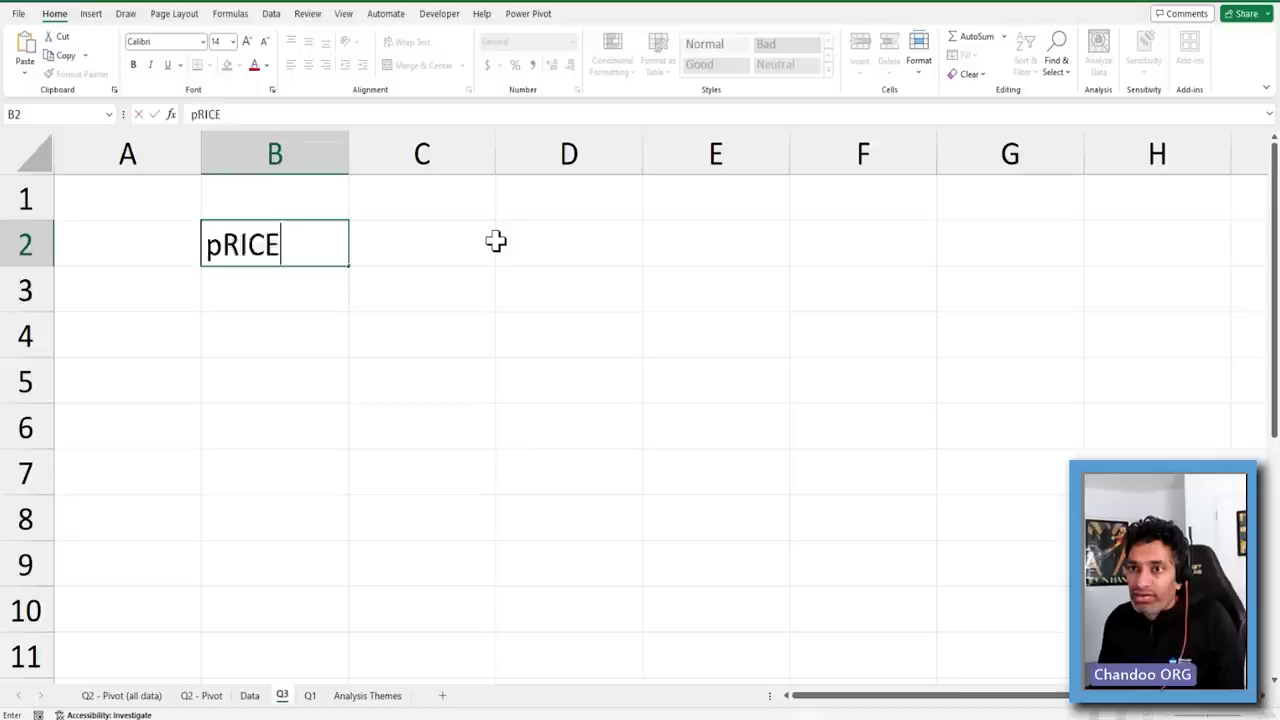
type(" Start")
key("Tab")
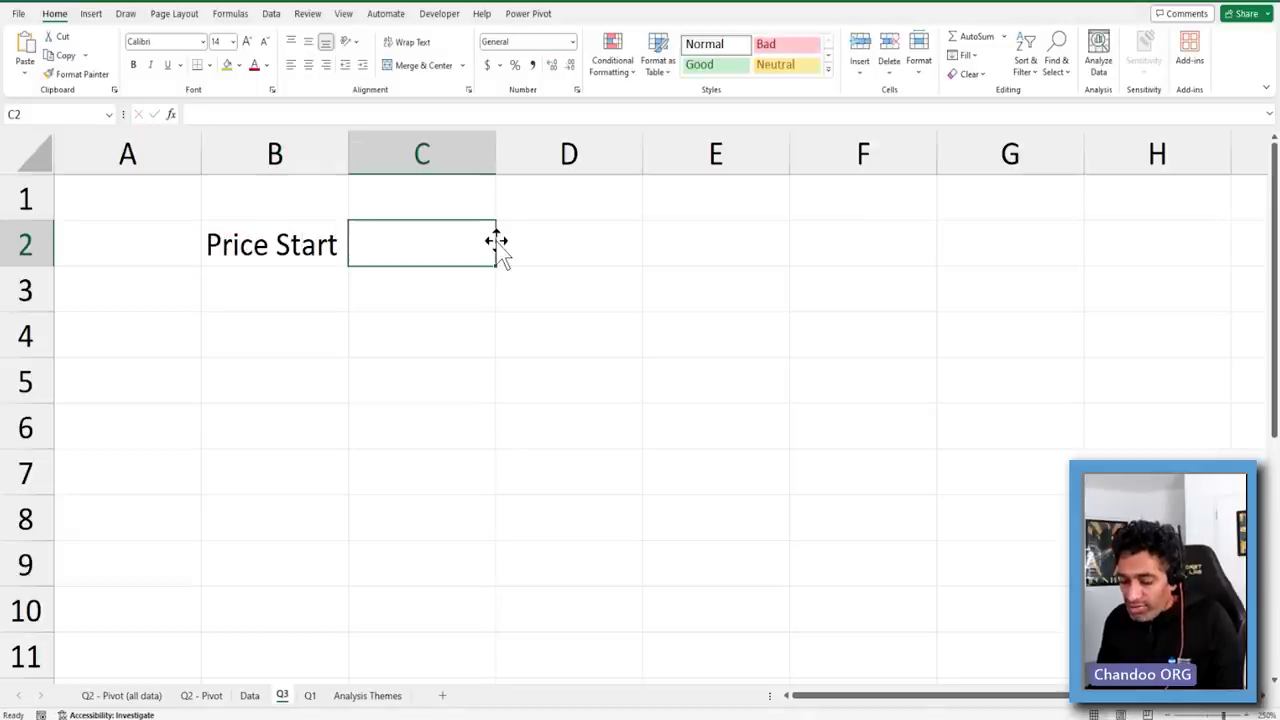
type("75000")
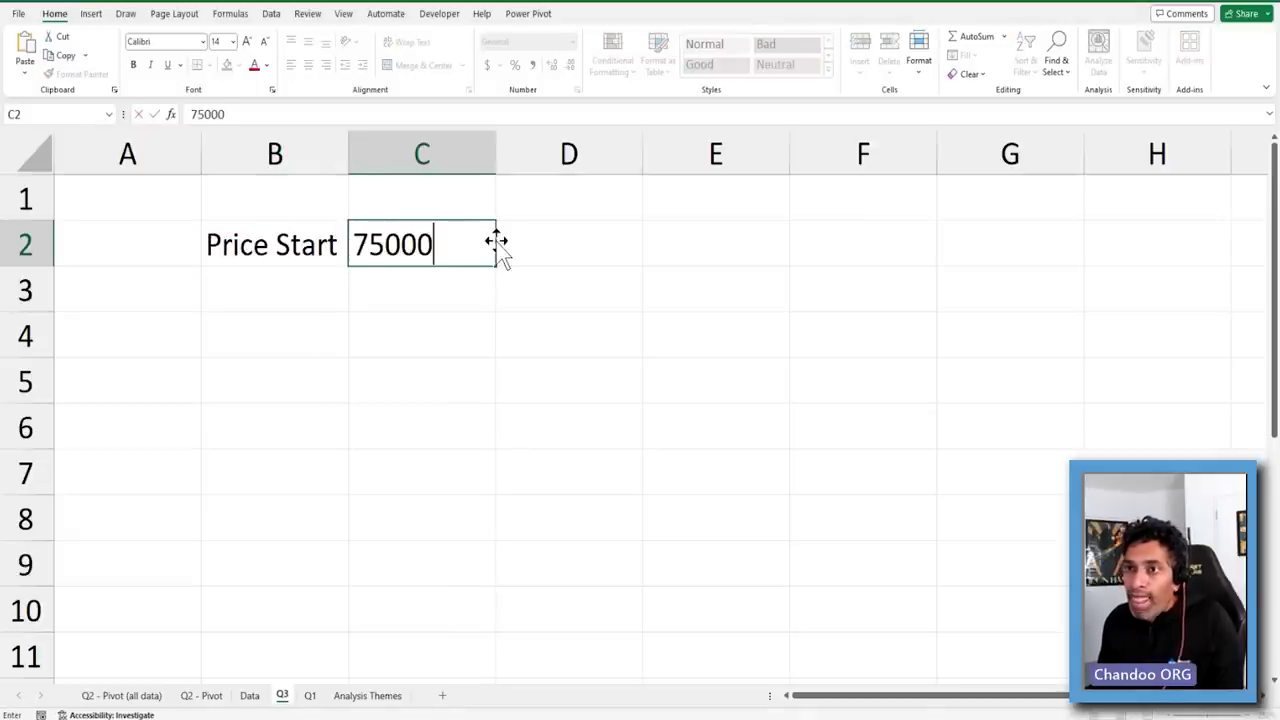
type("0")
key("Return")
type("Price end")
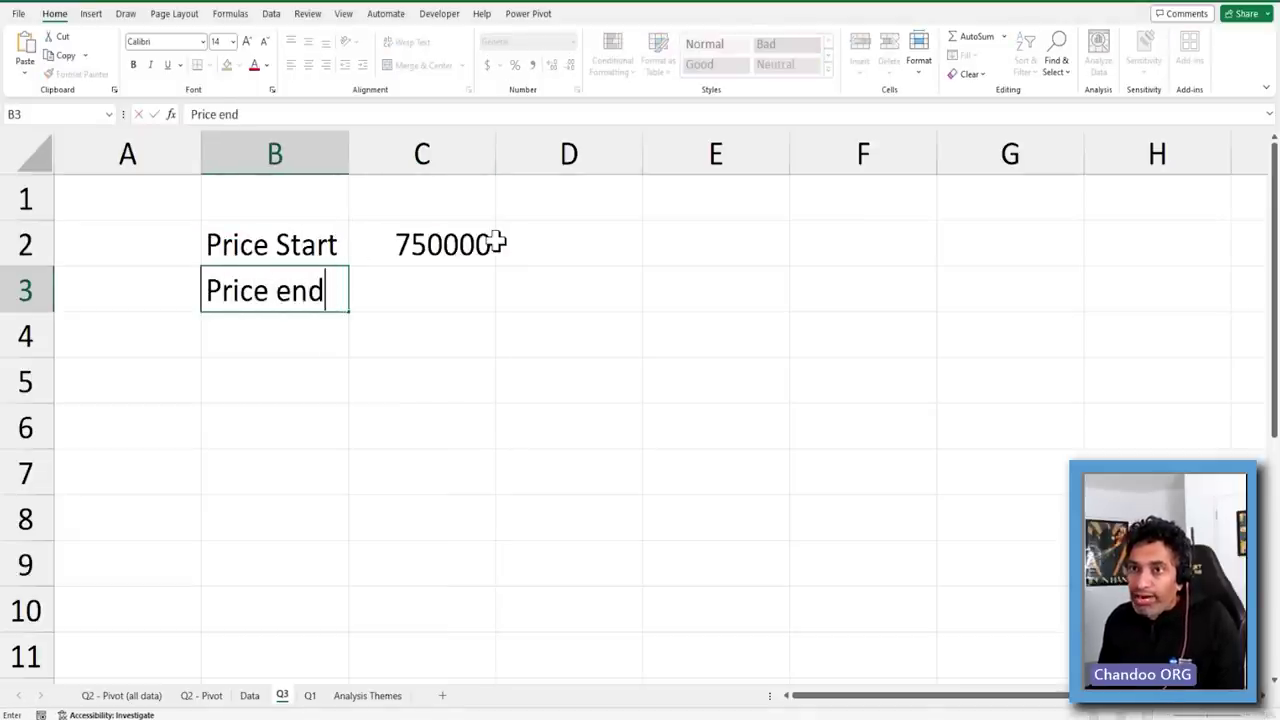
key("Tab")
type("820000")
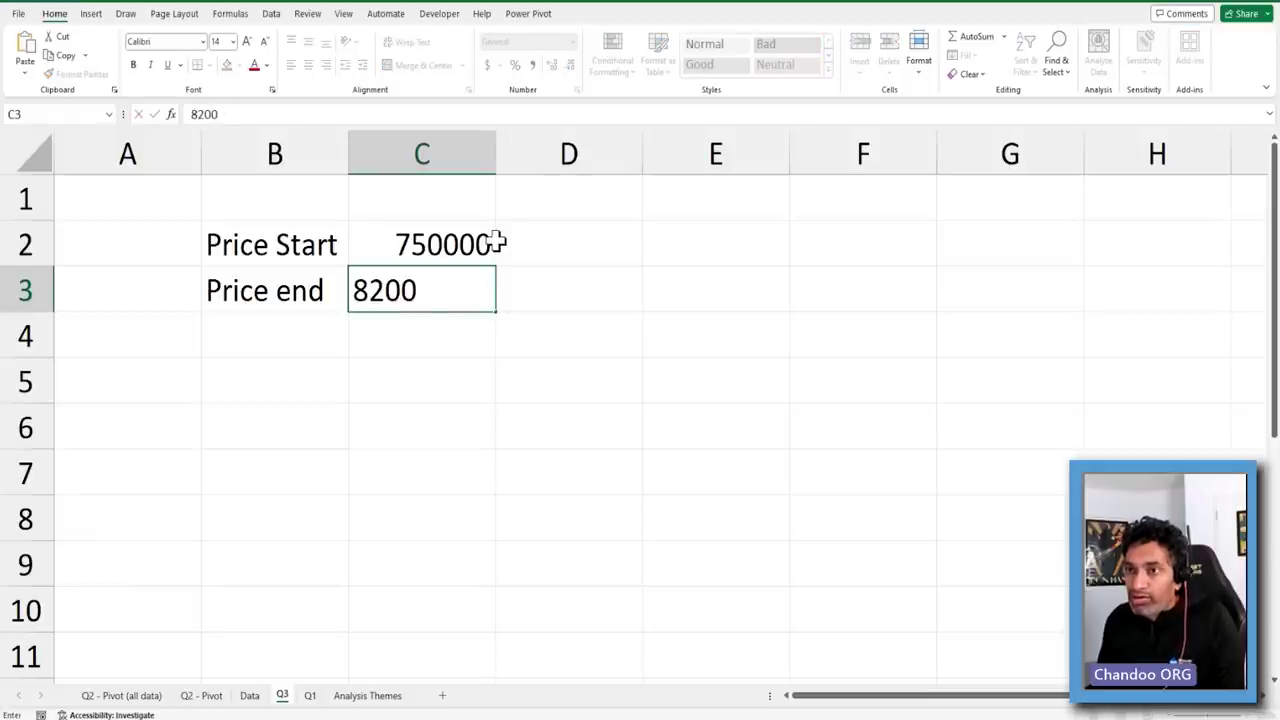
key("Return")
Format the two price limits in C2:C3 as dollar currency without decimal places
left_click_drag(466, 246, 463, 290)
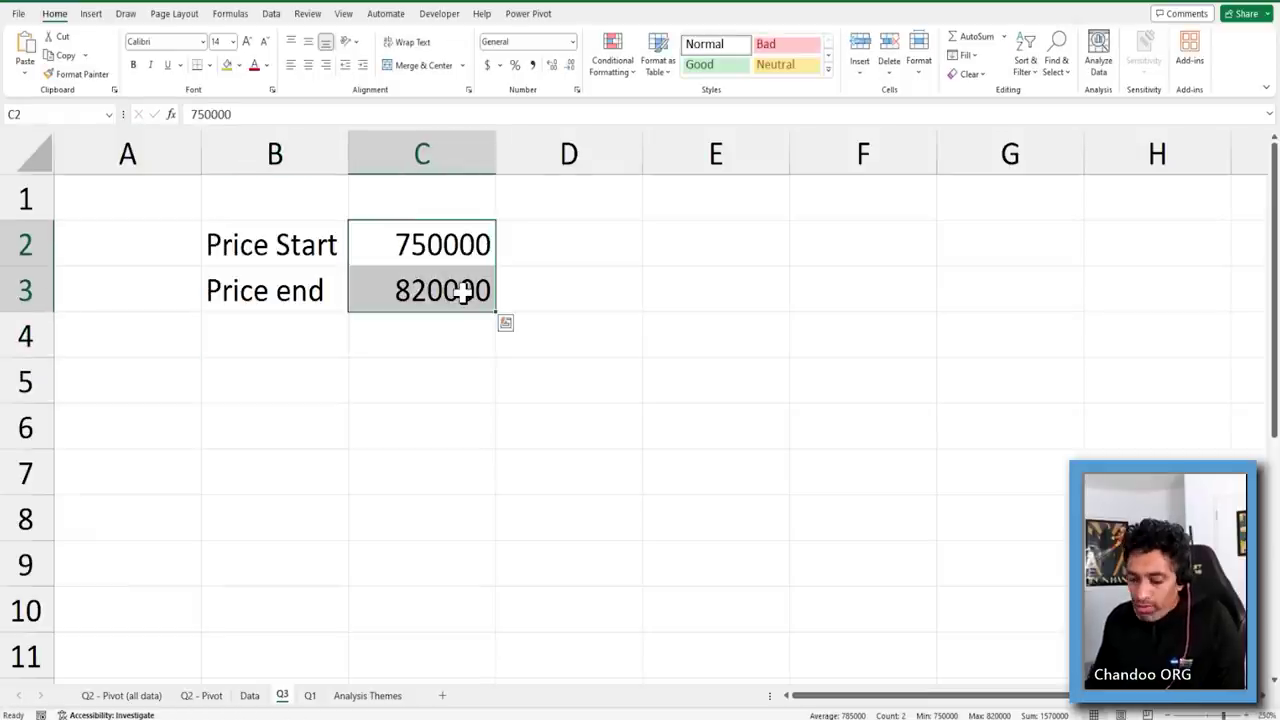
key("ctrl+shift+4")
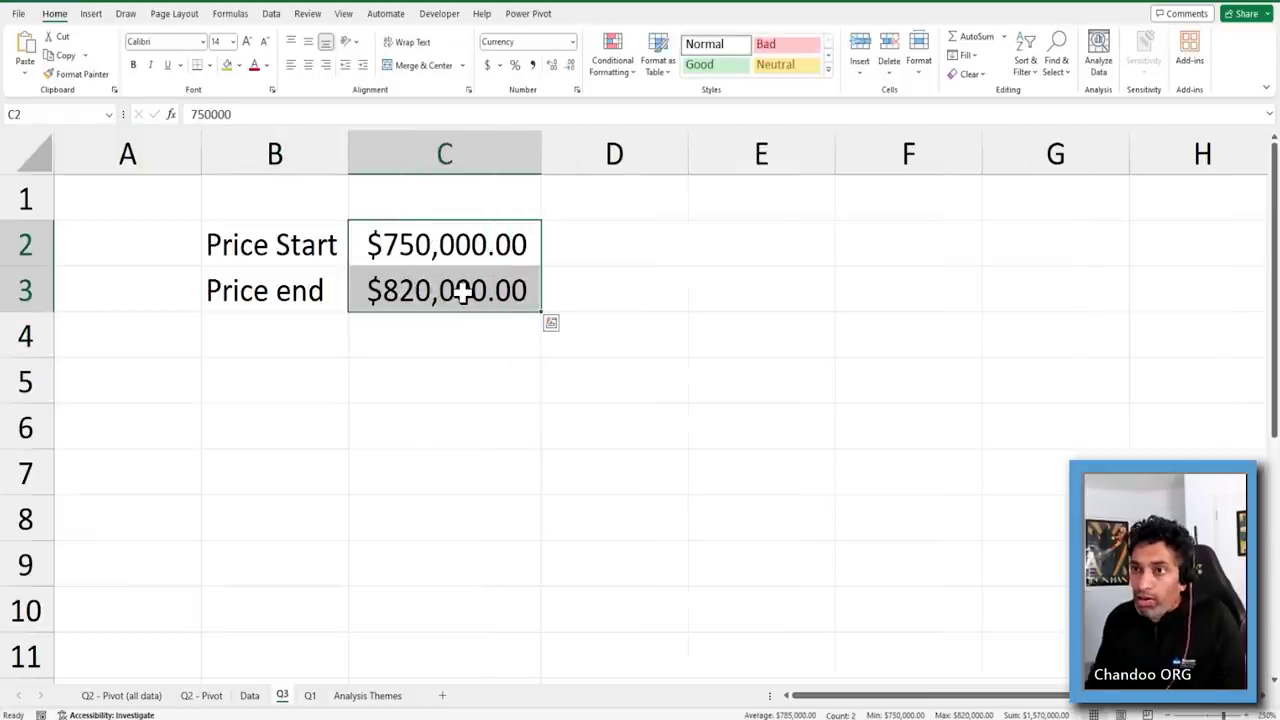
left_click(569, 65)
left_click(569, 65)
Add the criteria Bedrooms with value 3 and Type with value h in rows 4 and 5 below the prices
left_click(280, 326)
type("B")
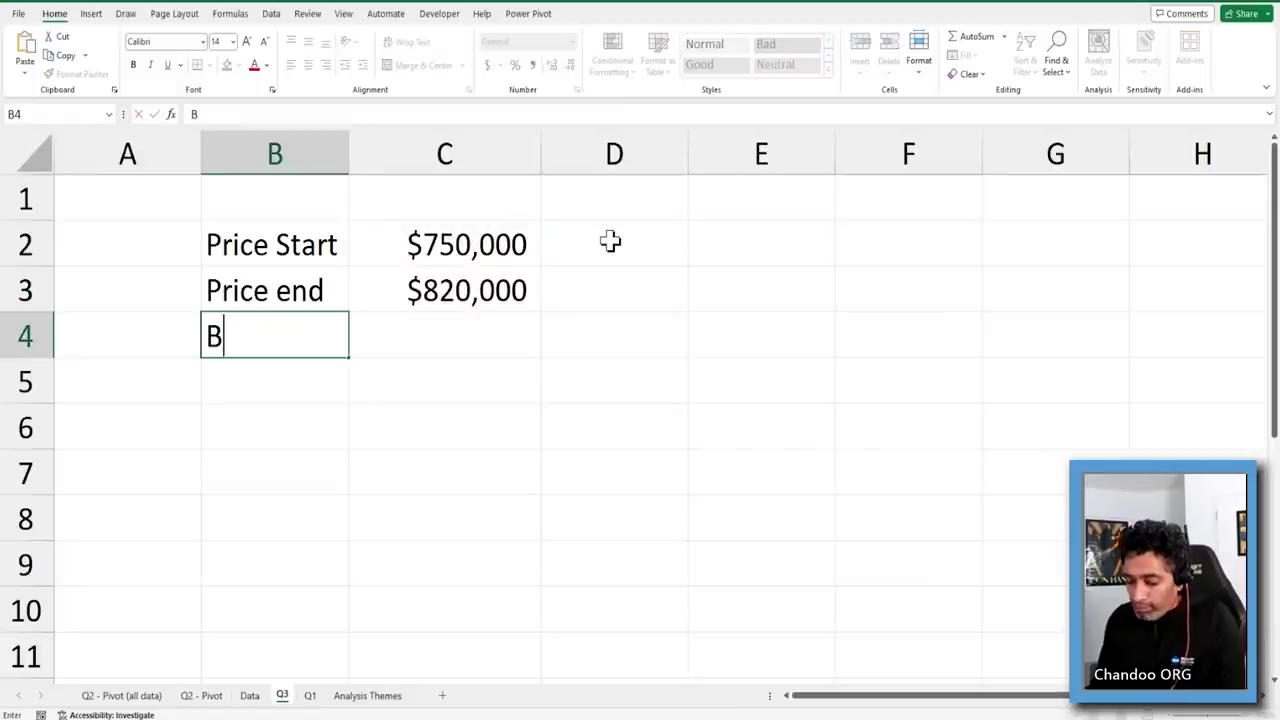
type("edrooms")
key("Tab")
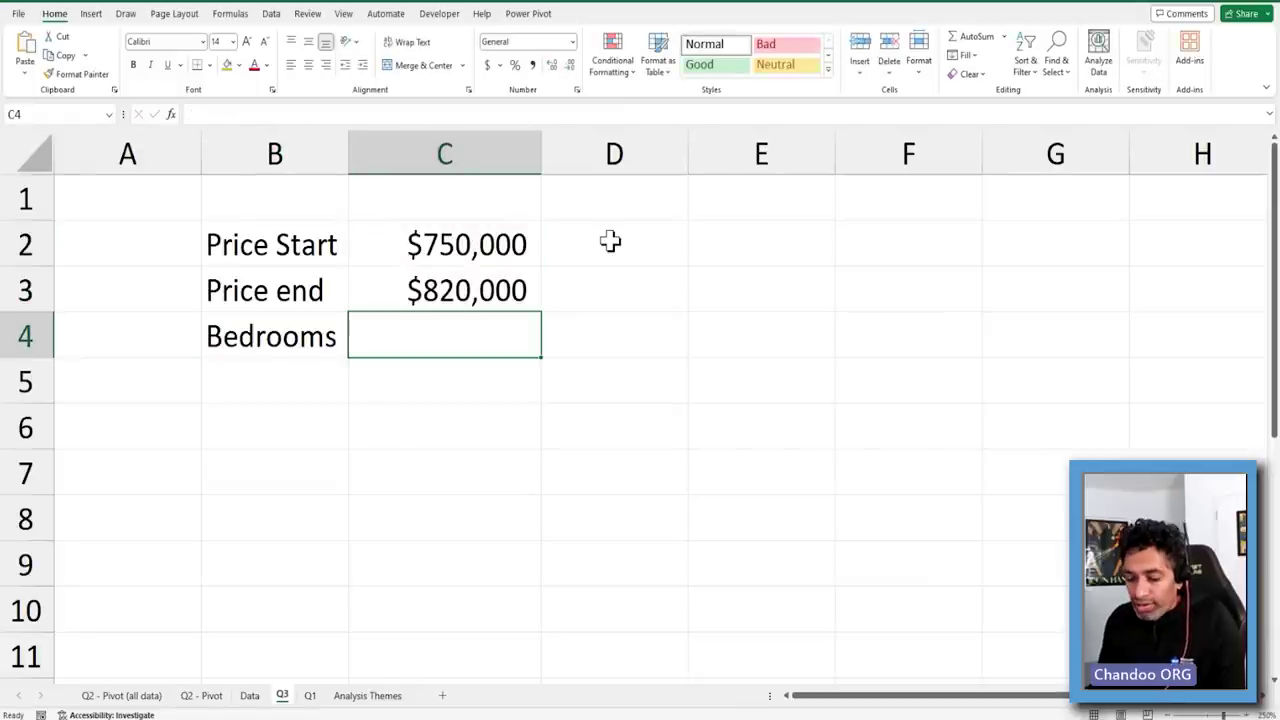
type("3")
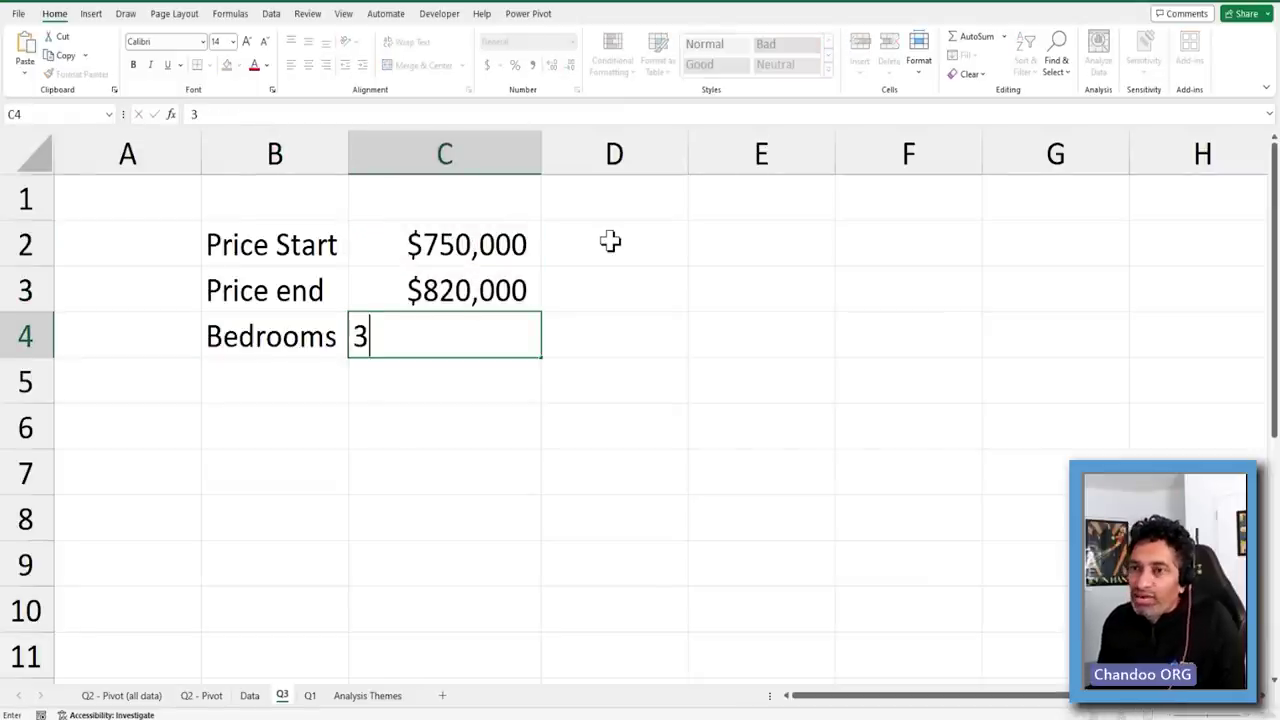
key("Return")
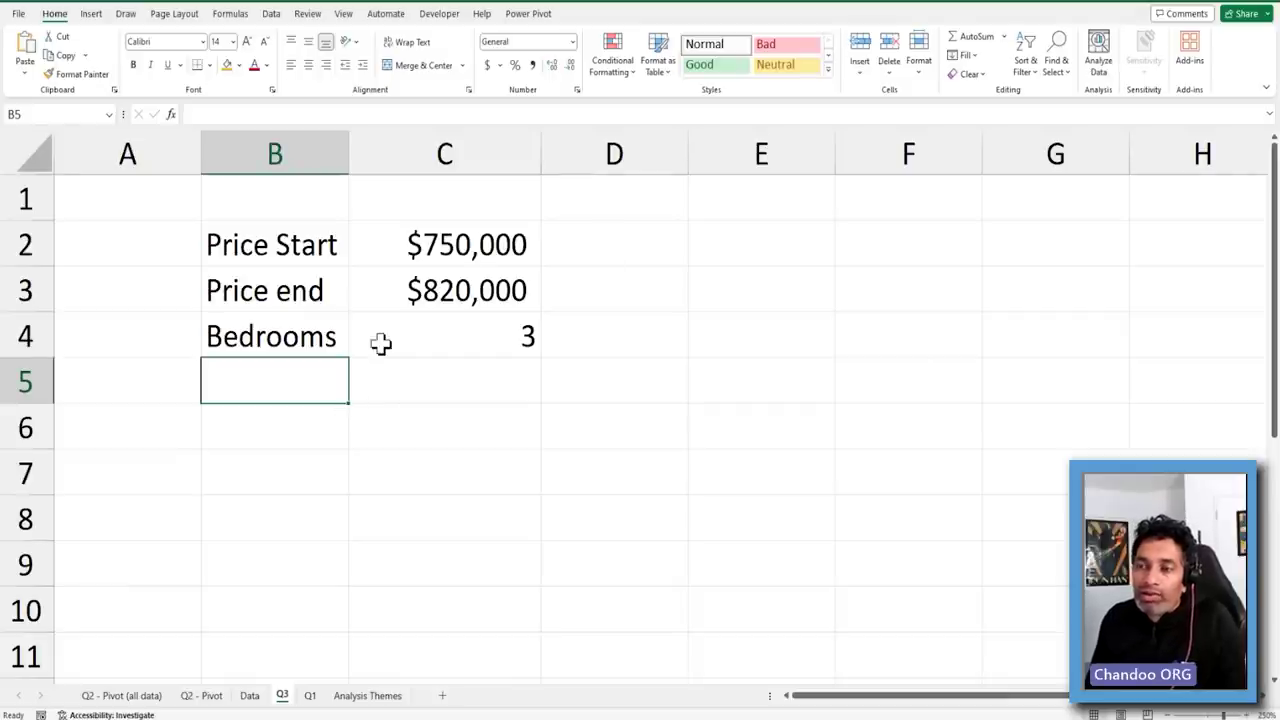
type("Type")
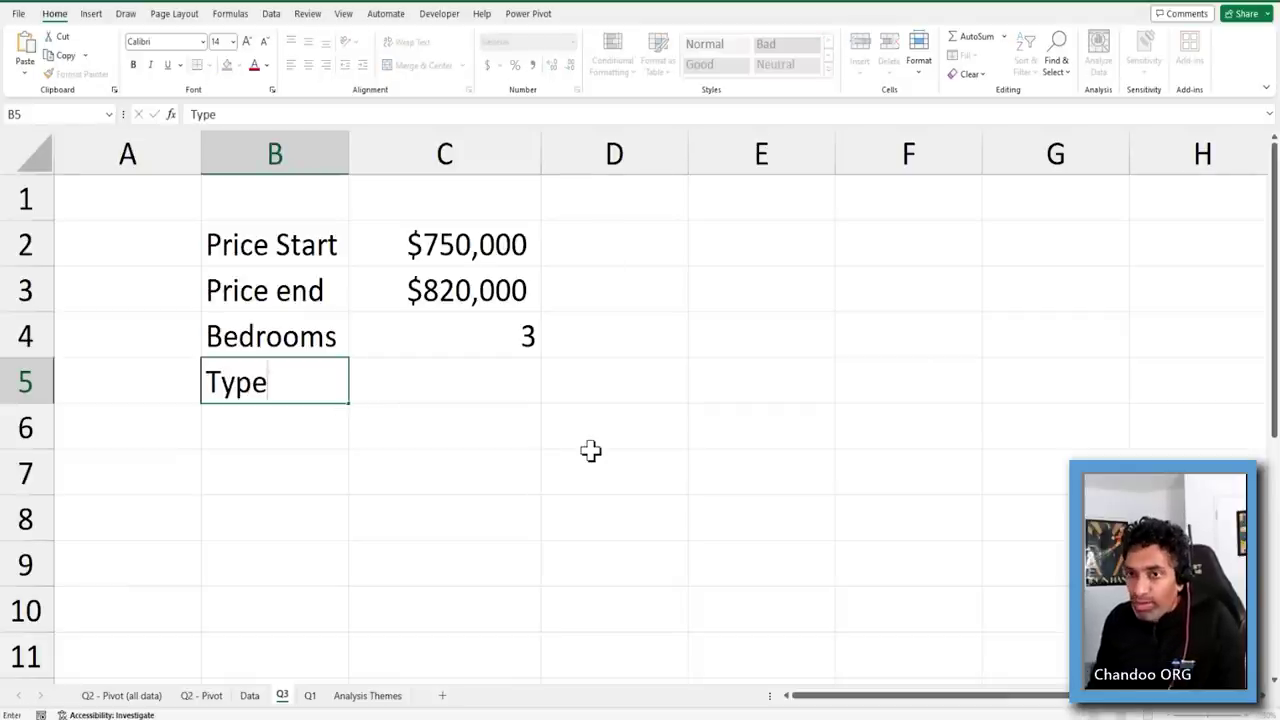
key("Tab")
type("h")
key("Return")
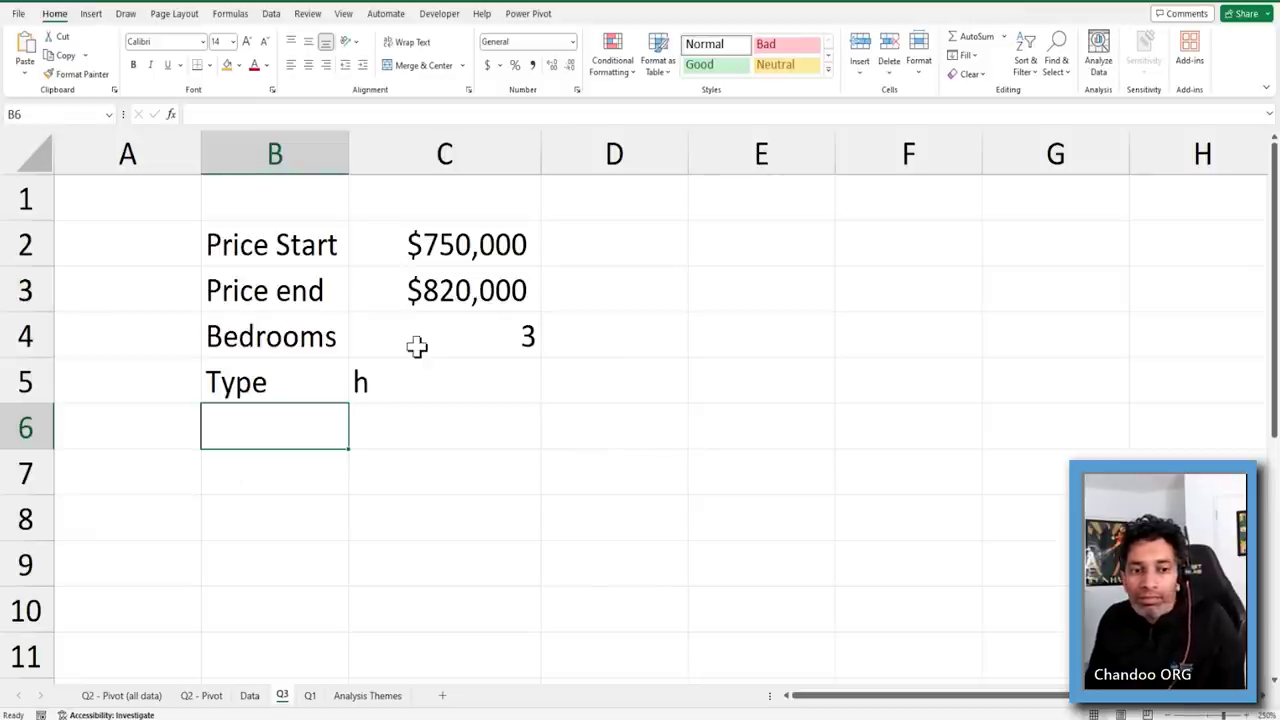
left_click(464, 251)
left_click_drag(470, 289, 471, 386)
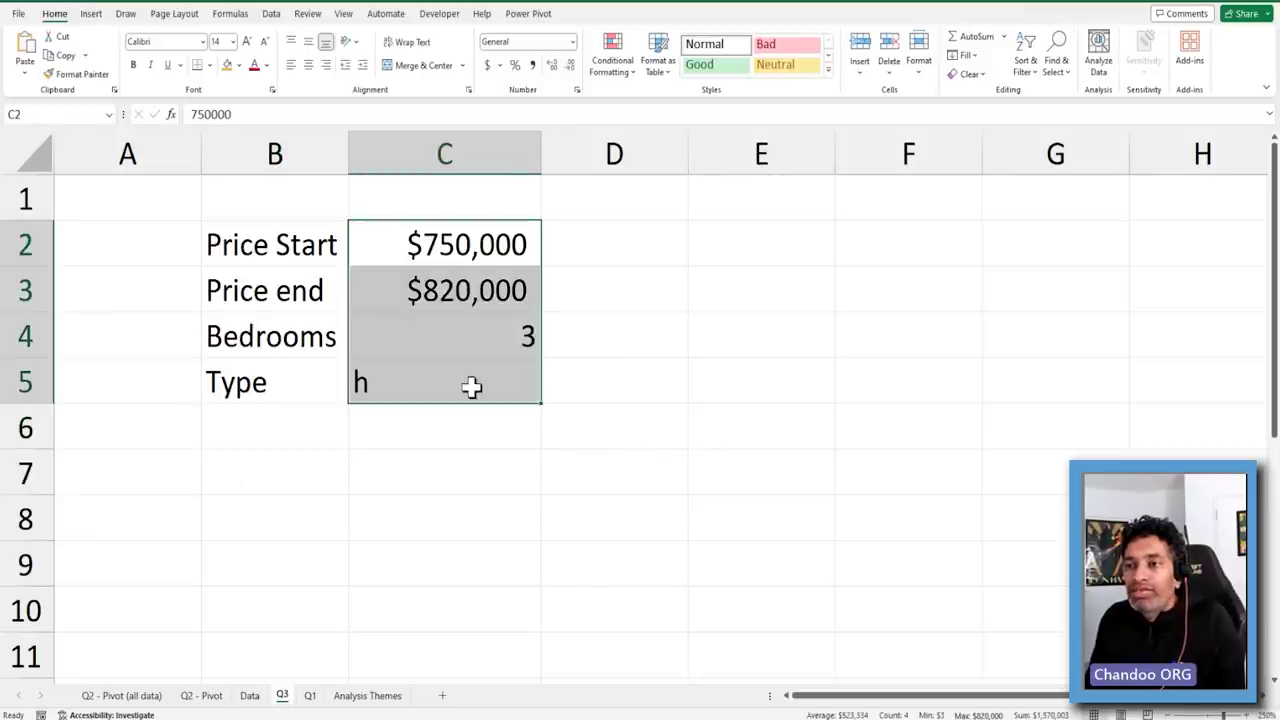
left_click(651, 462)
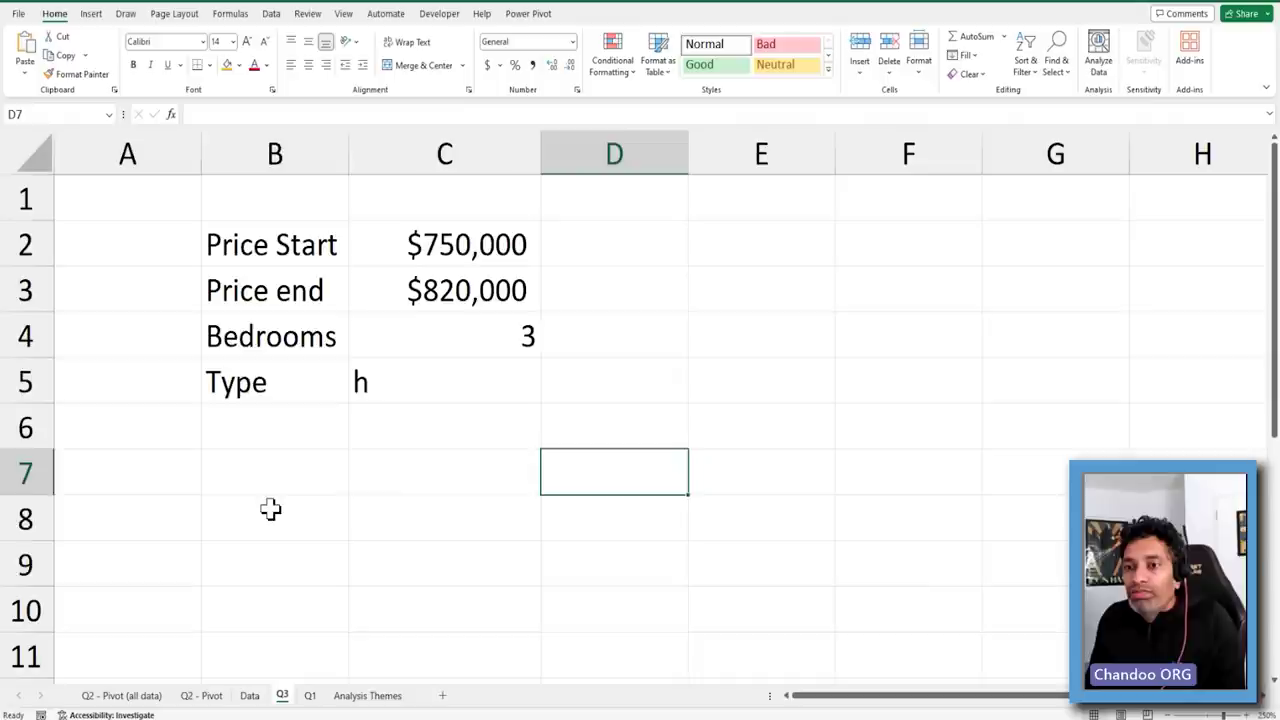
Enter the result table headers Suburbs, Avg. Price and Number Sold in cells B8 to D8
left_click(272, 508)
type("Suburbs")
key("Tab")
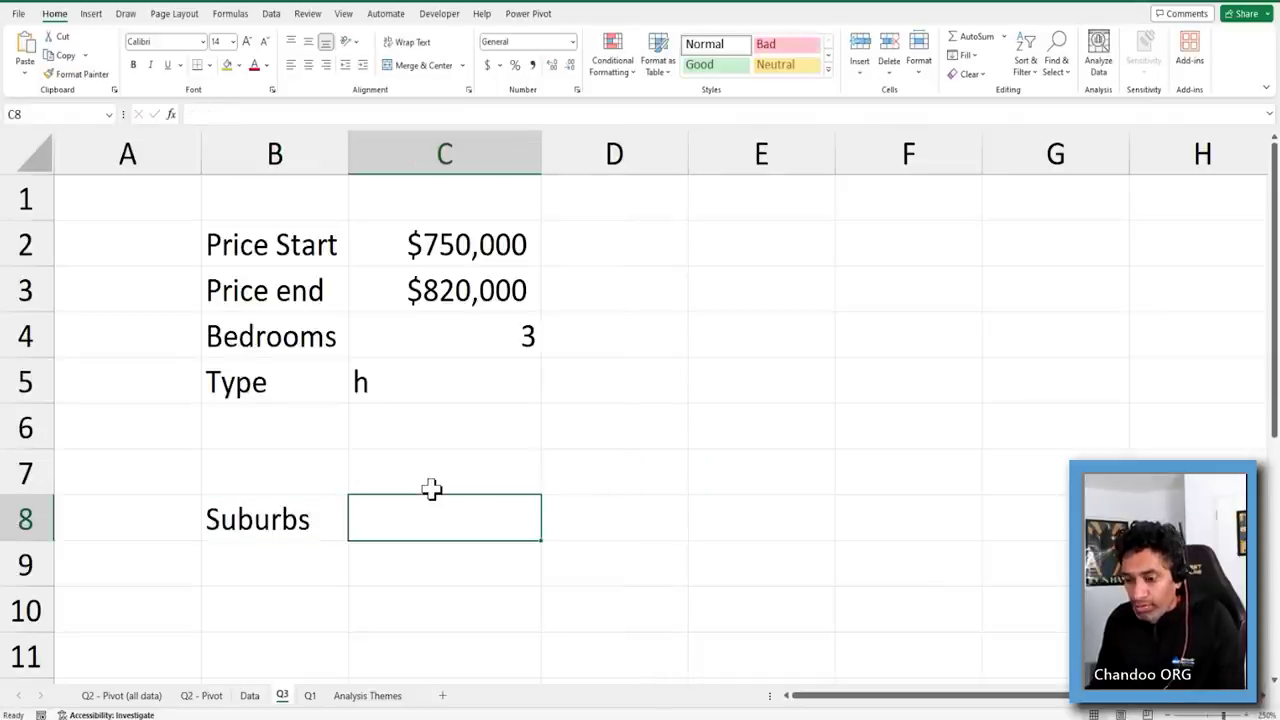
type("Av")
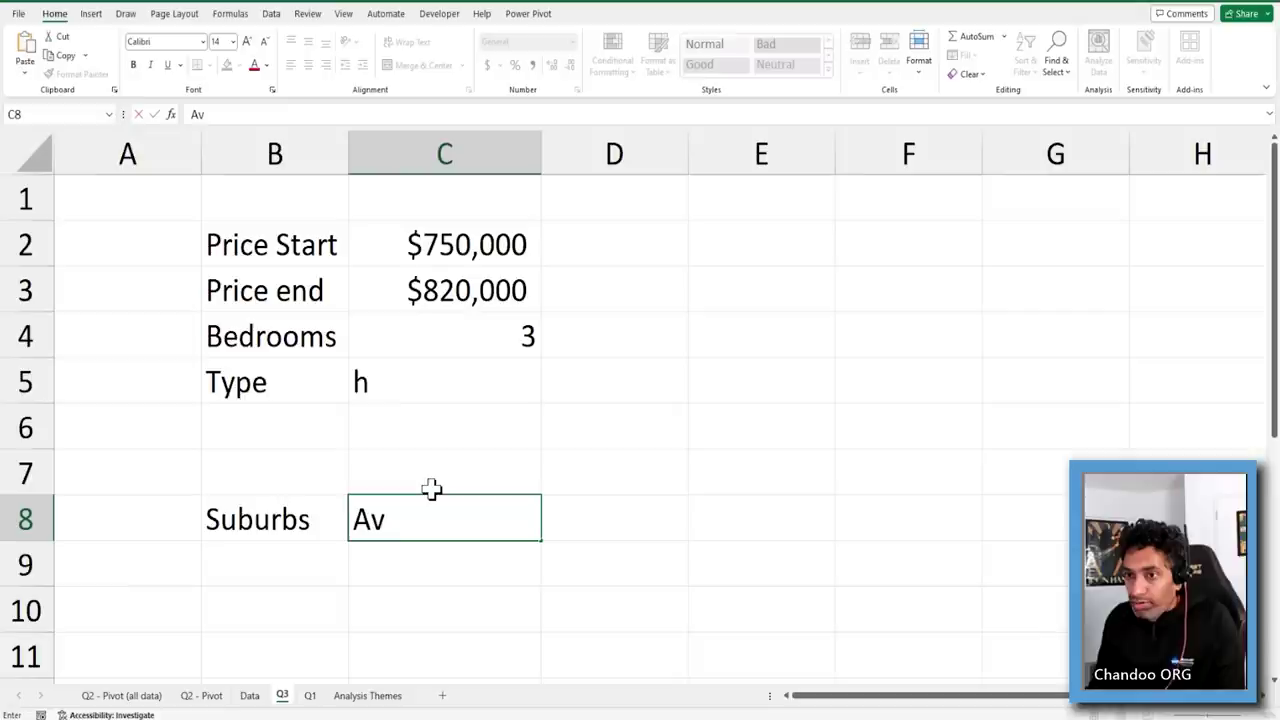
type("g. Price")
key("Tab")
type("Number Sold")
key("Return")
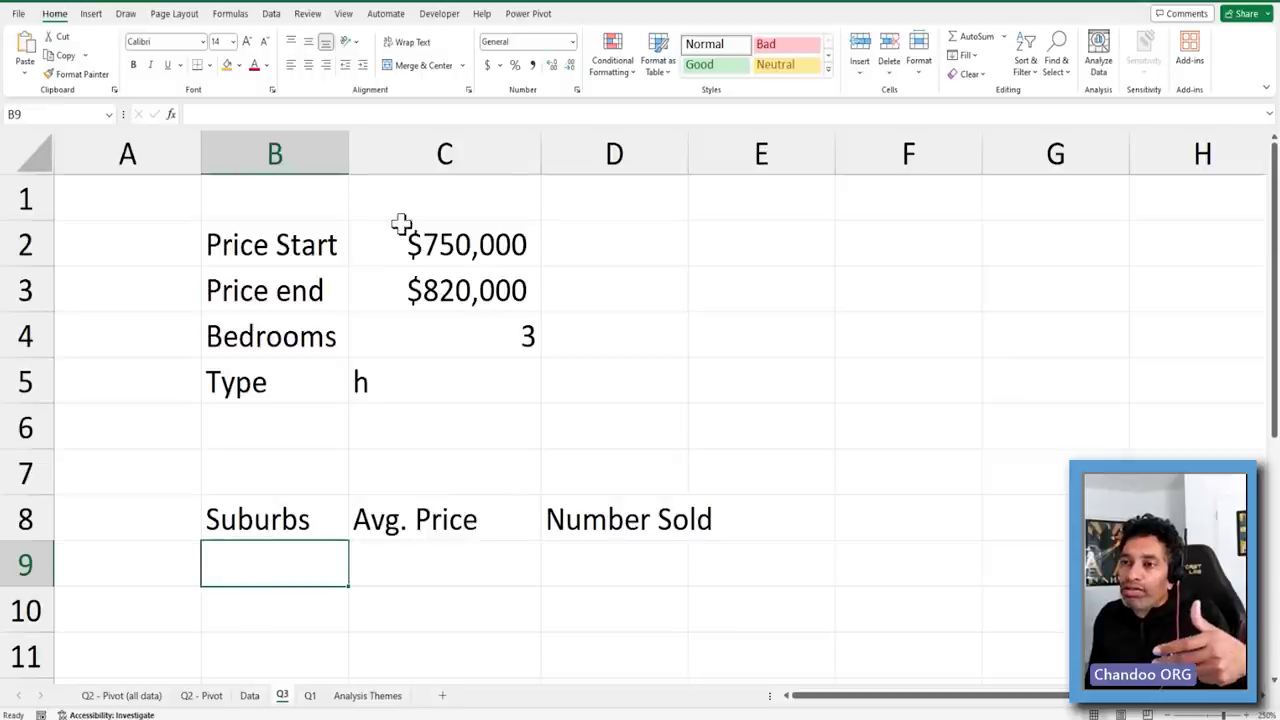
left_click(416, 559)
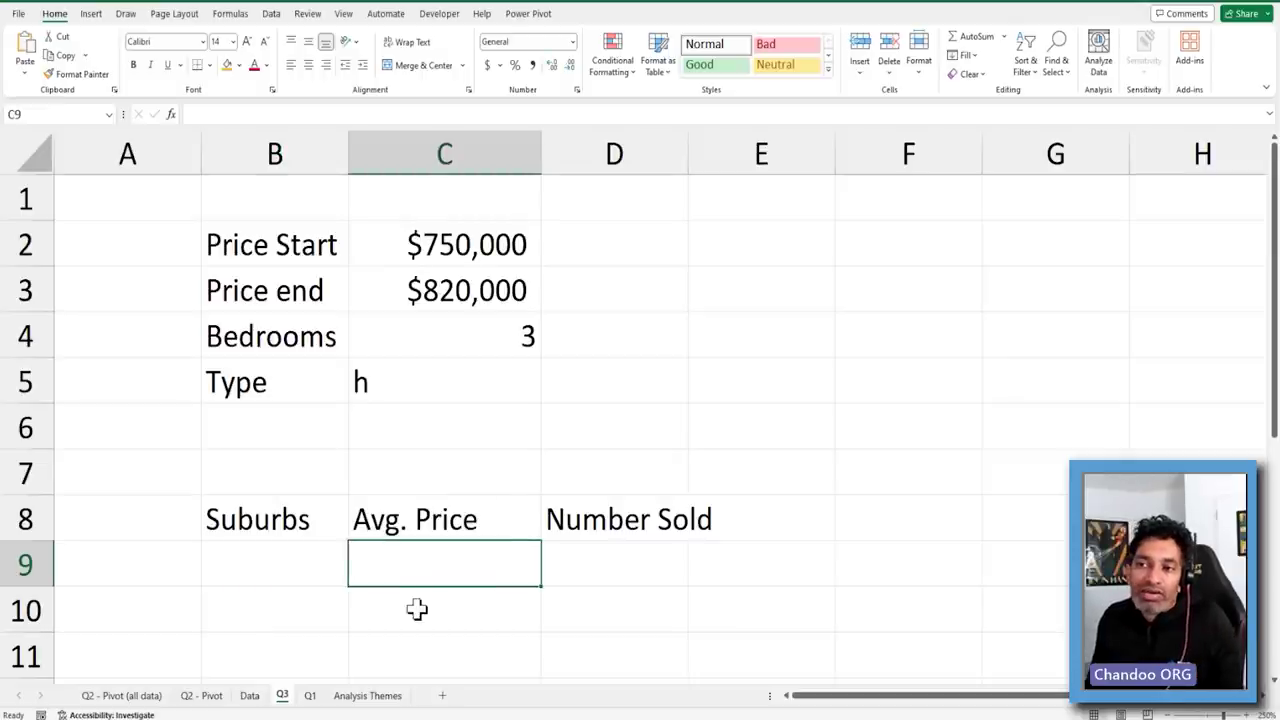
left_click(604, 561)
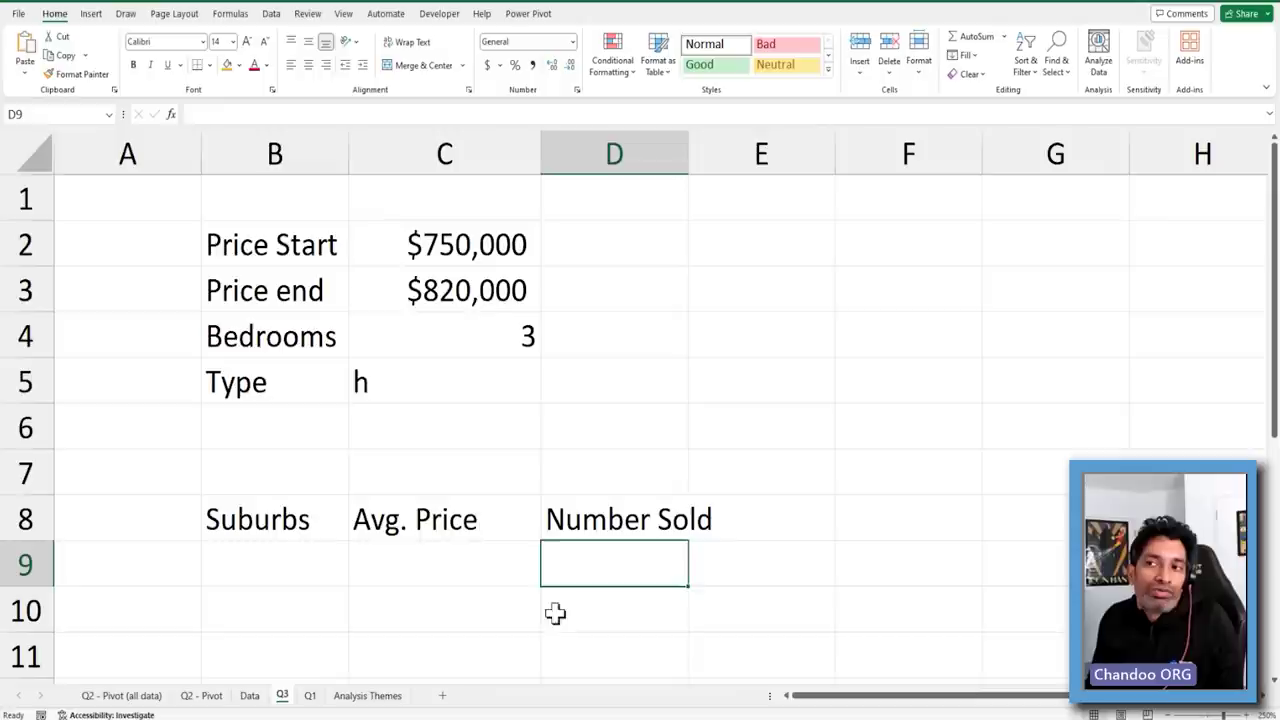
left_click_drag(400, 251, 403, 374)
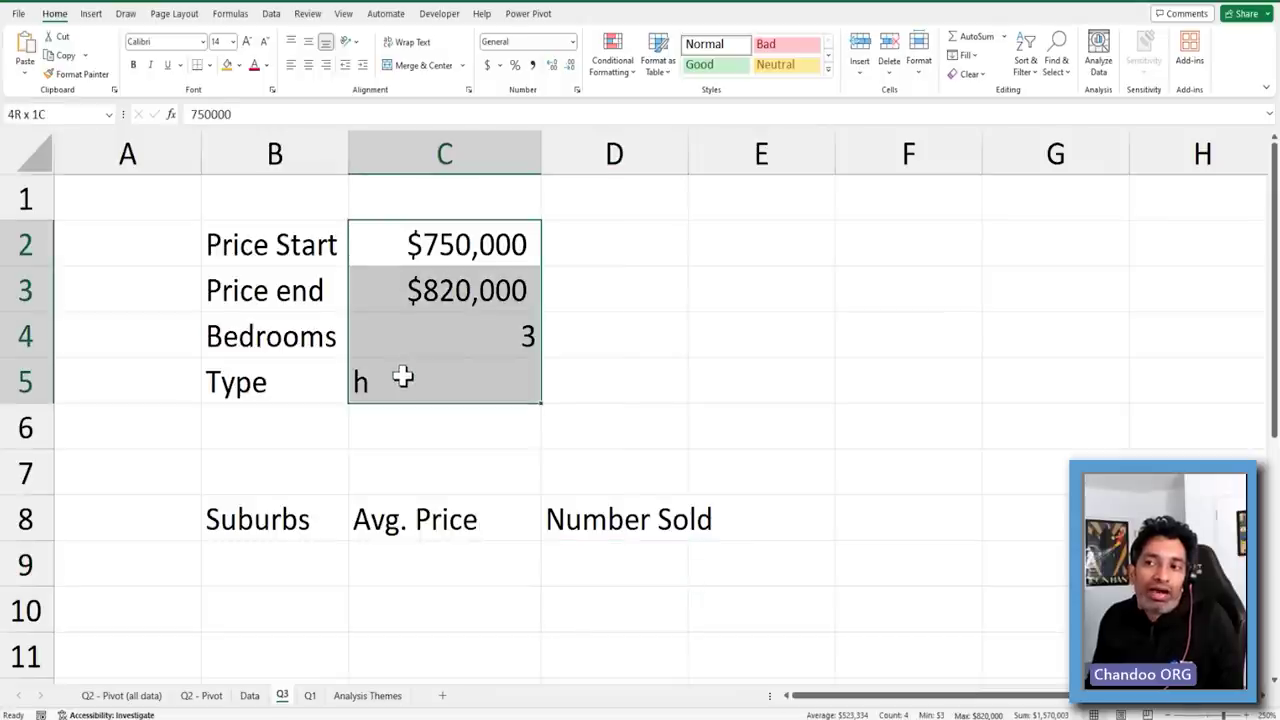
left_click(612, 562)
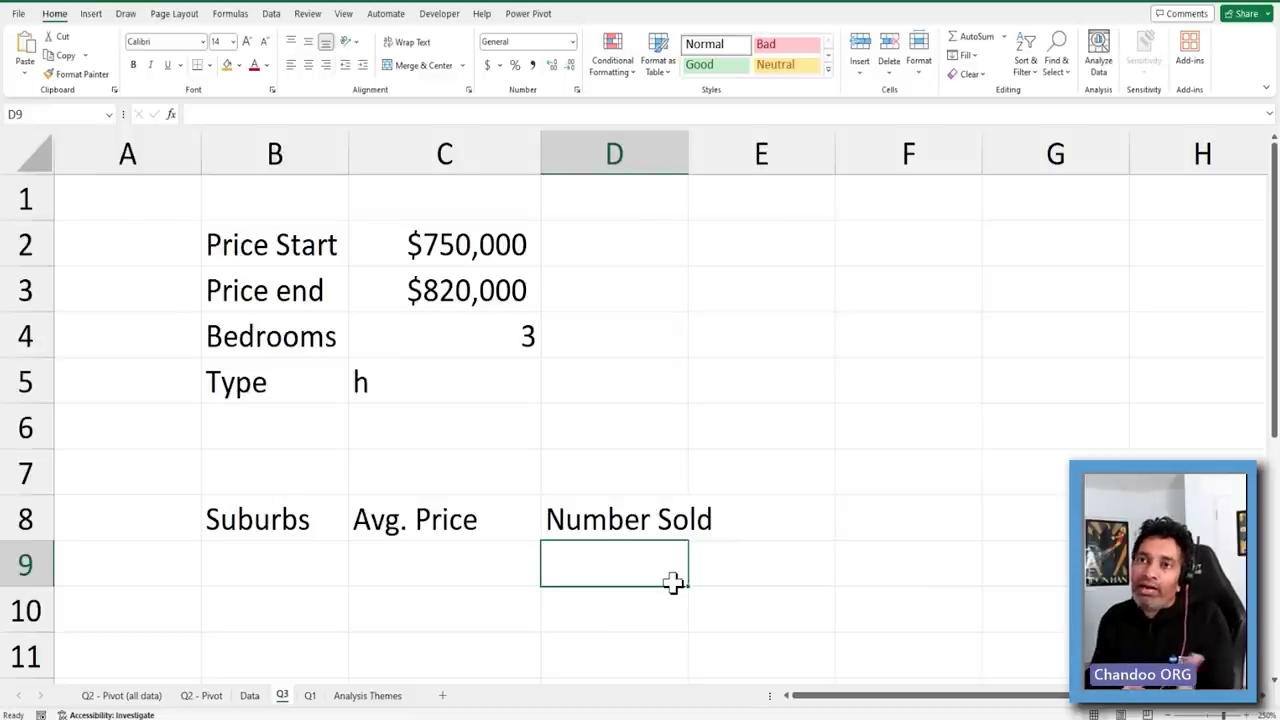
scroll(656, 336, "down", 2)
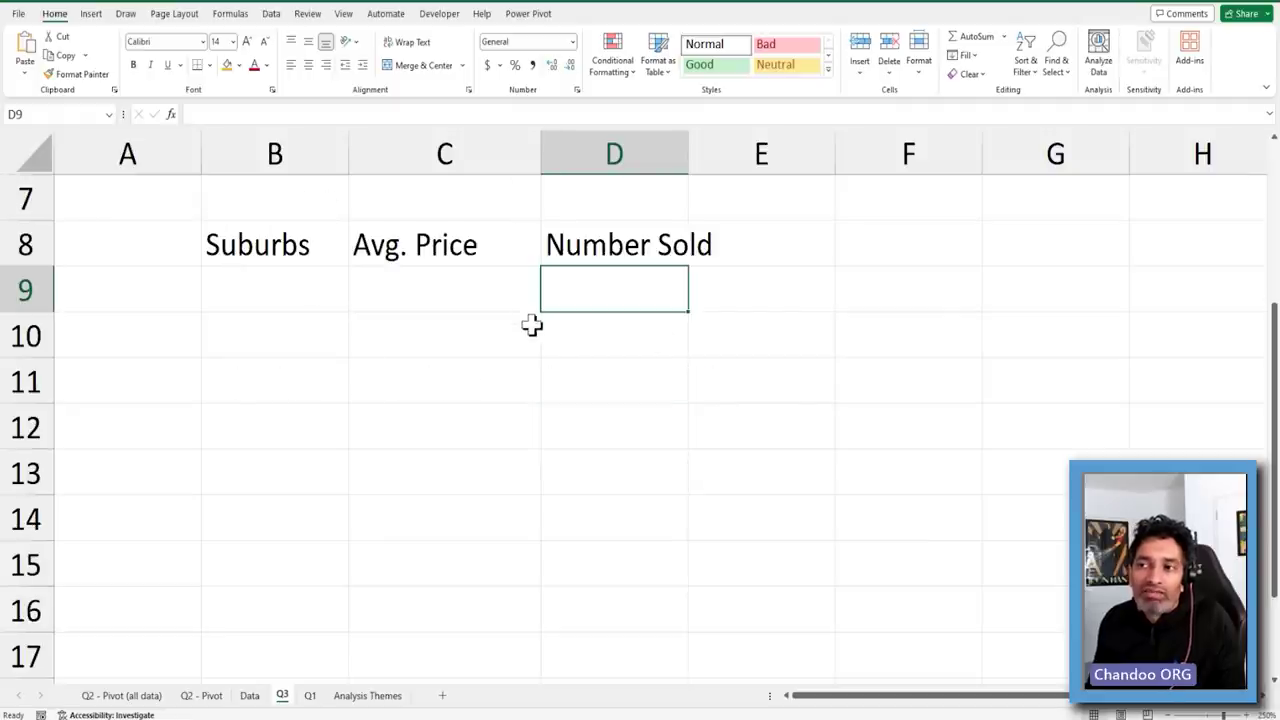
scroll(531, 323, "up", 2)
left_click_drag(274, 560, 643, 657)
scroll(565, 380, "down", 5, "ctrl")
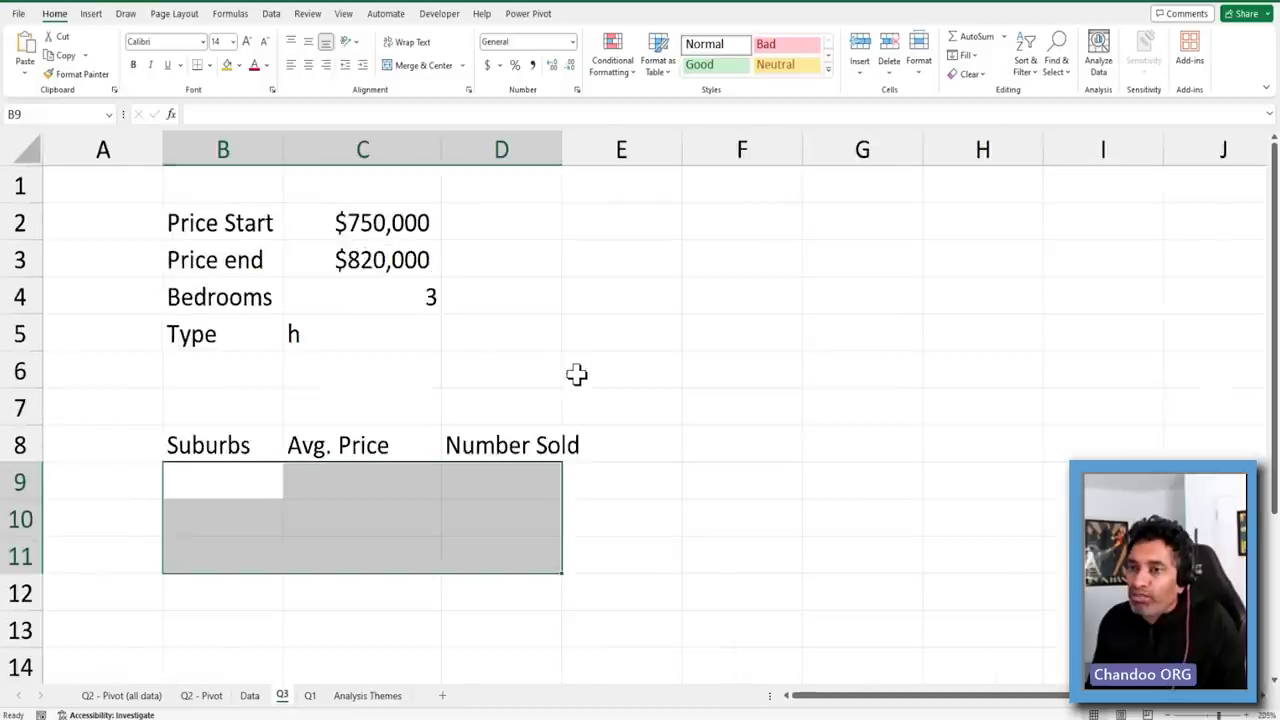
scroll(575, 378, "down", 1, "ctrl")
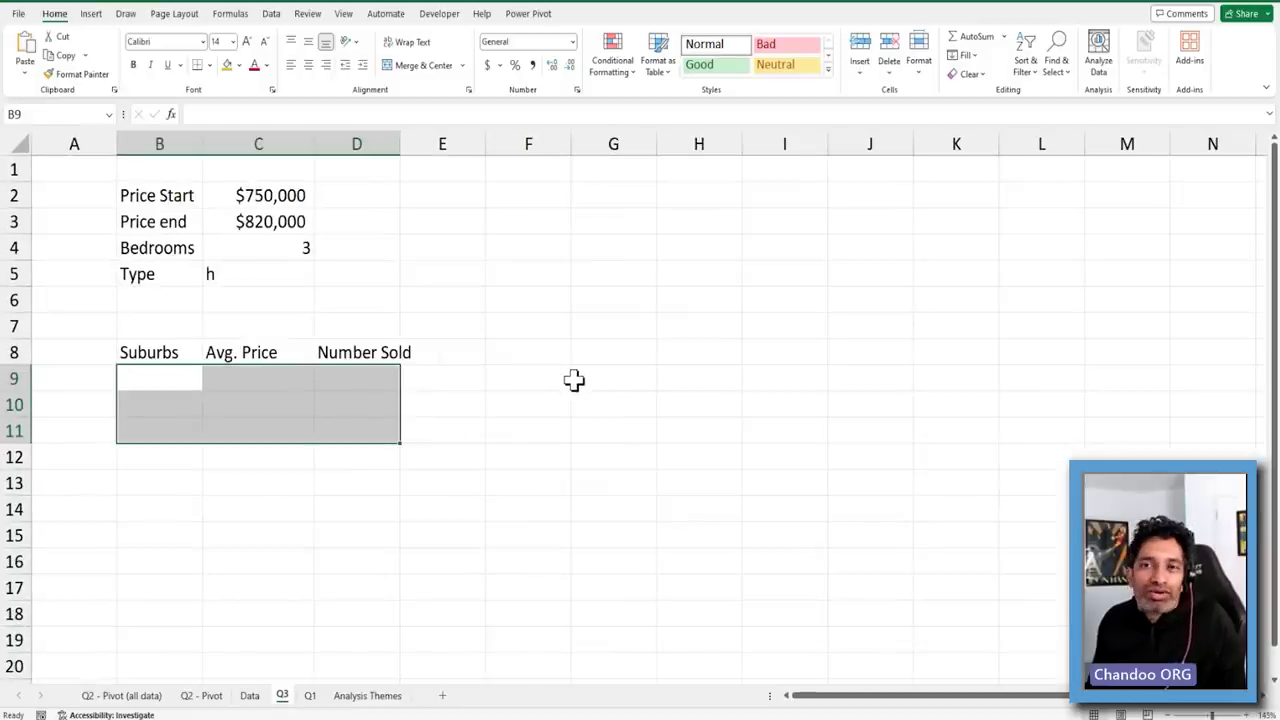
left_click(594, 434)
left_click(163, 354)
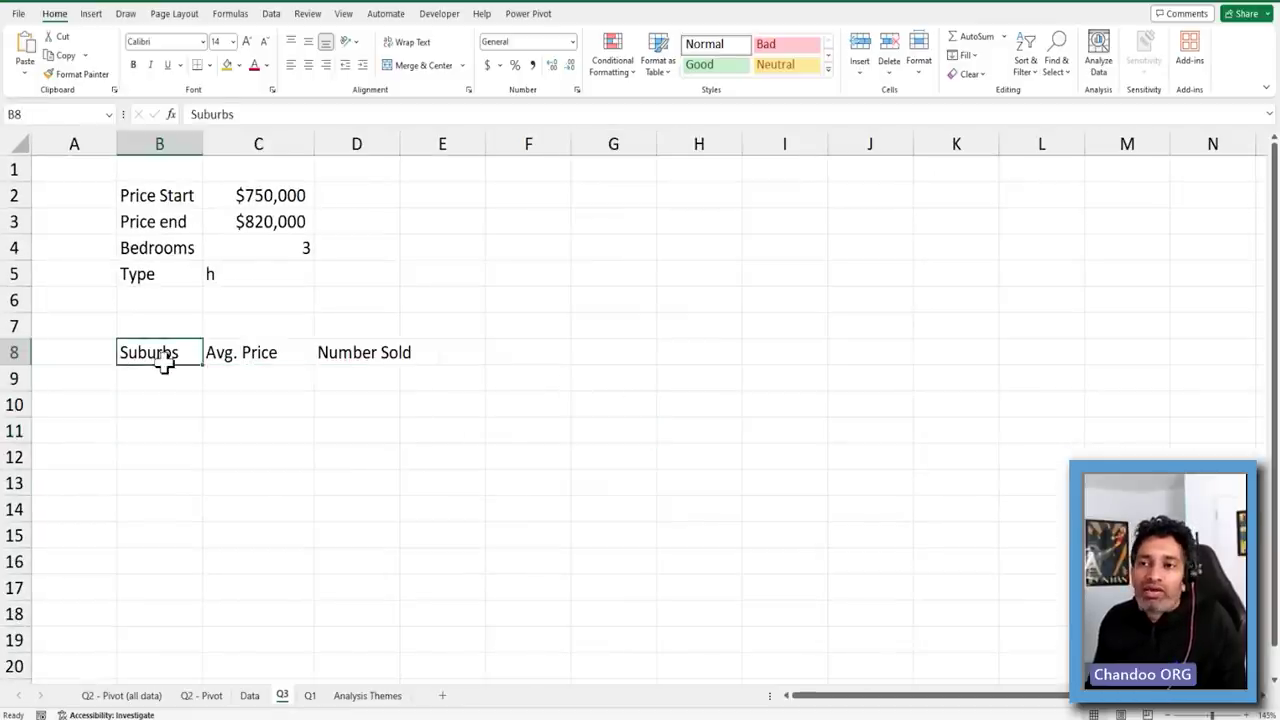
left_click(310, 390)
mouse_move(143, 386)
left_mouse_down()
mouse_move(480, 520)
mouse_move(323, 557)
mouse_move(164, 376)
left_mouse_up()
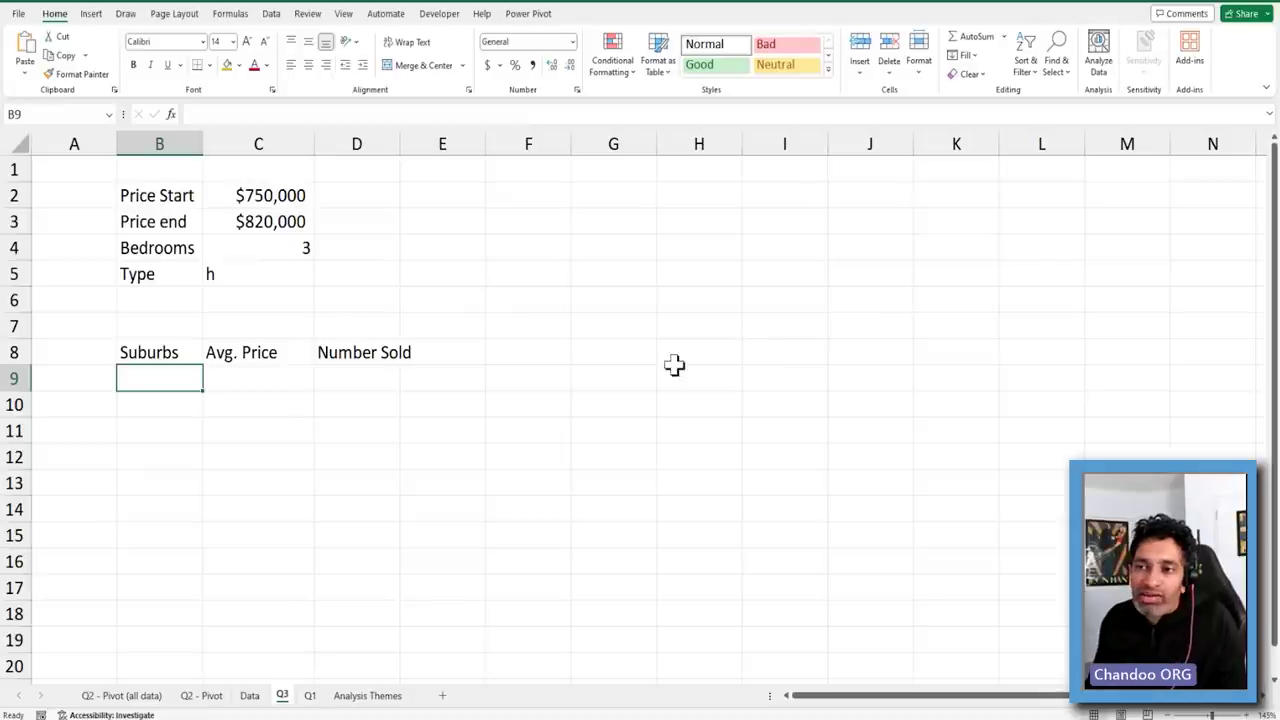
left_click(263, 383)
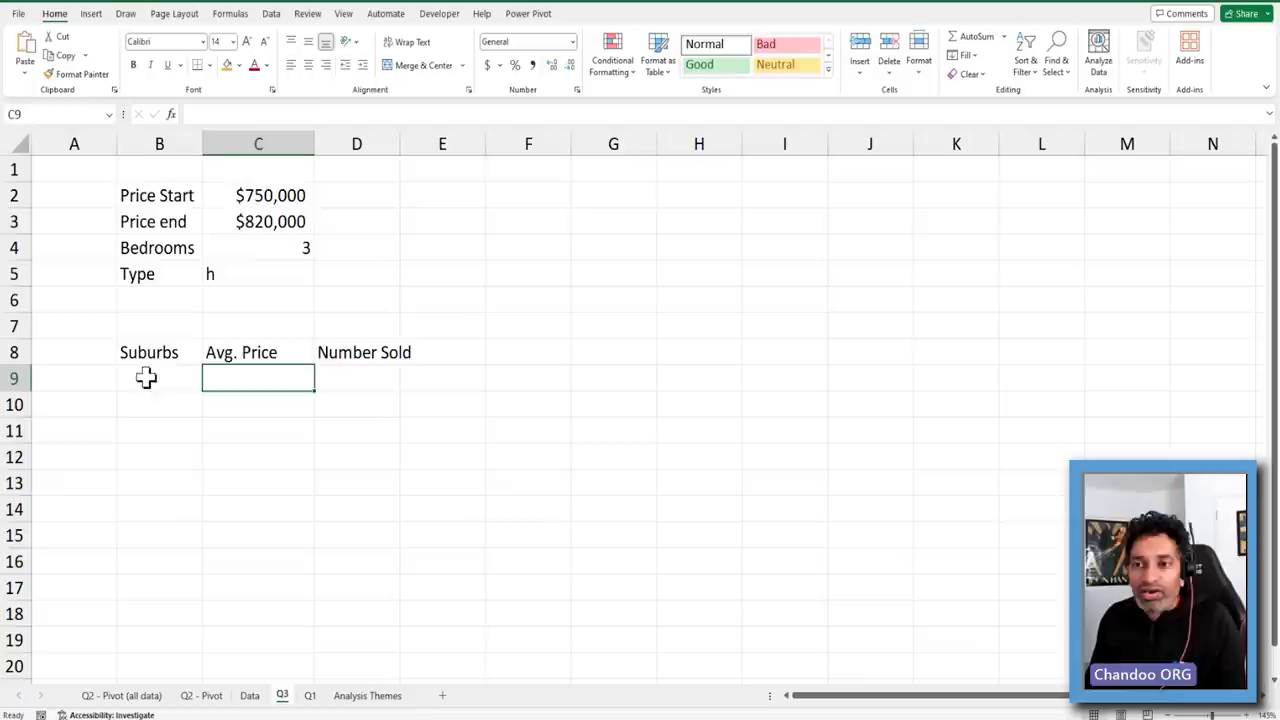
left_click(146, 378)
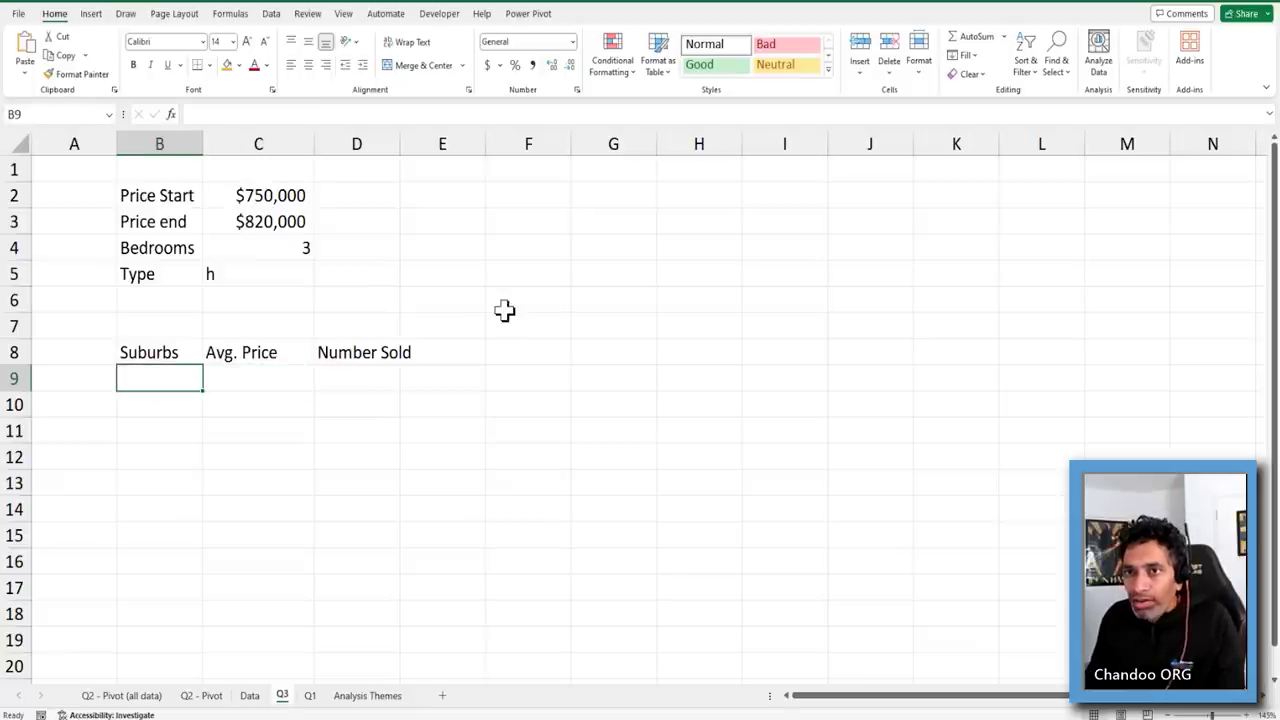
left_click_drag(272, 197, 277, 289)
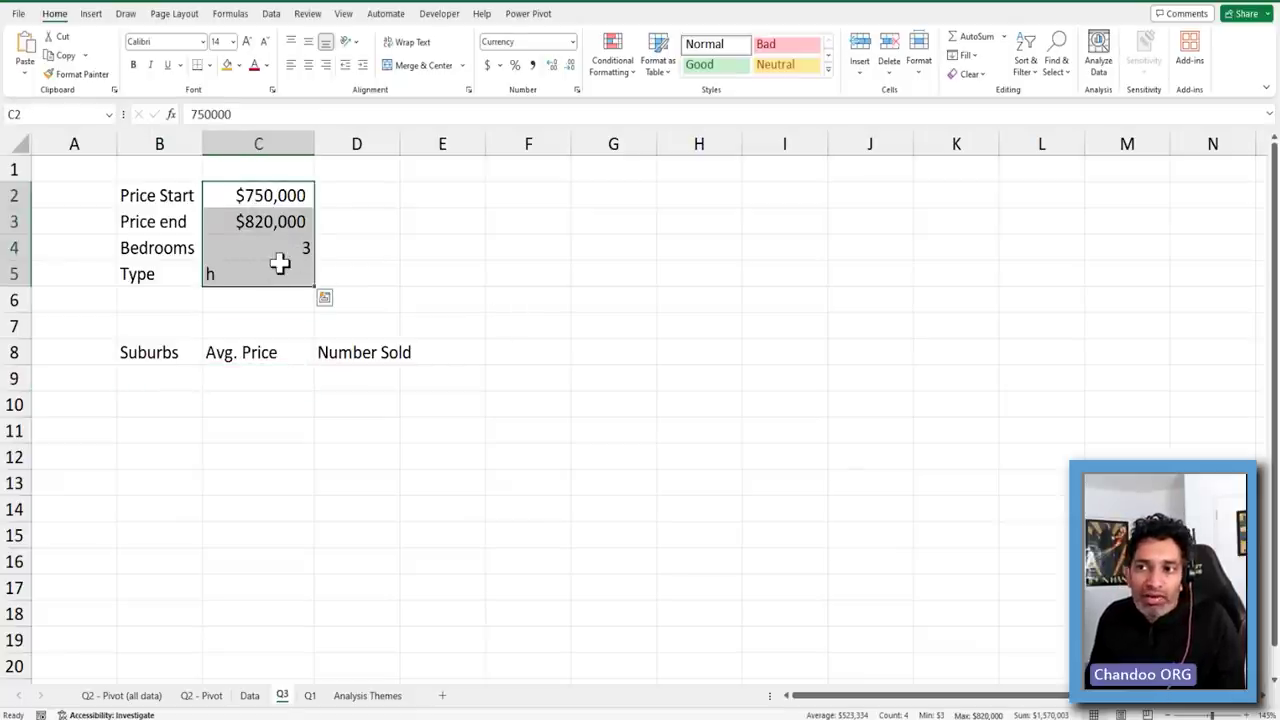
left_click(738, 197)
left_click(275, 199)
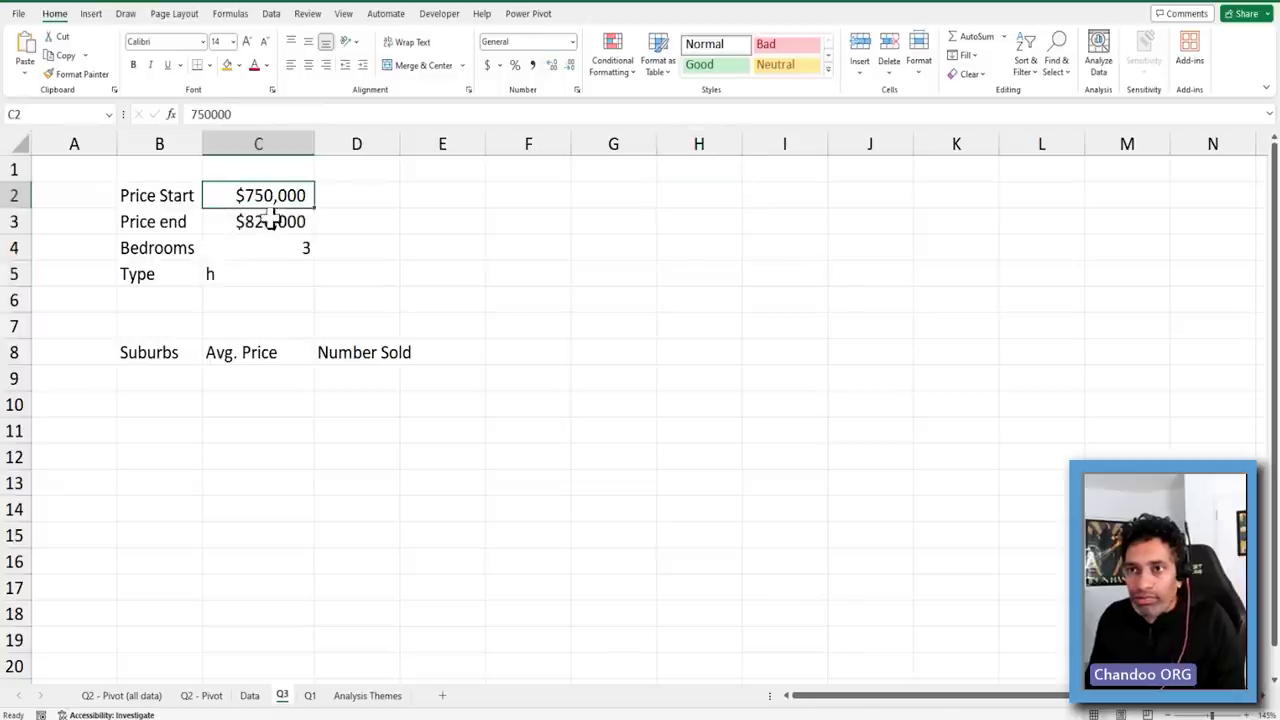
left_click(265, 280, "shift")
Start a FILTER formula in H2 on the melb table, with a first condition that Price is at least C2
left_click(680, 195)
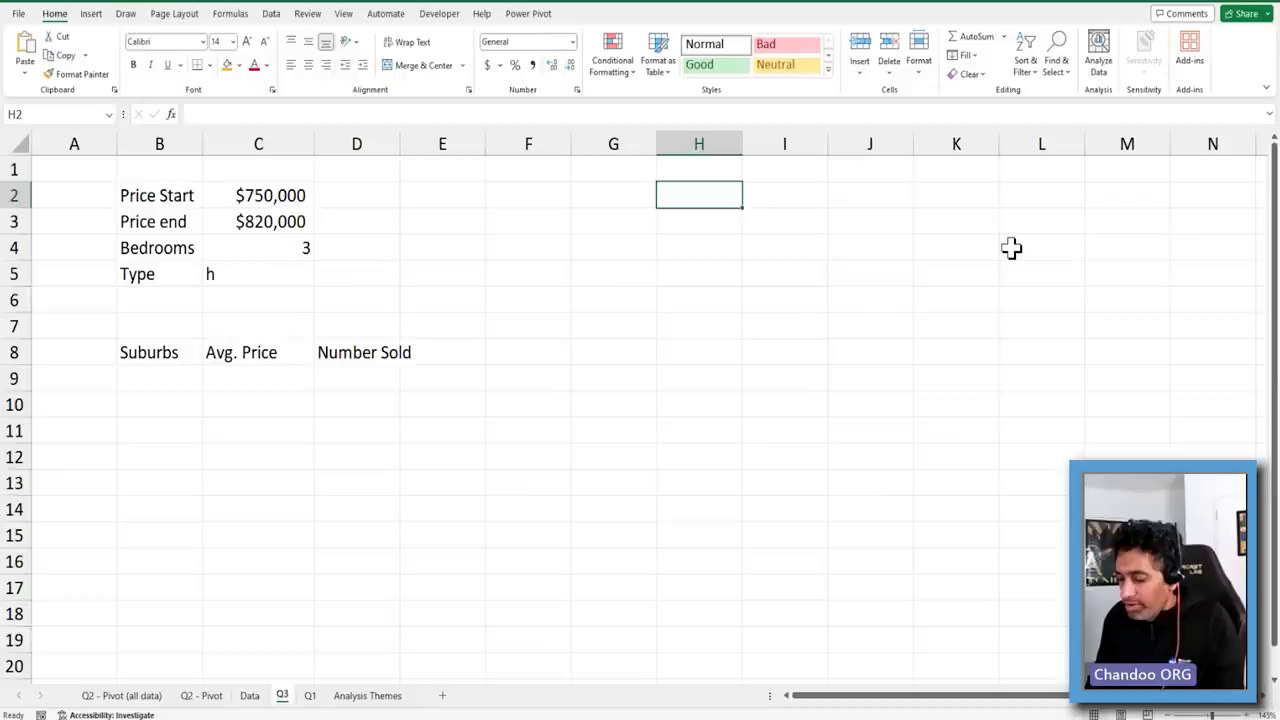
type("=filter")
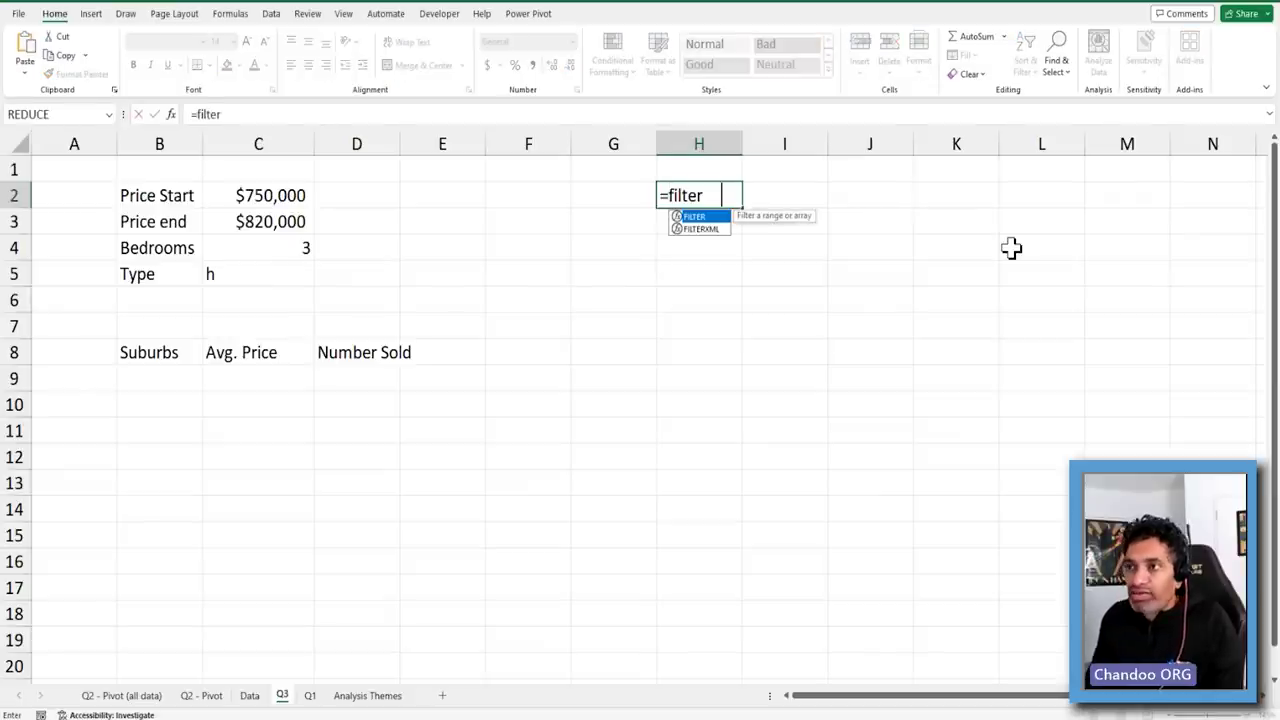
key("Tab")
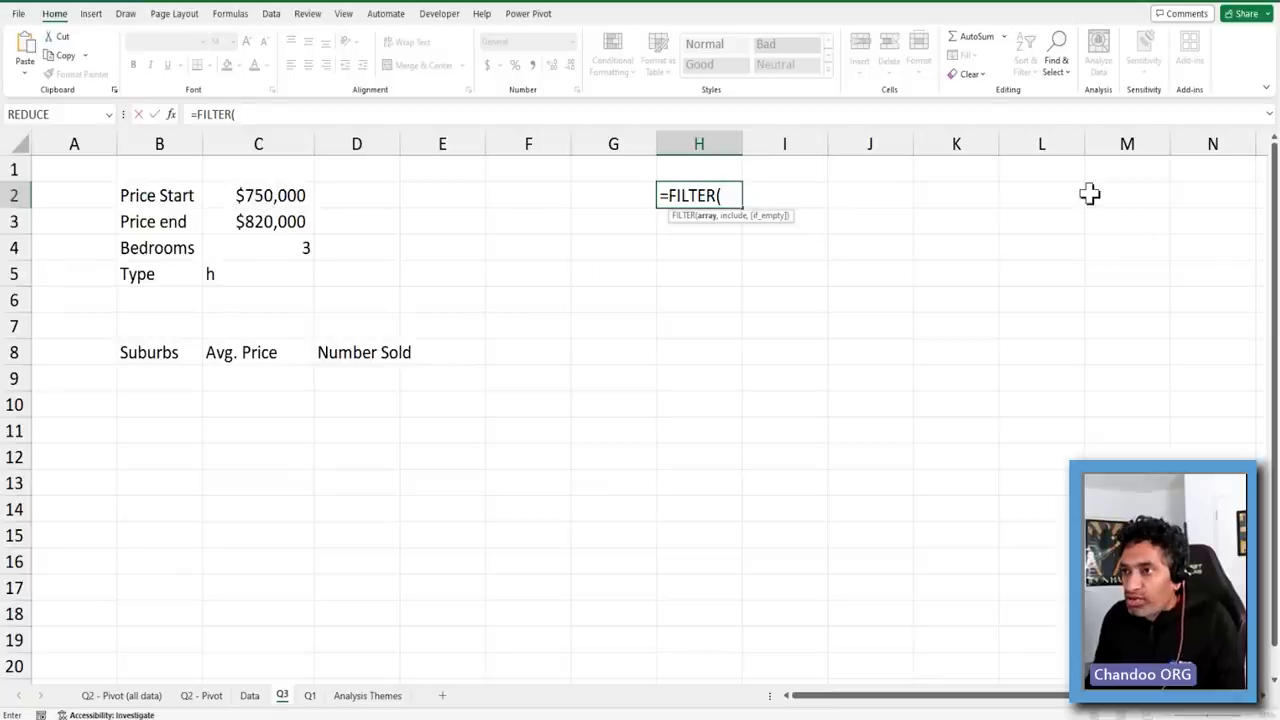
type("melb")
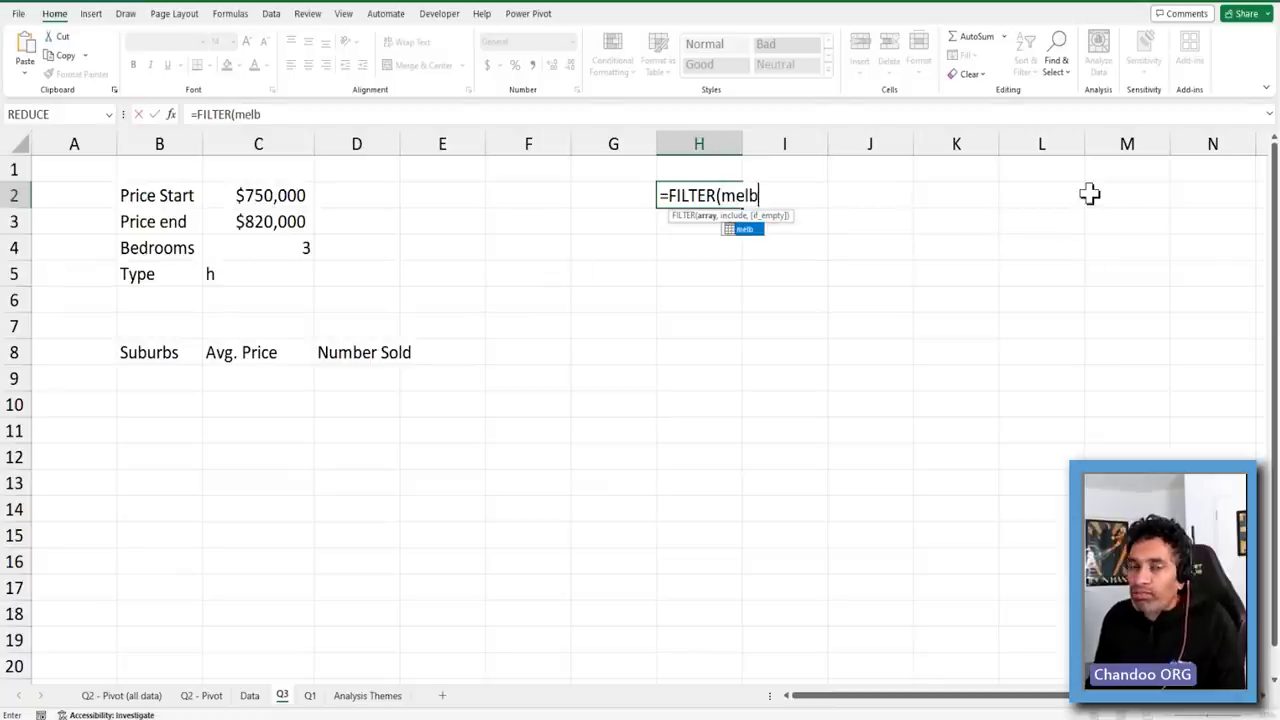
type(",")
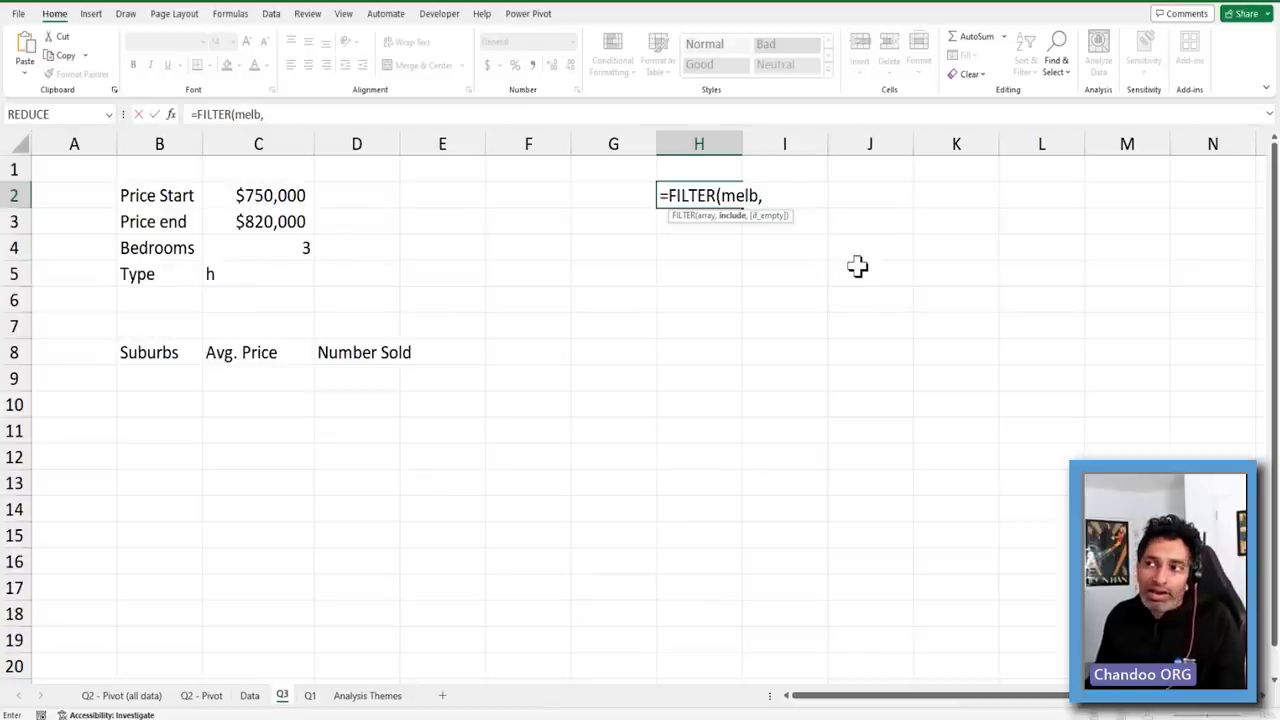
type("*")
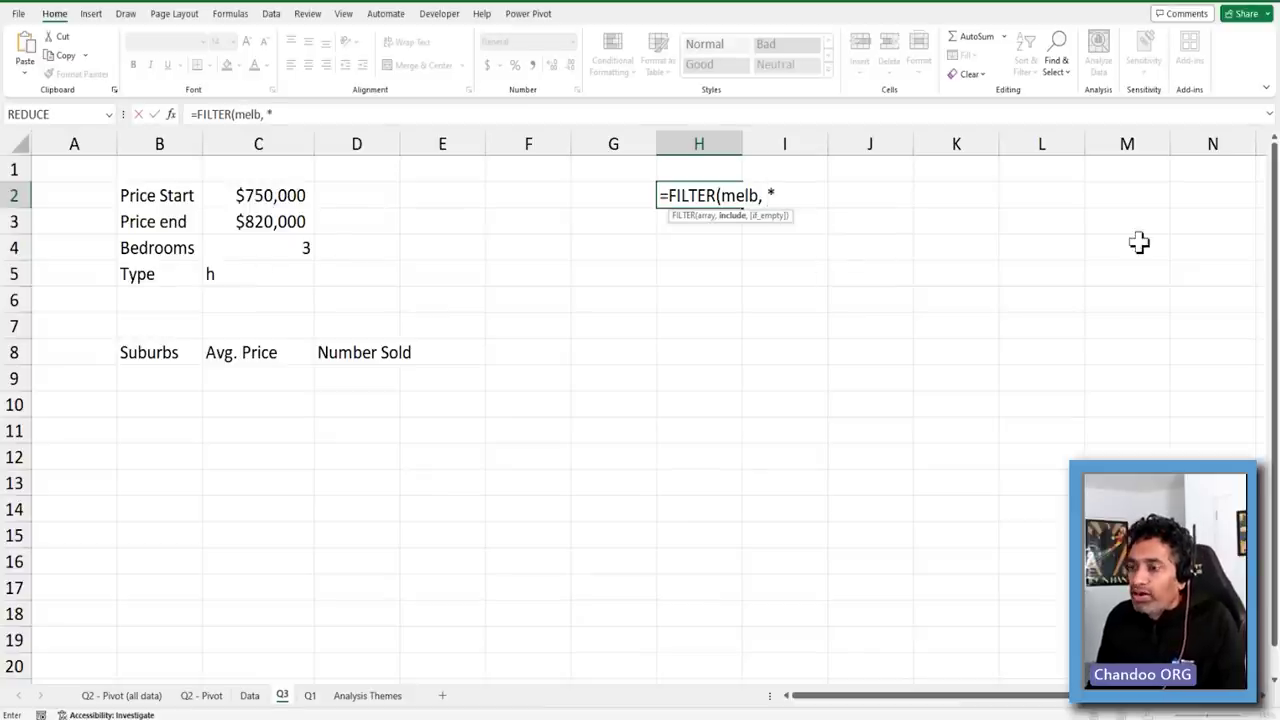
type("(")
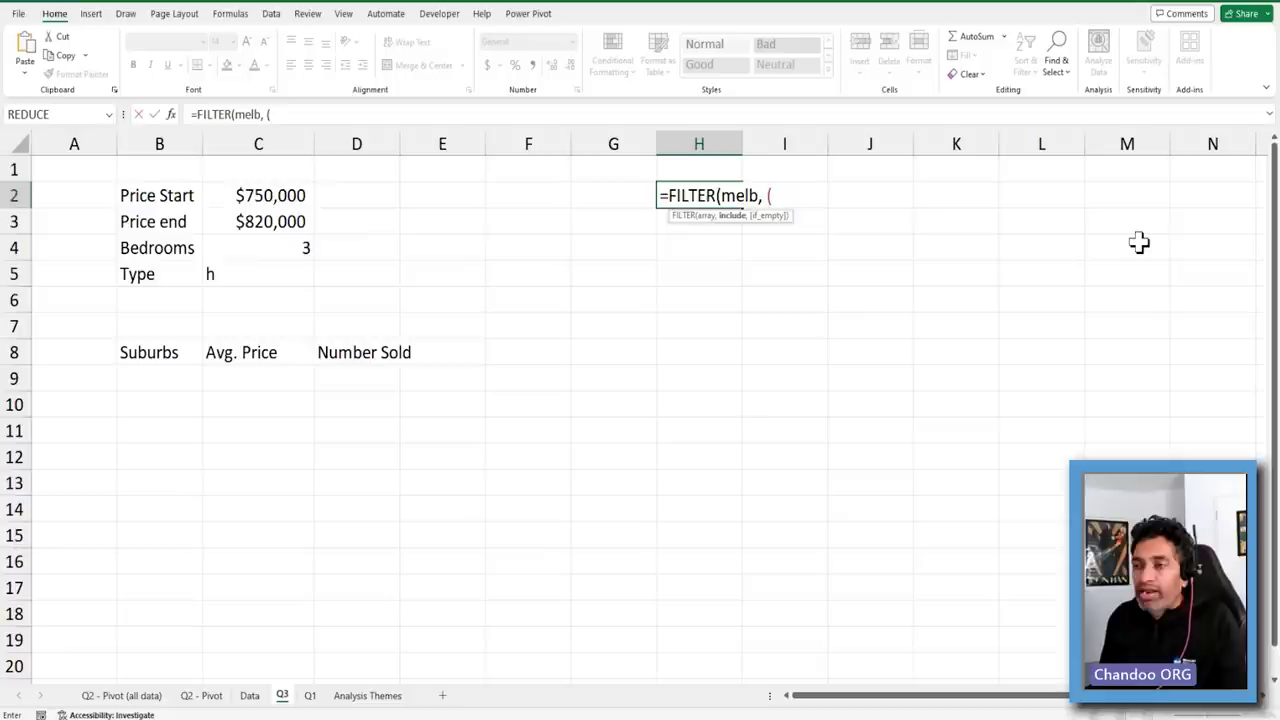
type("mel")
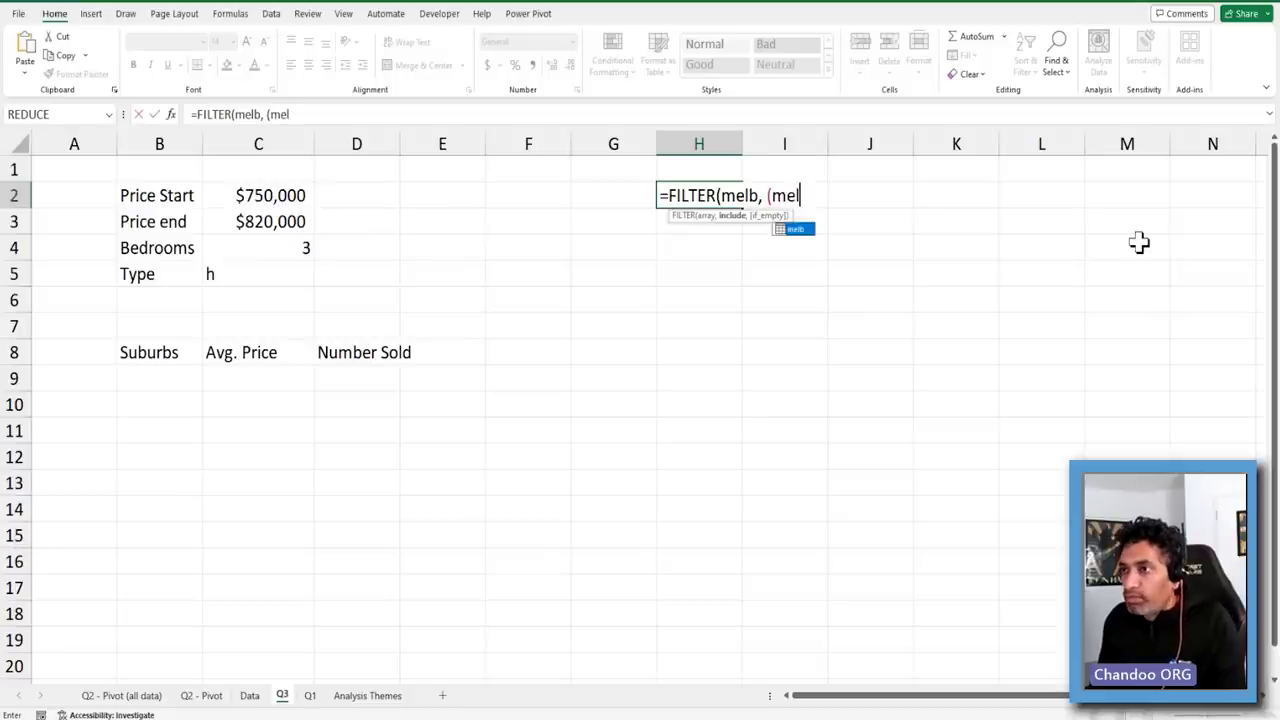
type("b[Price]")
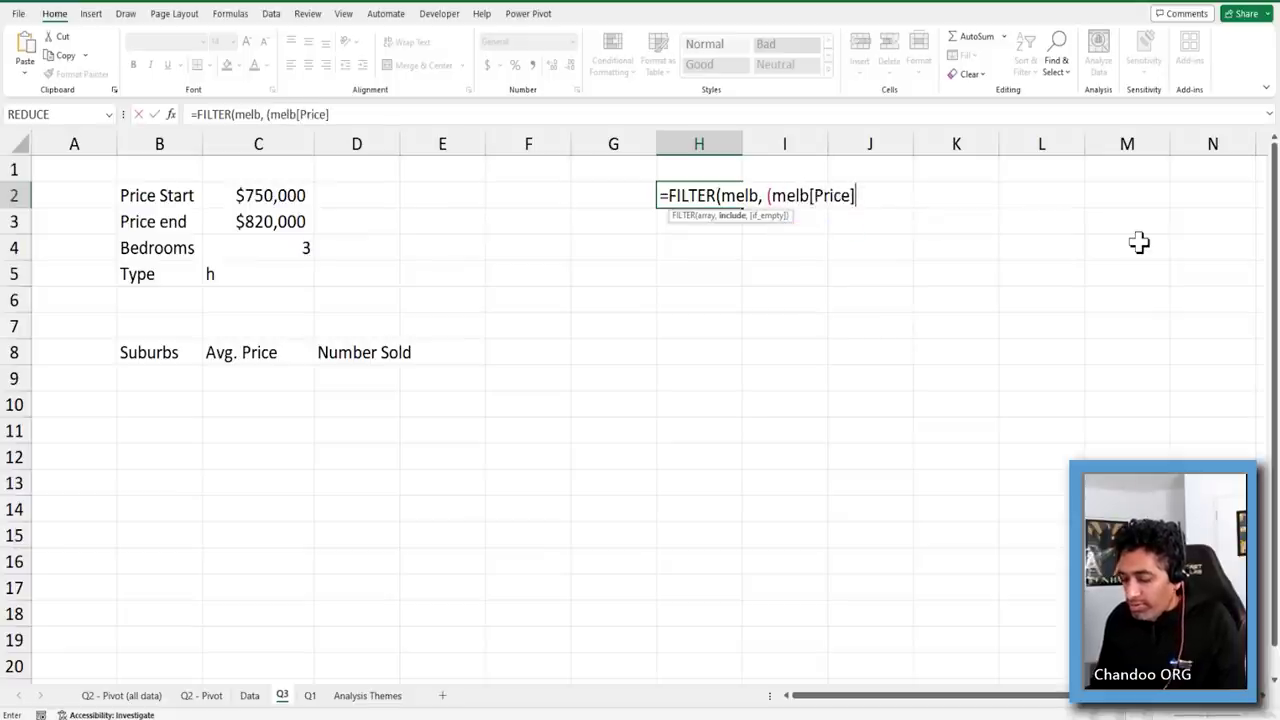
type(">=")
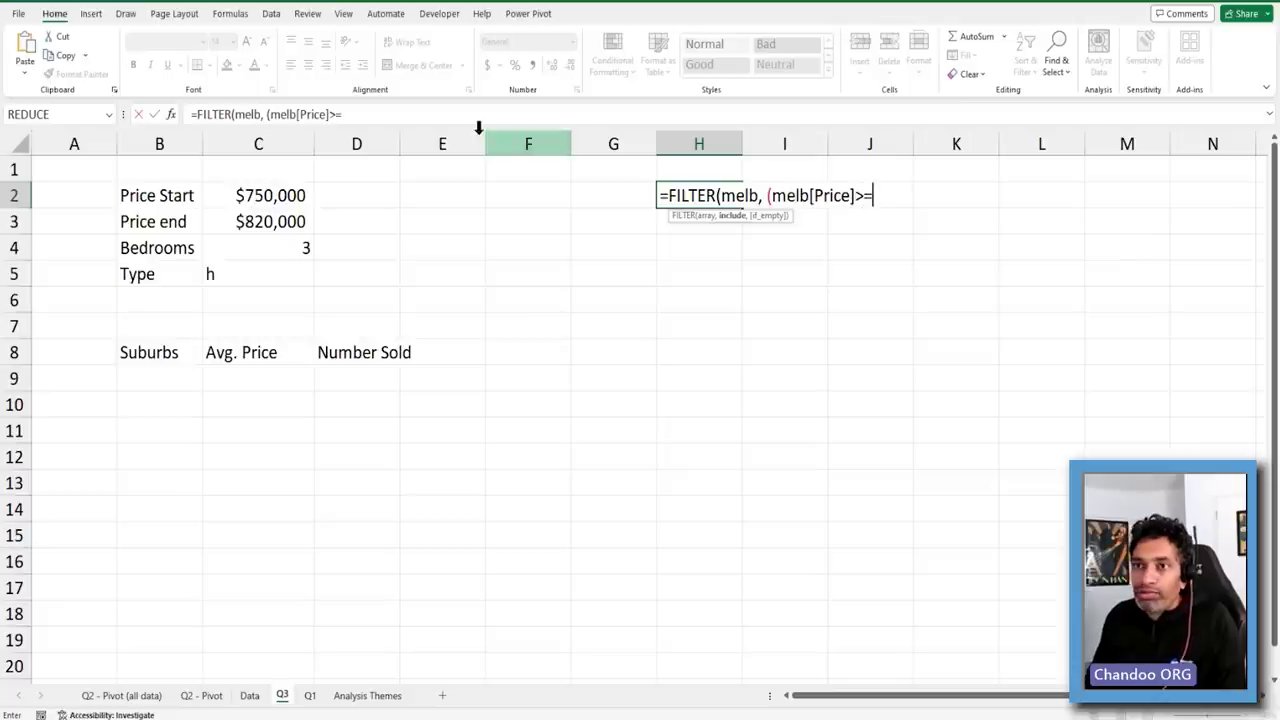
left_click(260, 196)
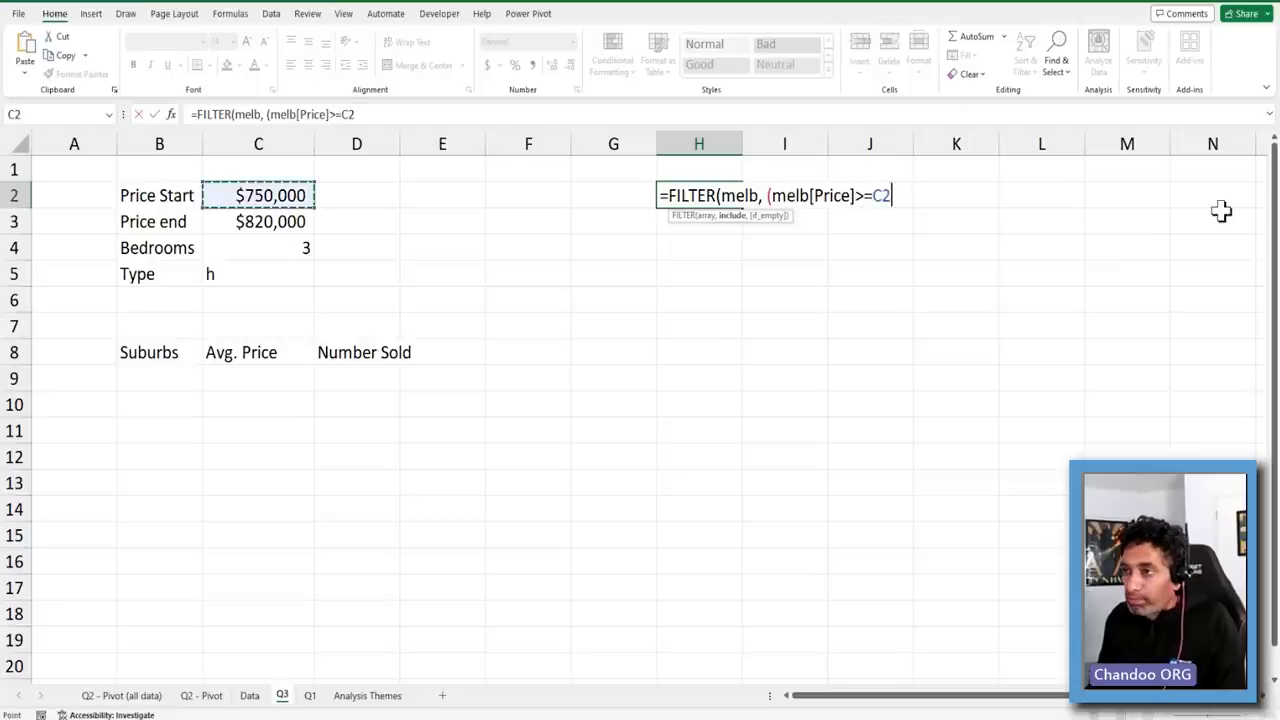
Multiply in a second filter condition requiring melb[Price] to be at most the end price in C3
type(")*(")
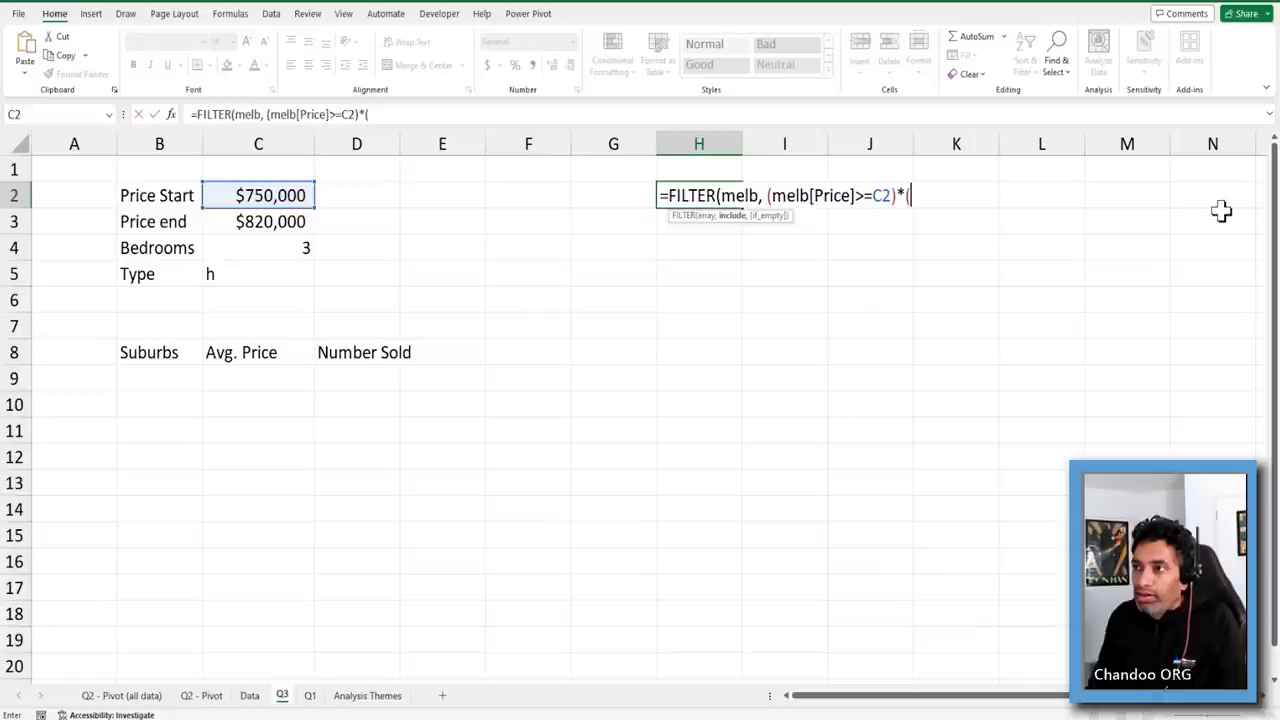
type("melb[pr")
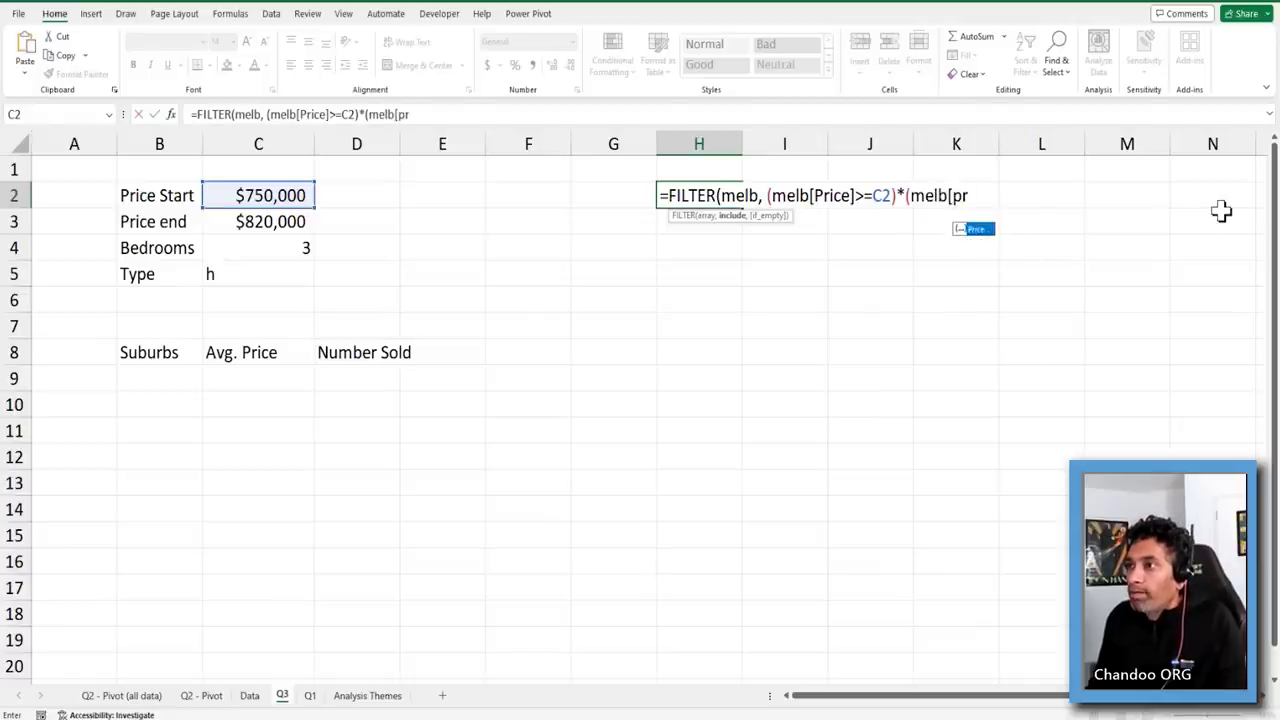
key("Tab")
type("]<=")
left_click(305, 222)
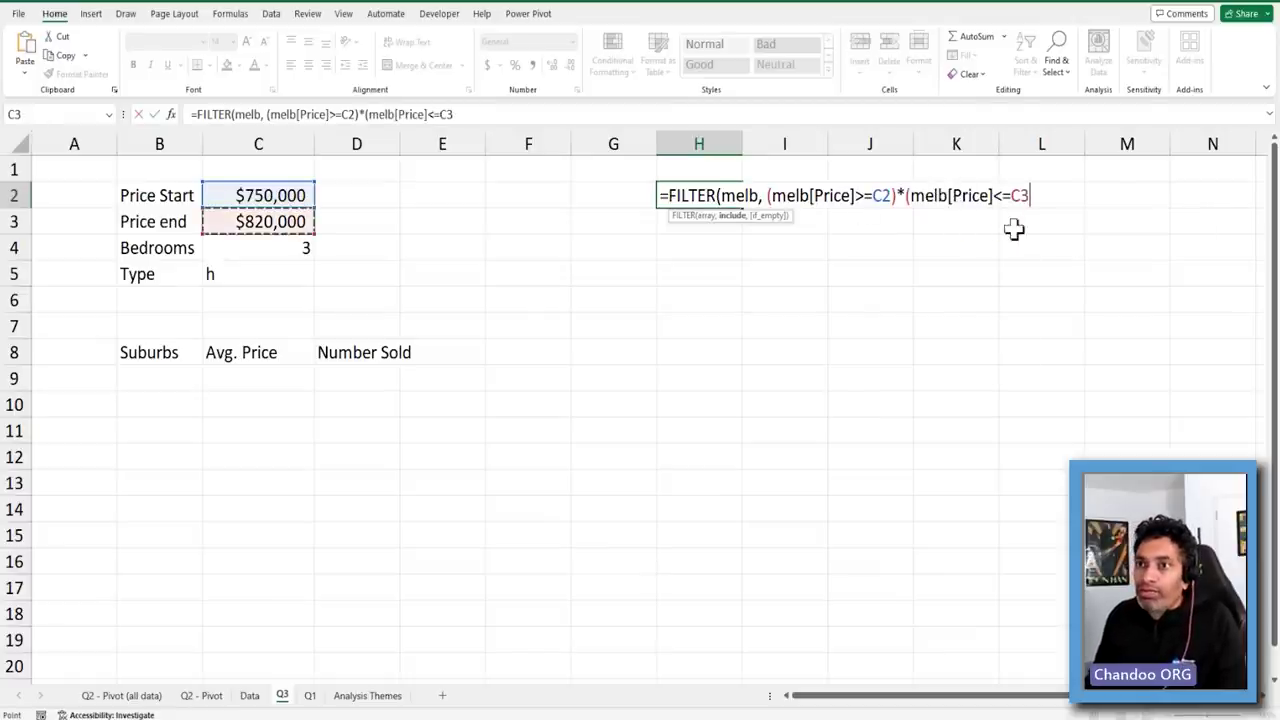
type(")")
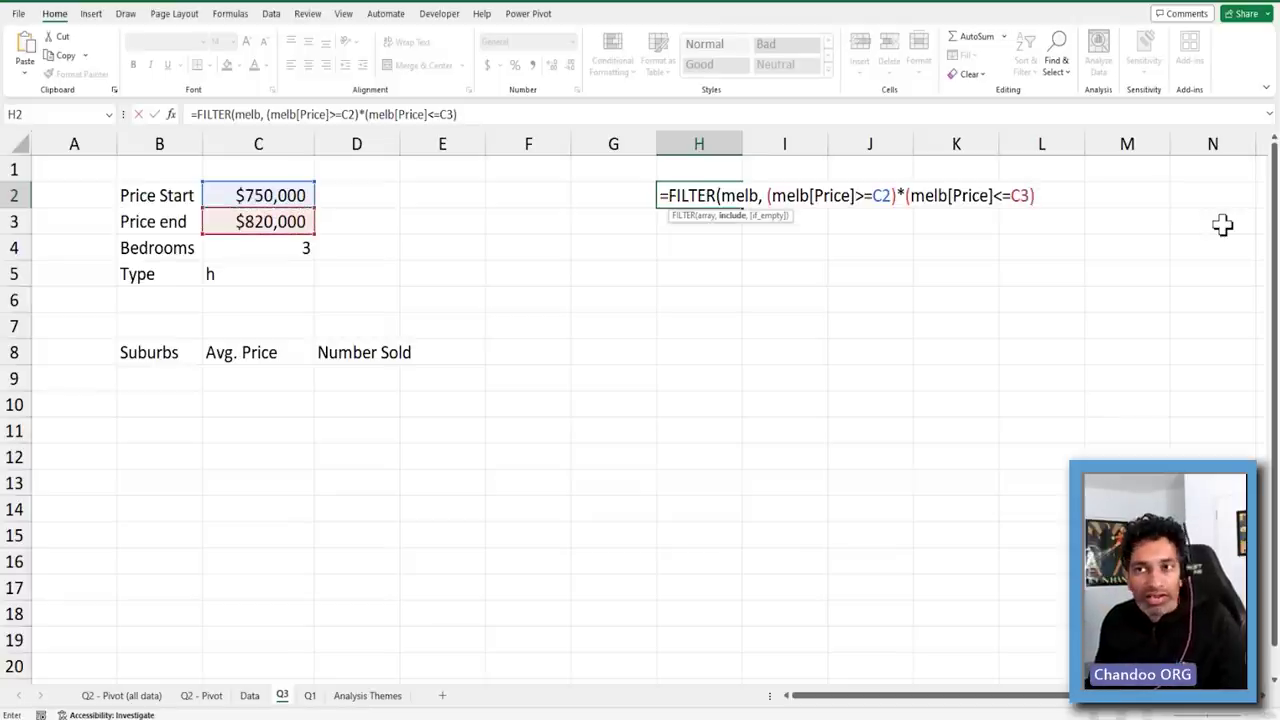
Add a third filter condition that melb[Bedroom2] equals the bedroom count in C4
type("*(")
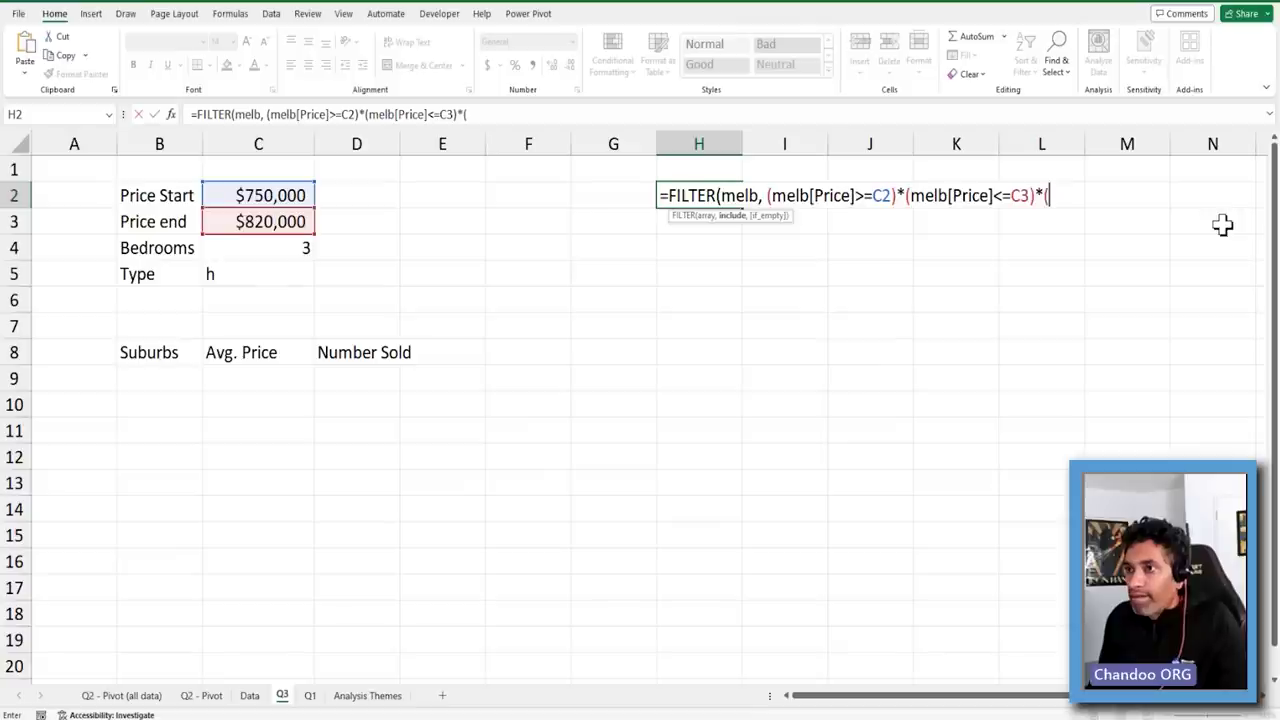
type("melb")
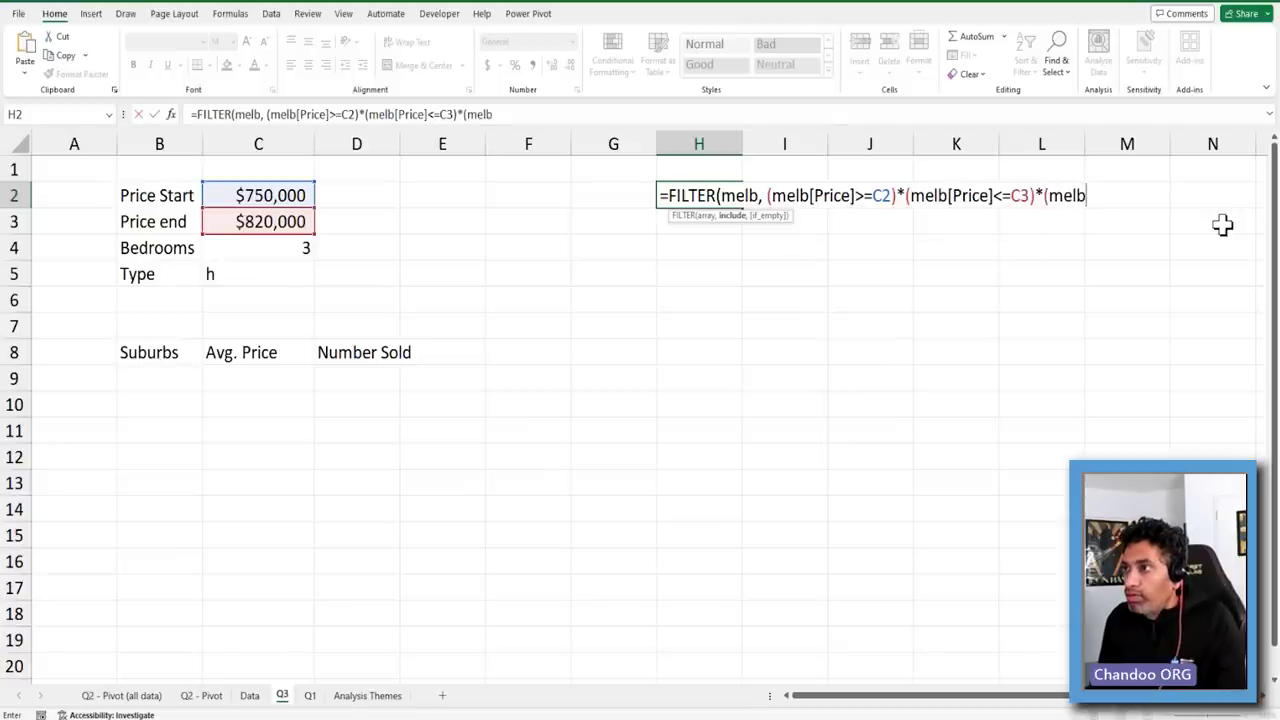
type("[be")
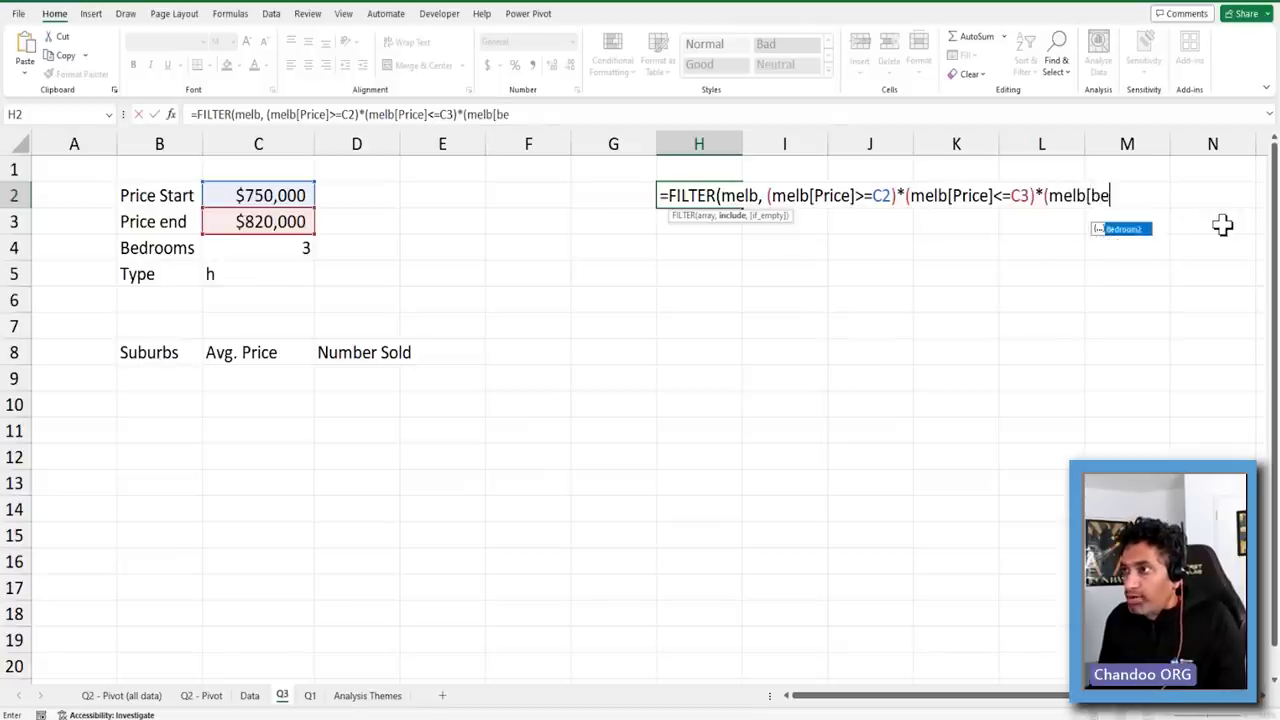
key("Tab")
type("]=")
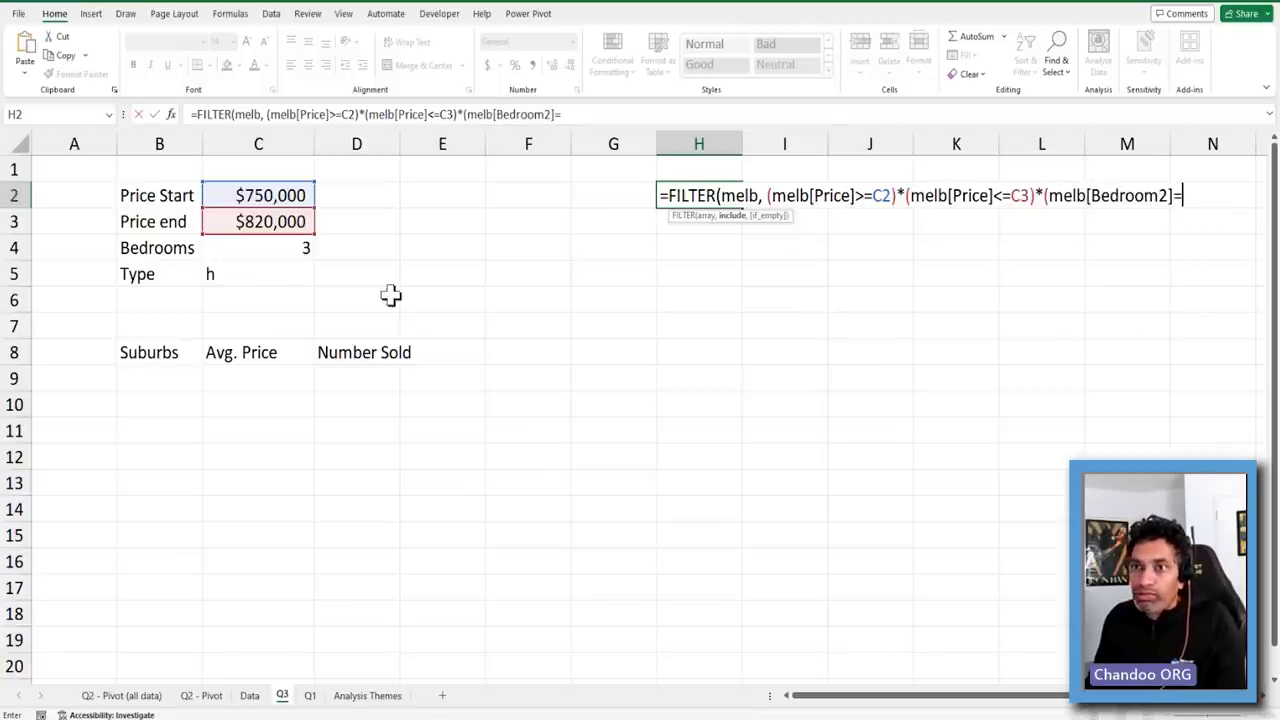
left_click(287, 250)
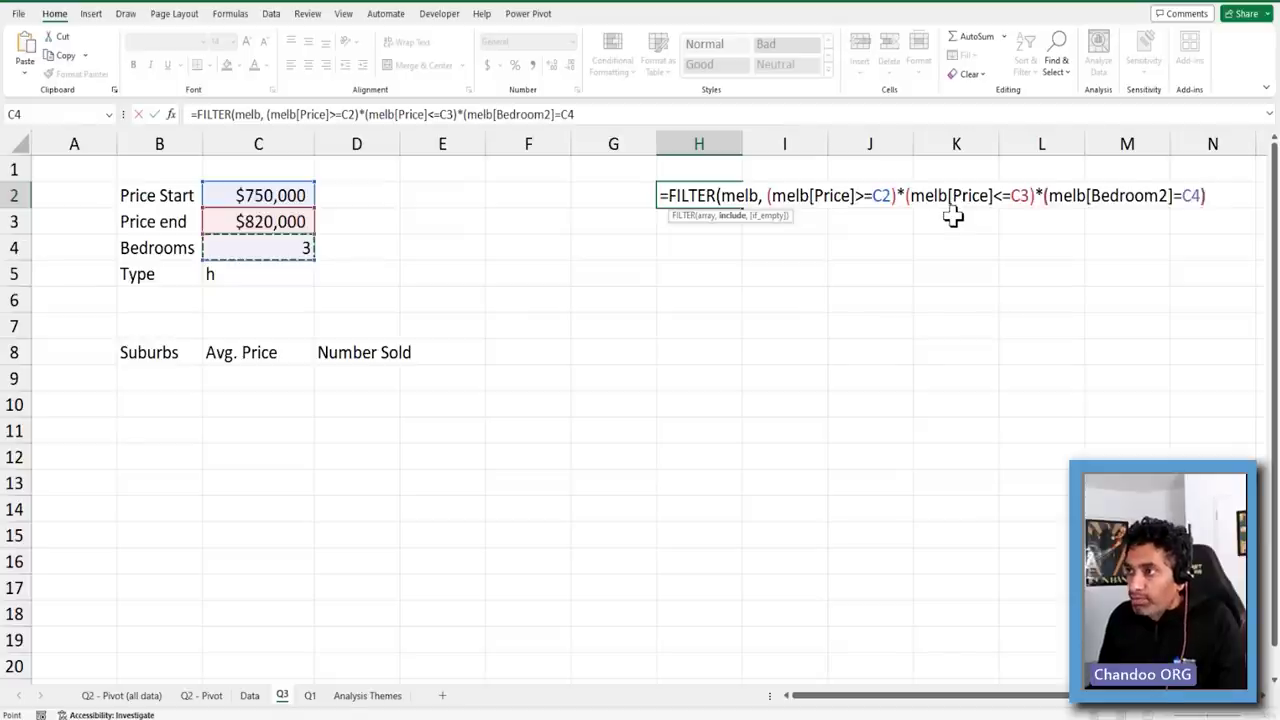
Add the final condition that melb[Type] equals C5, then close and enter the FILTER formula
type(")*(")
type("melb[ho")
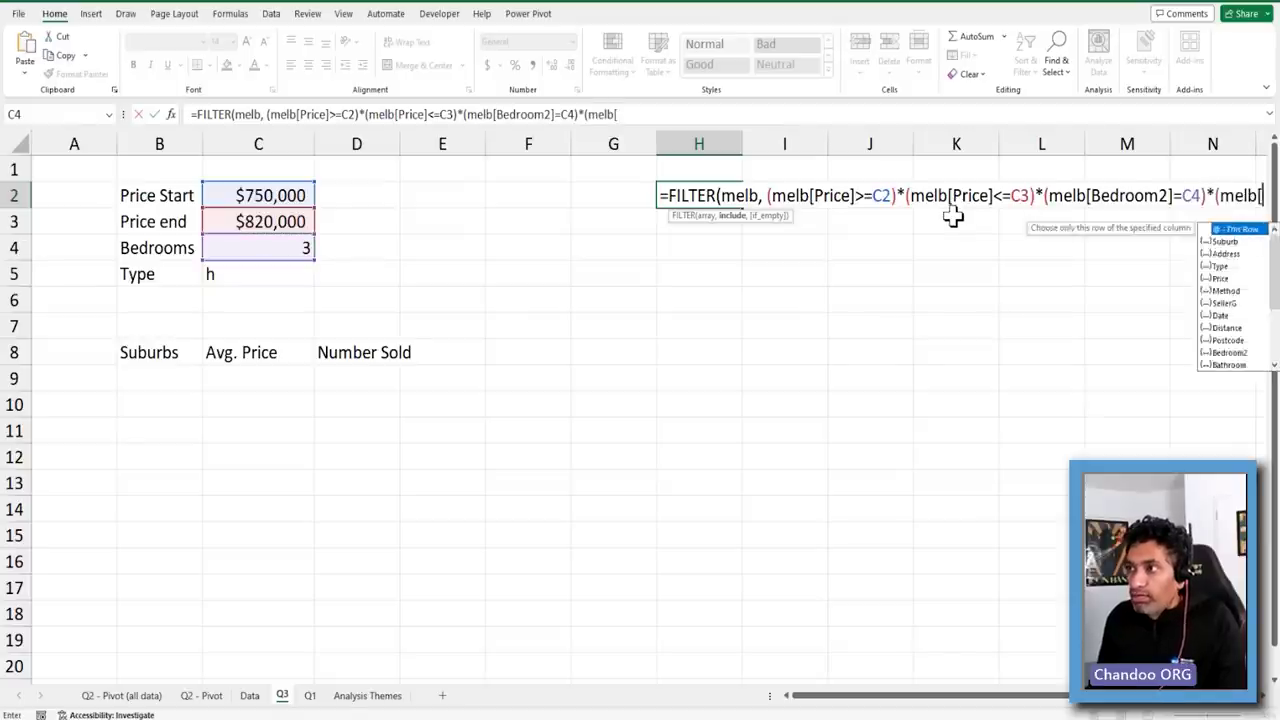
key("BackSpace")
key("BackSpace")
type("ty")
key("Tab")
type("]=")
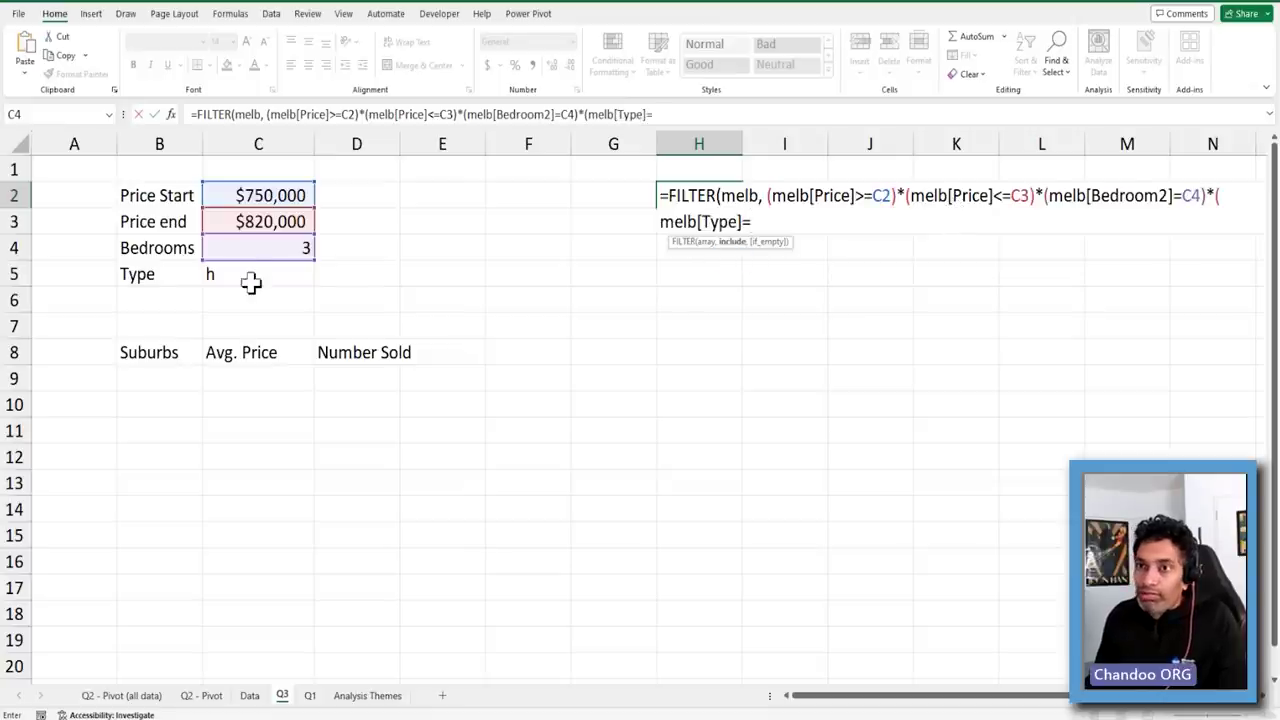
left_click(250, 283)
type("))")
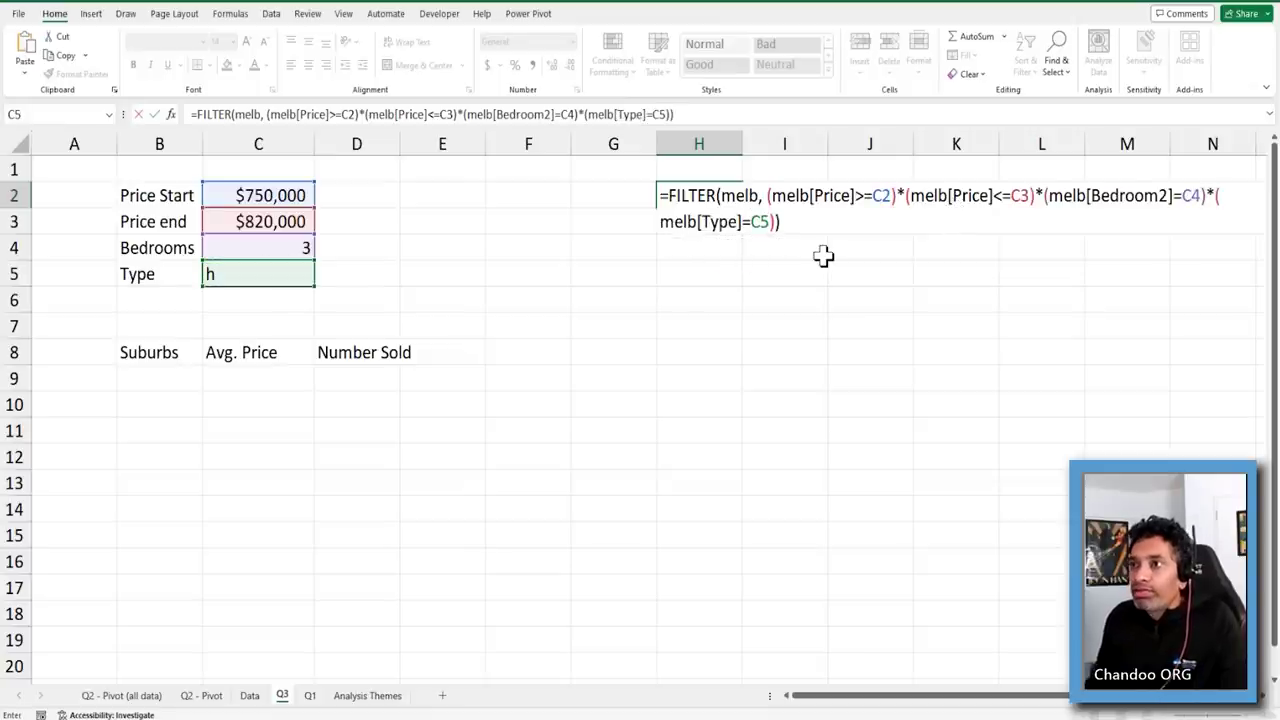
key("Return")
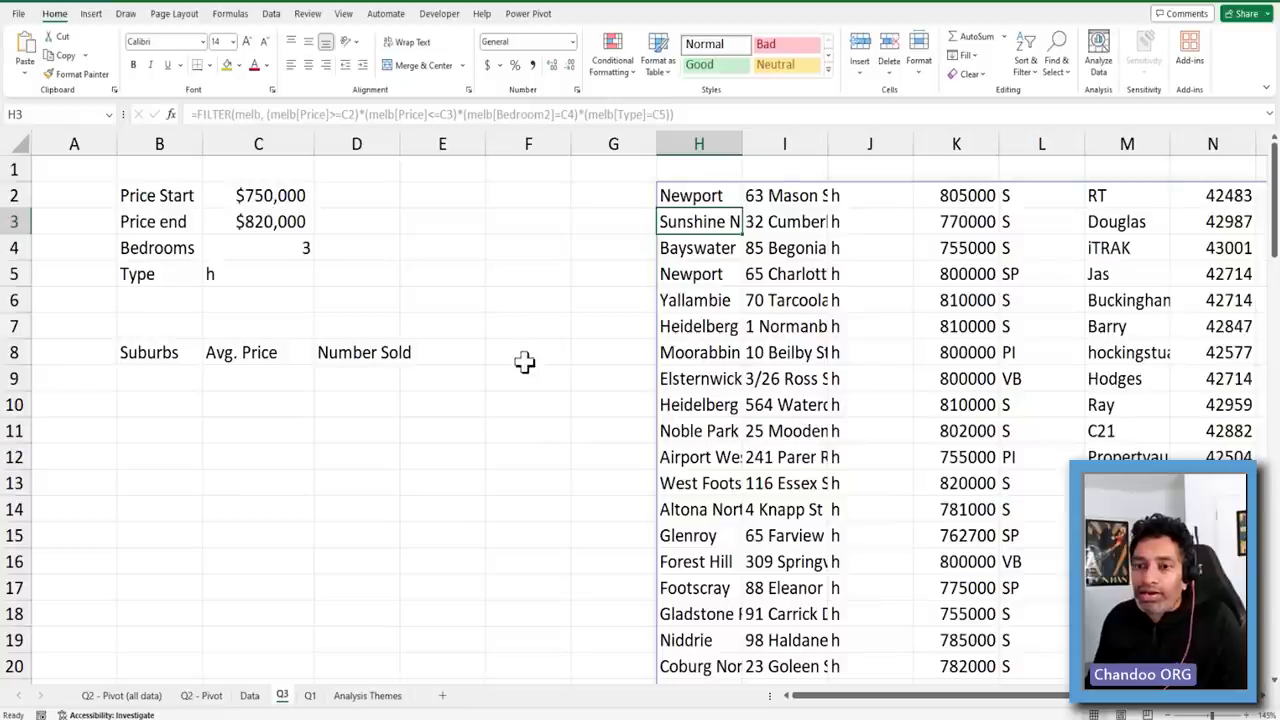
Examine the suburb and price columns of the filtered rows starting at H2, comparing them with the result table's headers
left_click(698, 195)
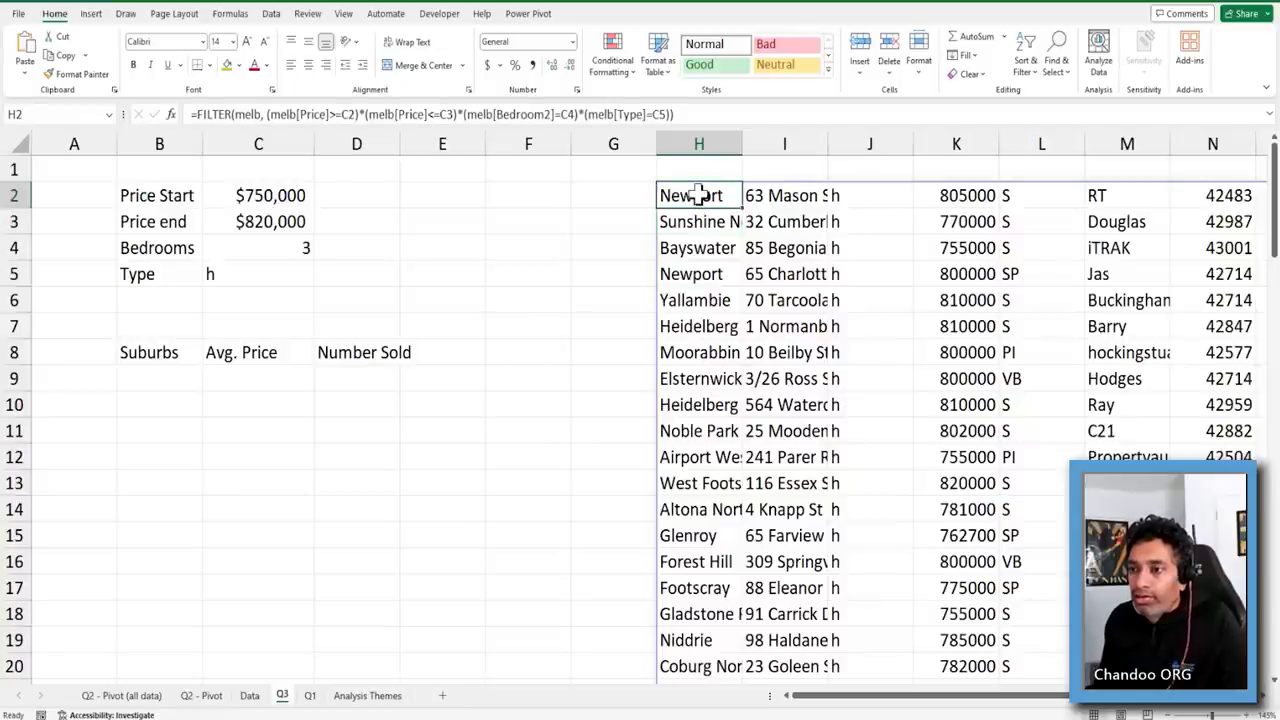
key("ctrl+shift+Down")
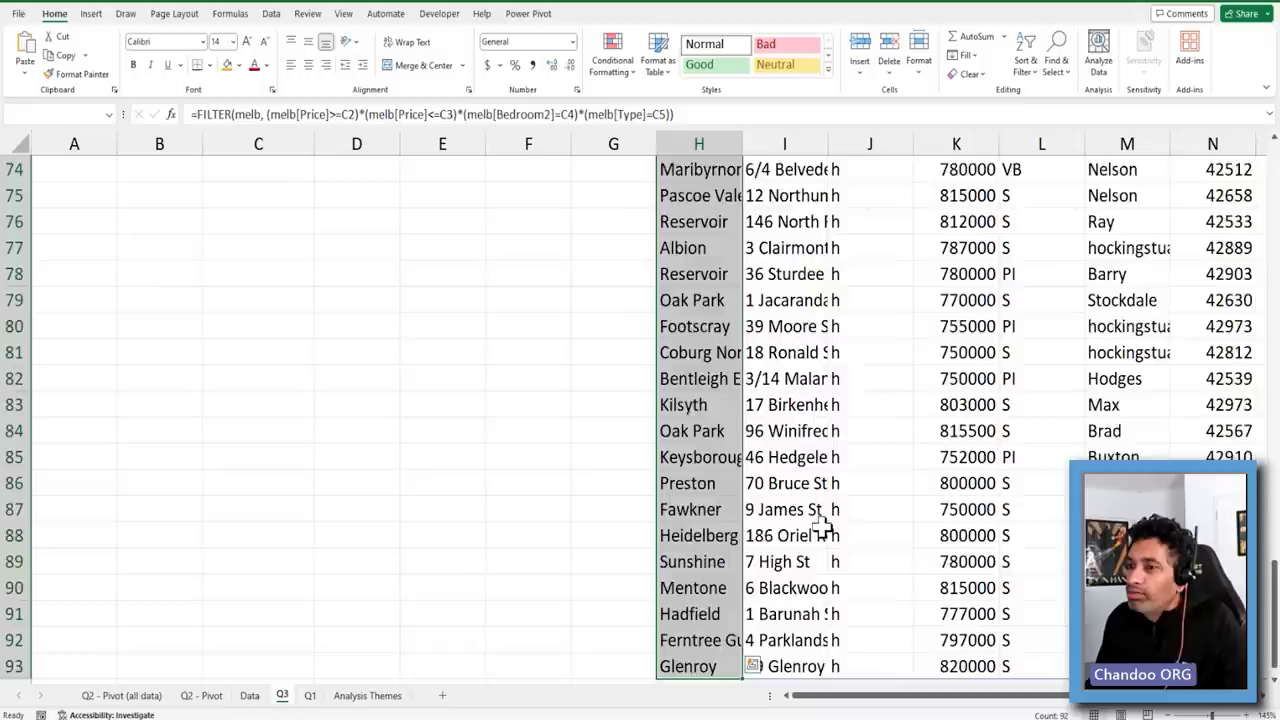
scroll(815, 470, "up", 20)
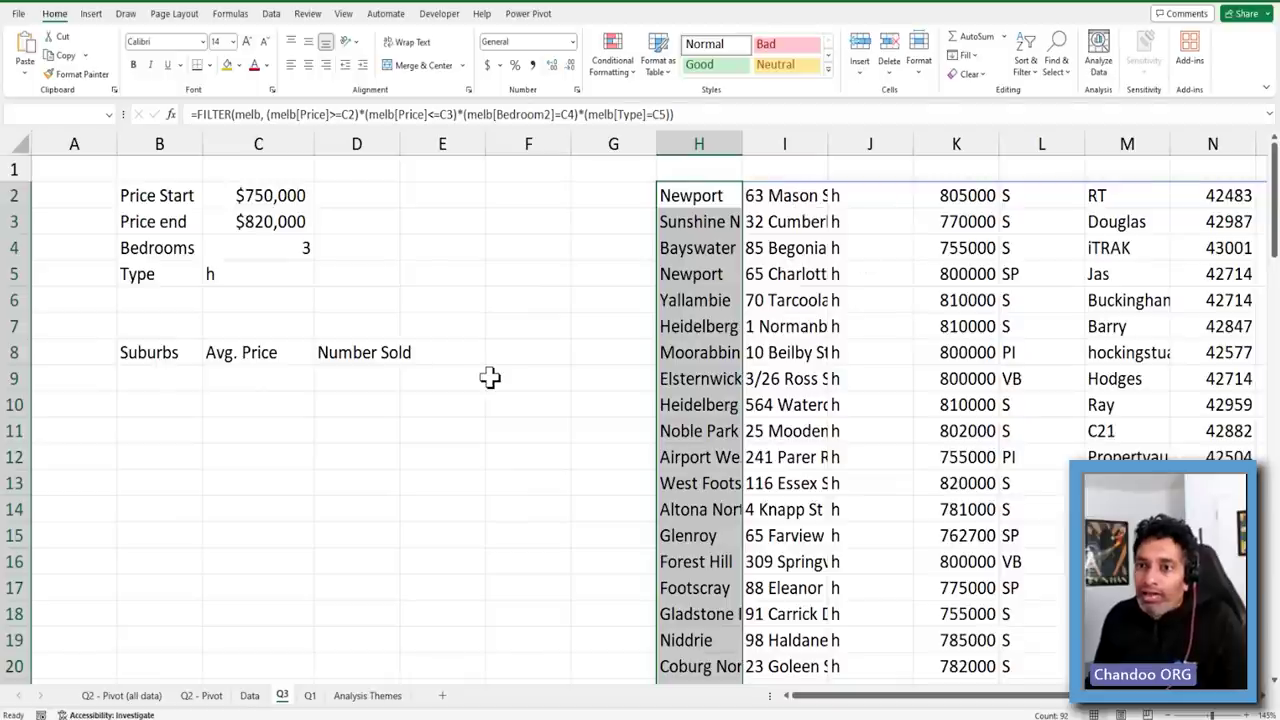
left_click(157, 374)
left_click_drag(699, 196, 686, 643)
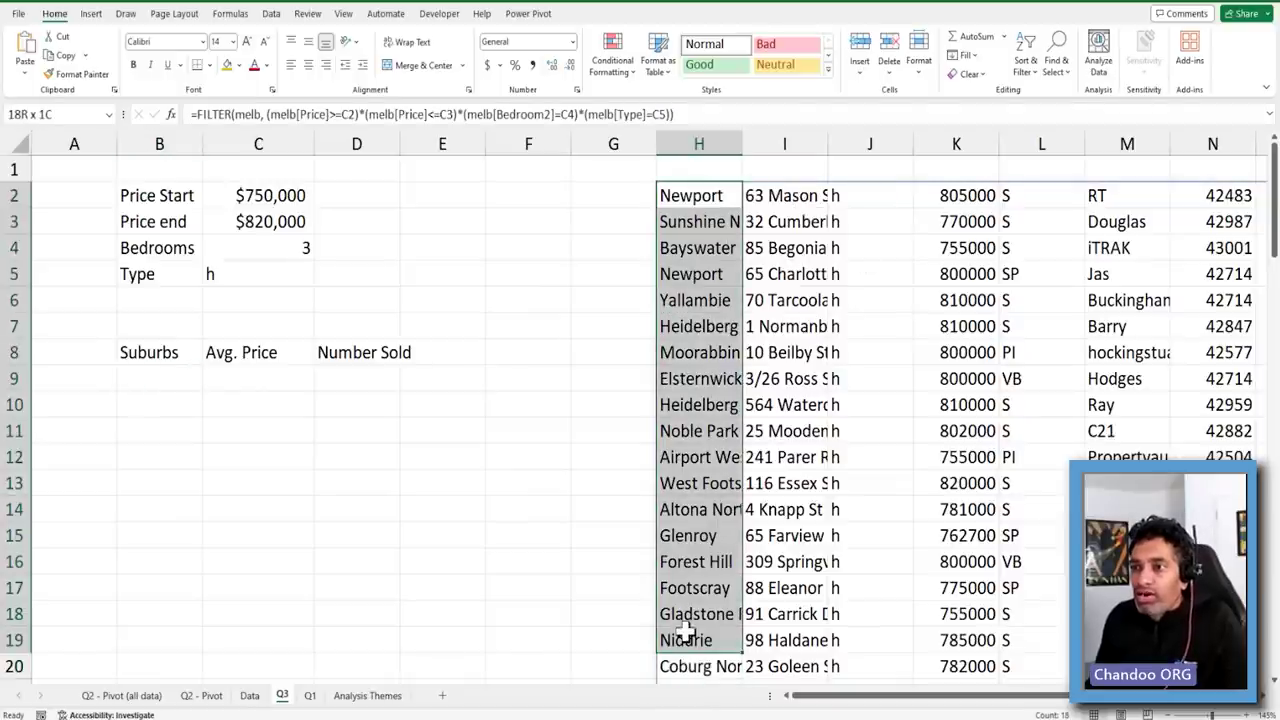
scroll(690, 650, "down", 11)
scroll(692, 620, "up", 11)
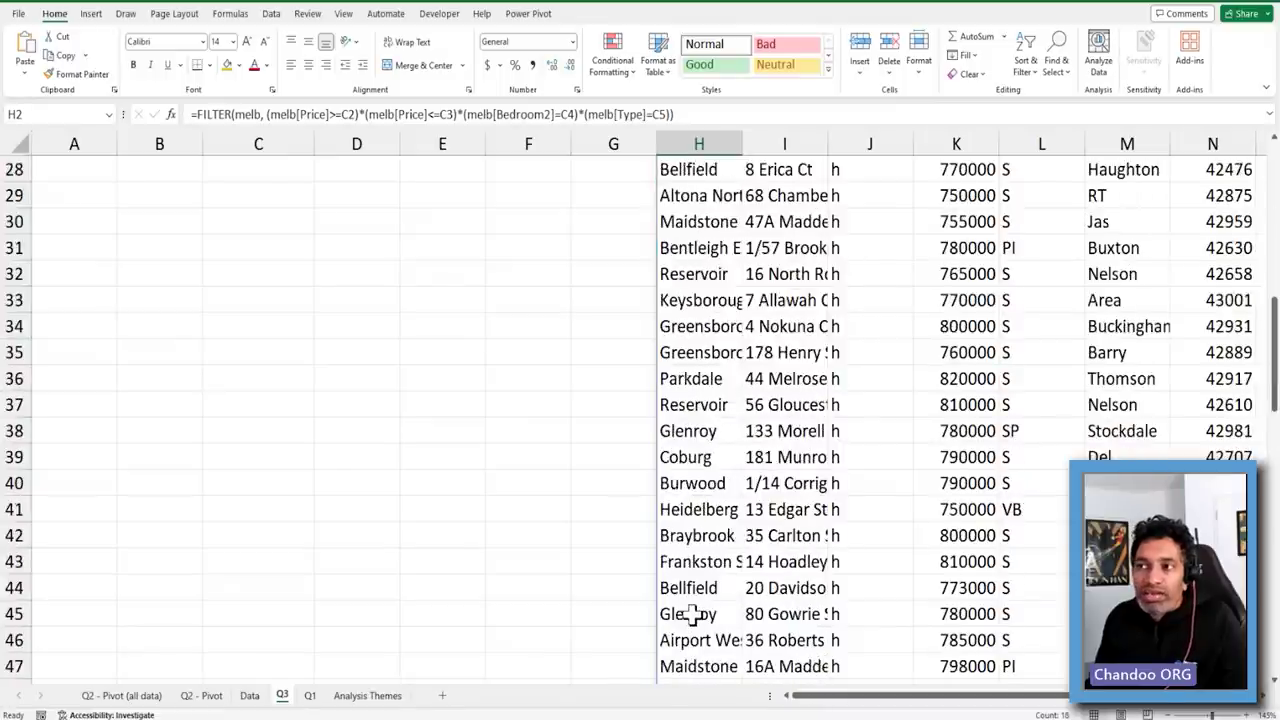
left_click_drag(149, 380, 160, 565)
left_click_drag(940, 195, 955, 457)
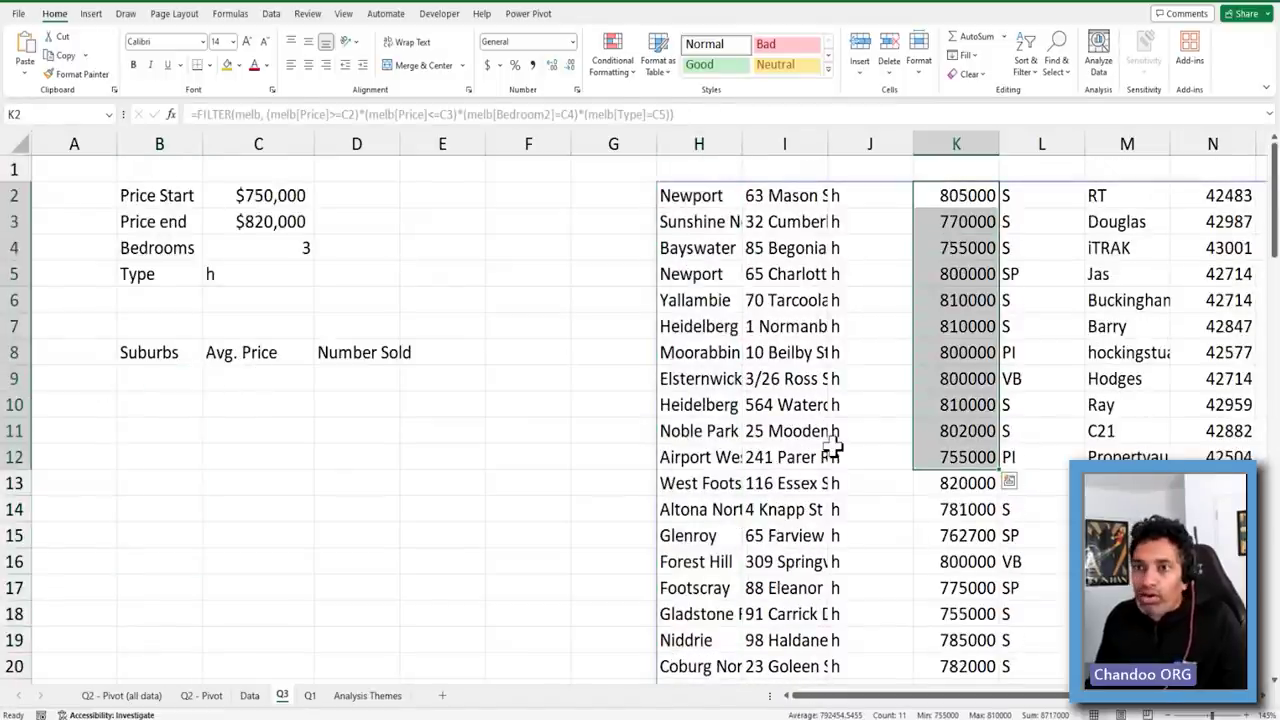
left_click(258, 378)
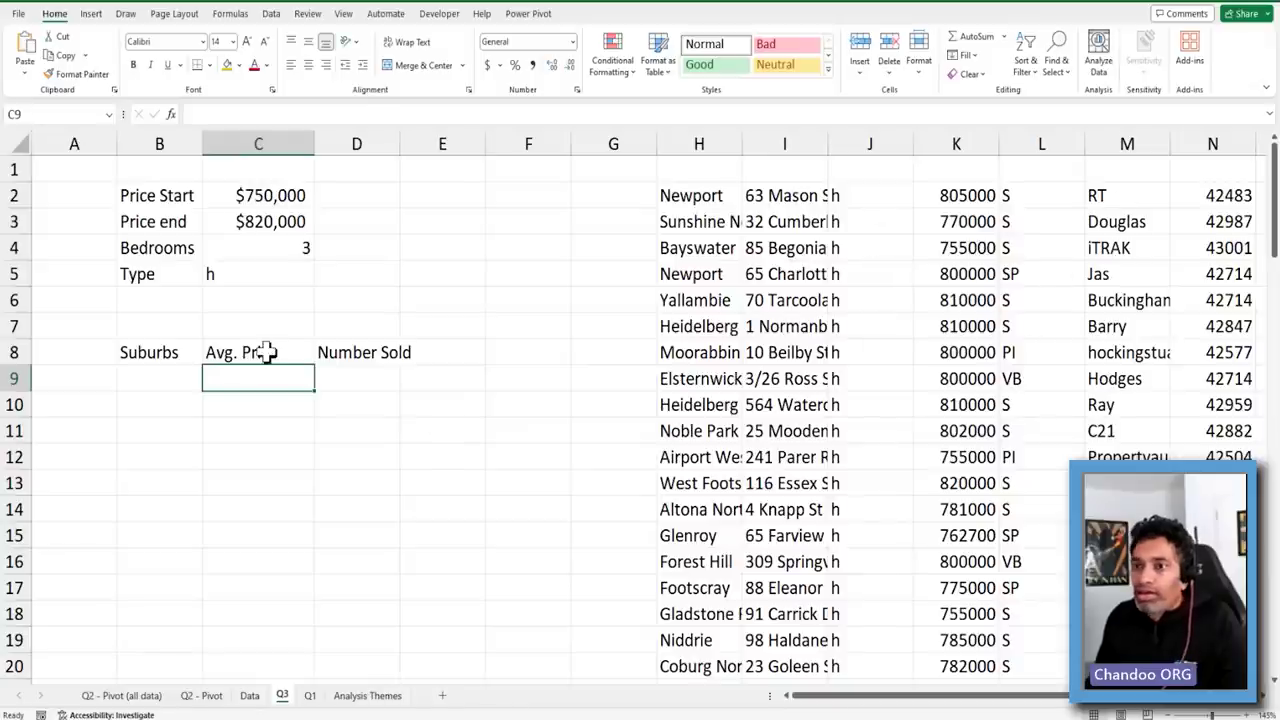
left_click(146, 386)
left_click(349, 380)
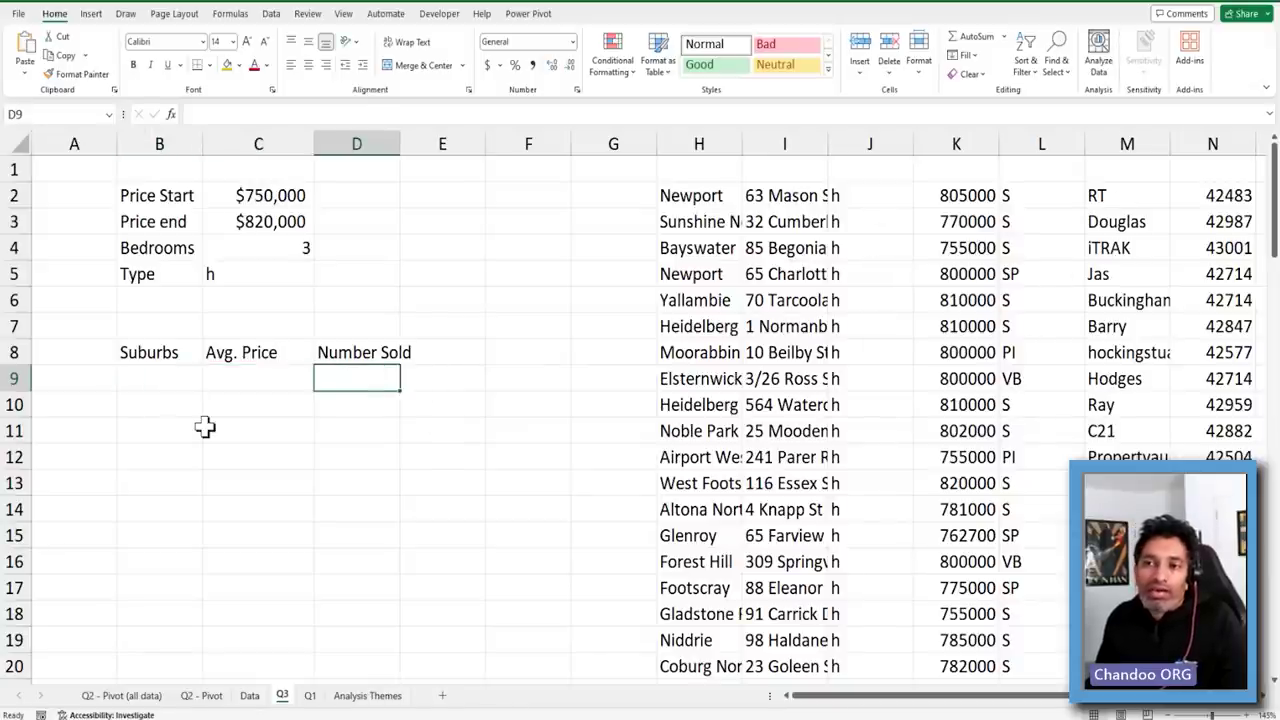
key("Left")
key("Left")
type("=")
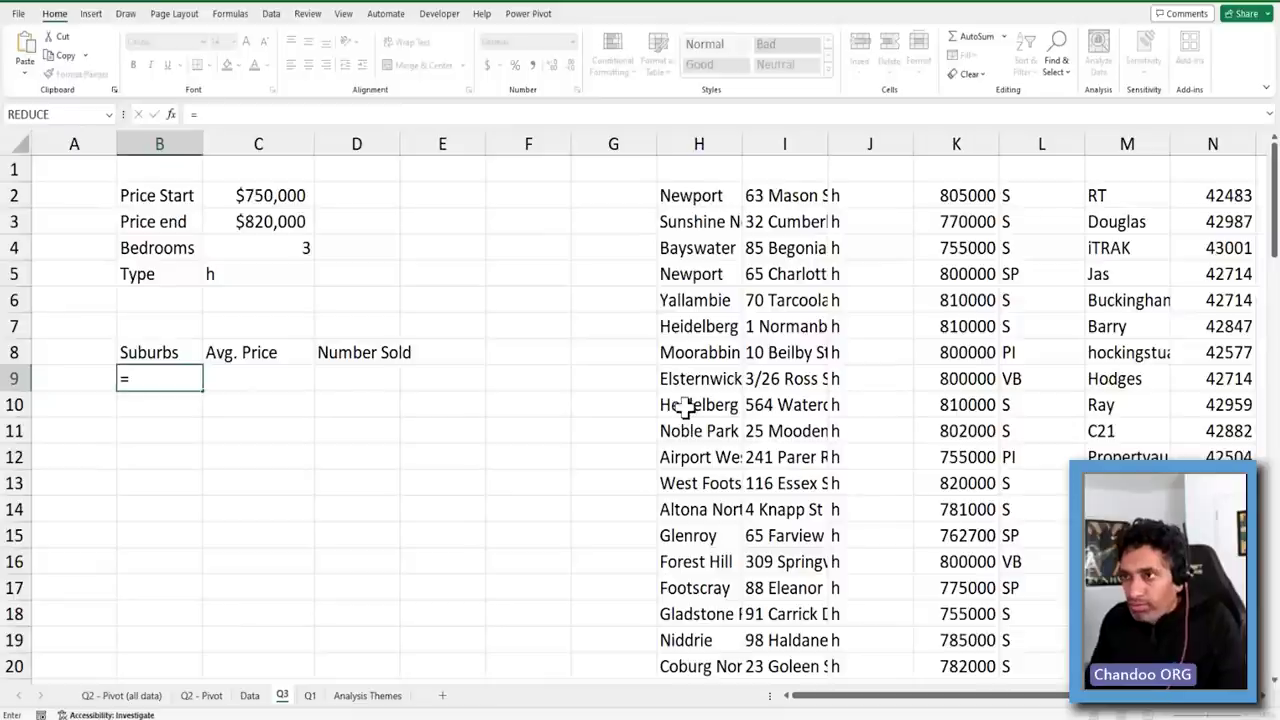
left_click_drag(700, 198, 698, 562)
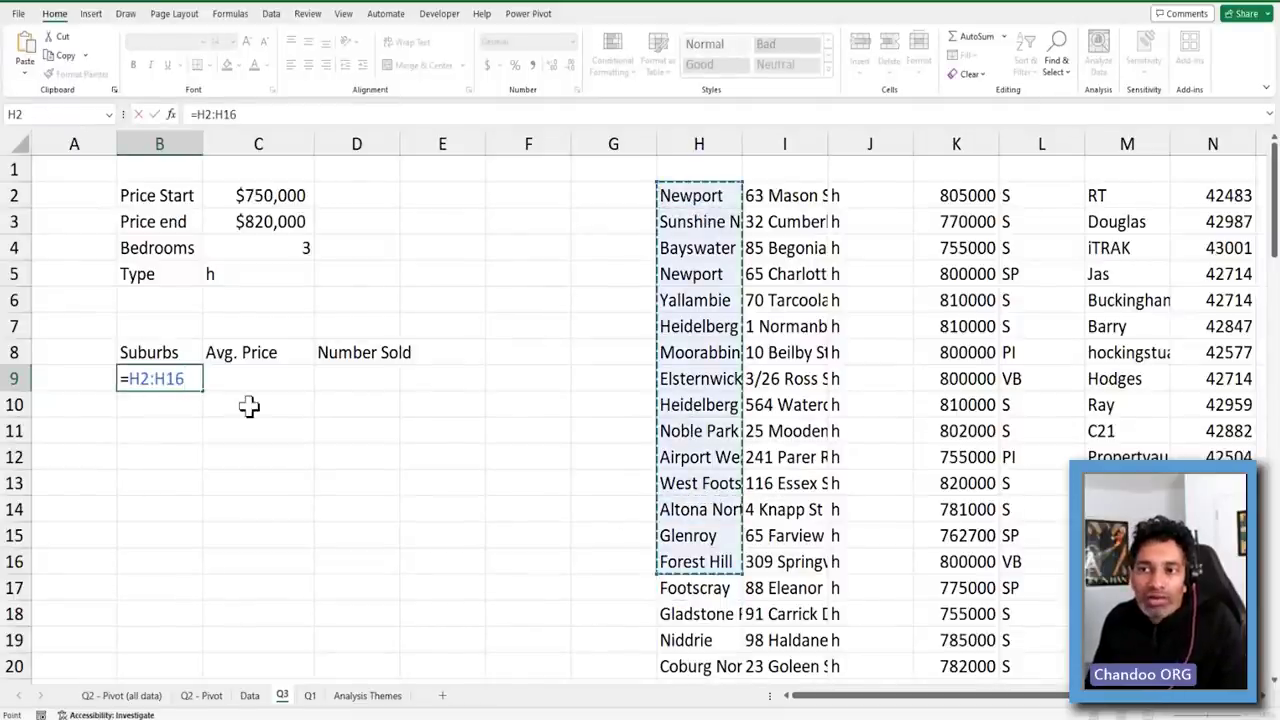
key("Escape")
Start a UNIQUE formula in B9 under the Suburbs header
type("=uniq")
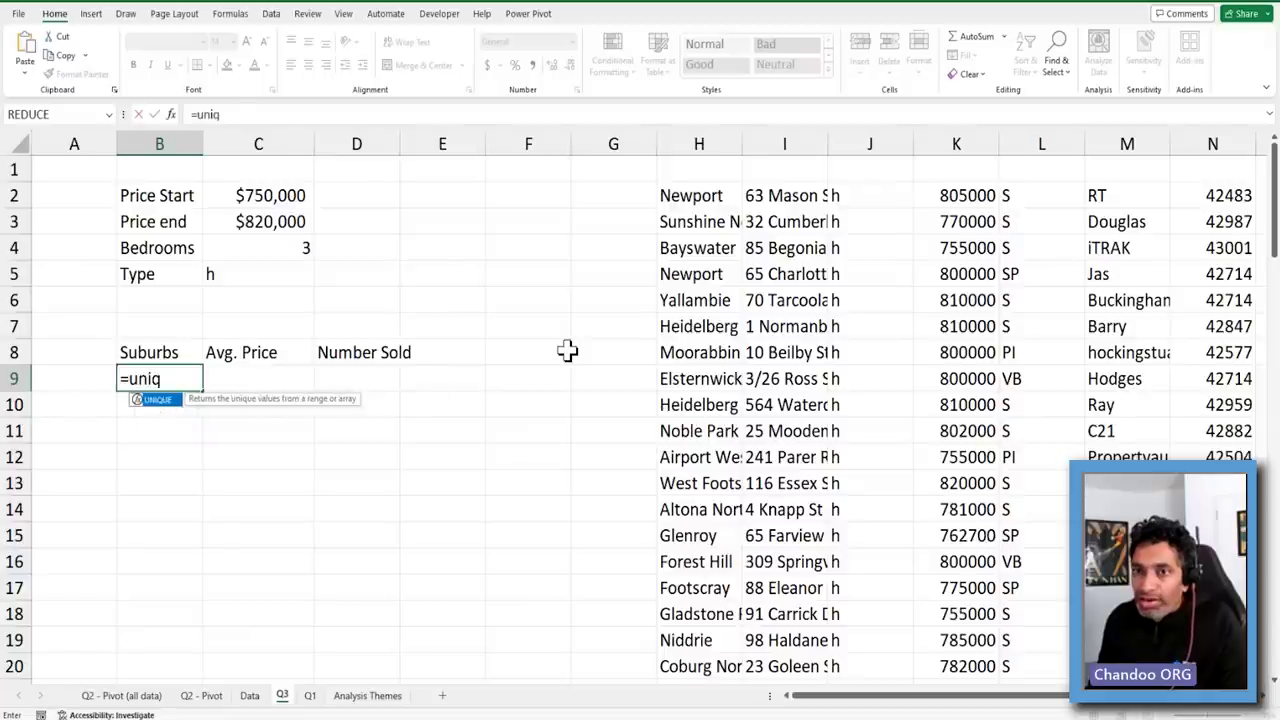
key("Tab")
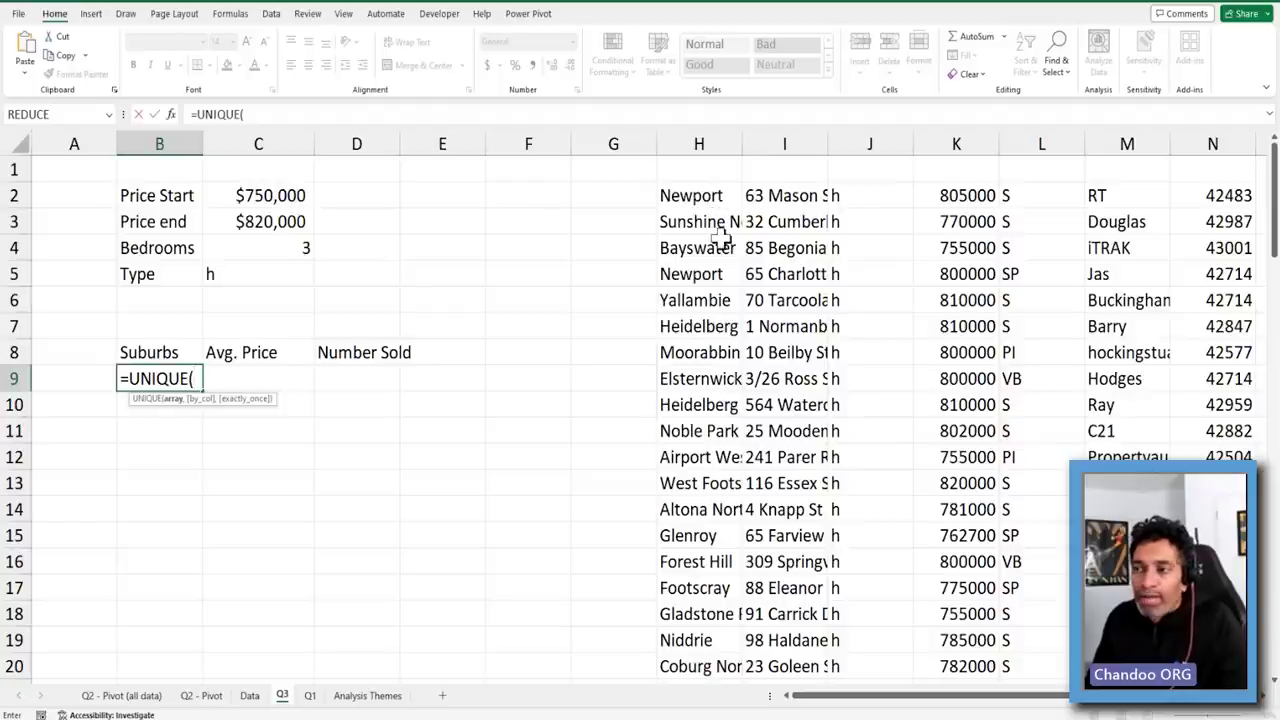
left_click_drag(688, 198, 708, 662)
scroll(323, 528, "up", 20)
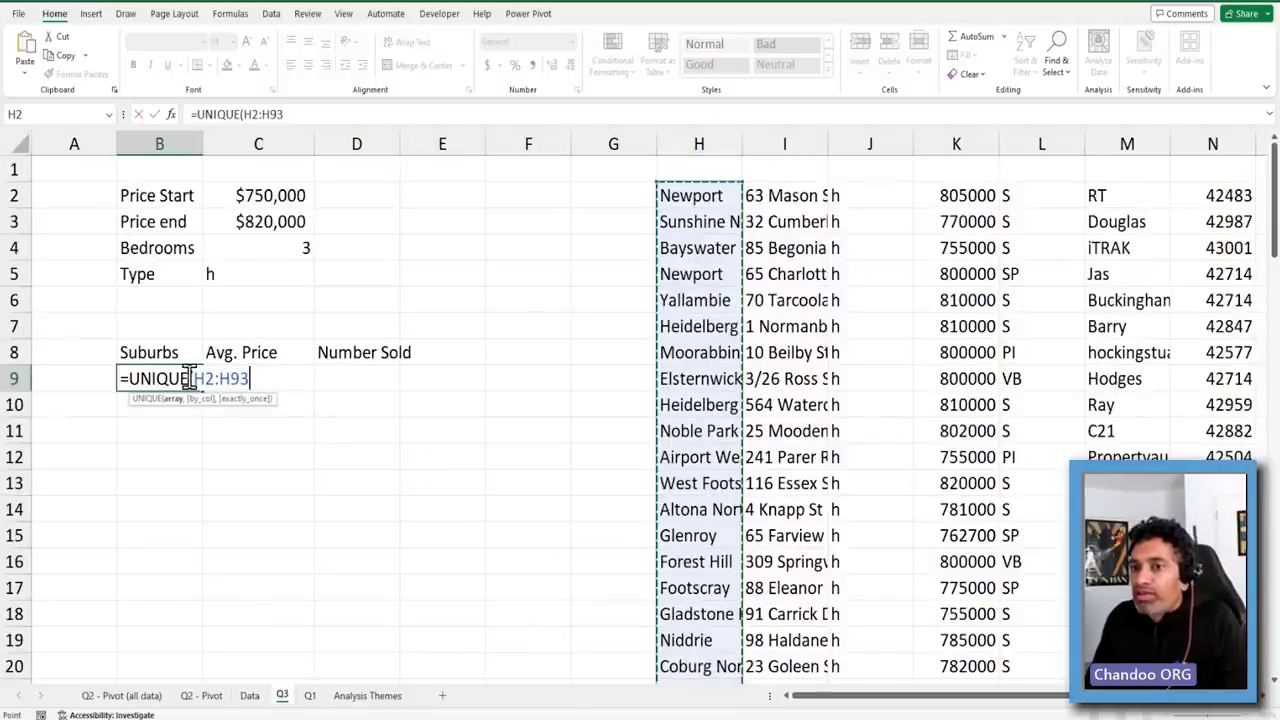
left_click_drag(192, 378, 250, 378)
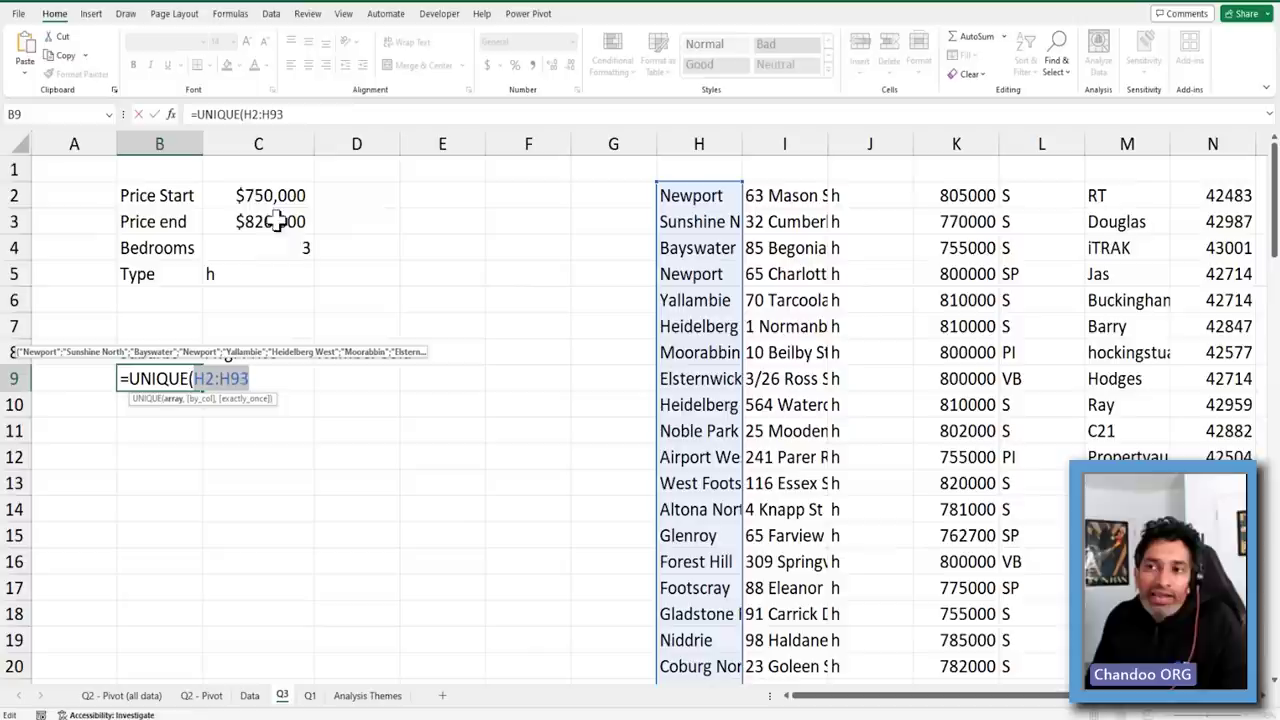
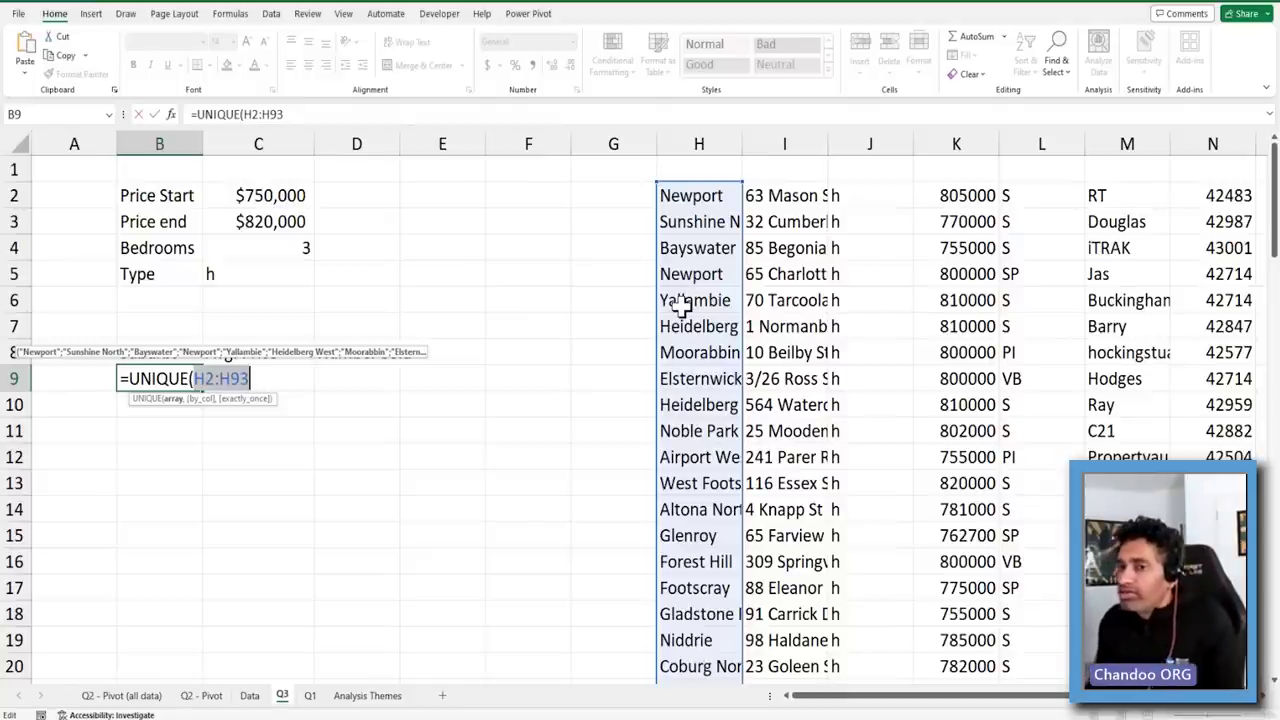
left_click_drag(194, 378, 260, 380)
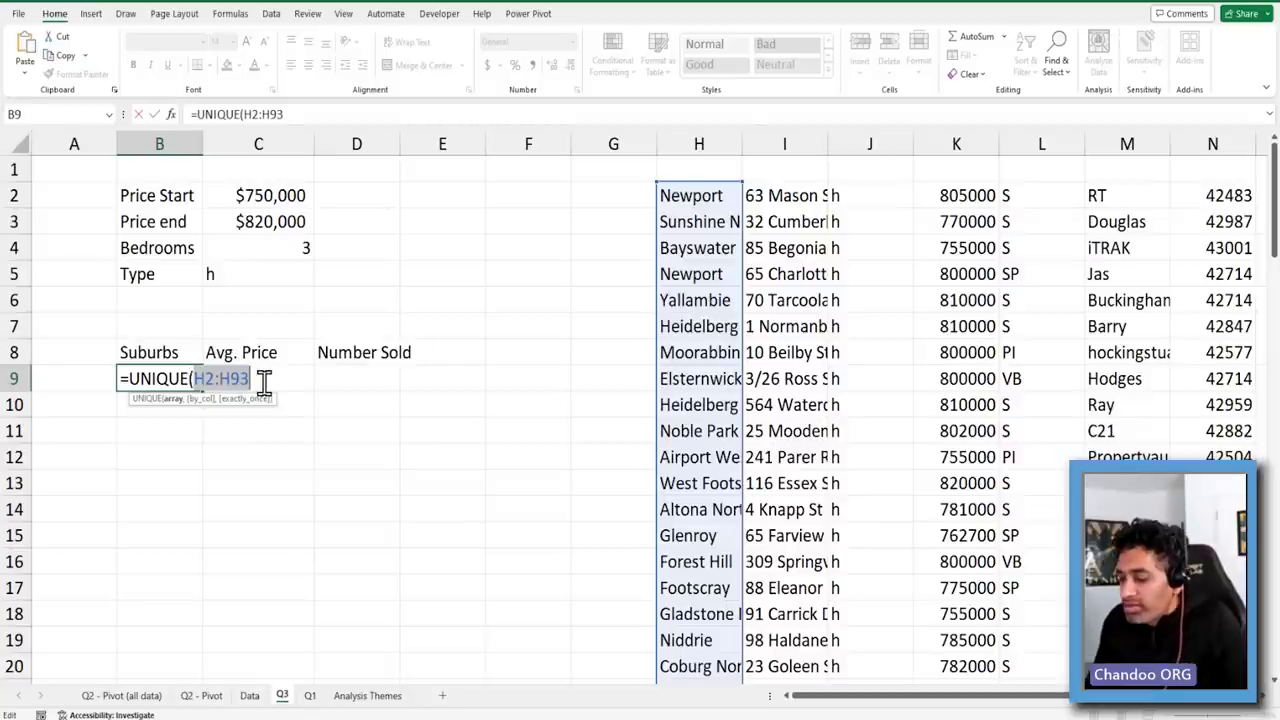
key("BackSpace")
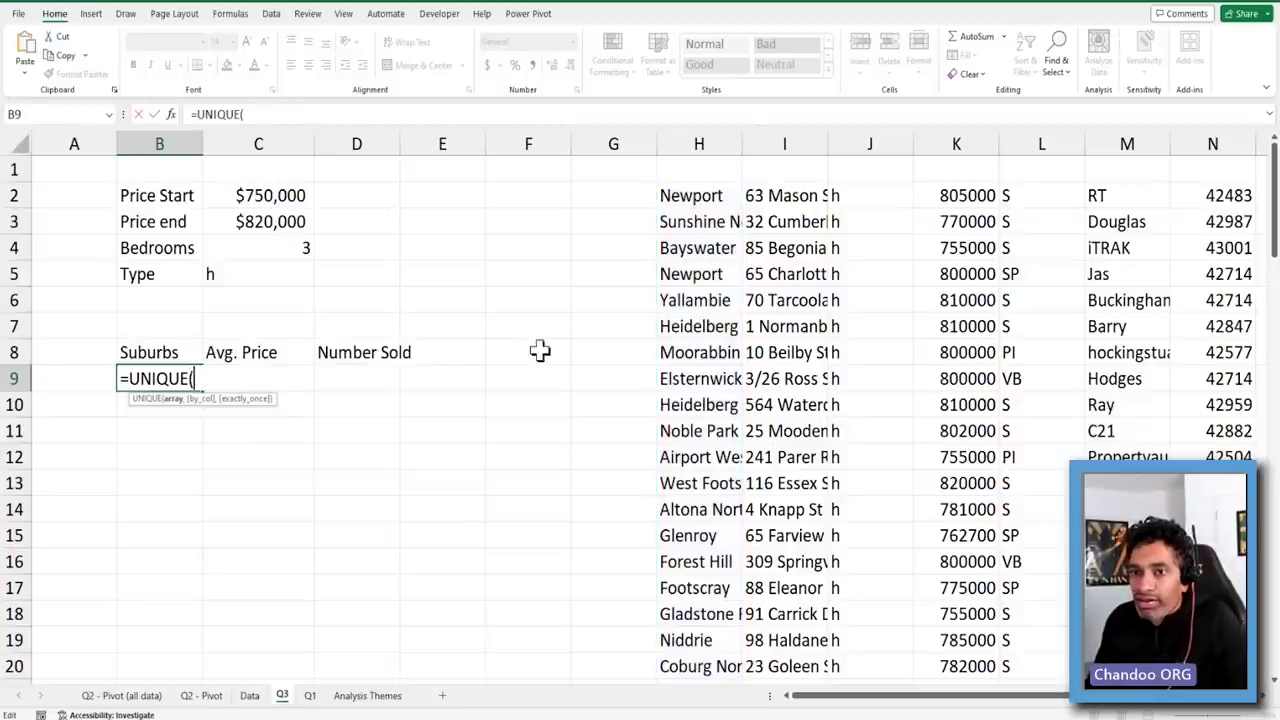
left_click(708, 196)
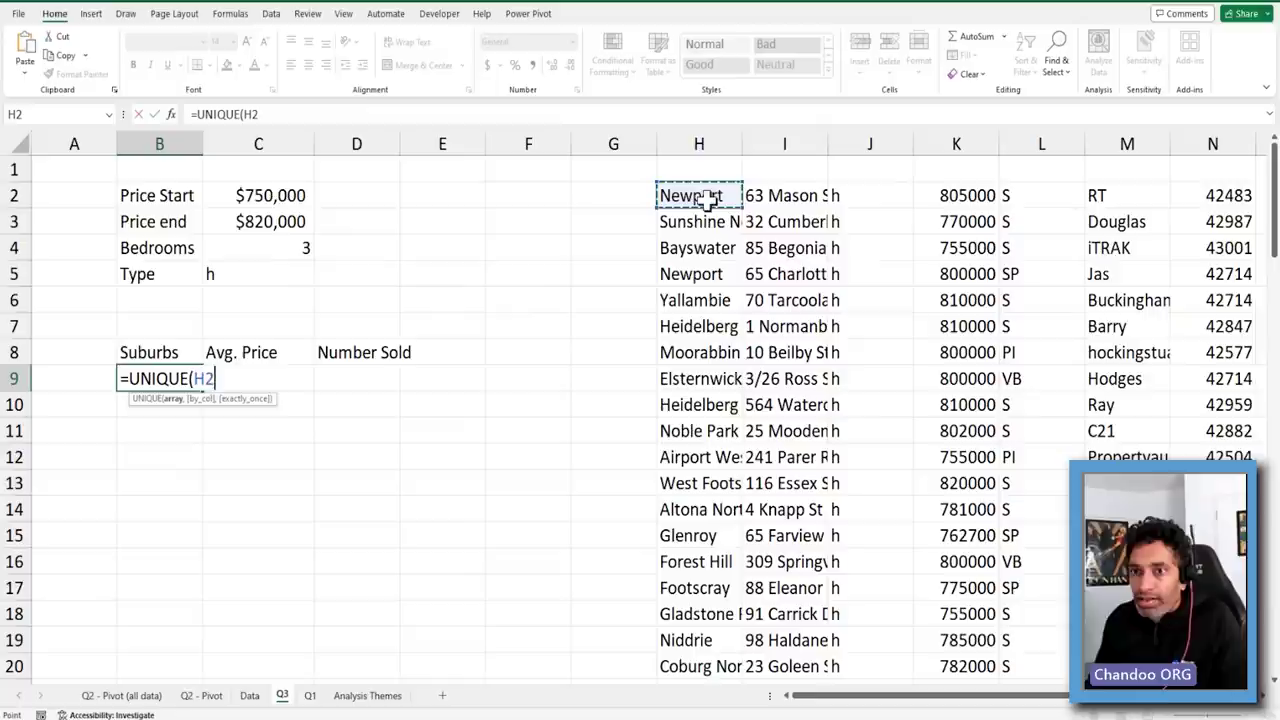
type("#")
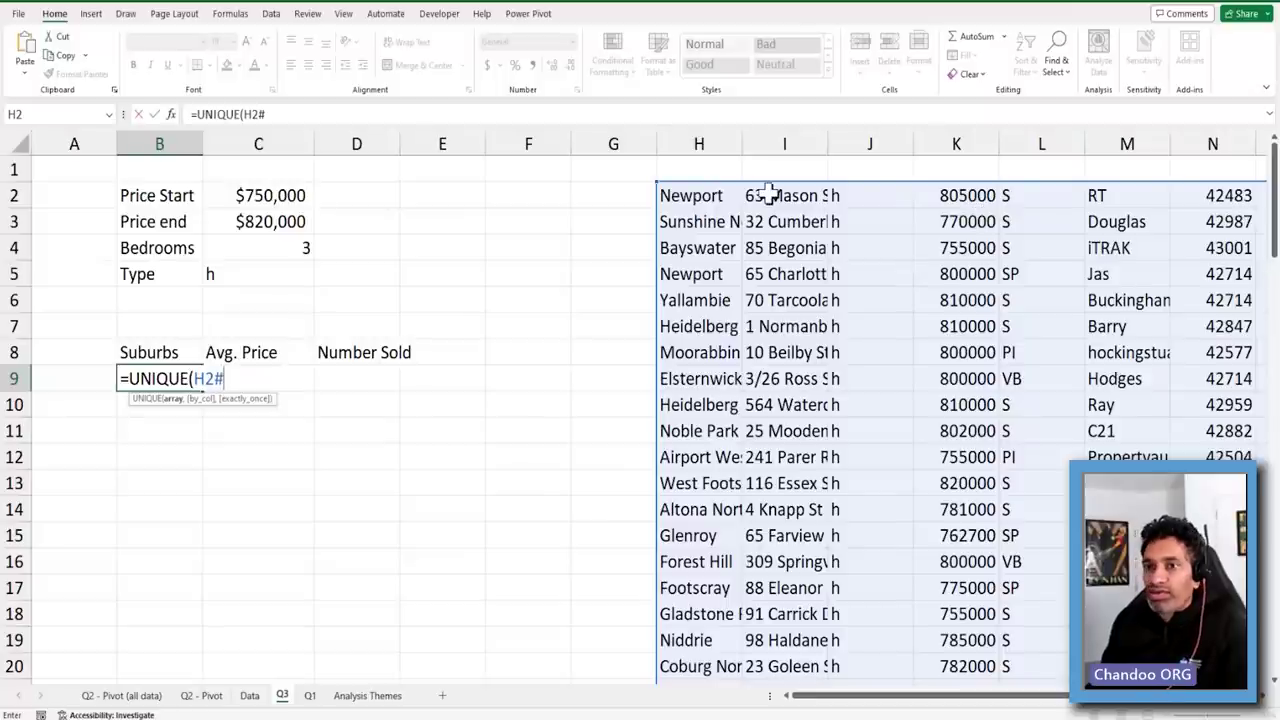
left_click_drag(193, 378, 323, 377)
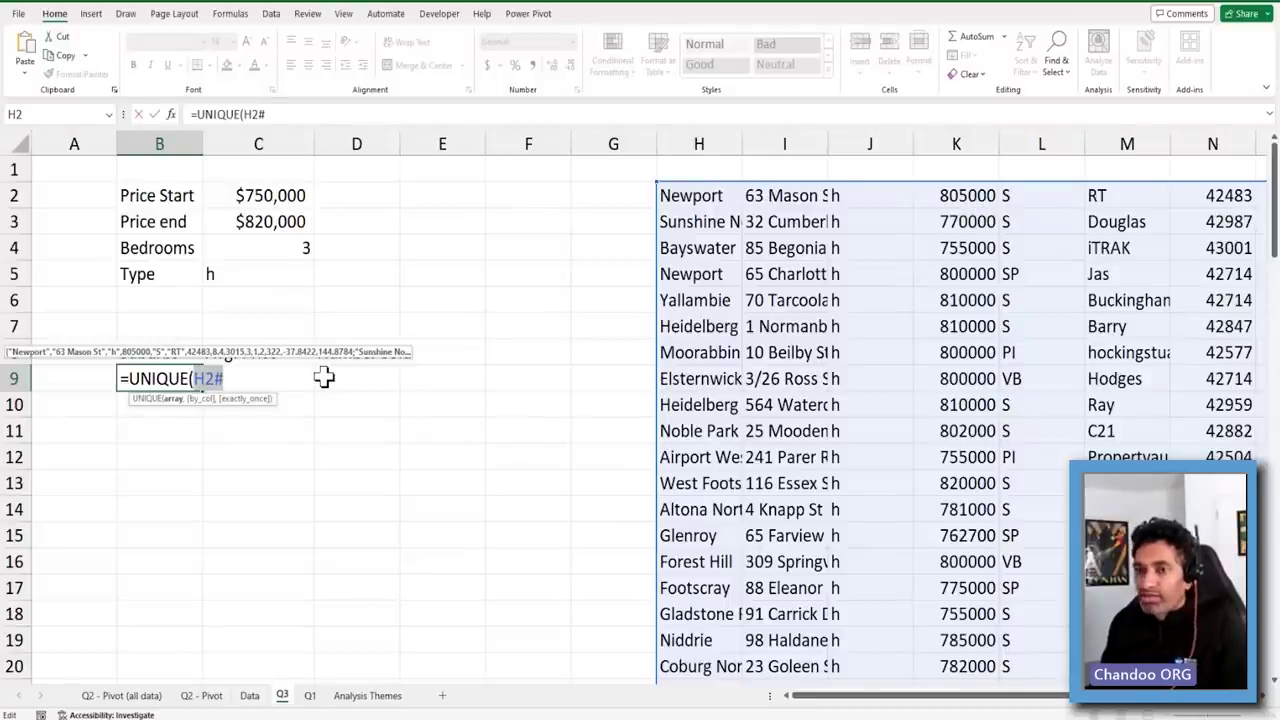
key("BackSpace")
Give UNIQUE the first column of the spilled filter result as its array, using CHOOSECOLS(H2#,1), and close both functions
type("choo")
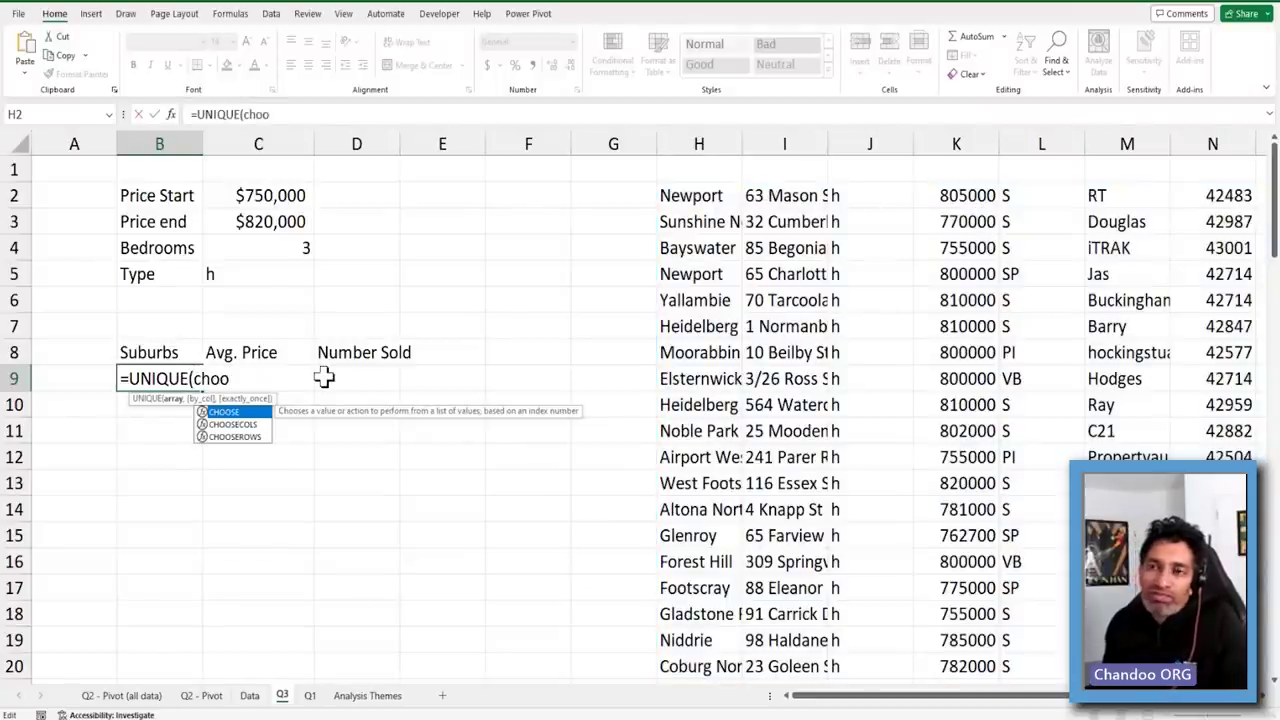
key("Down")
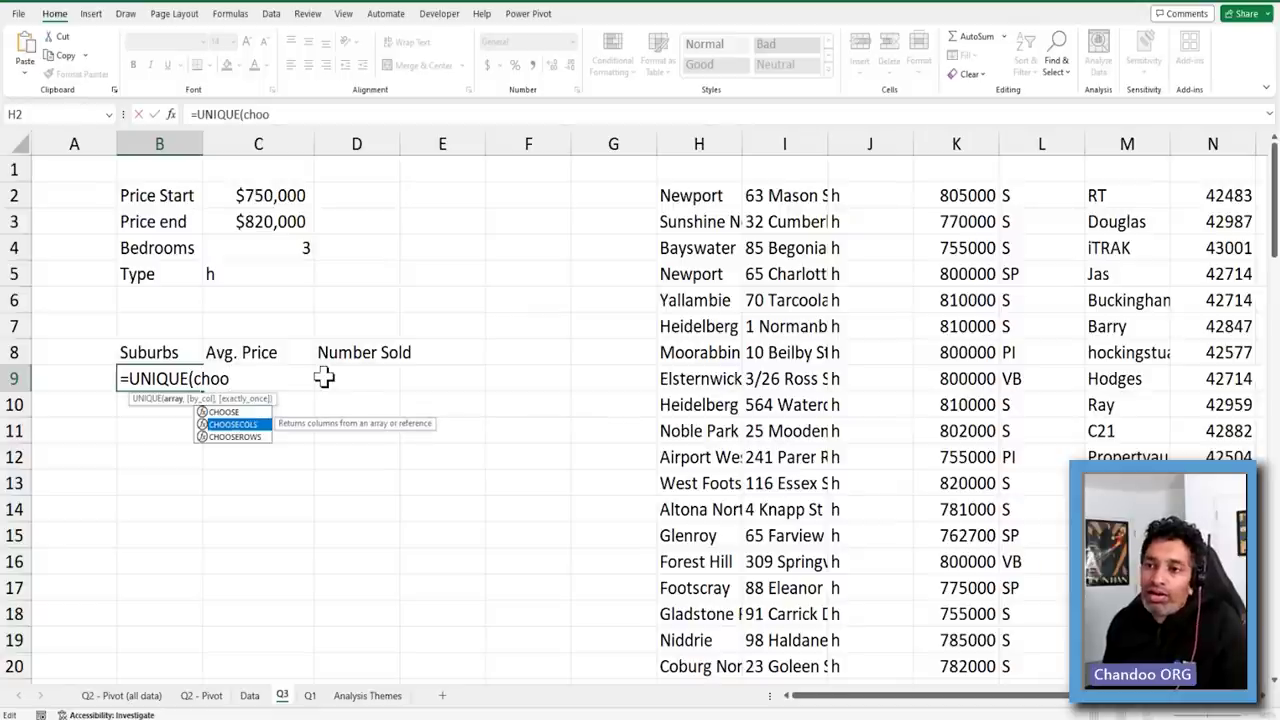
key("Tab")
left_click(725, 200)
type("#m")
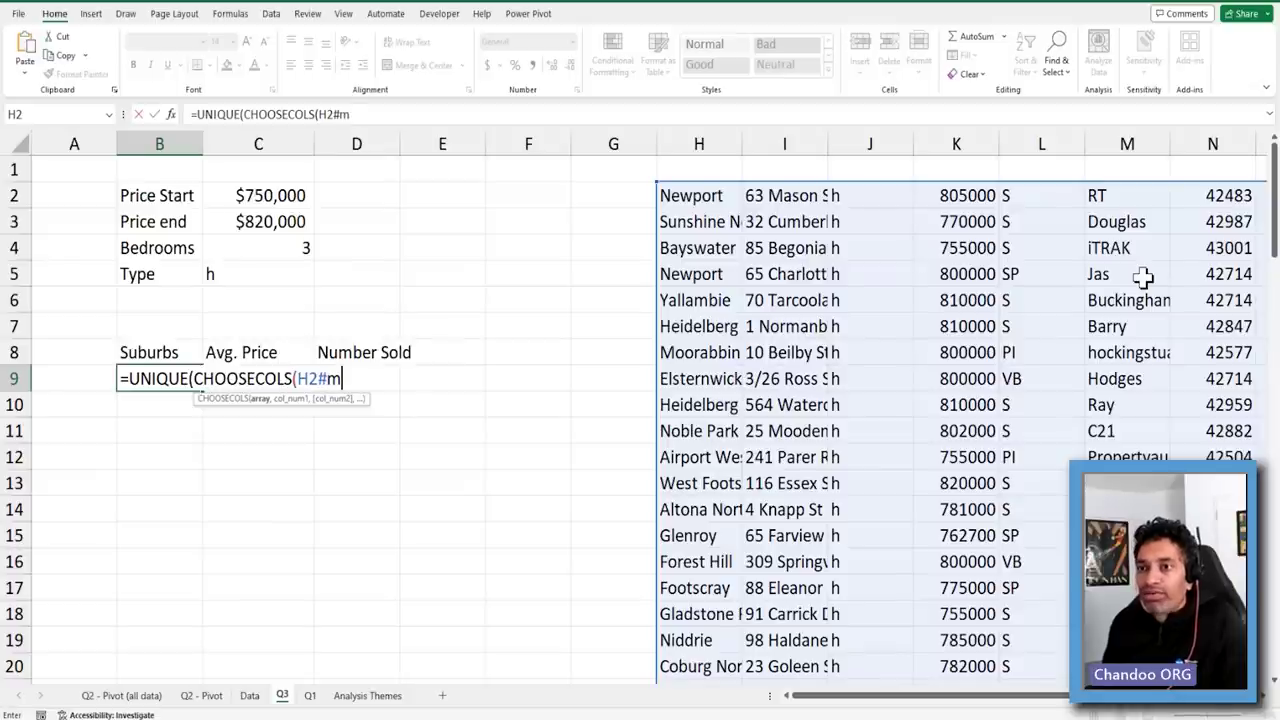
key("BackSpace")
type(",1)")
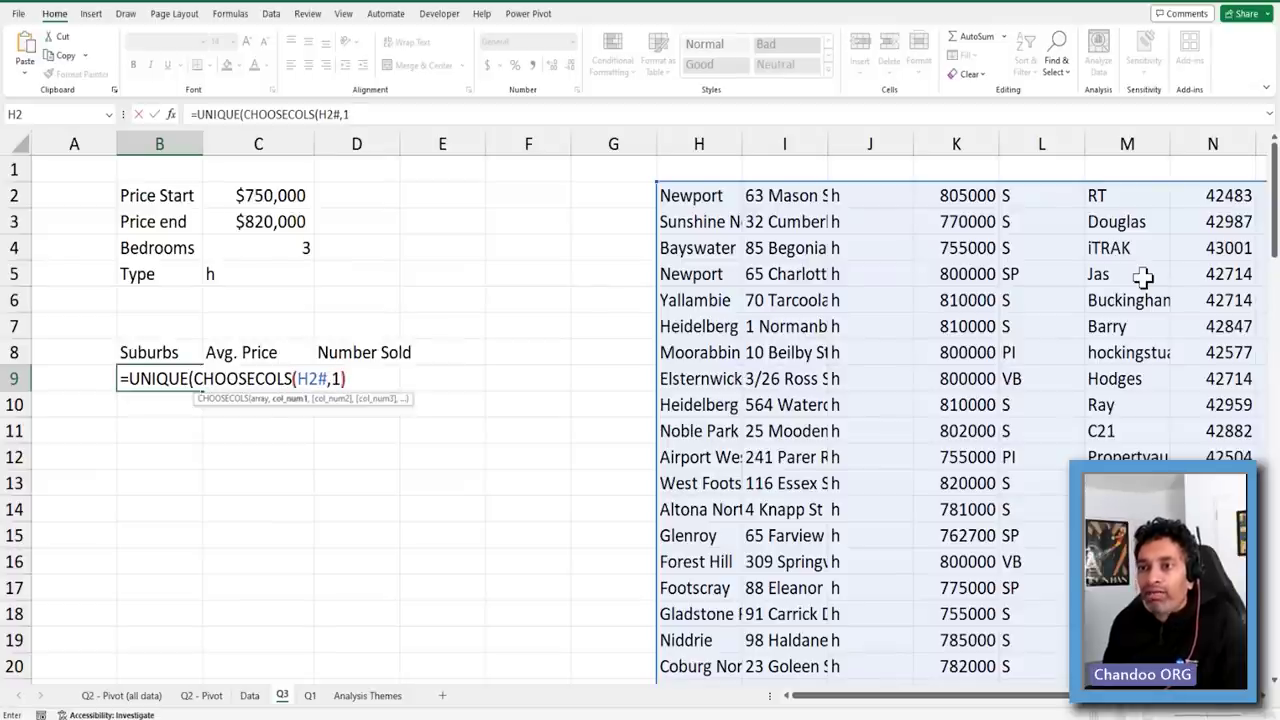
type(")")
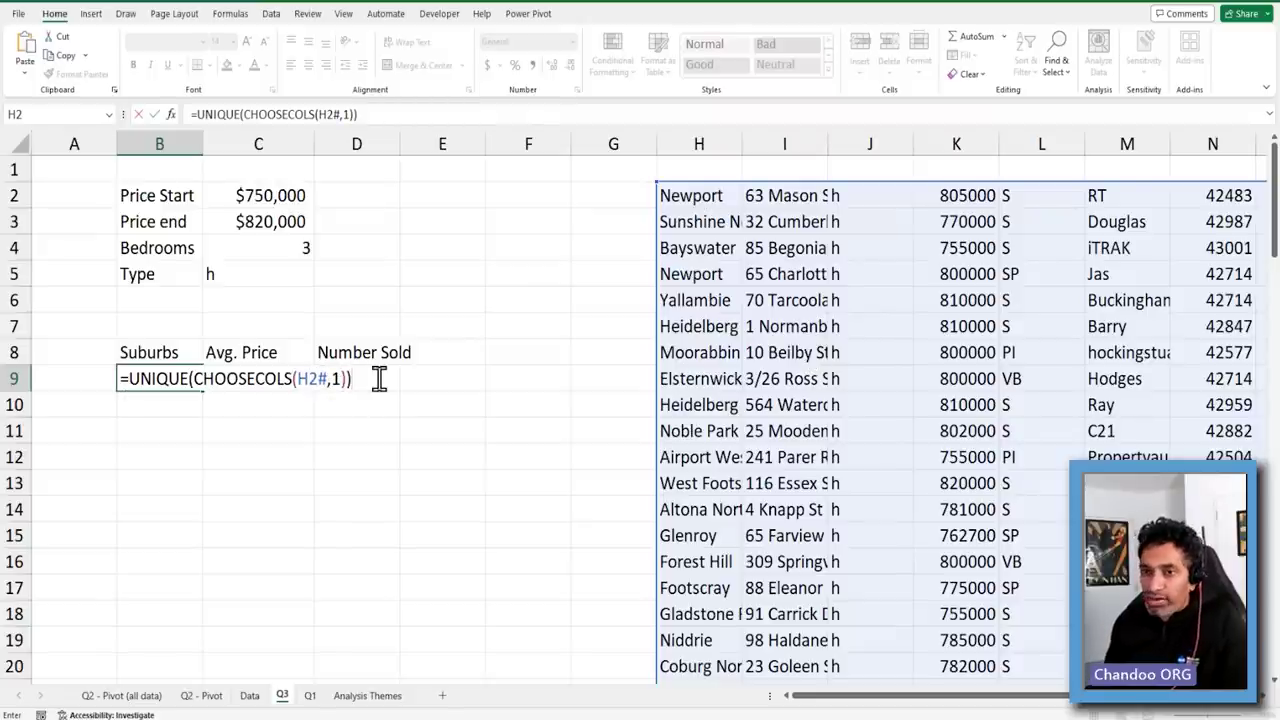
Wrap the B9 formula in SORT and enter it as =SORT(UNIQUE(CHOOSECOLS(H2#,1)))
left_click(126, 378)
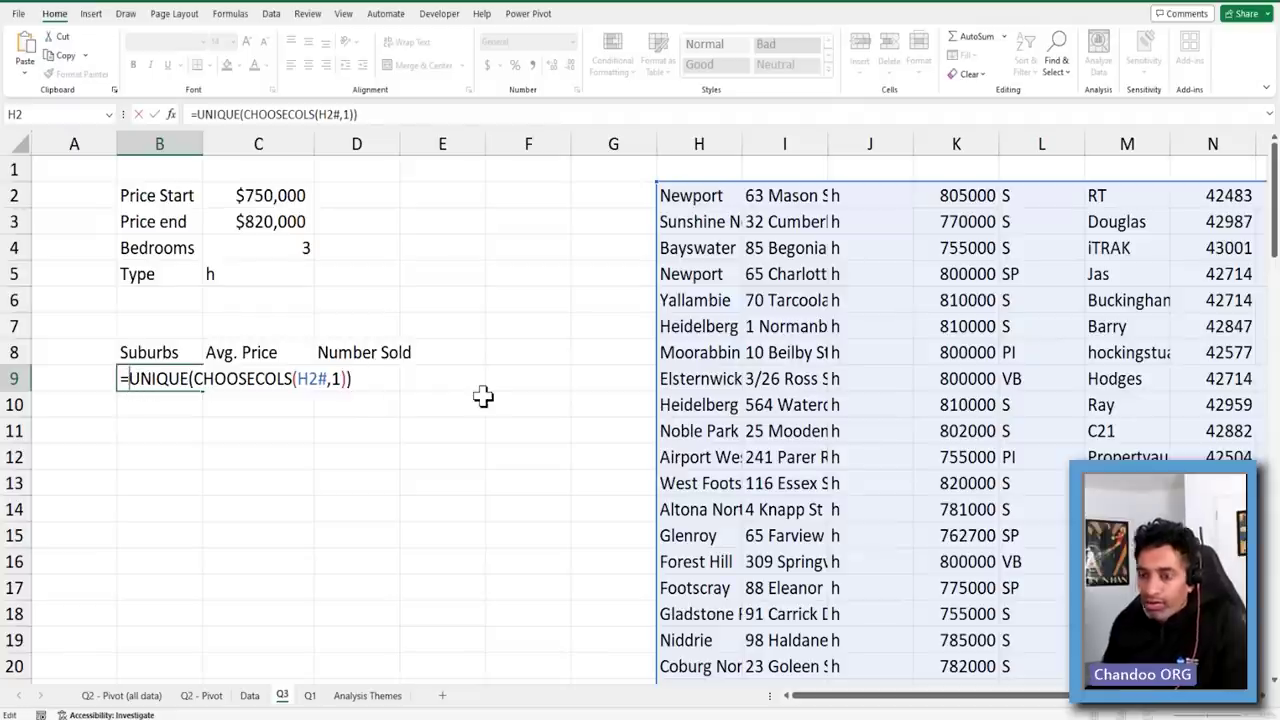
type("sort")
key("Tab")
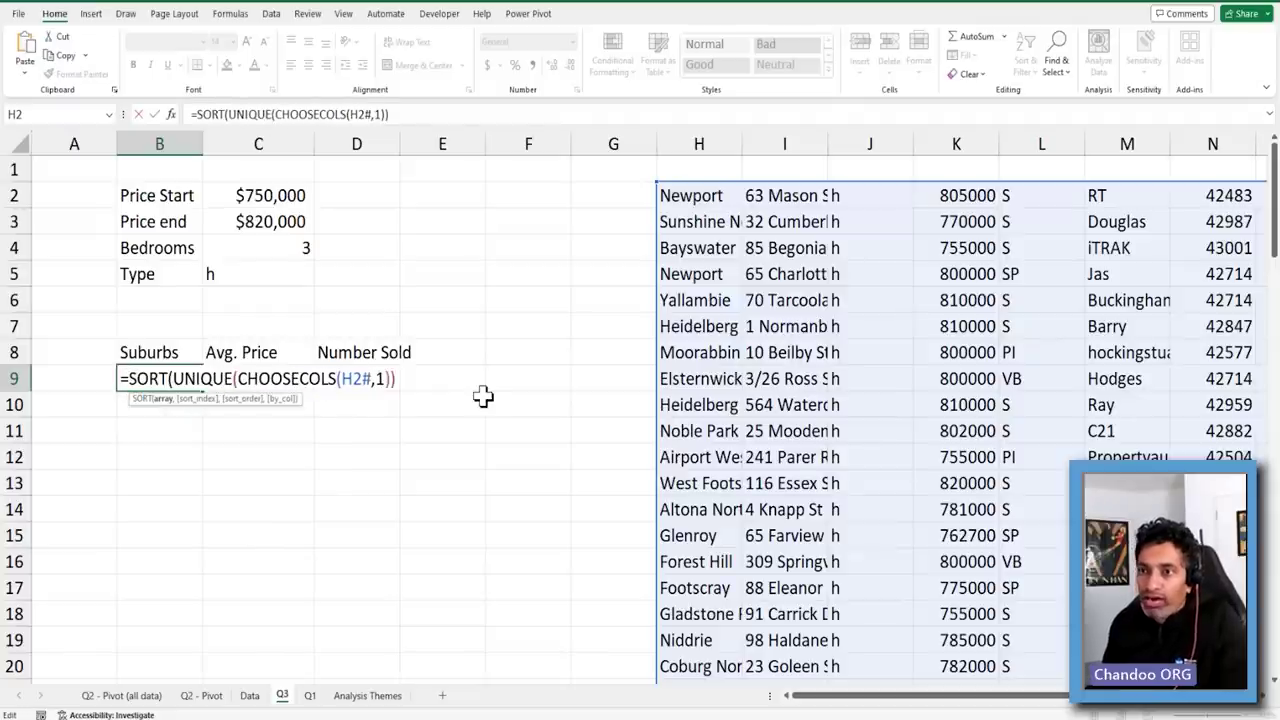
type(")")
key("Return")
Examine the sorted suburb list spilling from B9 to its end and compare it with the filtered suburbs in column H
left_click(160, 376)
scroll(175, 410, "down", 16)
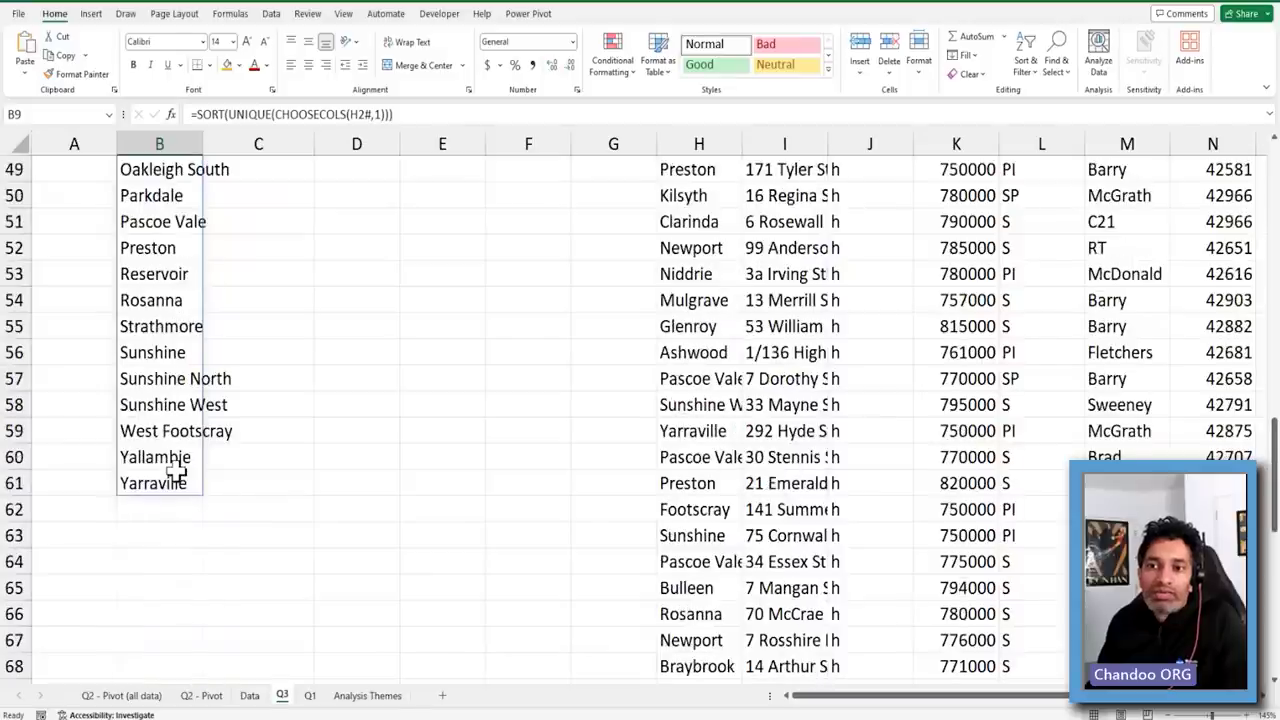
left_click(175, 472, "shift")
scroll(303, 461, "up", 16)
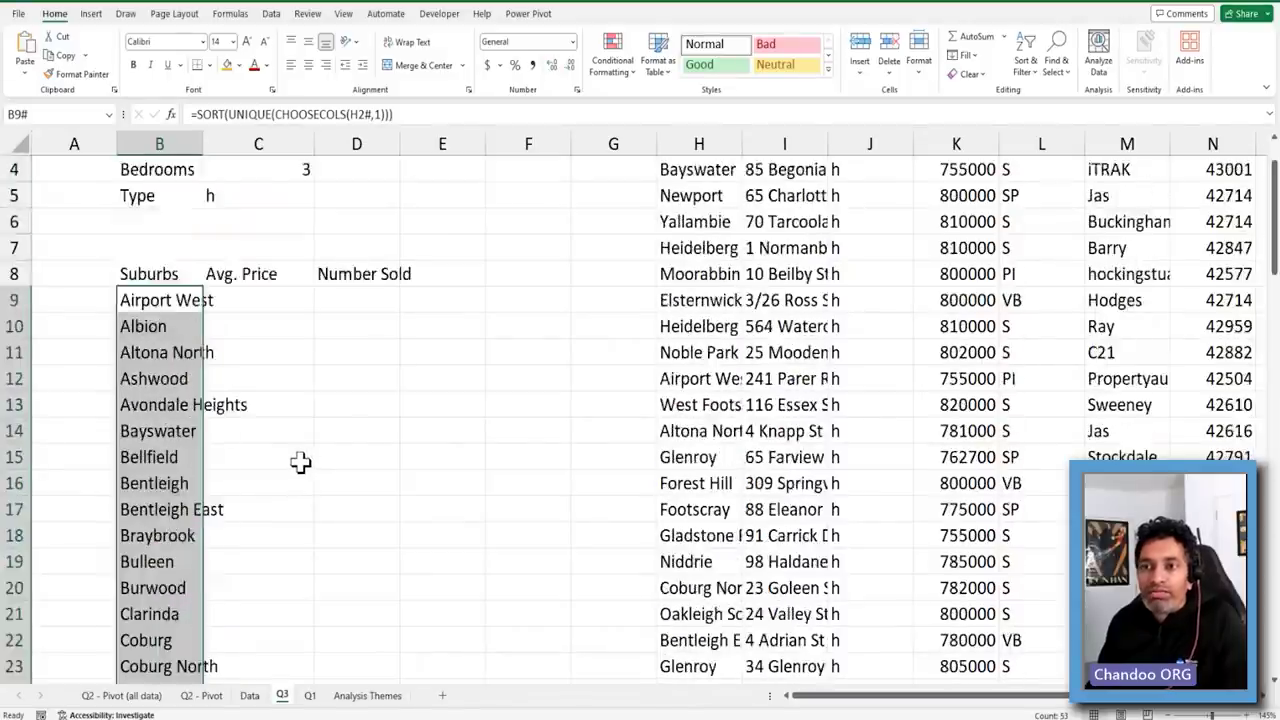
scroll(190, 380, "down", 4)
scroll(200, 406, "up", 4)
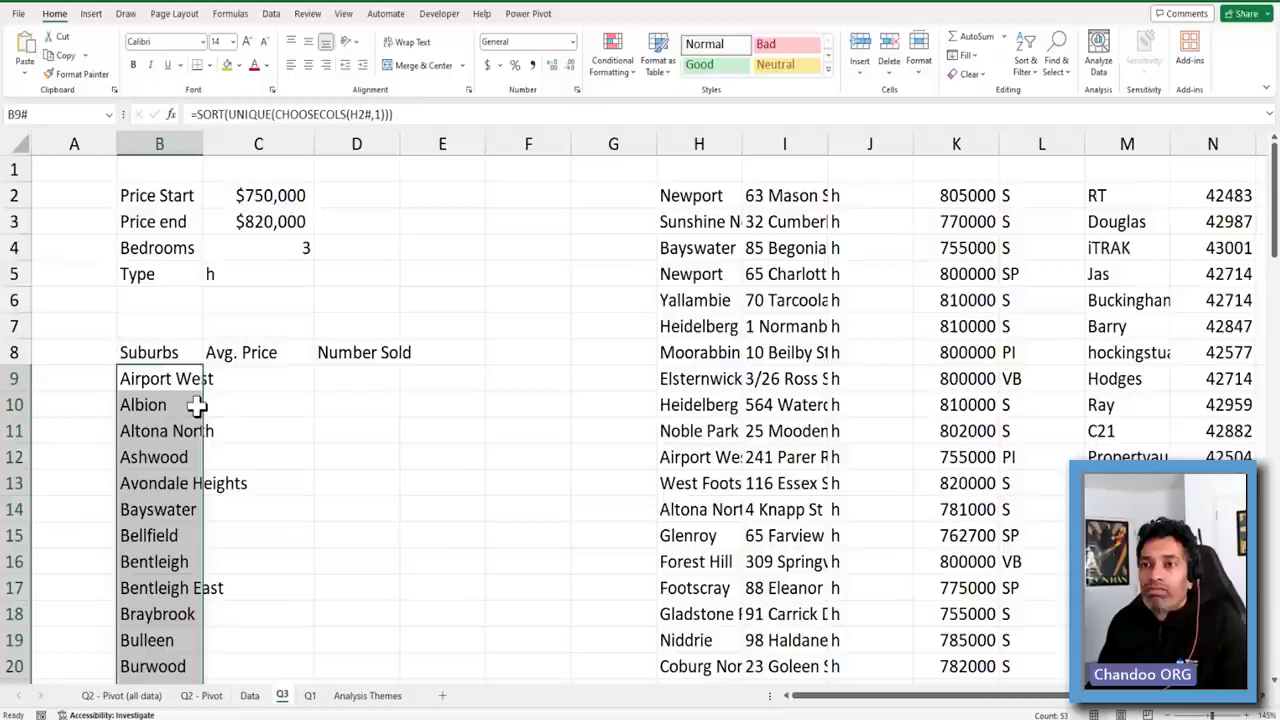
left_click_drag(666, 196, 655, 497)
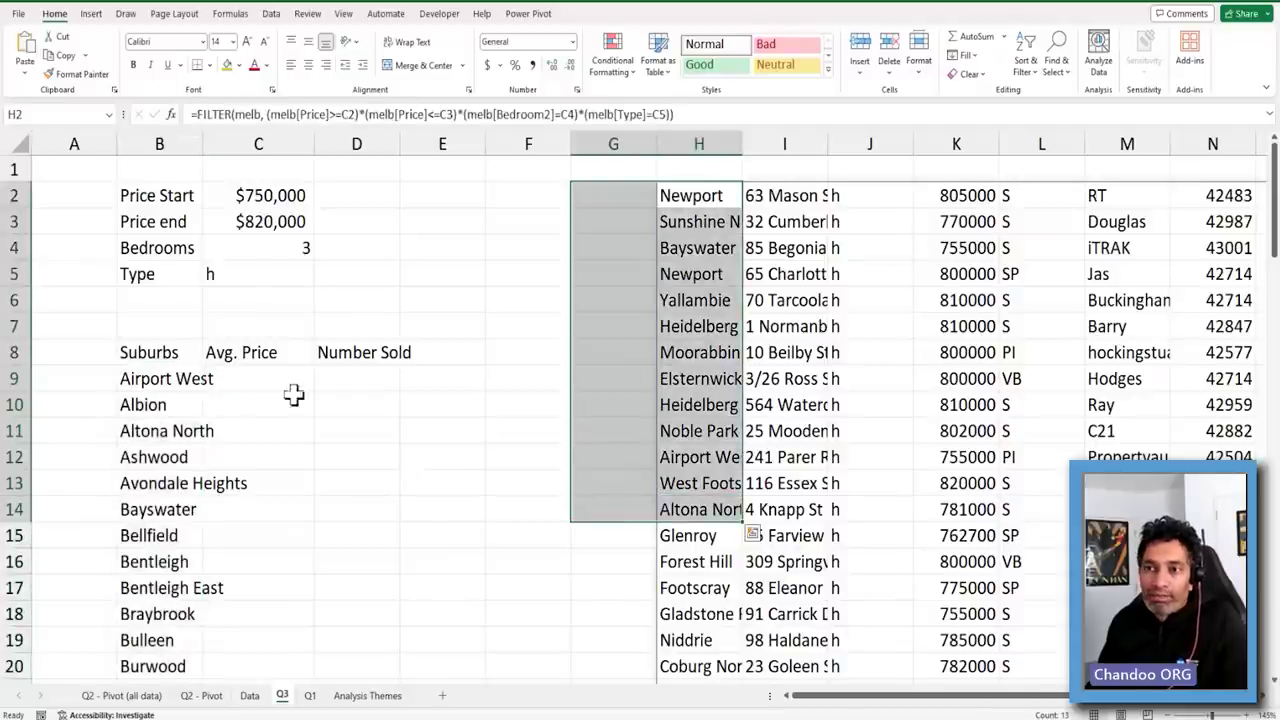
Widen column B so that the full suburb names fit
left_click(290, 384)
left_click_drag(202, 150, 279, 152)
left_click(200, 375)
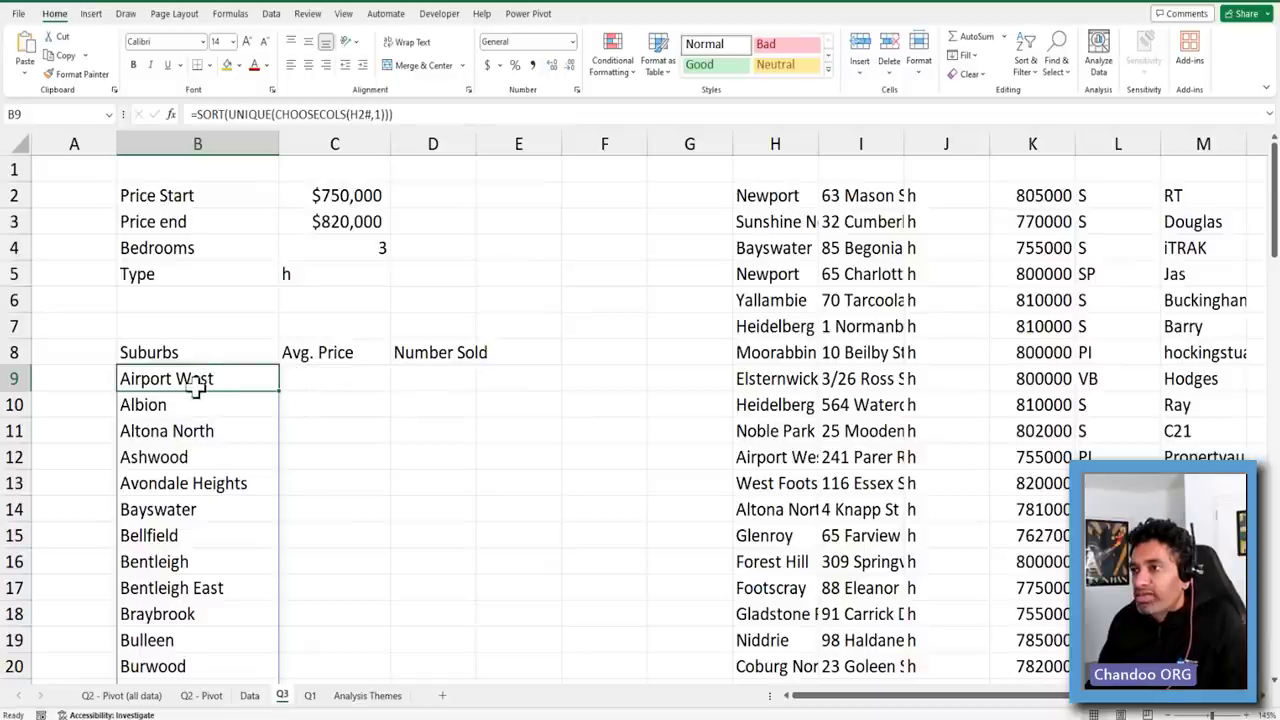
Check the filtered prices in column K and start a formula in C9 under Avg. Price
left_click_drag(1030, 195, 1035, 505)
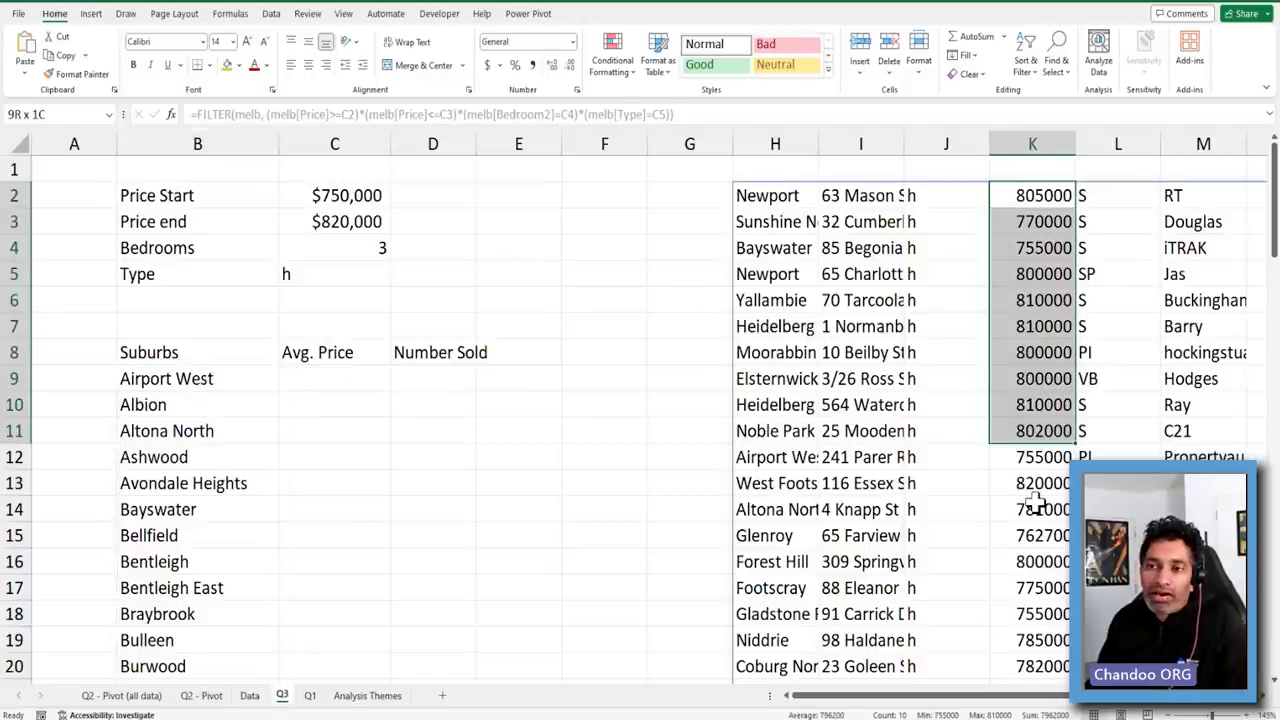
left_click(323, 380)
type("=")
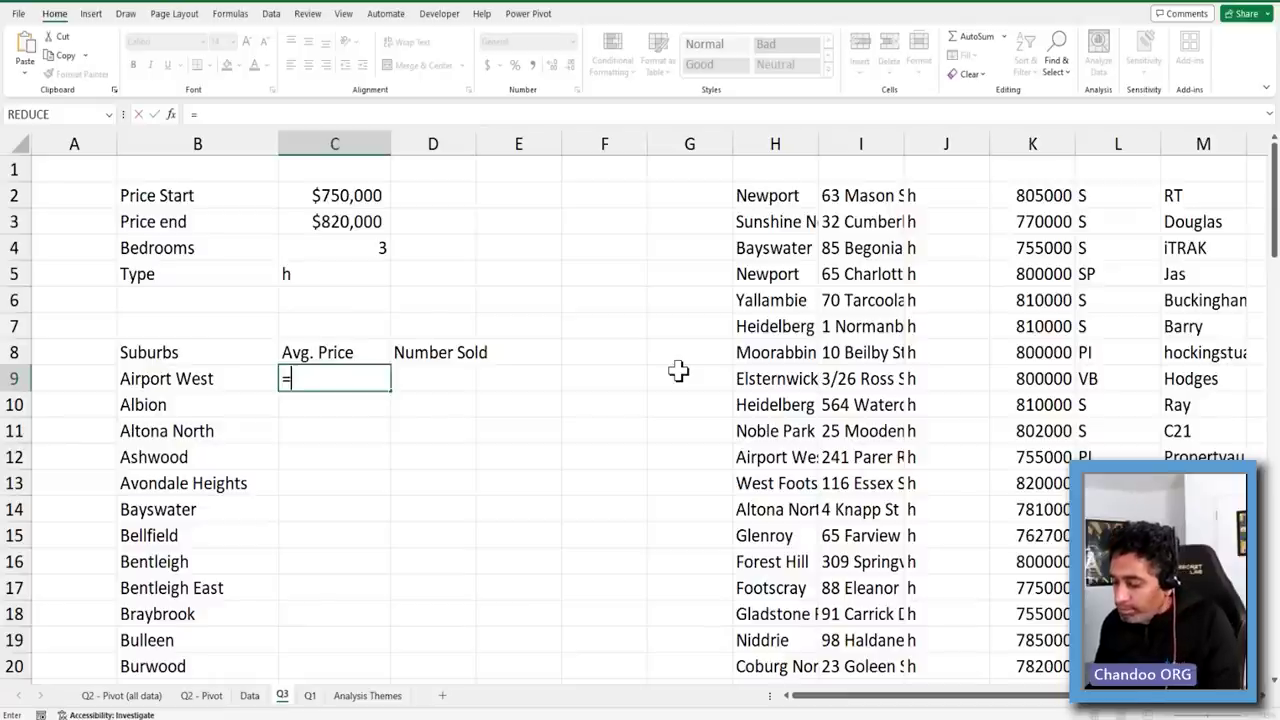
type("average")
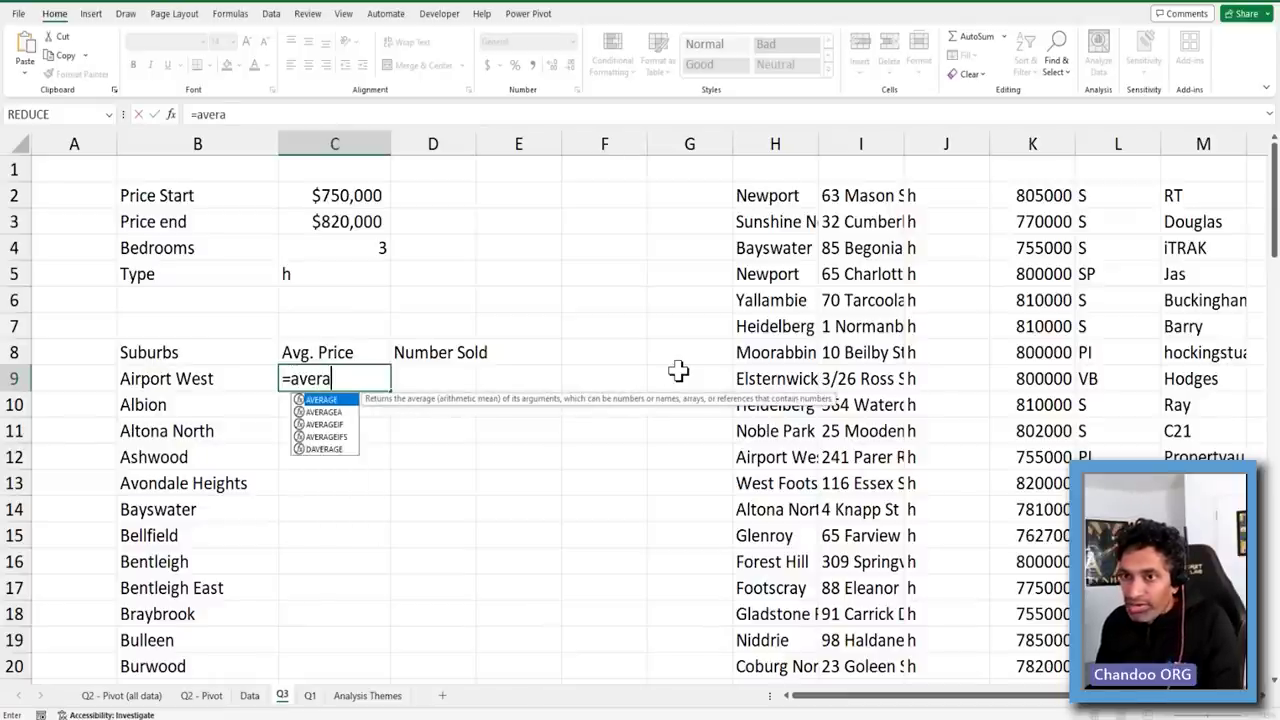
key("BackSpace")
type("ge")
key("Tab")
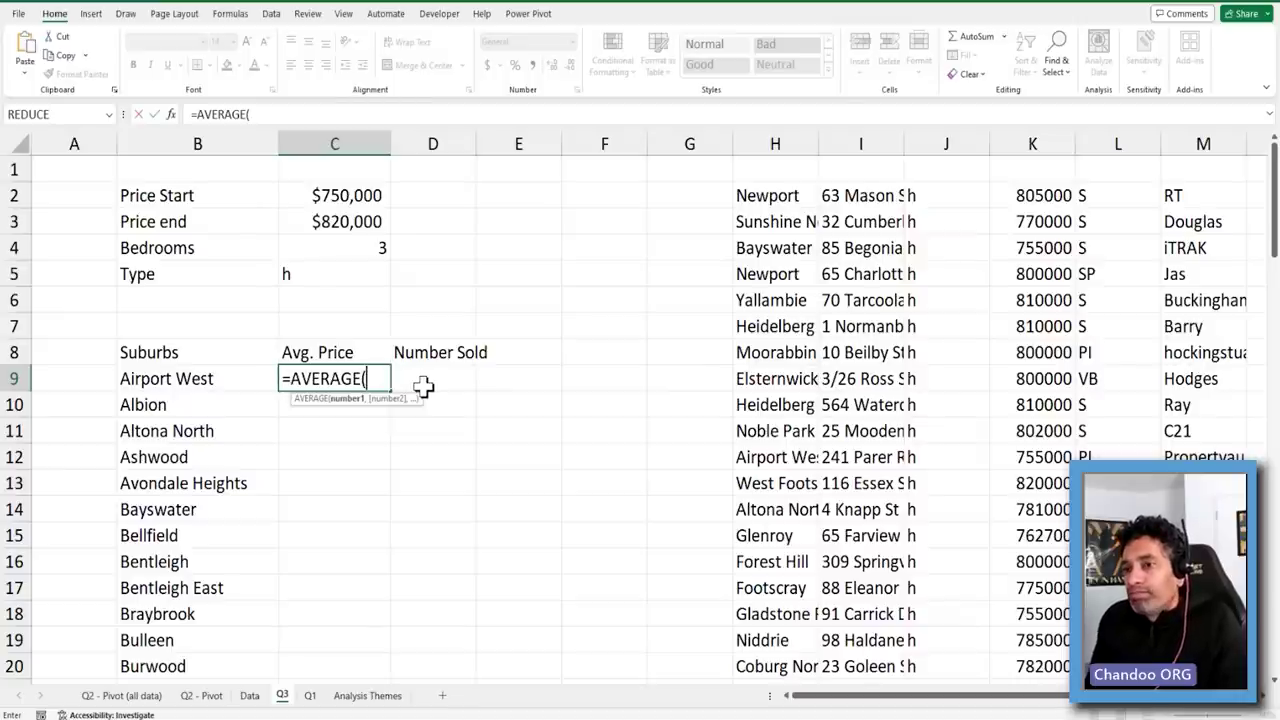
key("BackSpace")
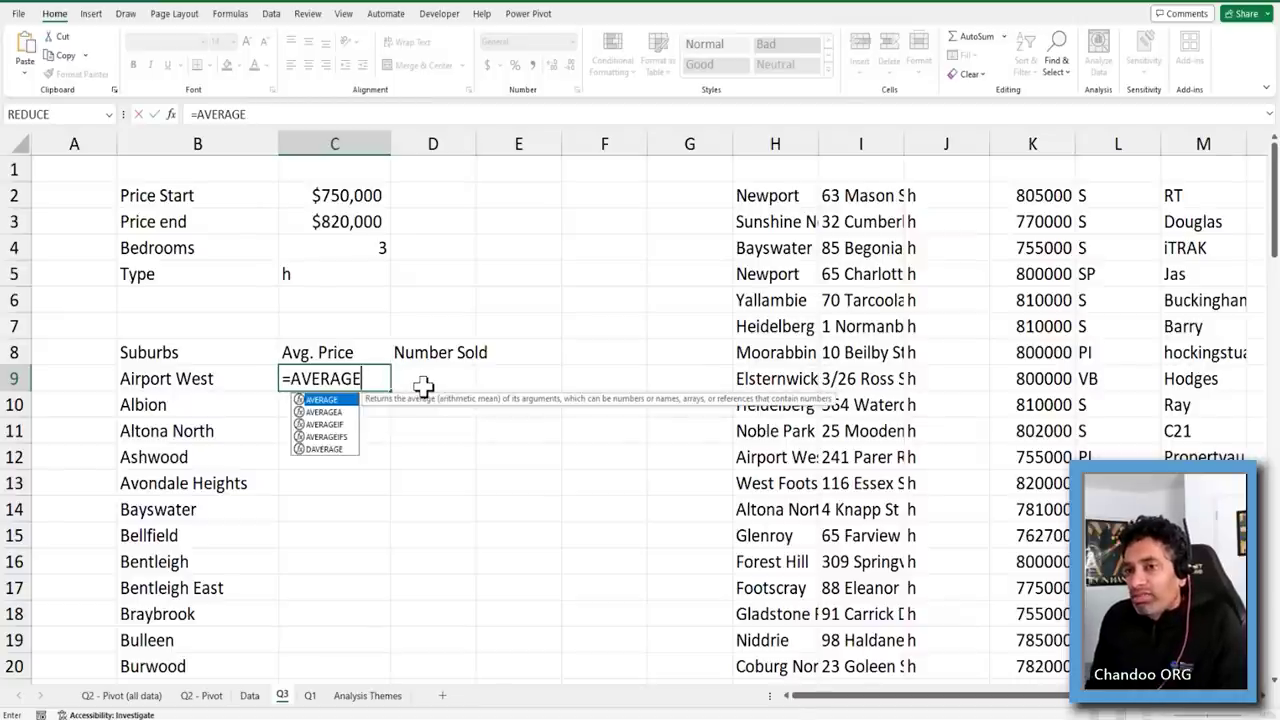
type("if")
key("BackSpace")
key("BackSpace")
key("BackSpace")
key("BackSpace")
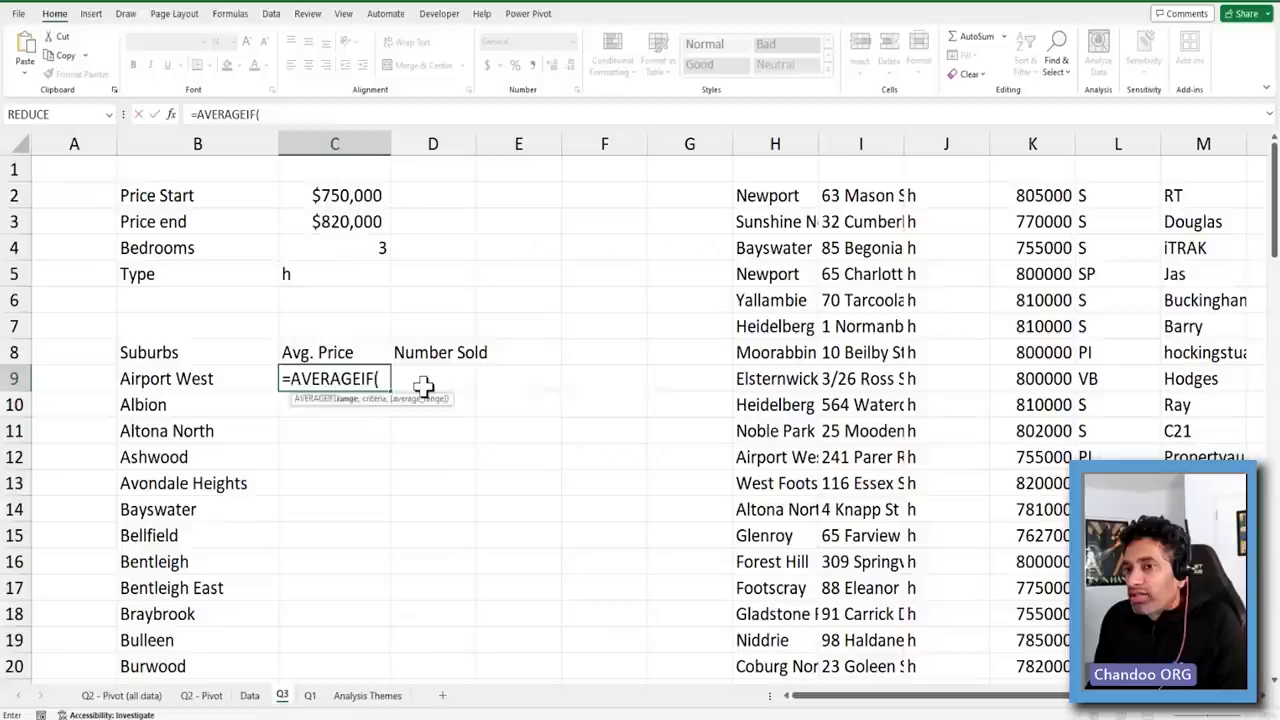
key("Tab")
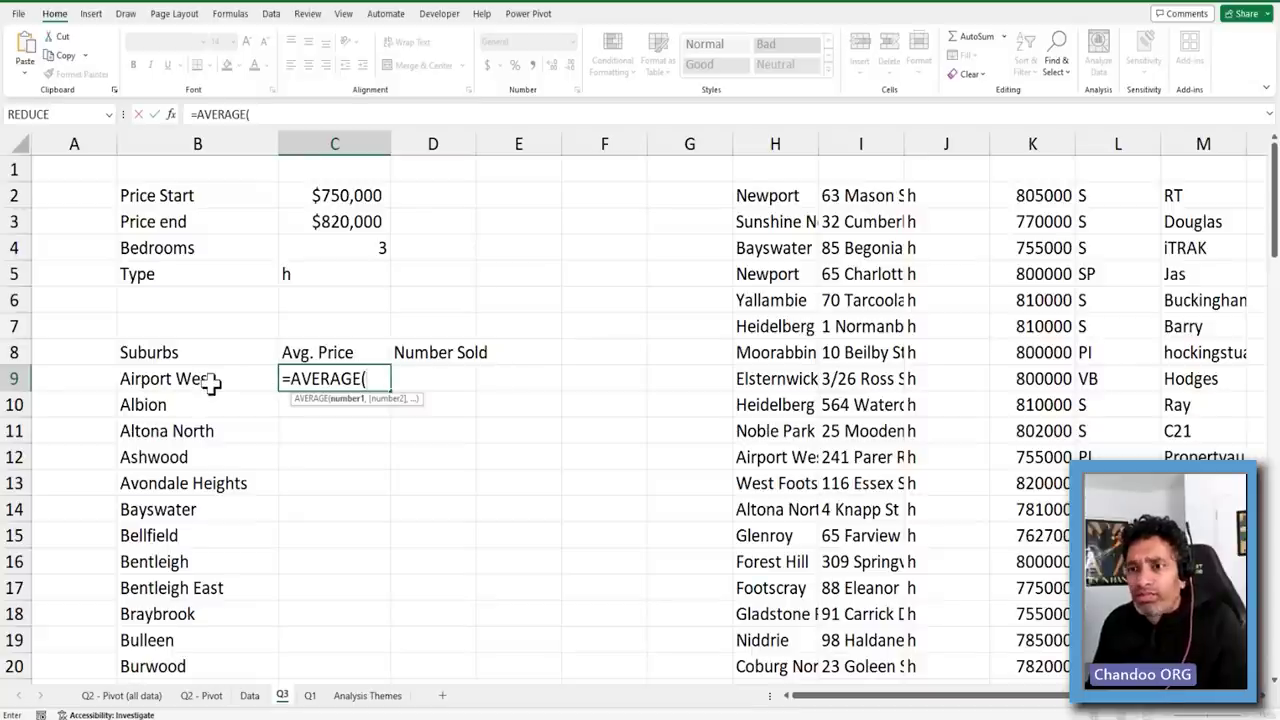
left_click_drag(1046, 195, 1058, 545)
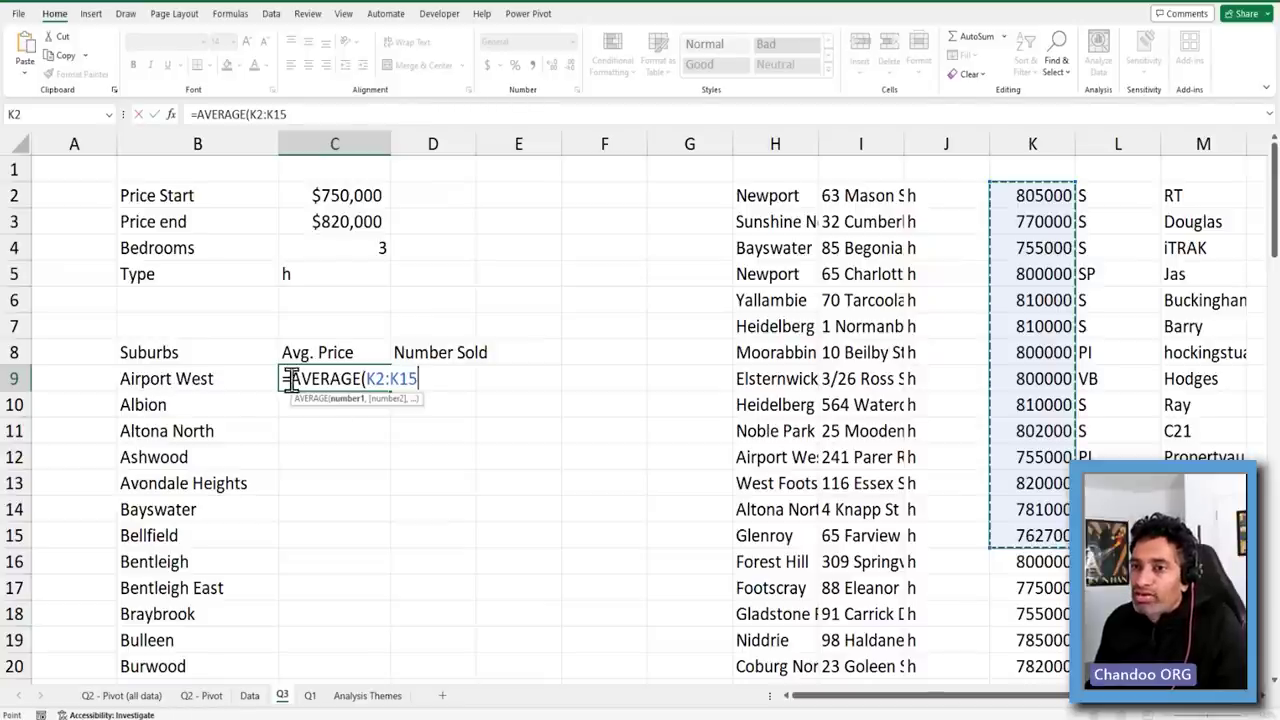
left_click_drag(286, 378, 666, 369)
key("BackSpace")
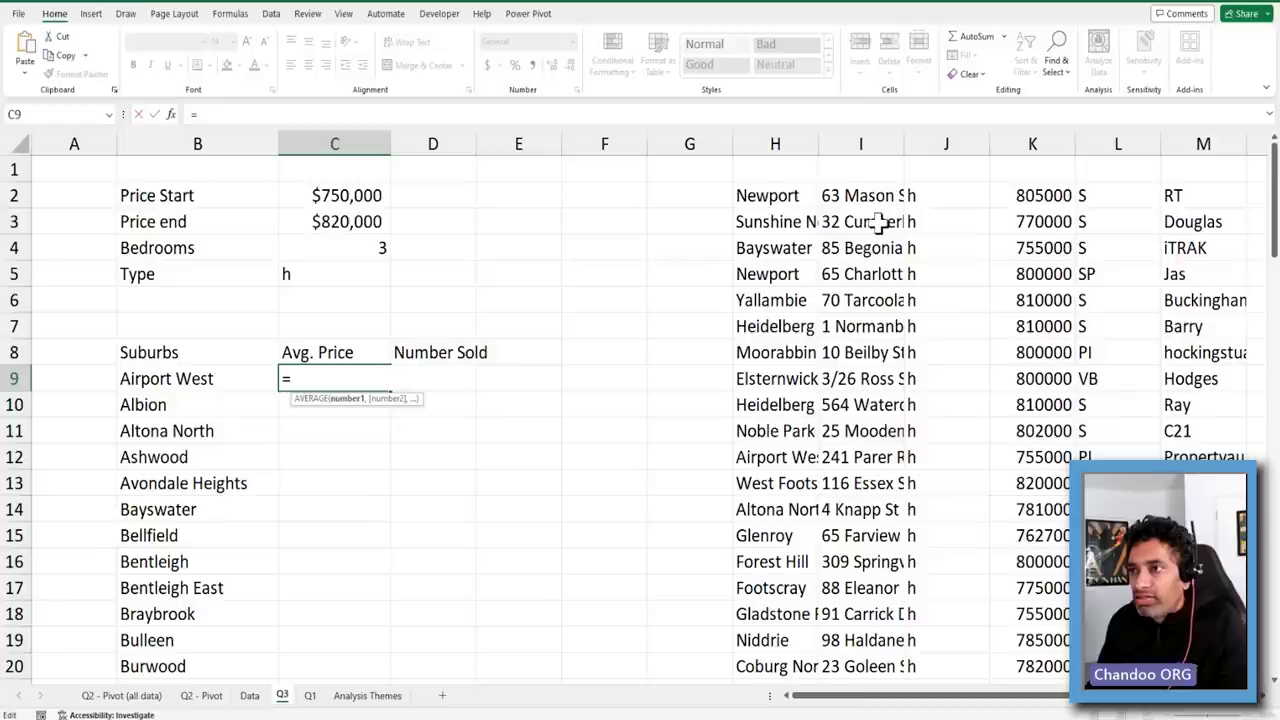
left_click(772, 196)
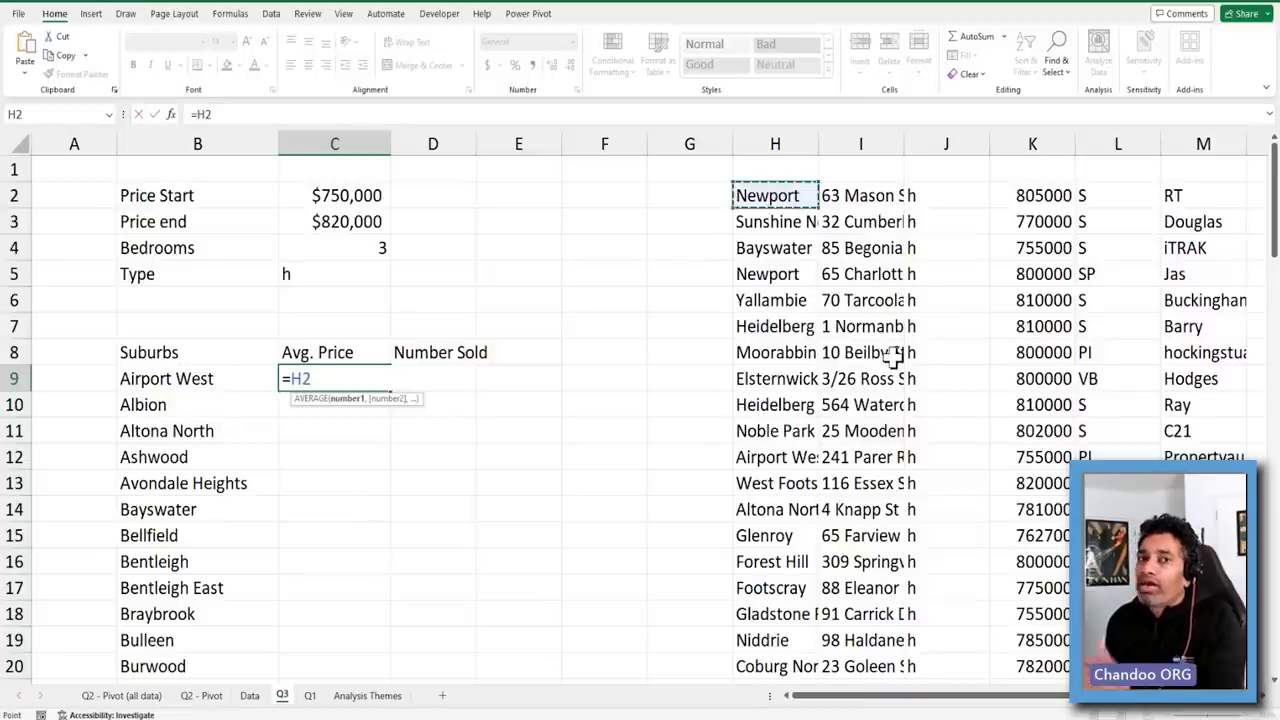
key("BackSpace")
key("BackSpace")
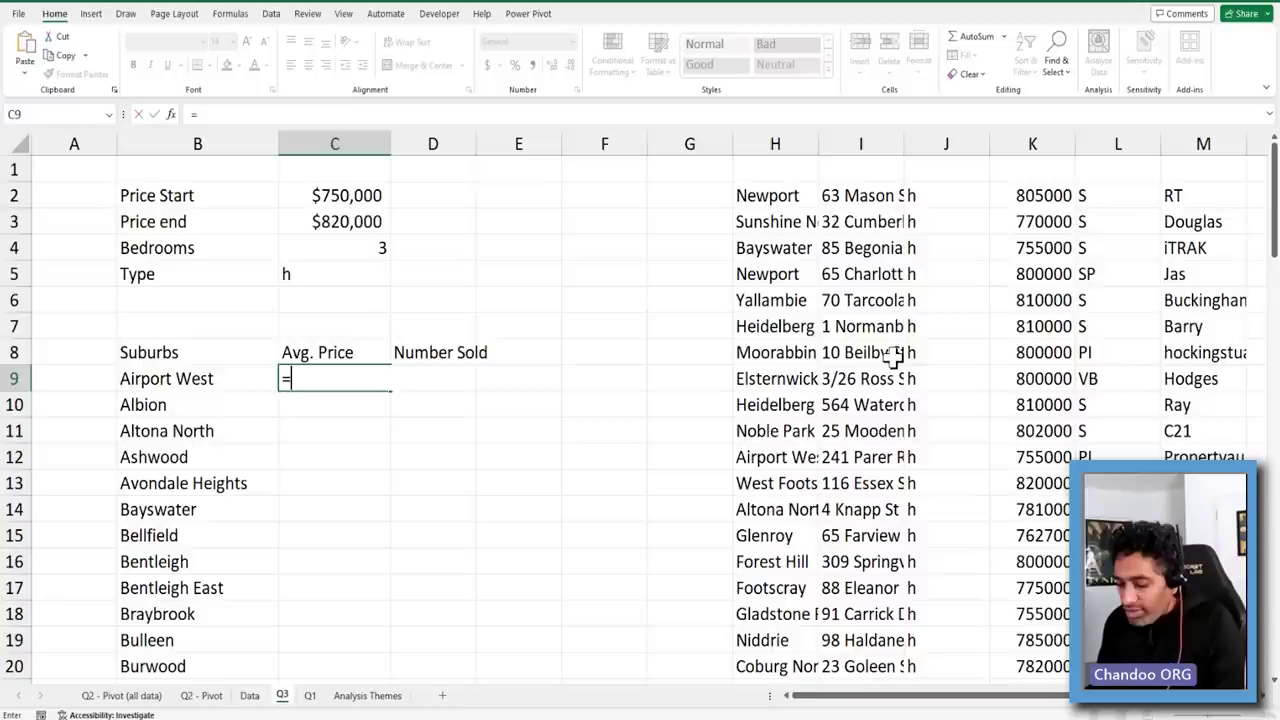
Begin a FILTER formula in C9 whose array is the price column of the filtered results, CHOOSECOLS(H2#,4)
type("filte")
key("Tab")
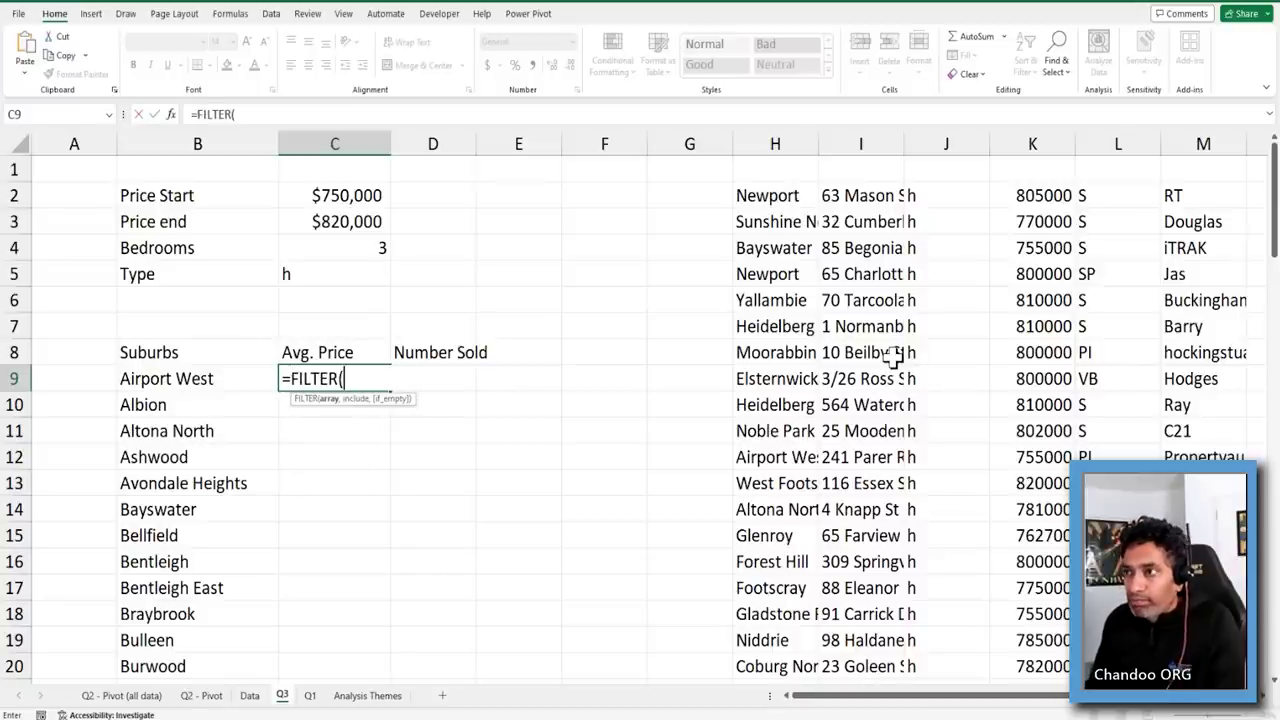
type("choose")
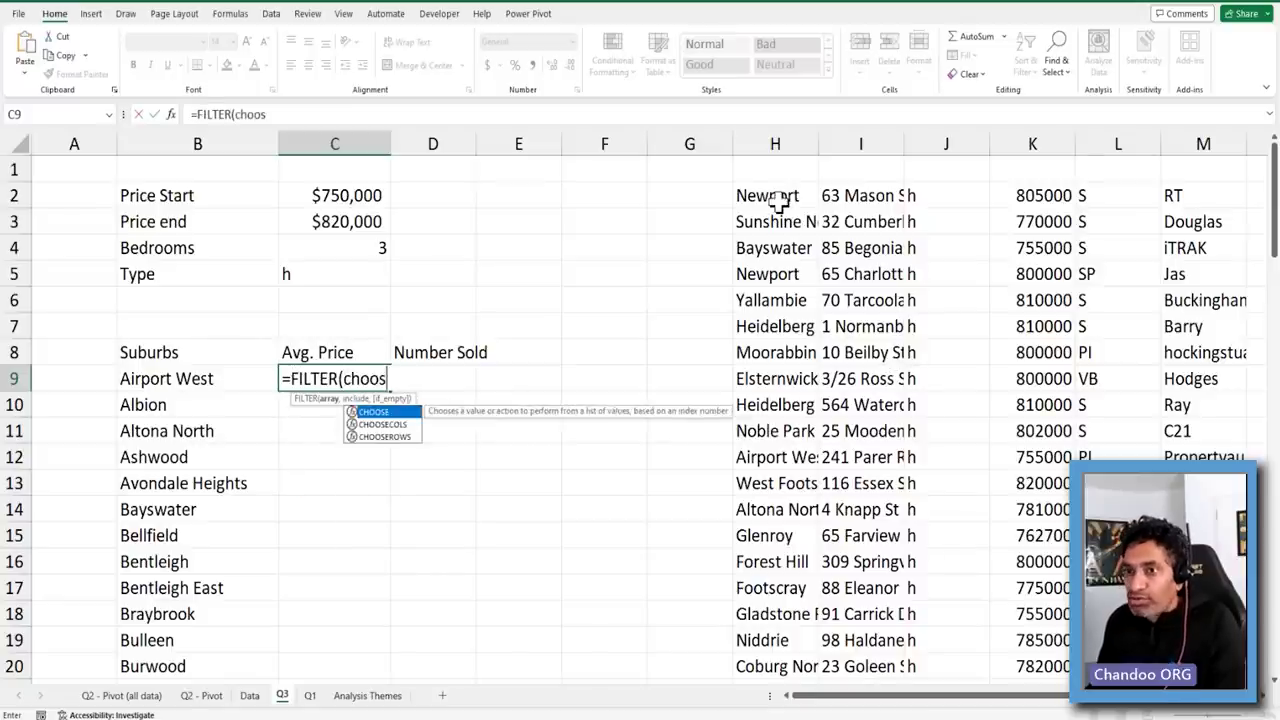
key("Tab")
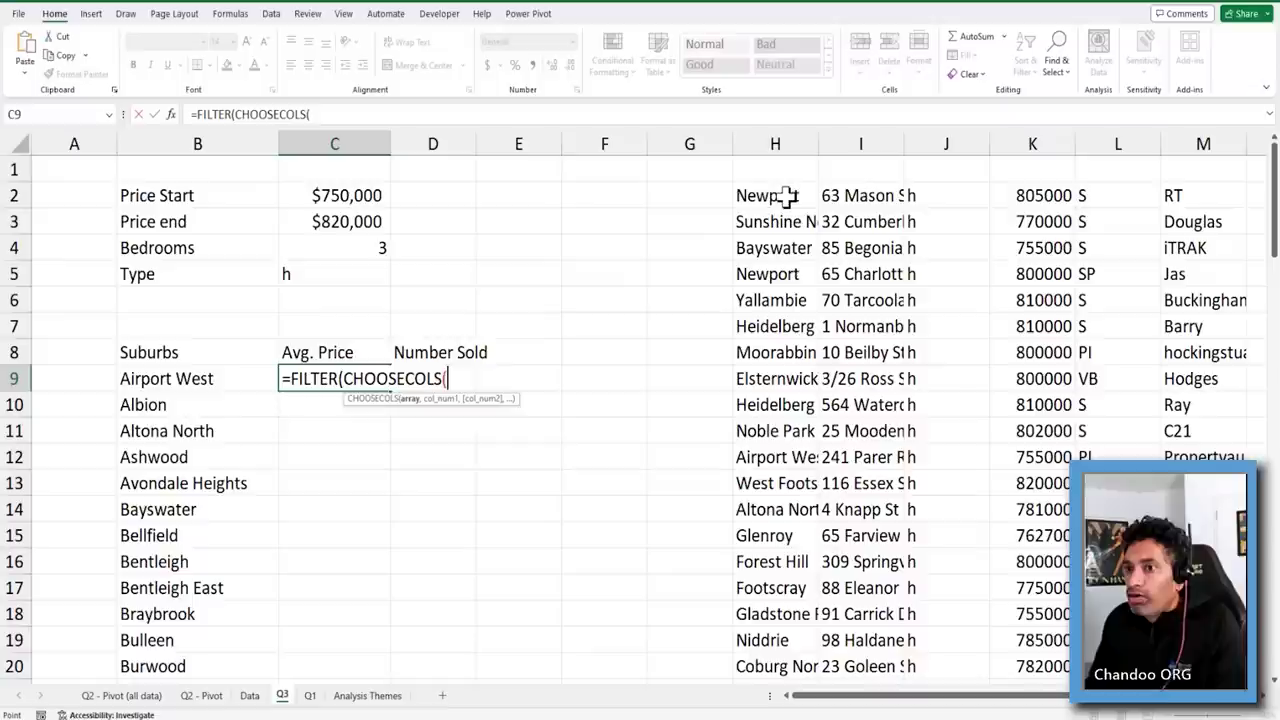
left_click(786, 199)
type("#")
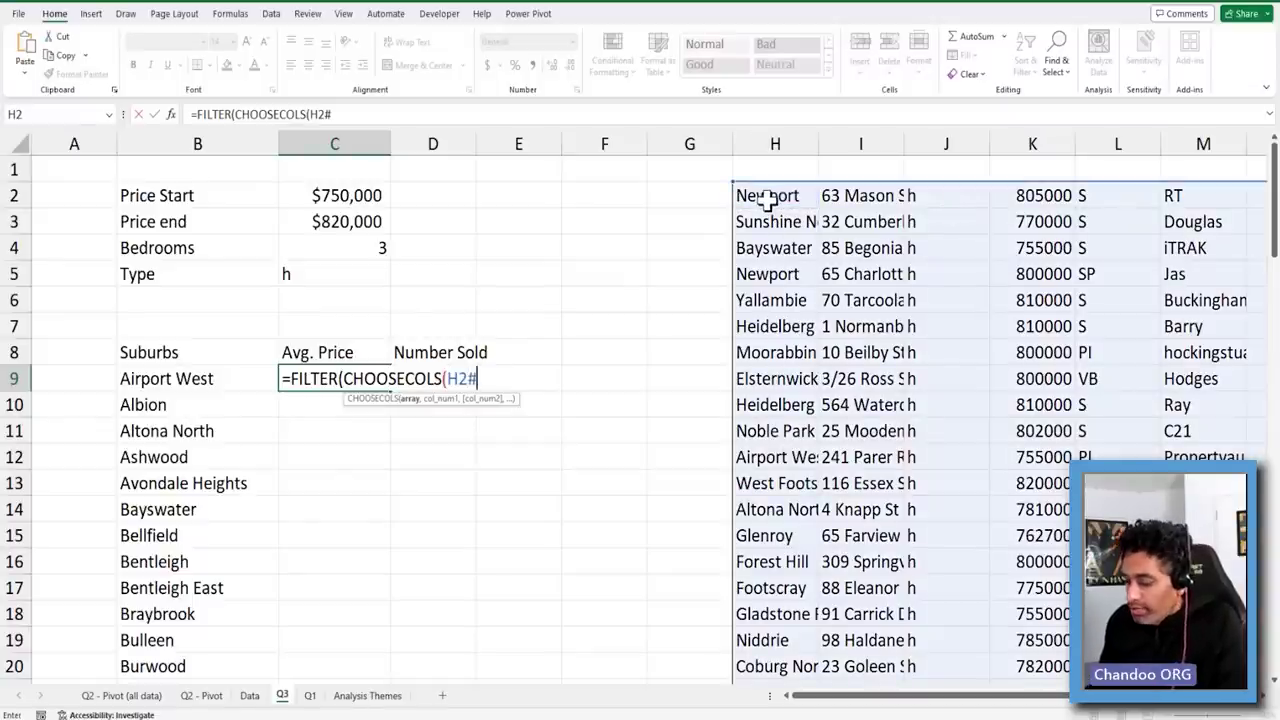
type(",")
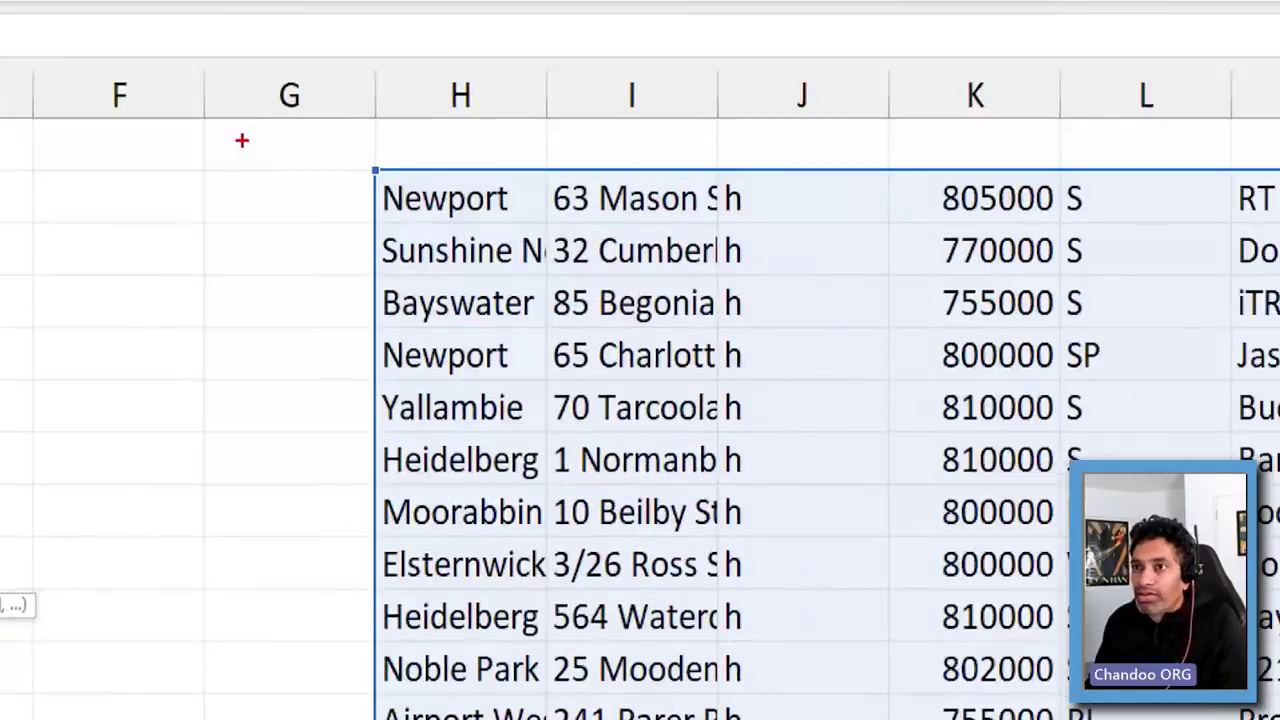
mouse_move(640, 135)
left_mouse_down()
mouse_move(650, 150)
mouse_move(688, 152)
left_mouse_up()
mouse_move(770, 131)
left_mouse_down()
mouse_move(806, 152)
mouse_move(784, 163)
left_mouse_up()
left_click_drag(982, 127, 1000, 150)
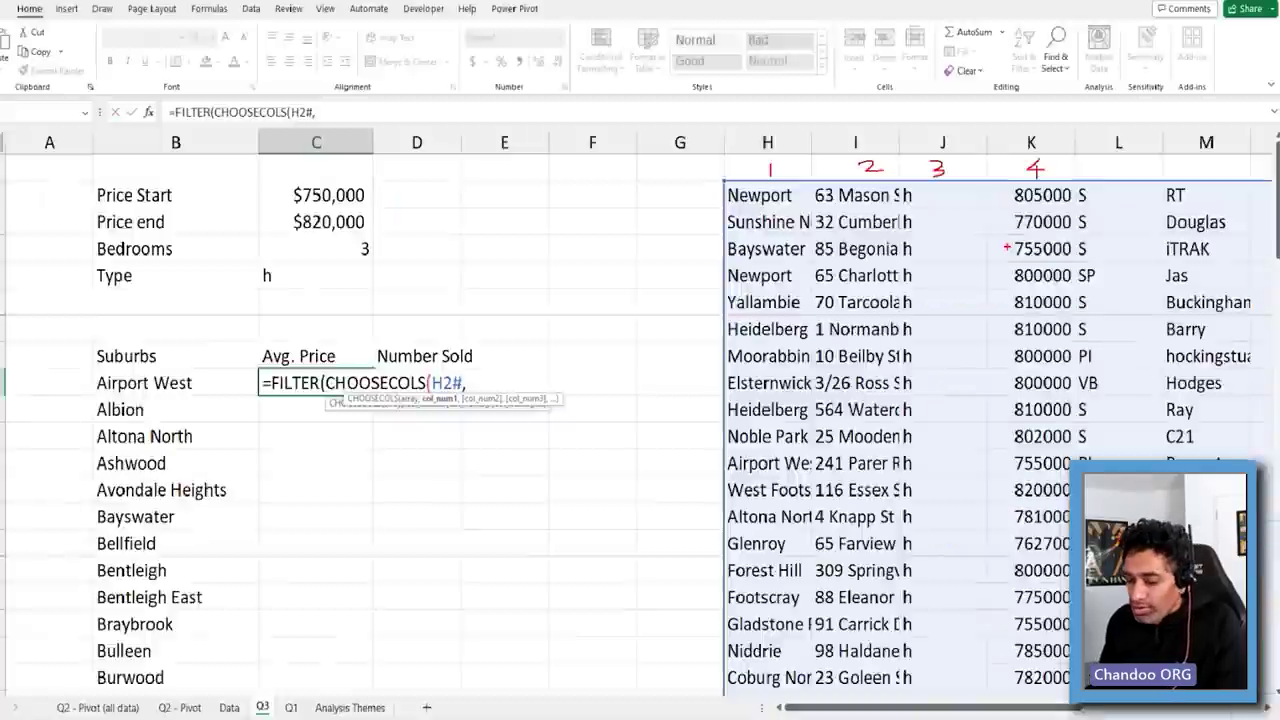
type("4)")
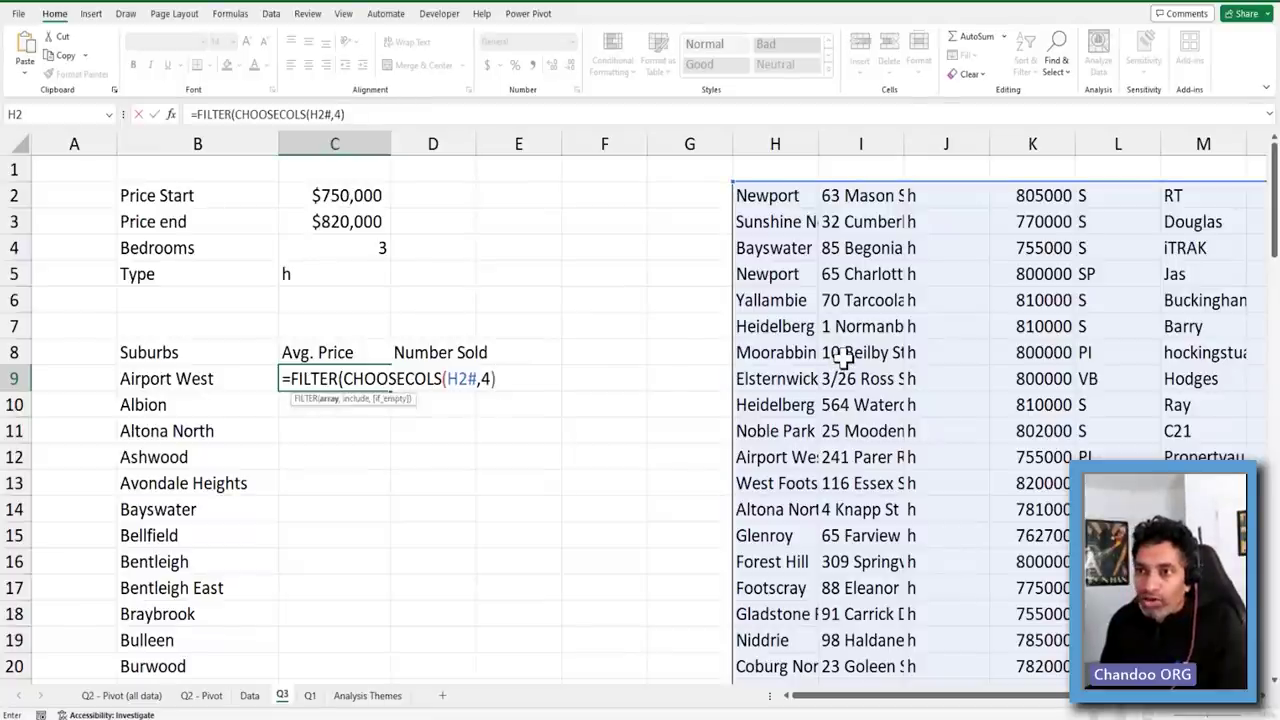
Add the suburb condition CHOOSECOLS(H2#,1)=B9 to the FILTER formula in C9 and enter it
type(", c")
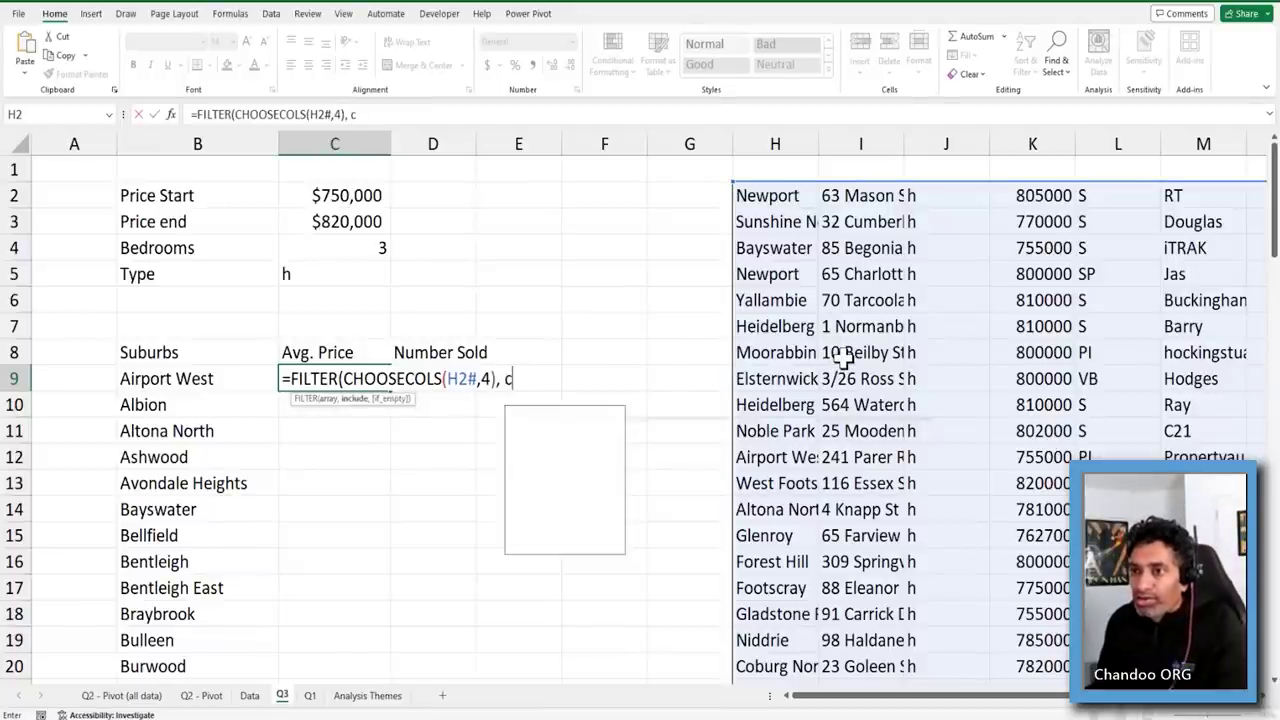
type("hoose")
key("Down")
key("Tab")
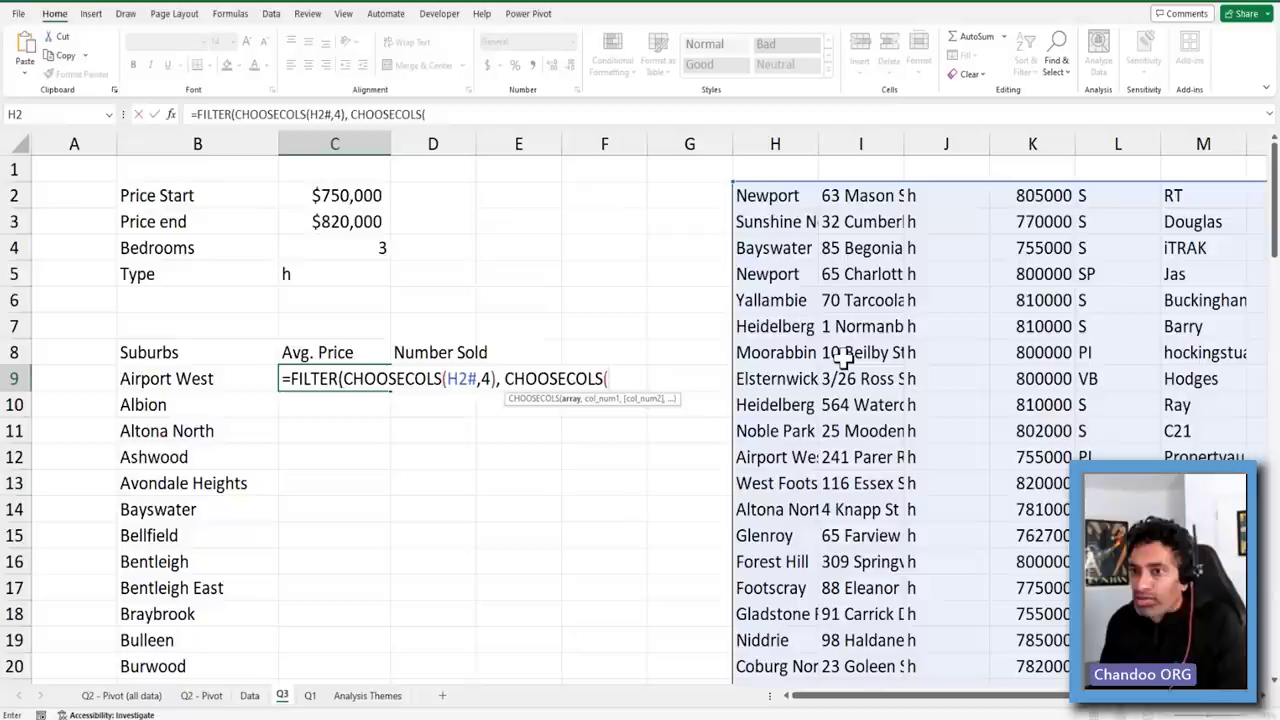
type("h2#")
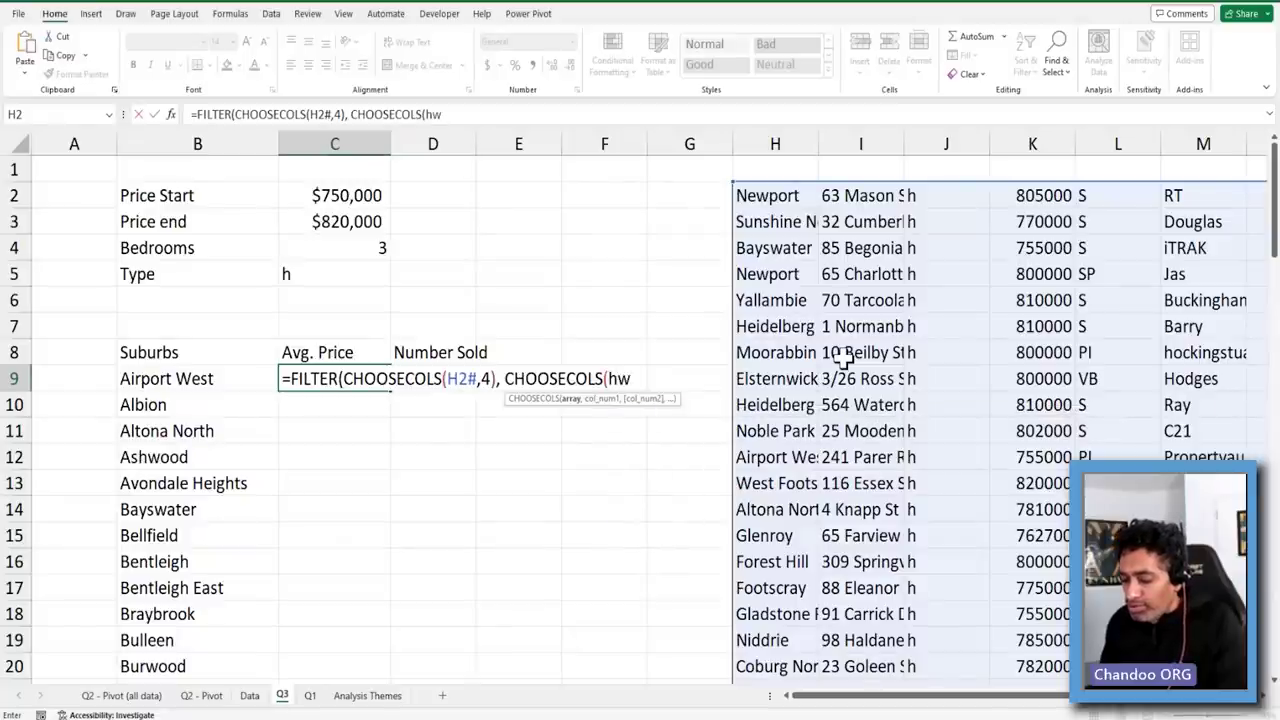
type(",1)=")
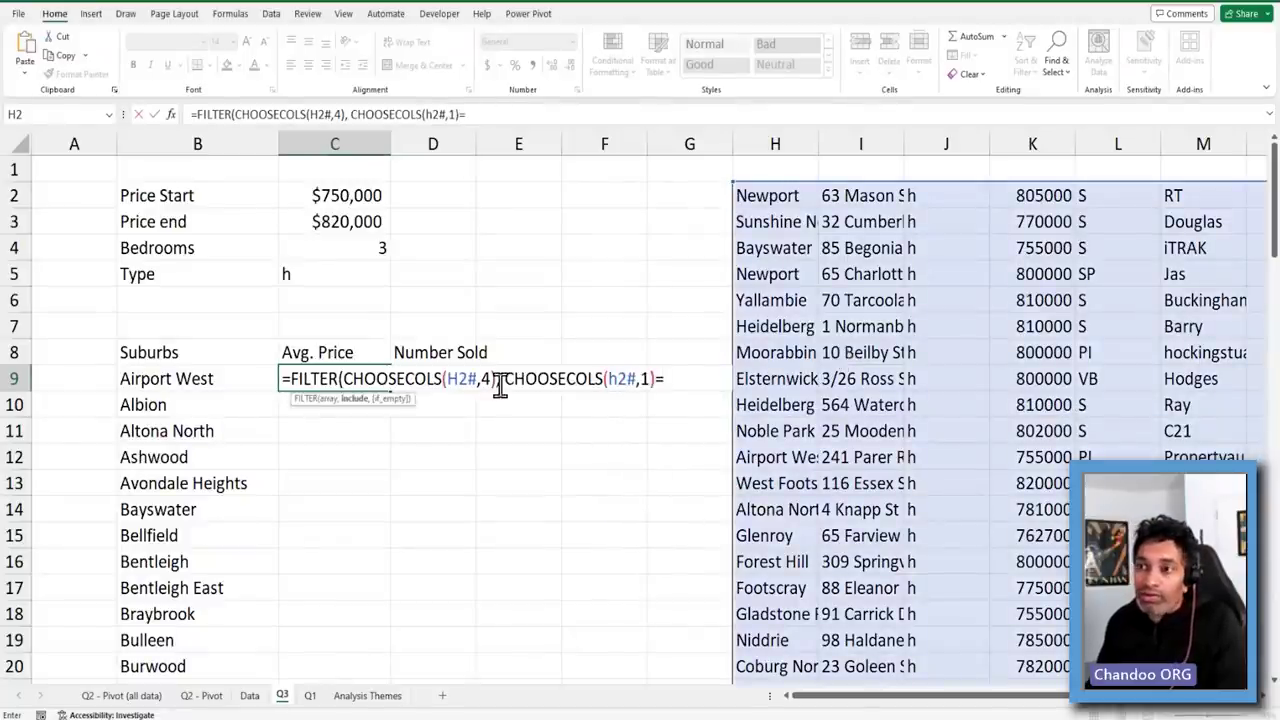
key("Left")
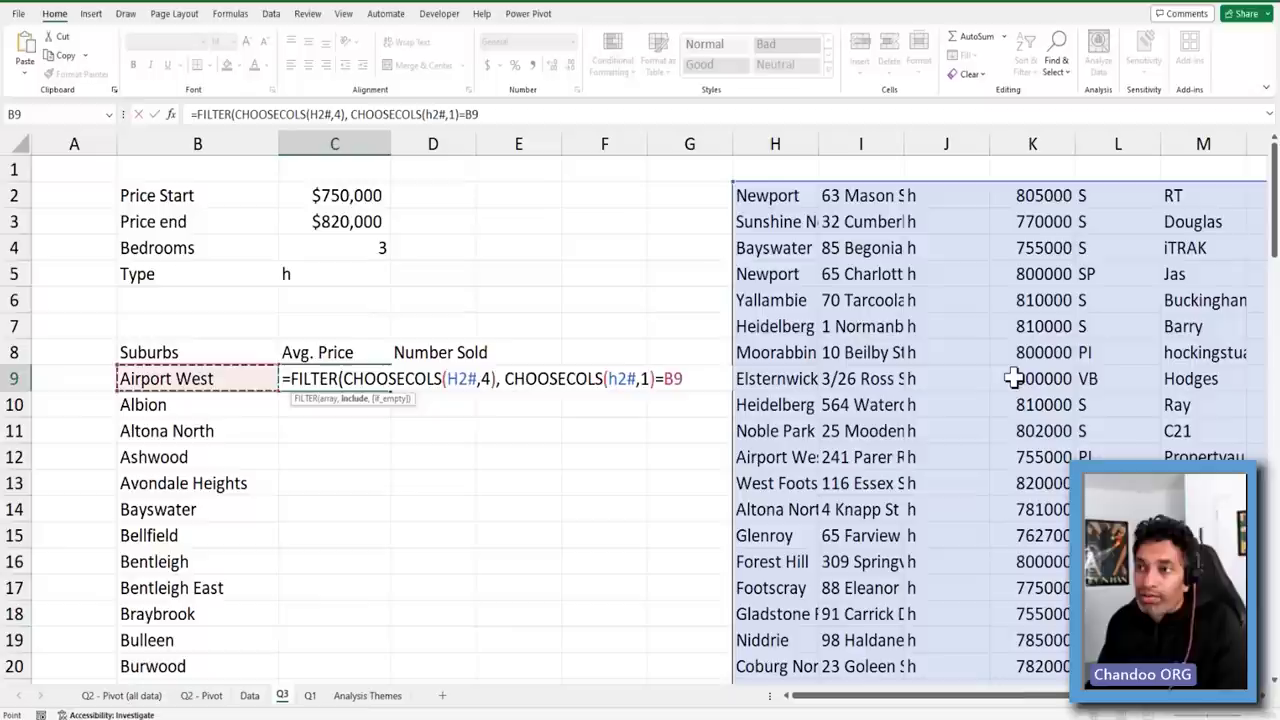
type(")")
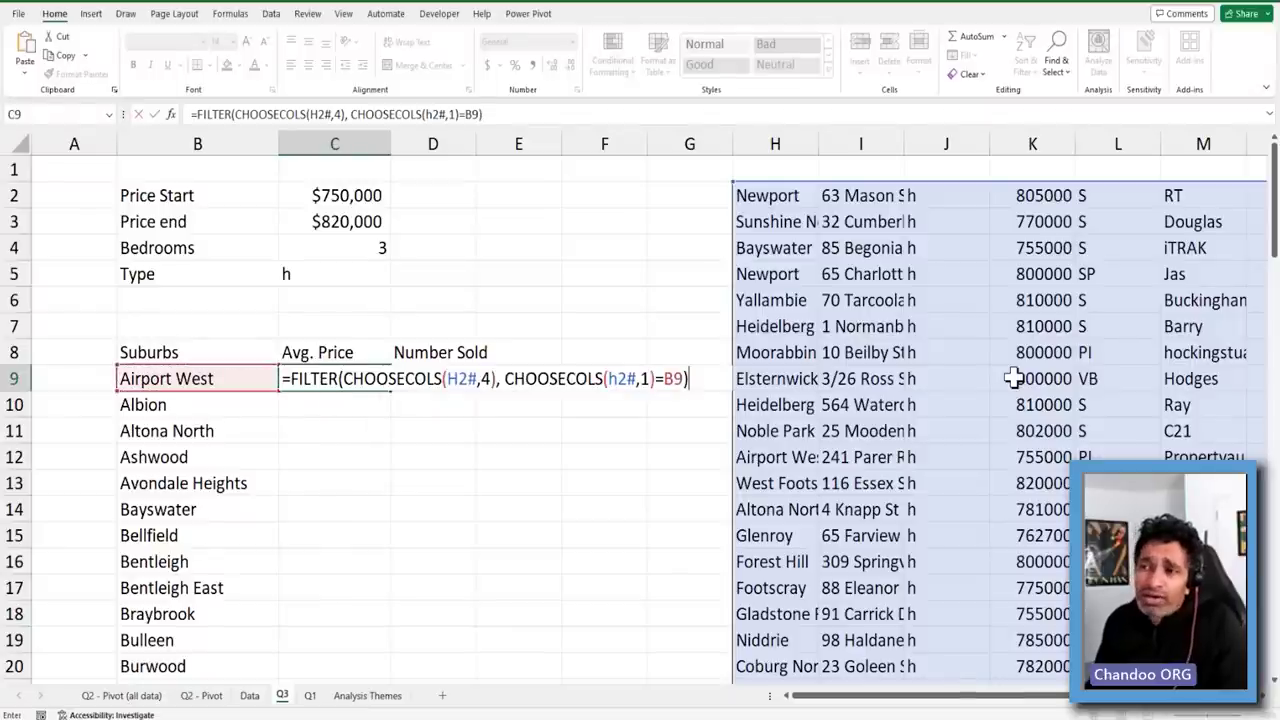
key("Return")
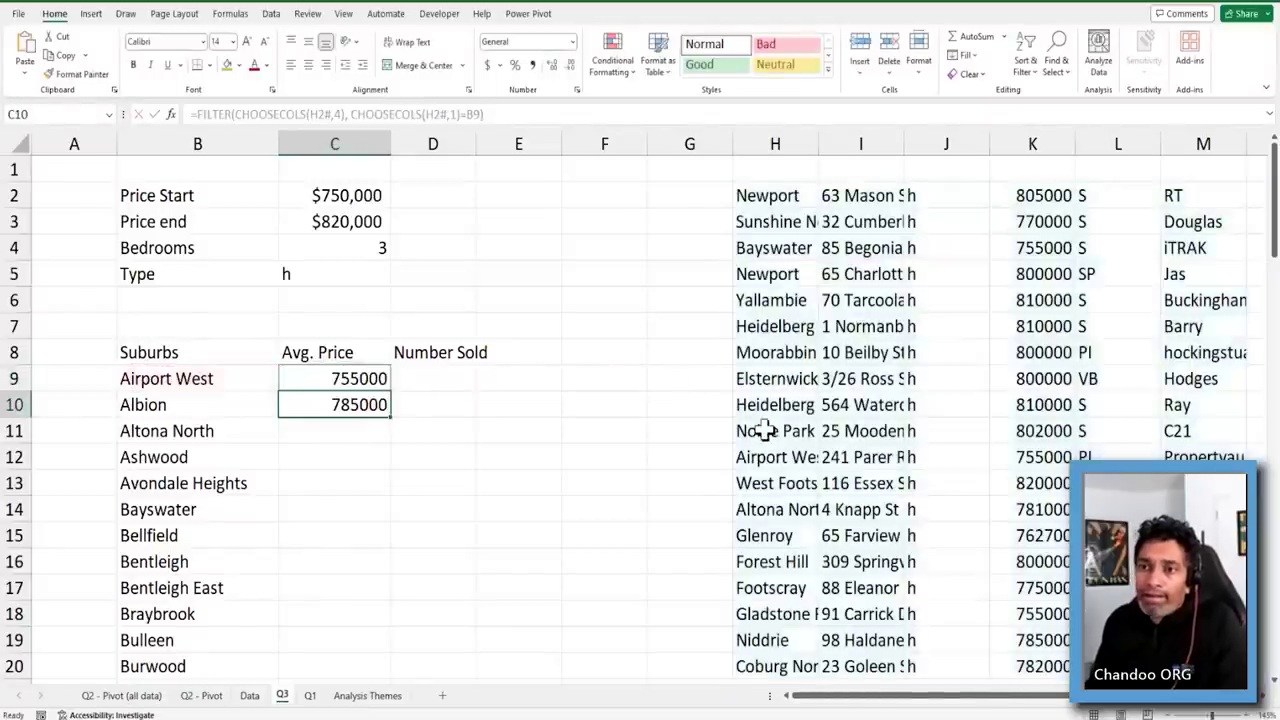
Wrap the FILTER formula in C9 in AVERAGE to get the suburb's average price
left_click_drag(343, 374, 343, 404)
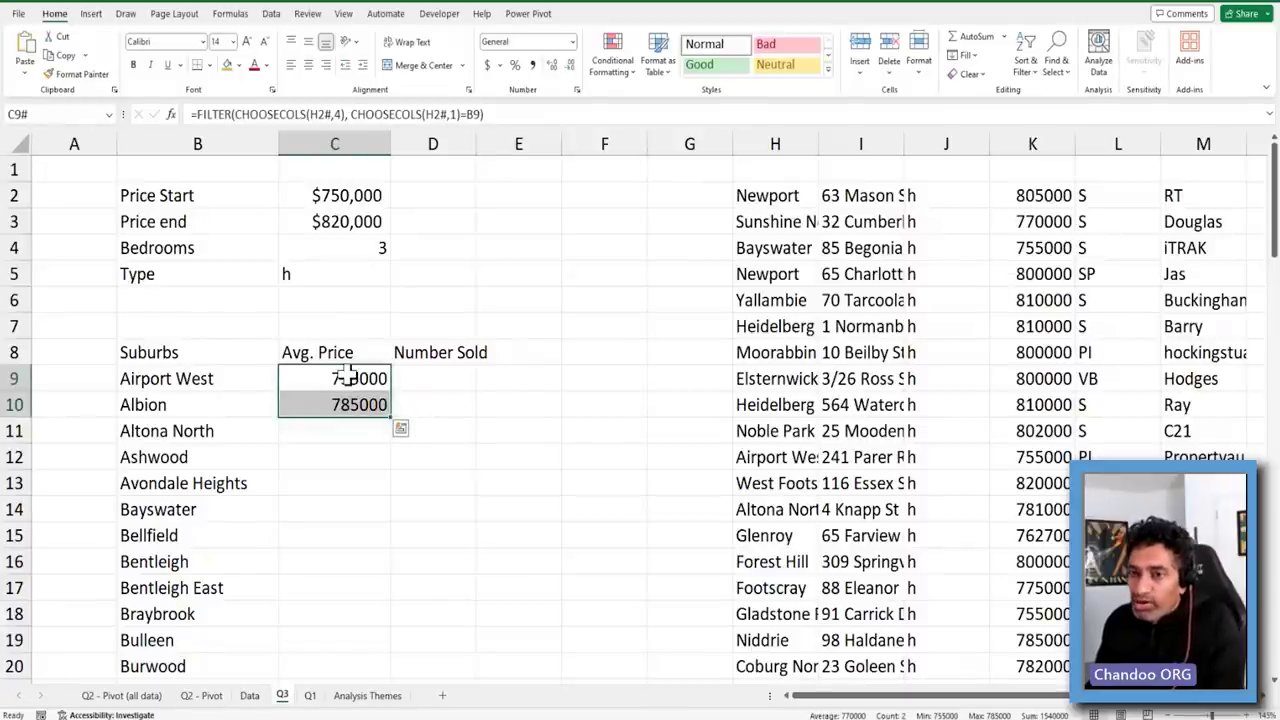
key("F2")
key("Home")
key("Right")
type("ave")
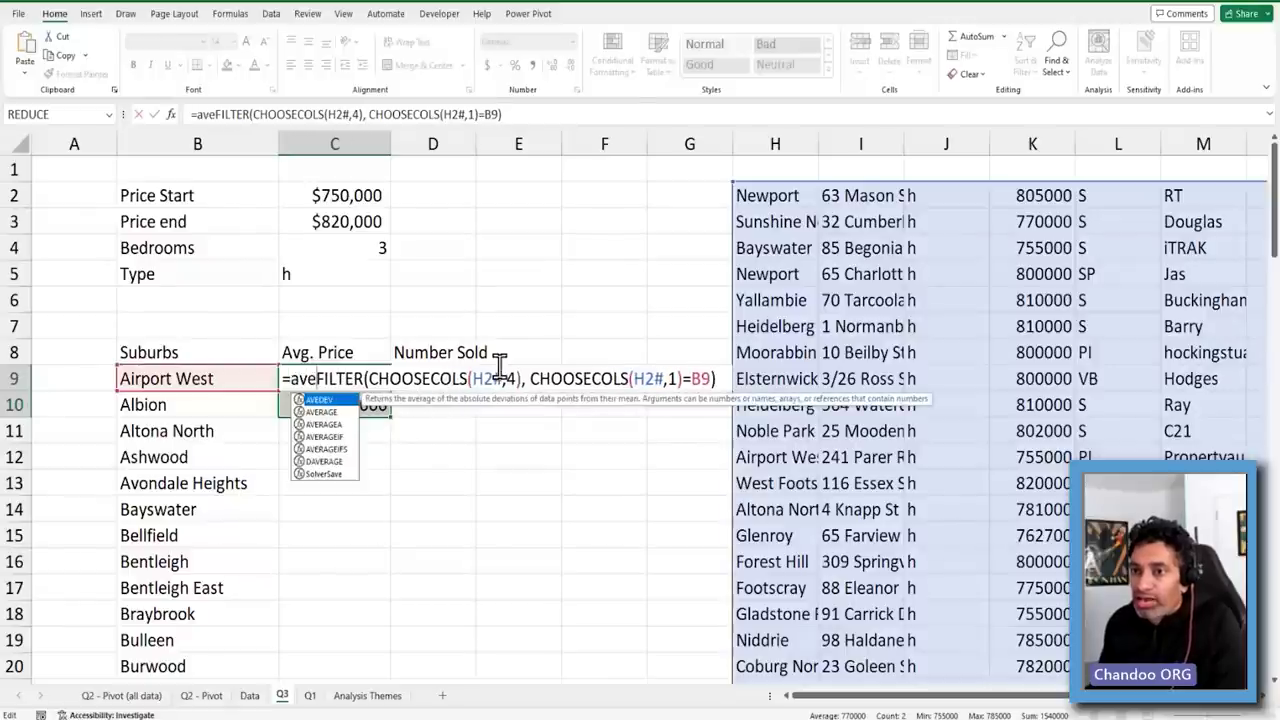
key("Down")
key("Tab")
key("End")
type(")")
key("Return")
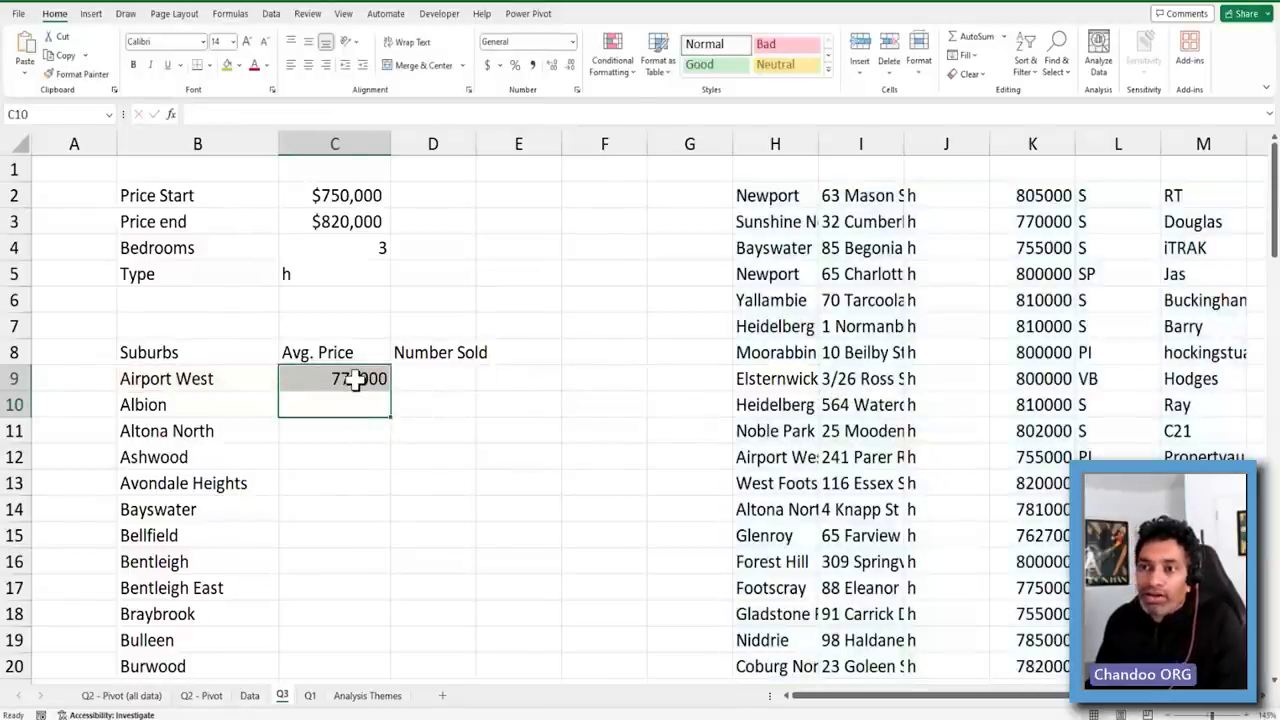
Fill the C9 average formula down the suburb list and inspect the references in C10's formula
left_click(357, 378)
double_click(391, 394)
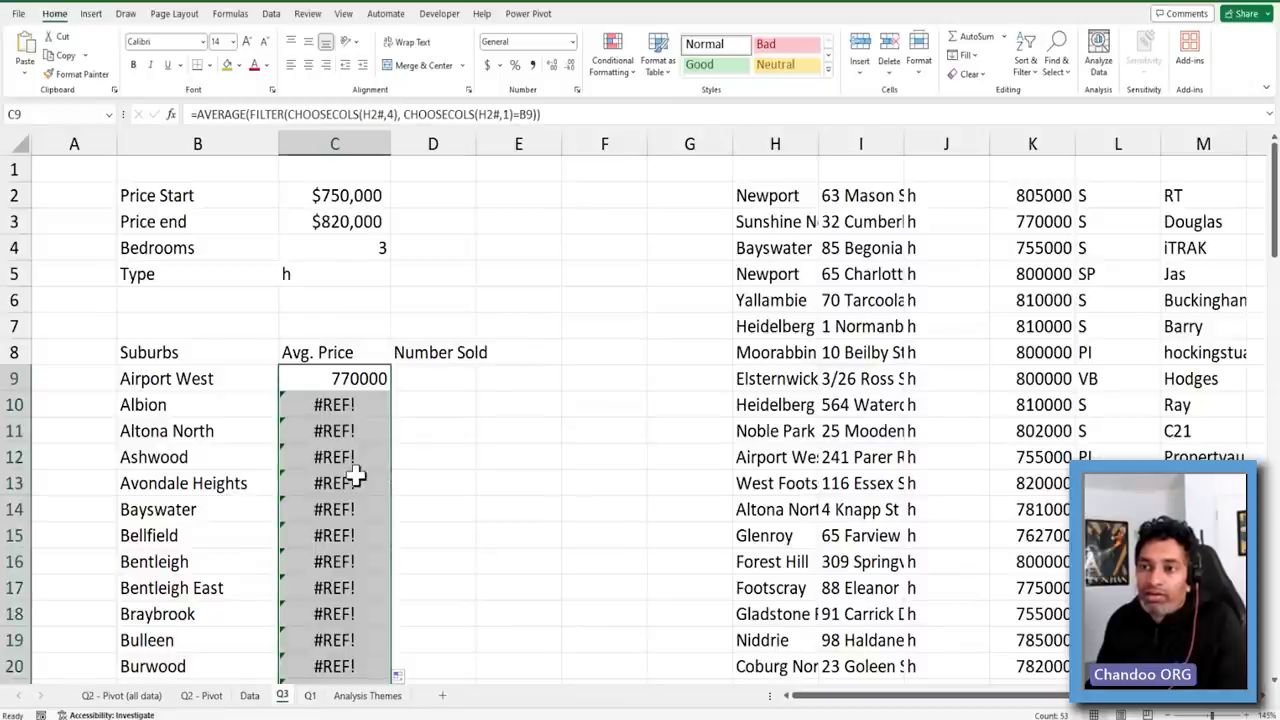
left_click(361, 401)
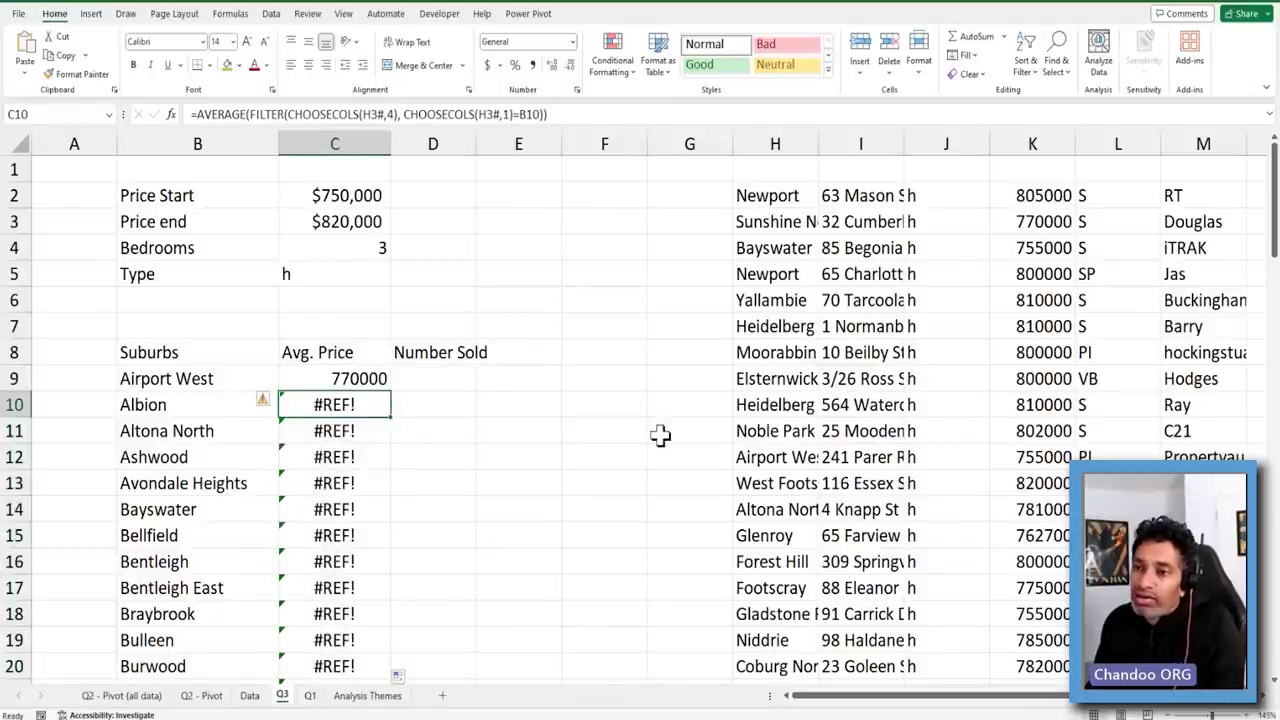
key("F2")
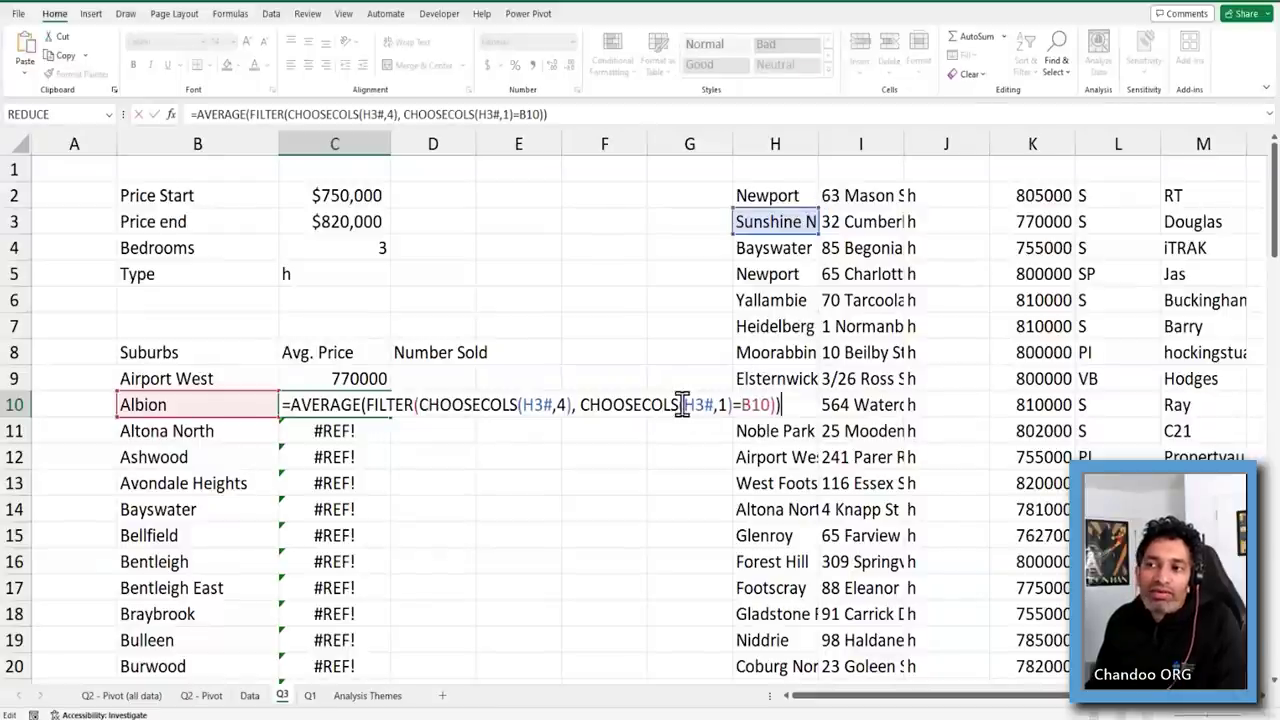
left_click(536, 410)
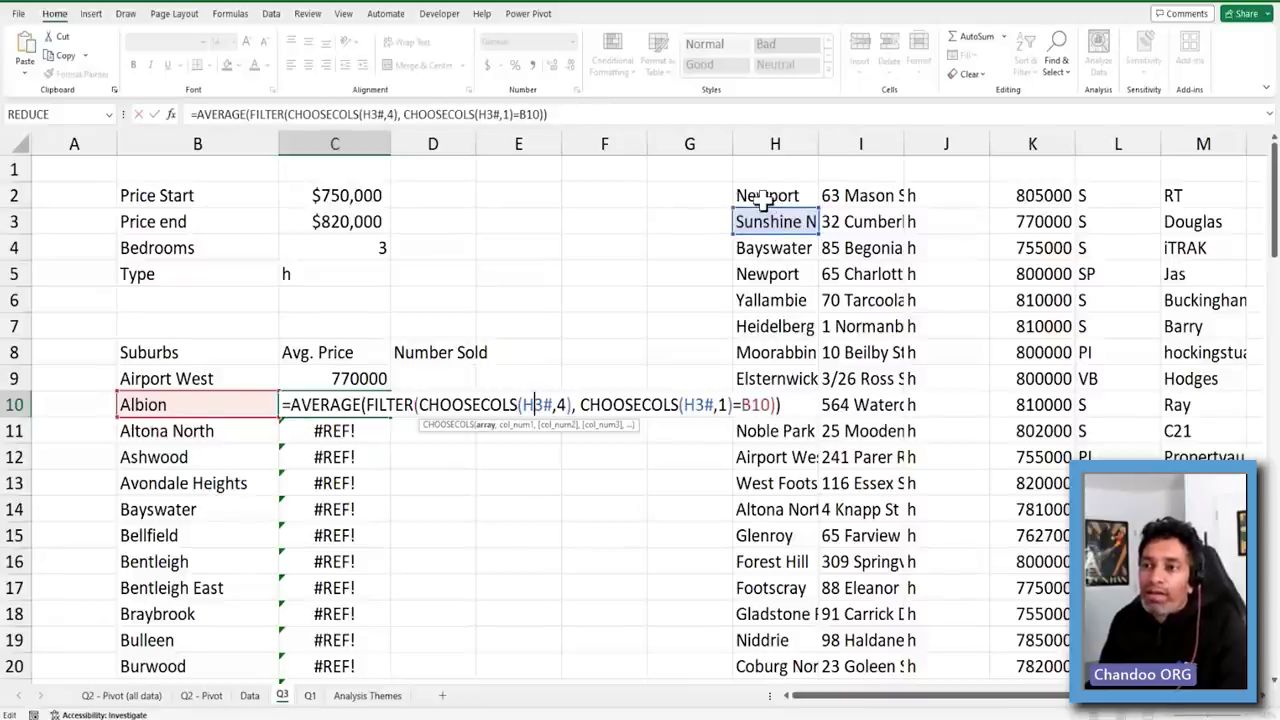
Make both H2# references in C9 absolute as $H$2# and fill the formula down beside all suburbs
double_click(466, 384)
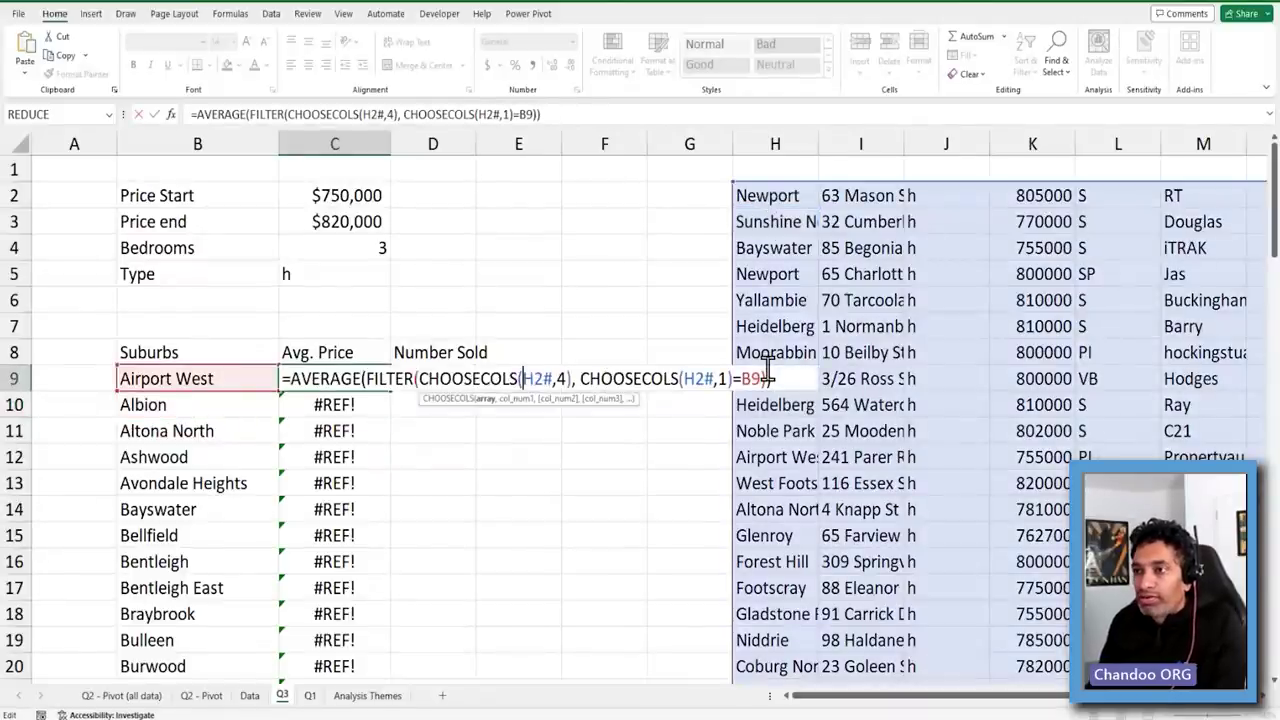
key("F4")
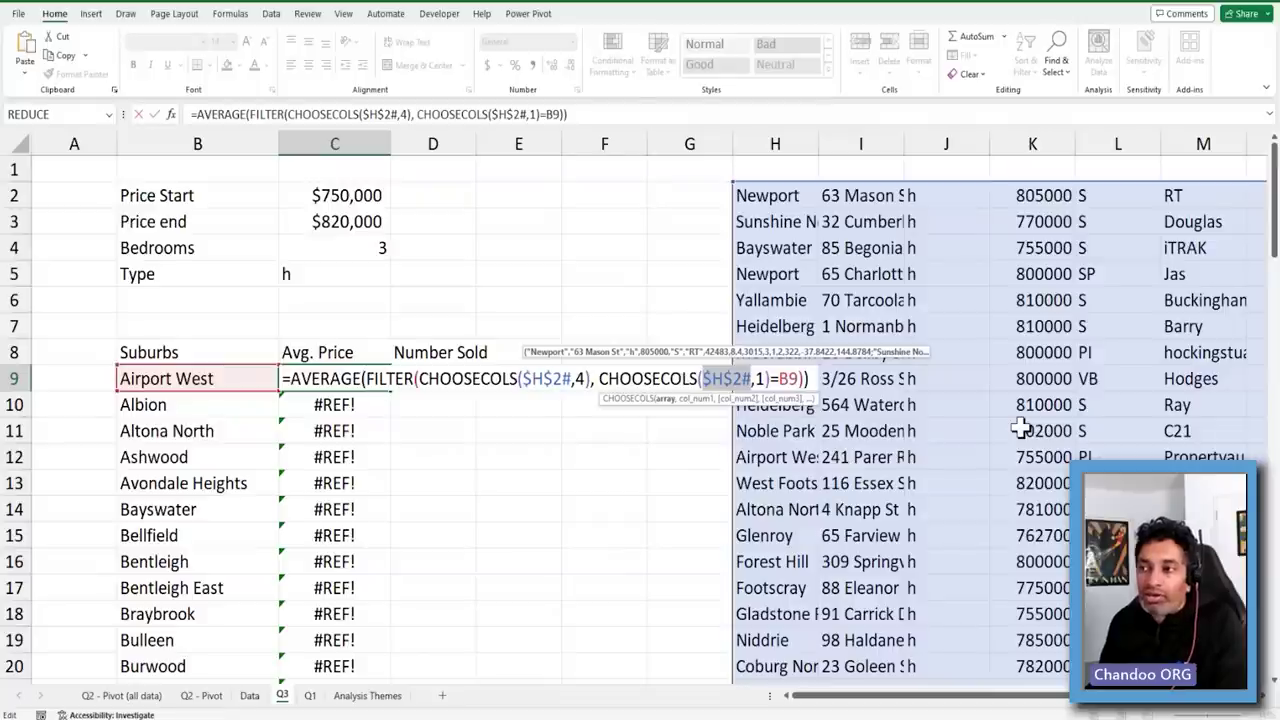
key("ctrl+Return")
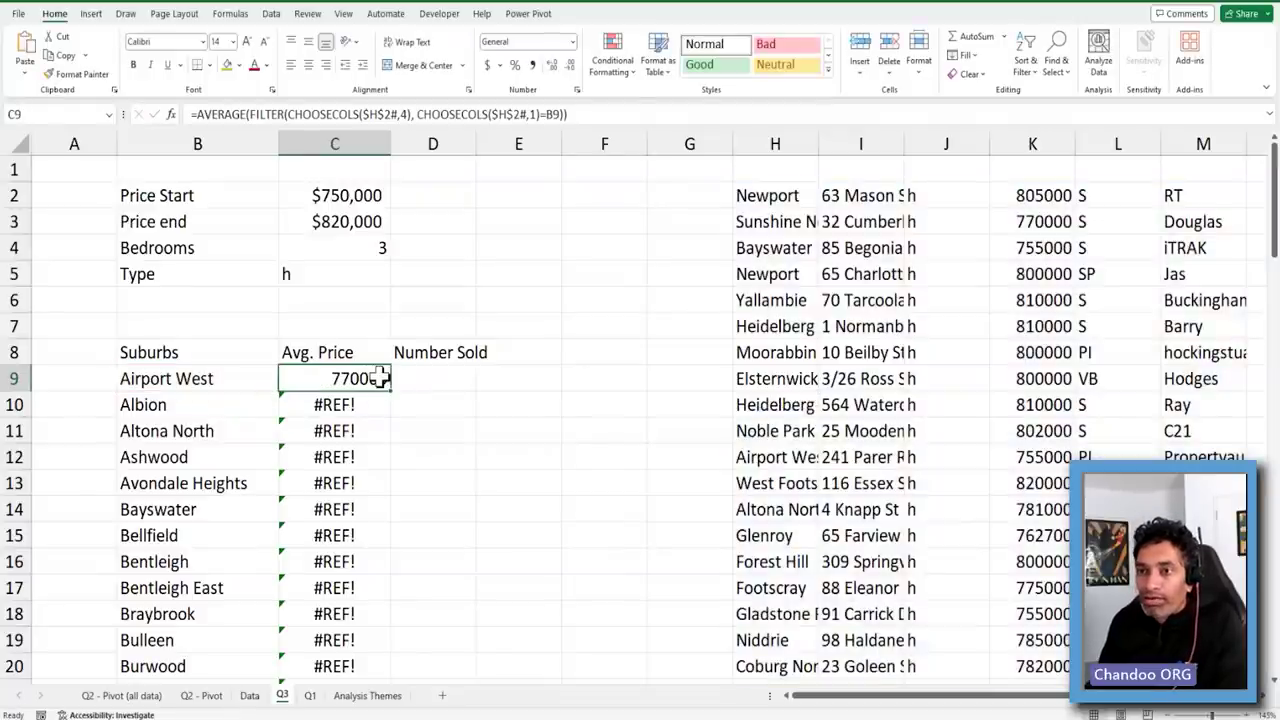
double_click(389, 390)
scroll(371, 485, "down", 19)
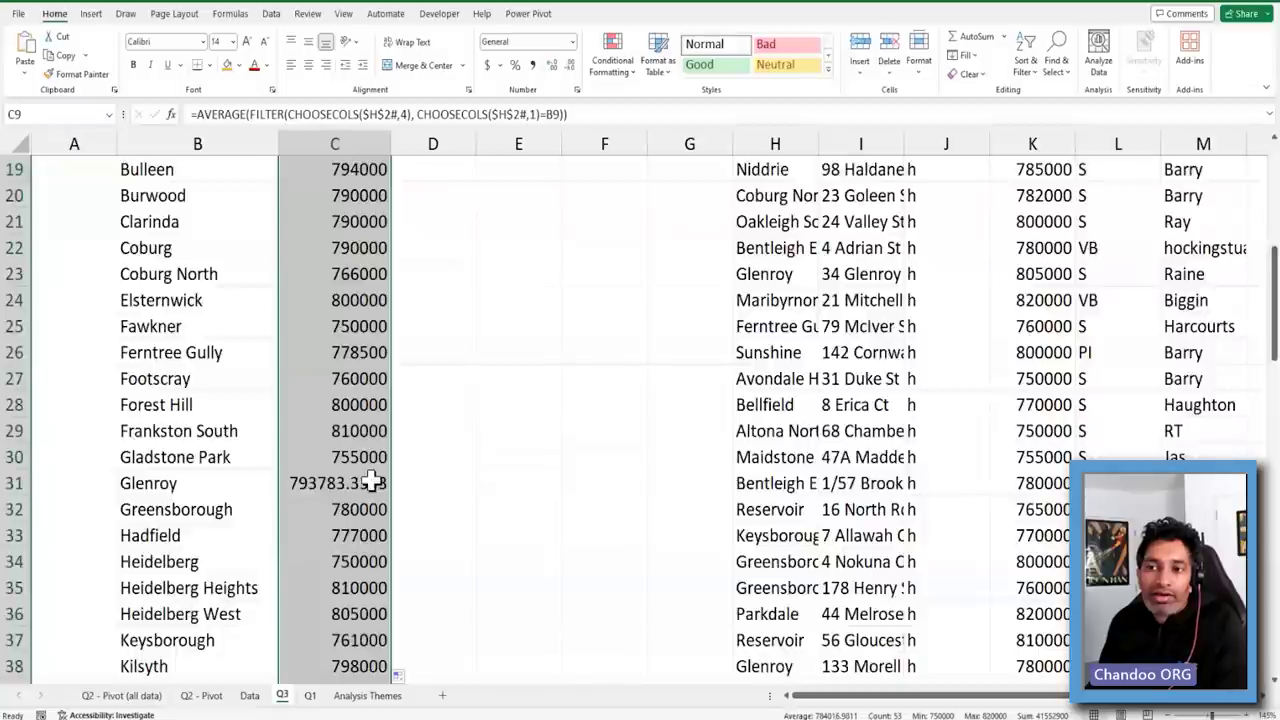
scroll(371, 483, "up", 6)
scroll(371, 483, "up", 13)
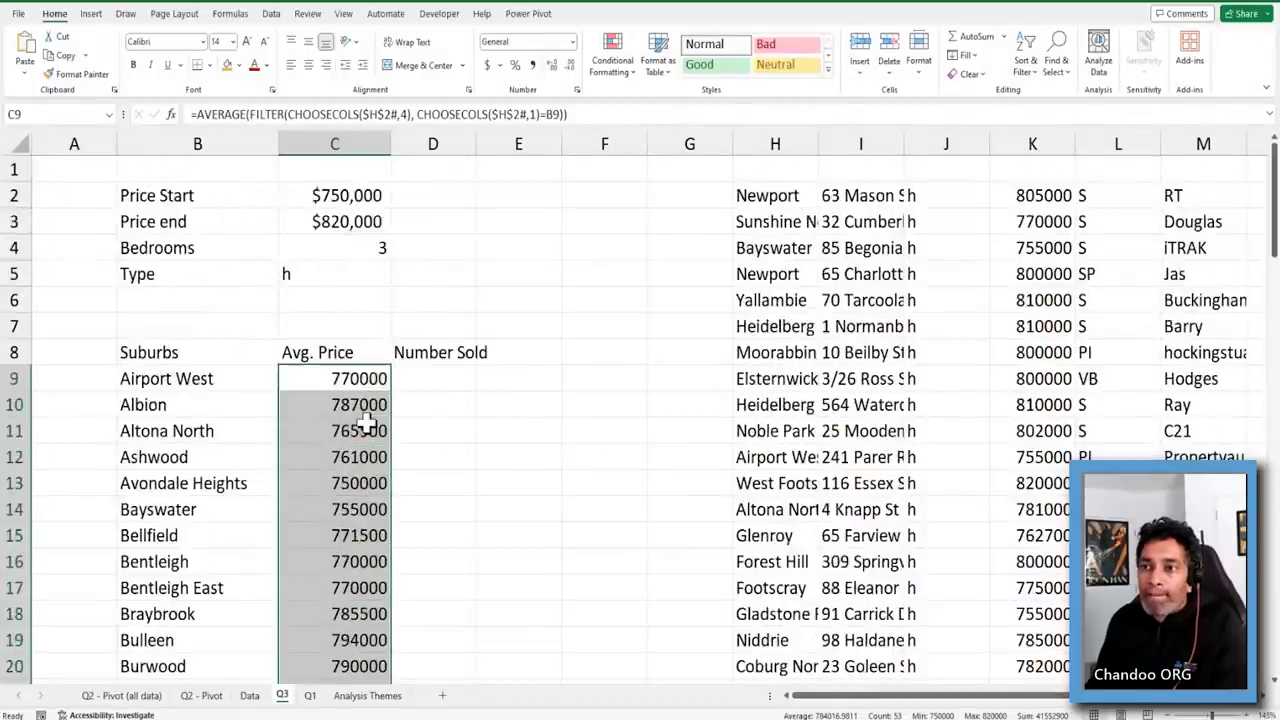
Copy the C9 formula text into D9 under Number Sold and replace AVERAGE with COUNT
double_click(366, 380)
left_click_drag(808, 380, 276, 365)
key("ctrl+c")
key("Escape")
left_click(449, 377)
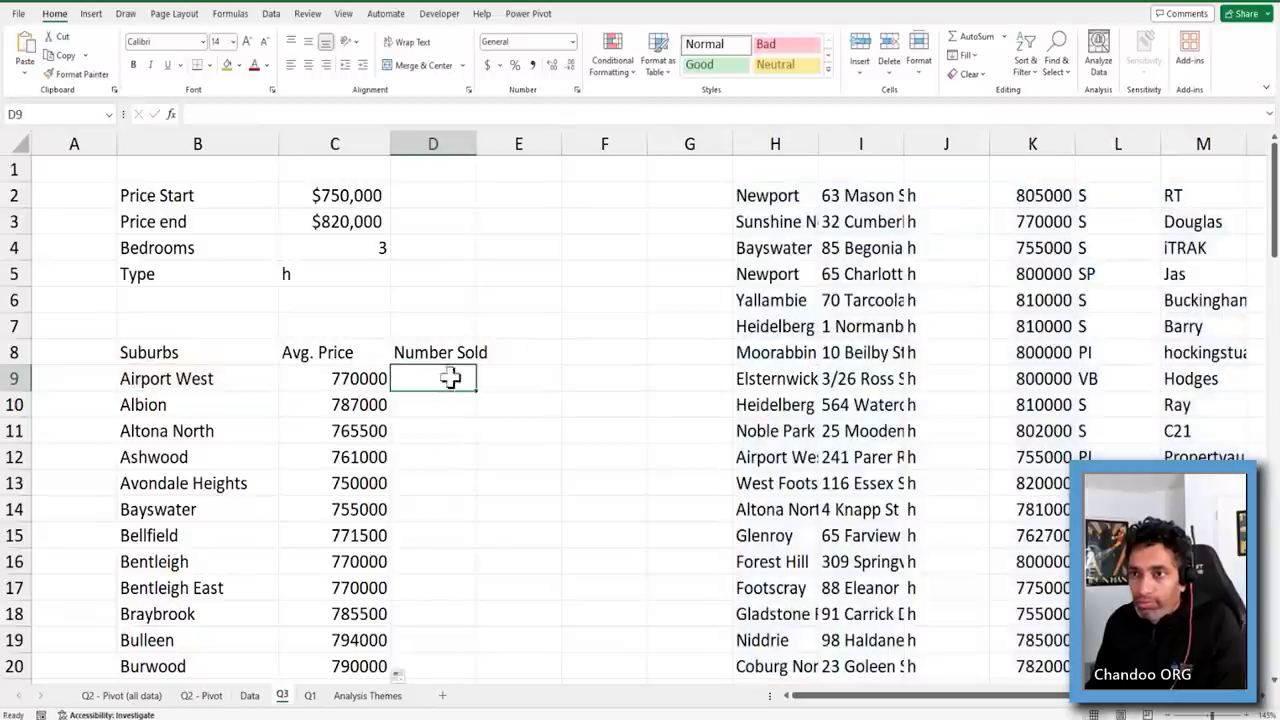
double_click(434, 379)
key("ctrl+v")
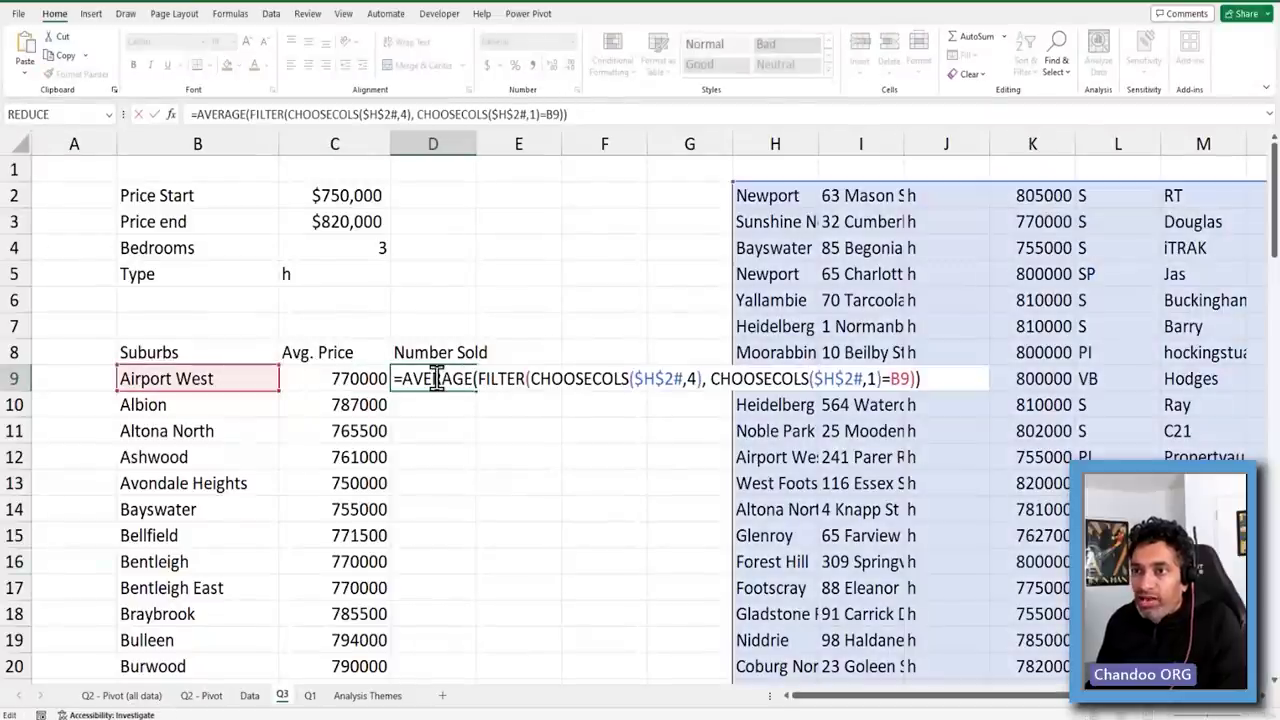
type("count")
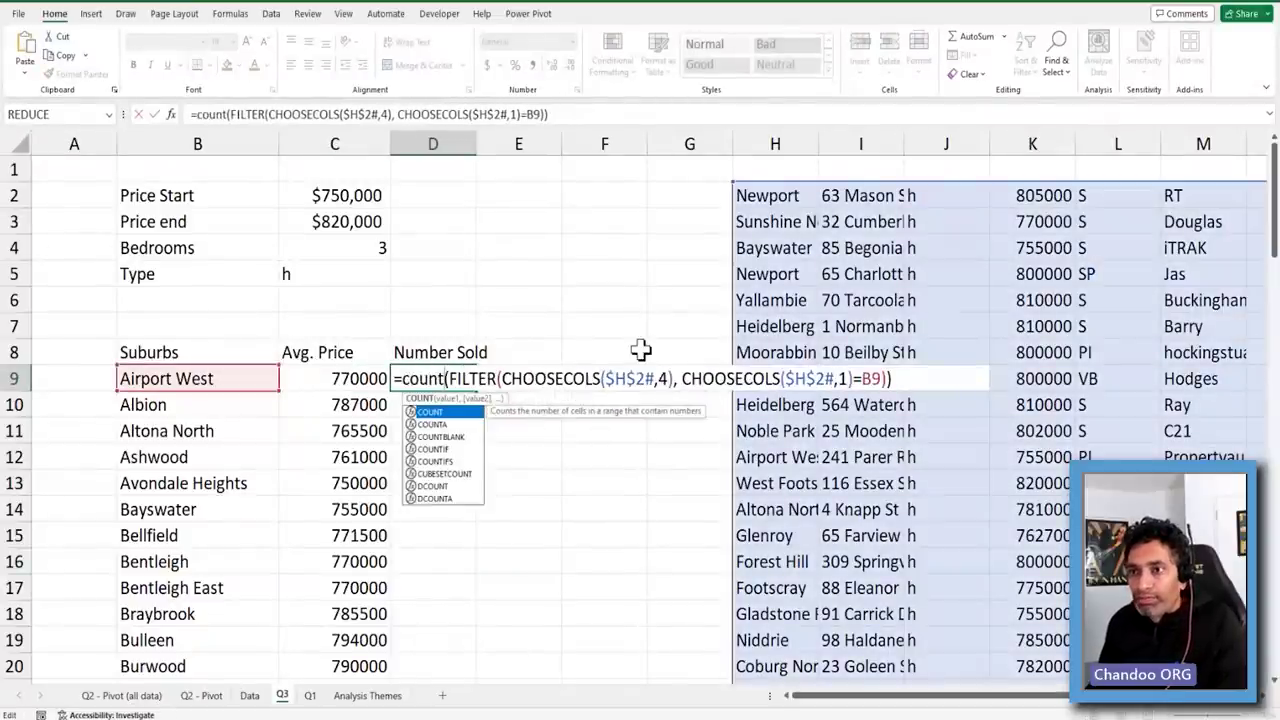
key("Return")
Fill the D9 count formula down beside all suburbs and review the Number Sold column
left_click(464, 378)
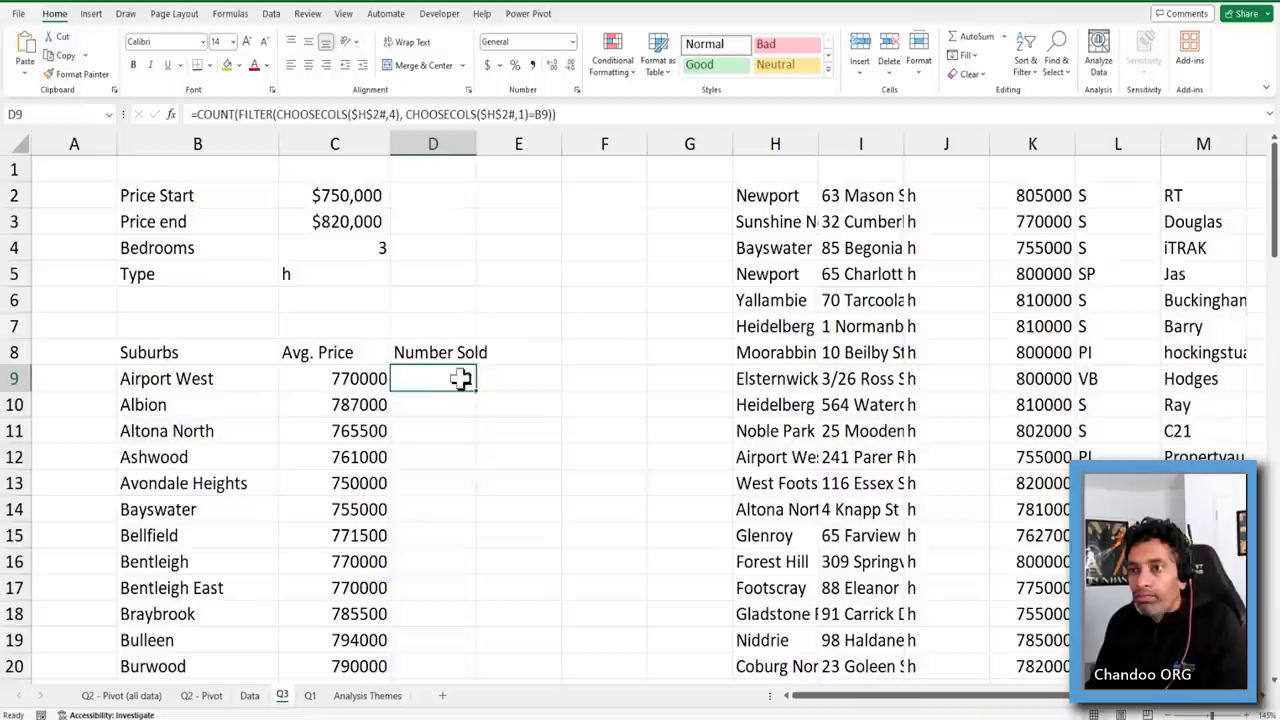
double_click(476, 391)
scroll(525, 429, "down", 10)
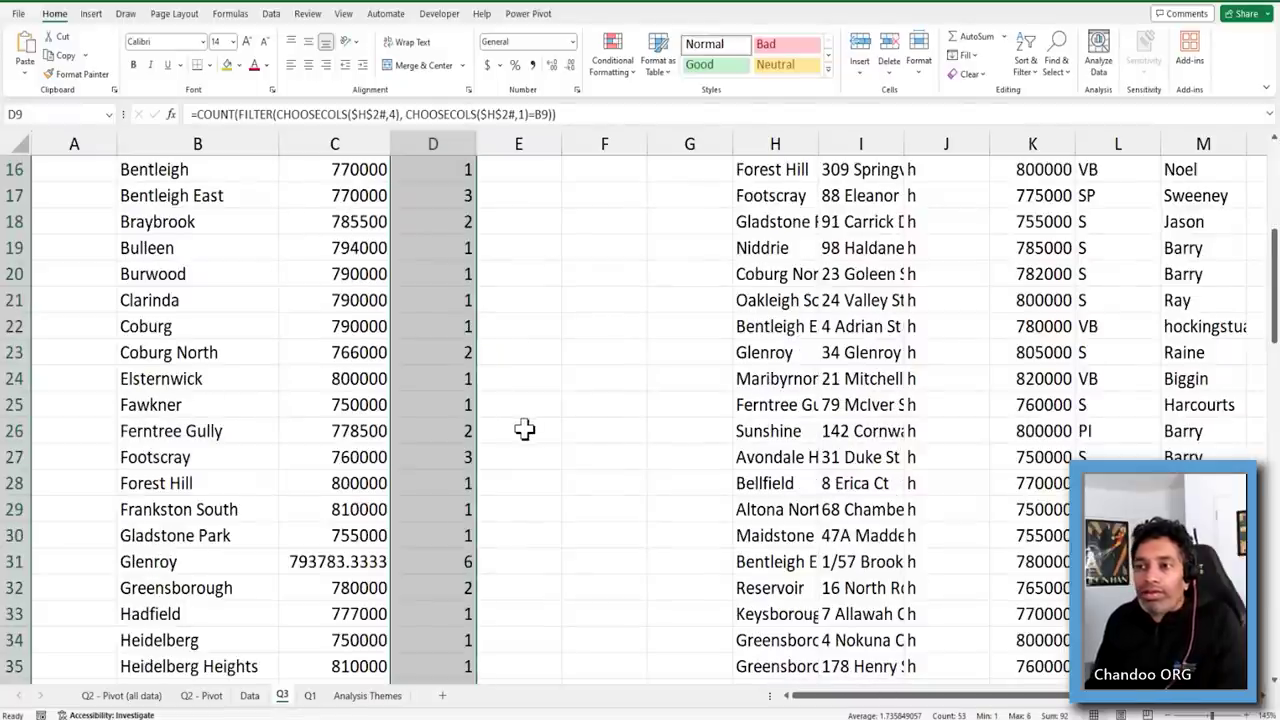
scroll(523, 429, "up", 10)
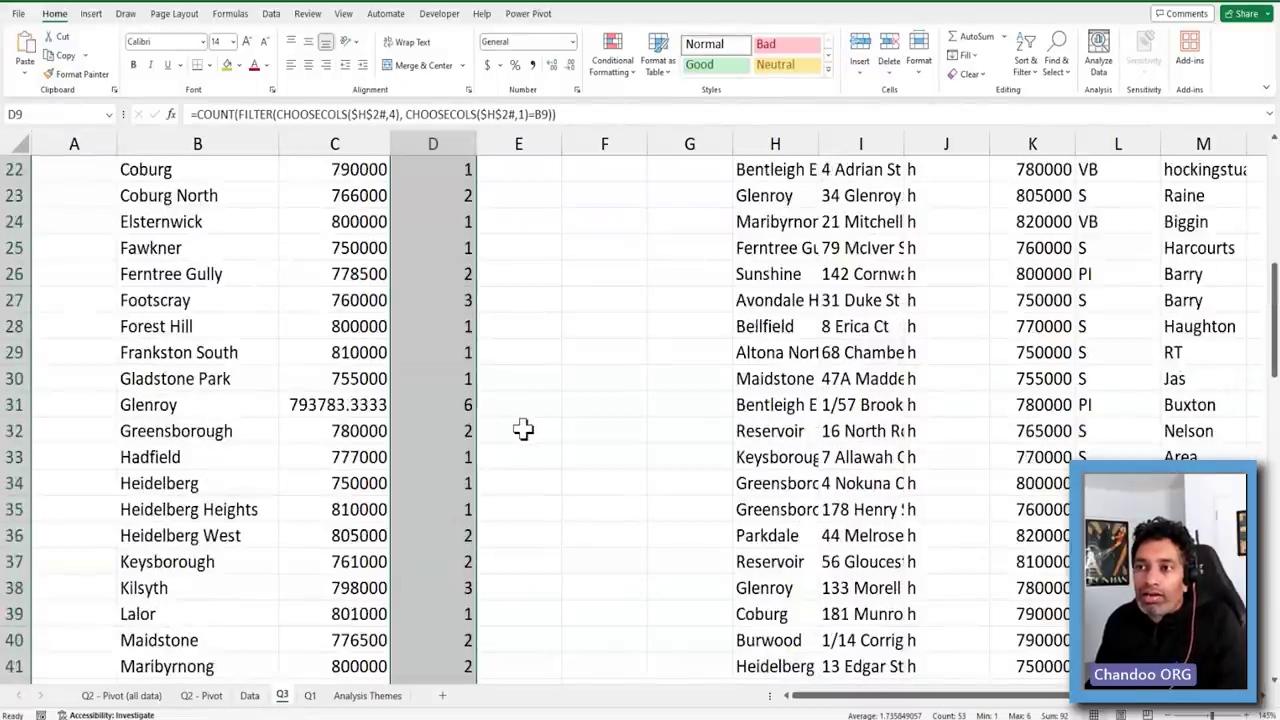
left_click(523, 429)
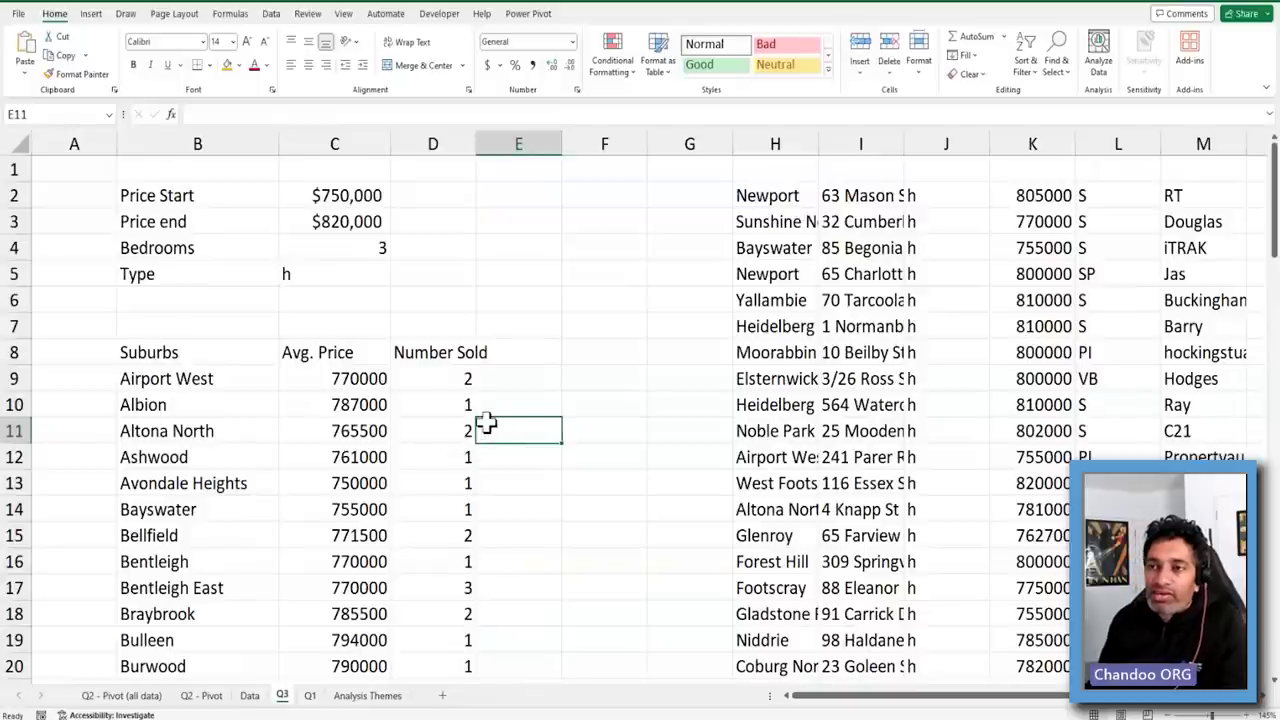
Review the filter criteria and the full suburb list with its average prices and numbers sold, comparing the Glenroy, Pascoe Vale and Albion rows
left_click_drag(349, 194, 342, 266)
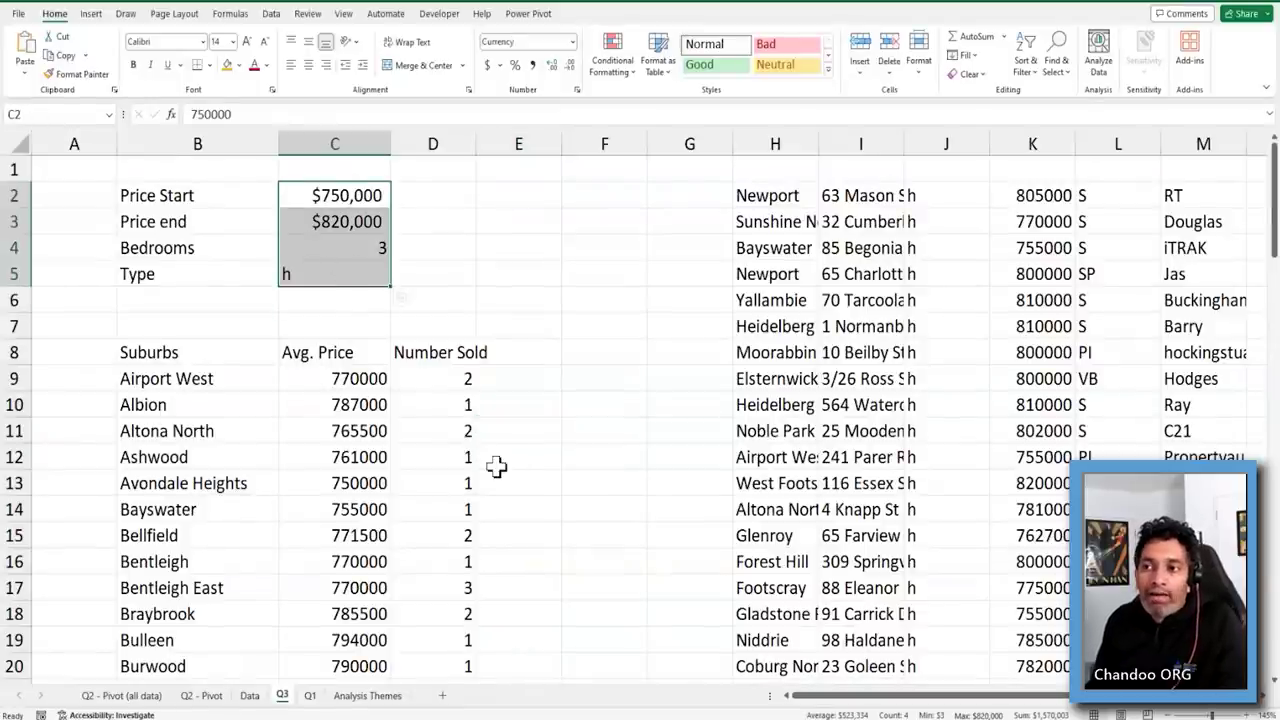
scroll(496, 467, "down", 4)
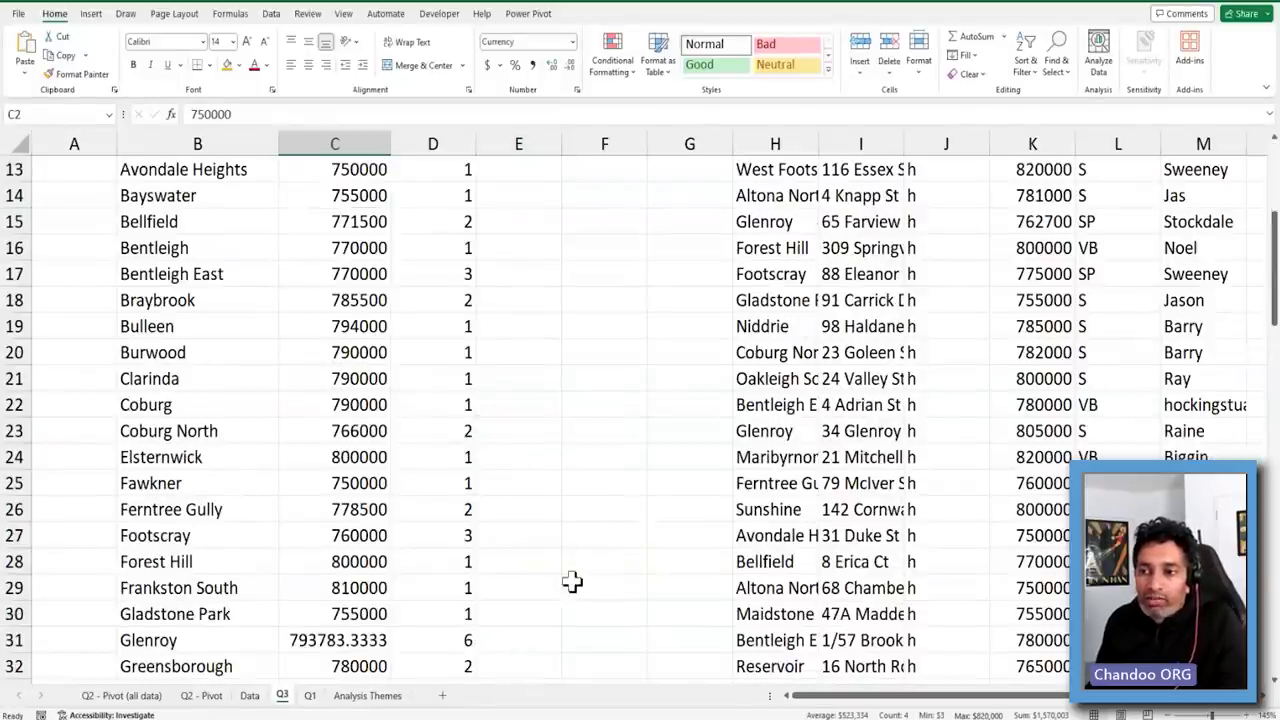
scroll(530, 560, "down", 2)
left_click_drag(230, 489, 442, 490)
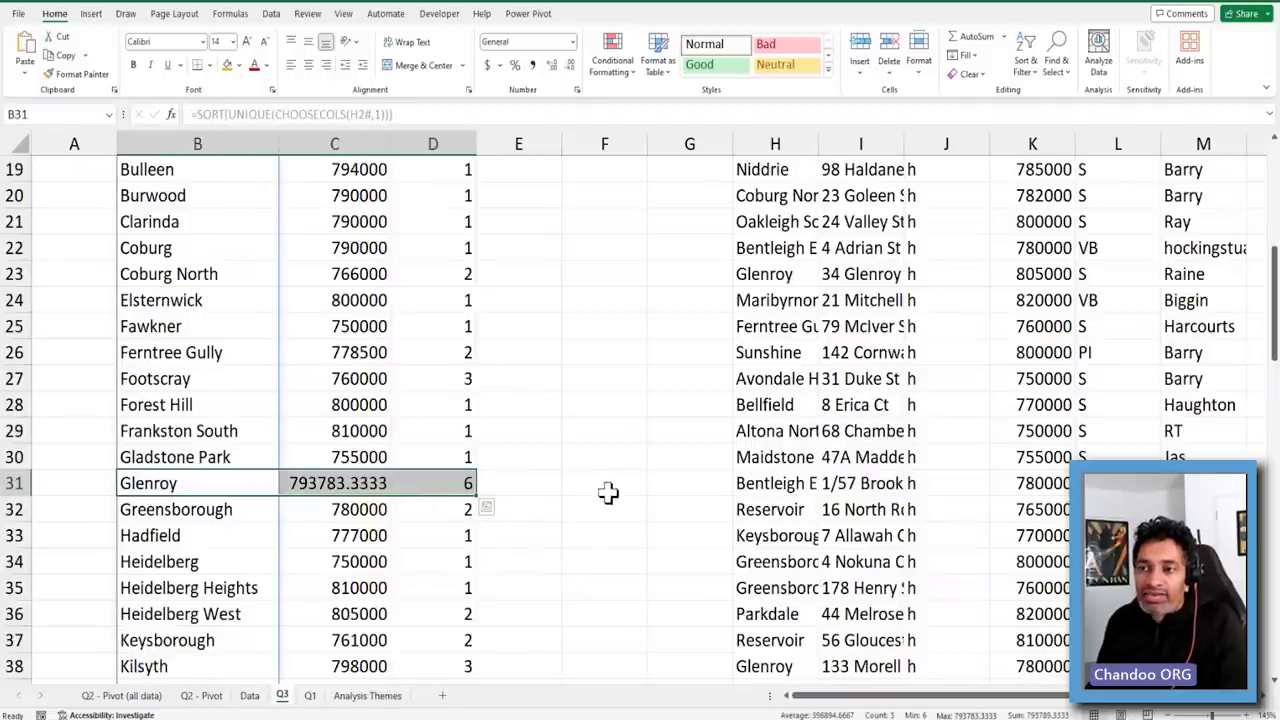
scroll(605, 495, "down", 6)
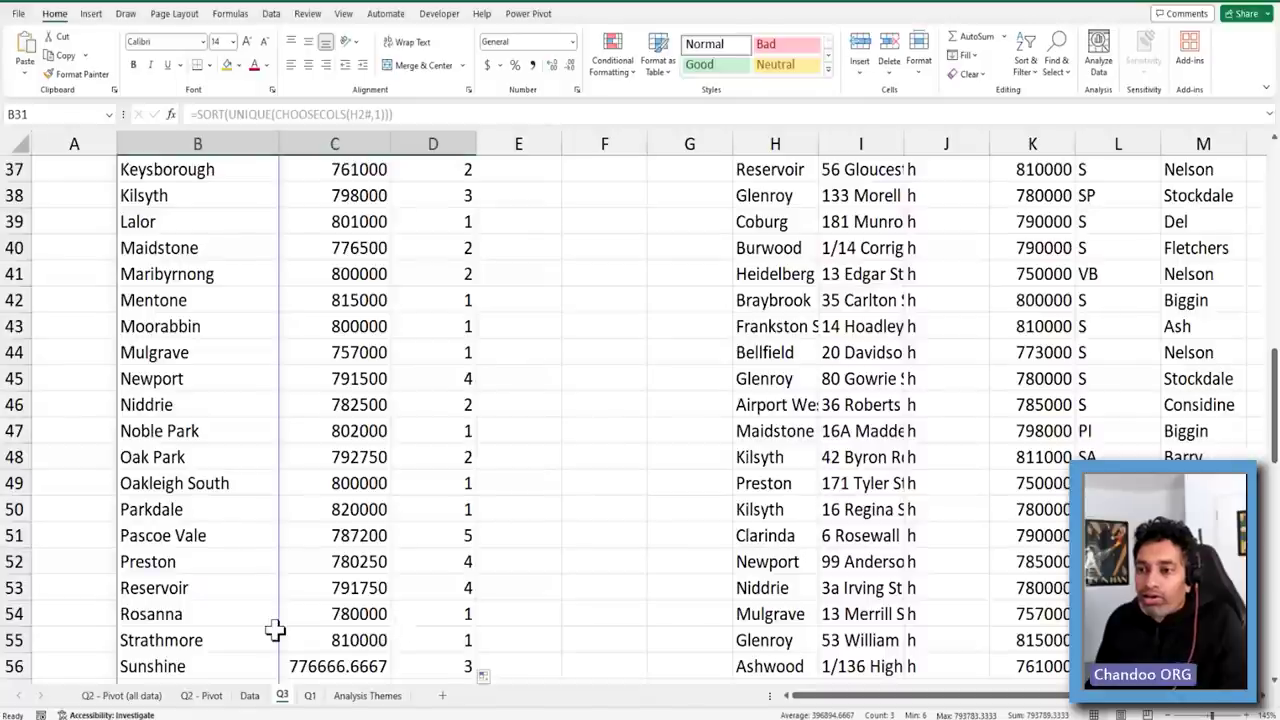
left_click_drag(200, 538, 417, 534)
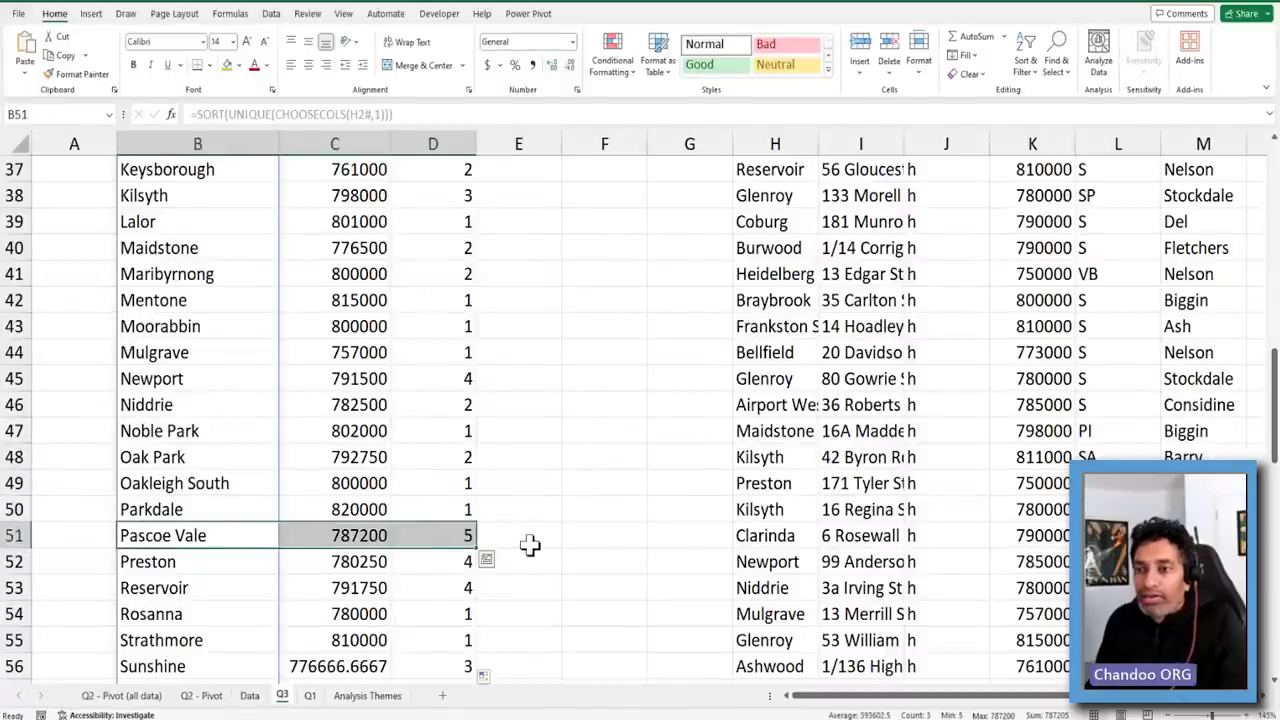
scroll(528, 543, "down", 6)
scroll(530, 543, "up", 1)
scroll(530, 543, "up", 2)
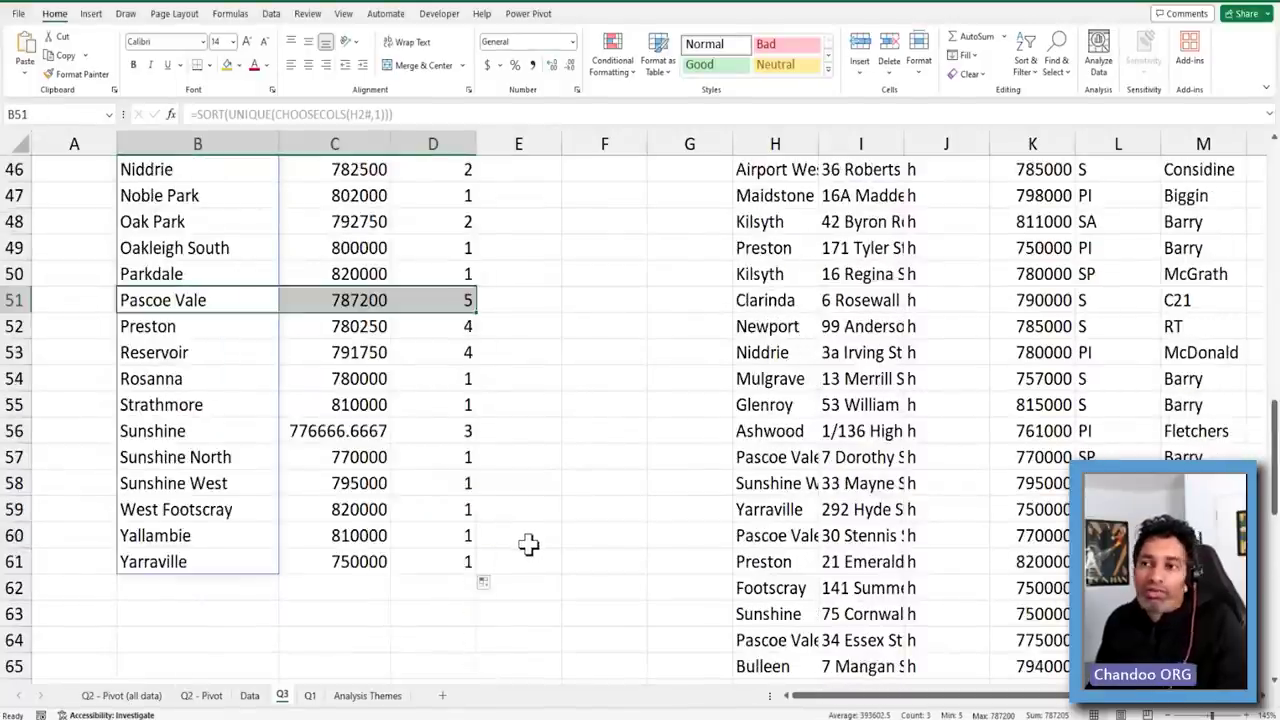
scroll(529, 543, "up", 5)
scroll(526, 522, "up", 1)
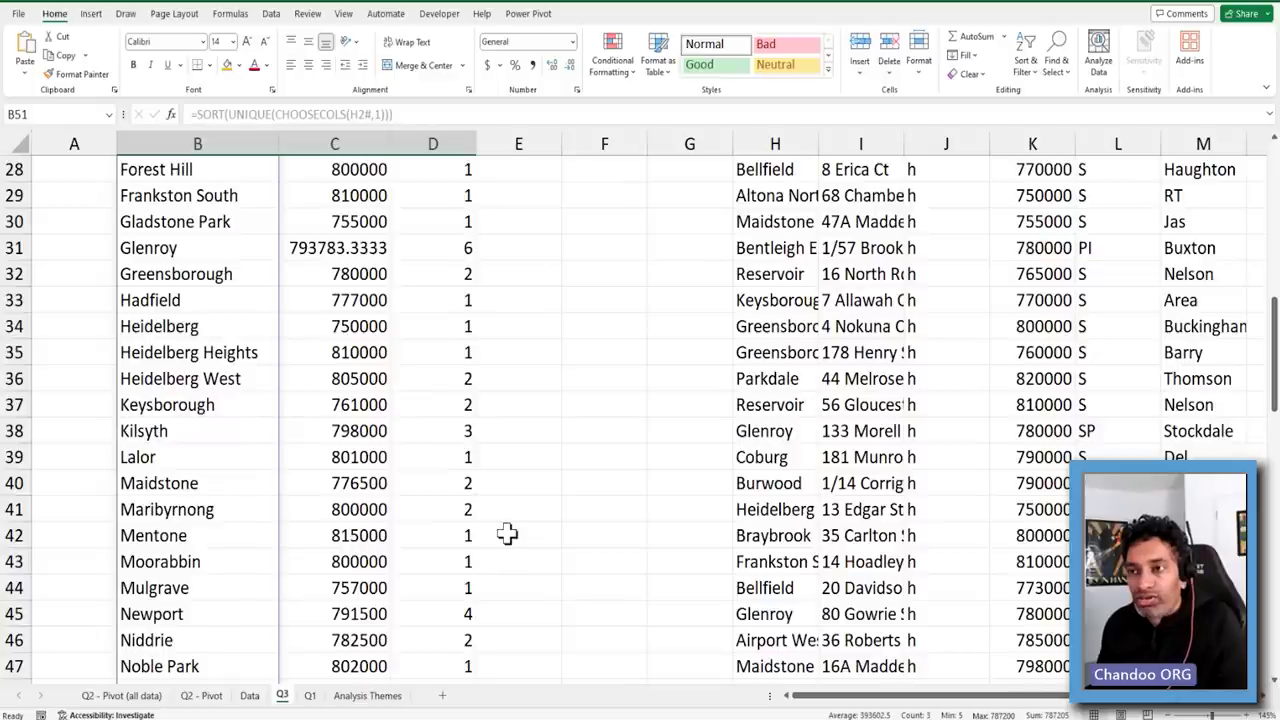
scroll(507, 534, "up", 8)
left_click_drag(244, 326, 443, 329)
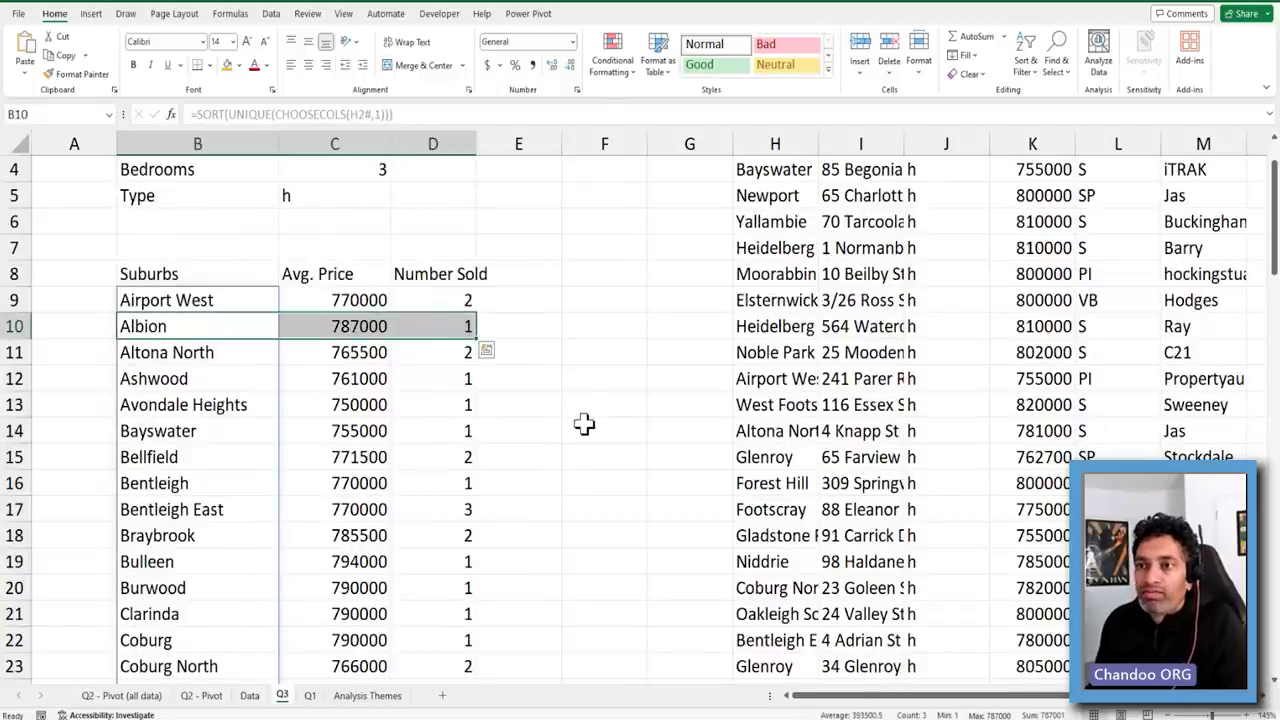
scroll(584, 424, "up", 1)
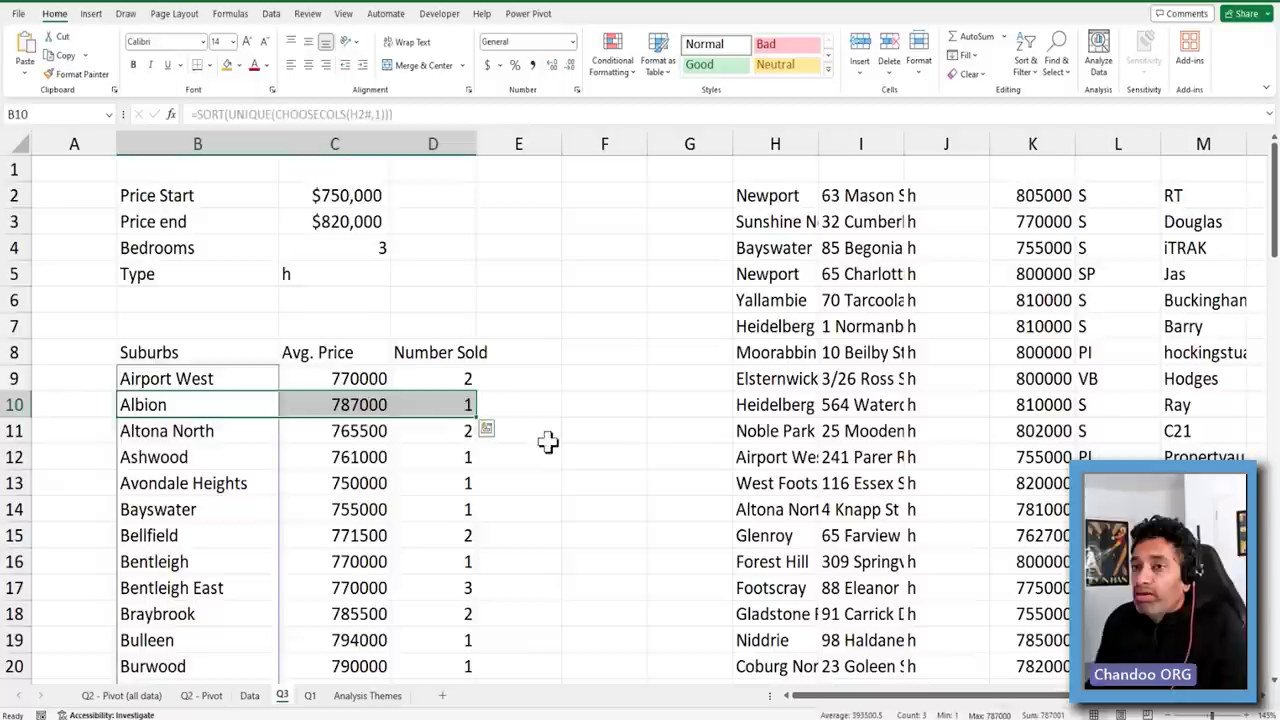
Set the Bedrooms criterion in C4 to 4 and check the recalculated suburb list
key("ctrl+z")
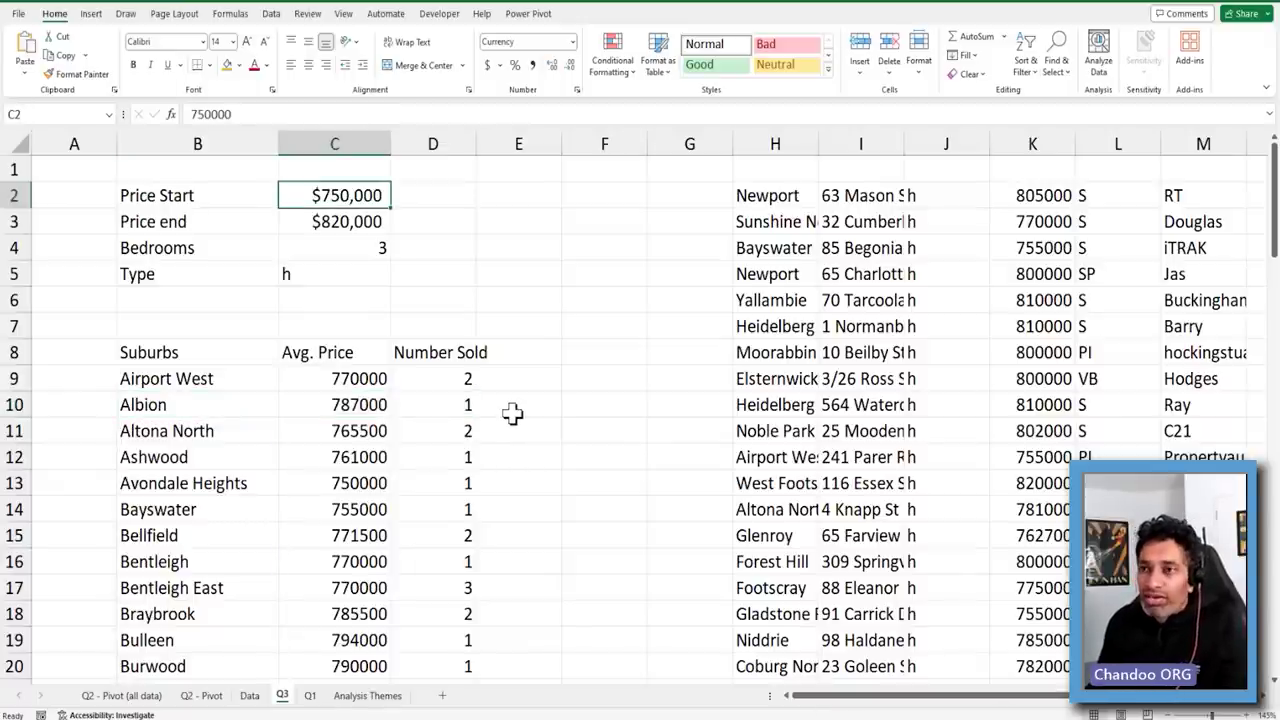
key("Down")
key("Down")
type("4")
key("Return")
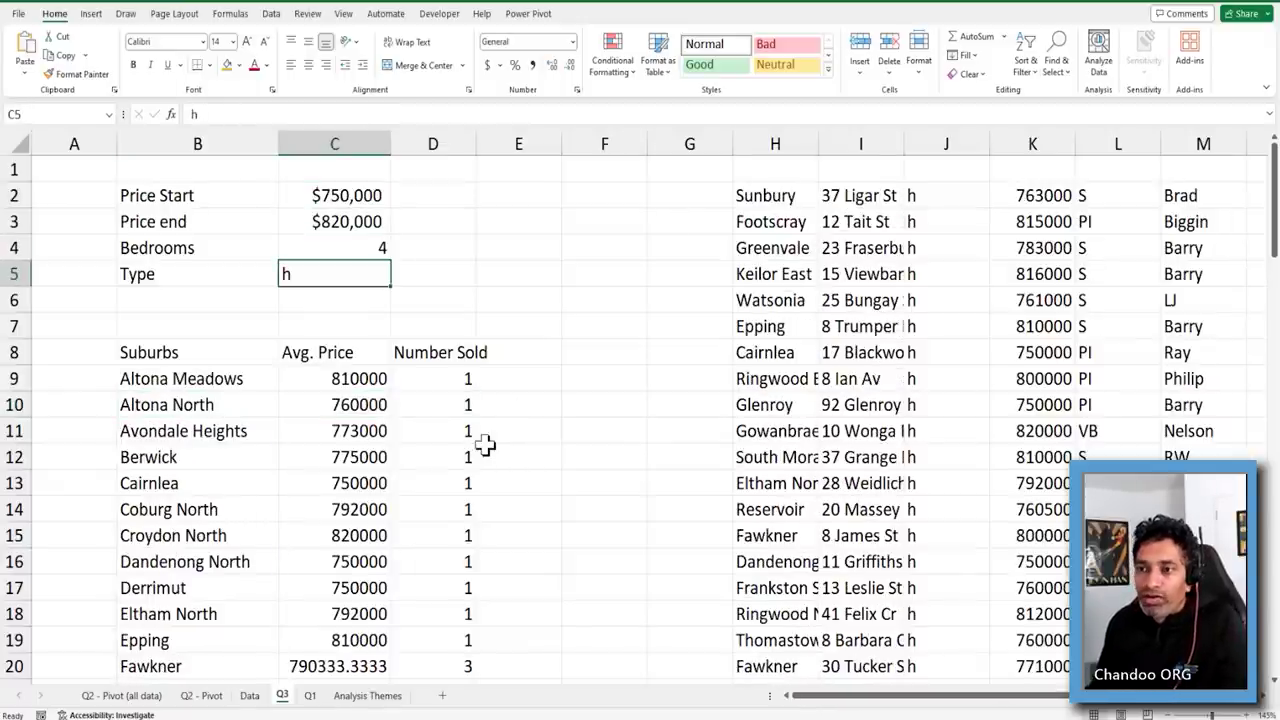
scroll(480, 452, "down", 5)
scroll(478, 456, "up", 5)
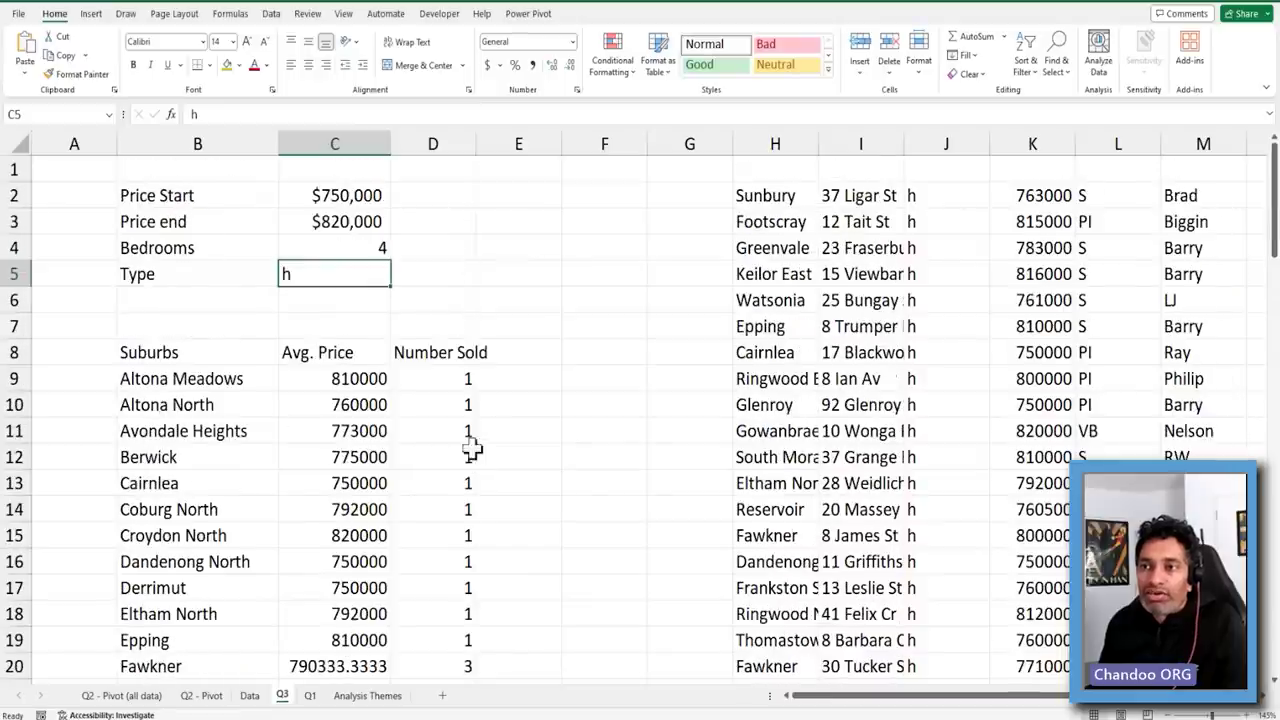
Set the Bedrooms criterion in C4 back to 3
left_click(366, 251)
type("3")
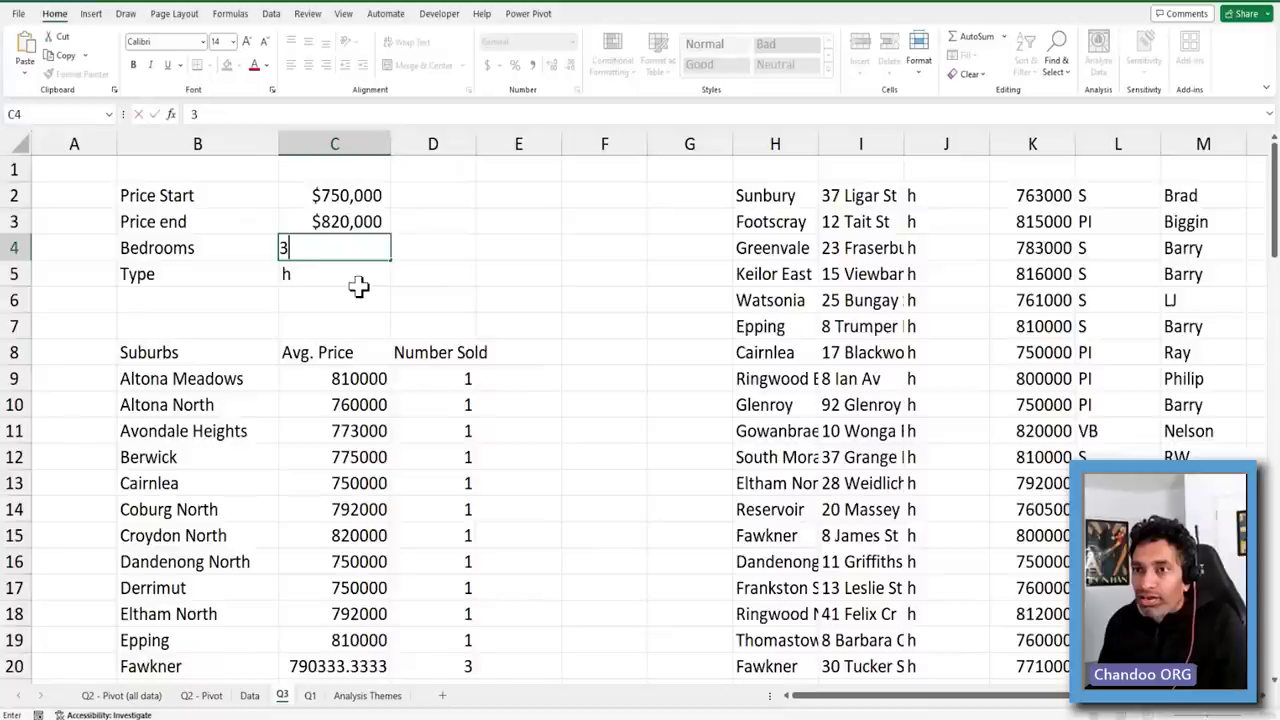
key("Return")
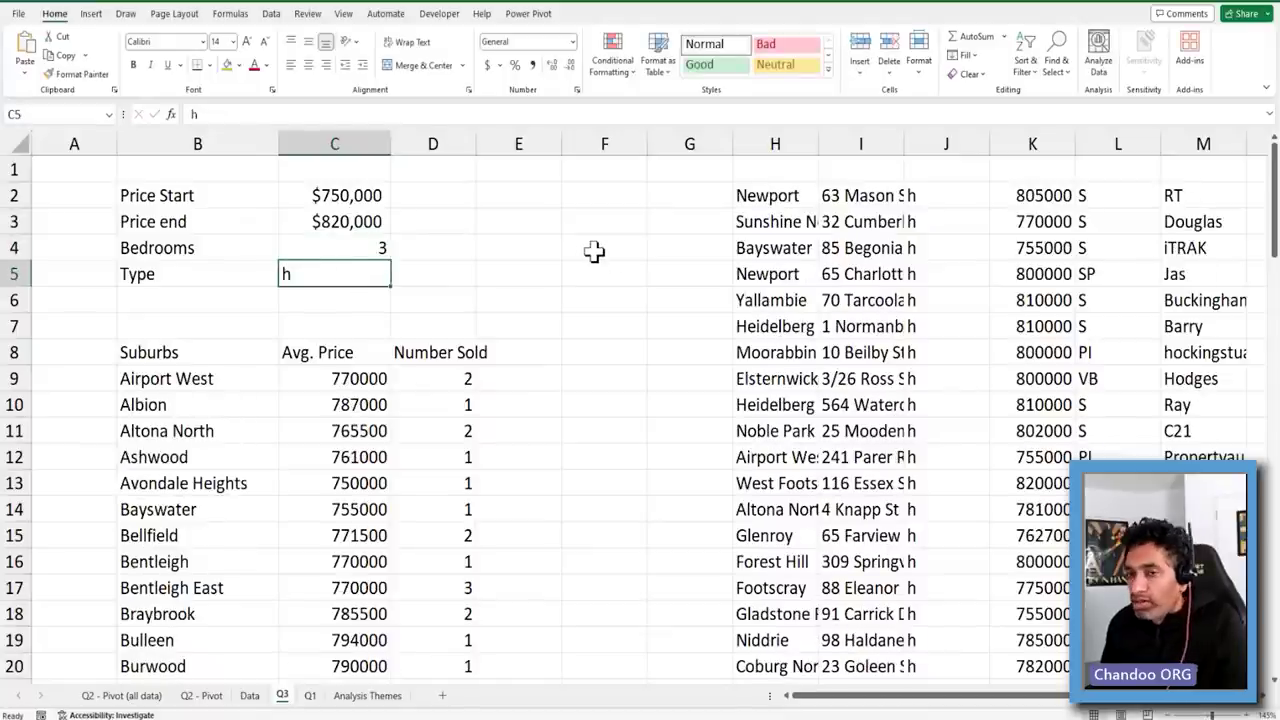
Set the Type criterion in C5 to u and check the end of the recalculated suburb list
key("BackSpace")
type("u")
key("Return")
scroll(537, 443, "down", 6)
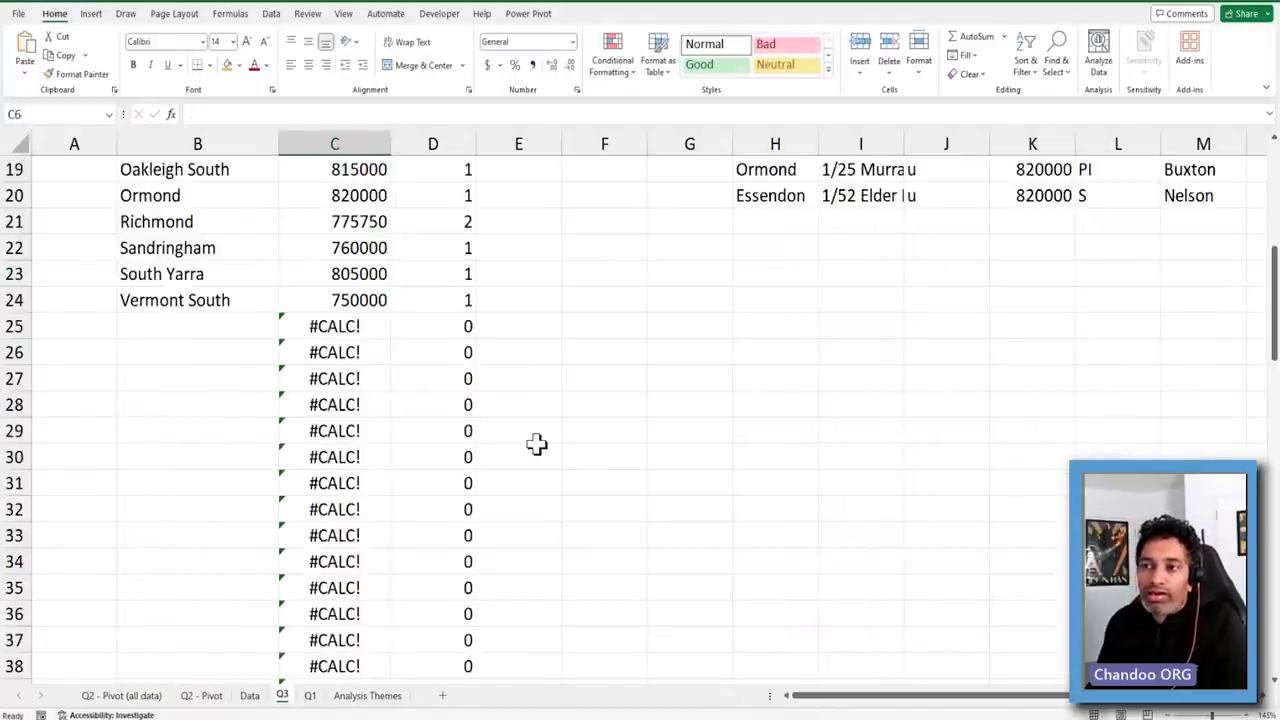
scroll(537, 443, "up", 1)
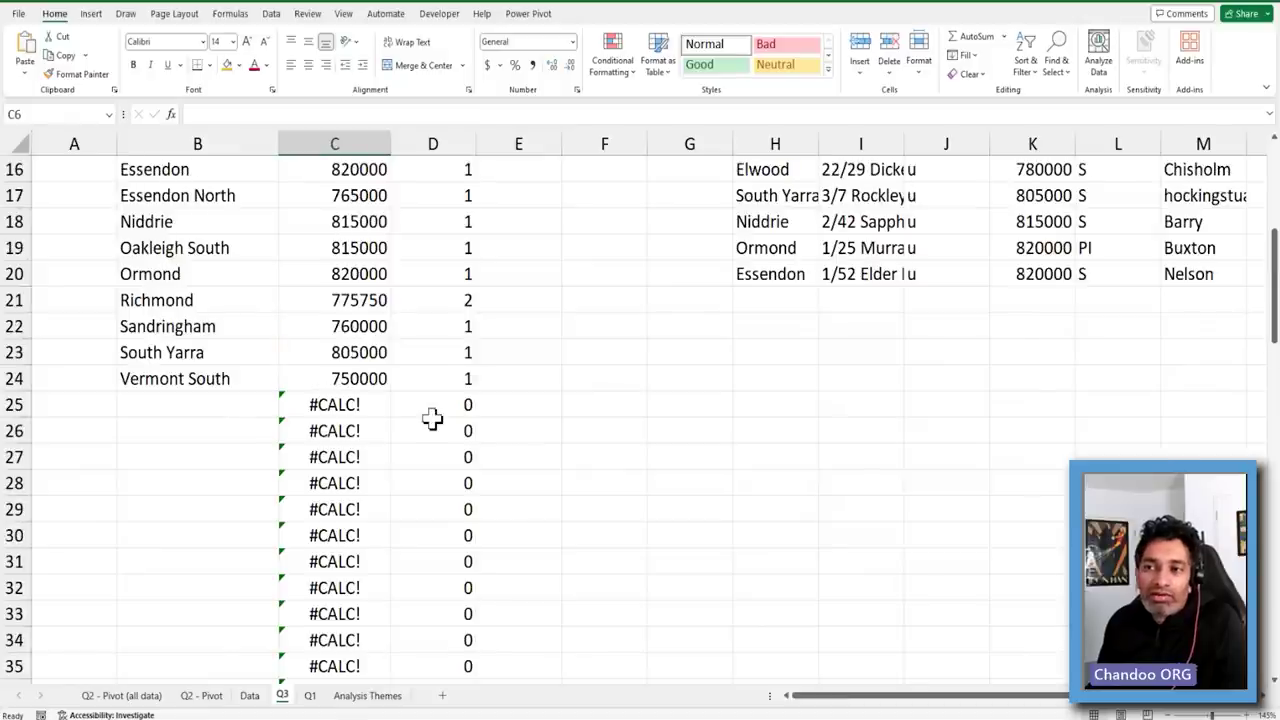
scroll(428, 418, "up", 5)
Set the Type criterion in C5 back to h and check the average price and number sold rows
key("Up")
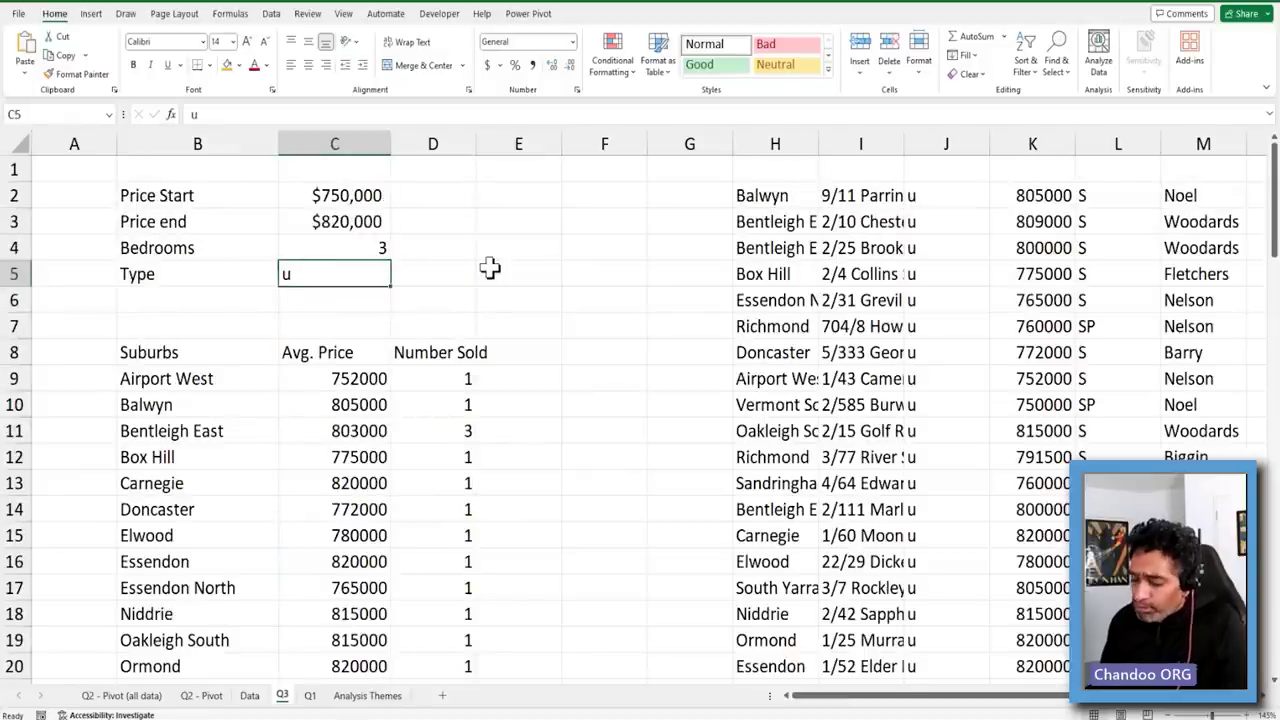
type("h")
key("Return")
scroll(508, 408, "down", 6)
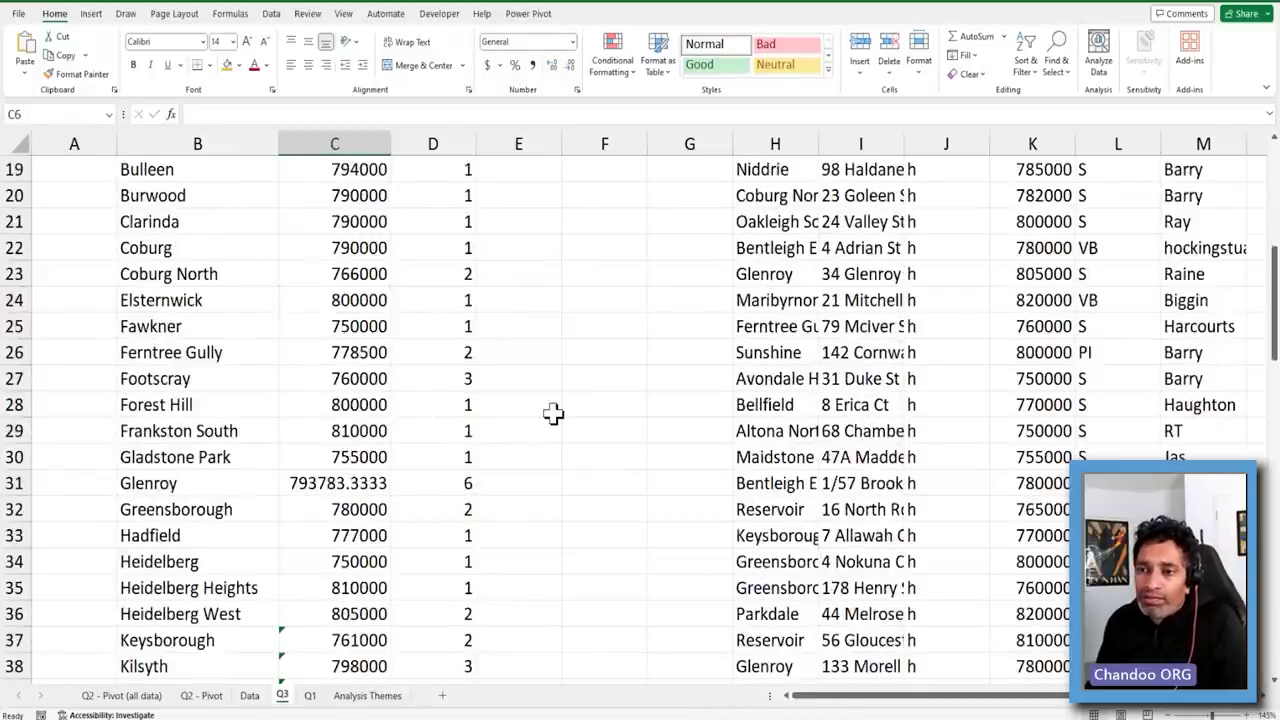
scroll(480, 460, "down", 4)
scroll(478, 459, "up", 10)
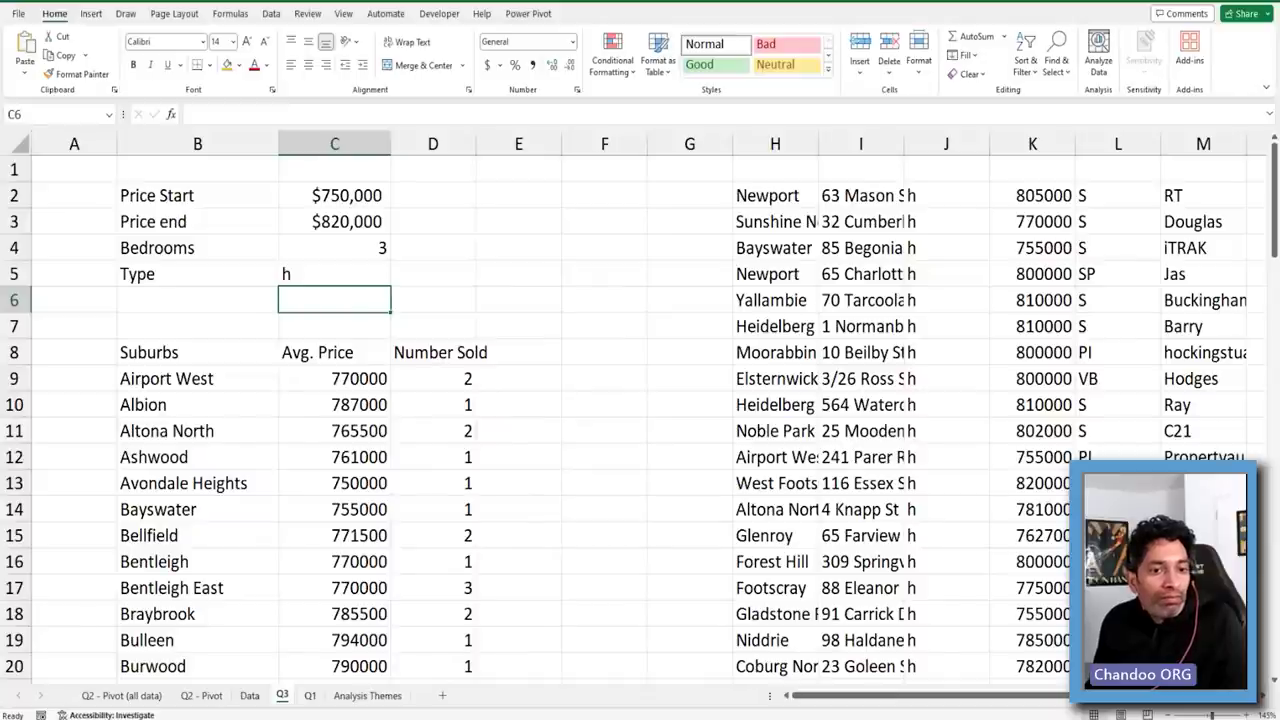
Inspect the FILTER formula in H2 and its references to the criteria cells without changing it
left_click(600, 385)
left_click(778, 198)
key("F2")
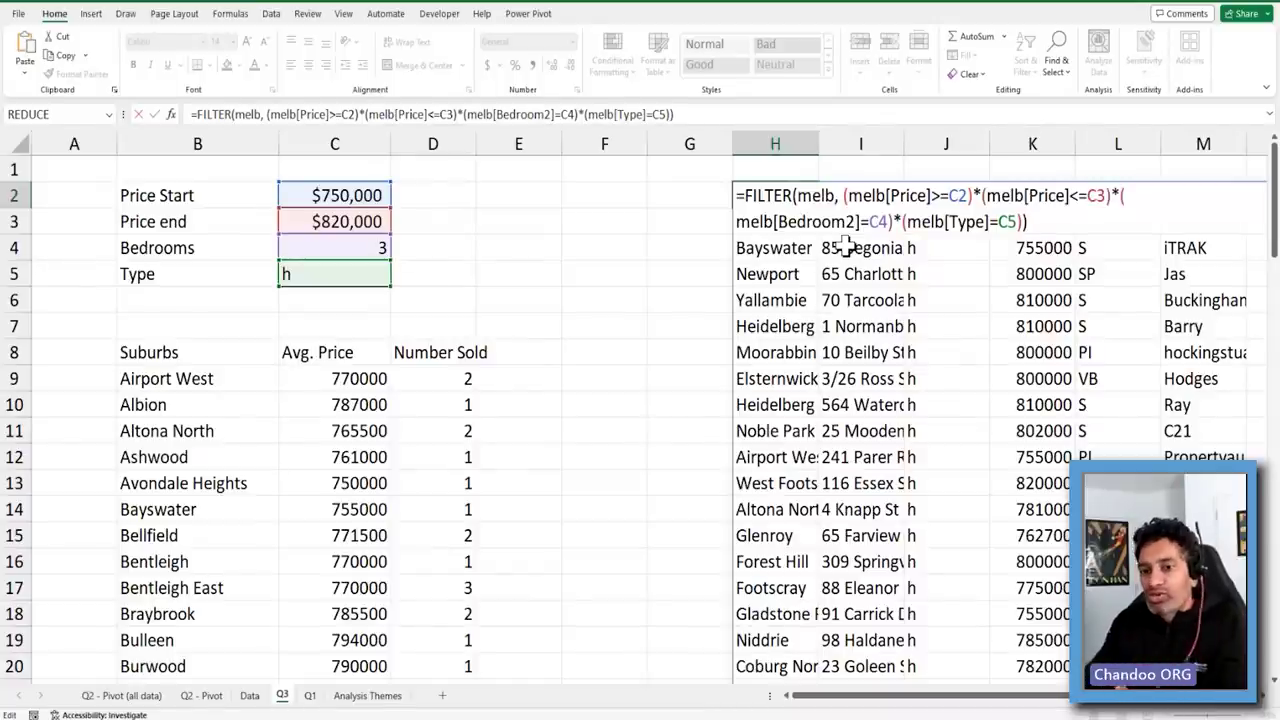
key("ctrl+Return")
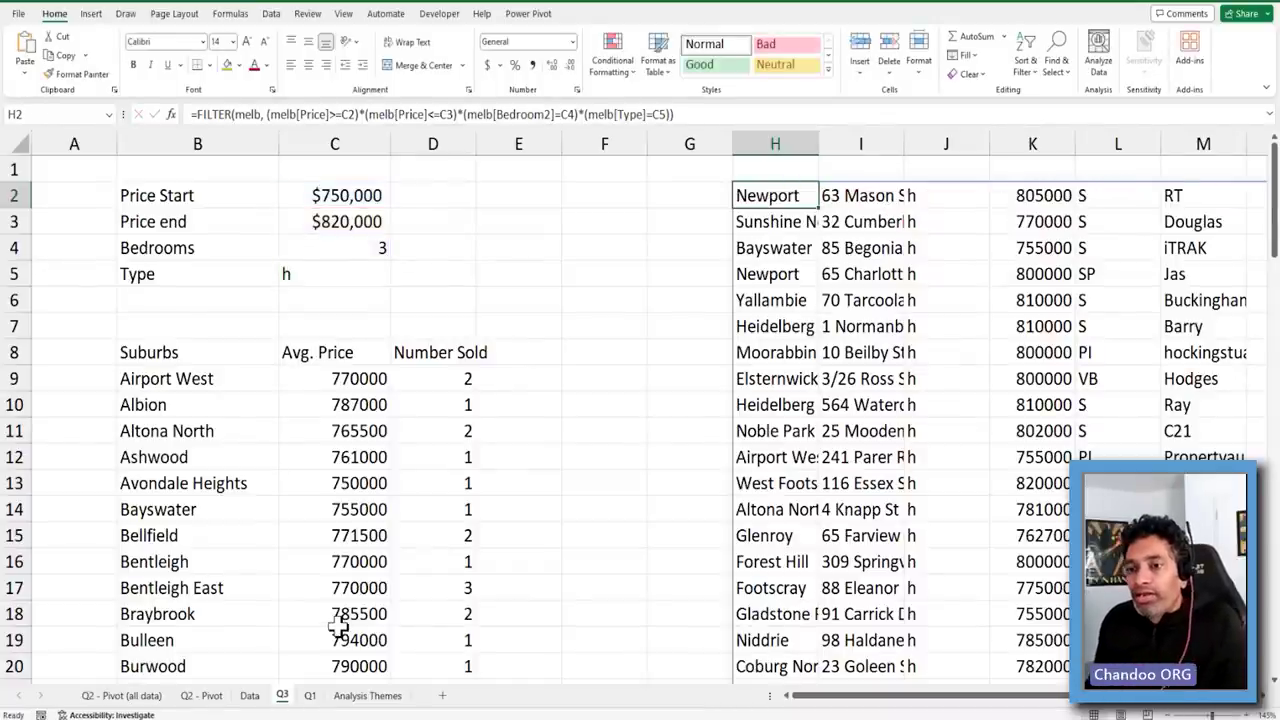
Review the question about distance from the CBD on the Analysis Themes sheet and the Price column on the Data sheet
left_click(352, 697)
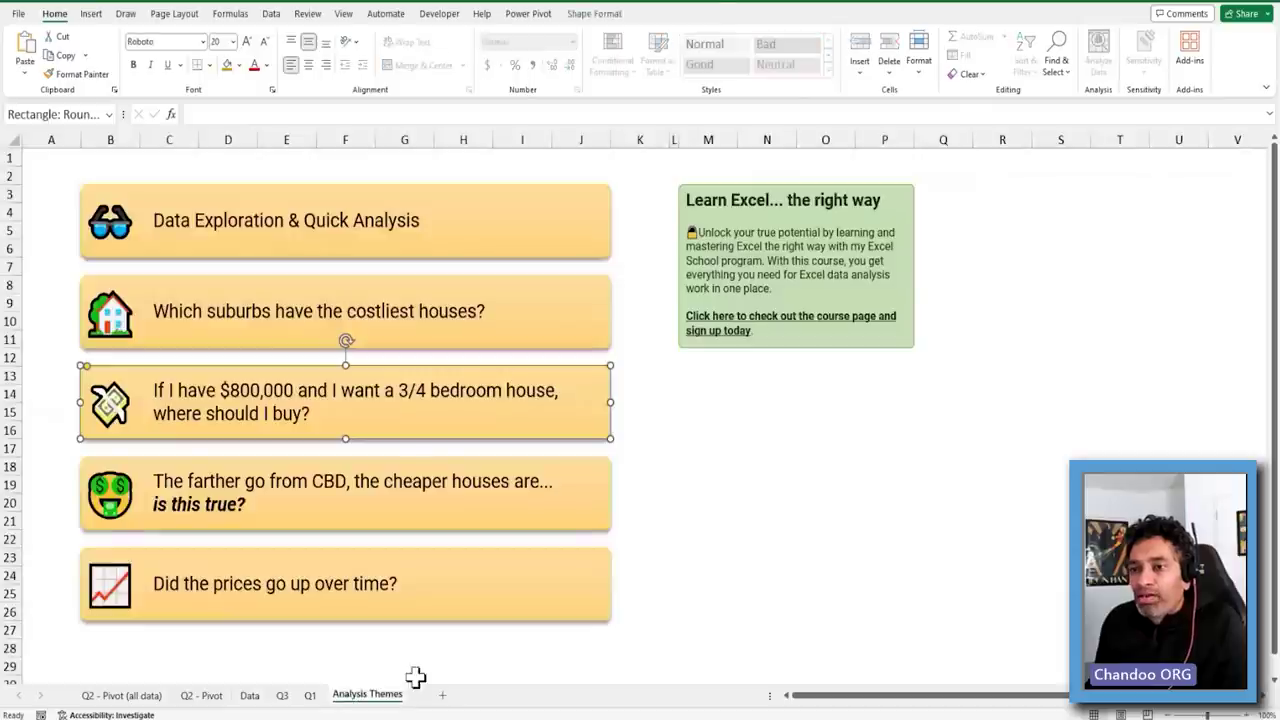
left_click(438, 472)
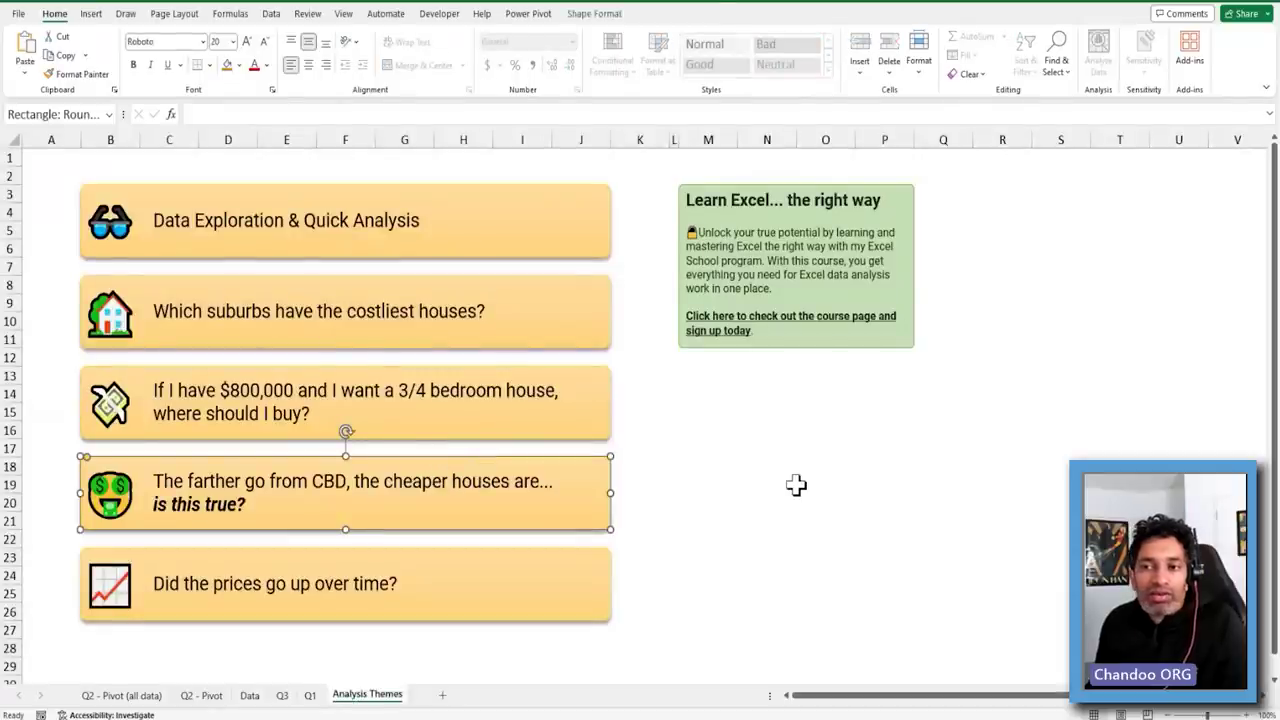
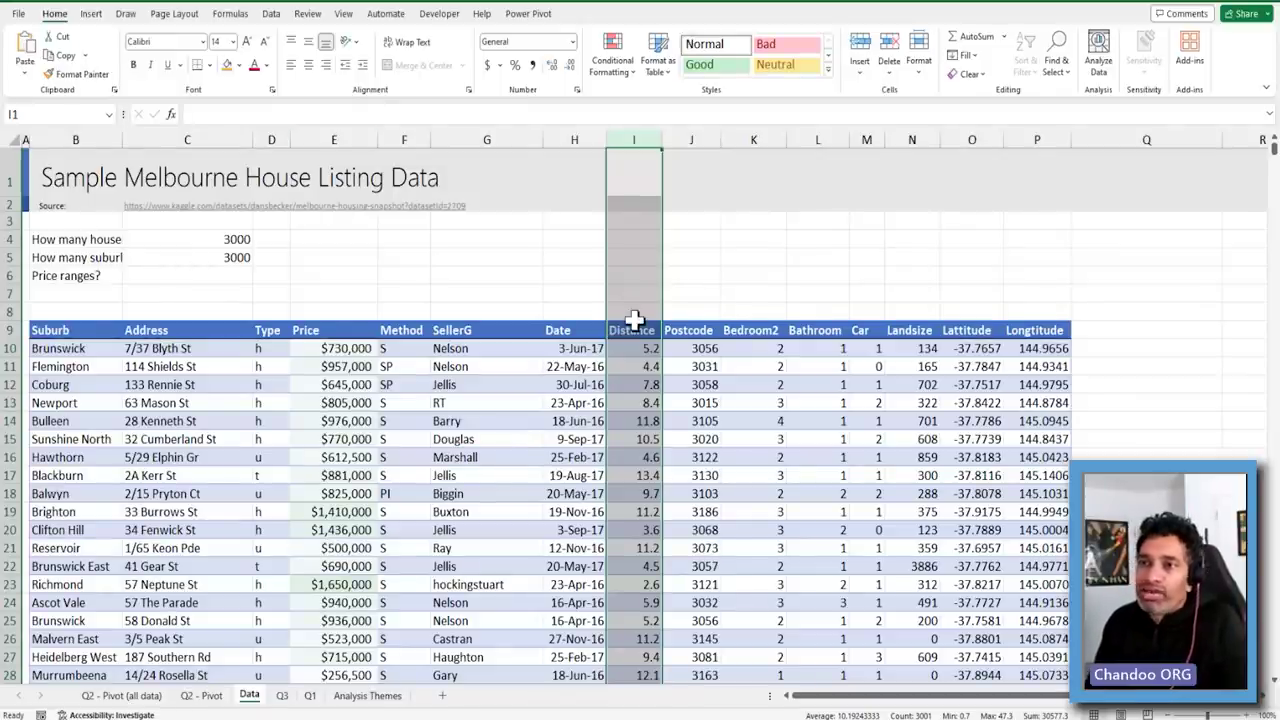
left_click(334, 139)
left_click(507, 472)
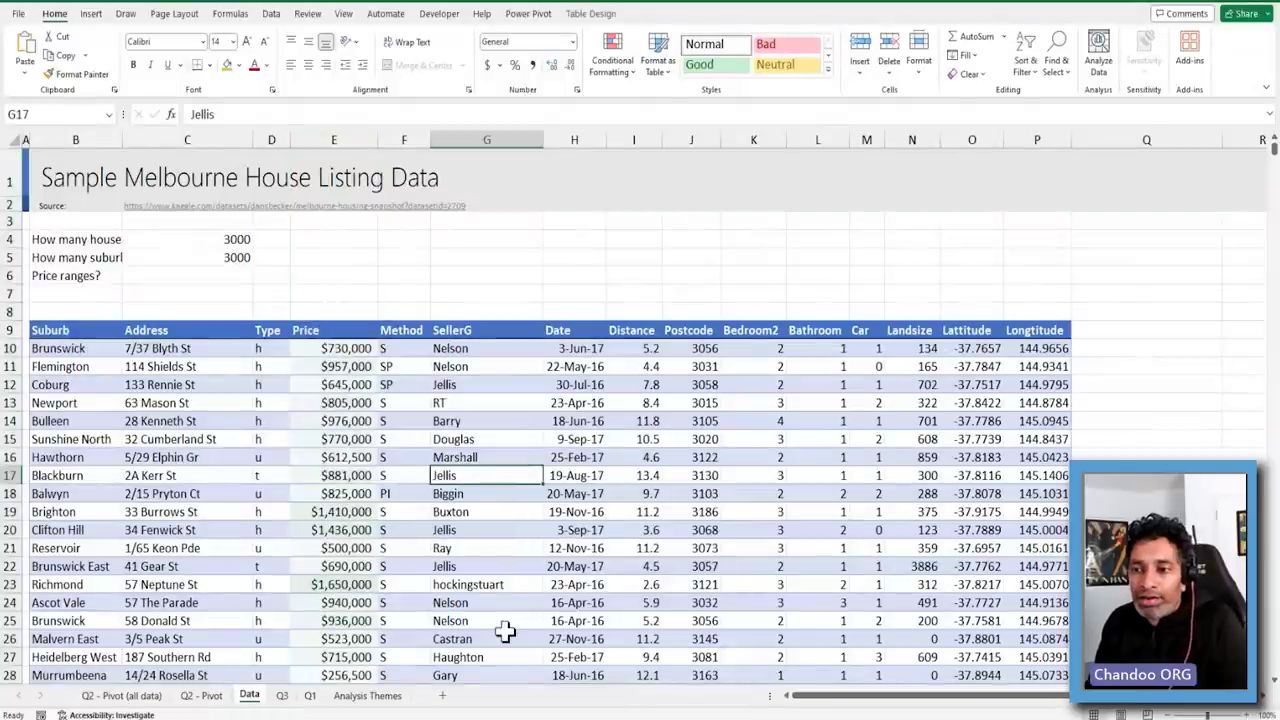
Add a new worksheet after the Data sheet and name it Q4
left_click(442, 695)
double_click(295, 695)
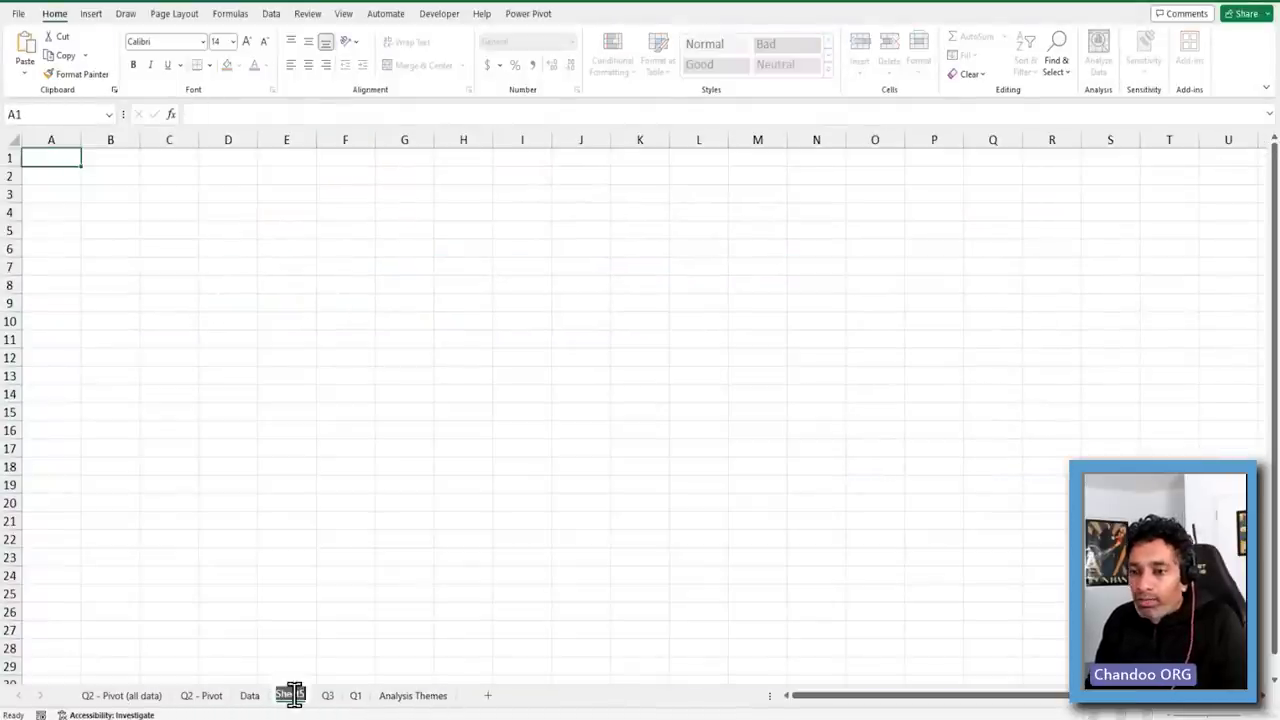
type("Q4")
key("Return")
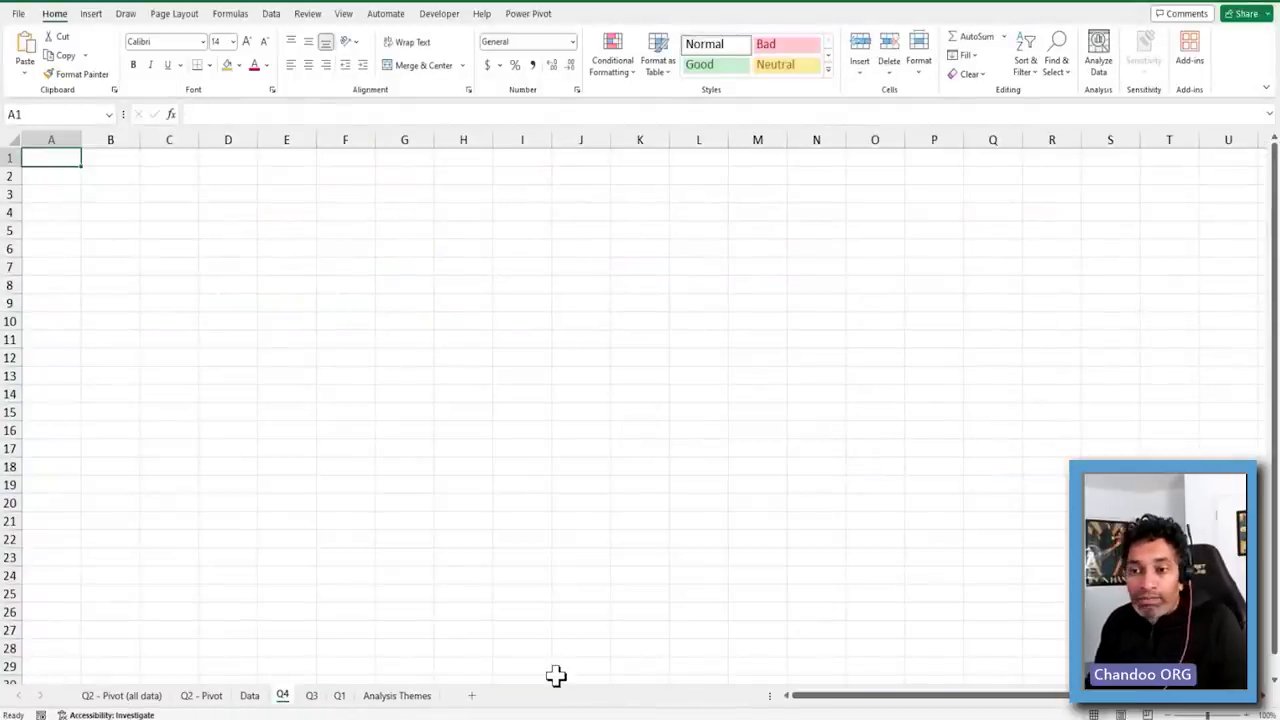
left_click(286, 448)
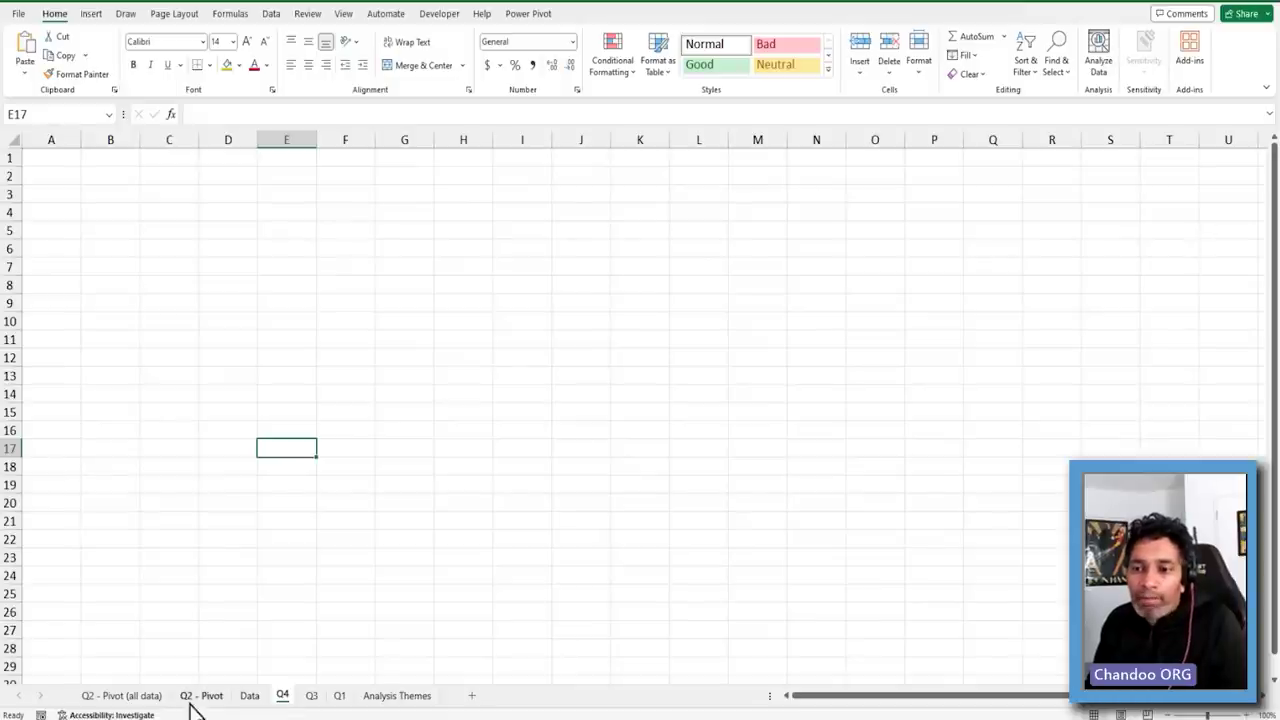
Insert a markers-only scatter chart from the Distance and Price columns of the Data sheet's table
left_click(249, 696)
left_click(640, 324)
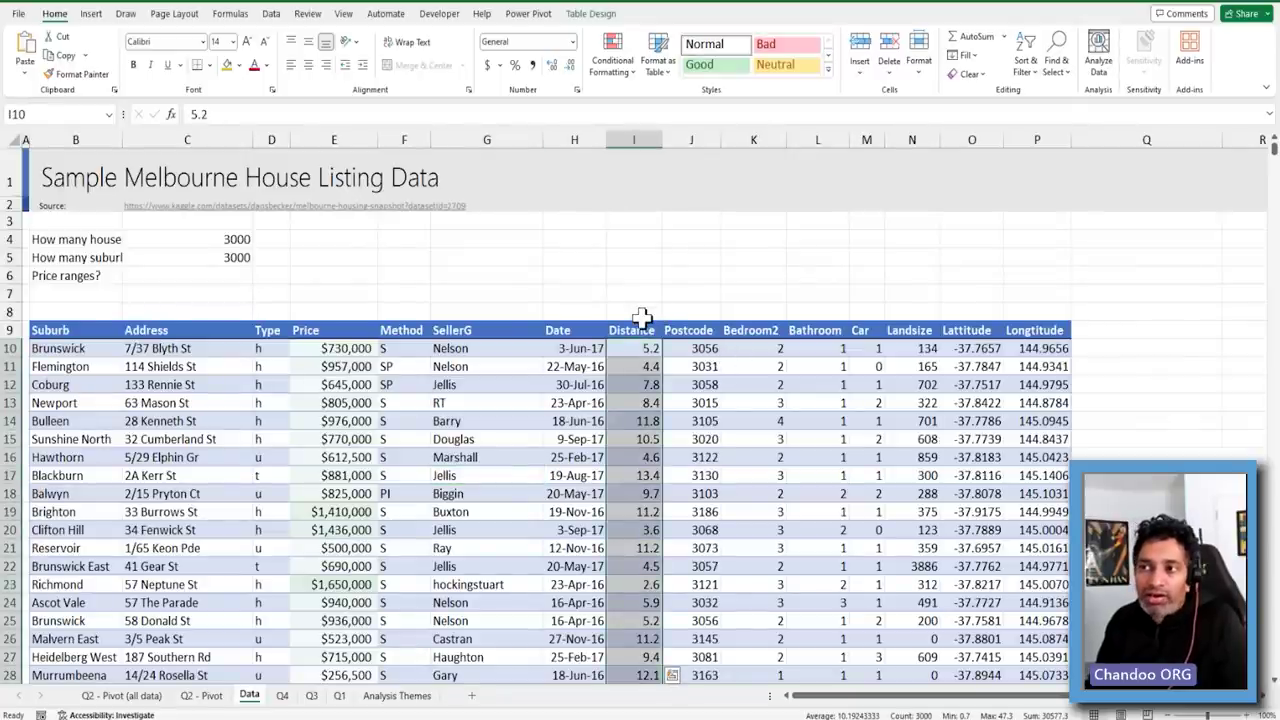
left_click(338, 322, "ctrl")
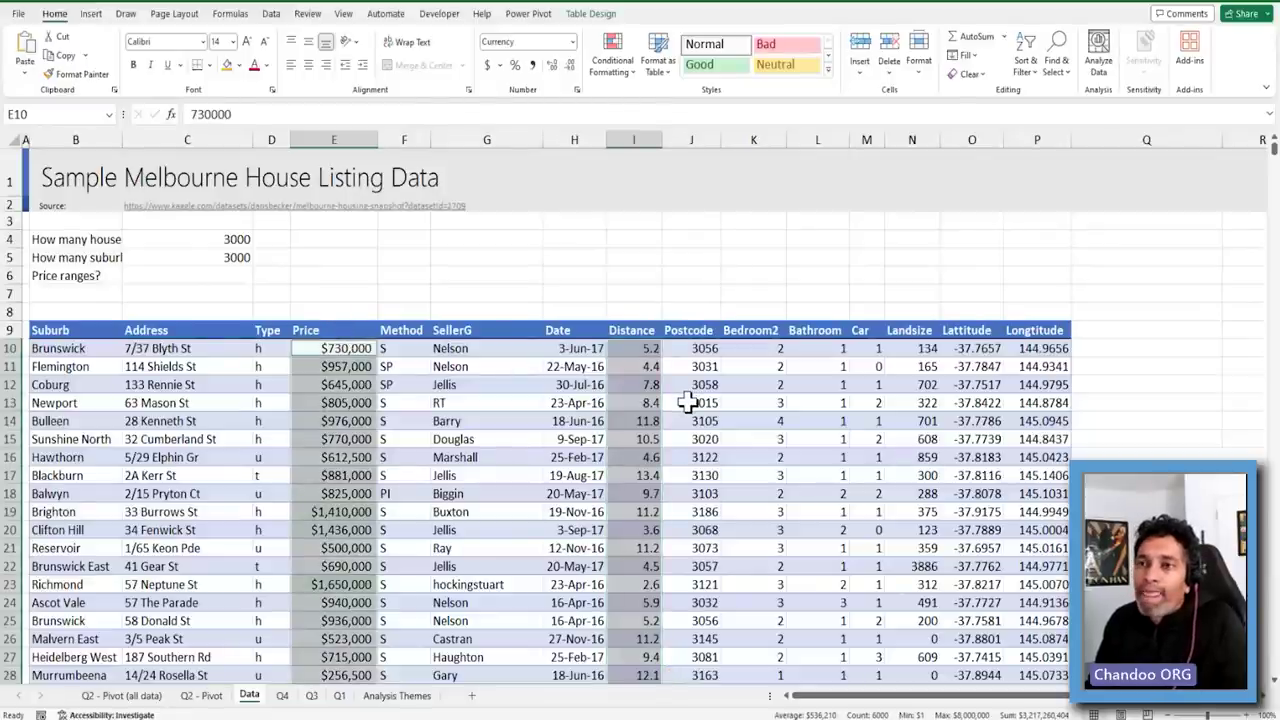
left_click(92, 15)
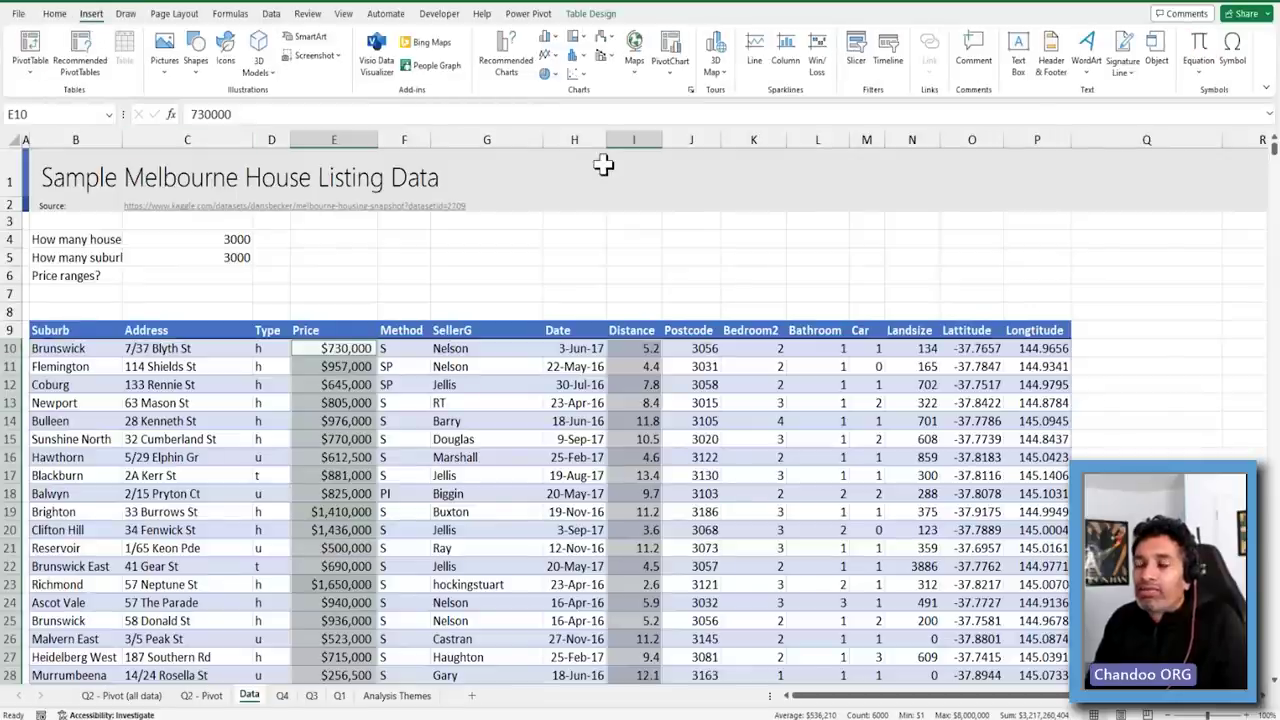
left_click(577, 74)
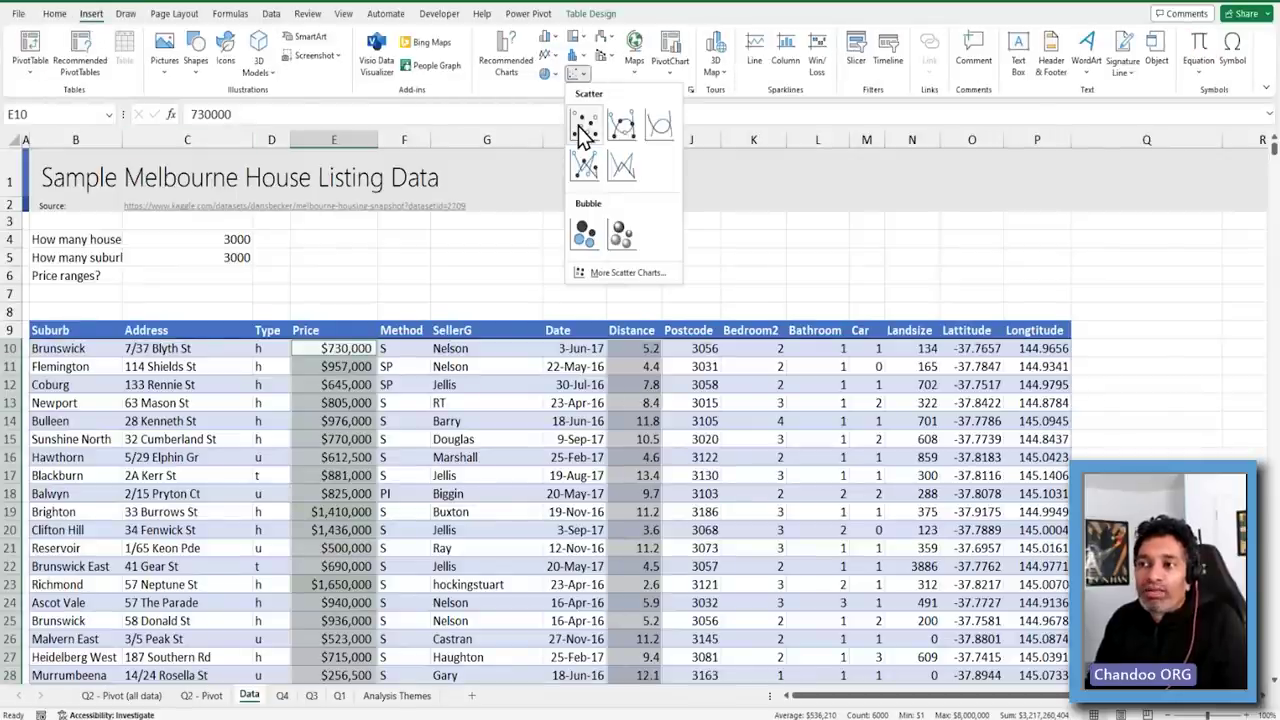
left_click(585, 128)
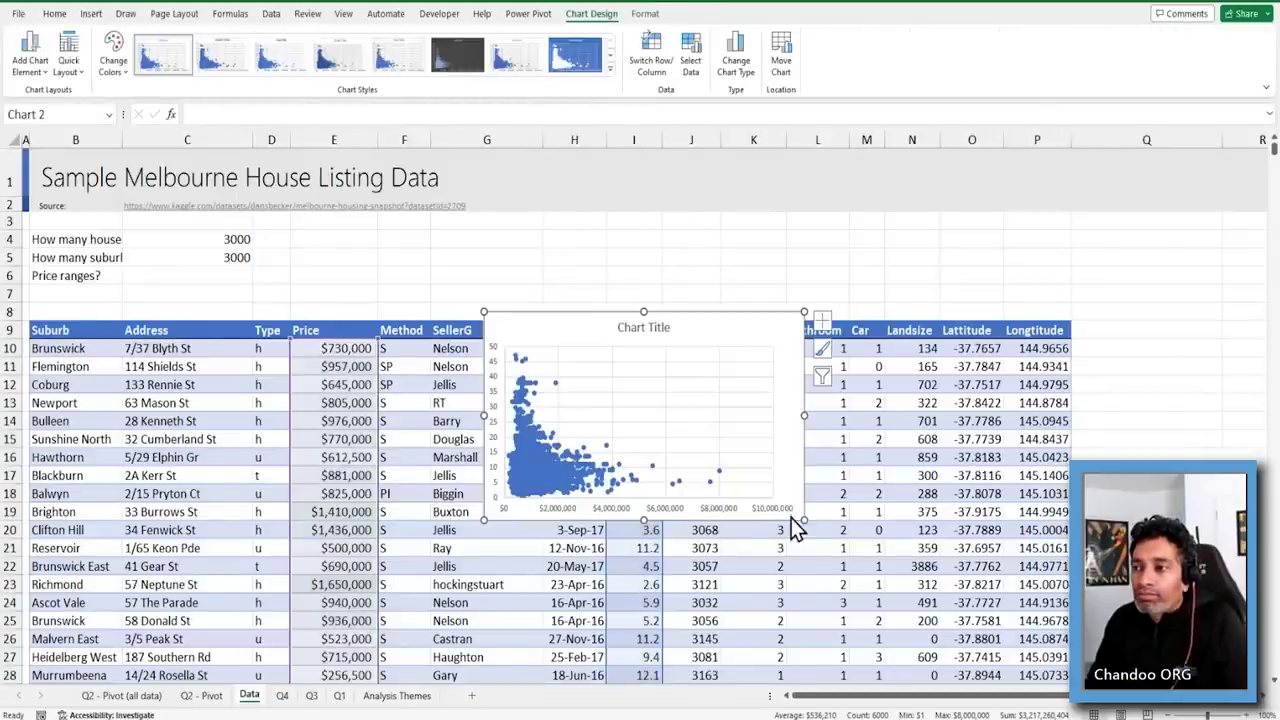
Enlarge and reposition the scatter chart to inspect its points, and delete it from the Data sheet
left_click_drag(800, 515, 1070, 686)
left_click_drag(823, 257, 792, 167)
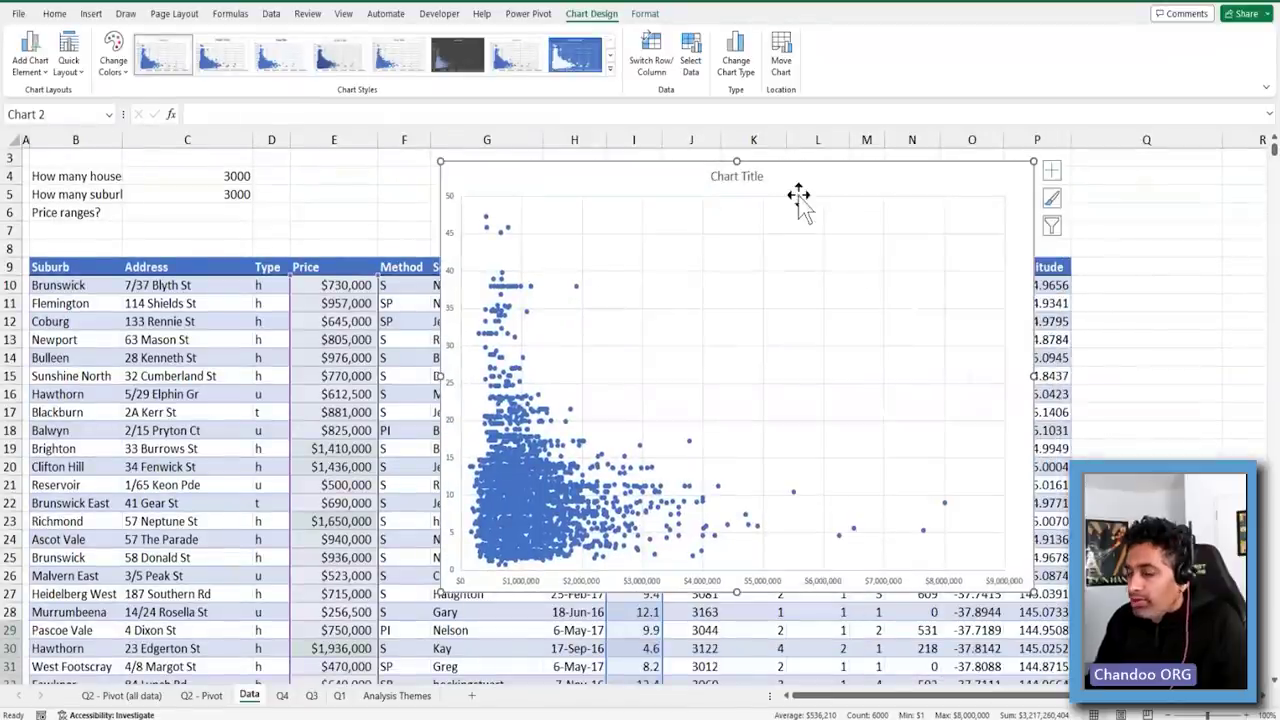
key("Delete")
left_click(636, 250)
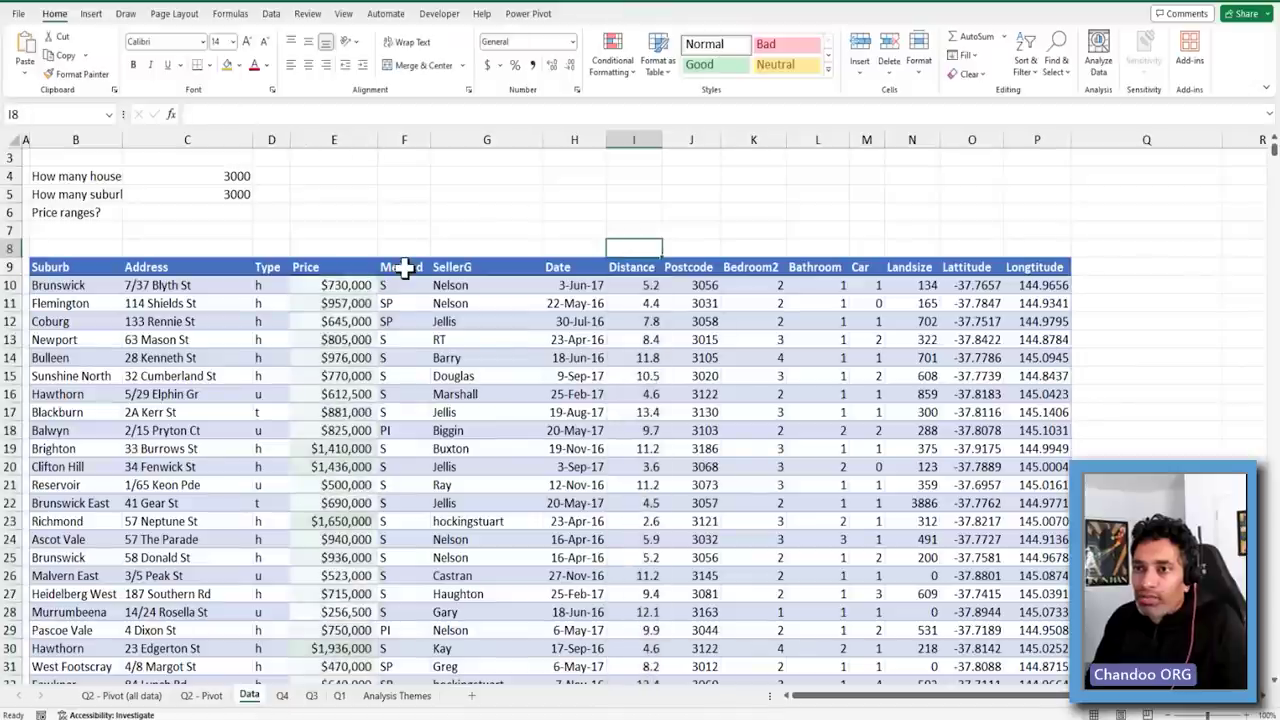
Insert a markers-only scatter chart from the Data table's Price and Distance columns, and reposition and enlarge it over the table
left_click(345, 258)
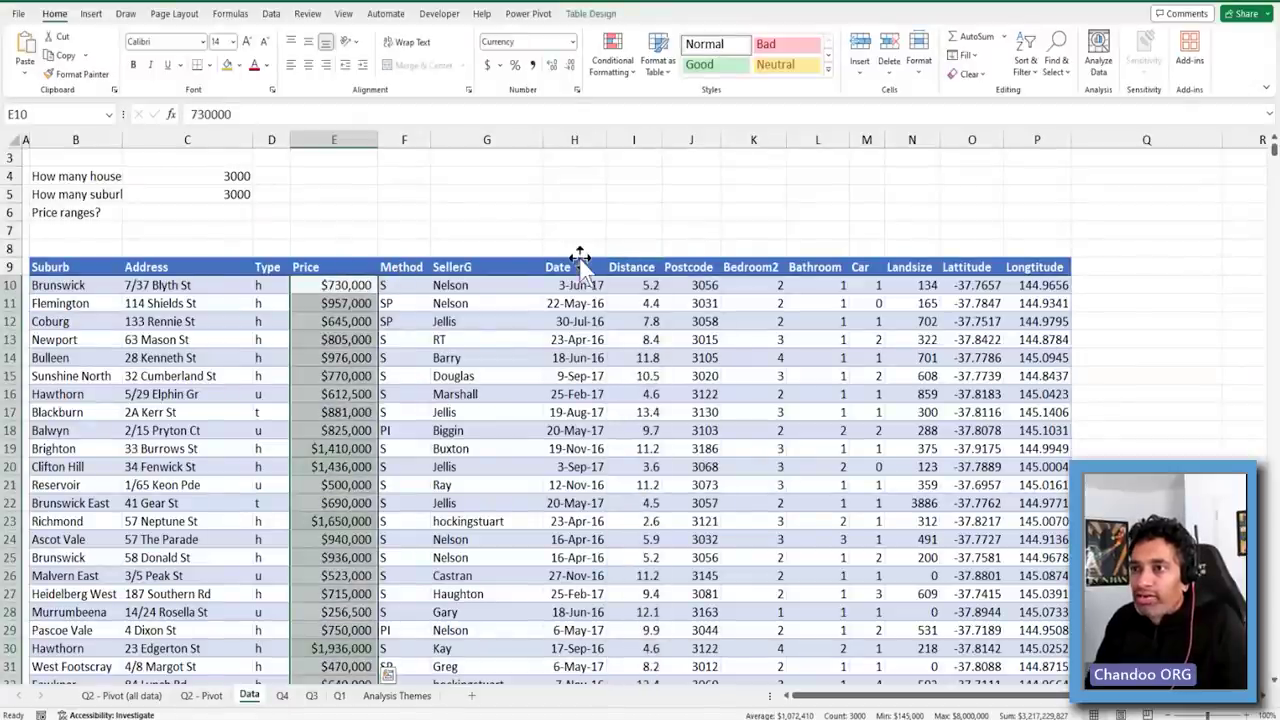
left_click(652, 260, "ctrl")
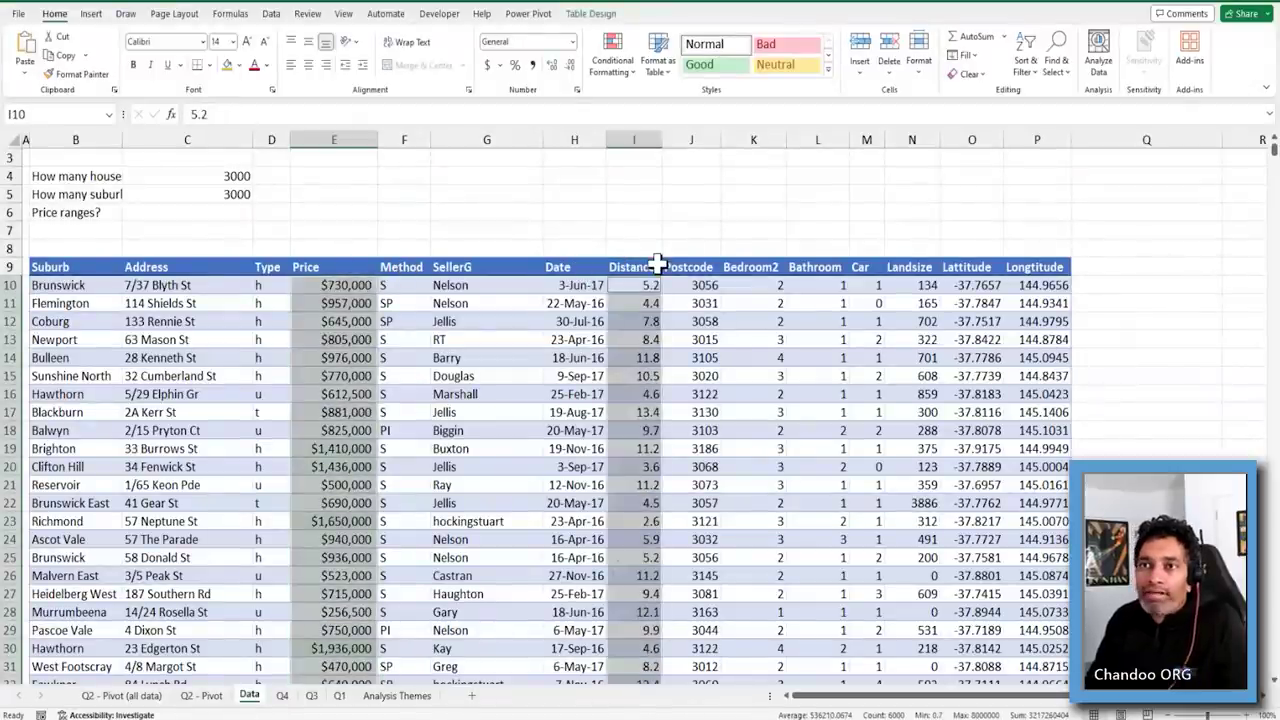
left_click(97, 16)
left_click(573, 75)
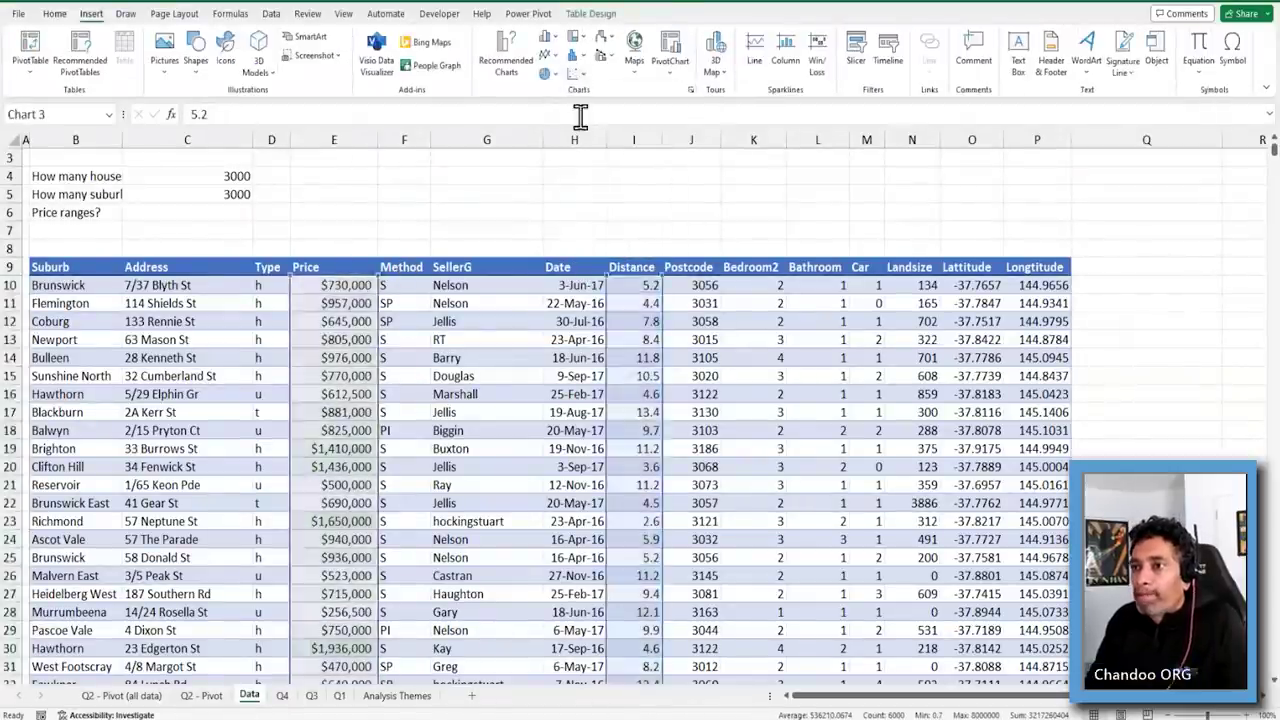
left_click(580, 120)
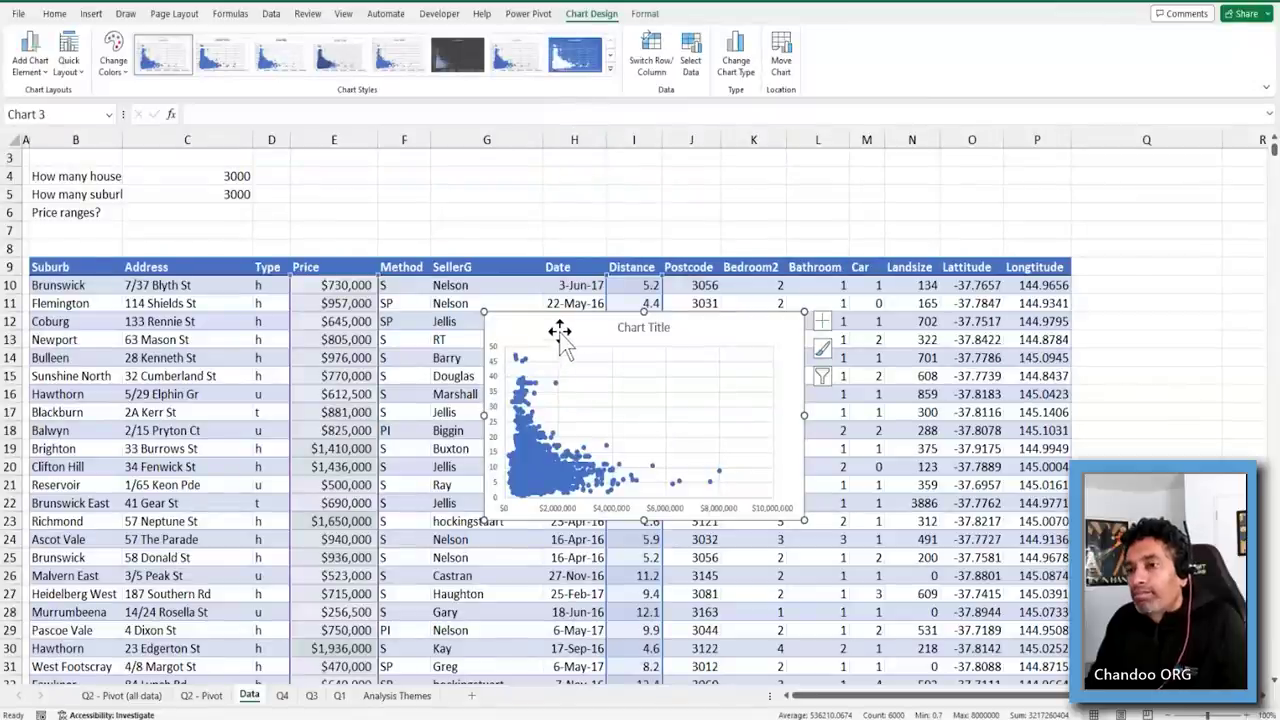
left_click_drag(557, 330, 383, 218)
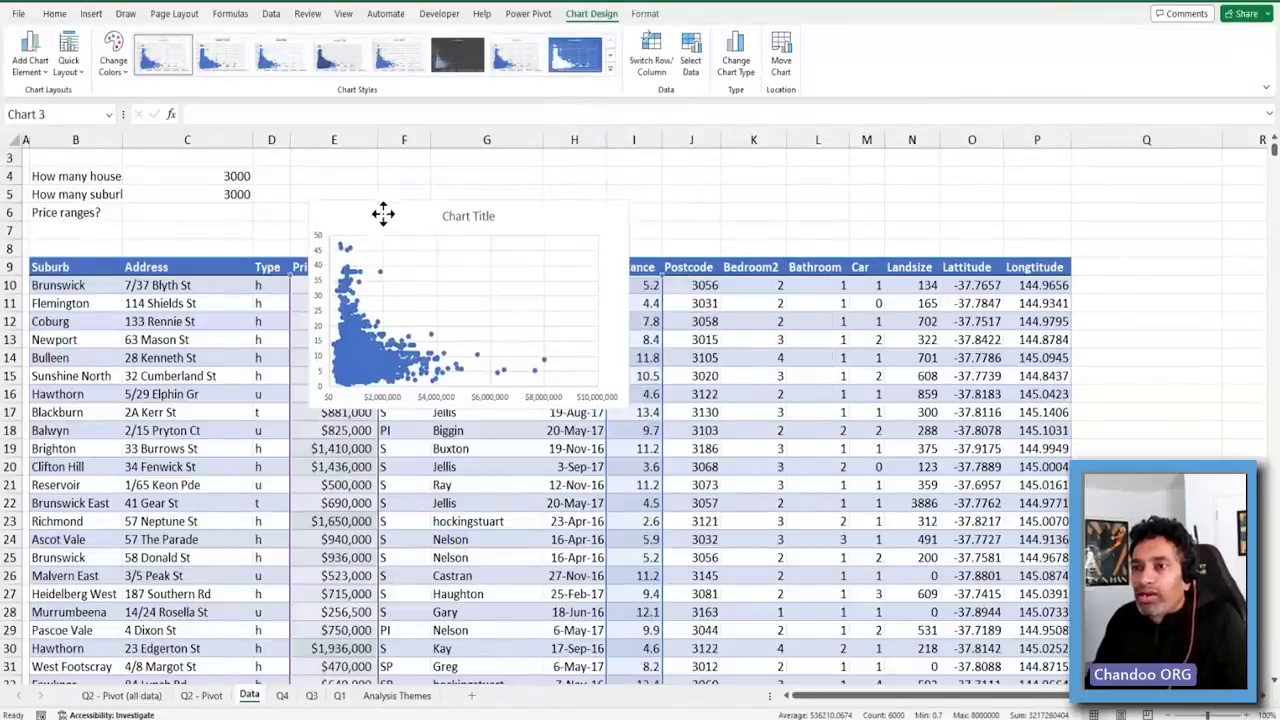
left_click_drag(640, 421, 779, 602)
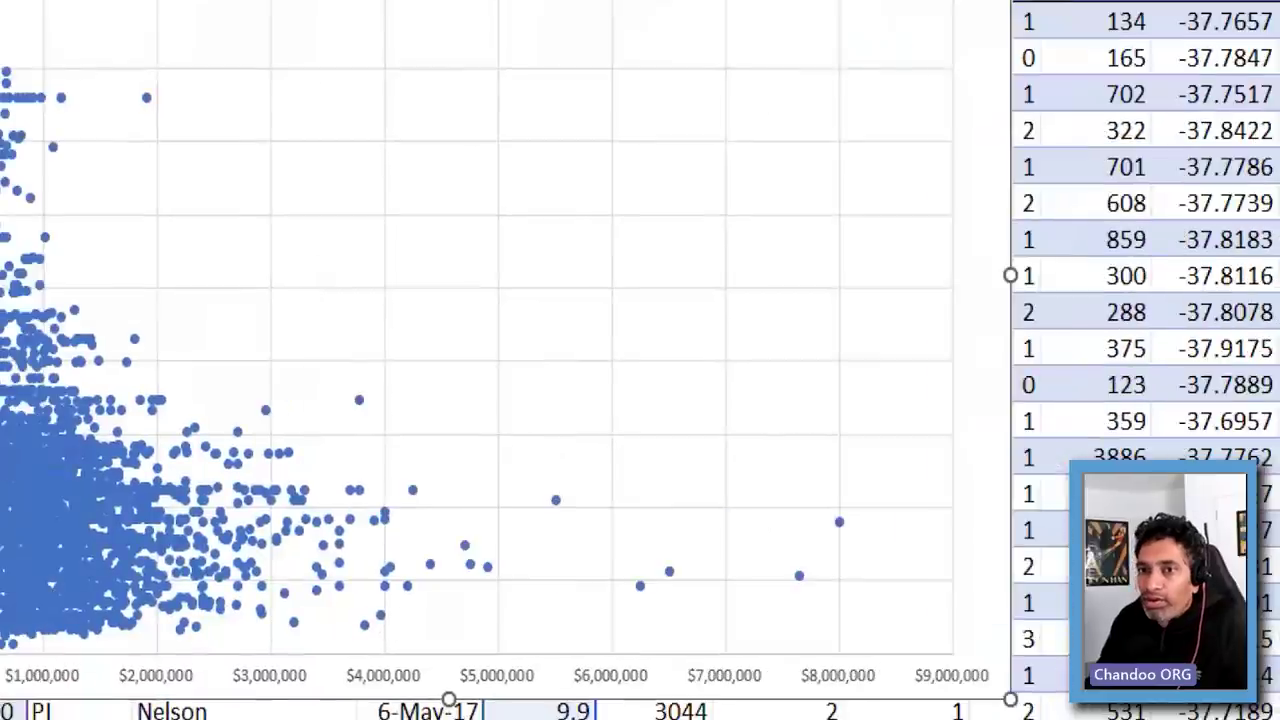
Examine the scatter chart's higher-priced points, from about $2,000,000 up to the single point at $8,000,000
left_click_drag(323, 328, 570, 682)
mouse_move(650, 690)
left_mouse_down()
mouse_move(477, 651)
mouse_move(452, 620)
left_mouse_up()
left_click_drag(420, 356, 1042, 640)
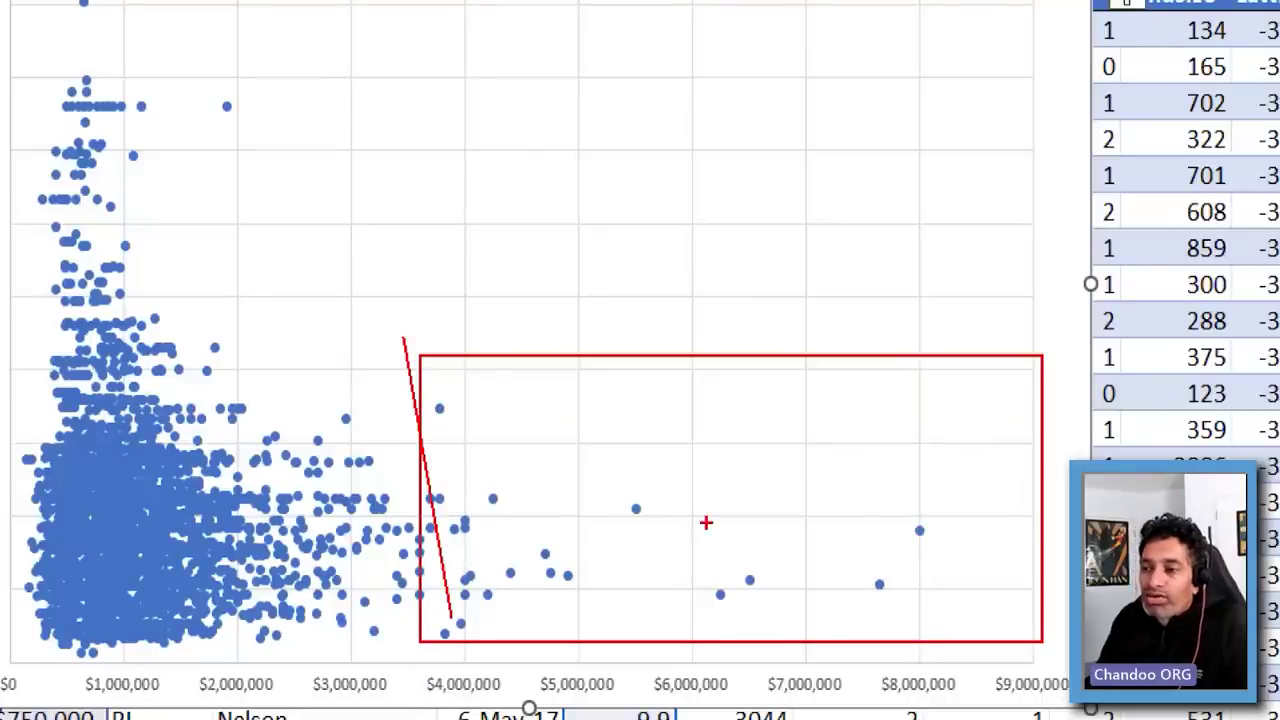
left_click_drag(906, 509, 950, 555)
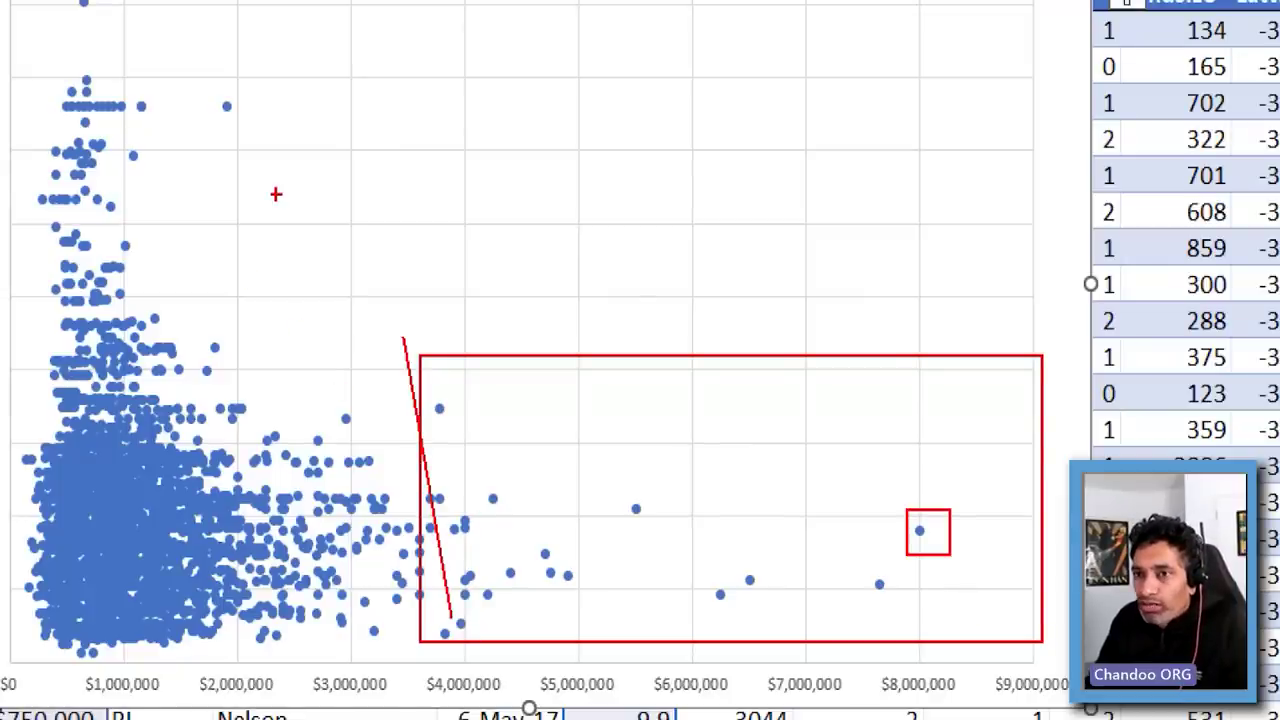
mouse_move(228, 186)
left_mouse_down()
mouse_move(917, 530)
mouse_move(1097, 655)
mouse_move(1077, 652)
left_mouse_up()
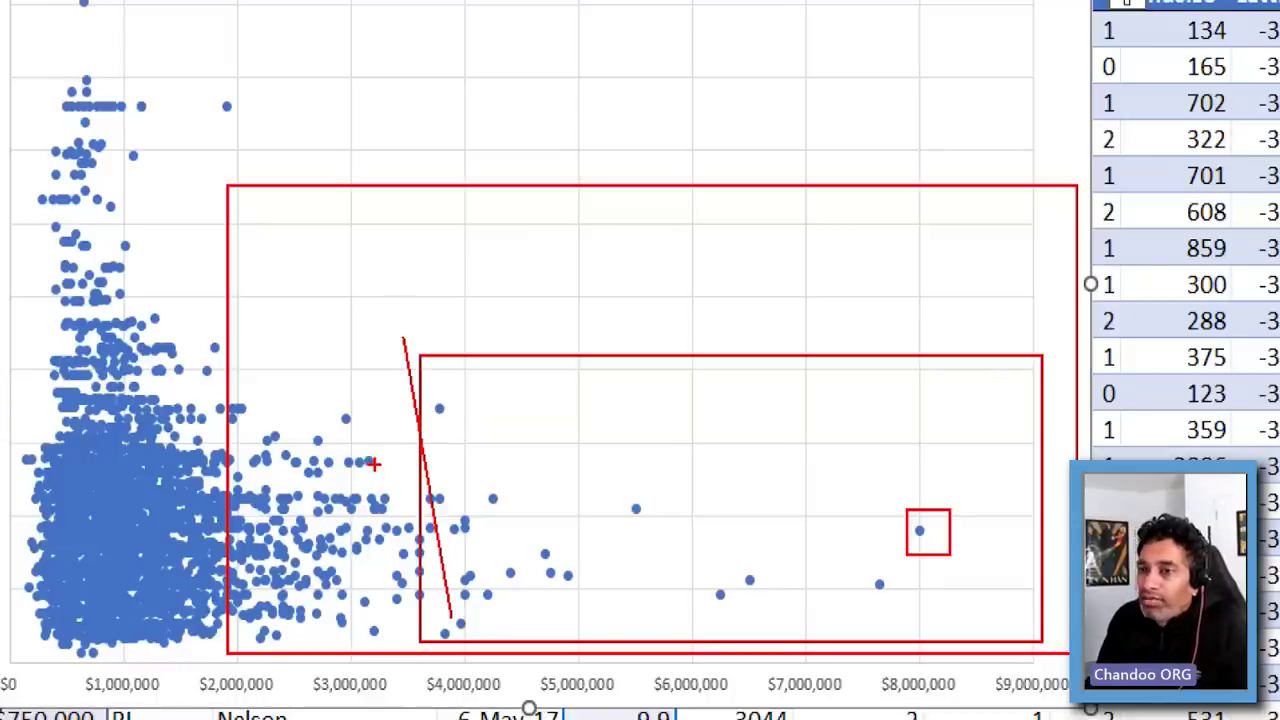
key("Escape")
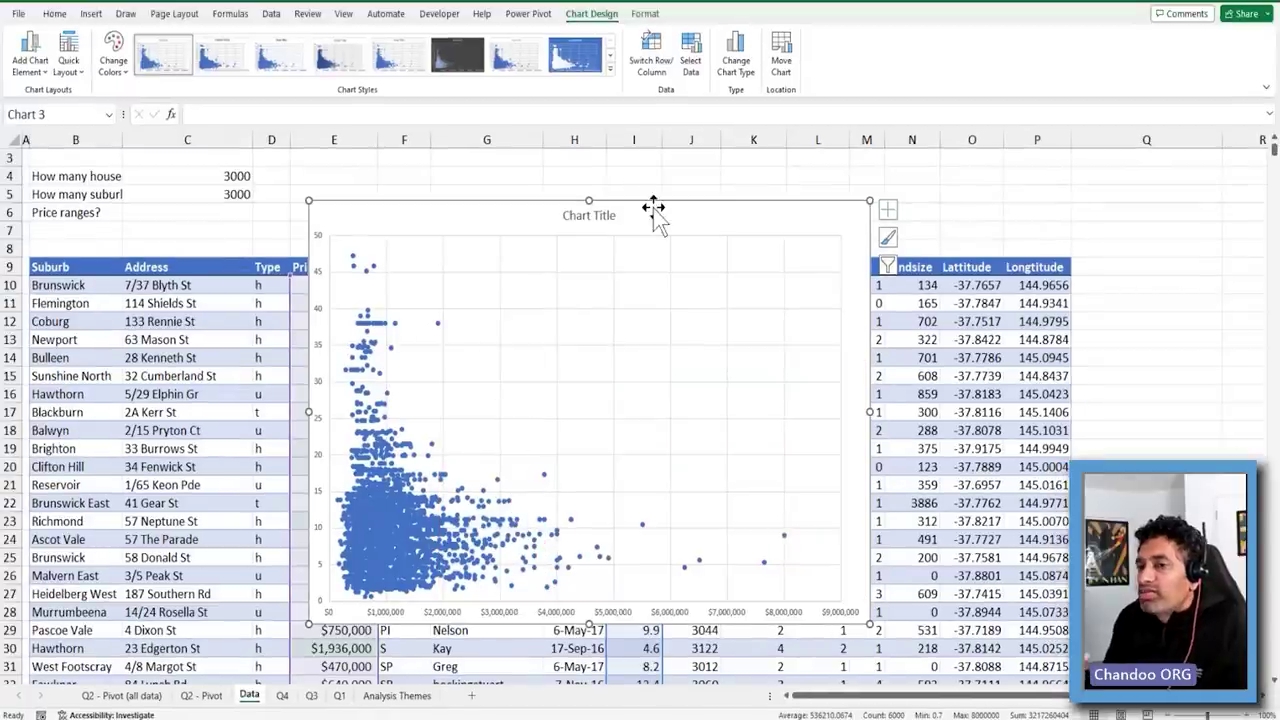
Move the scatter chart from the Data sheet to the Q4 sheet, placing its corner at cell B4
left_click_drag(653, 213, 721, 213)
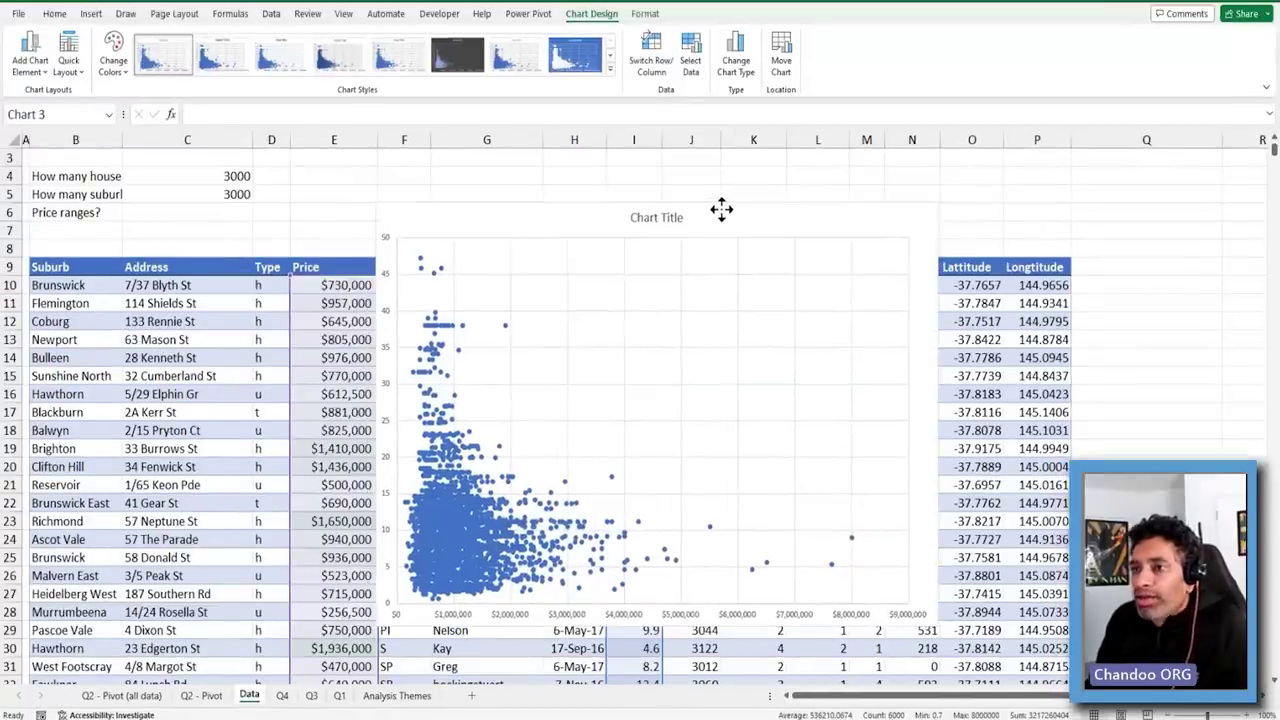
key("Delete")
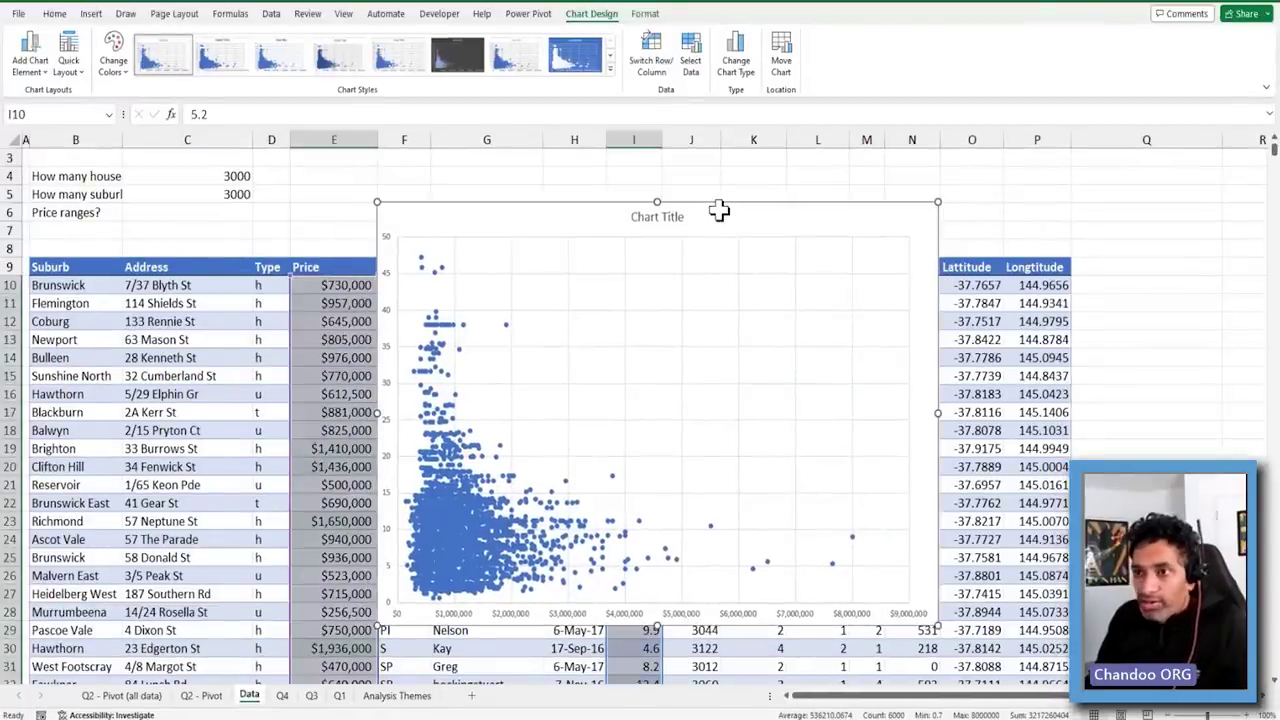
left_click(282, 695)
left_click(98, 206)
key("ctrl+v")
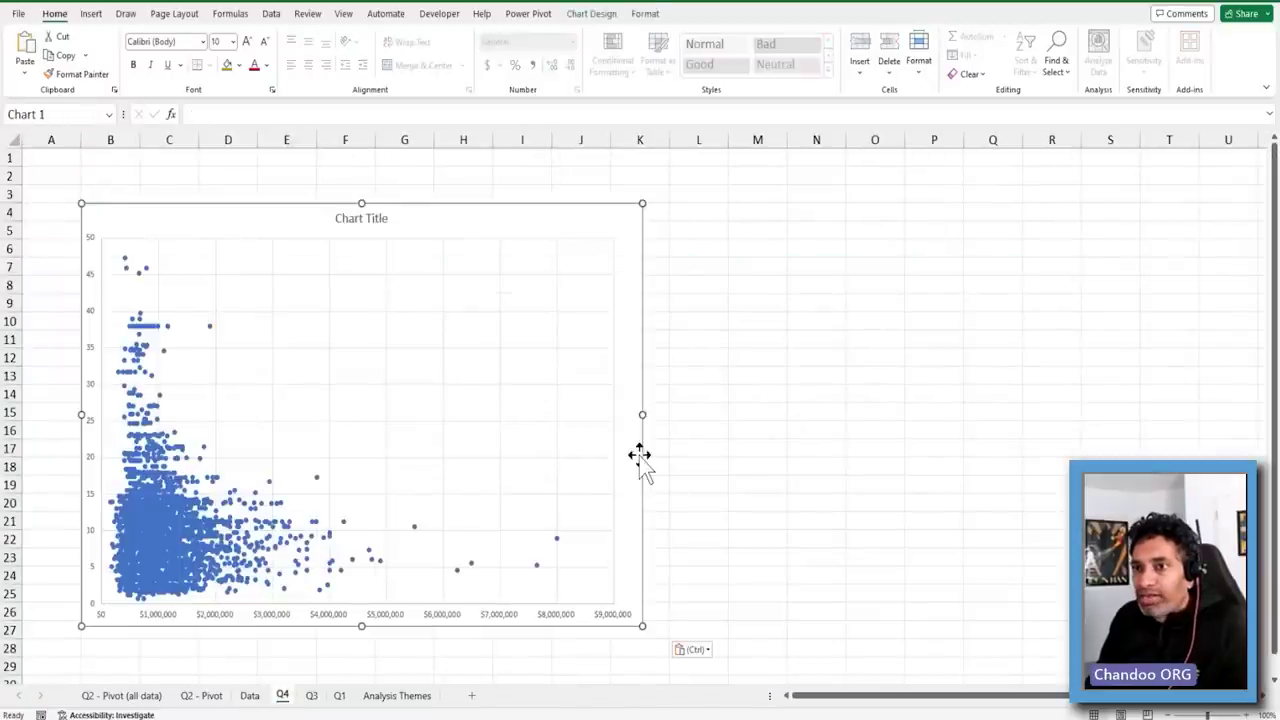
Shrink the scatter chart on the Q4 sheet slightly so it ends at column J and row 25
left_click(897, 451)
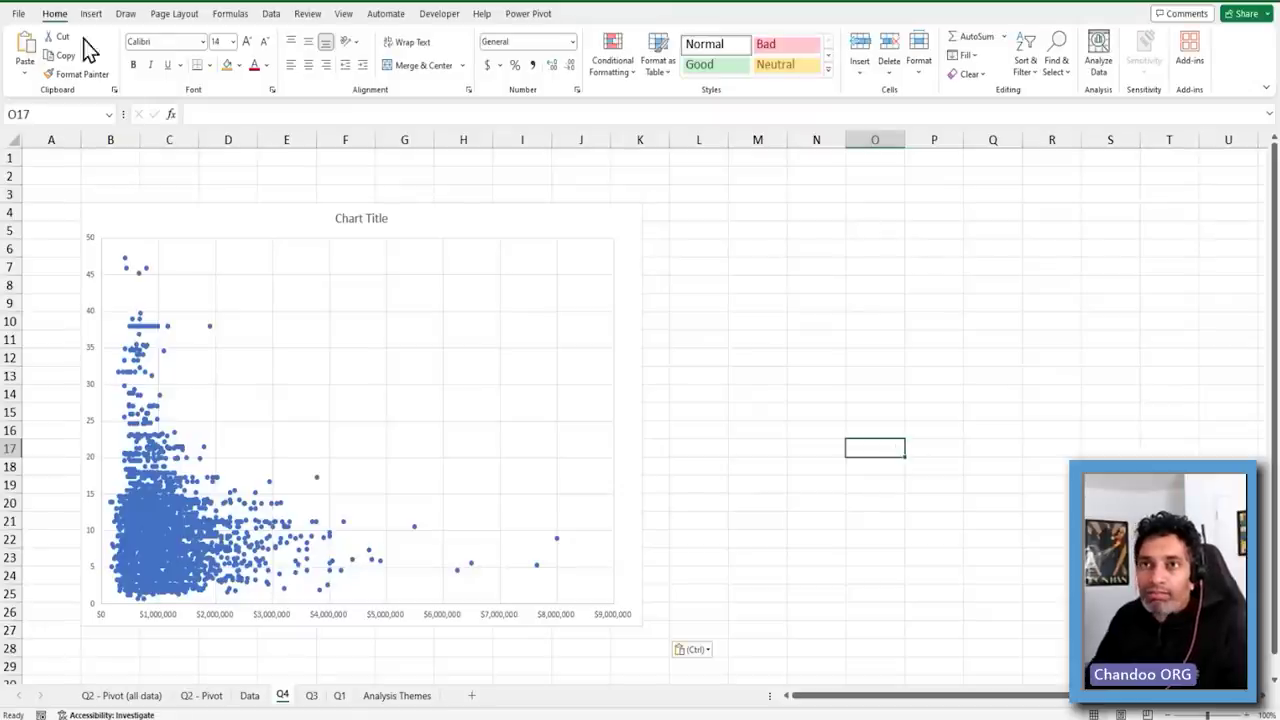
left_click(745, 251)
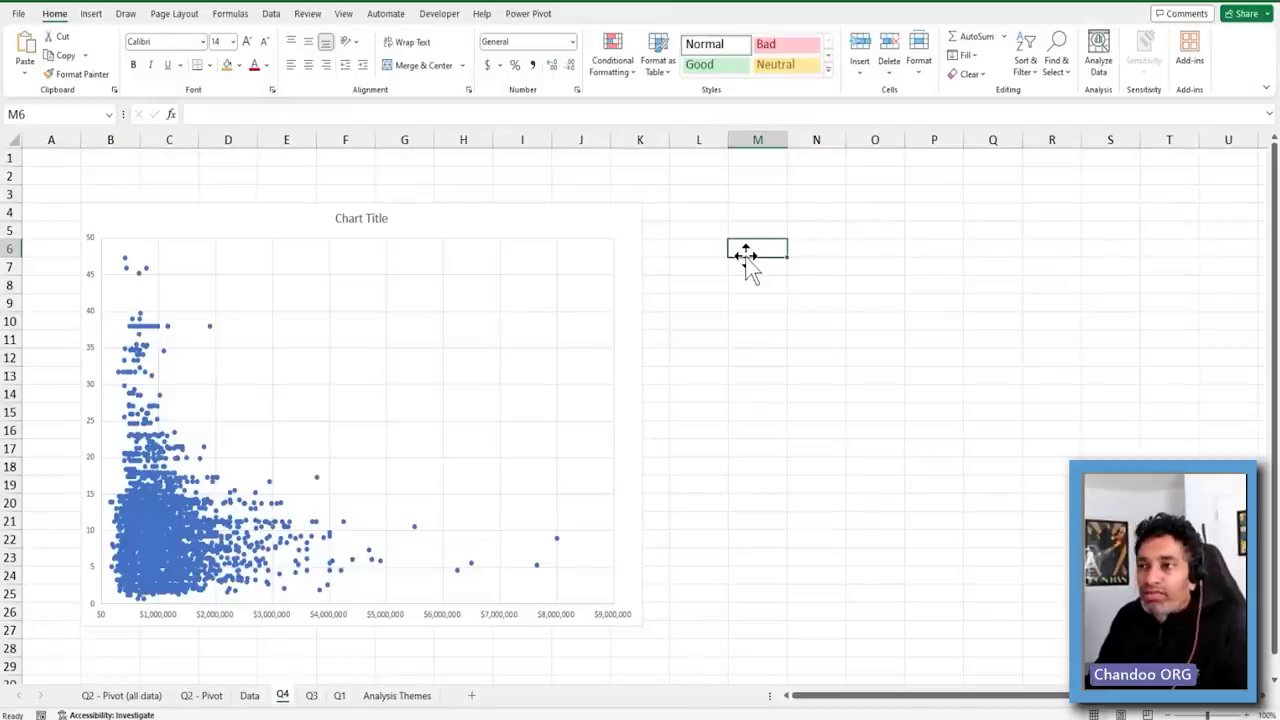
left_click(571, 217)
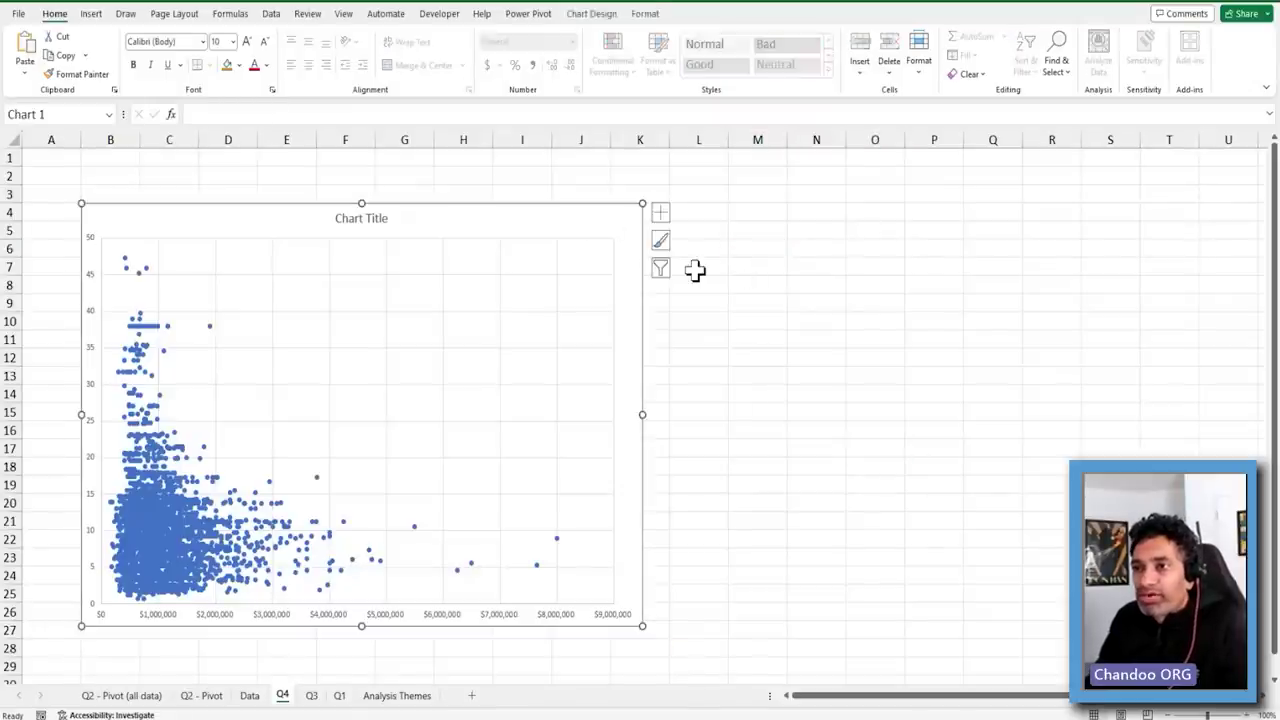
left_click_drag(642, 626, 610, 604)
left_click(751, 562)
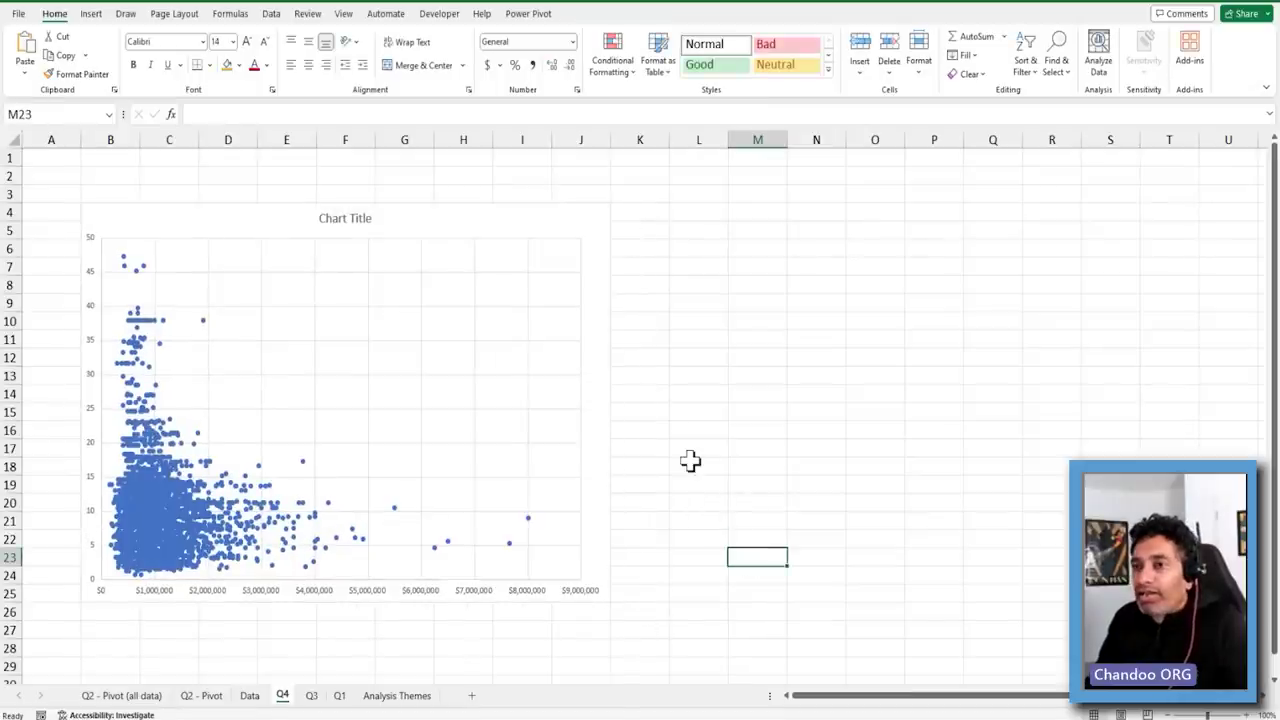
left_click(683, 432)
left_click(509, 223)
left_click(780, 265)
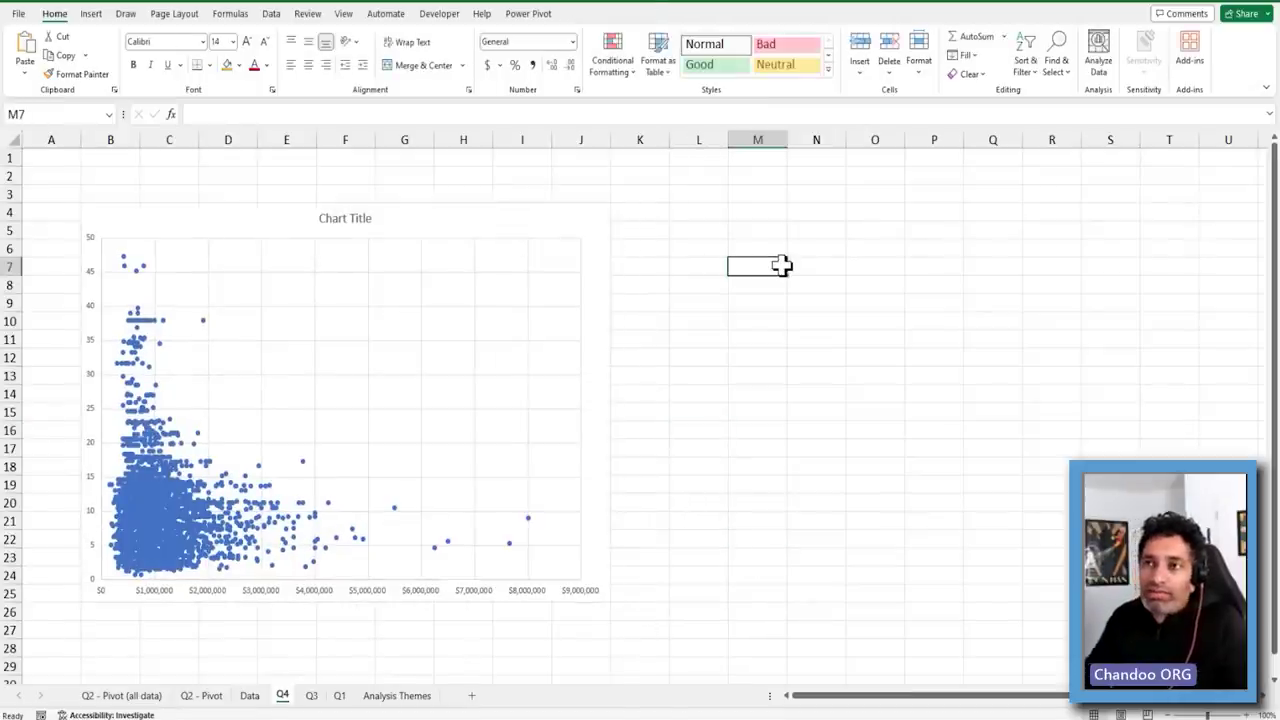
Turn on the Data table's filters, show only type h properties, and check the scatter chart on the Q4 sheet
left_click(249, 695)
left_click(444, 464)
left_click(334, 267)
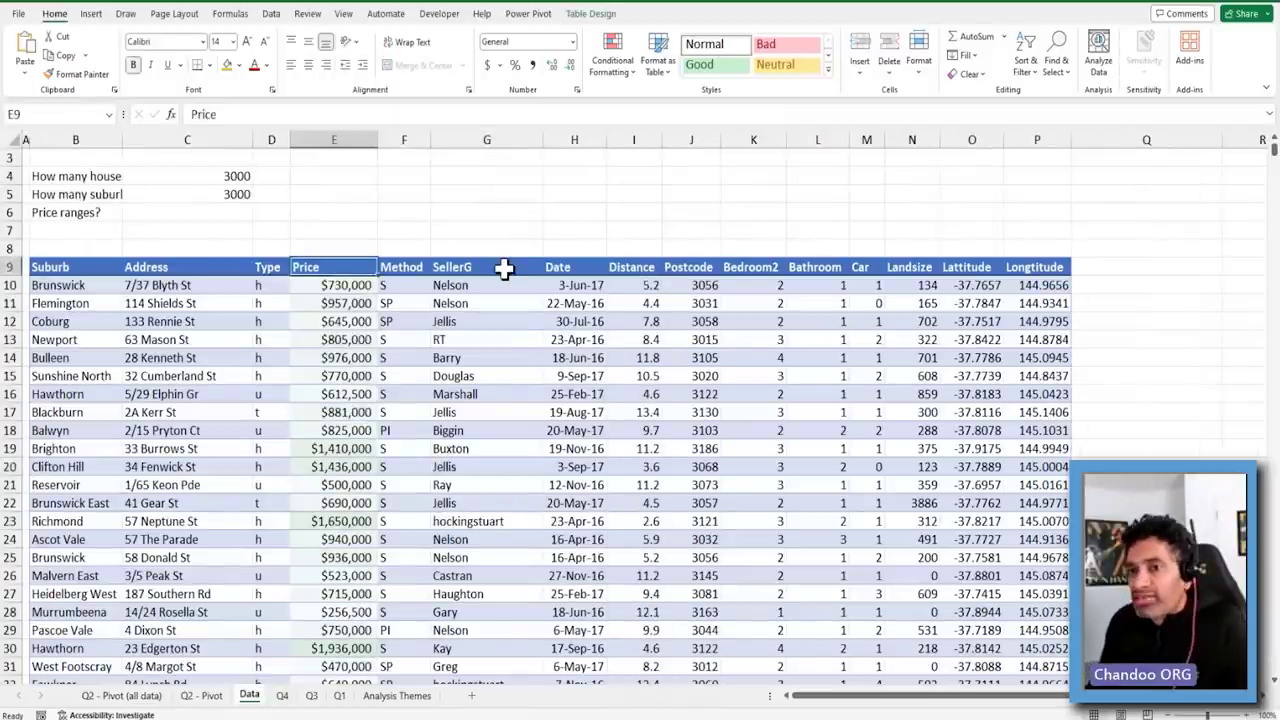
left_click(282, 695)
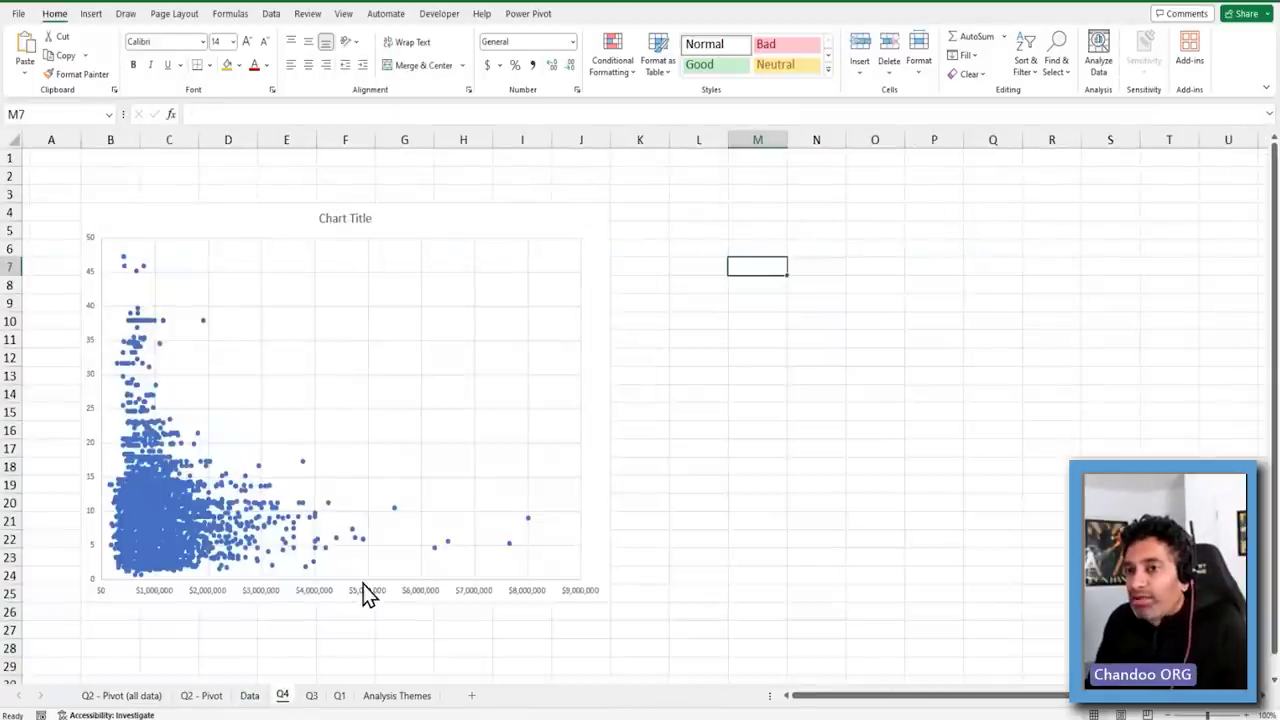
left_click(249, 697)
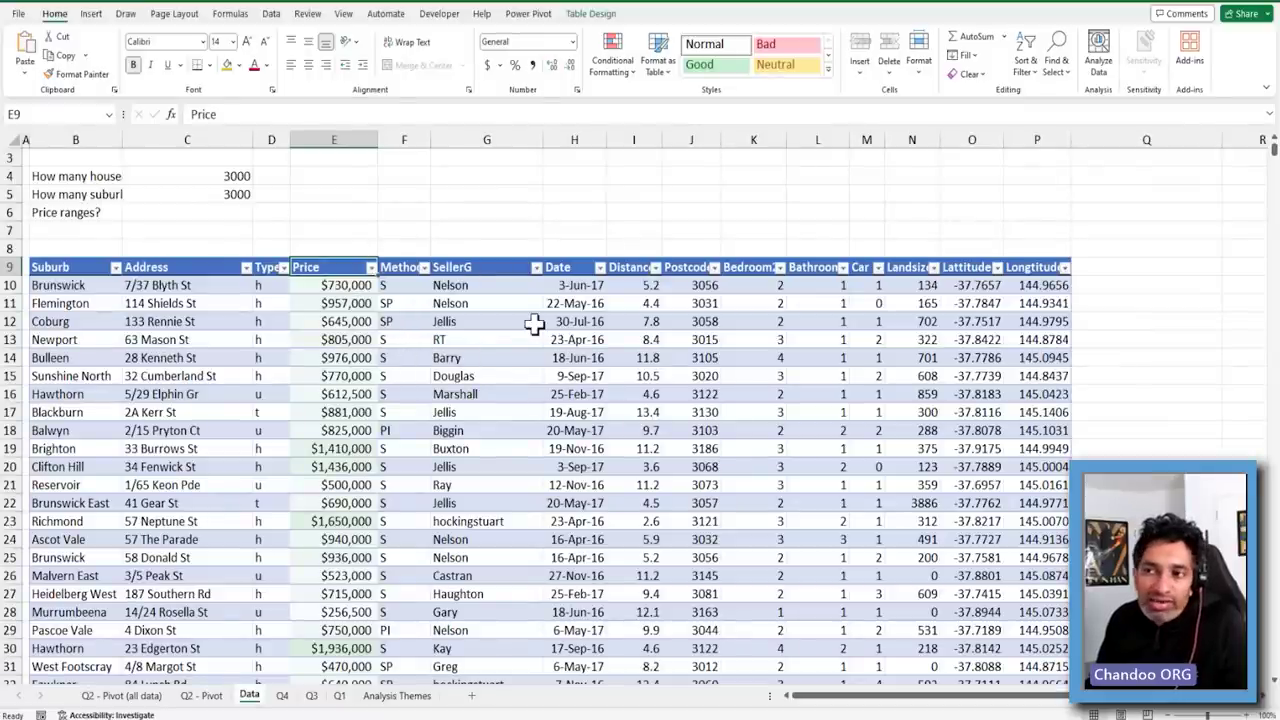
left_click(283, 267)
left_click(233, 577)
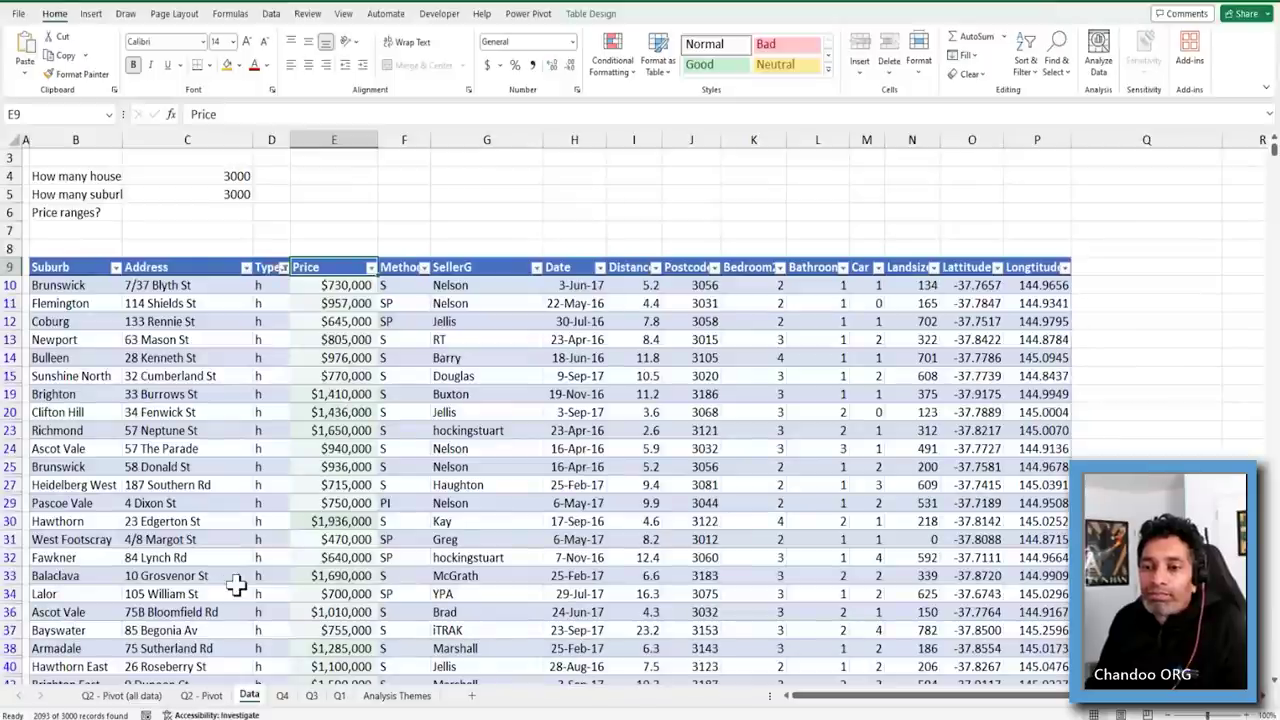
left_click(282, 695)
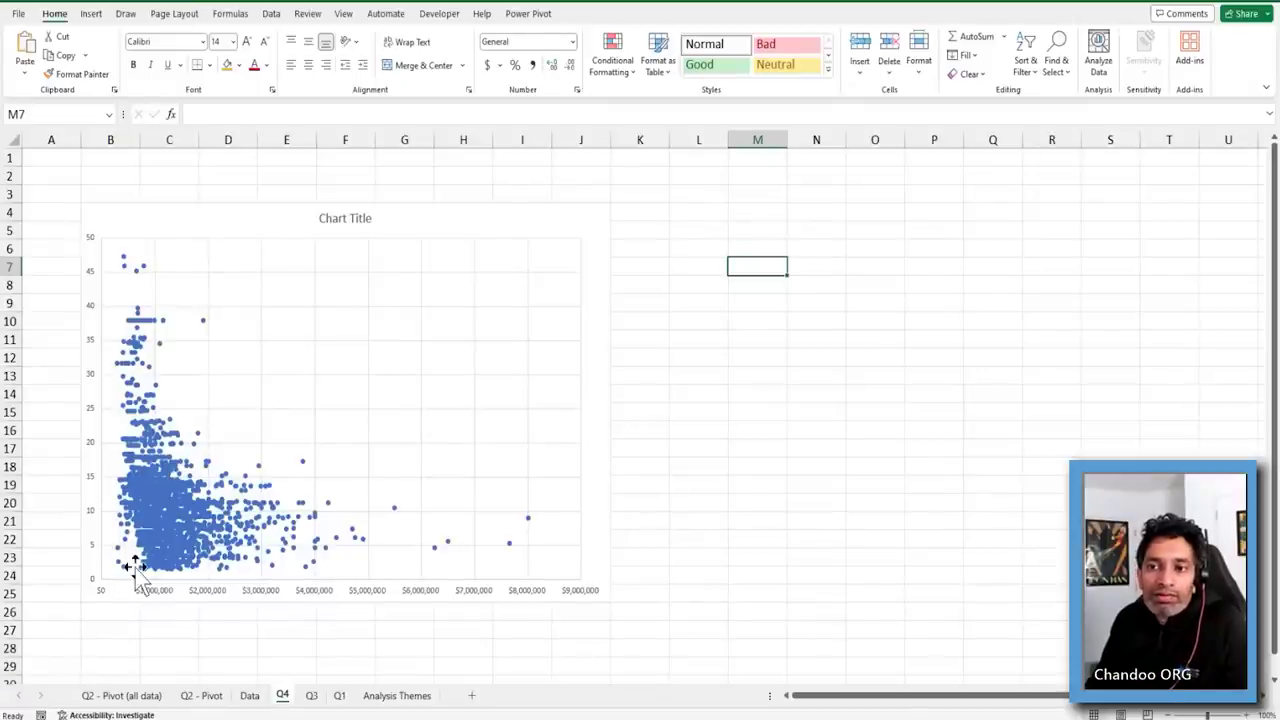
Filter the Data table's Bedroom2 column to exclude 6 and the highest bedroom counts, and check the chart on Q4
left_click(252, 698)
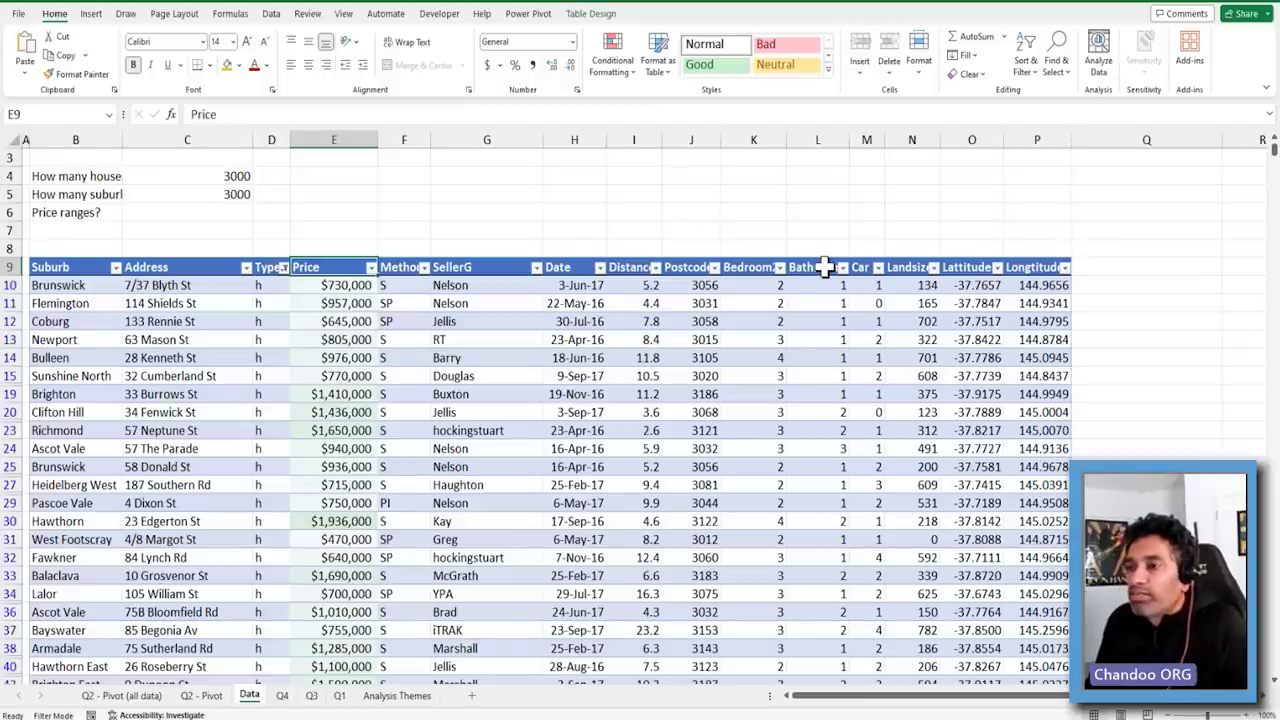
left_click(780, 267)
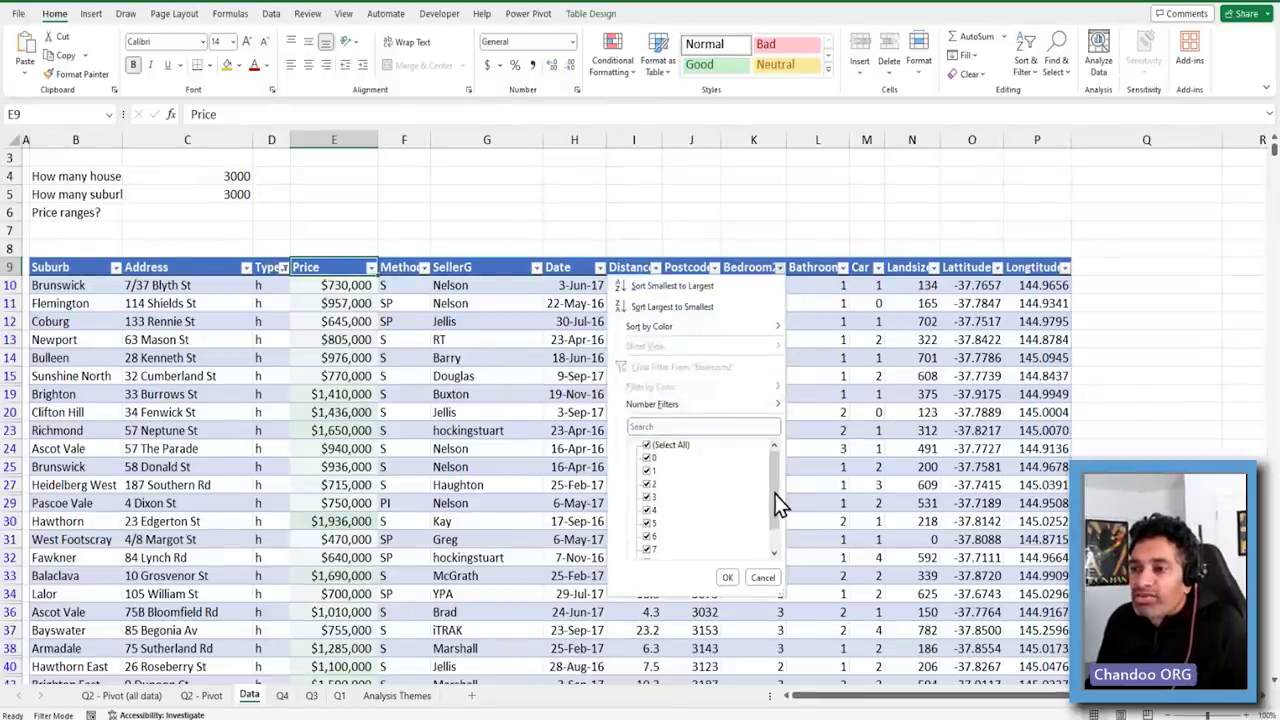
left_click(647, 538)
scroll(652, 555, "down", 1)
left_click(647, 550)
left_click(727, 577)
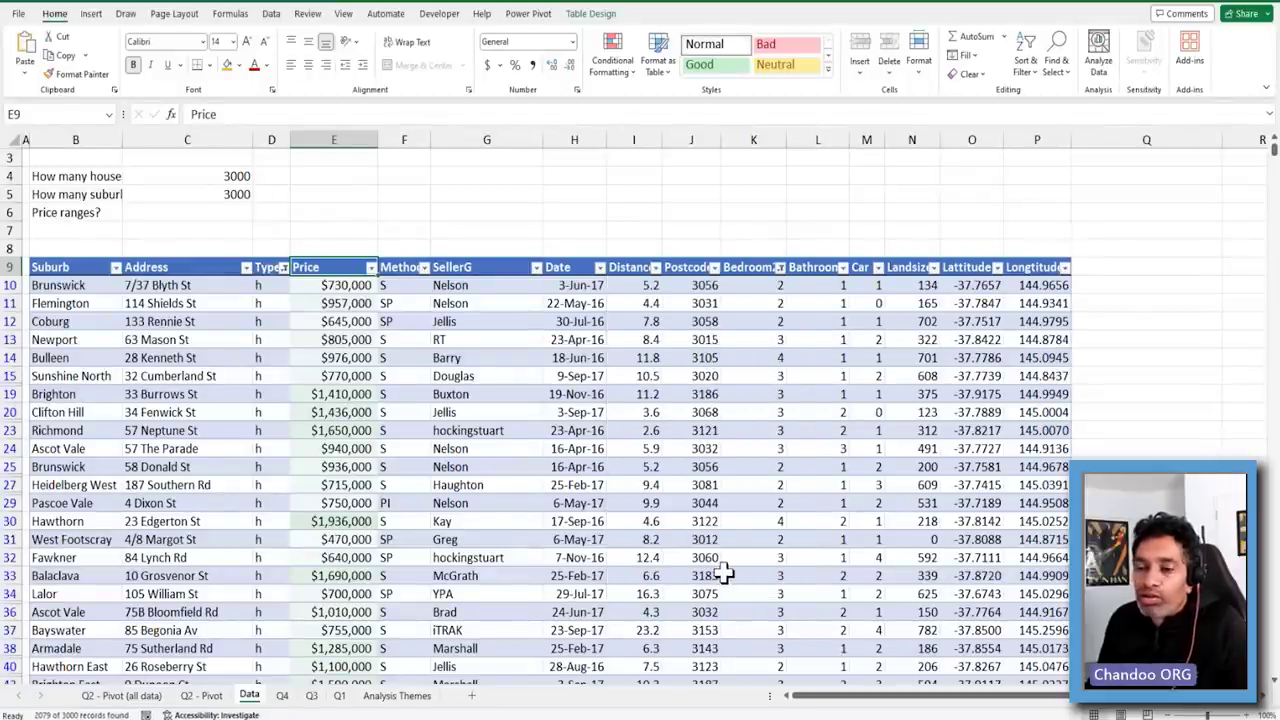
left_click(283, 697)
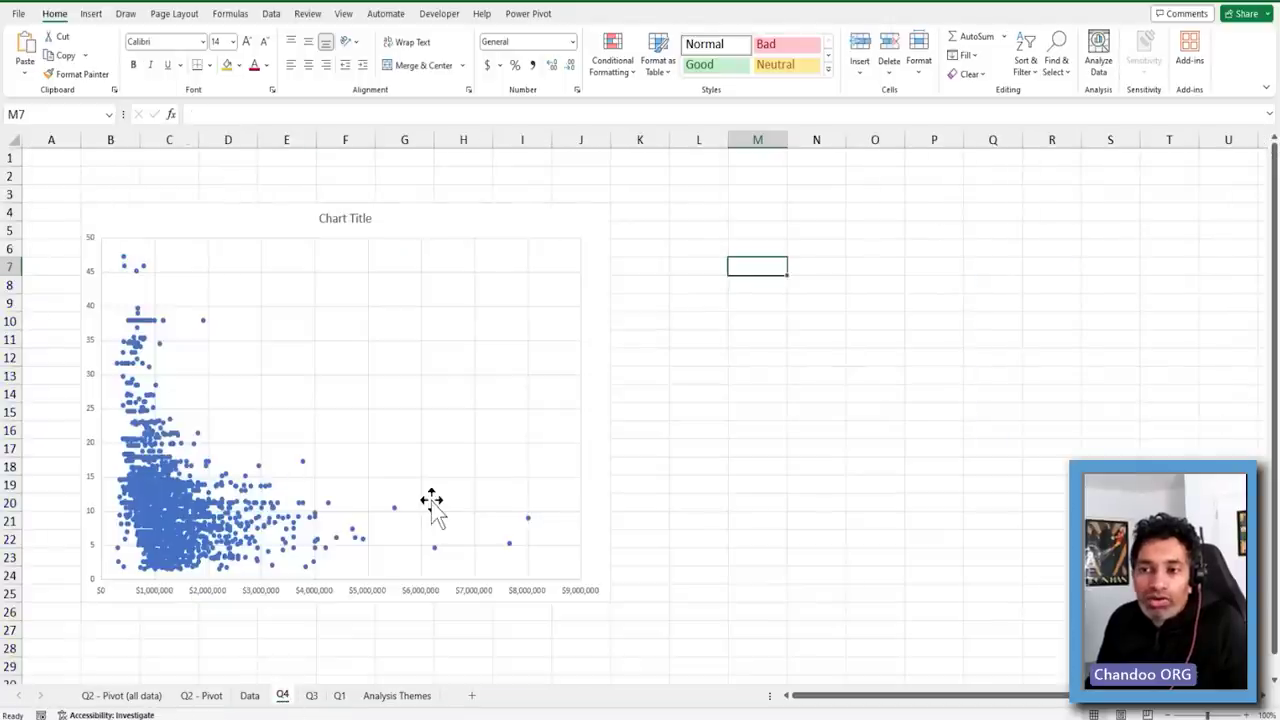
Filter the Price column on the Data sheet to show only values less than 2500000
left_click(249, 696)
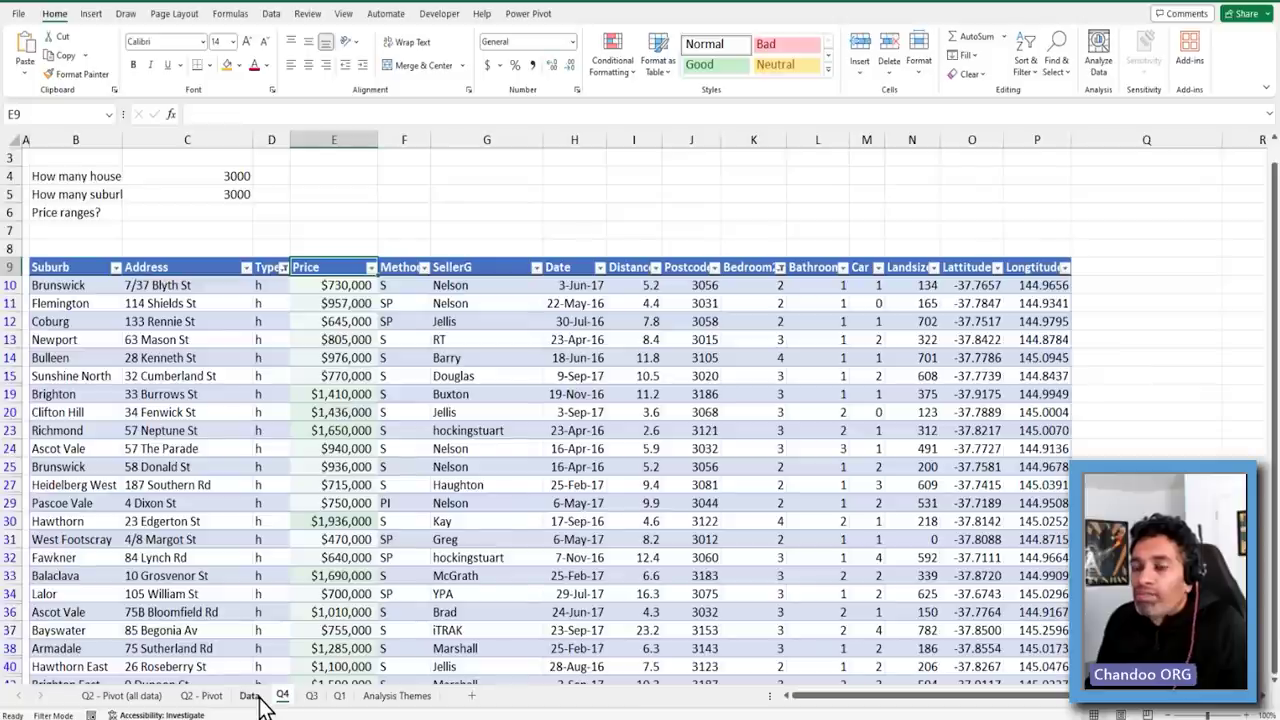
left_click(371, 267)
mouse_move(330, 403)
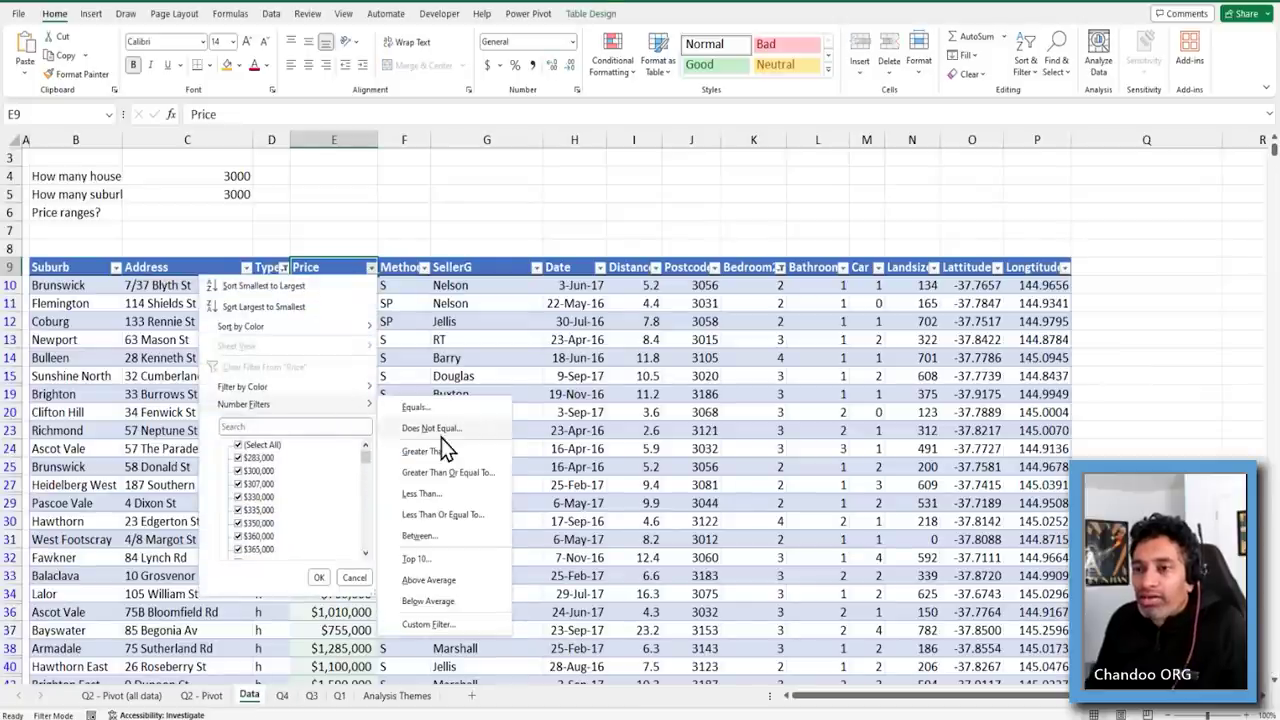
left_click(465, 501)
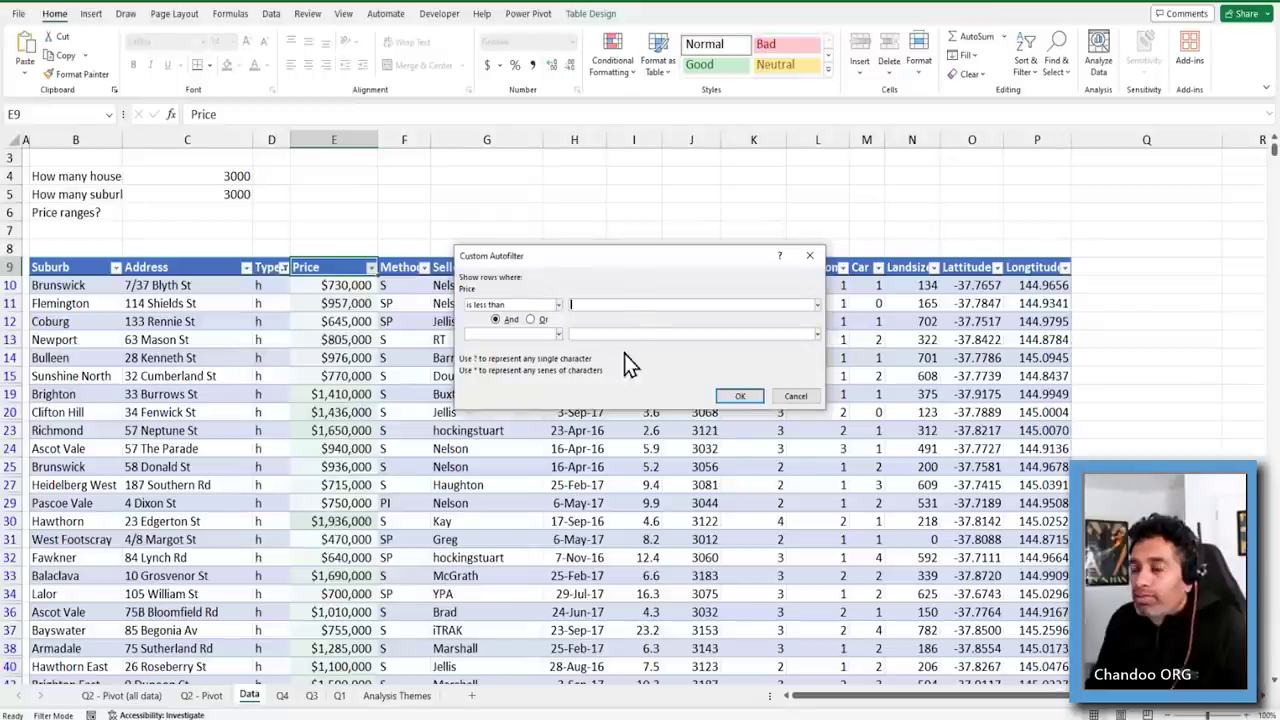
type("3")
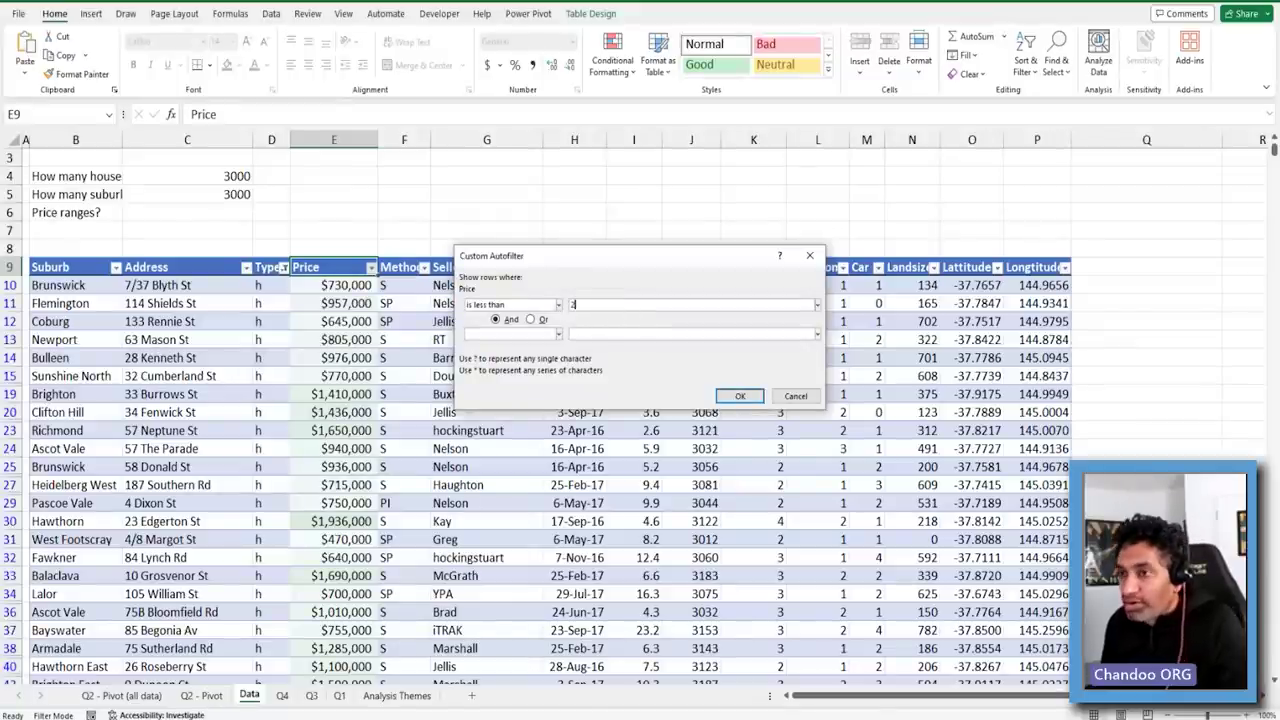
type("50000")
key("Return")
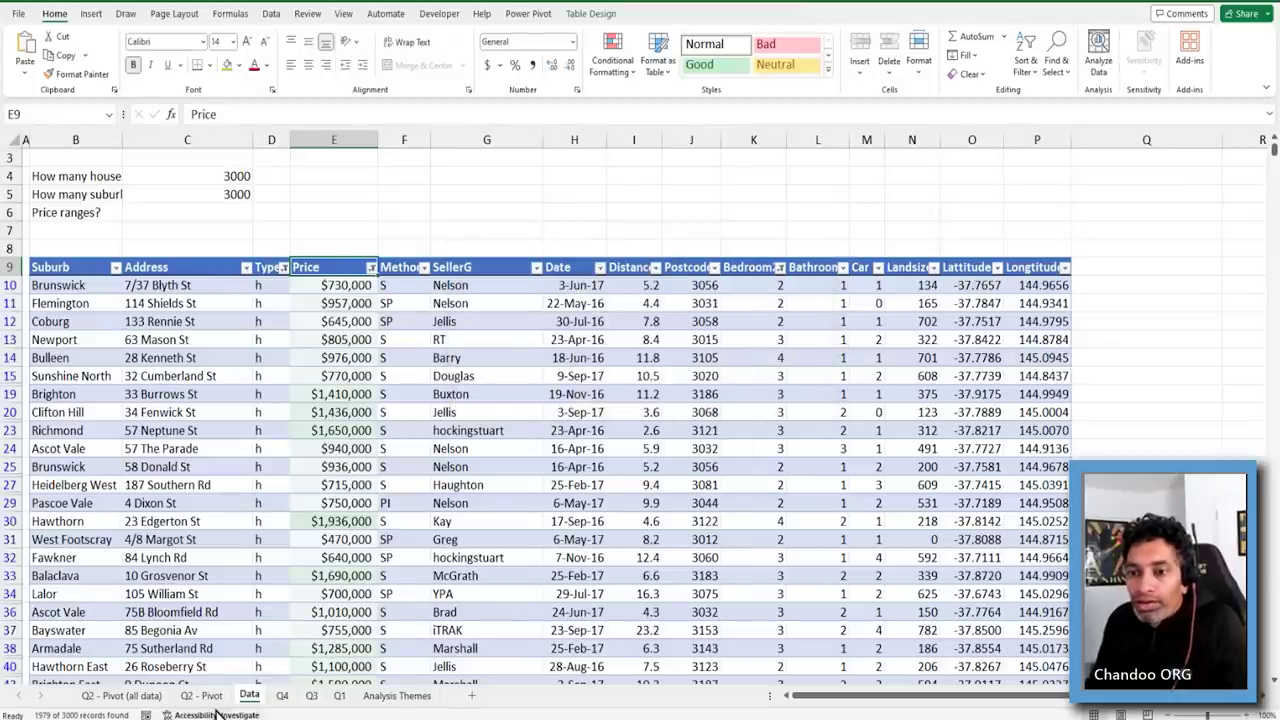
Enlarge the scatter chart on the Q4 sheet so it extends to column Q and row 29
left_click(280, 697)
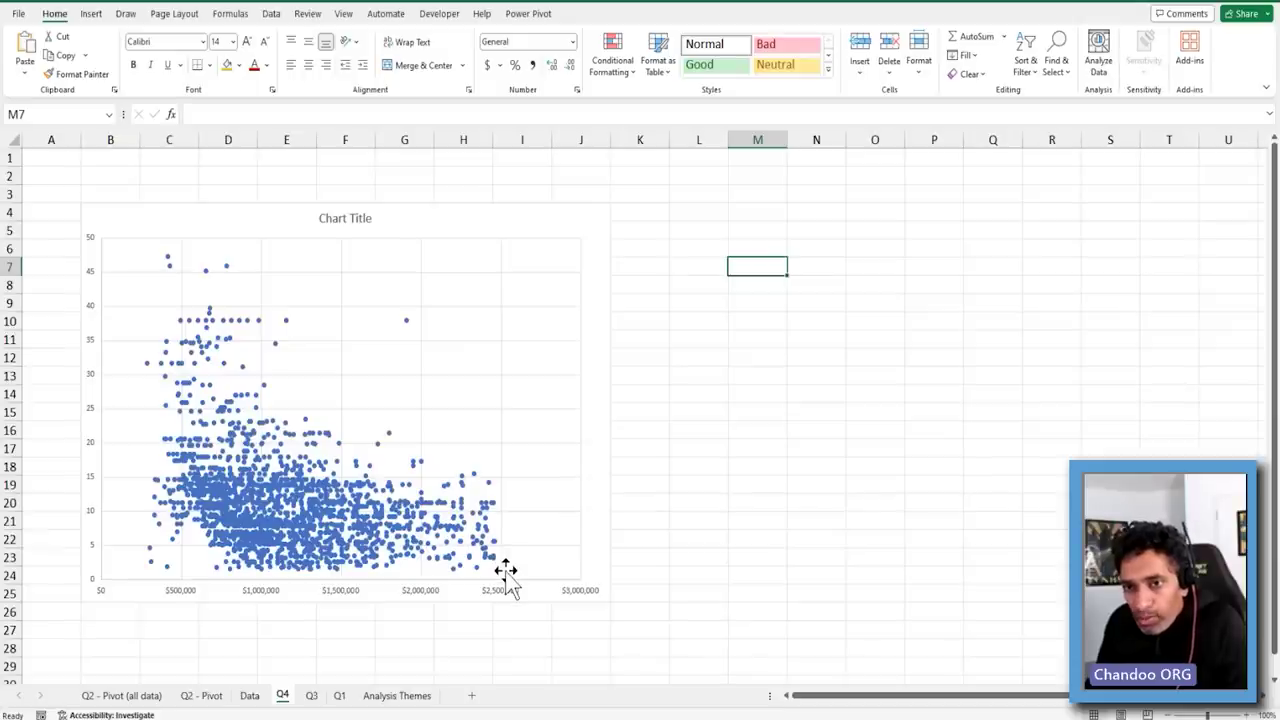
left_click(605, 599)
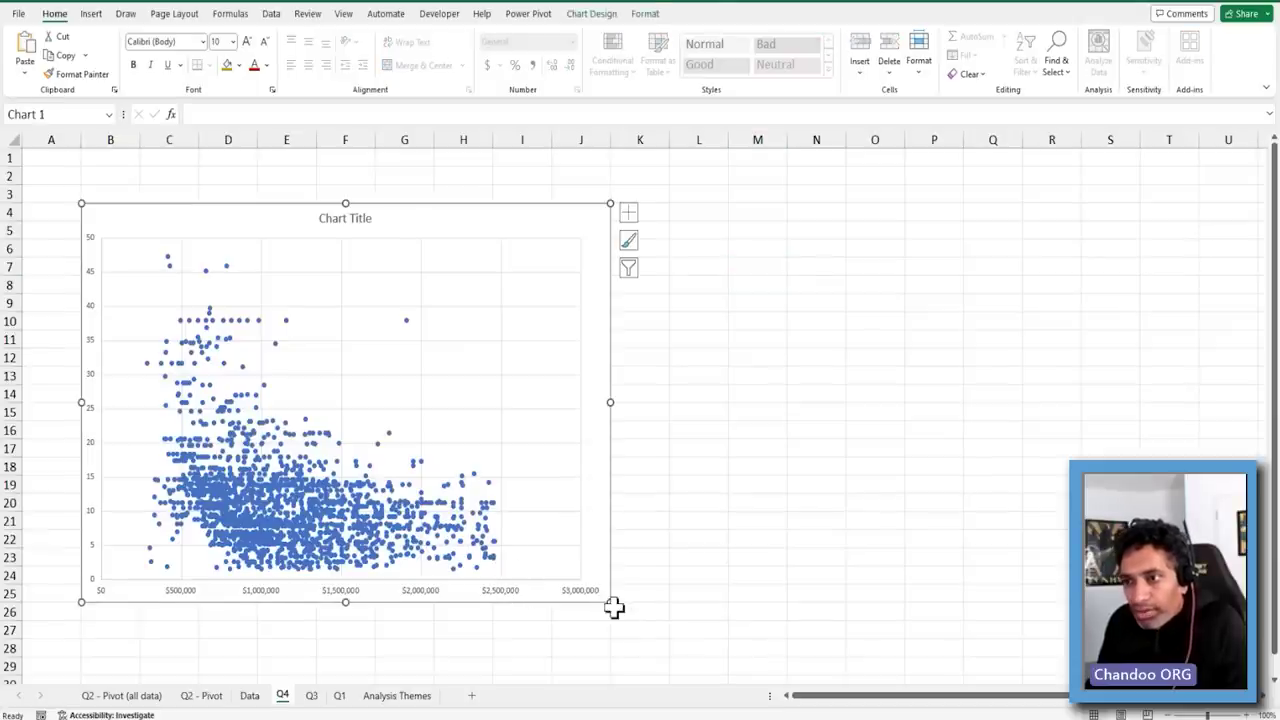
left_click_drag(610, 603, 986, 666)
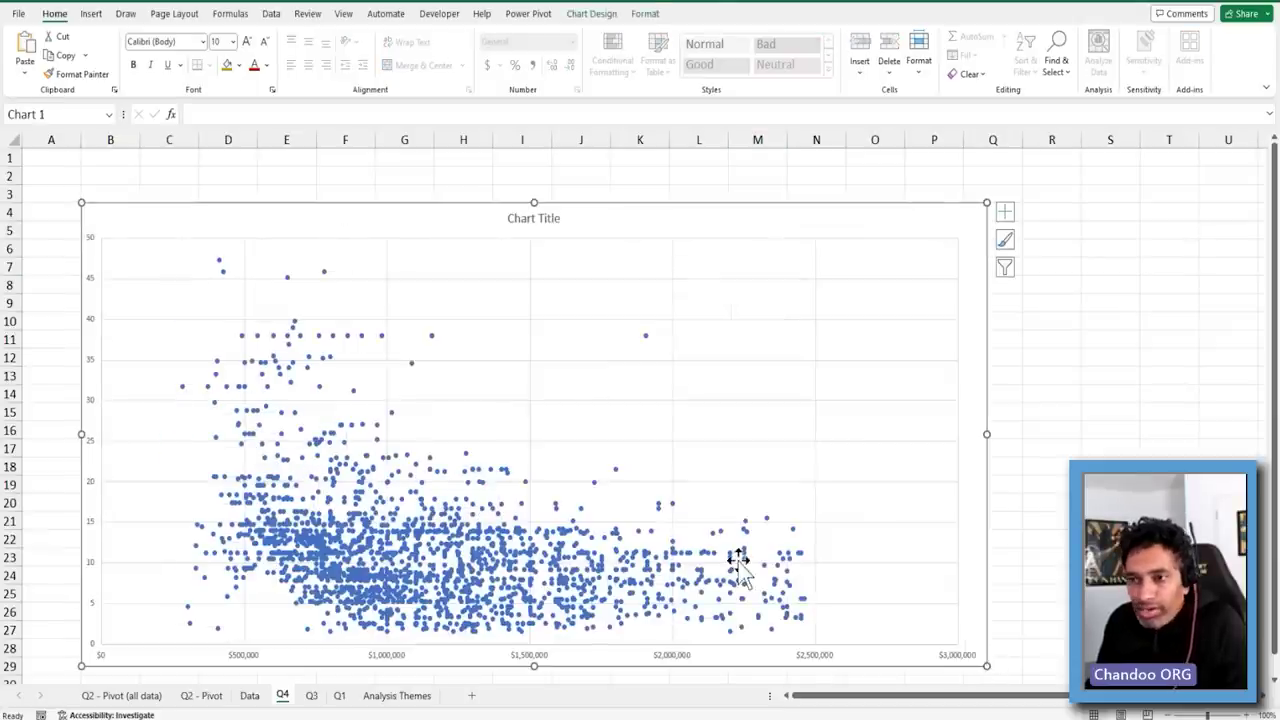
Extend the scatter chart on the Q4 sheet up to row 2 and temporarily mark the points' lower-left edge with a diagonal line
left_click_drag(533, 203, 528, 167)
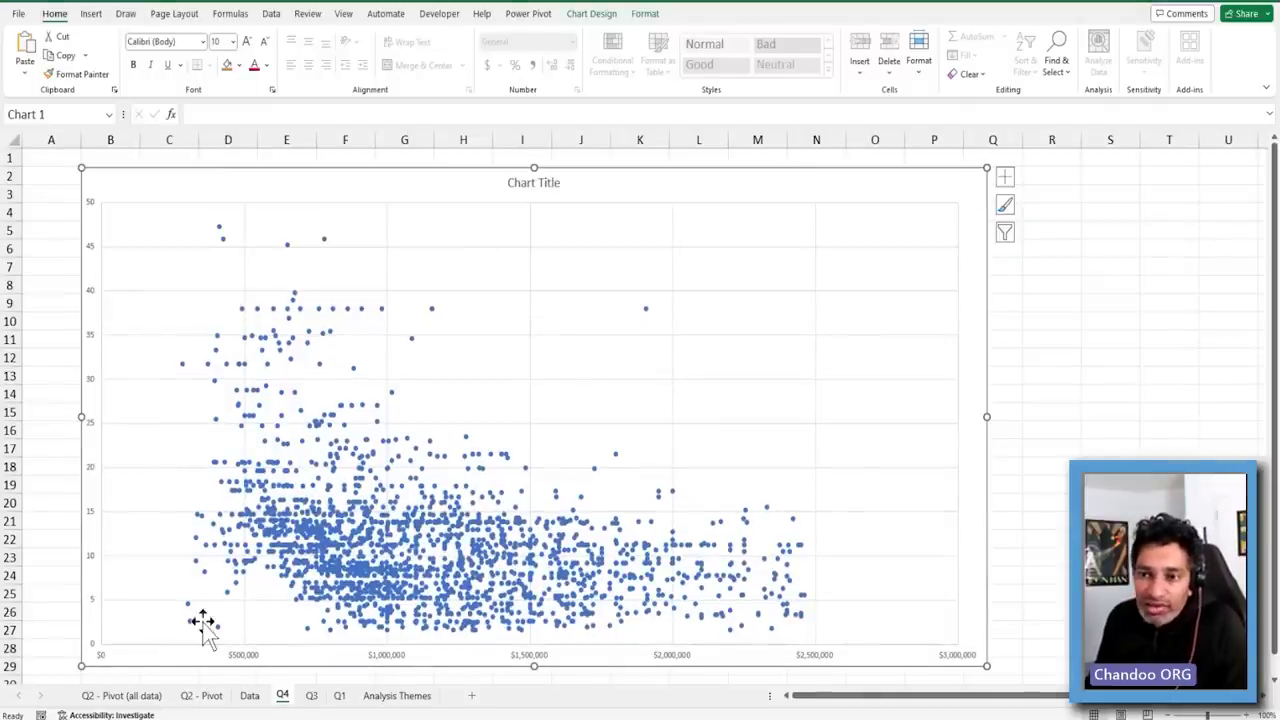
mouse_move(194, 634)
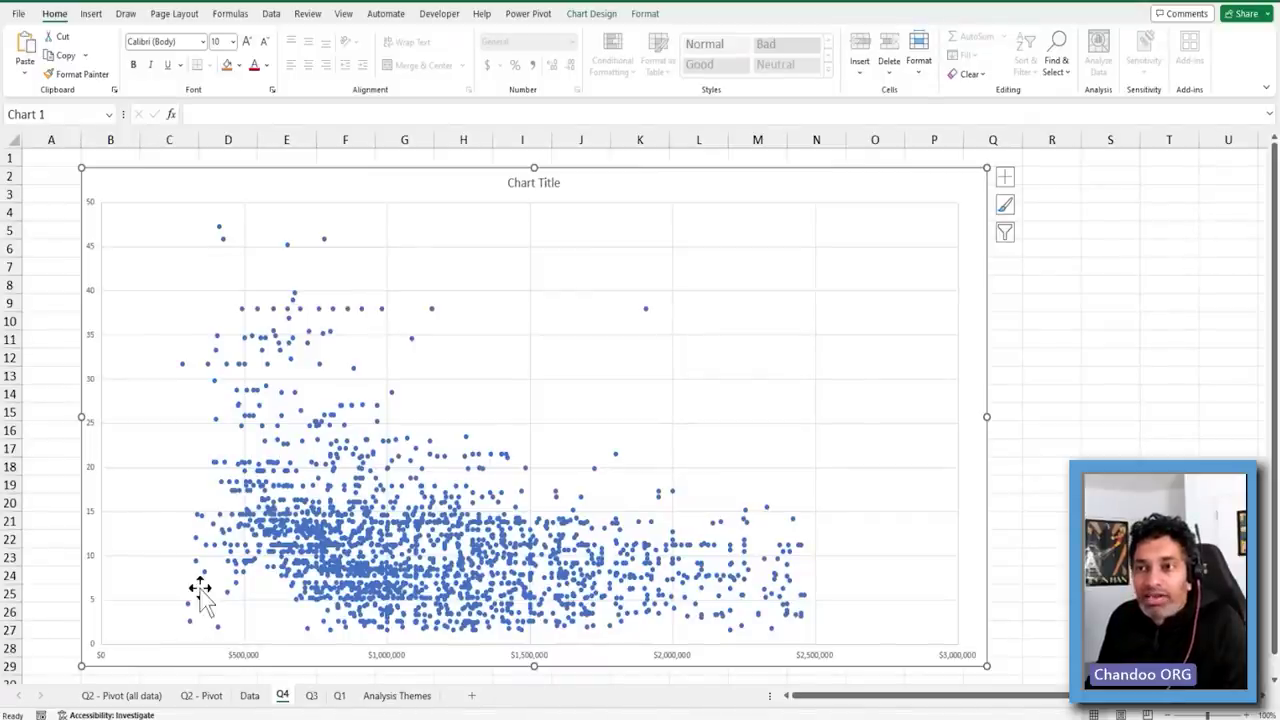
mouse_move(220, 236)
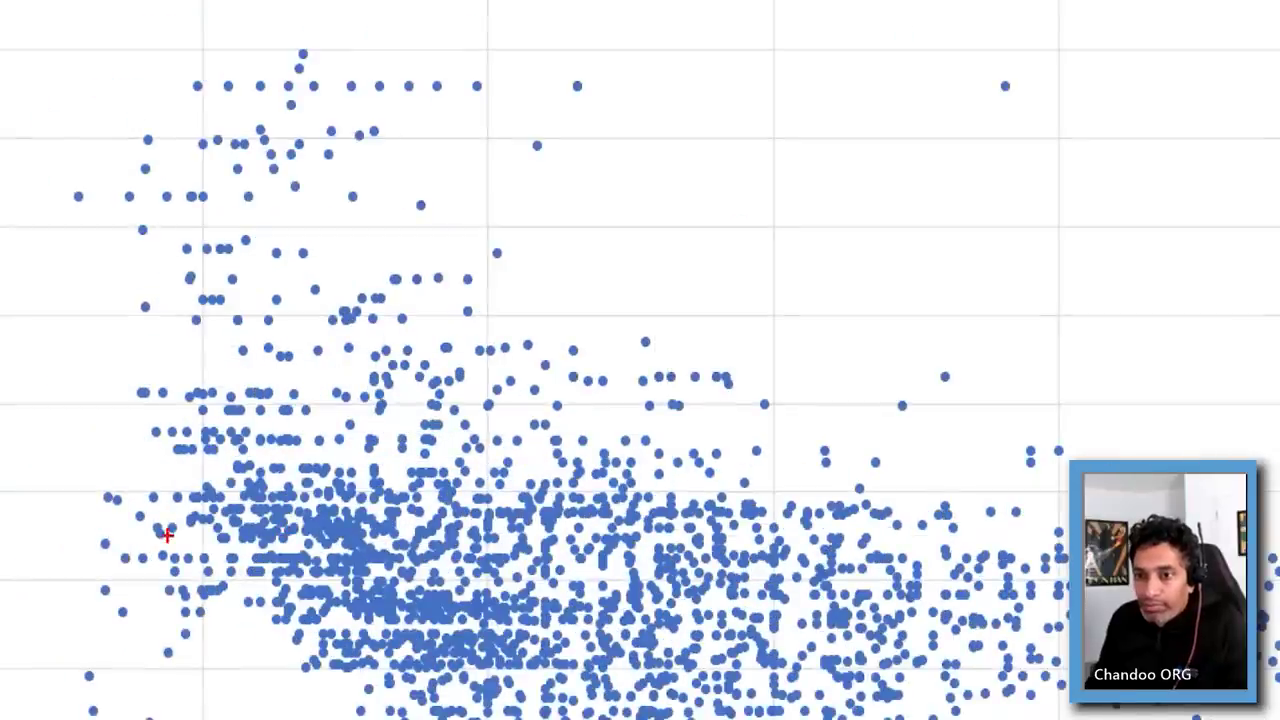
mouse_move(362, 718)
left_mouse_down()
mouse_move(74, 463)
mouse_move(97, 457)
left_mouse_up()
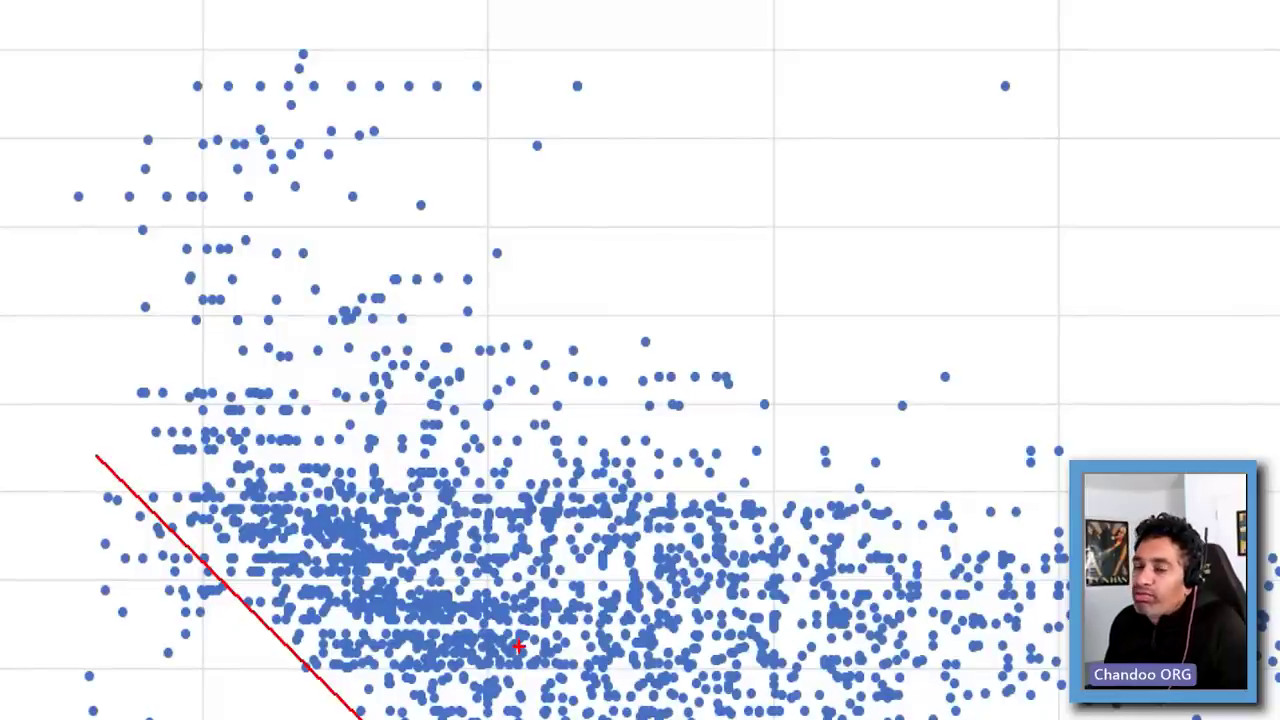
key("Escape")
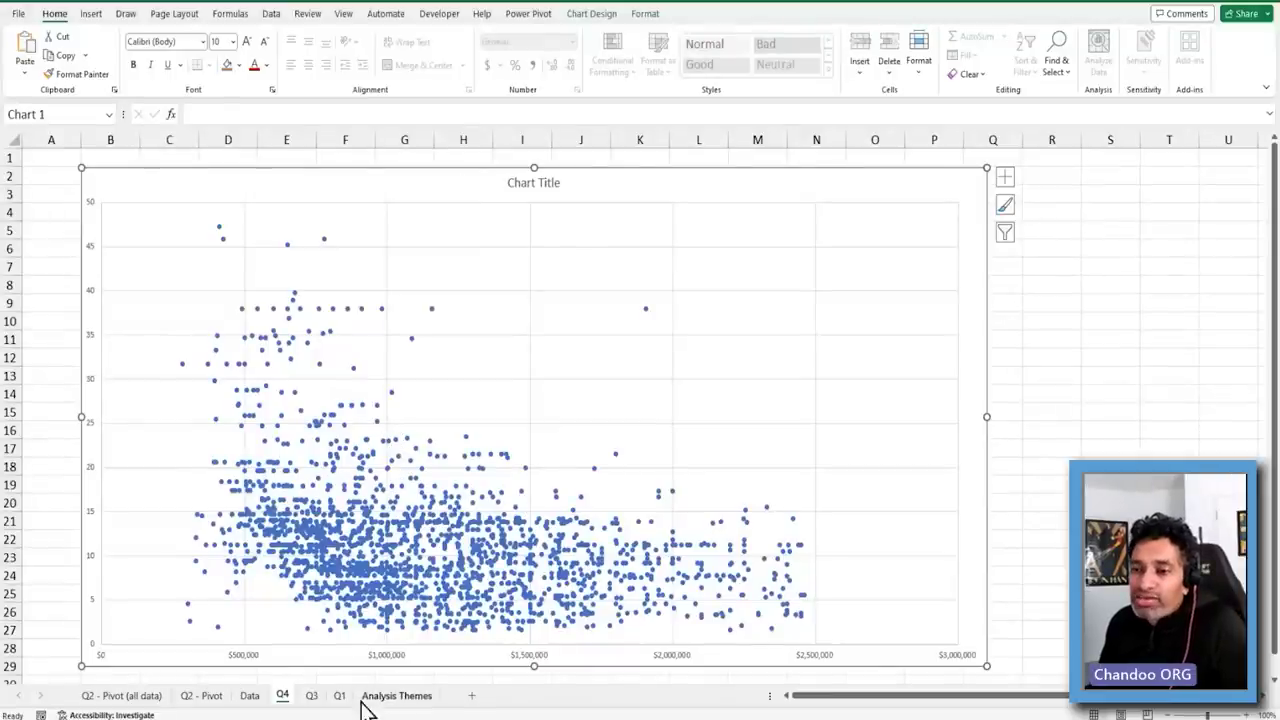
Review the CBD question on Analysis Themes, then temporarily circle the higher-priced points and the isolated point near $1,900,000 on the Q4 chart
left_click(394, 699)
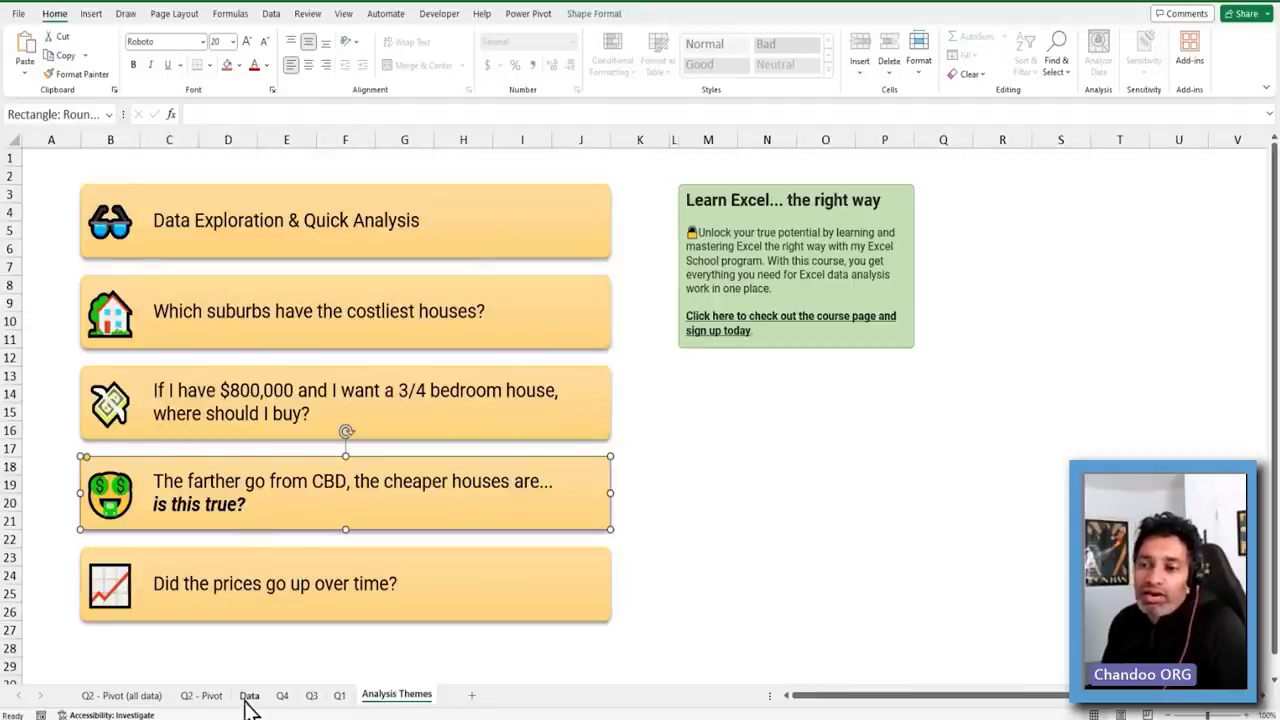
left_click(282, 697)
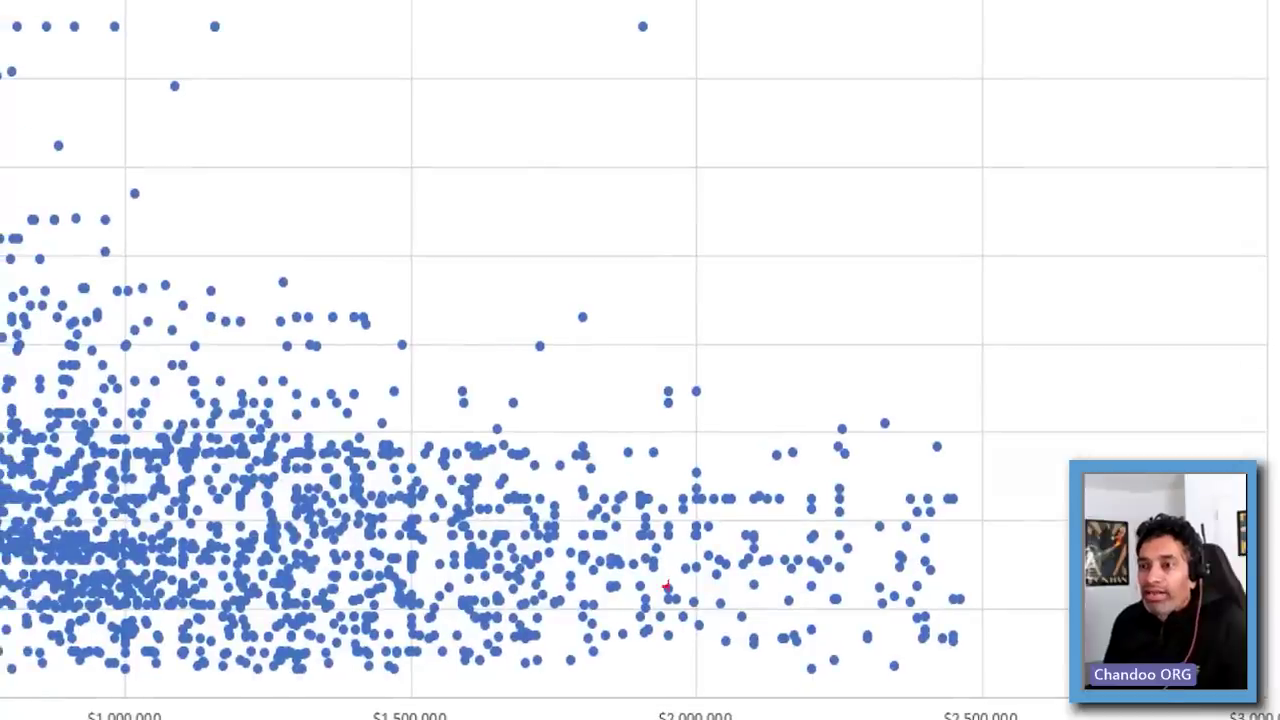
mouse_move(508, 228)
left_mouse_down()
mouse_move(351, 297)
mouse_move(581, 650)
mouse_move(1066, 622)
mouse_move(356, 308)
left_mouse_up()
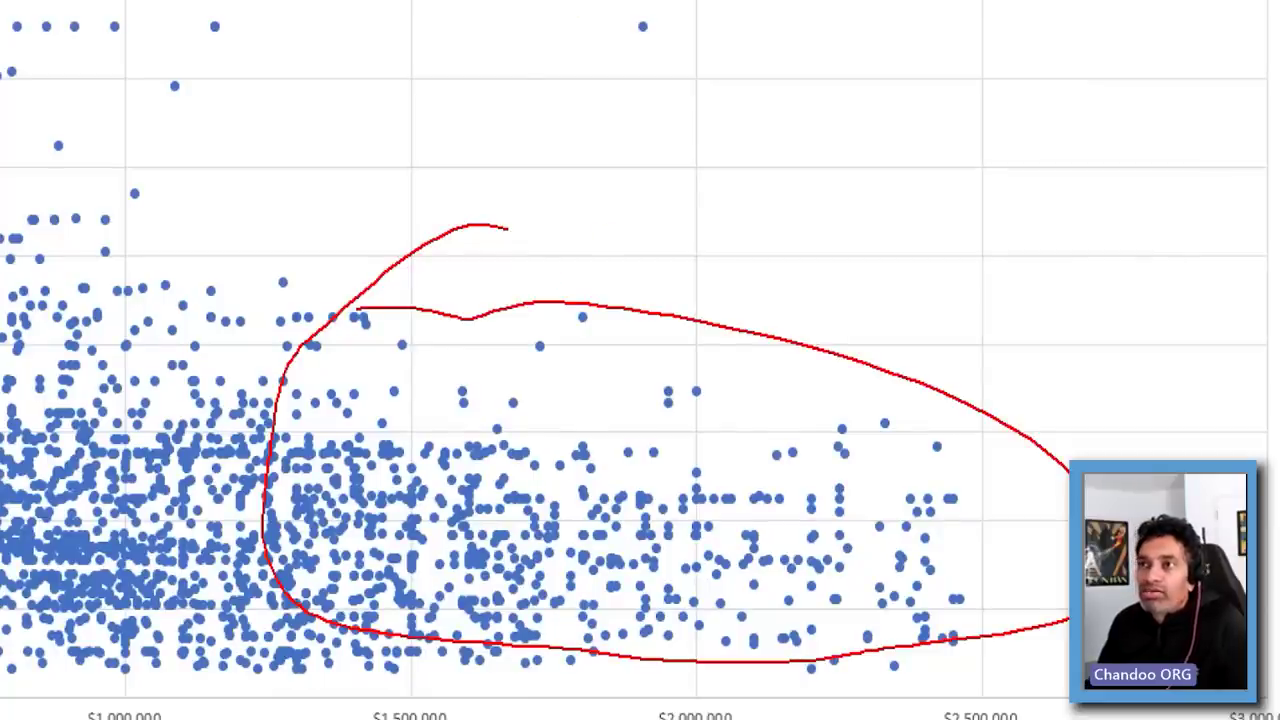
left_click_drag(628, 3, 634, 12)
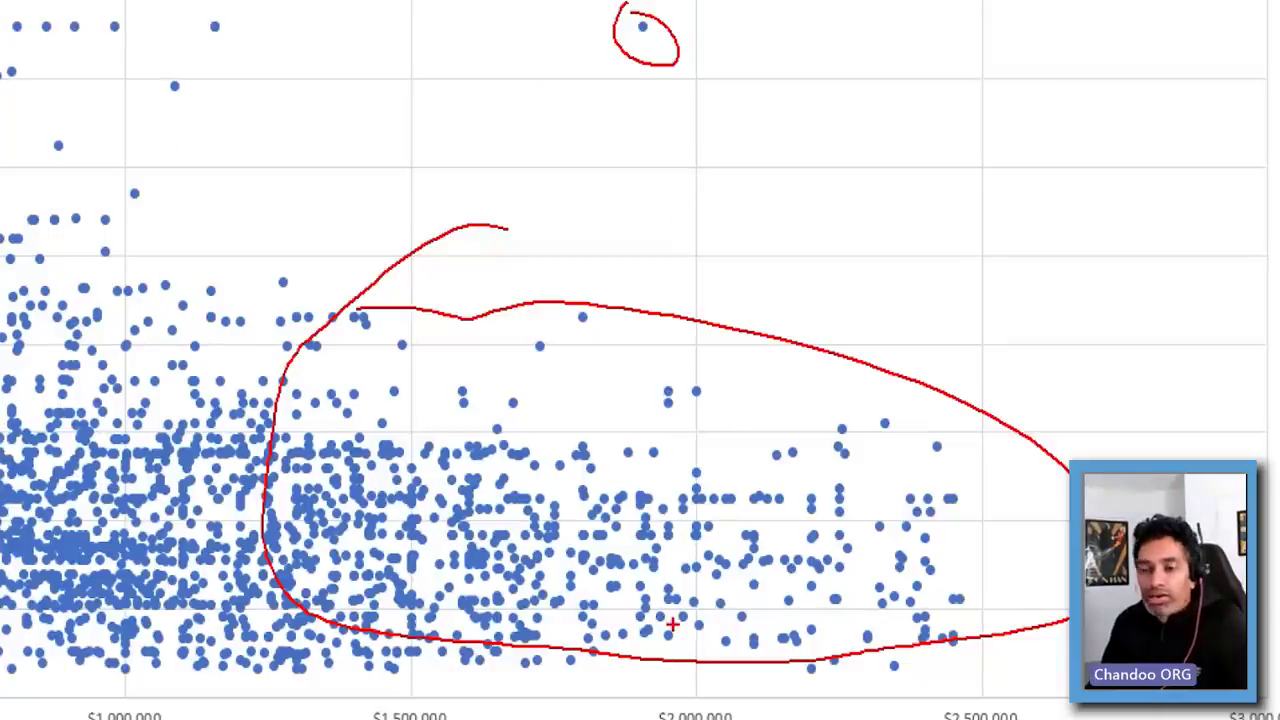
key("Escape")
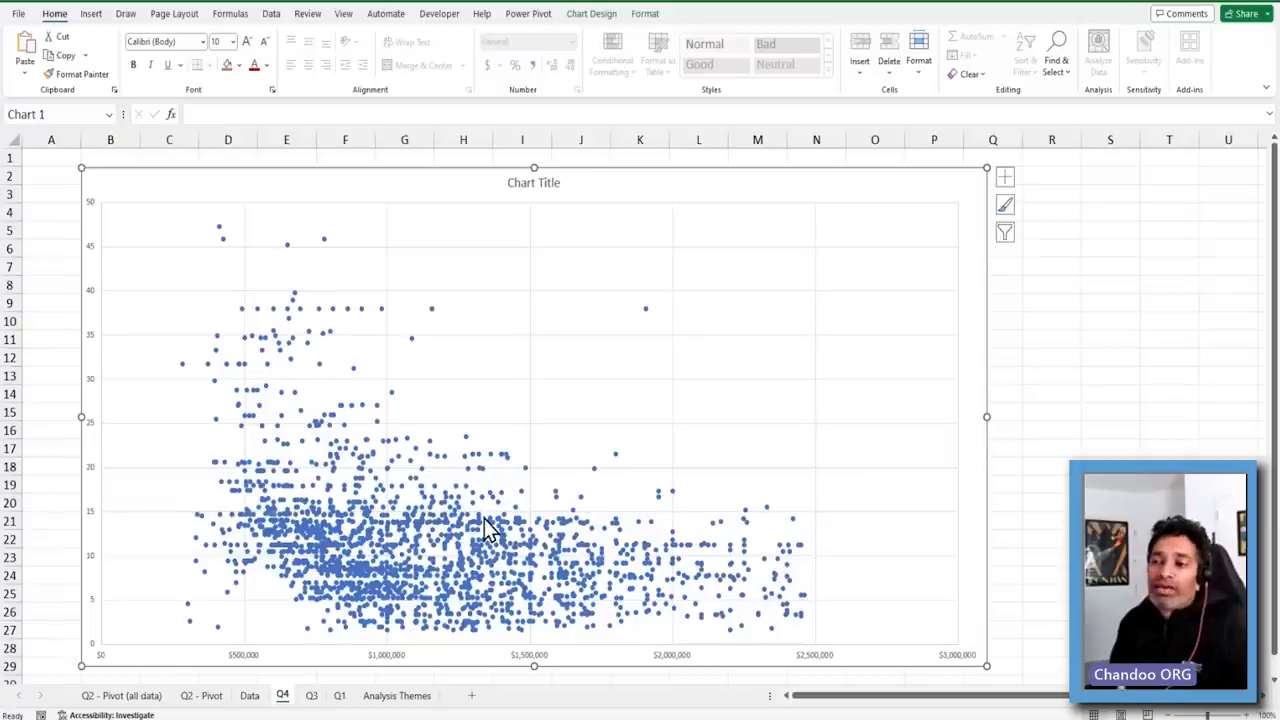
Review the question about prices going up over time on Analysis Themes, and examine the Data sheet's listing columns
left_click(1047, 476)
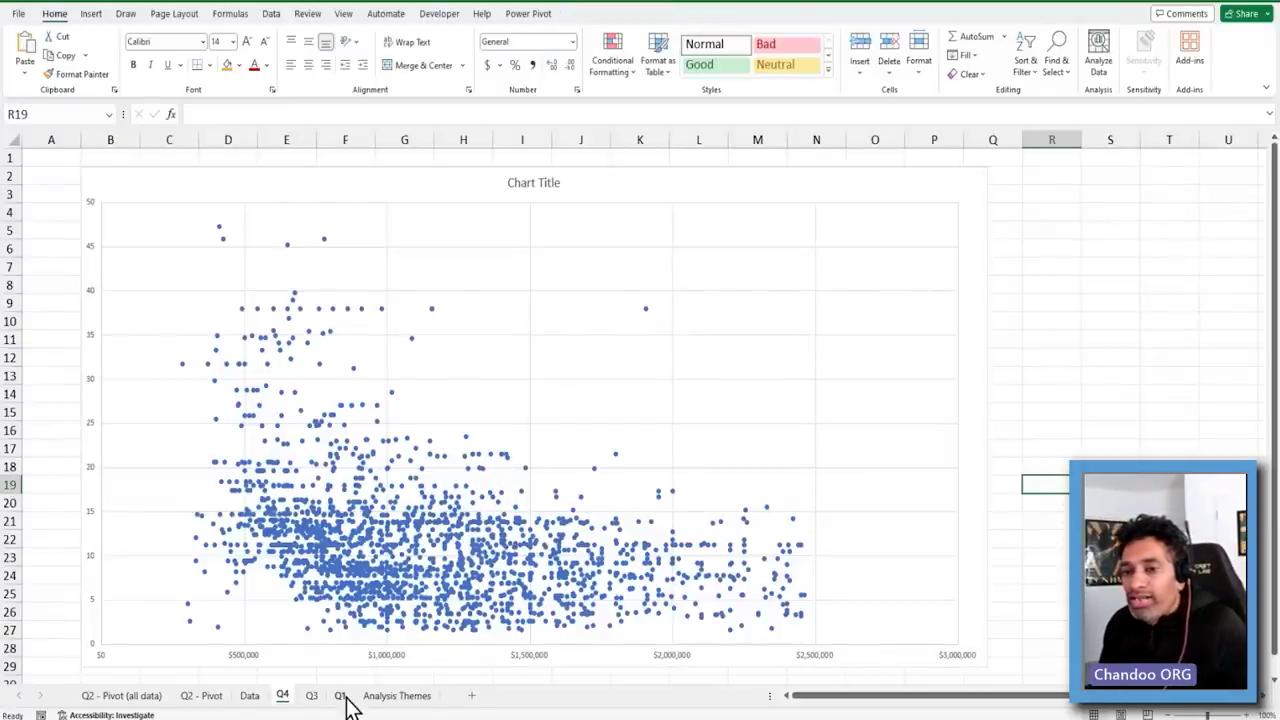
left_click(247, 698)
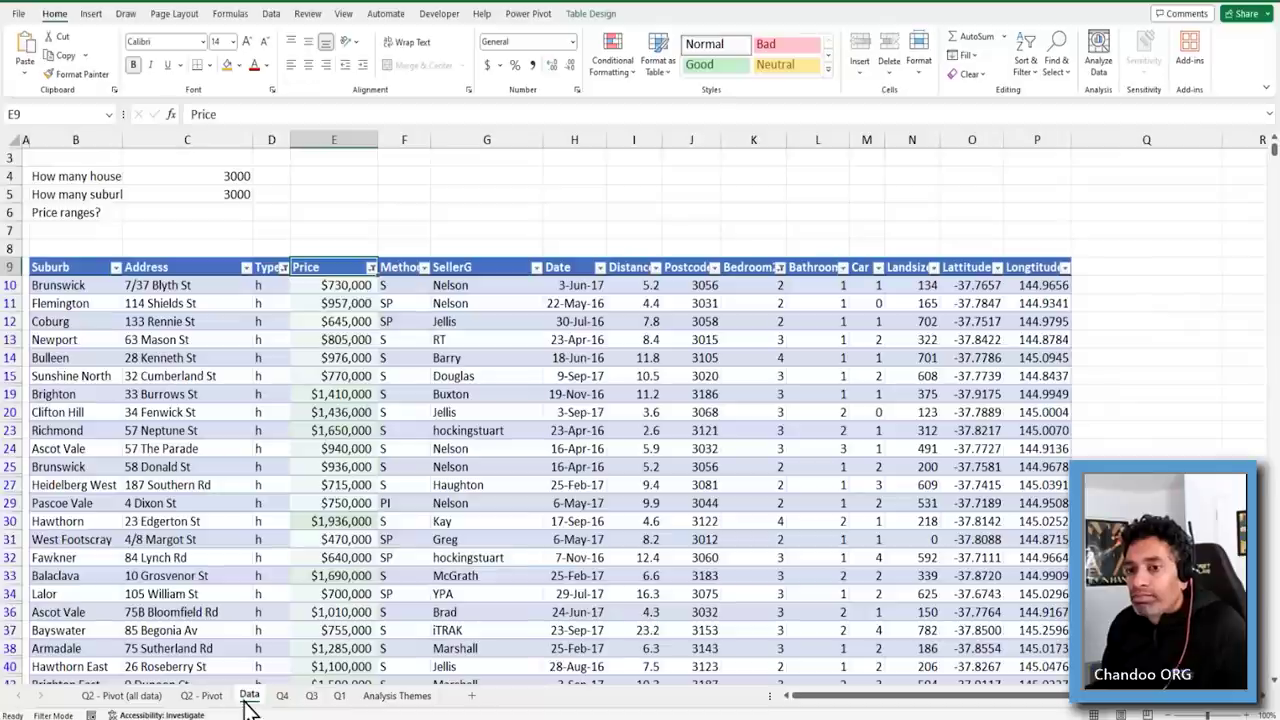
left_click(385, 697)
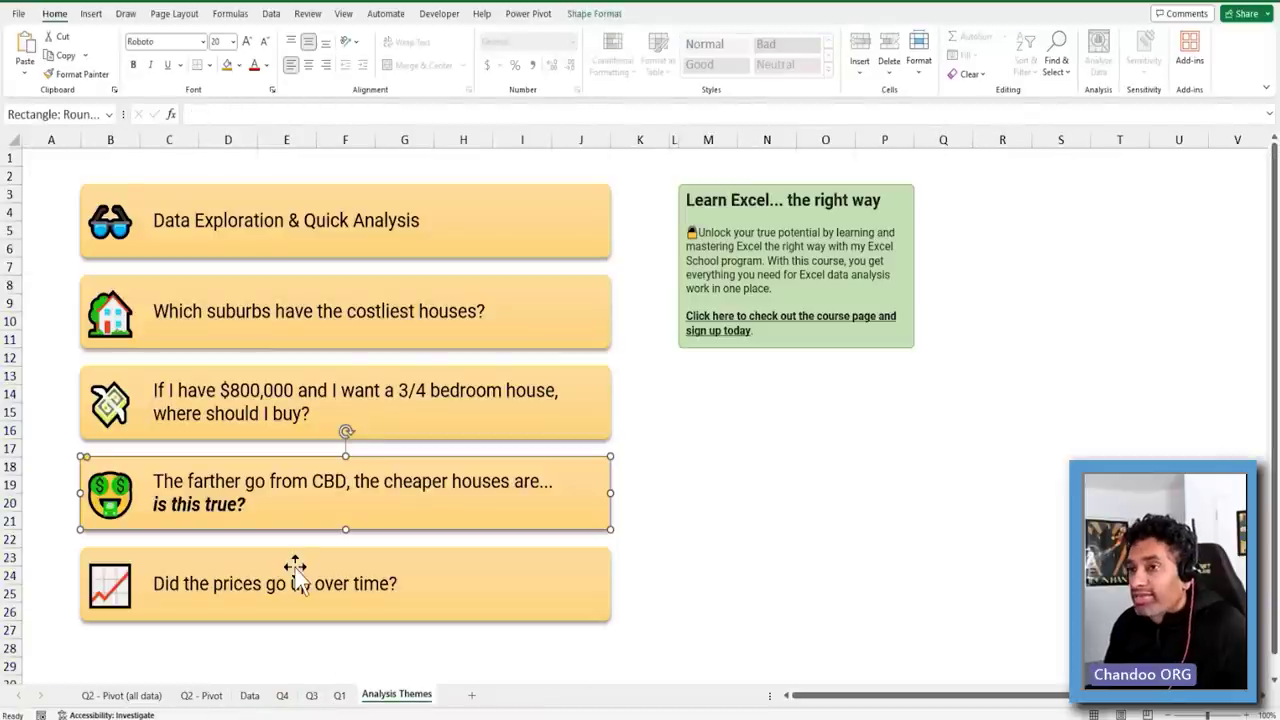
left_click(715, 606)
left_click(533, 594)
left_click(766, 609)
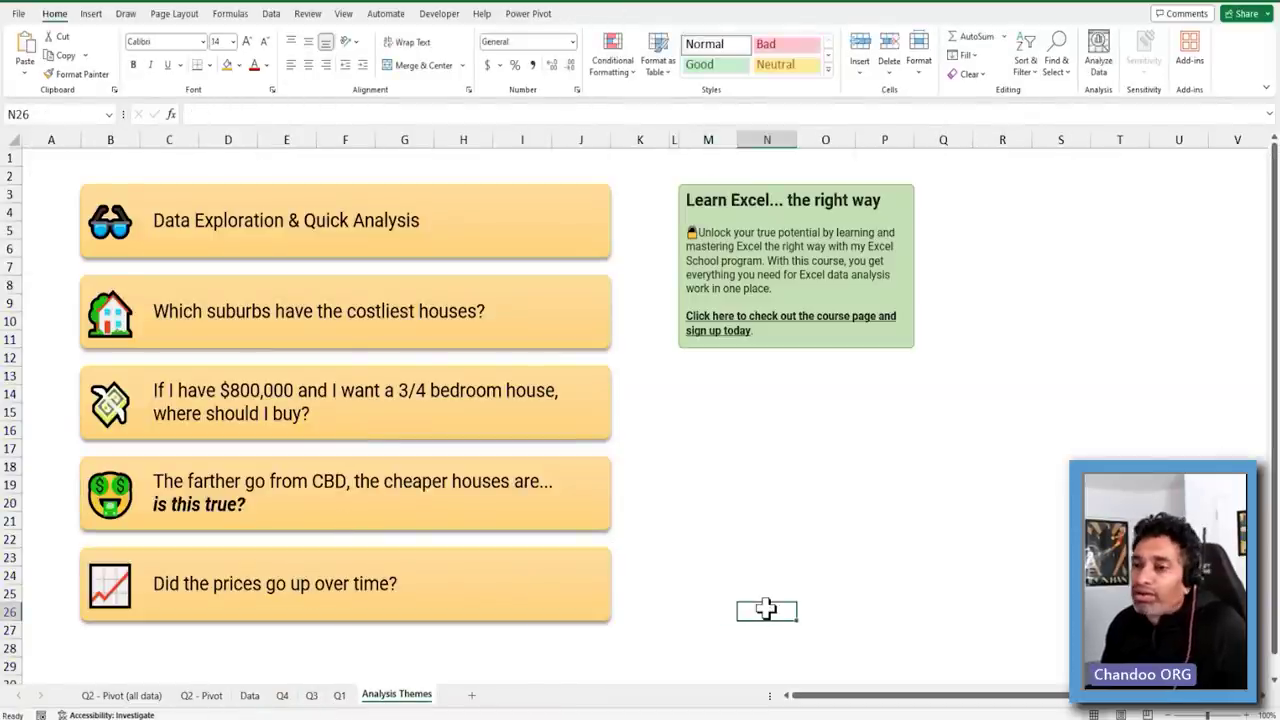
left_click(249, 696)
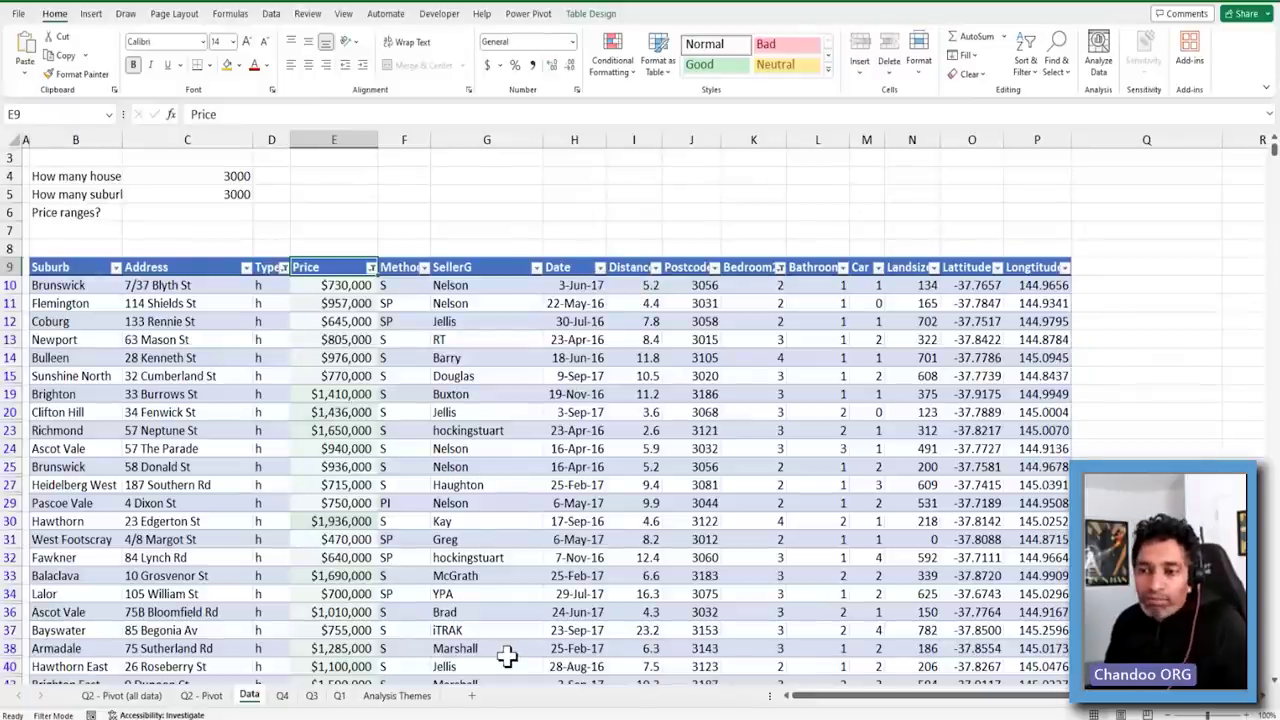
left_click(397, 695)
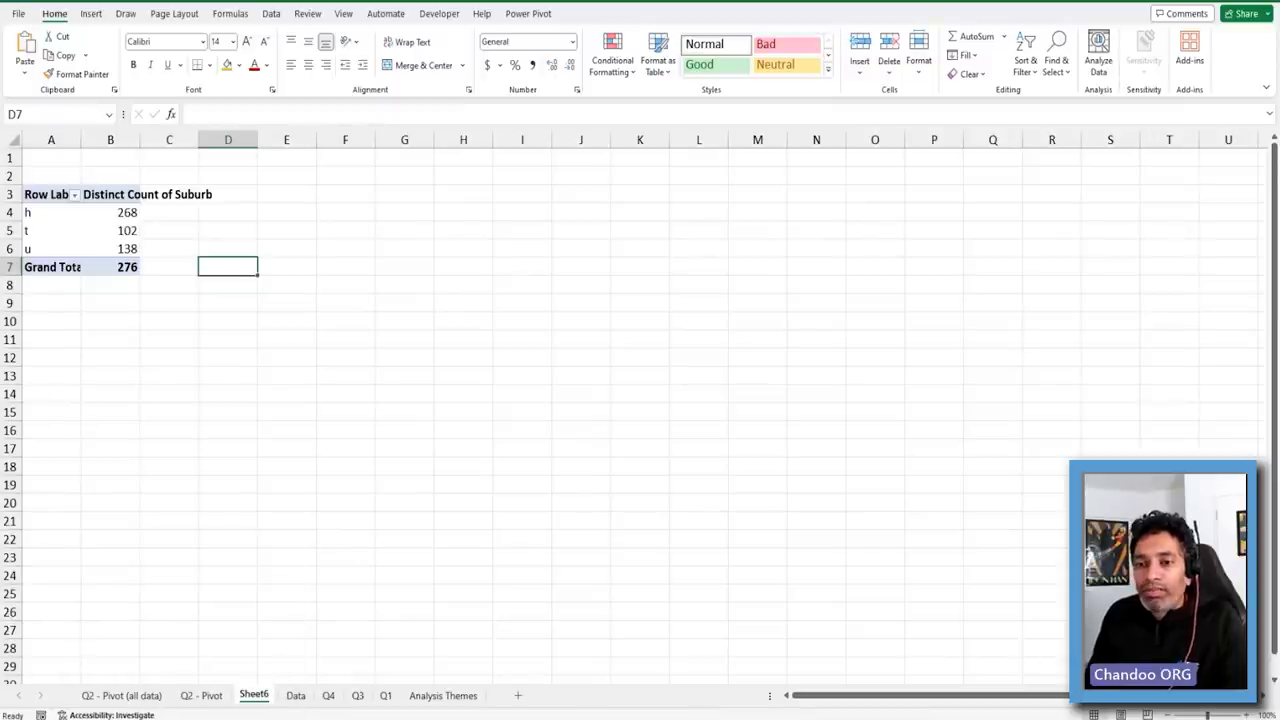
Glance at the Chandoo.org home page, return to Excel, and examine the Data sheet's house listing table from its title down
left_click(110, 680)
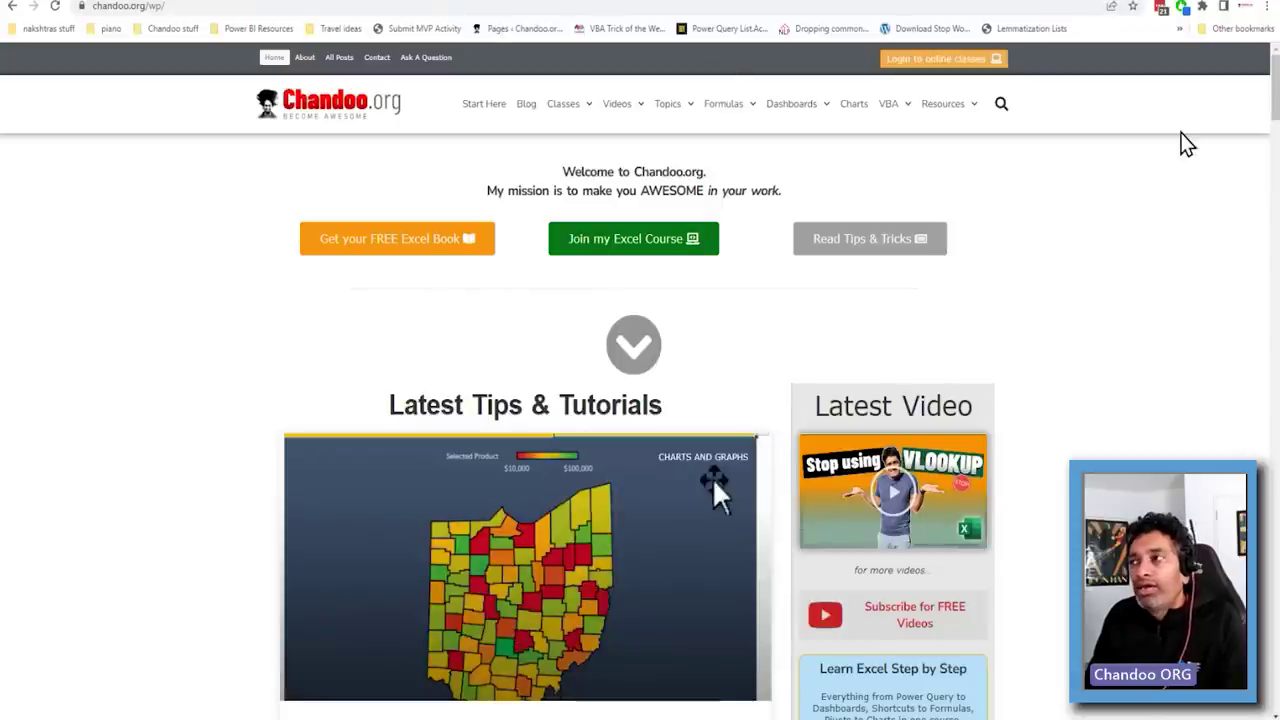
key("alt+Tab")
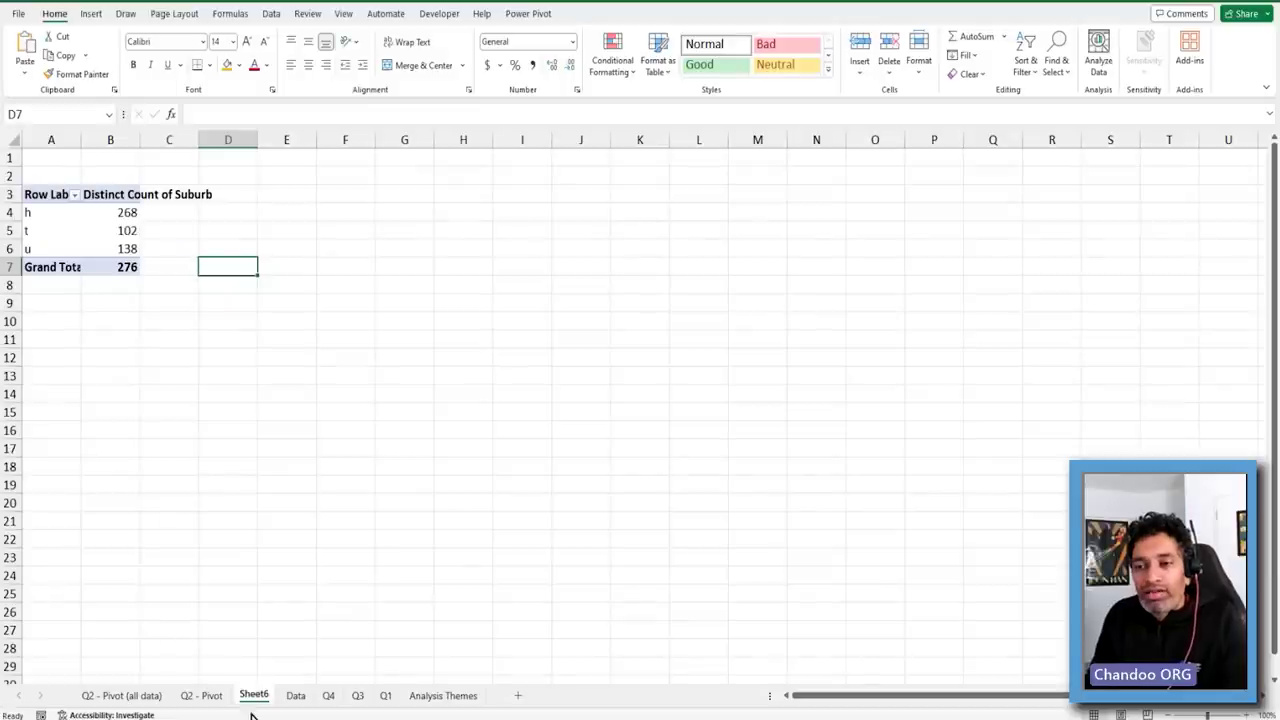
left_click(295, 695)
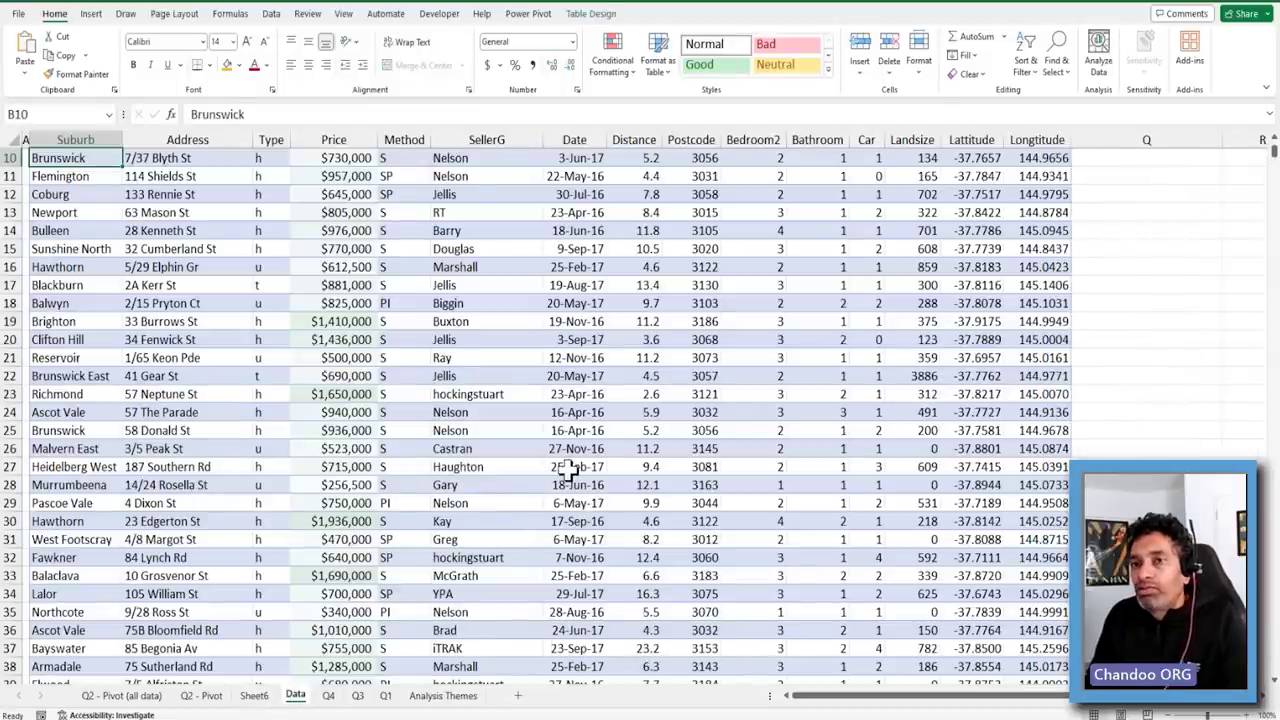
scroll(640, 415, "up", 3)
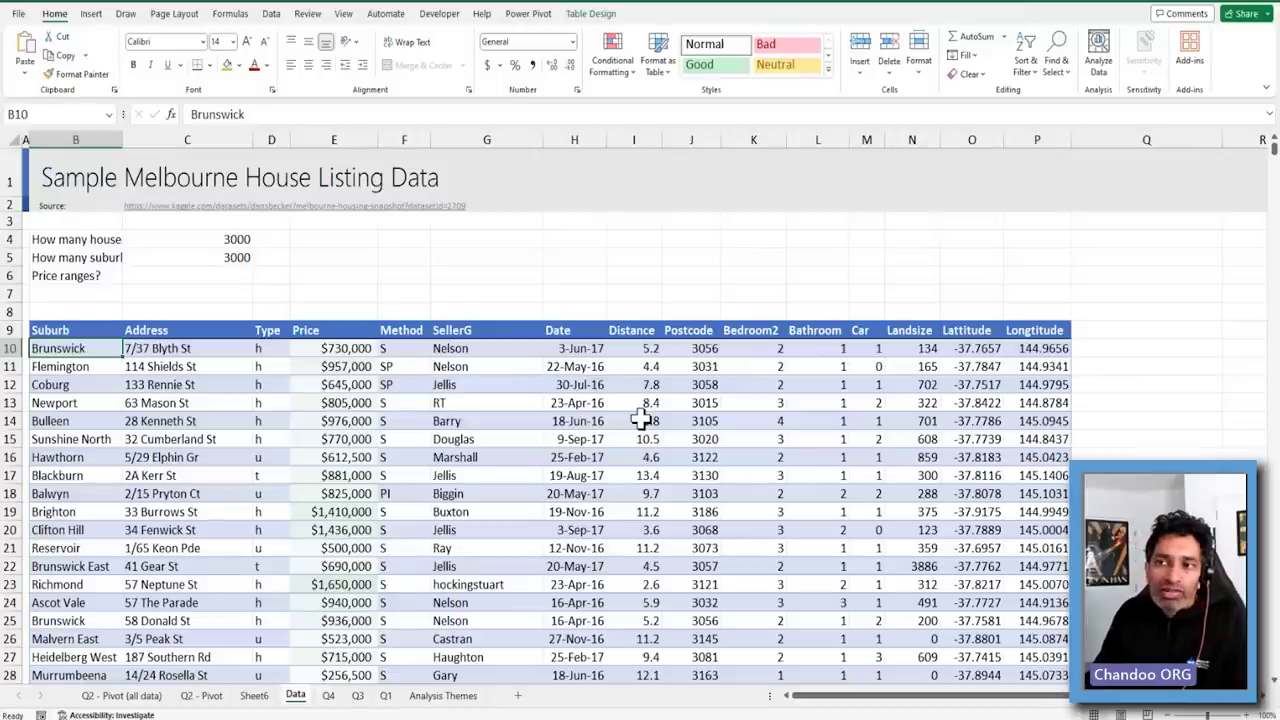
left_click(410, 349)
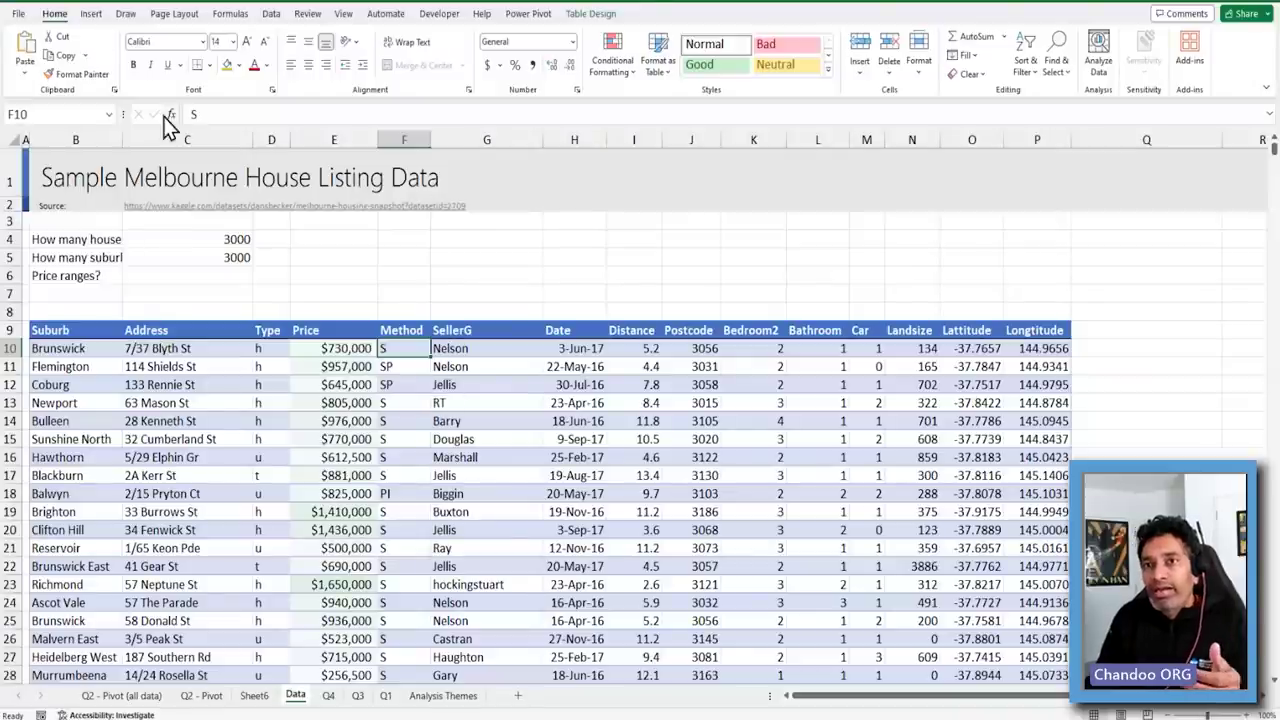
left_click(91, 14)
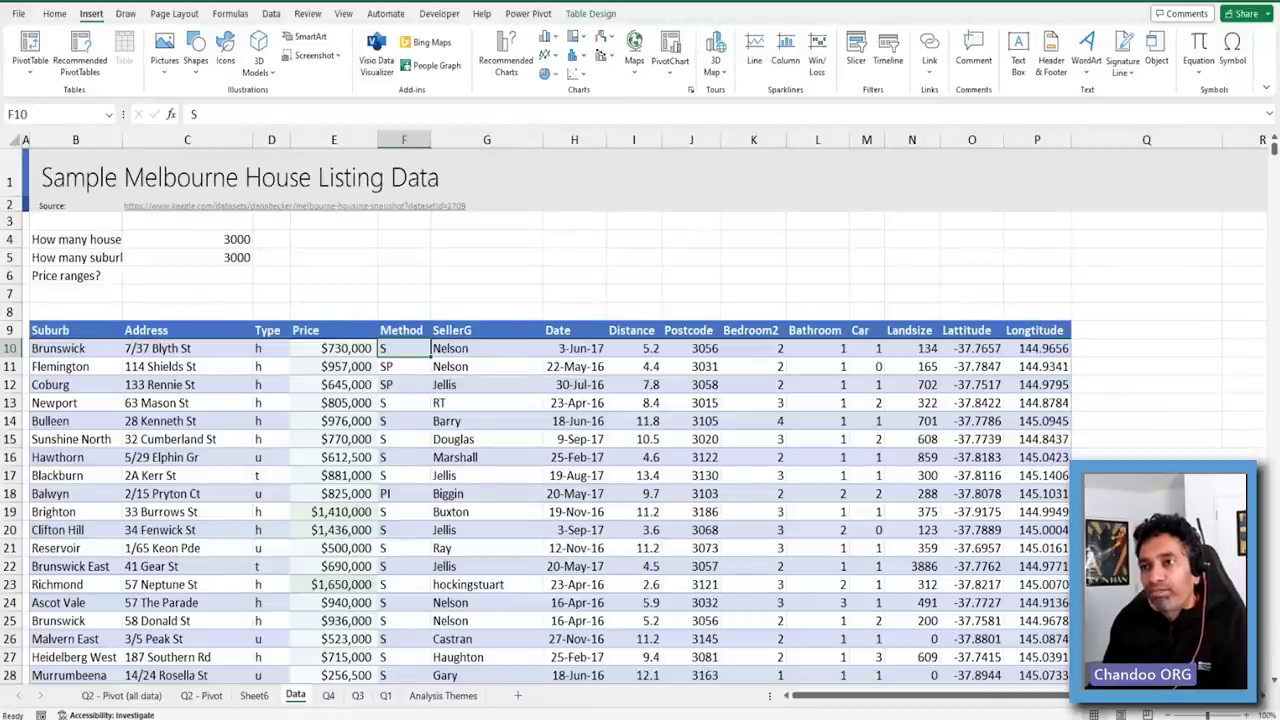
left_click(670, 262)
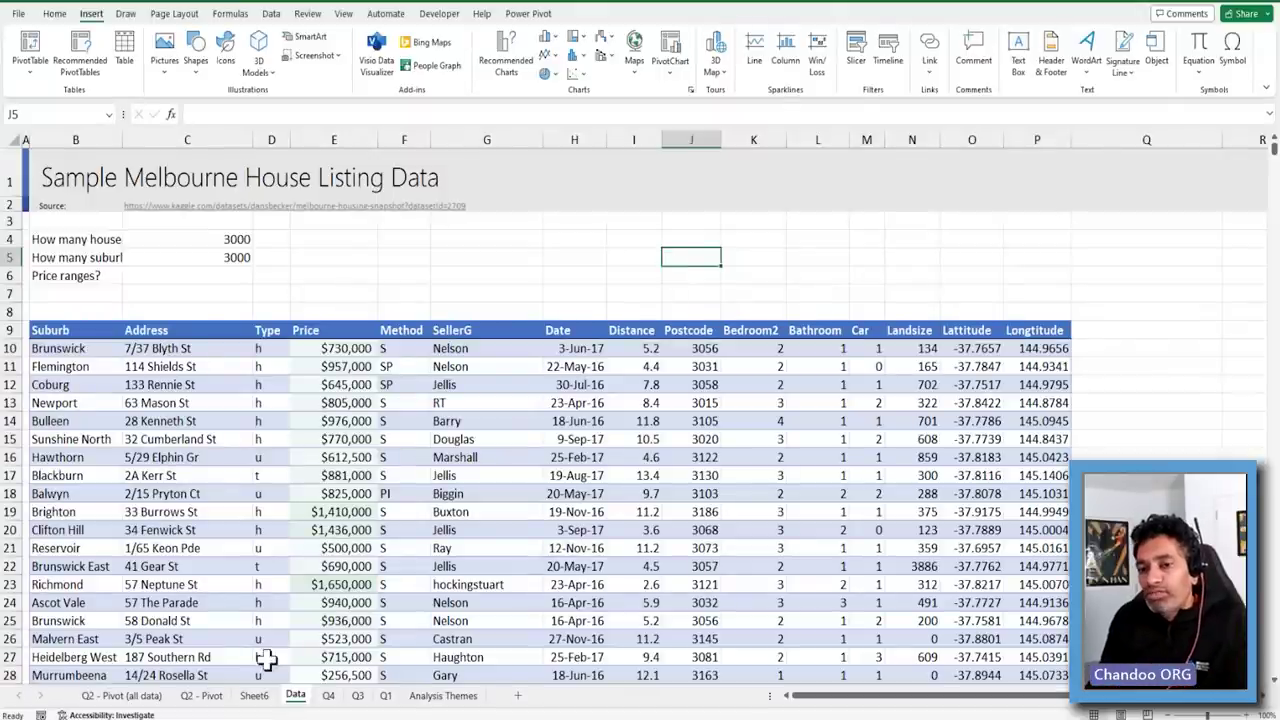
Switch to the Excel School page in the browser and examine the course description, covered topics and optional Dashboards module
key("alt+Tab")
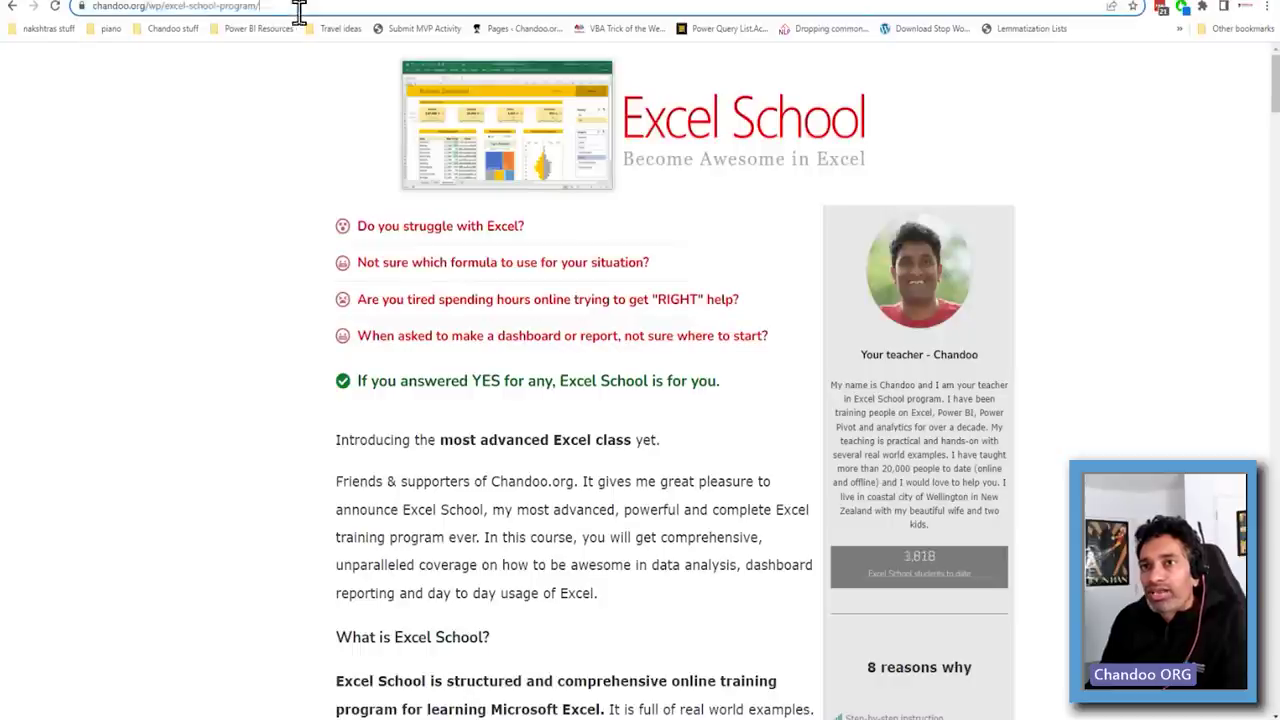
left_click(298, 8)
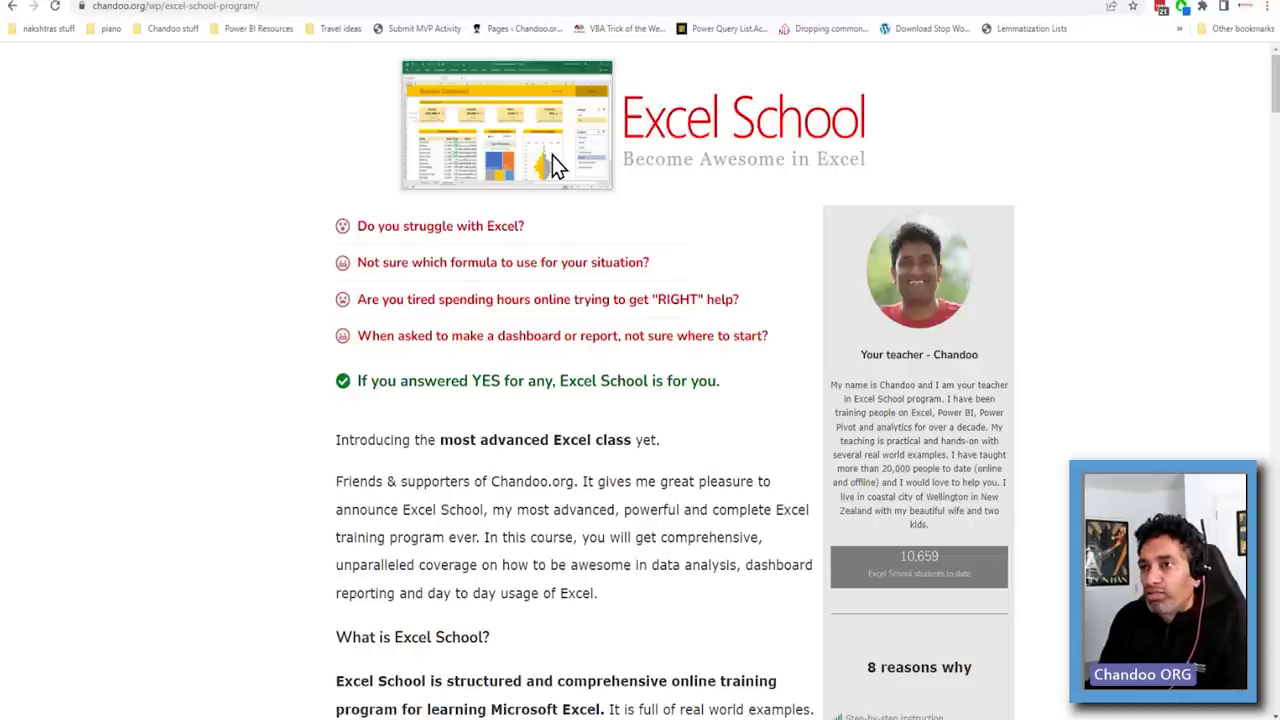
scroll(593, 327, "down", 4)
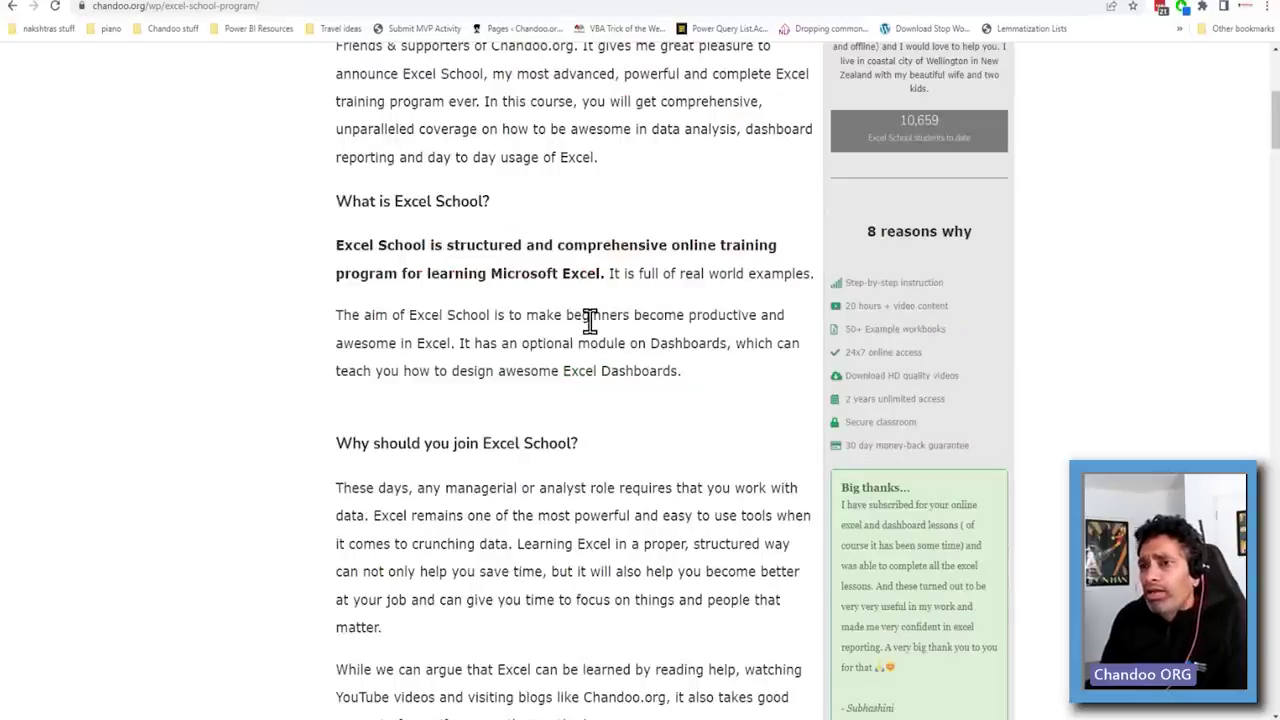
scroll(640, 304, "down", 12)
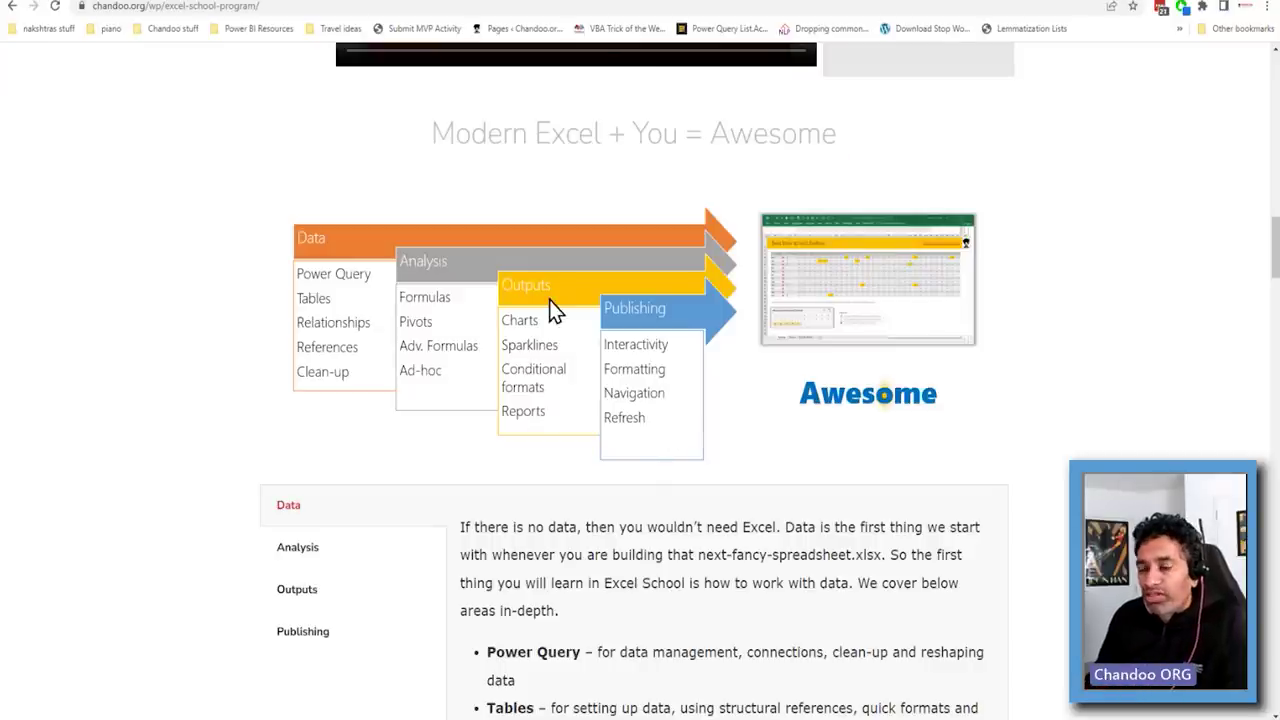
scroll(580, 320, "down", 10)
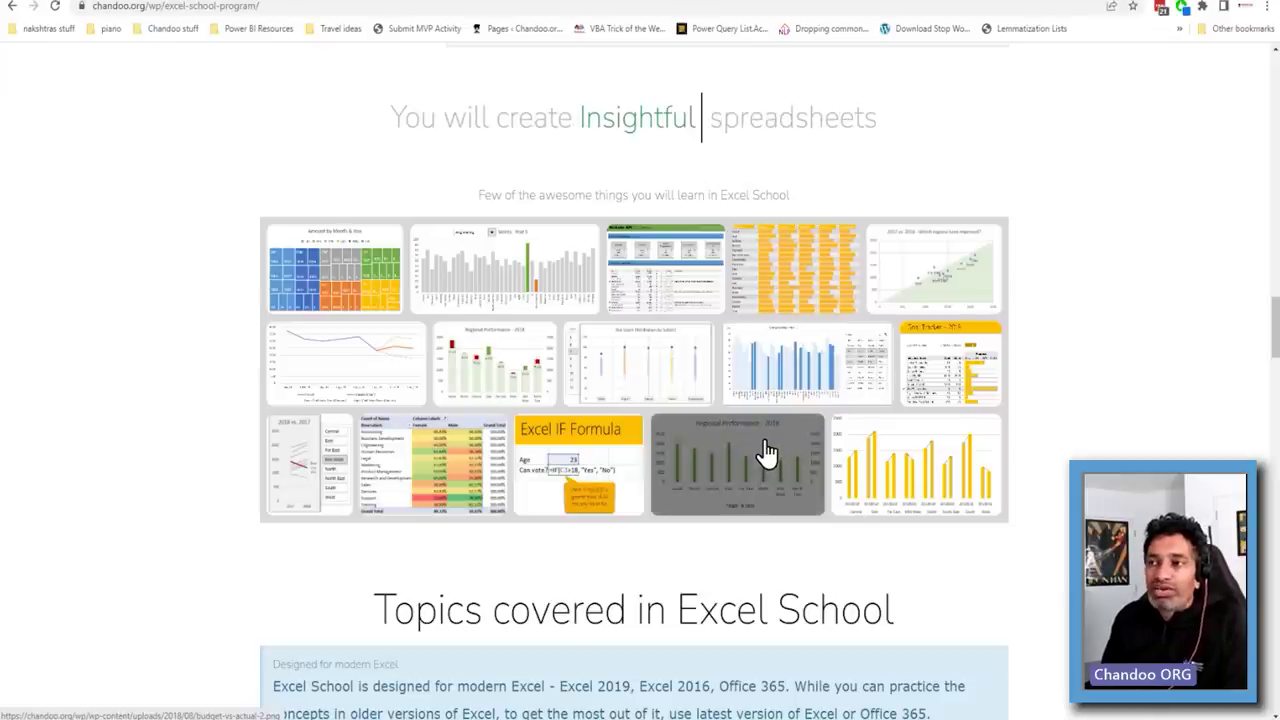
scroll(765, 455, "down", 5)
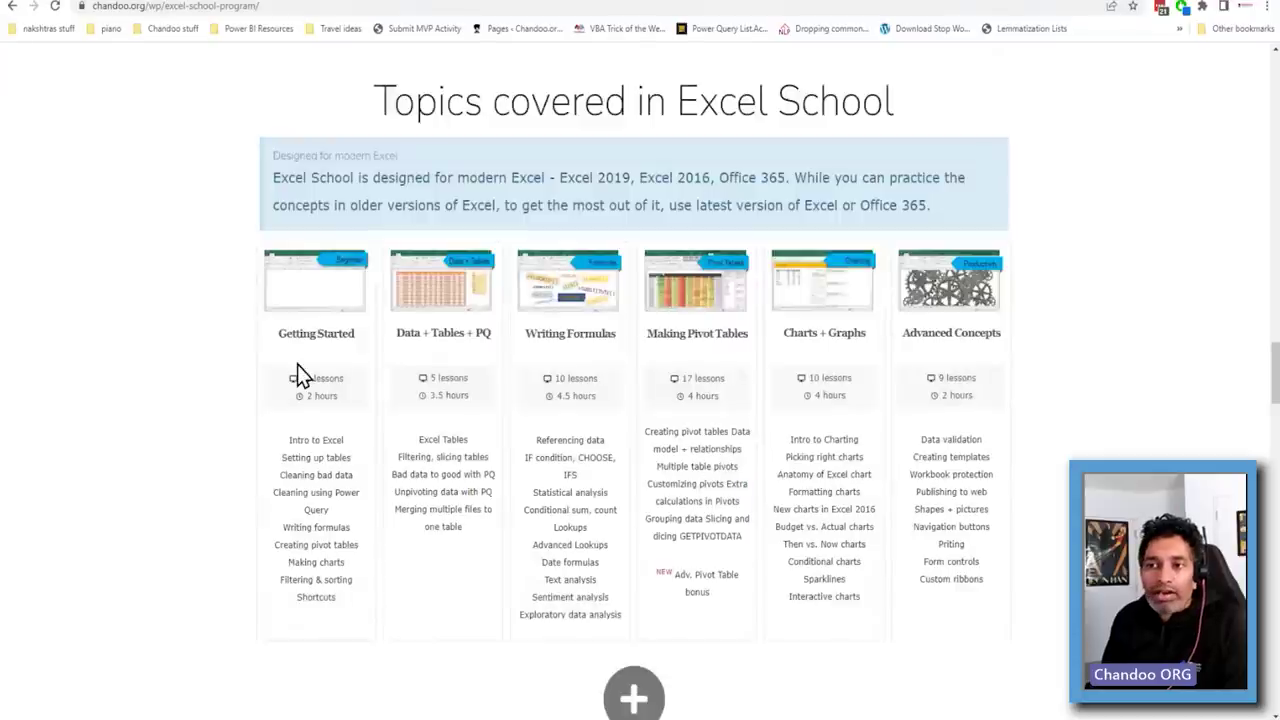
scroll(545, 514, "down", 4)
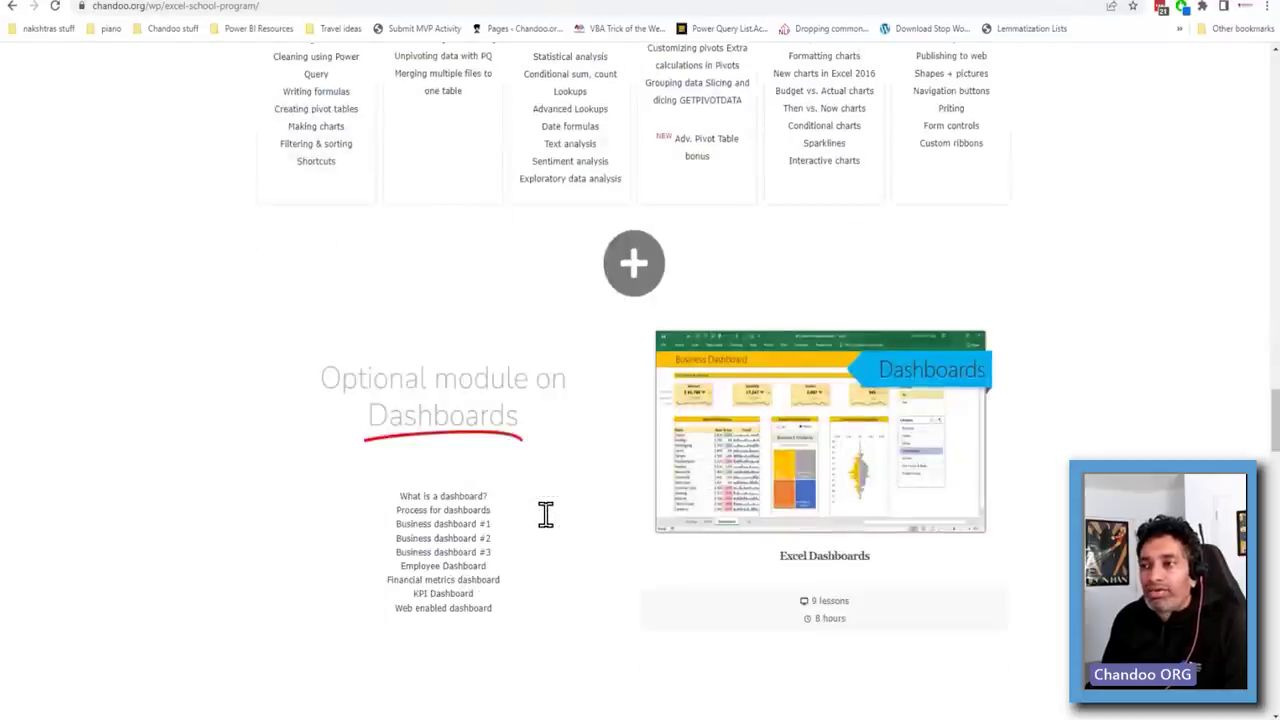
scroll(545, 514, "down", 1)
scroll(597, 268, "up", 4)
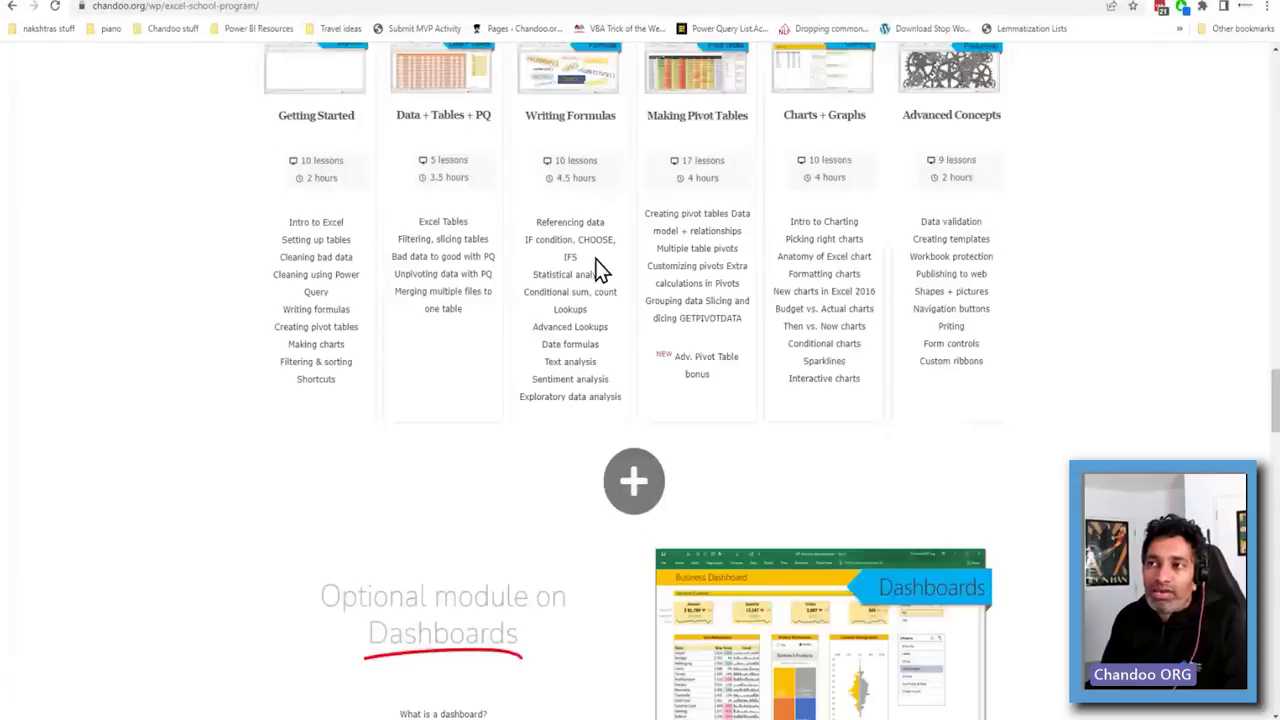
scroll(704, 575, "down", 2)
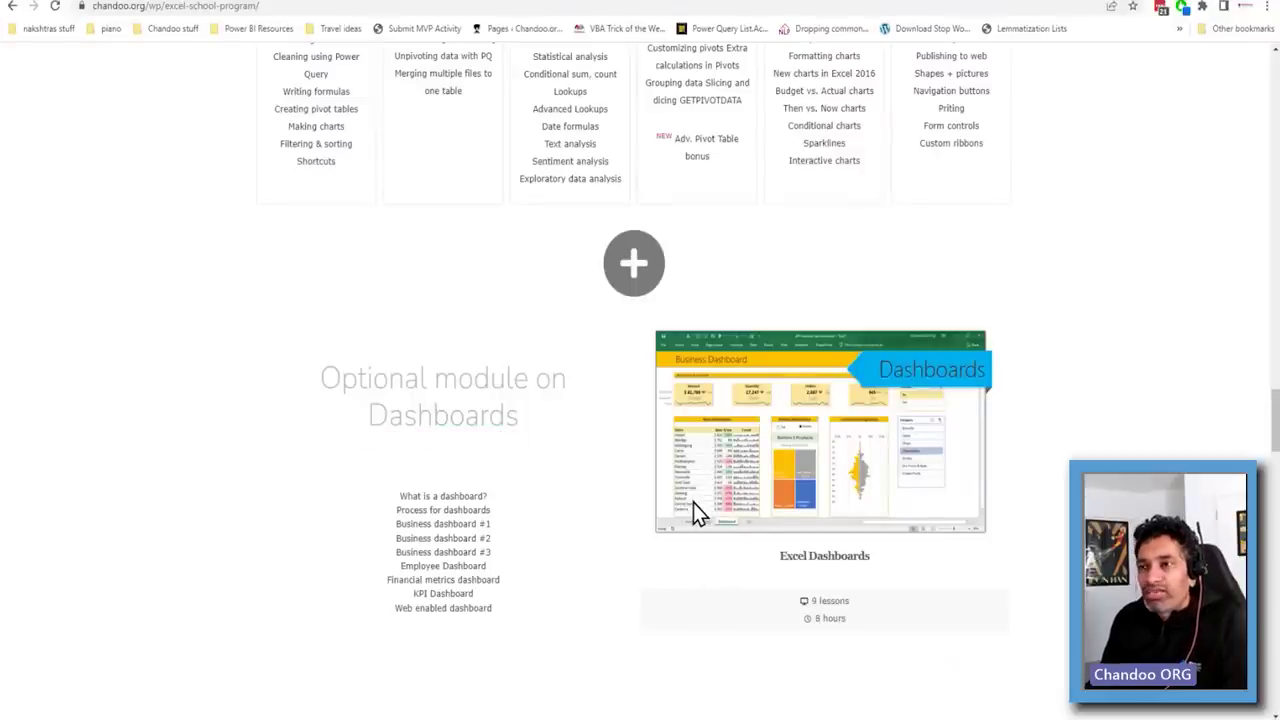
View the sample dashboards on the Excel School page, advancing to the next one, and examine the course pricing options
scroll(629, 532, "down", 5)
scroll(628, 530, "down", 2)
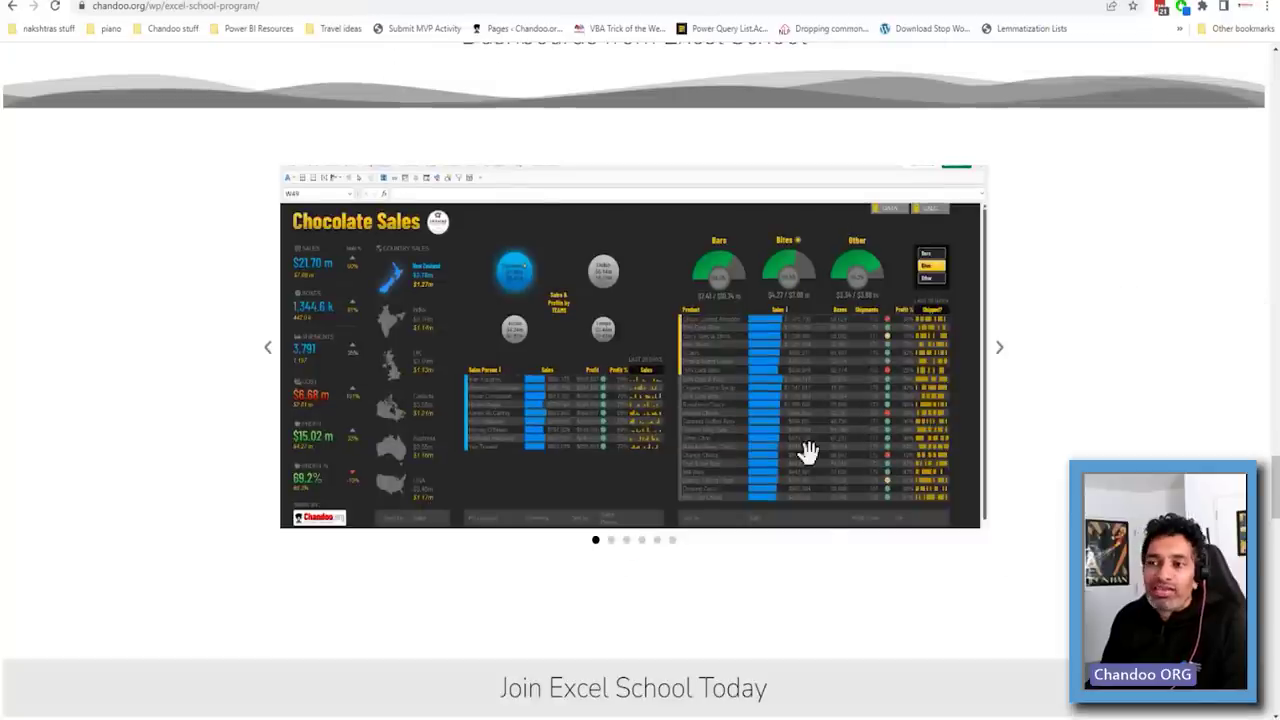
left_click(999, 347)
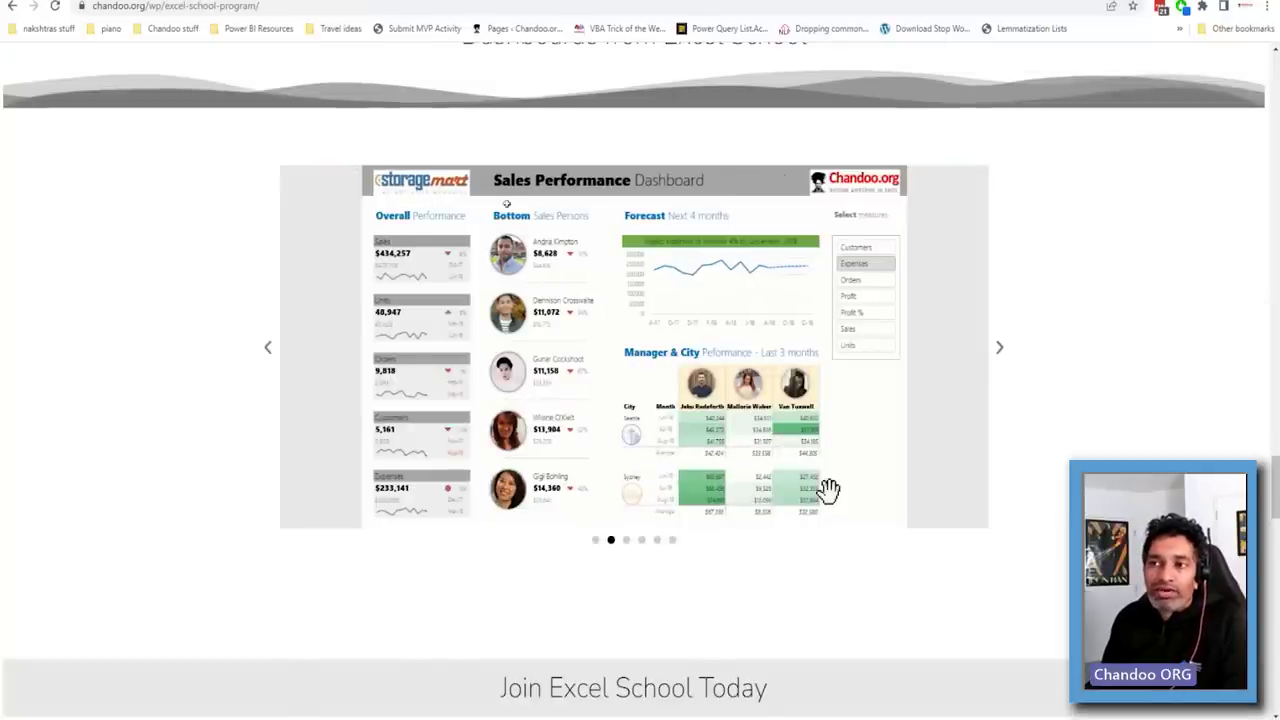
scroll(796, 550, "down", 5)
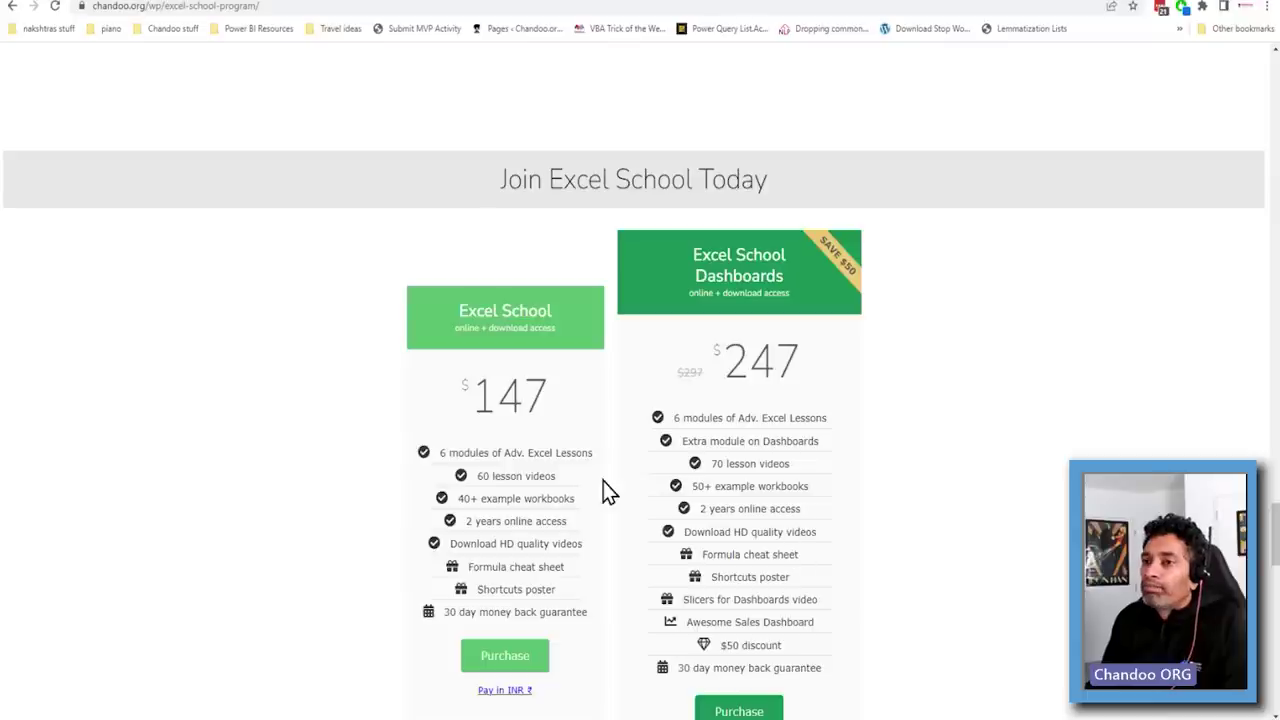
Examine the Excel School purchase options and alternative payment section, and return to the sample gallery and covered topics
scroll(925, 455, "down", 2)
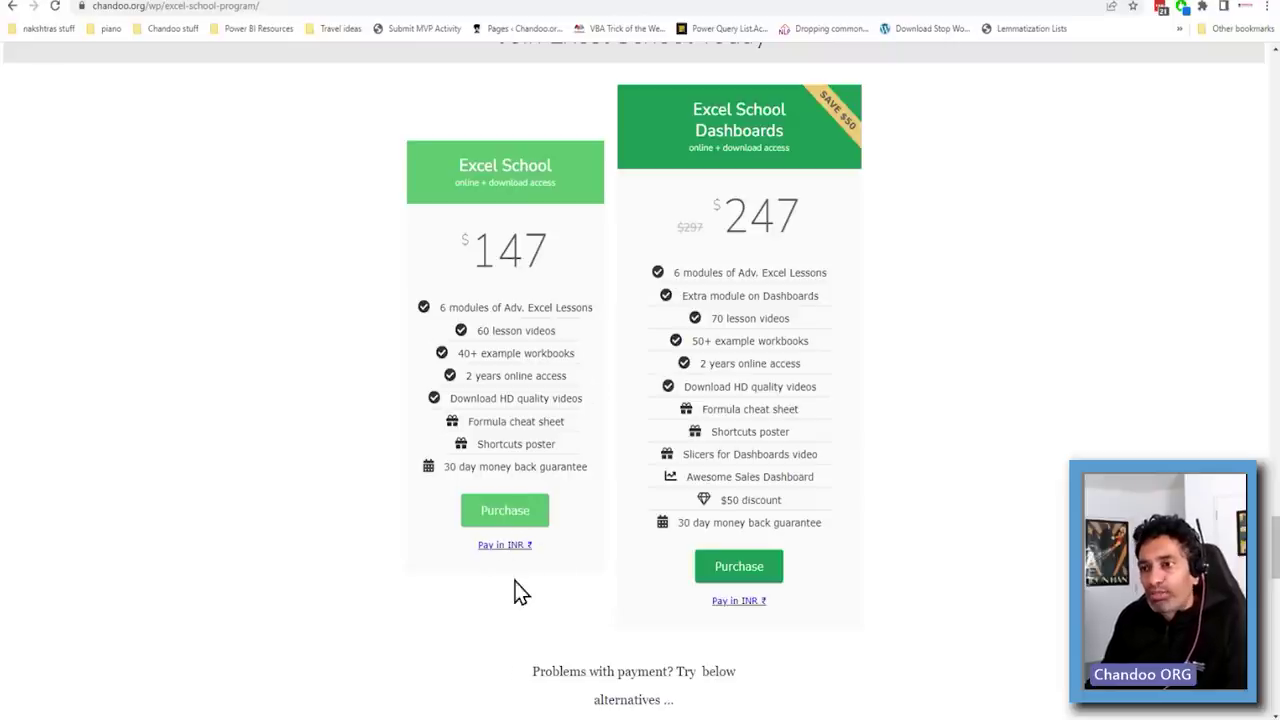
scroll(622, 567, "down", 3)
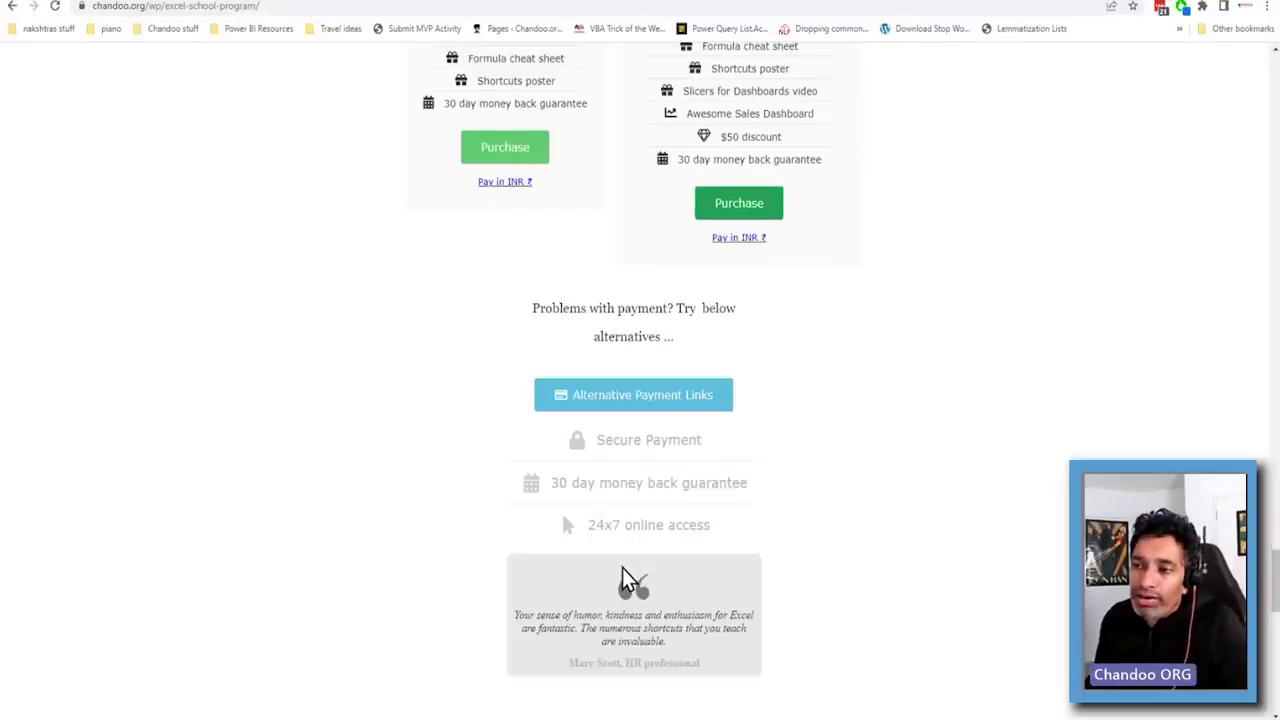
scroll(622, 567, "up", 5)
scroll(618, 366, "up", 20)
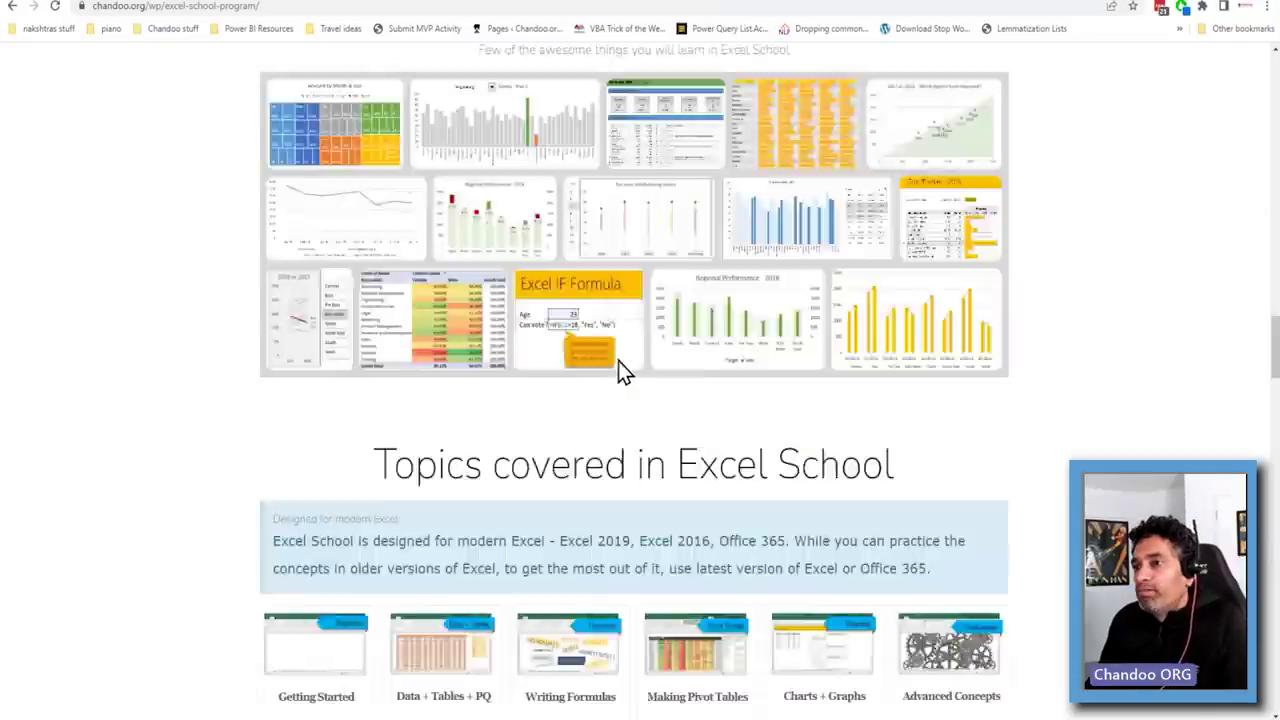
scroll(618, 368, "up", 2)
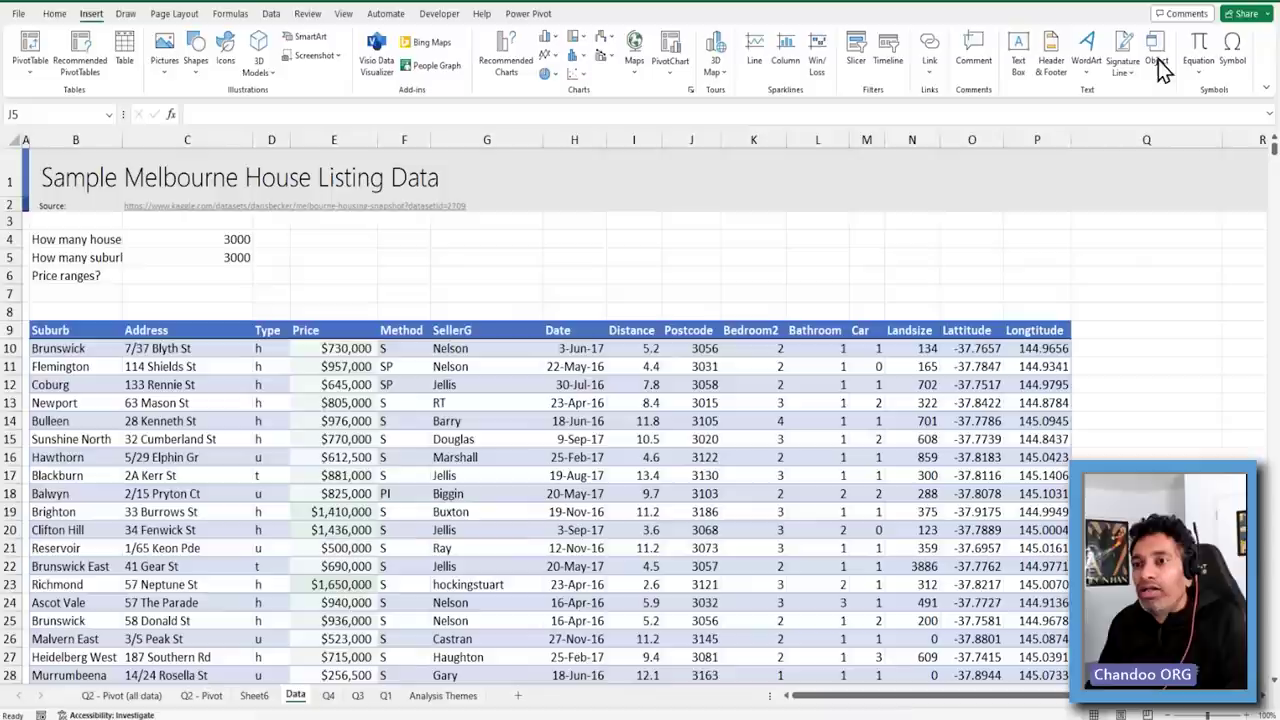
left_click(490, 384)
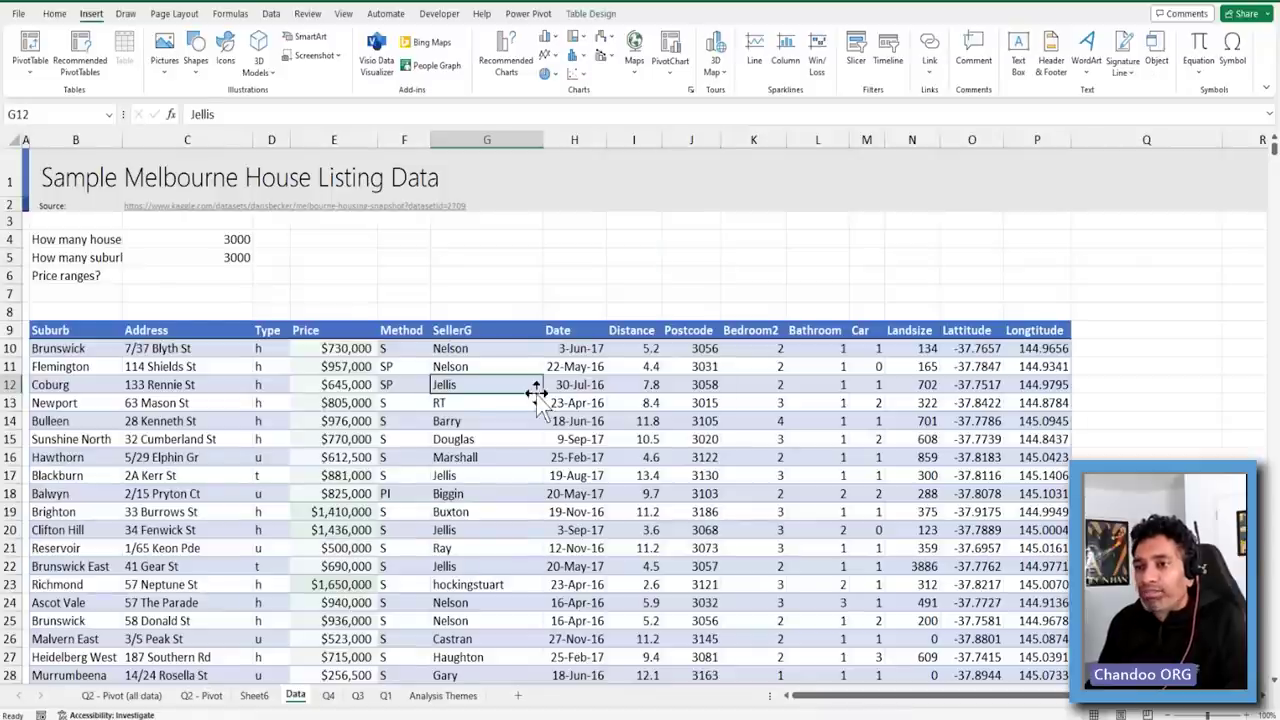
left_click(445, 366)
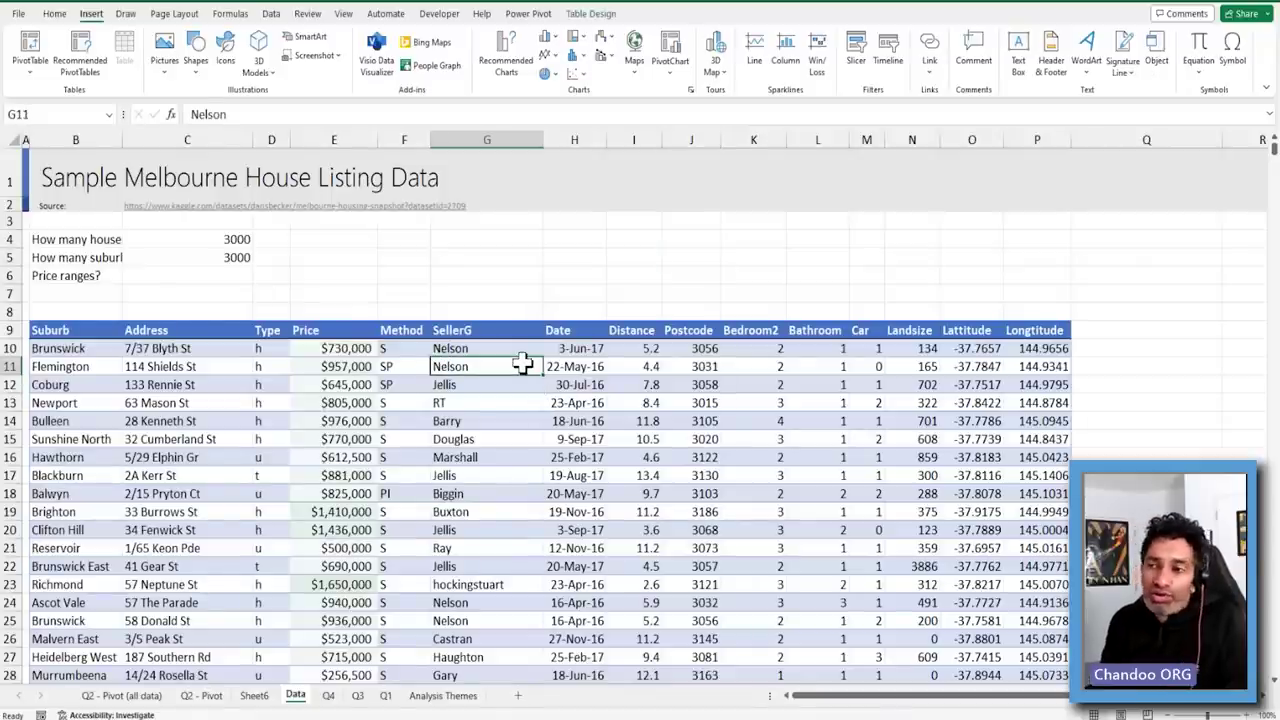